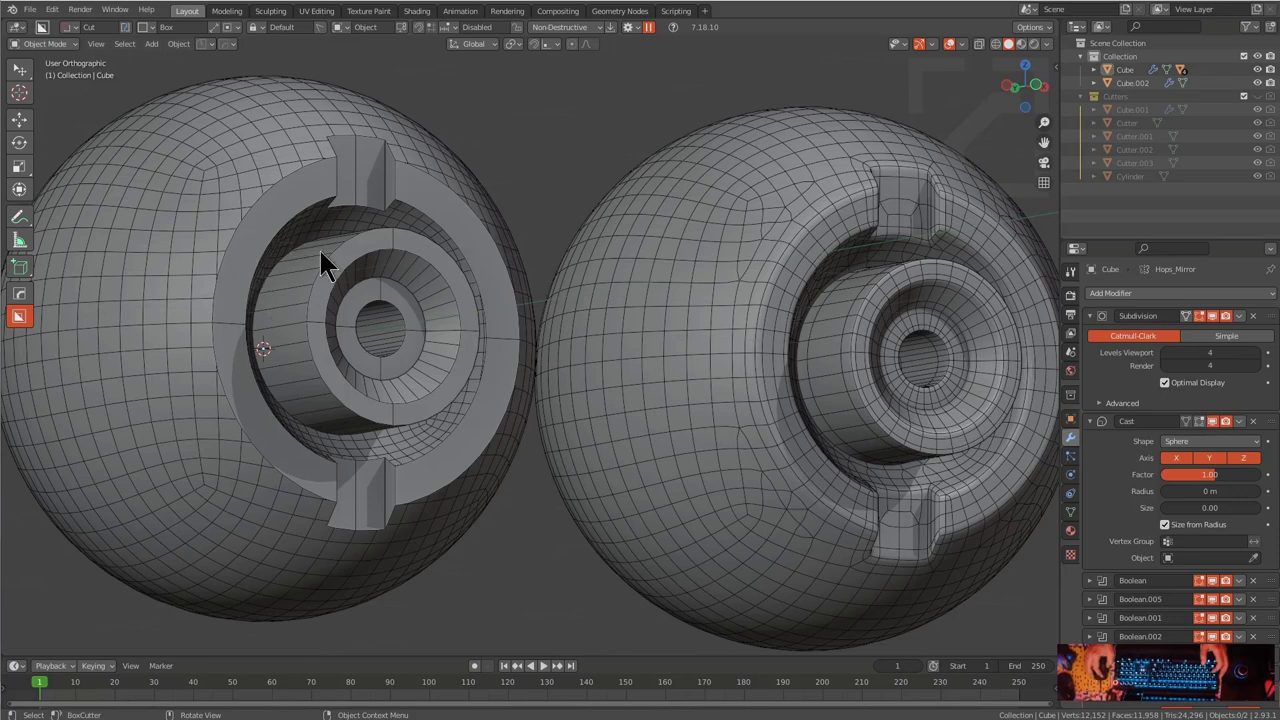
Start a new General scene containing the default cube
key(ctrl)
click(764, 295)
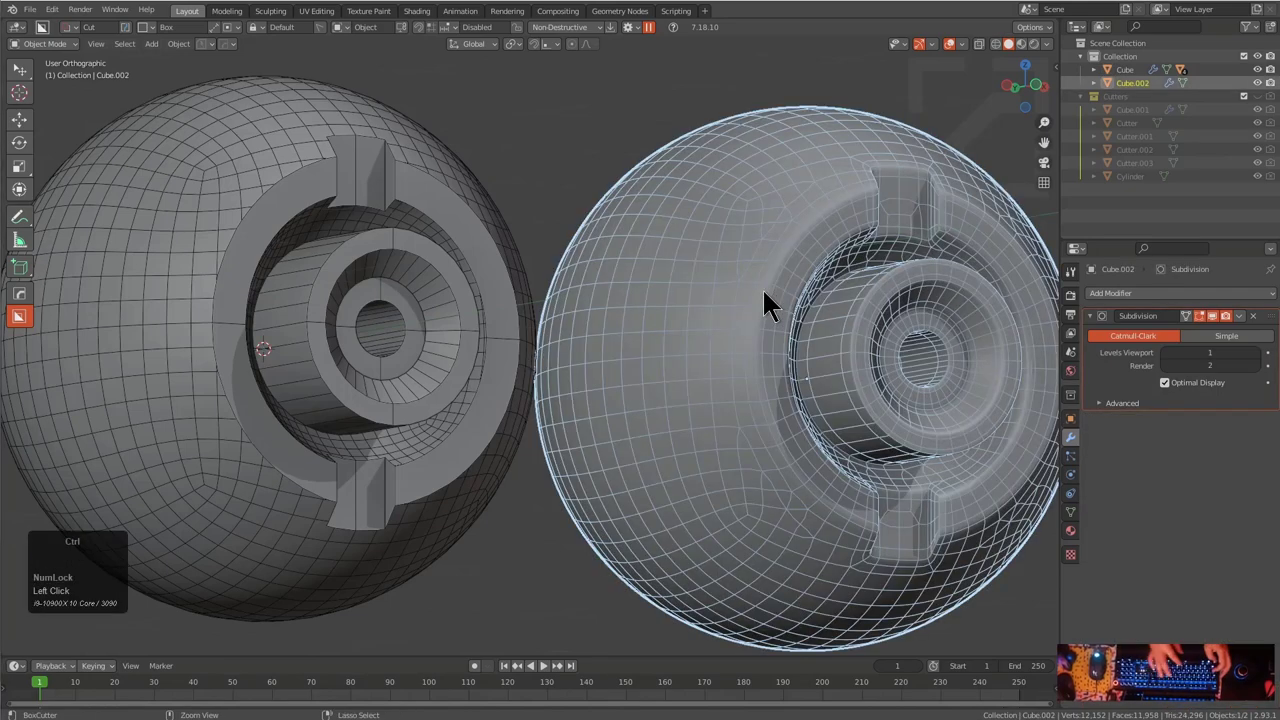
key(ctrl+n)
key(Return)
scroll(632, 281, up, 2)
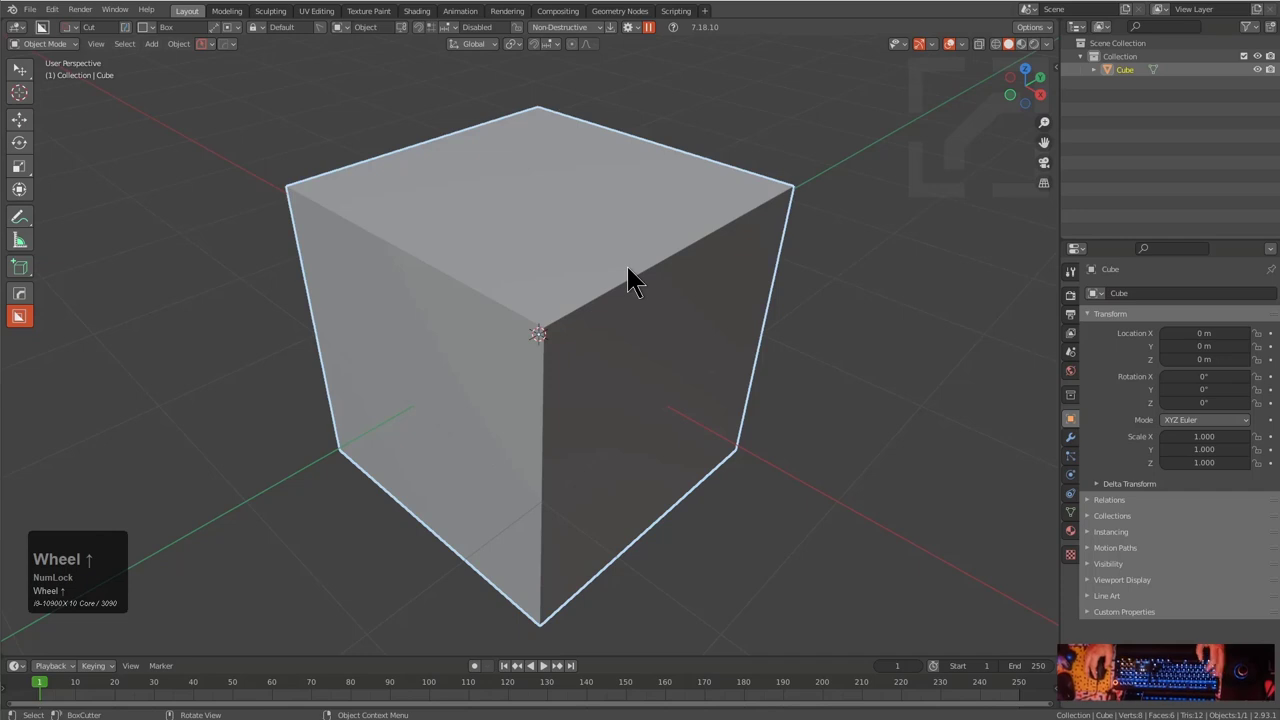
Convert the default cube into a sphere with the HardOps Spherecast tool
mouse_move(627, 267)
middle_down()
mouse_move(640, 283)
mouse_move(623, 284)
middle_up()
key(q)
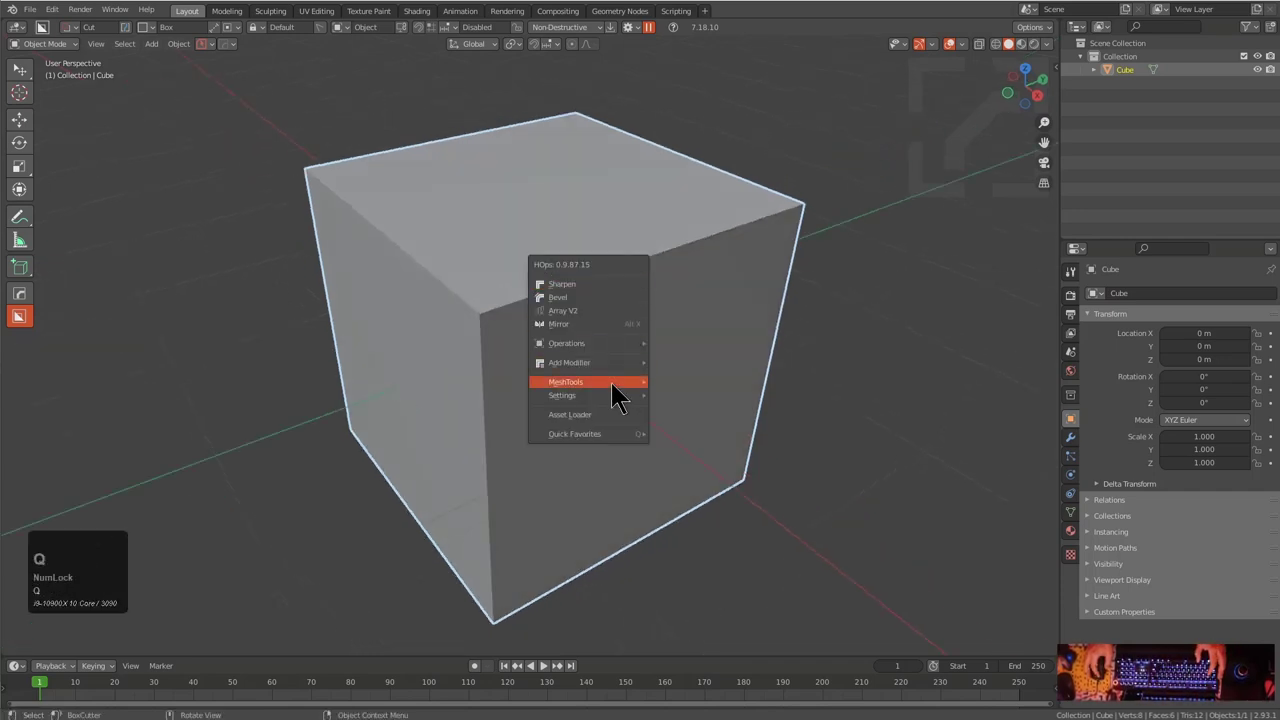
mouse_move(609, 377)
click(690, 491)
key(KP_1)
key(KP_5)
scroll(677, 434, up, 2)
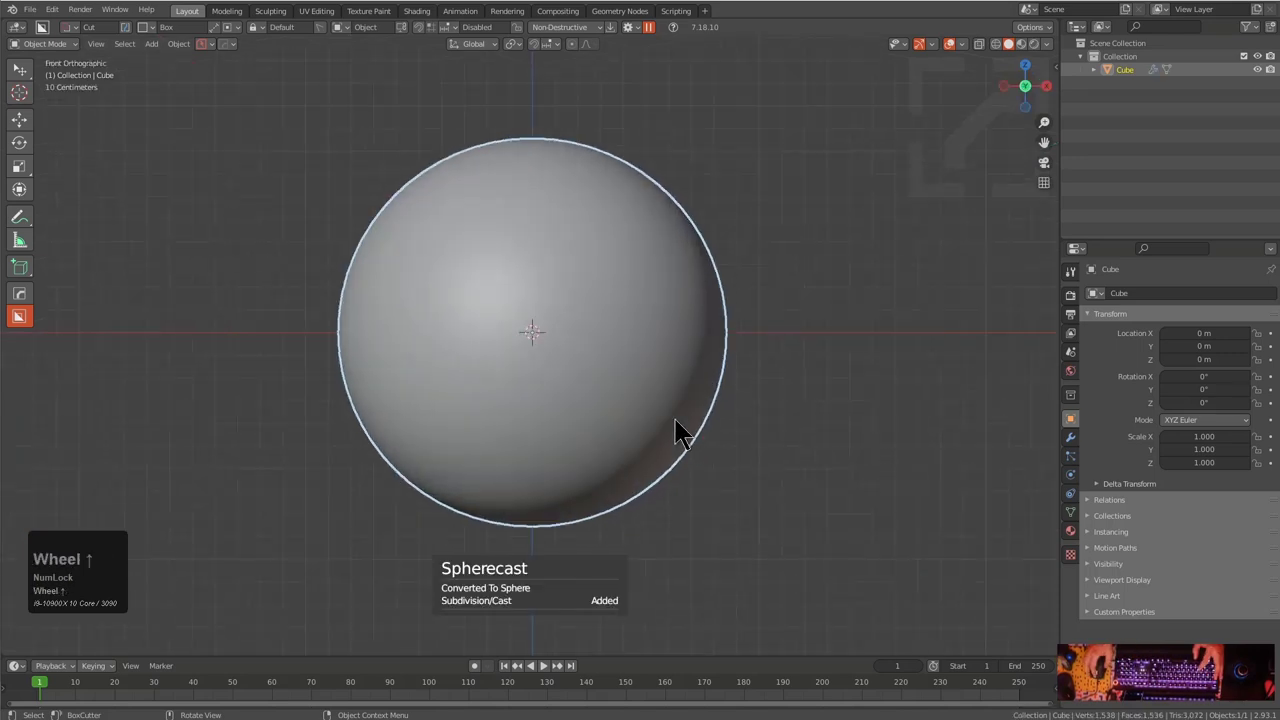
Set the BoxCutter shape to Circle and enable snapping
key(d)
click(668, 399)
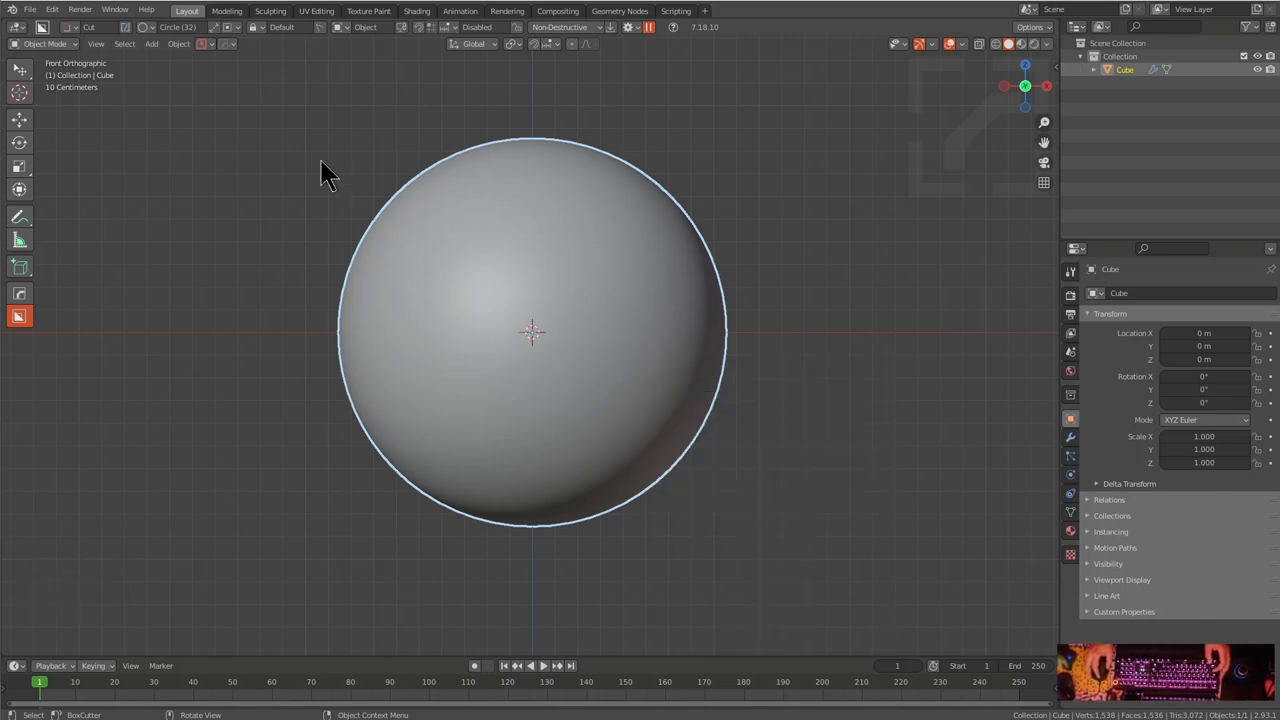
key(ctrl)
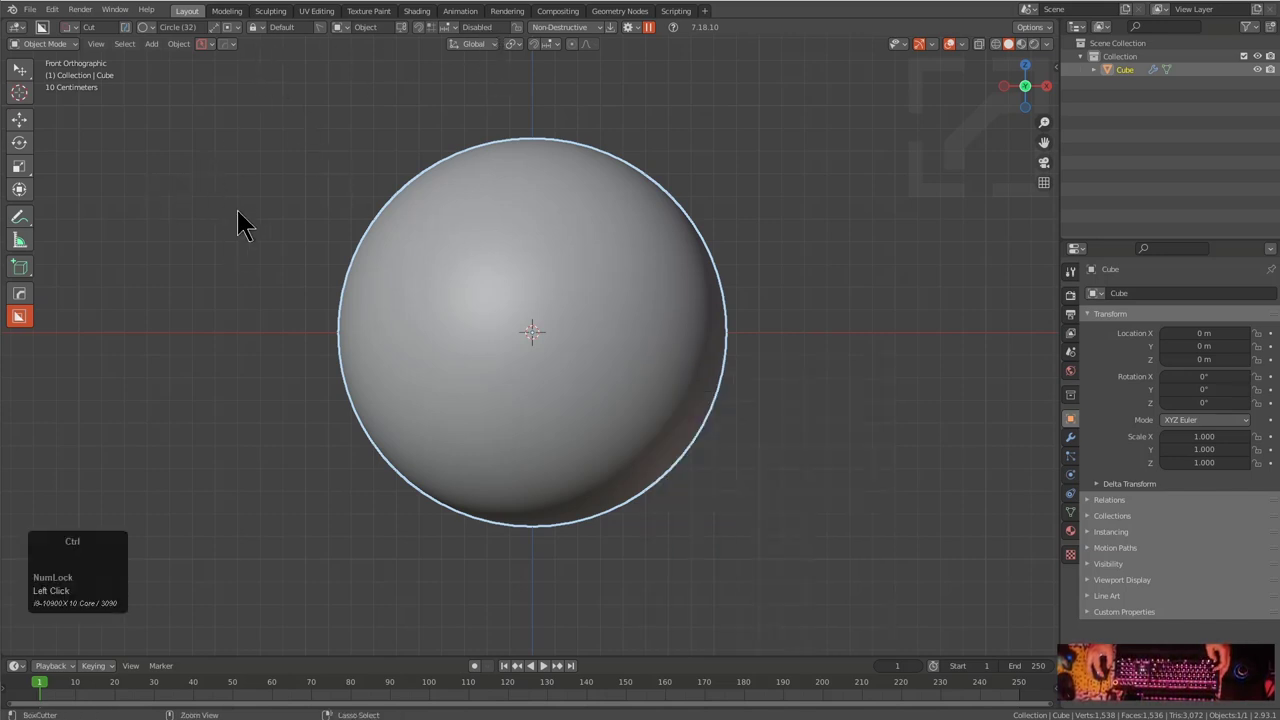
click(418, 28)
Try to extrude a centred circle on the sphere's front and switch it from Cut to Join
key(ctrl)
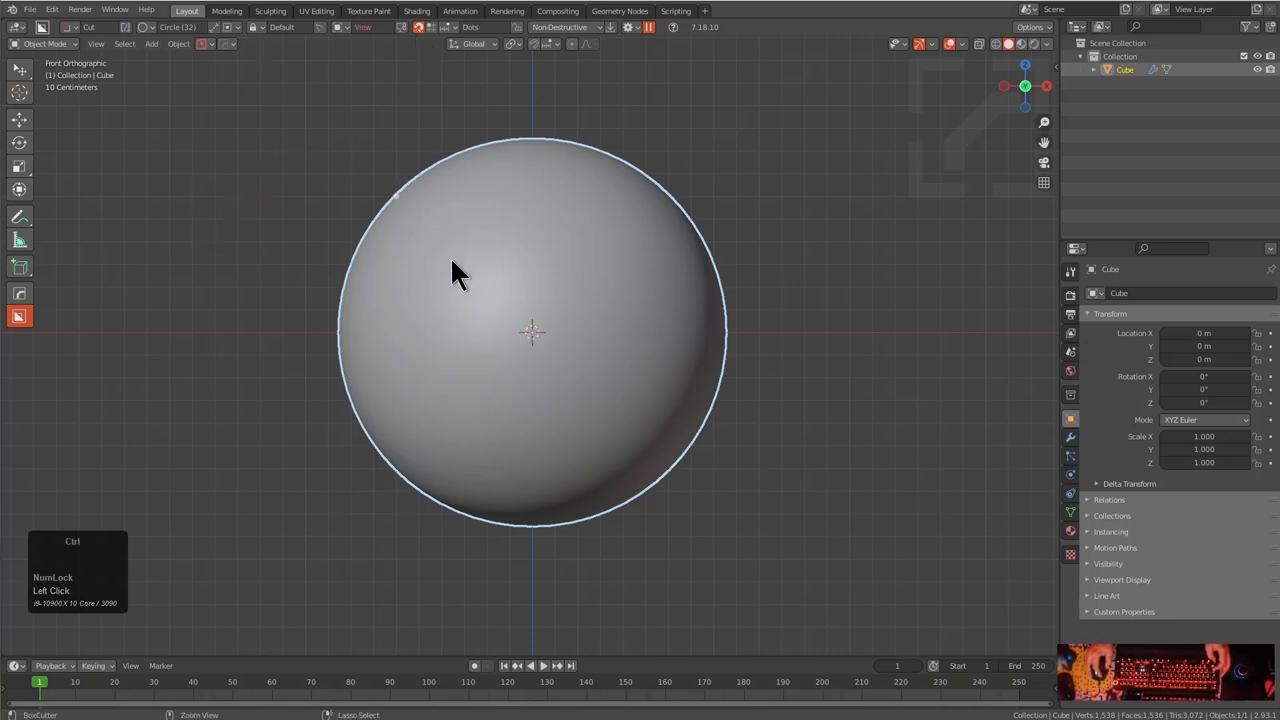
mouse_move(537, 333)
mouse_down()
mouse_move(651, 366)
mouse_move(586, 337)
mouse_up()
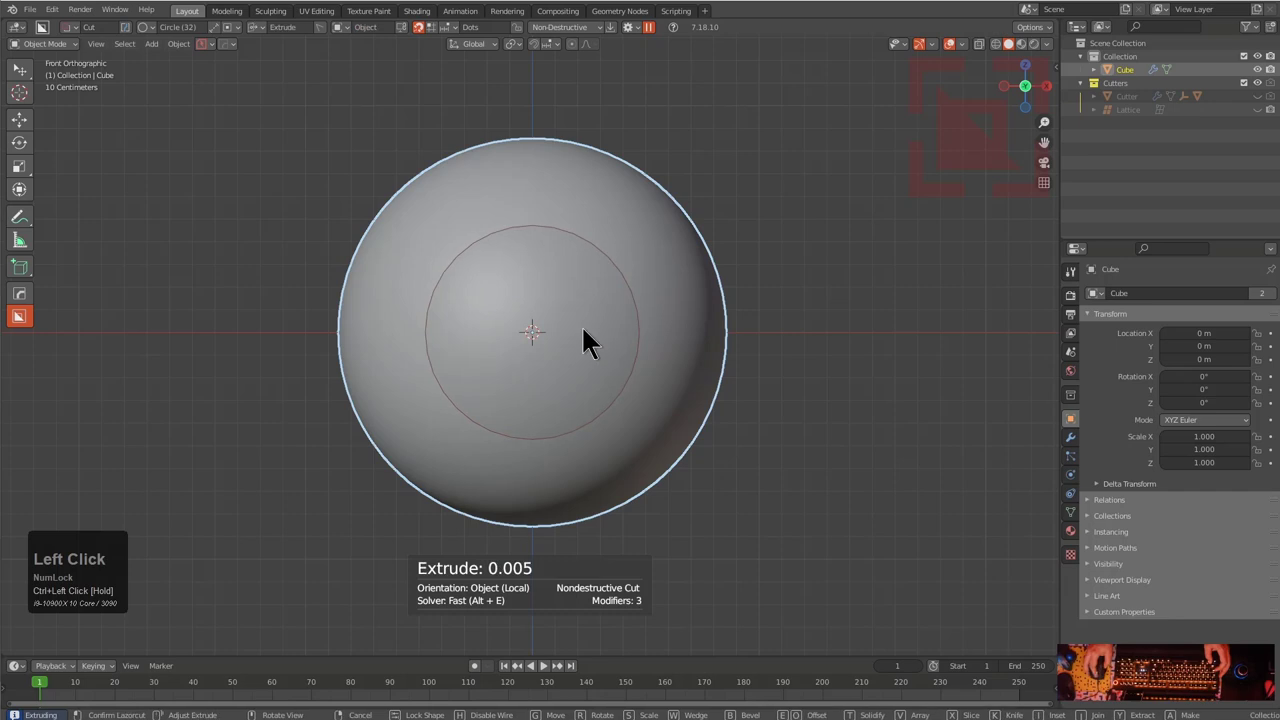
middle_drag(586, 337, 671, 397)
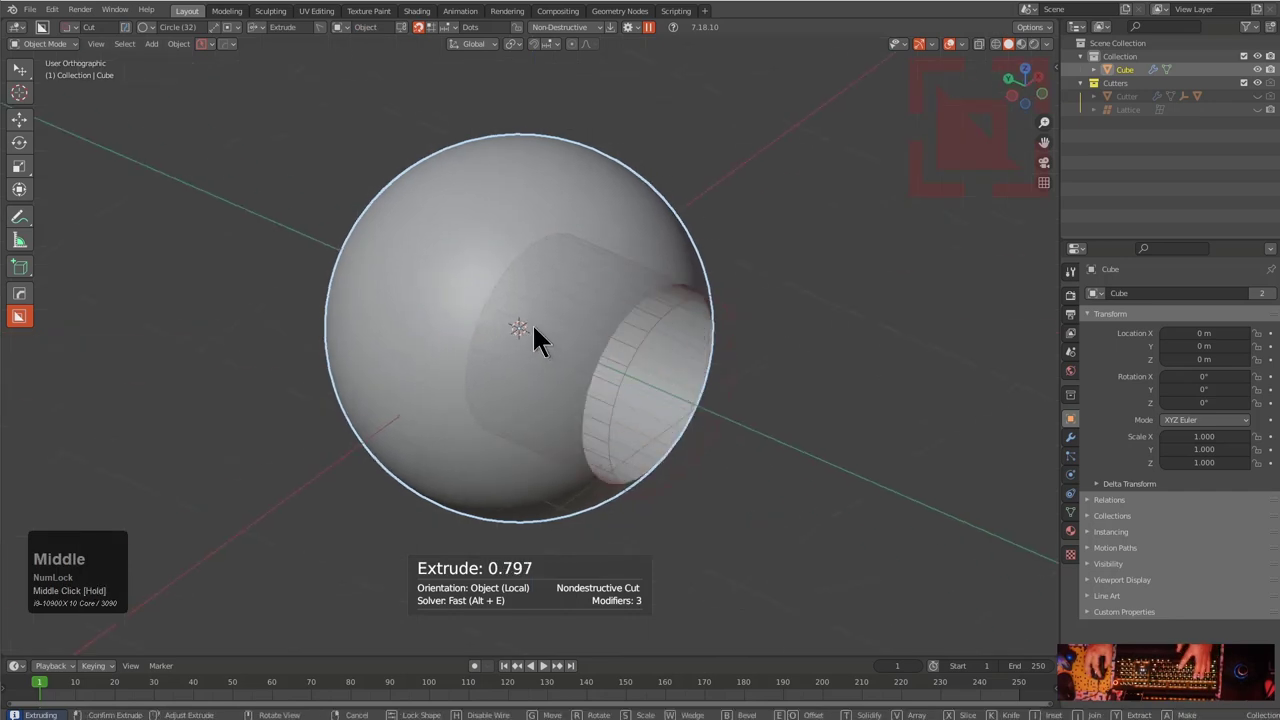
key(j)
drag(671, 397, 620, 397)
middle_drag(620, 397, 609, 414)
scroll(662, 360, up, 2)
Try a second circular shape on the sphere's front, and undo both circle operations
mouse_move(643, 361)
mouse_down()
mouse_move(727, 362)
mouse_move(708, 352)
mouse_up()
click(654, 320)
scroll(617, 335, up, 1)
mouse_move(654, 320)
middle_down()
mouse_move(563, 363)
mouse_move(626, 314)
mouse_move(670, 320)
middle_up()
key(ctrl+z)
key(ctrl+z)
Slice one side of the sphere flat with a box cut about 0.755 by 2.001 in left view
key(d)
click(661, 332)
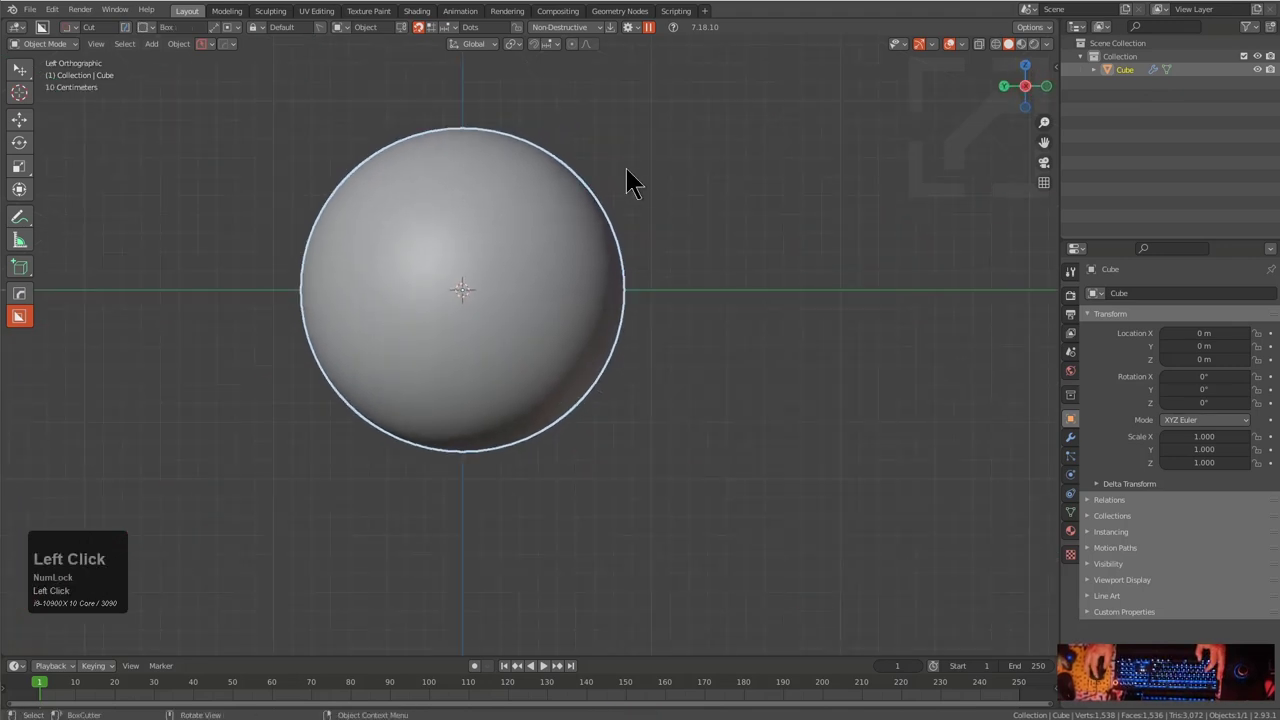
drag(699, 111, 566, 447)
drag(562, 500, 614, 409)
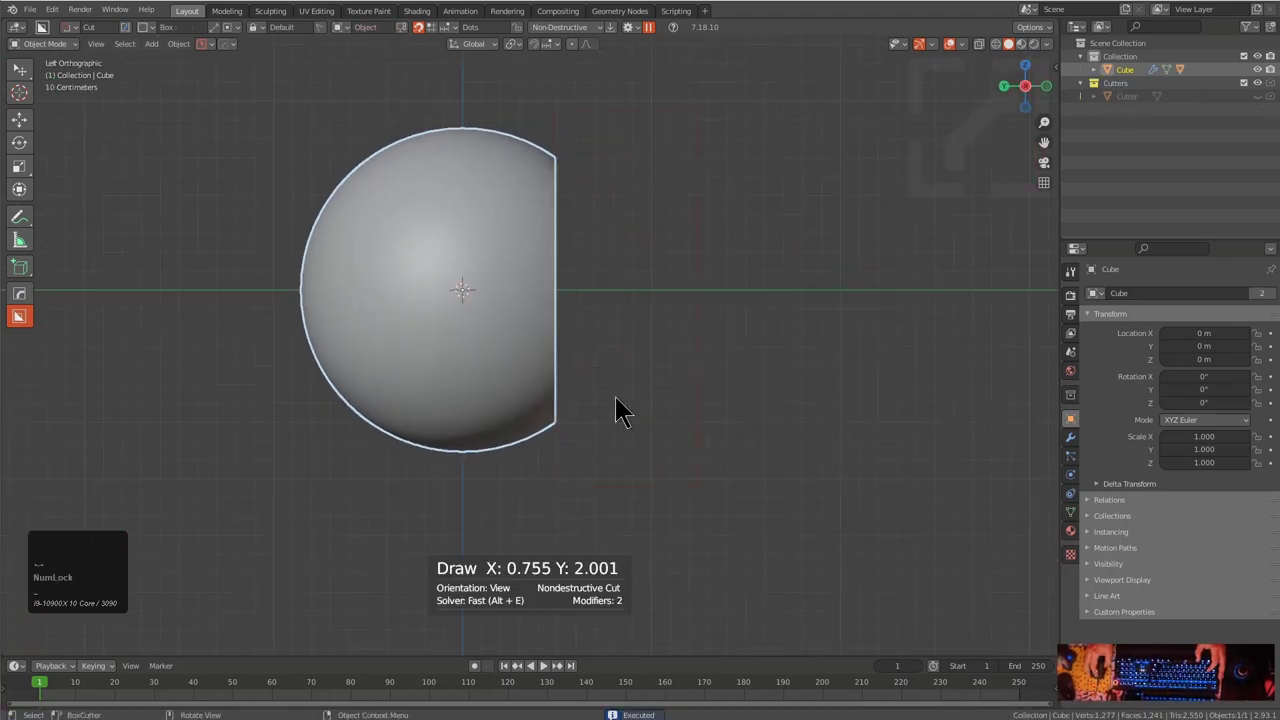
middle_drag(614, 409, 497, 466)
scroll(551, 337, up, 2)
Cut a centred circular recess about 0.468 deep into the sphere's flat face
key(d)
click(534, 329)
key(ctrl)
ctrl+drag(533, 310, 678, 329)
click(626, 255)
mouse_move(626, 255)
middle_down()
mouse_move(549, 300)
mouse_move(506, 251)
middle_up()
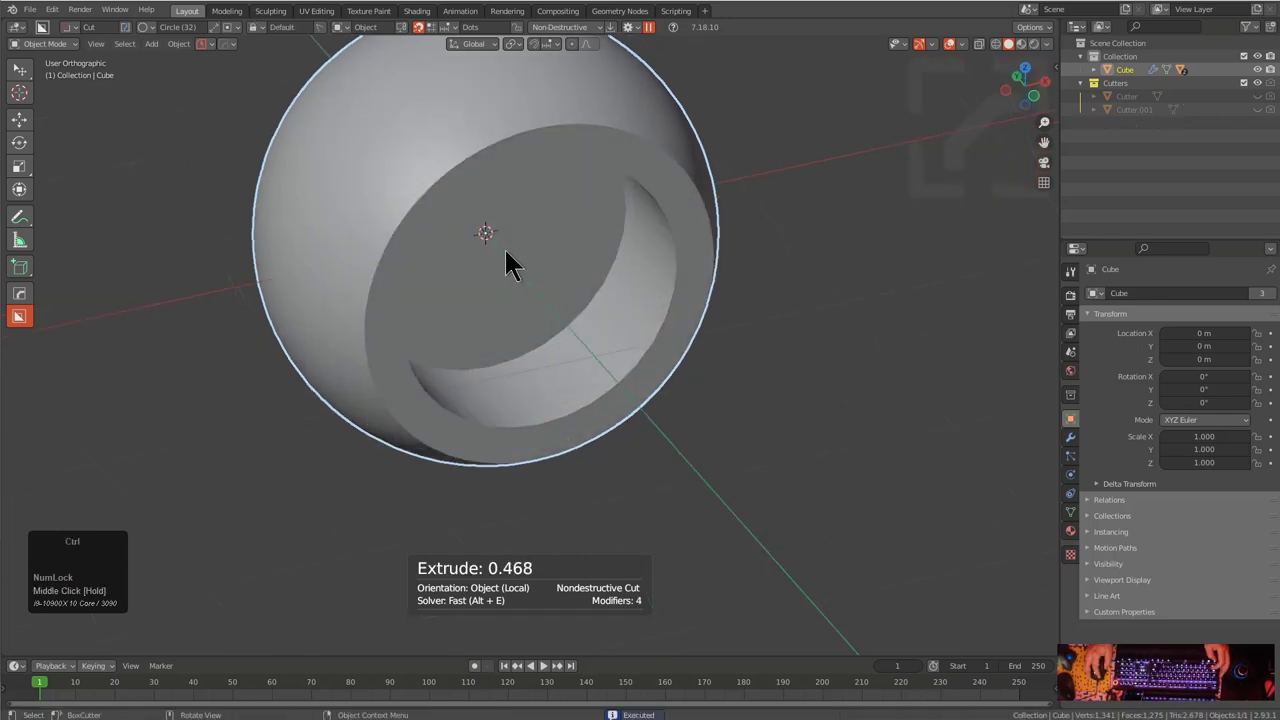
Join a centred cylinder extruded about 0.625 inside the recess and bevel its front edge by about 0.10
drag(489, 233, 607, 244)
key(j)
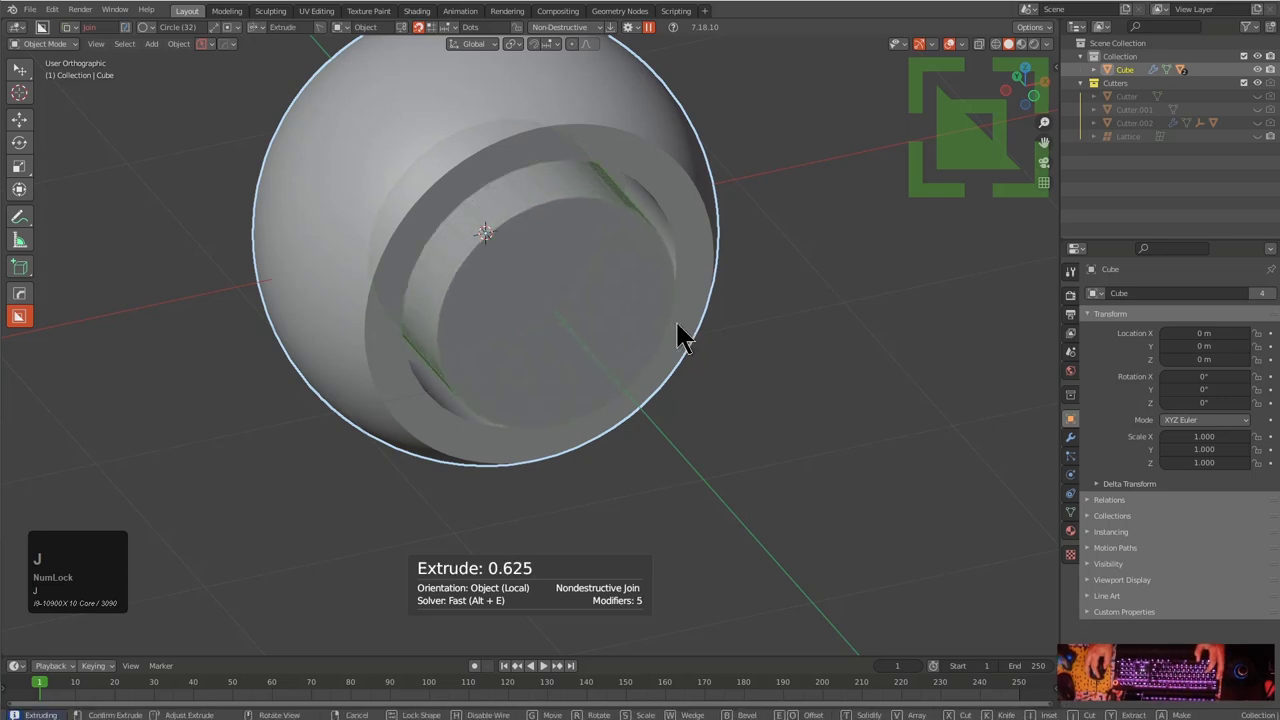
key(b)
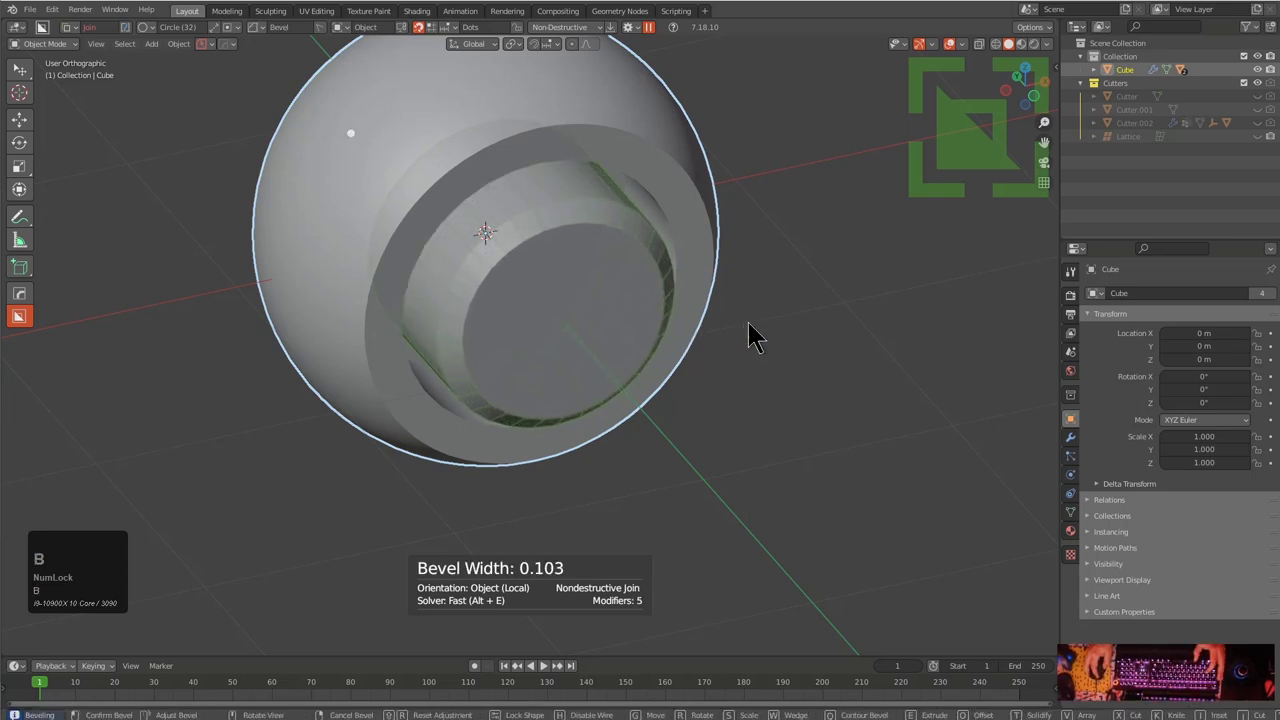
click(755, 337)
Apply the HQ render setup and cut a centred circular recess about 0.27 deep into the joined cylinder
middle_drag(574, 306, 552, 326)
key(alt+v)
key(e)
key(ctrl)
ctrl+drag(570, 331, 640, 314)
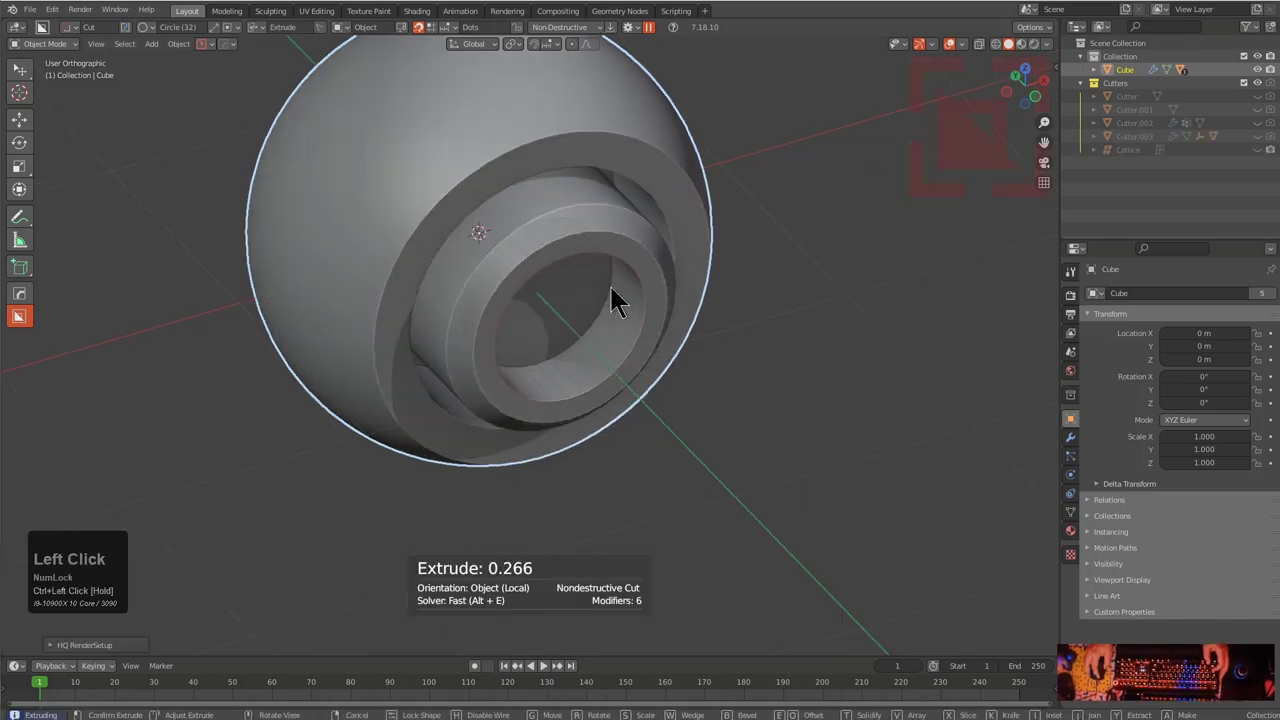
click(636, 296)
Cut a smaller centred circle into the recess floor and taper its walls inward
key(space)
key(Escape)
ctrl+drag(548, 305, 588, 322)
key(shift)
key(shift+t)
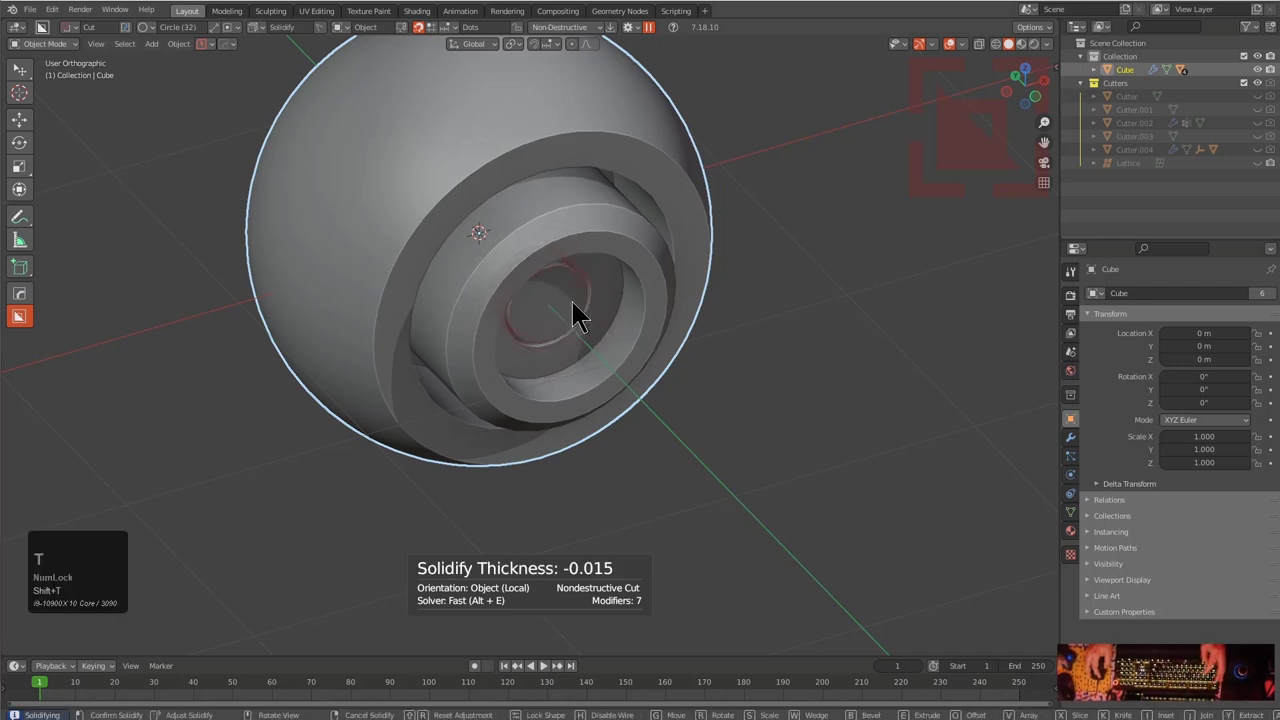
key(t)
key(shift+t)
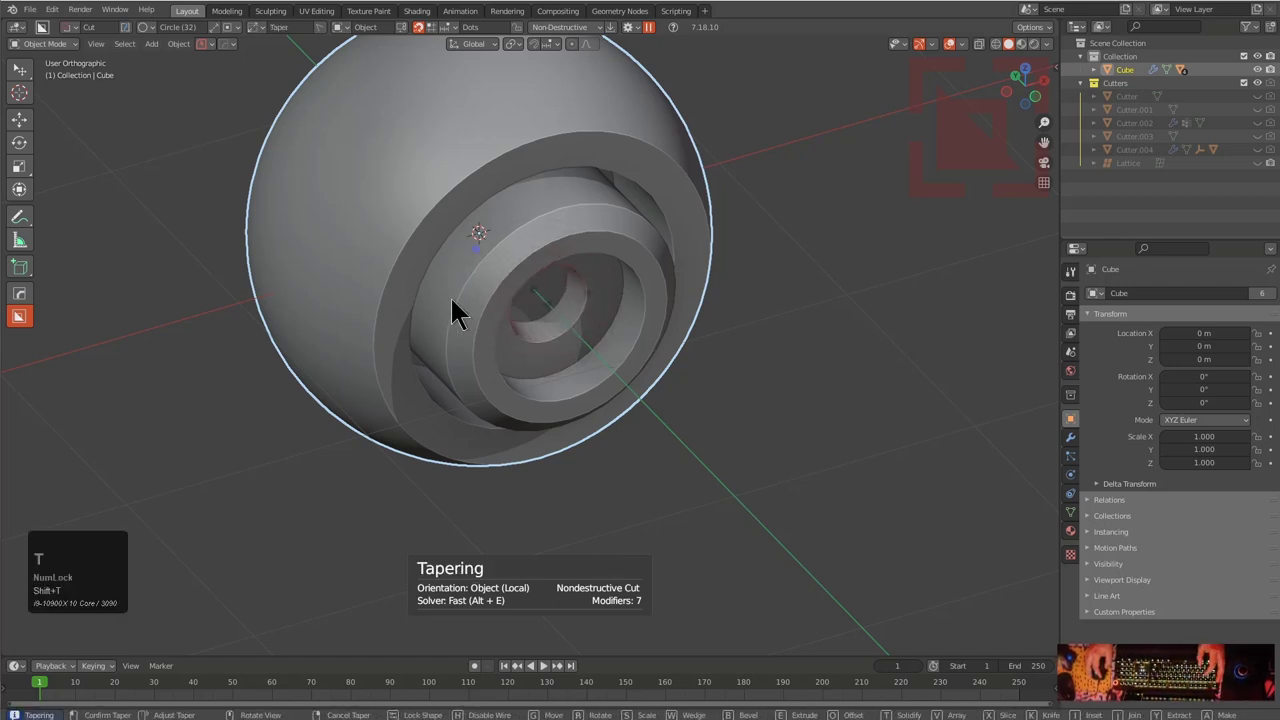
click(327, 288)
Cut a tiny circular hole at the bottom of the tapered recess and display the object's wireframe
scroll(560, 340, up, 3)
mouse_move(529, 236)
ctrl+mouse_down()
mouse_move(555, 262)
mouse_move(551, 246)
ctrl+mouse_up()
mouse_move(486, 189)
shift+middle_down()
mouse_move(577, 316)
mouse_move(597, 384)
mouse_move(598, 366)
mouse_move(540, 330)
mouse_move(526, 340)
mouse_move(564, 340)
mouse_move(503, 357)
mouse_move(603, 374)
mouse_move(632, 365)
mouse_move(593, 269)
mouse_move(618, 343)
mouse_move(529, 338)
mouse_move(493, 210)
shift+middle_up()
key(v)
click(511, 362)
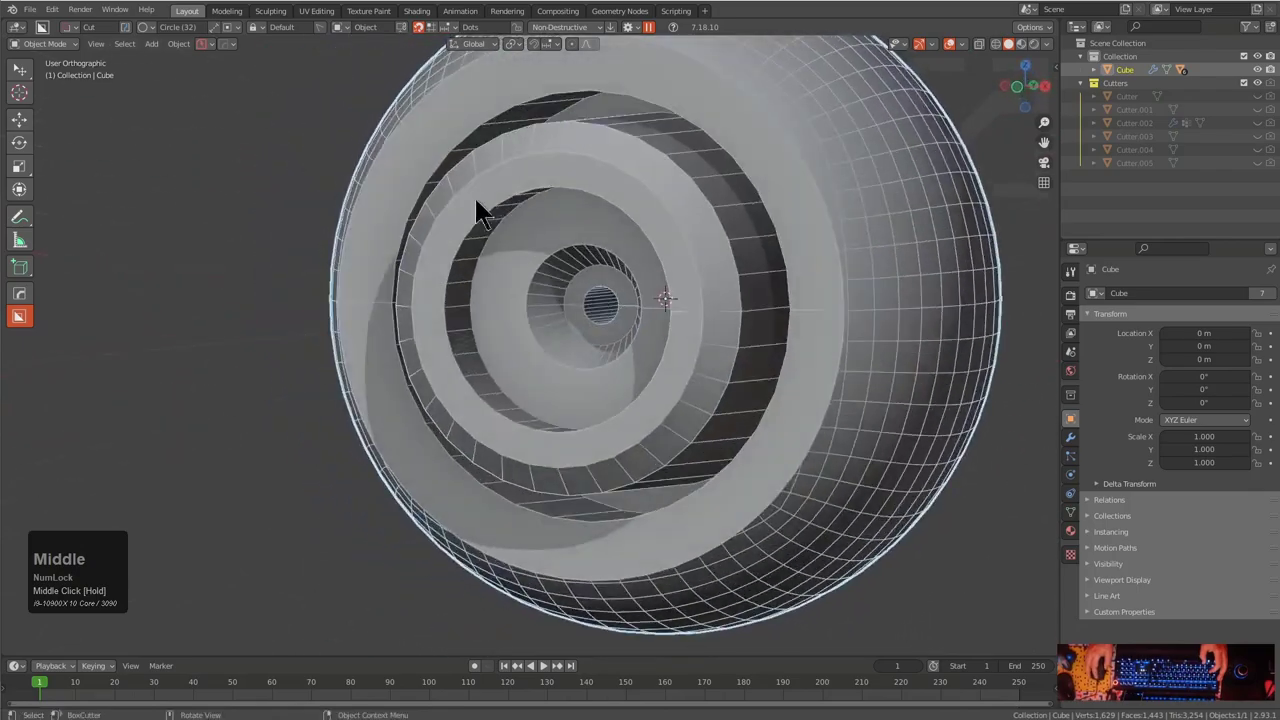
Draw a circle over the groove at the side of the flat face and join it as a cylinder about 0.666 long
middle_drag(710, 145, 533, 212)
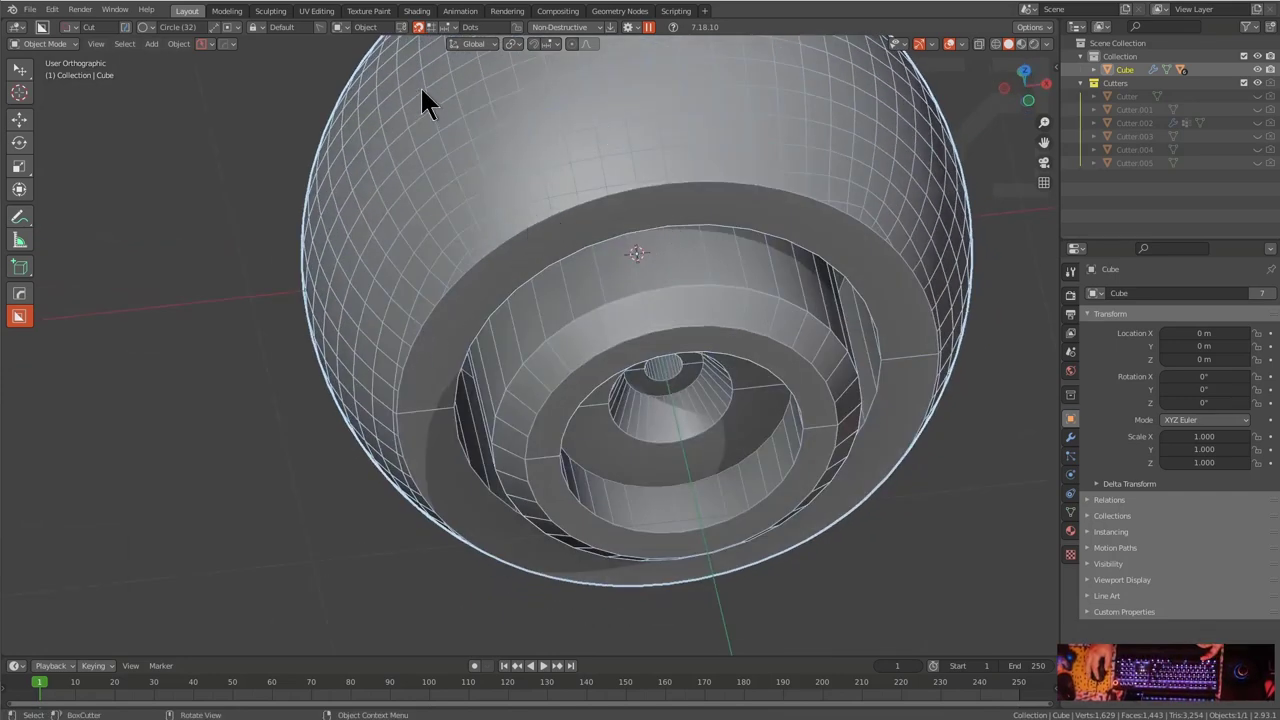
middle_drag(596, 212, 551, 257)
scroll(550, 256, up, 2)
key(d)
click(550, 257)
mouse_move(446, 284)
ctrl+mouse_down()
mouse_move(545, 321)
mouse_move(531, 314)
ctrl+mouse_up()
middle_drag(531, 314, 592, 353)
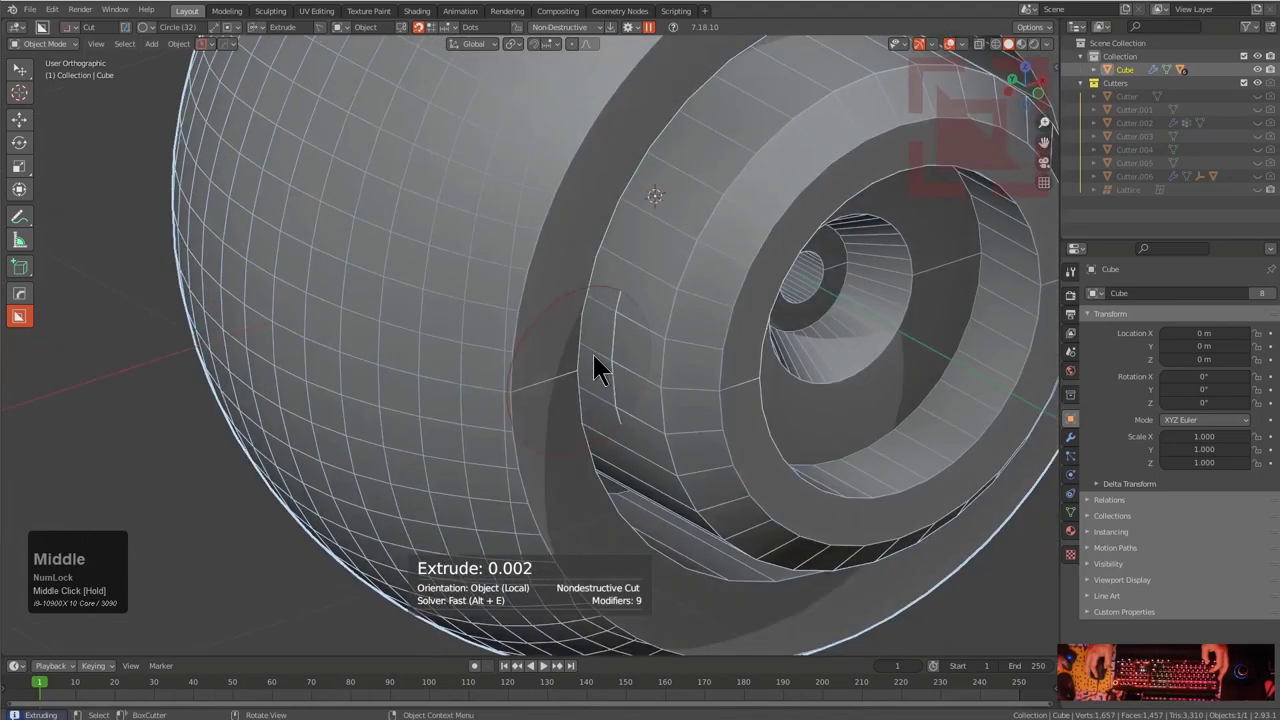
key(e)
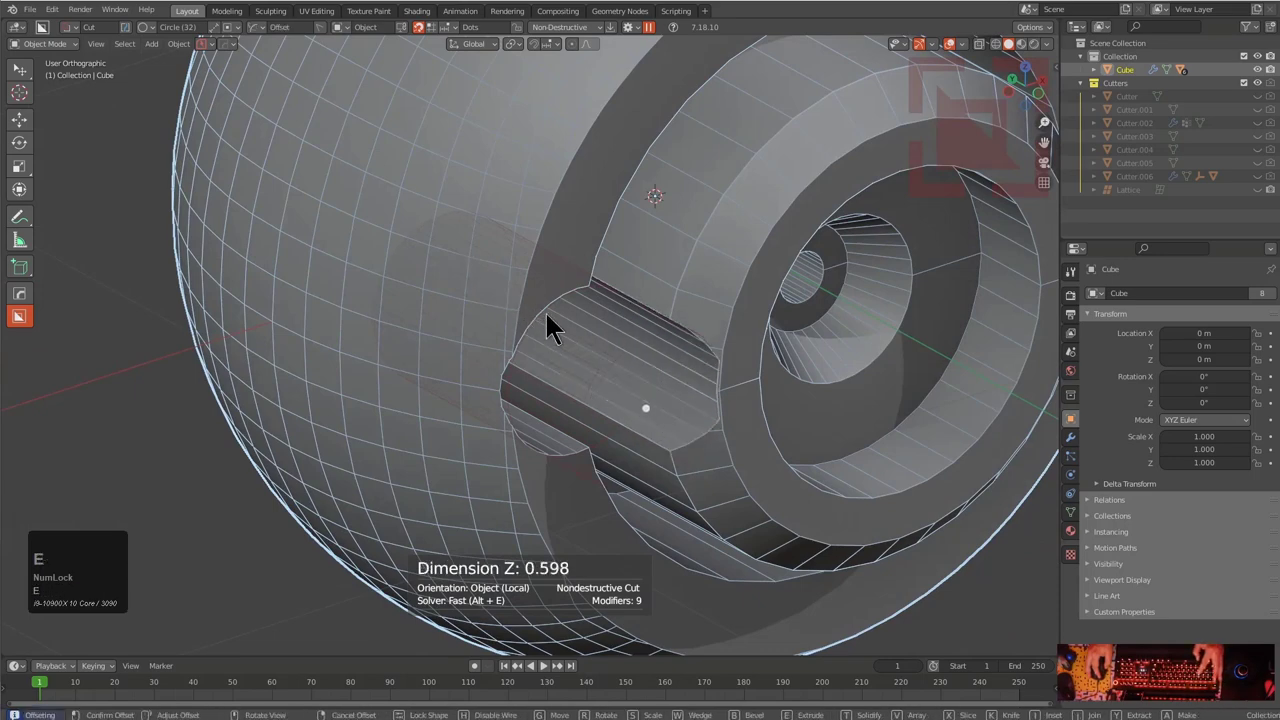
key(j)
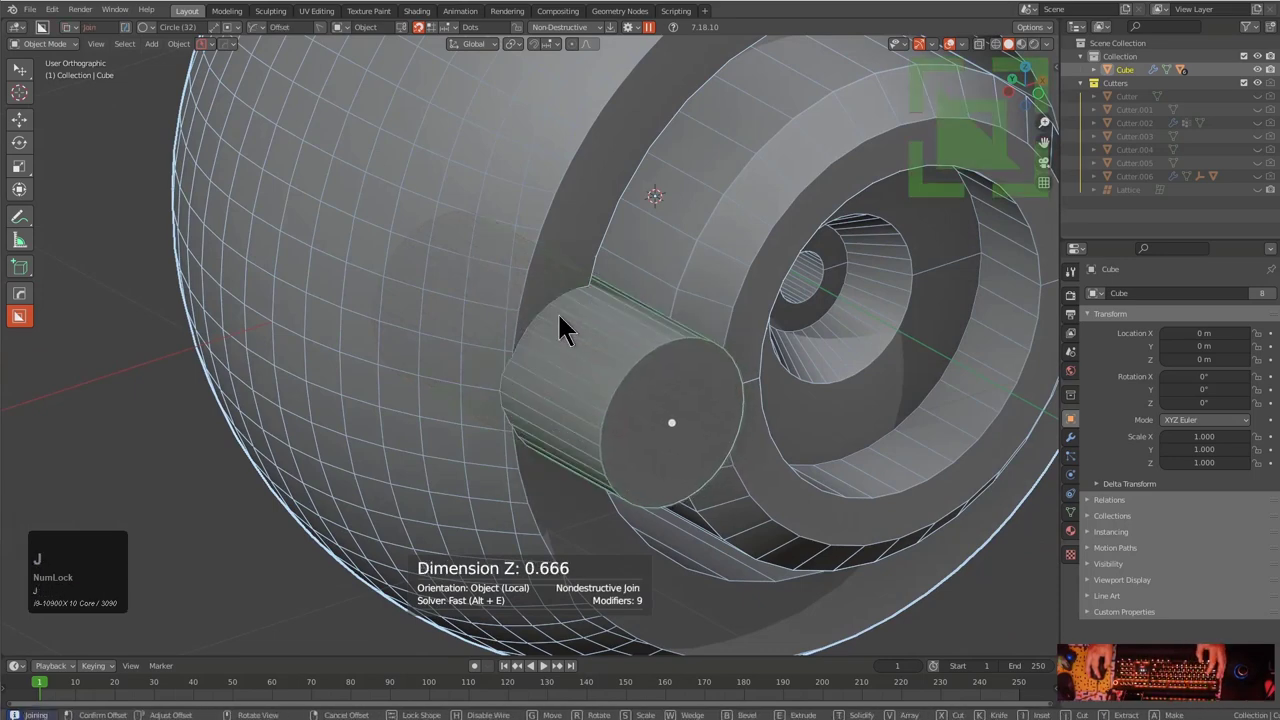
key(Tab)
middle_drag(631, 355, 509, 363)
scroll(423, 350, up, 2)
middle_drag(421, 349, 548, 382)
Cut a tapered circular recess and a tiny centre hole into the end of the side cylinder
drag(691, 449, 723, 445)
middle_drag(723, 445, 622, 449)
drag(289, 446, 300, 440)
drag(310, 332, 309, 318)
middle_drag(309, 318, 563, 495)
mouse_move(563, 495)
ctrl+mouse_down()
mouse_move(642, 504)
mouse_move(506, 480)
mouse_move(585, 485)
mouse_move(545, 414)
mouse_move(561, 423)
ctrl+mouse_up()
middle_drag(561, 425, 597, 386)
Mirror the side cylinder across the X axis with a mirror modifier
scroll(600, 374, down, 3)
key(alt+x)
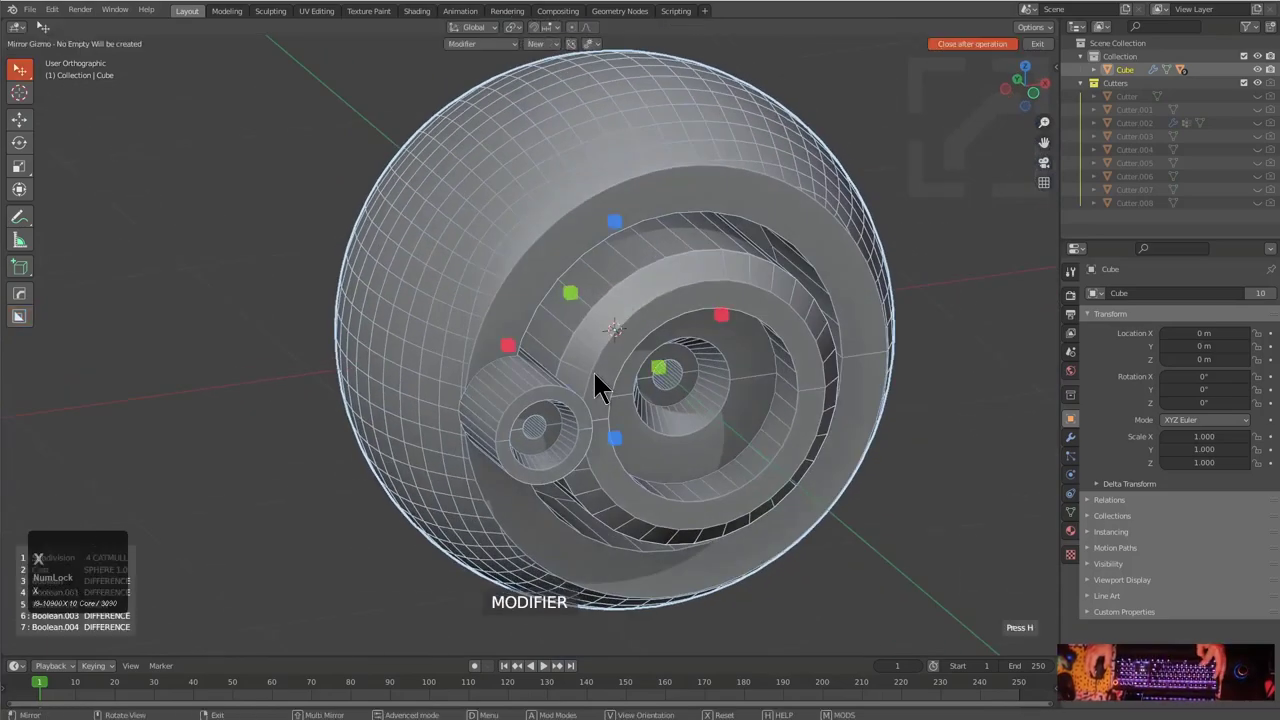
click(507, 345)
Draw a circular cut on the upper rim of the flat face and extrude it into the sphere
middle_drag(510, 345, 563, 343)
scroll(545, 312, up, 3)
middle_drag(529, 282, 506, 331)
key(d)
click(520, 239)
drag(508, 236, 541, 254)
mouse_move(541, 254)
middle_down()
mouse_move(572, 299)
mouse_move(649, 318)
middle_up()
scroll(640, 335, up, 2)
drag(630, 341, 667, 340)
Move the circular rim cut into position in front view and apply it
alt+middle_drag(667, 340, 616, 295)
key(g)
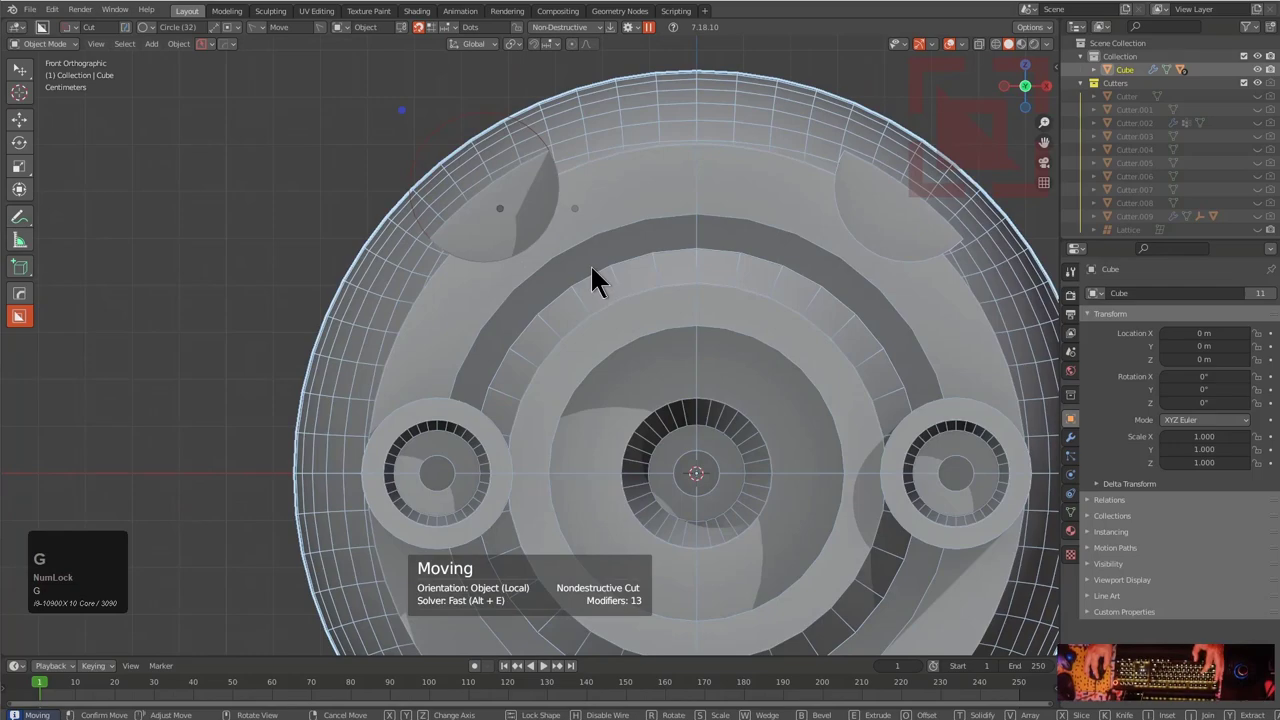
click(585, 282)
middle_drag(554, 294, 493, 332)
click(500, 297)
Convert the sphere and all its modifiers to plain mesh geometry
key(alt+a)
scroll(555, 313, down, 3)
click(493, 330)
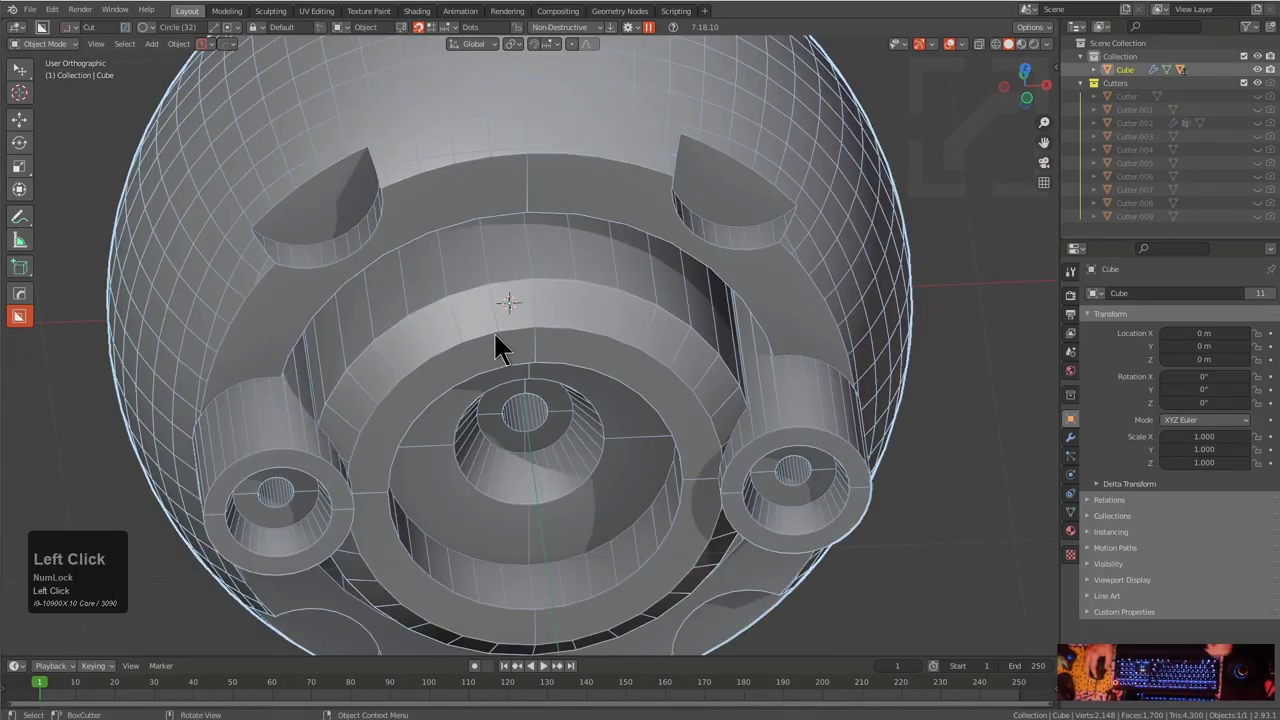
key(ctrl+a)
click(466, 492)
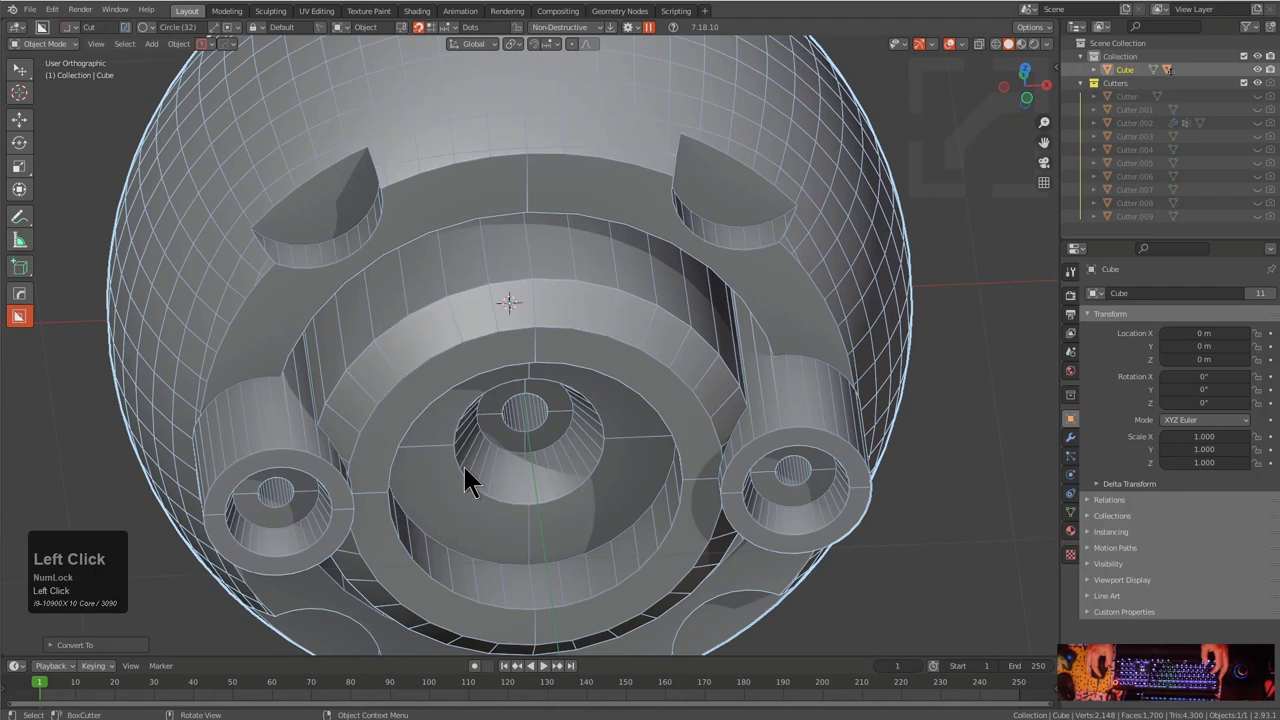
Mirror the mesh across the X and Z axes in Bisect&Modifier mode
scroll(520, 458, up, 2)
middle_drag(520, 458, 503, 450)
key(alt+x)
alt+scroll(489, 429, down, 2)
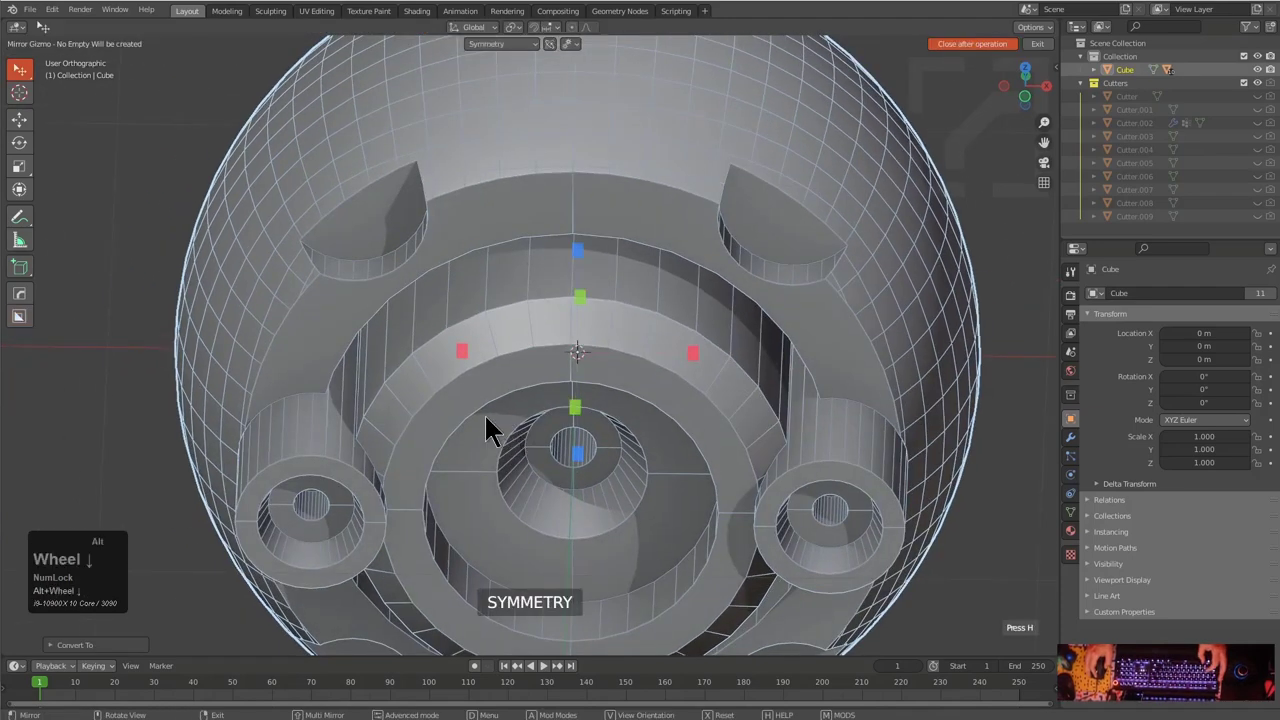
middle_drag(455, 382, 500, 395)
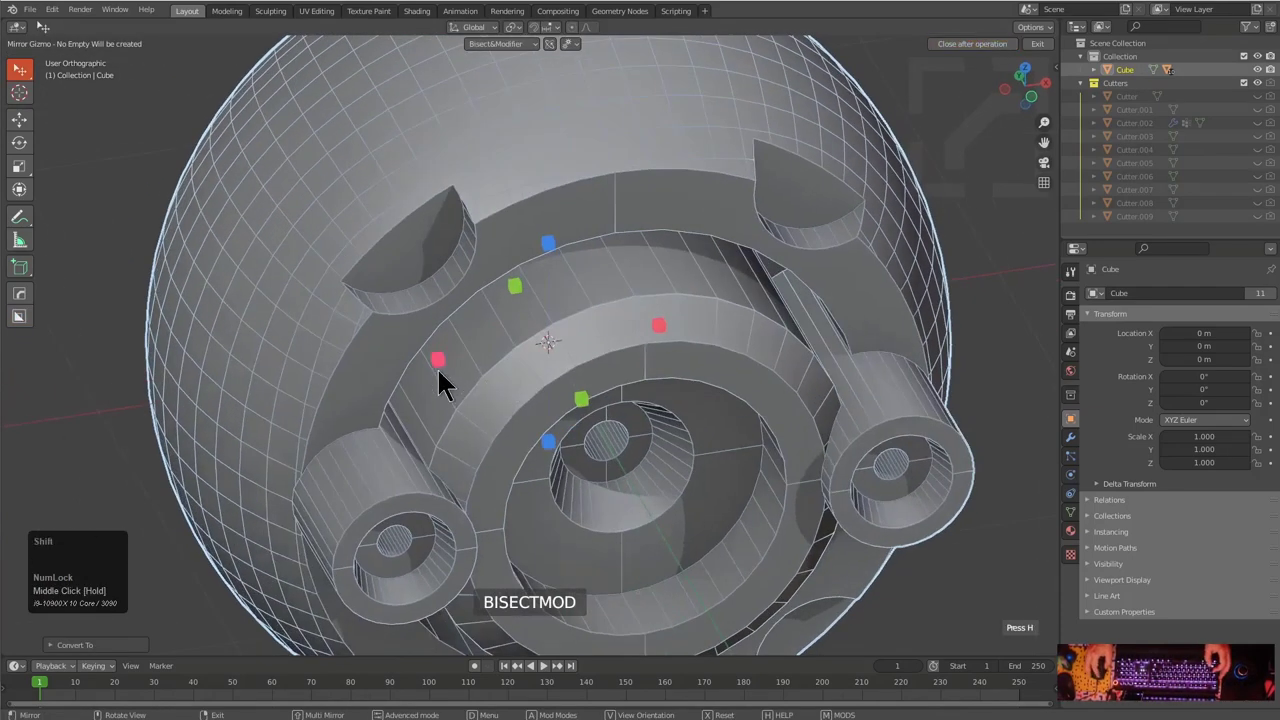
shift+click(437, 360)
click(549, 243)
Enter Edit Mode and connect two groove-edge vertices near the centre line to the outer rim vertices
middle_drag(500, 363, 486, 326)
key(Tab)
scroll(528, 388, up, 3)
scroll(528, 388, up, 2)
middle_drag(706, 371, 579, 332)
shift+click(566, 397)
click(468, 405)
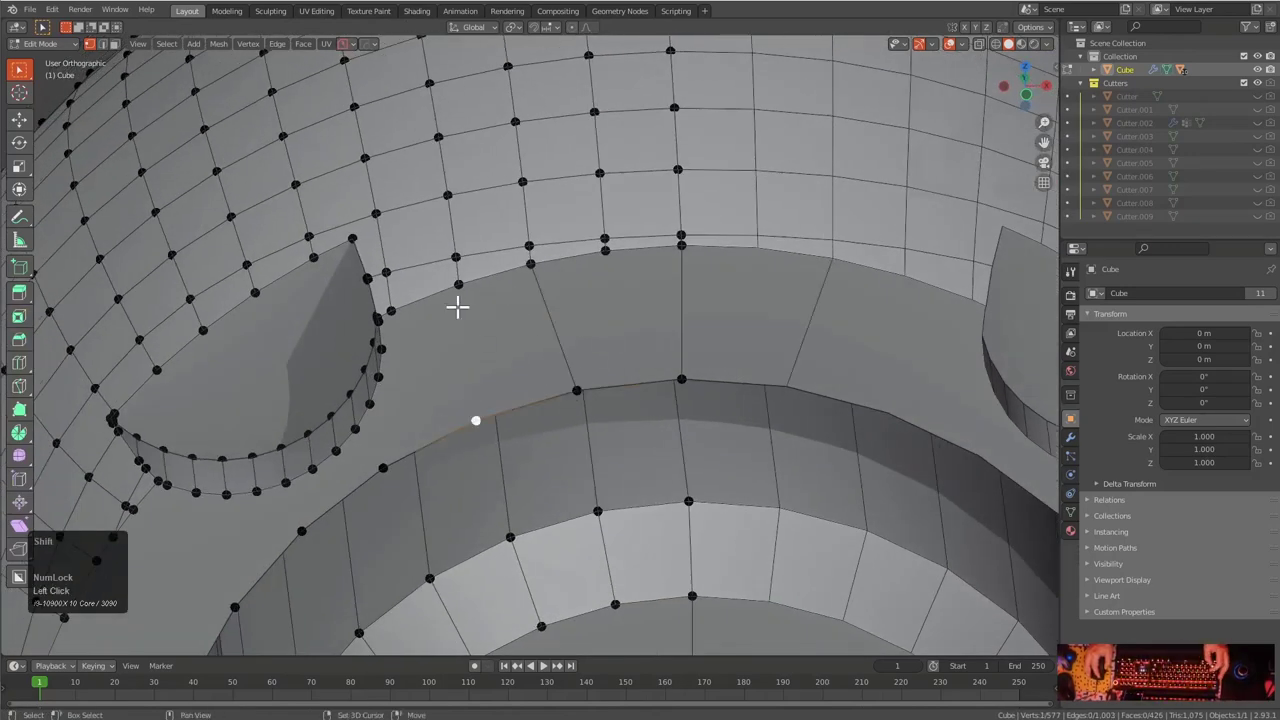
key(j)
Connect two vertices on the half-round pocket's lower edge to the nearest groove-edge vertices
middle_drag(468, 308, 497, 323)
click(490, 344)
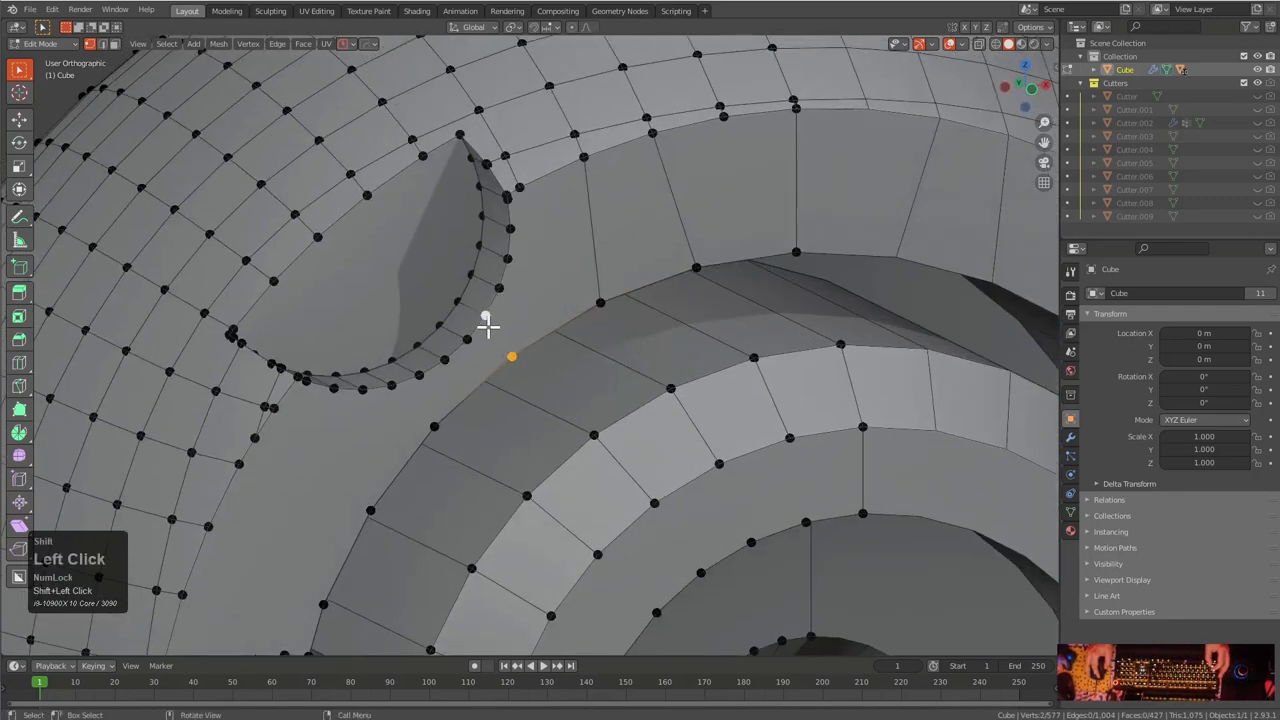
shift+click(430, 412)
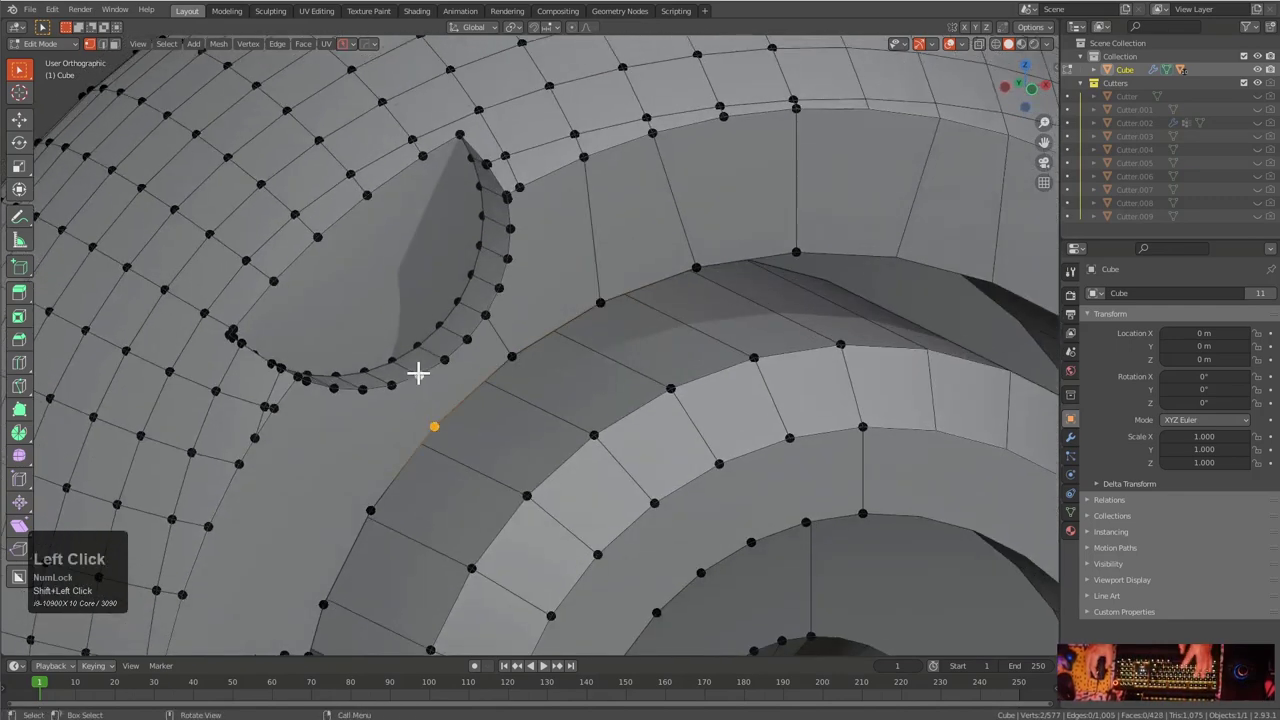
Dissolve the short rim edges just below the half-round pocket's lower corner
key(2)
key(3)
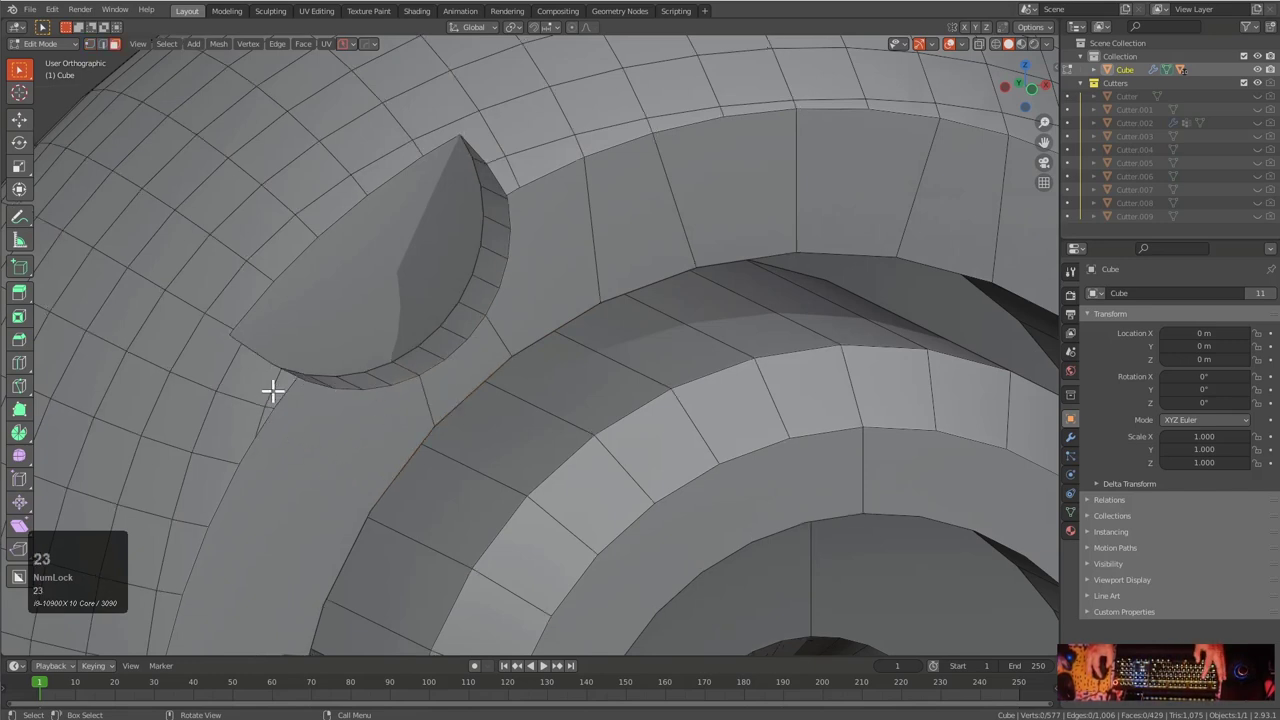
key(2)
click(266, 400)
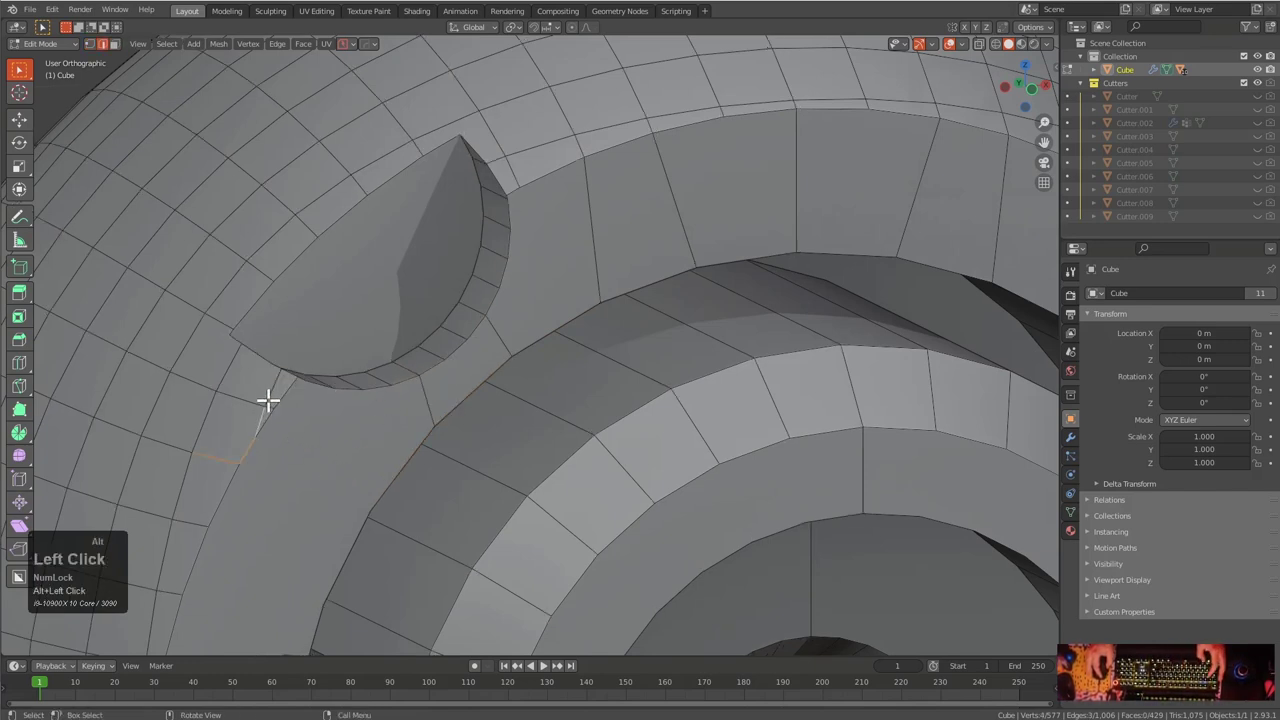
key(ctrl+x)
Connect the vertex at the half-round pocket's upper tip to the adjacent sphere vertex
scroll(380, 380, down, 2)
middle_drag(380, 380, 470, 342)
scroll(514, 321, up, 2)
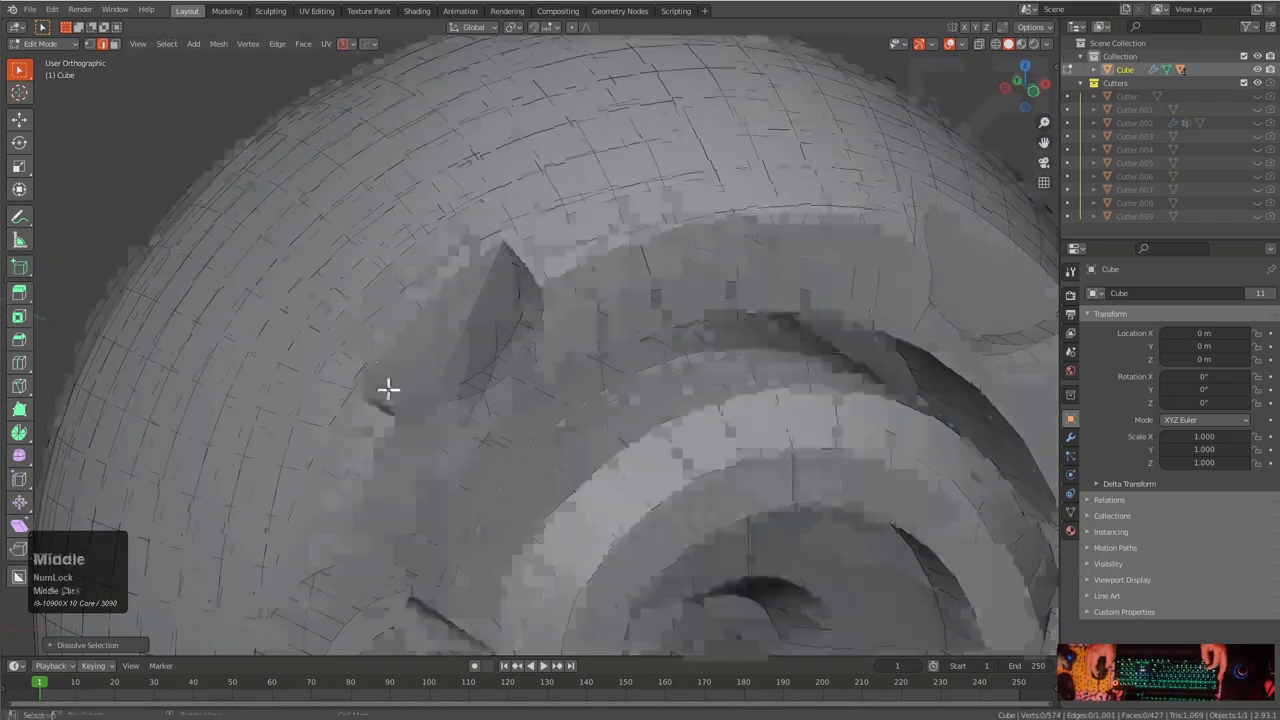
scroll(545, 224, up, 2)
key(1)
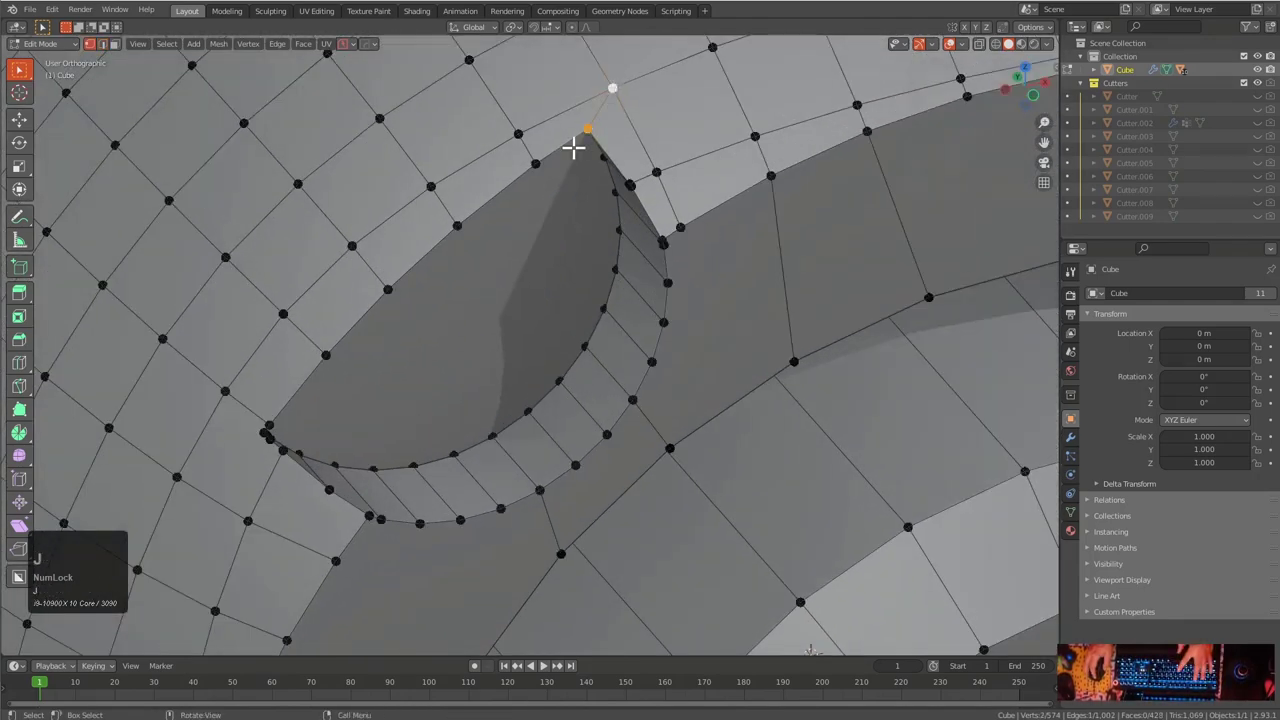
Connect the vertex at the half-round pocket's lower tip to the adjacent sphere-grid vertex
click(265, 433)
shift+click(177, 477)
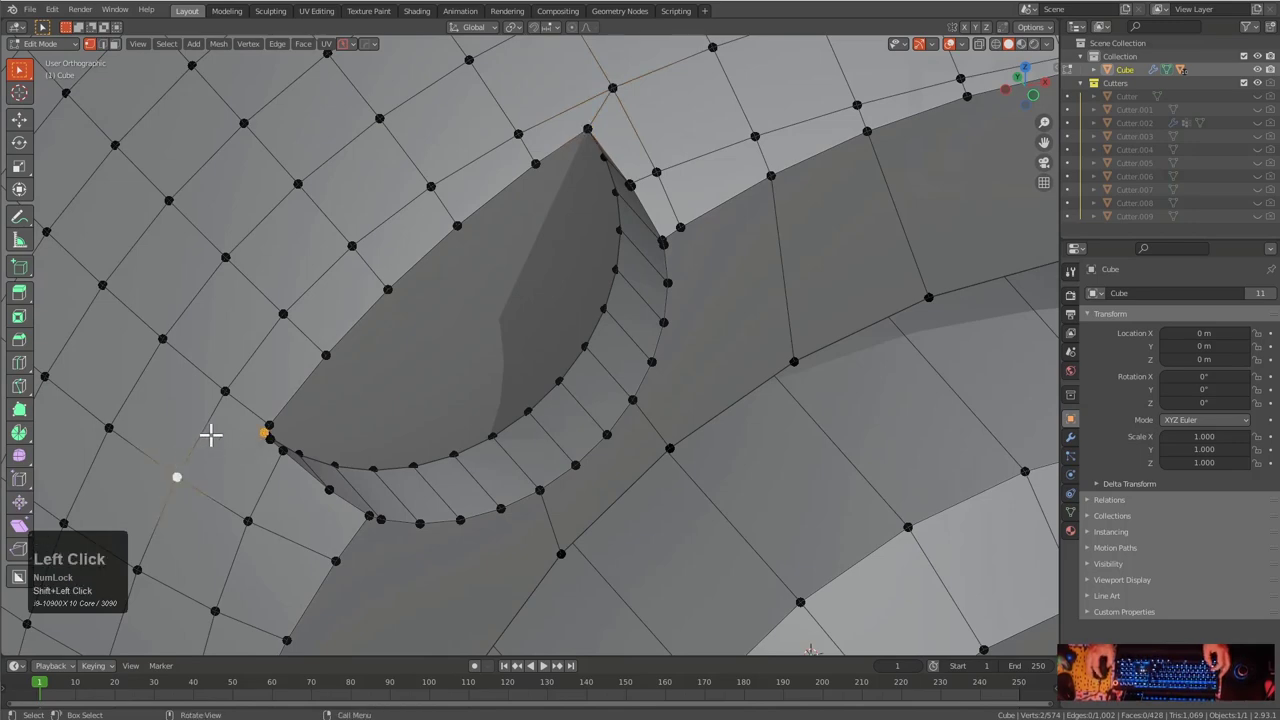
key(KP_Decimal)
scroll(526, 343, down, 5)
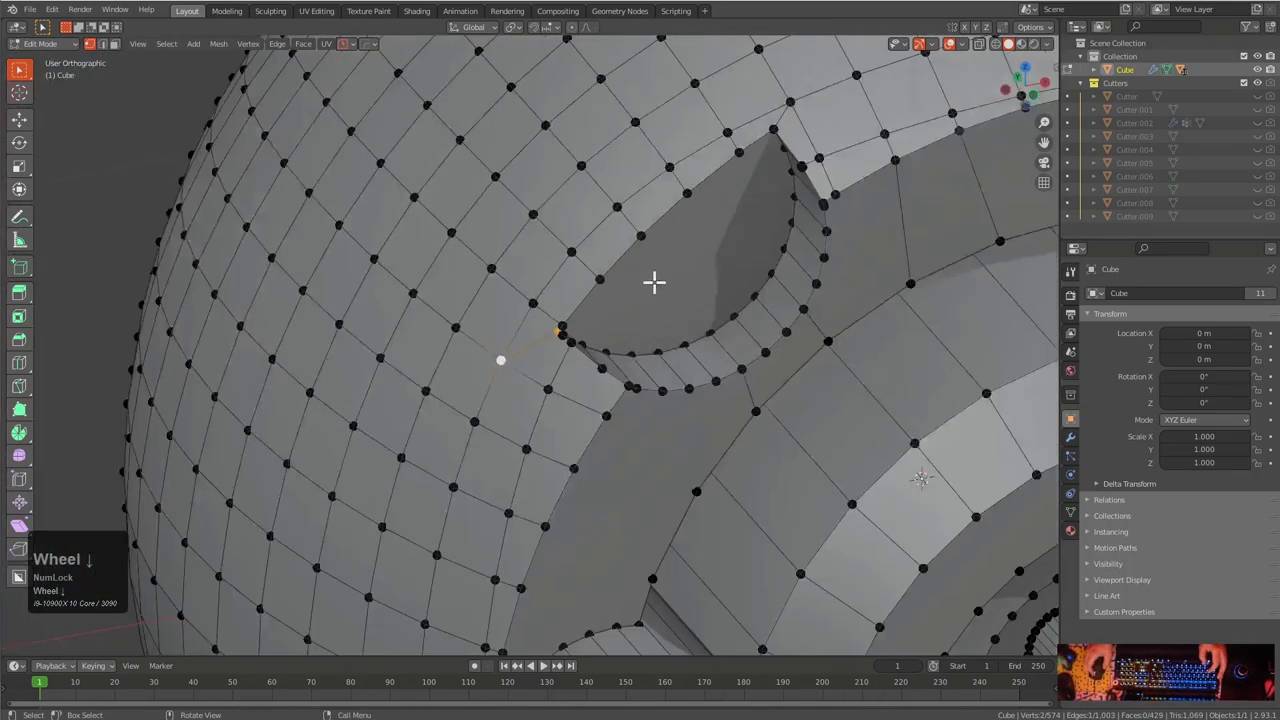
Dissolve the tiny surplus edges on the sphere's rim just below the half-round pocket's lower tip
scroll(476, 384, up, 3)
scroll(534, 240, up, 2)
scroll(380, 411, down, 3)
scroll(474, 289, up, 4)
key(ctrl+r)
scroll(455, 365, up, 2)
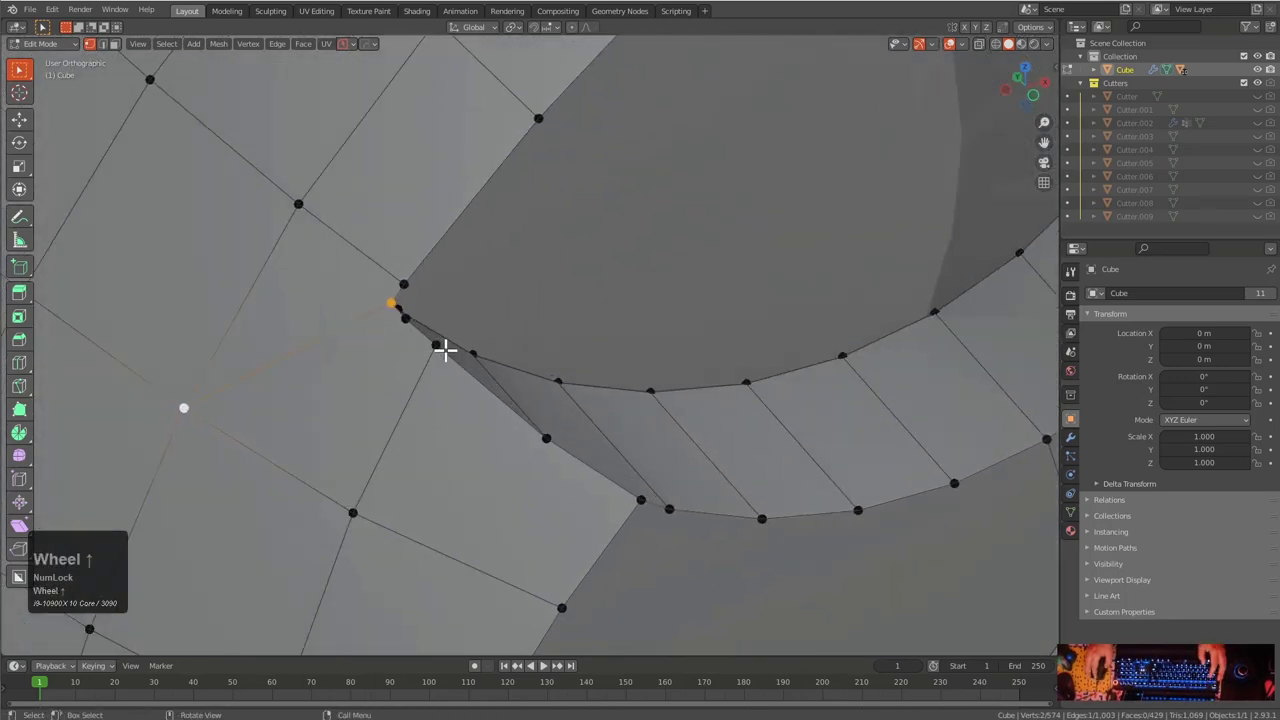
middle_drag(443, 349, 429, 380)
scroll(410, 350, up, 2)
click(372, 310)
middle_drag(373, 309, 410, 332)
key(2)
click(389, 252)
key(ctrl+x)
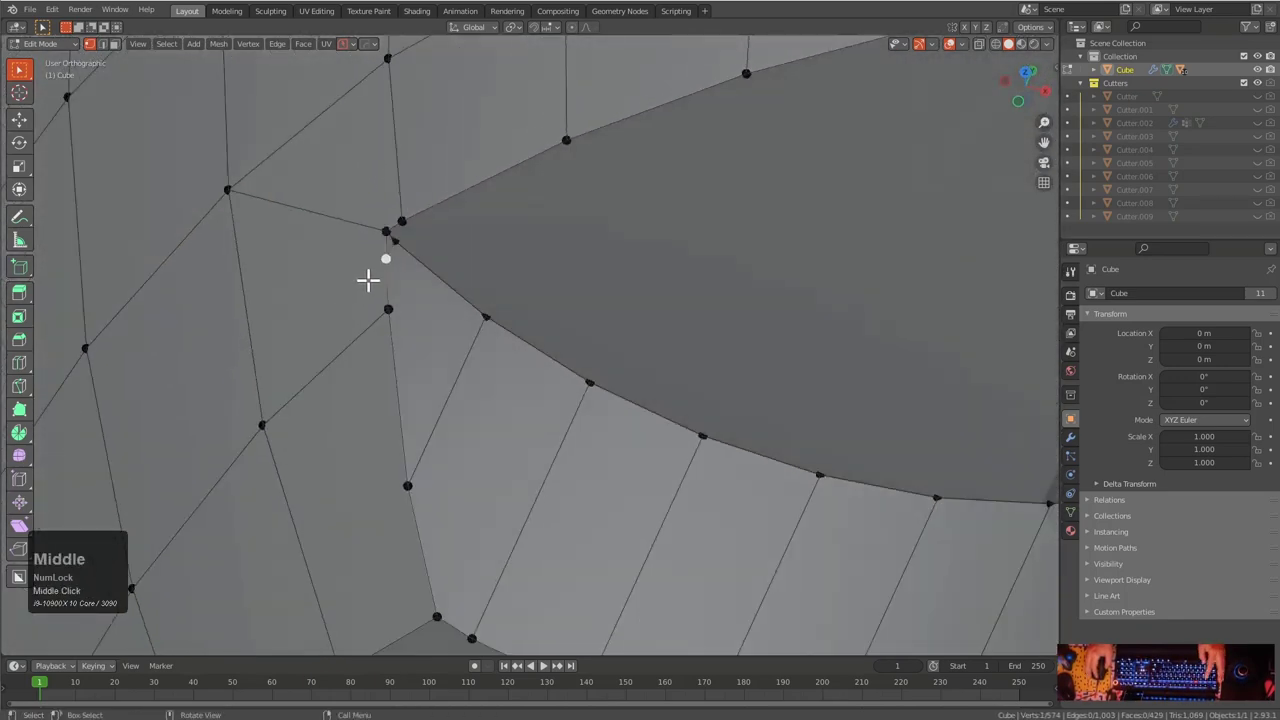
Knife-cut a line down the sphere surface beside the groove rim, from below the half-round pocket to beside the cylinder
scroll(410, 332, down, 3)
key(ctrl+r)
middle_drag(406, 420, 526, 386)
scroll(471, 414, down, 3)
click(540, 483)
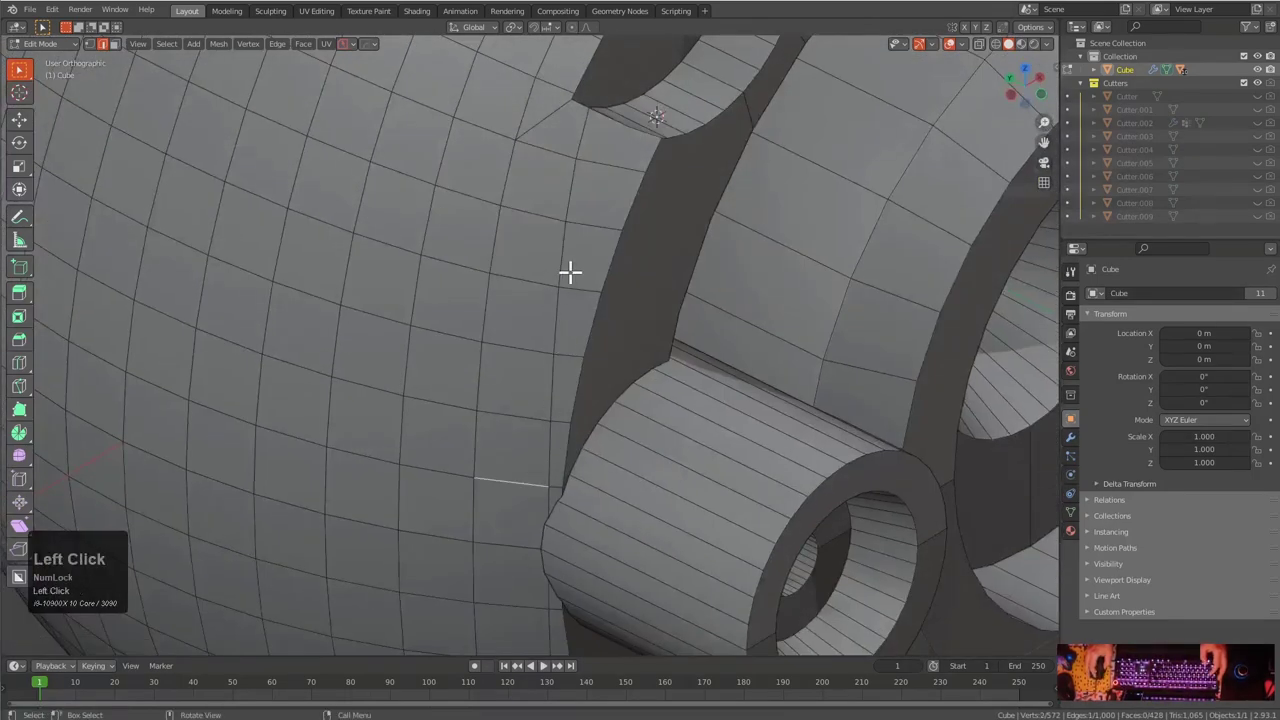
key(alt+a)
key(k)
click(576, 159)
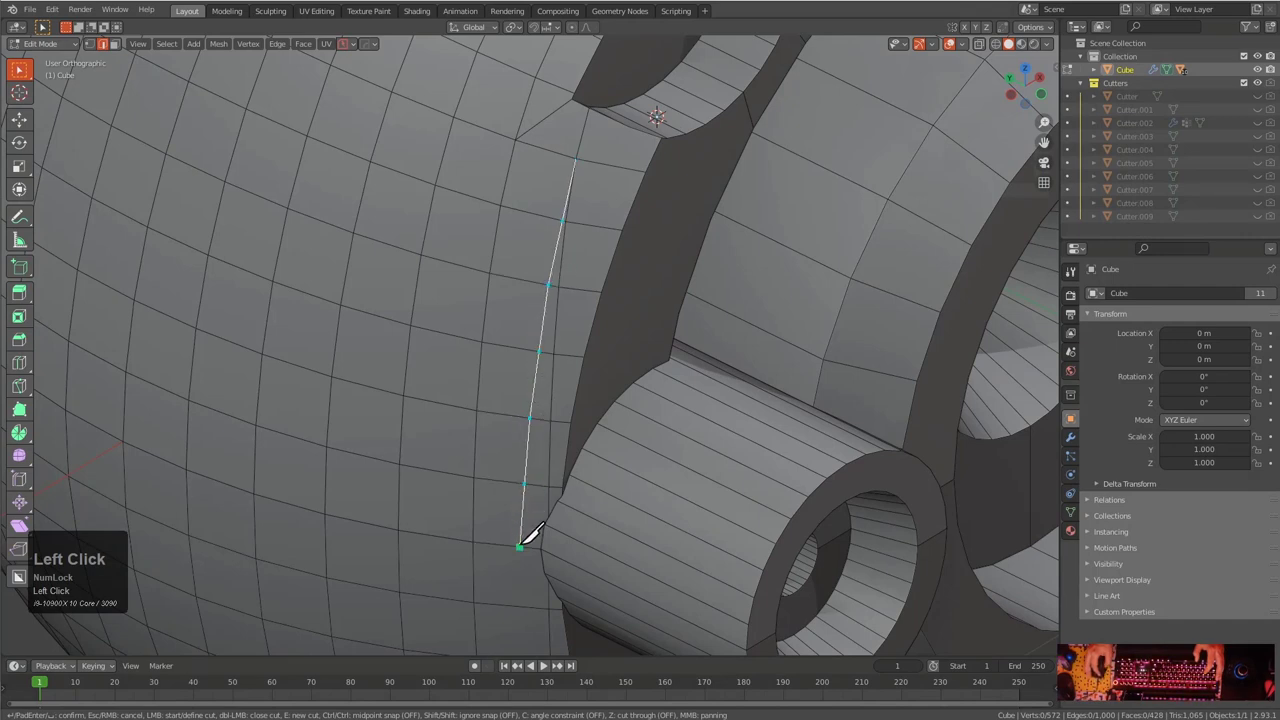
key(KP_Enter)
Add a centred loop cut through the narrow face strip between the knife cut and the groove rim
scroll(595, 288, up, 2)
scroll(626, 234, down, 2)
key(ctrl+r)
click(617, 168)
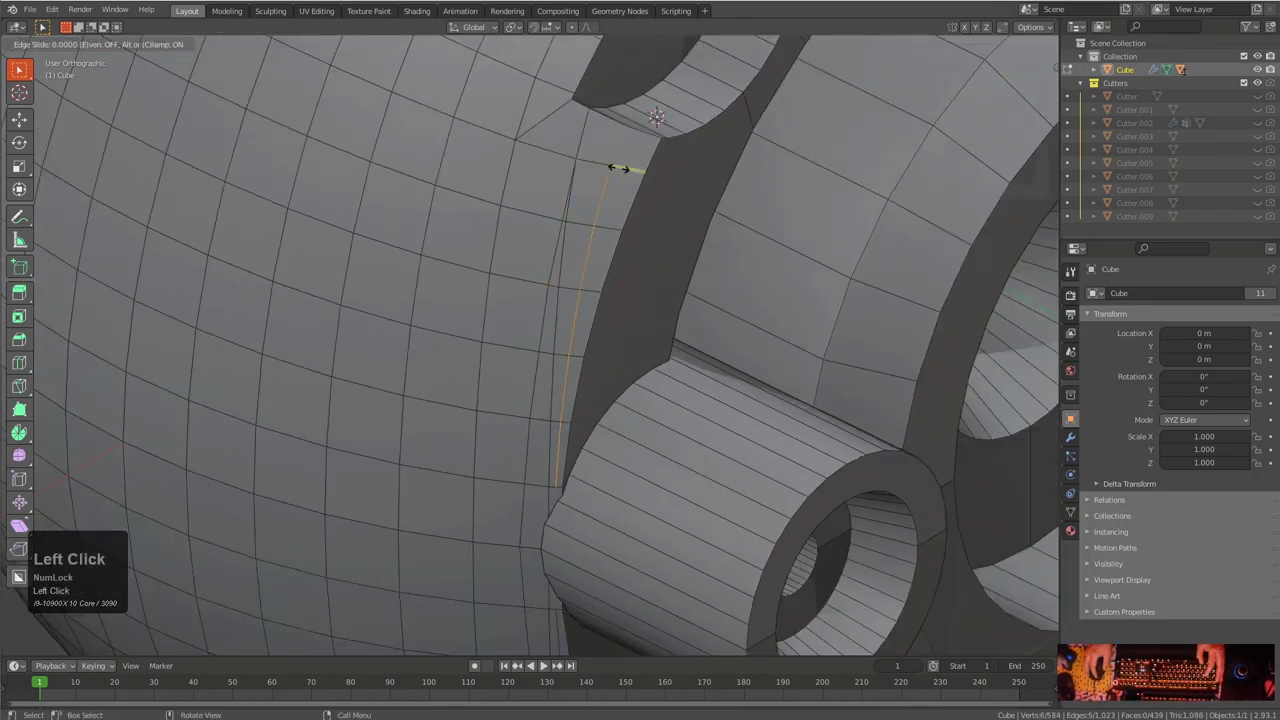
scroll(613, 472, up, 3)
Merge the new loop's lowest vertex with its neighbour beside the cylinder junction
key(1)
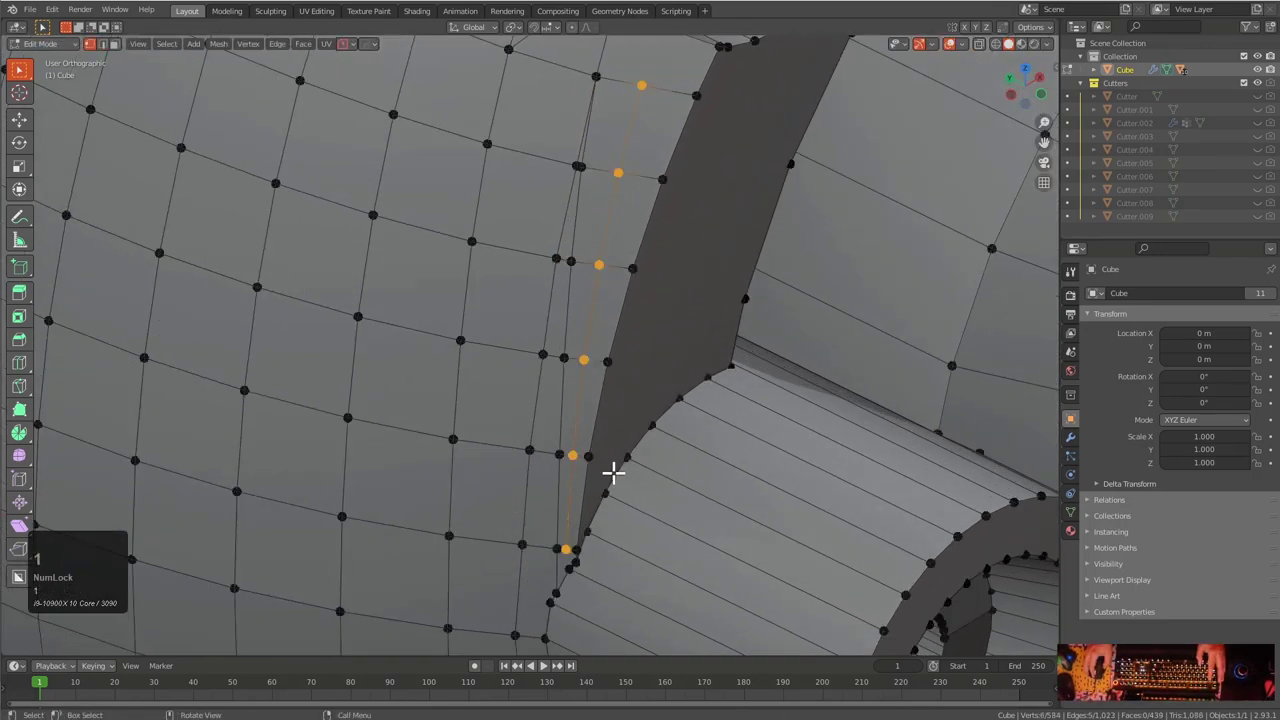
click(562, 546)
key(m)
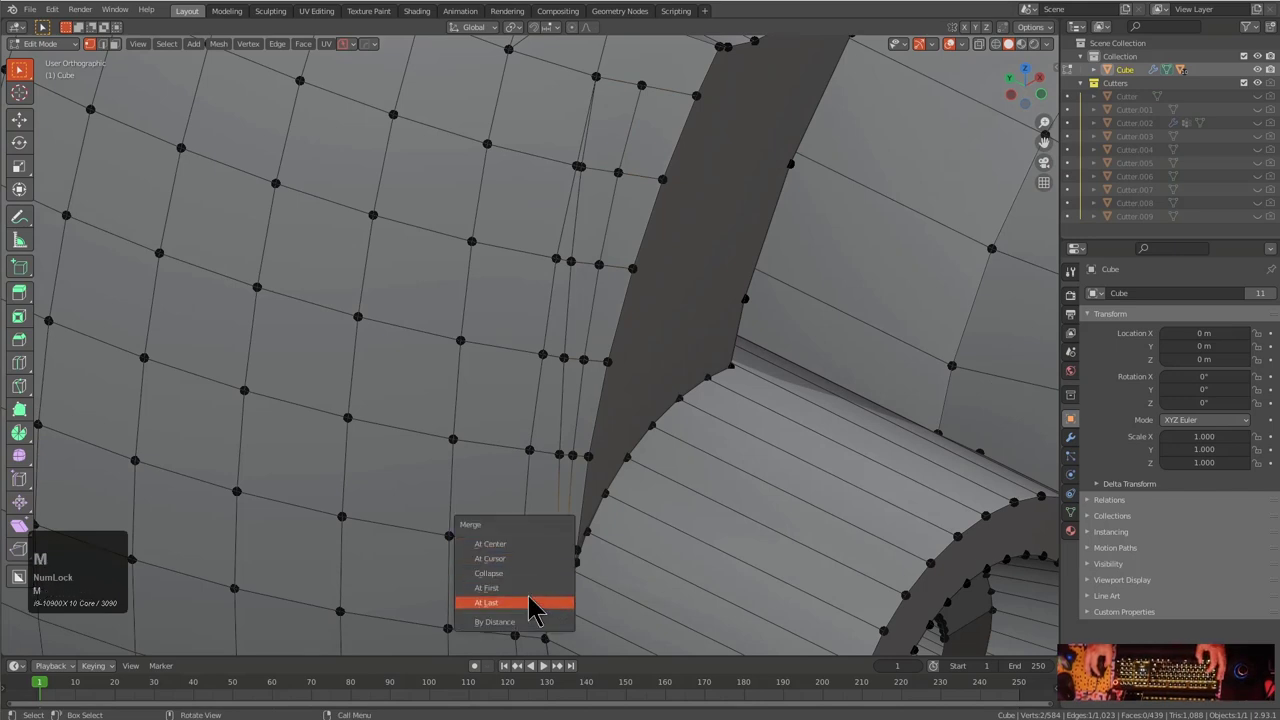
click(531, 590)
Slide the vertices in the next row up along their edges and merge the close pair into one
shift+click(561, 456)
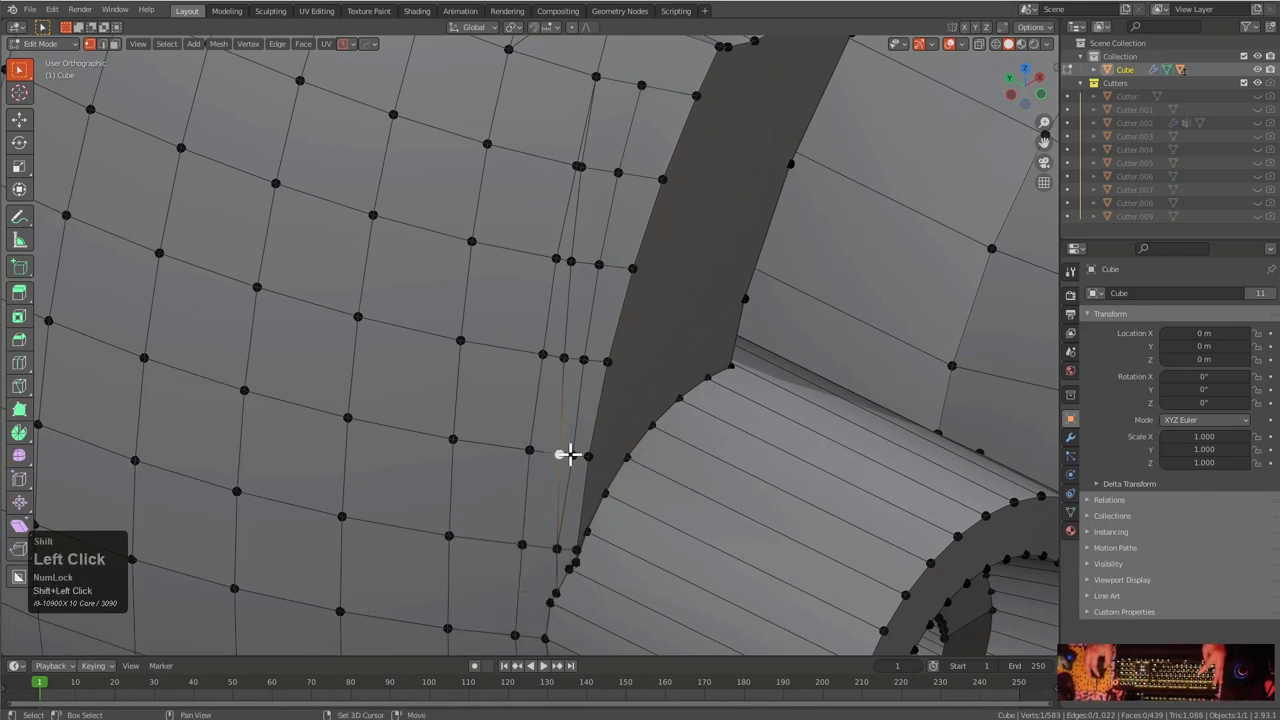
key(g)
key(g)
click(563, 454)
key(g)
key(g)
click(566, 358)
key(m)
click(583, 366)
Dissolve the leftover knife-cut edges above the merged vertex so only clean columns remain beside the groove rim
scroll(528, 434, up, 4)
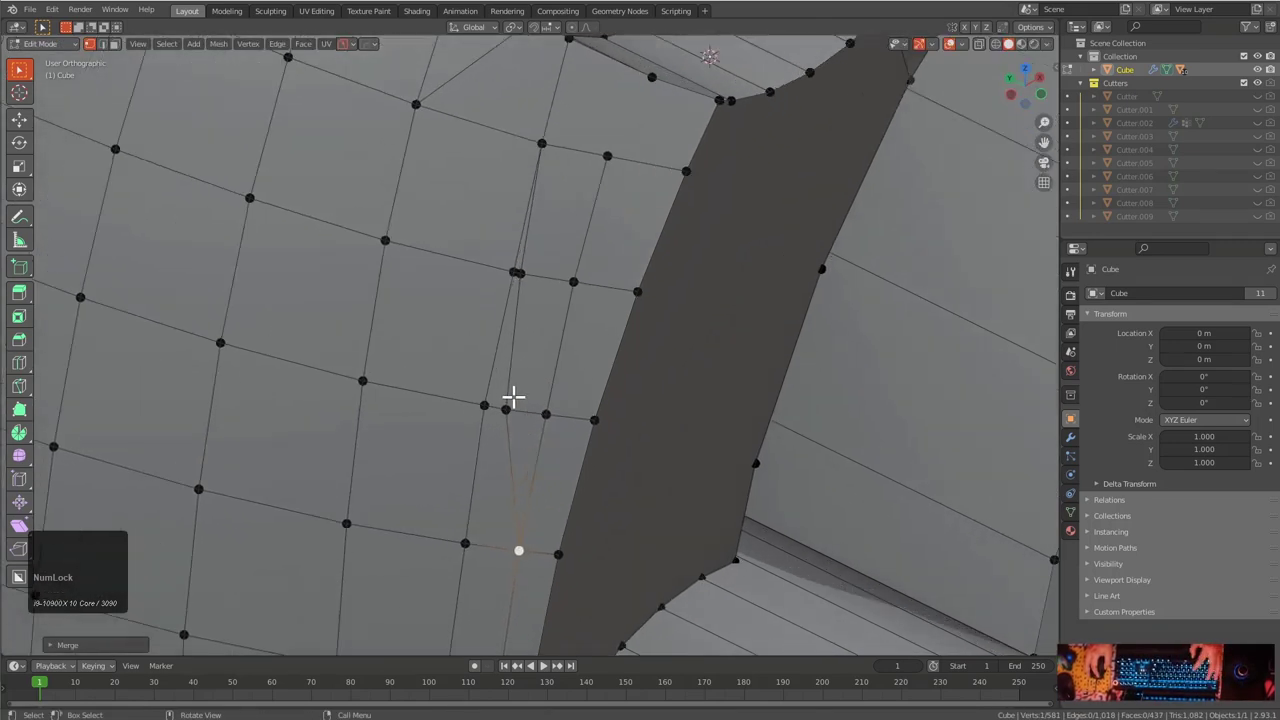
shift+click(510, 402)
key(2)
shift+click(526, 247)
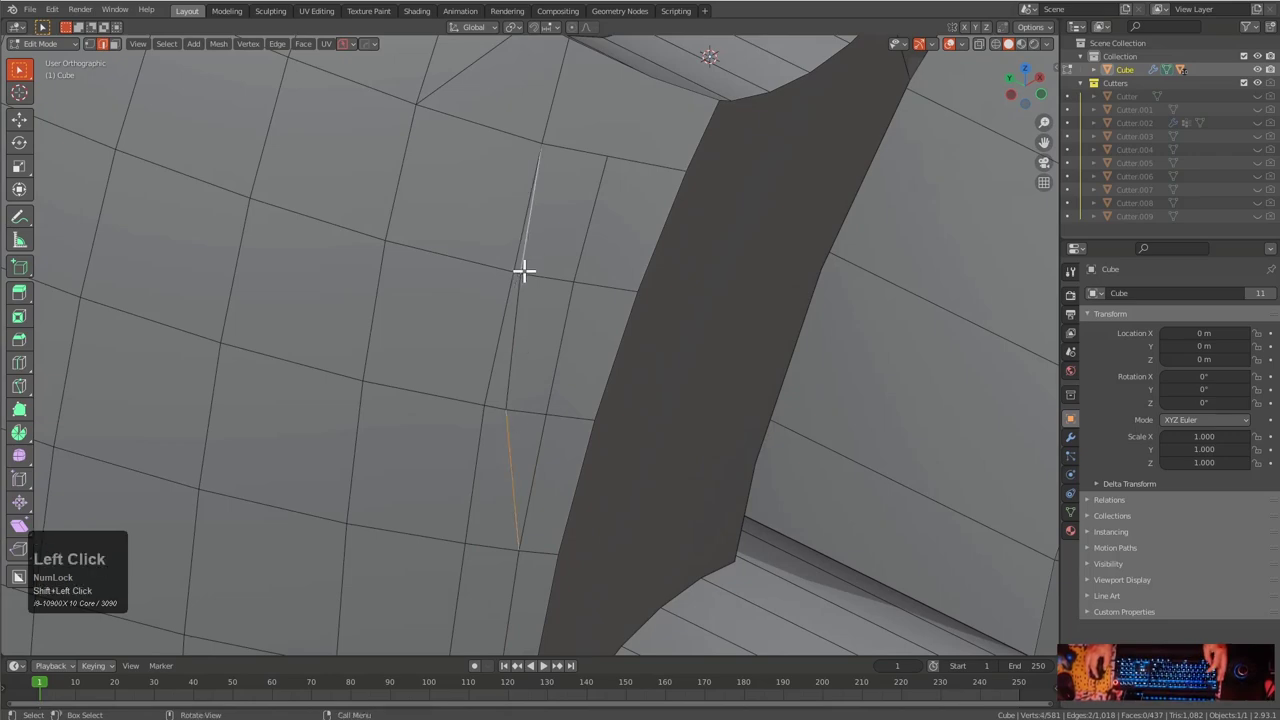
key(ctrl+x)
Connect the new loop's top vertex to the nearest rim vertex of the half-round pocket
middle_drag(589, 291, 537, 354)
scroll(537, 354, down, 3)
key(1)
click(633, 264)
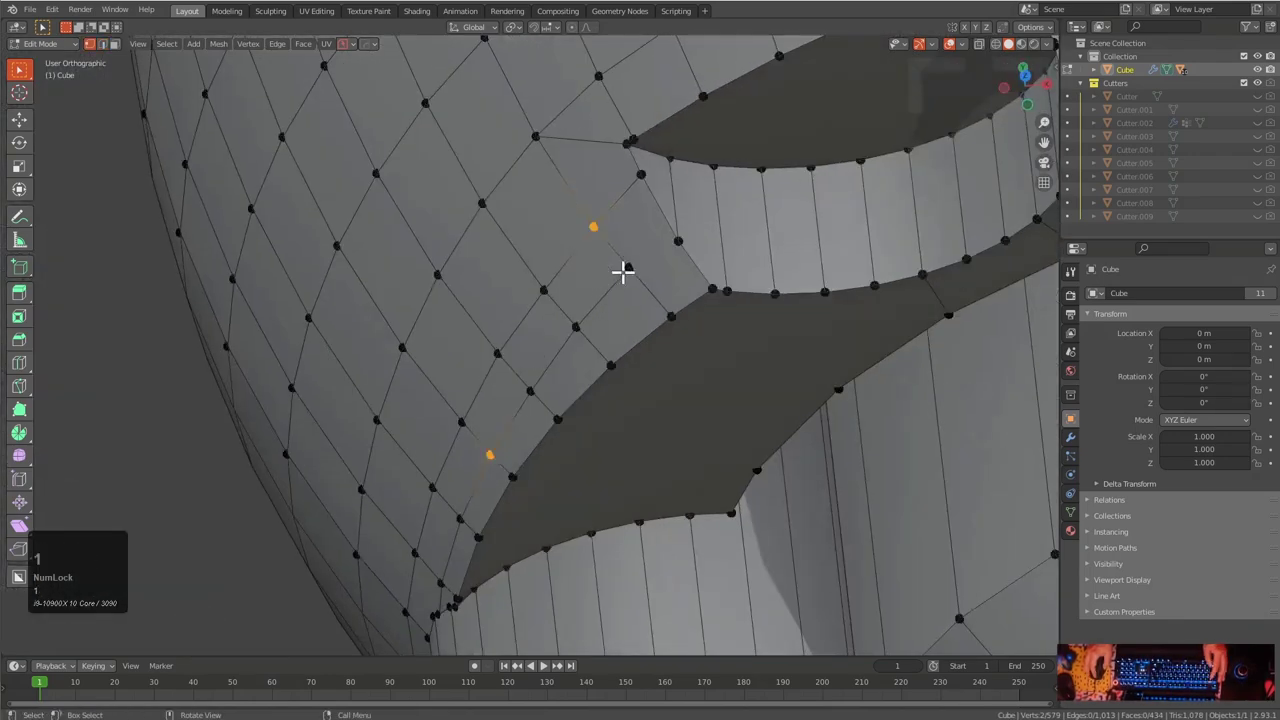
middle_drag(659, 268, 694, 266)
scroll(536, 441, down, 2)
scroll(536, 441, up, 6)
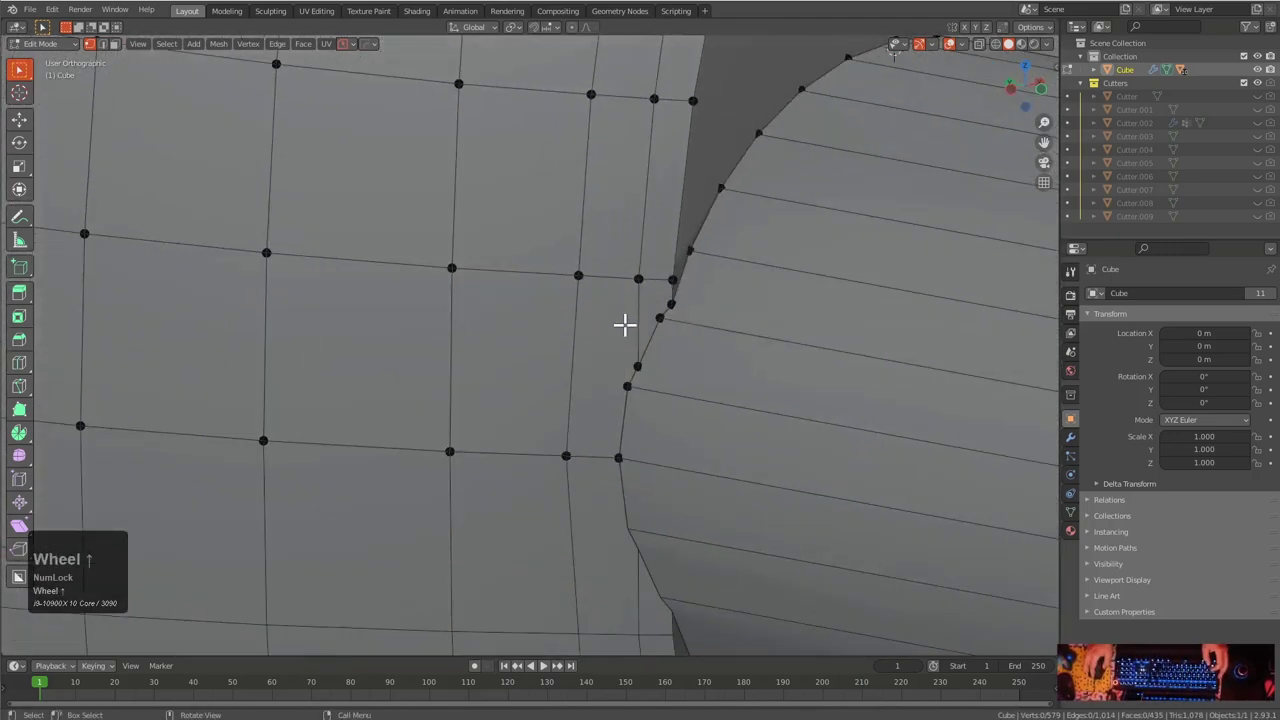
Merge the two close vertices on the cylinder's junction with the sphere and connect the merged vertex to the nearby grid vertex
middle_drag(623, 323, 631, 352)
shift+click(637, 336)
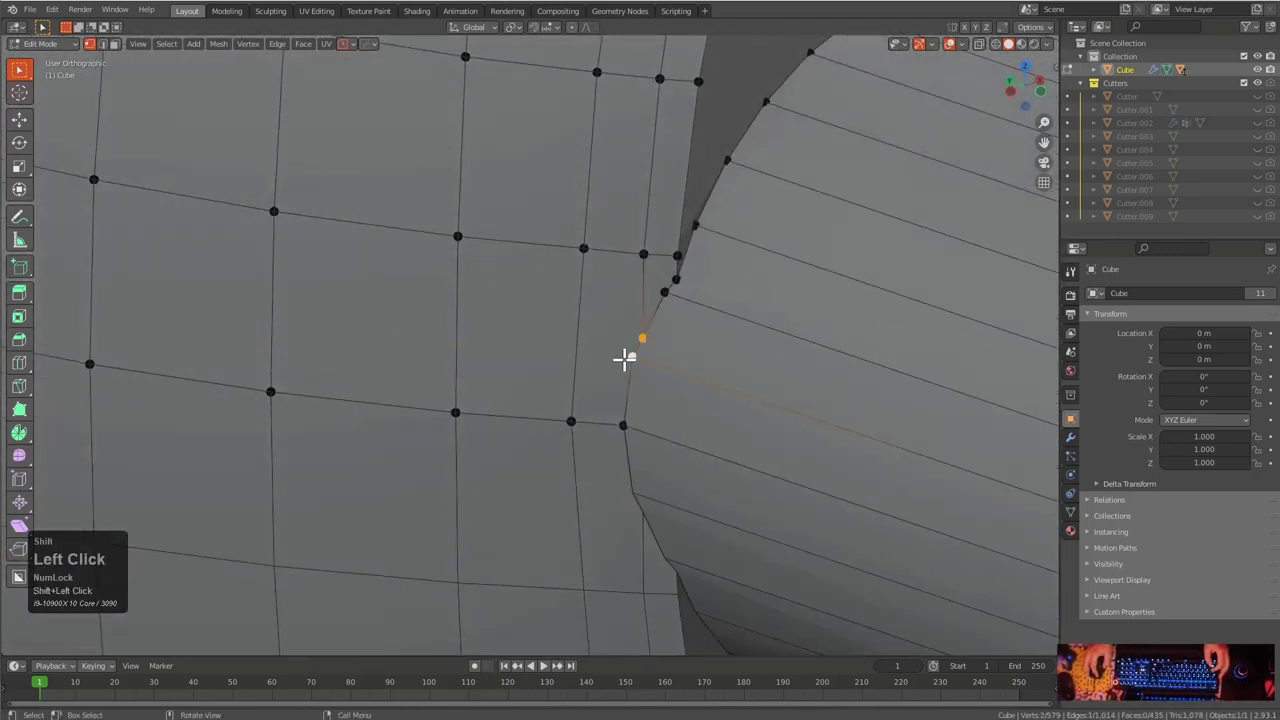
key(m)
click(628, 363)
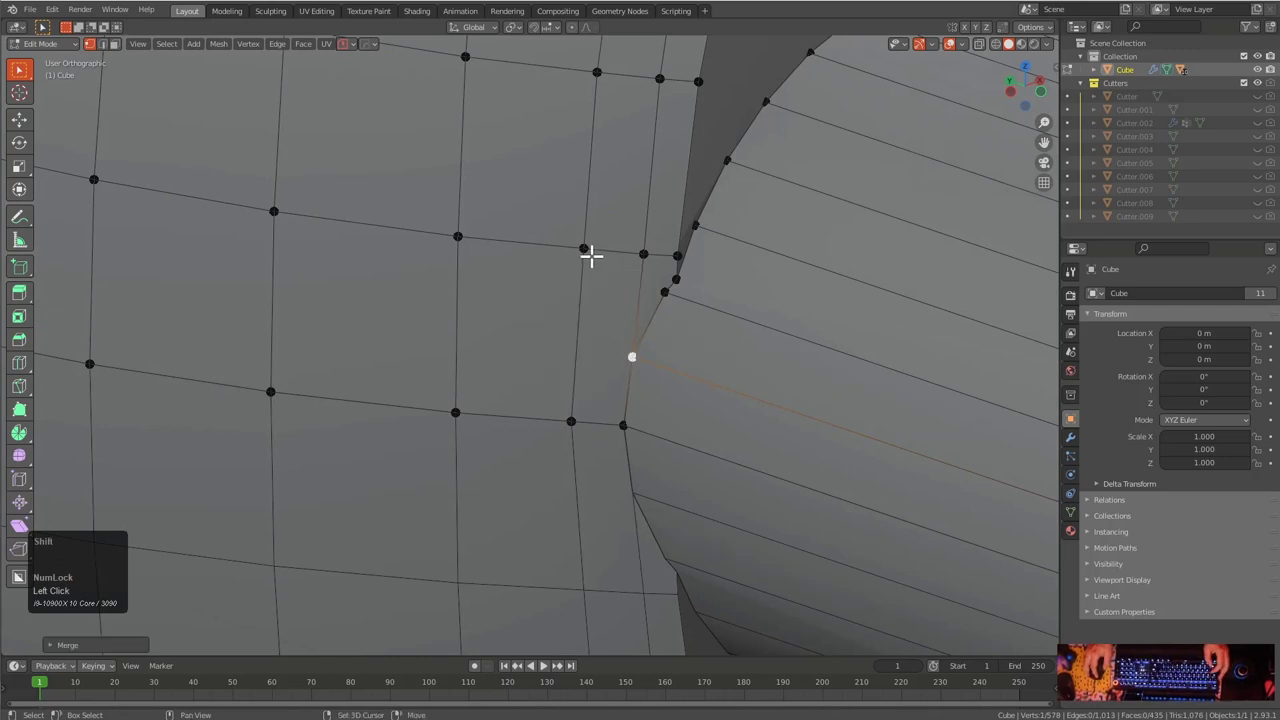
shift+click(588, 252)
key(j)
scroll(672, 298, down, 1)
Connect the inner loop's lowest vertex to the next cylinder-junction vertex and dissolve the old edge it replaces
shift+middle_drag(651, 309, 554, 380)
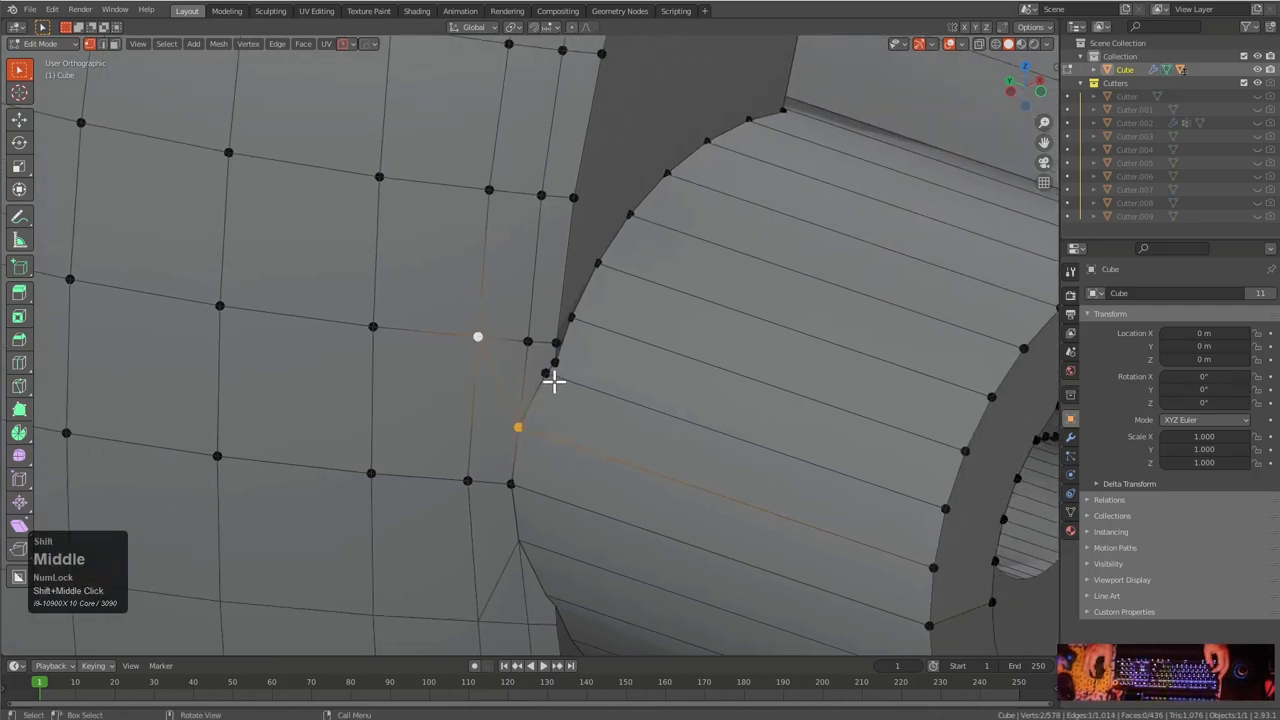
scroll(554, 383, up, 3)
click(555, 390)
shift+click(524, 340)
key(2)
key(ctrl+x)
scroll(543, 386, down, 4)
Slide the short edge between the loop's lowest vertex and the groove rim upward, away from the cylinder
key(ctrl+r)
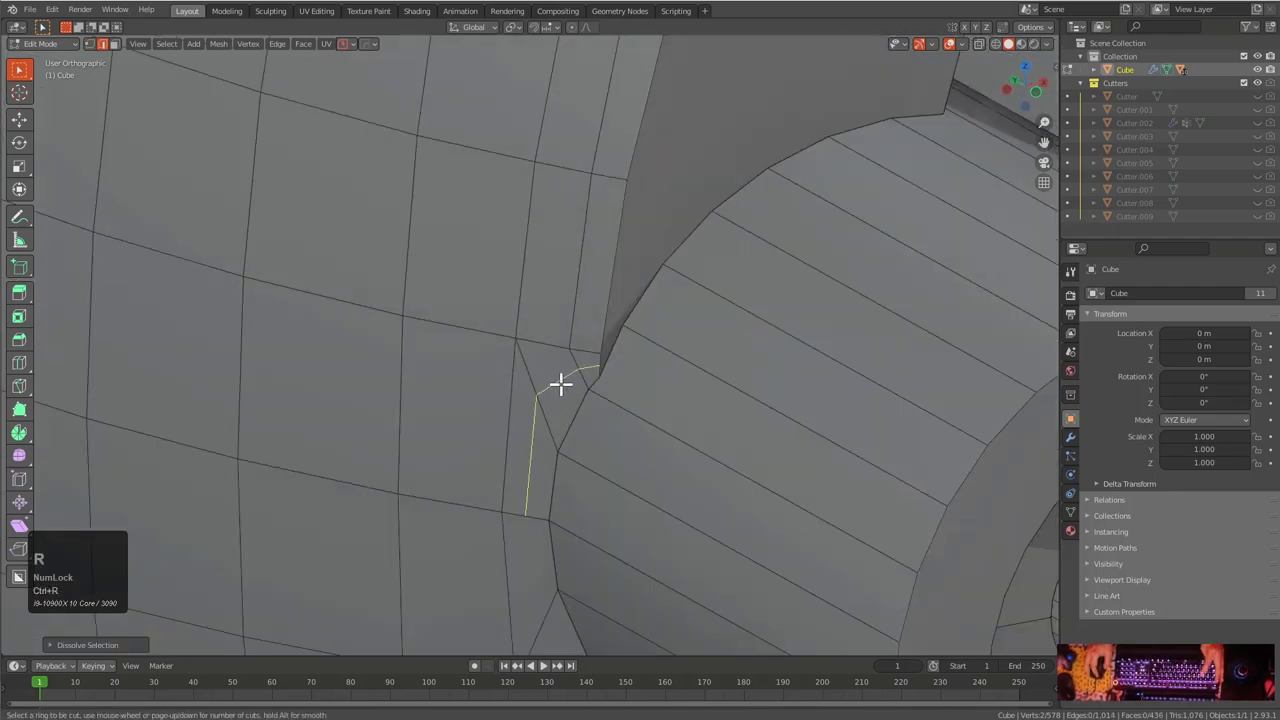
middle_drag(568, 380, 607, 388)
scroll(637, 377, up, 2)
click(493, 405)
key(g)
key(g)
click(520, 377)
Slide the loop's lowest vertex slightly down its edge toward the cylinder junction
key(1)
key(2)
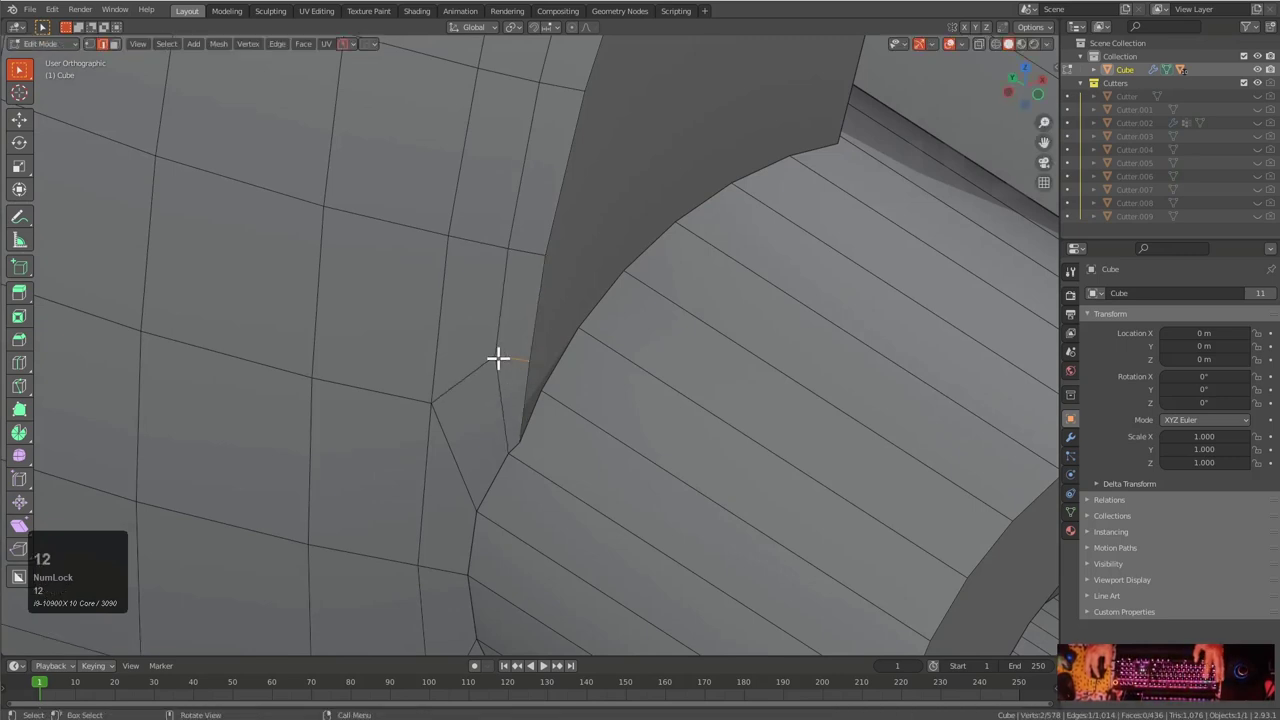
key(1)
click(498, 358)
key(g)
key(g)
click(497, 374)
Connect two vertices on the groove's inner edge above the cylinder to the matching outer rim vertices
middle_drag(497, 374, 569, 346)
scroll(884, 218, down, 4)
shift+middle_drag(884, 218, 656, 346)
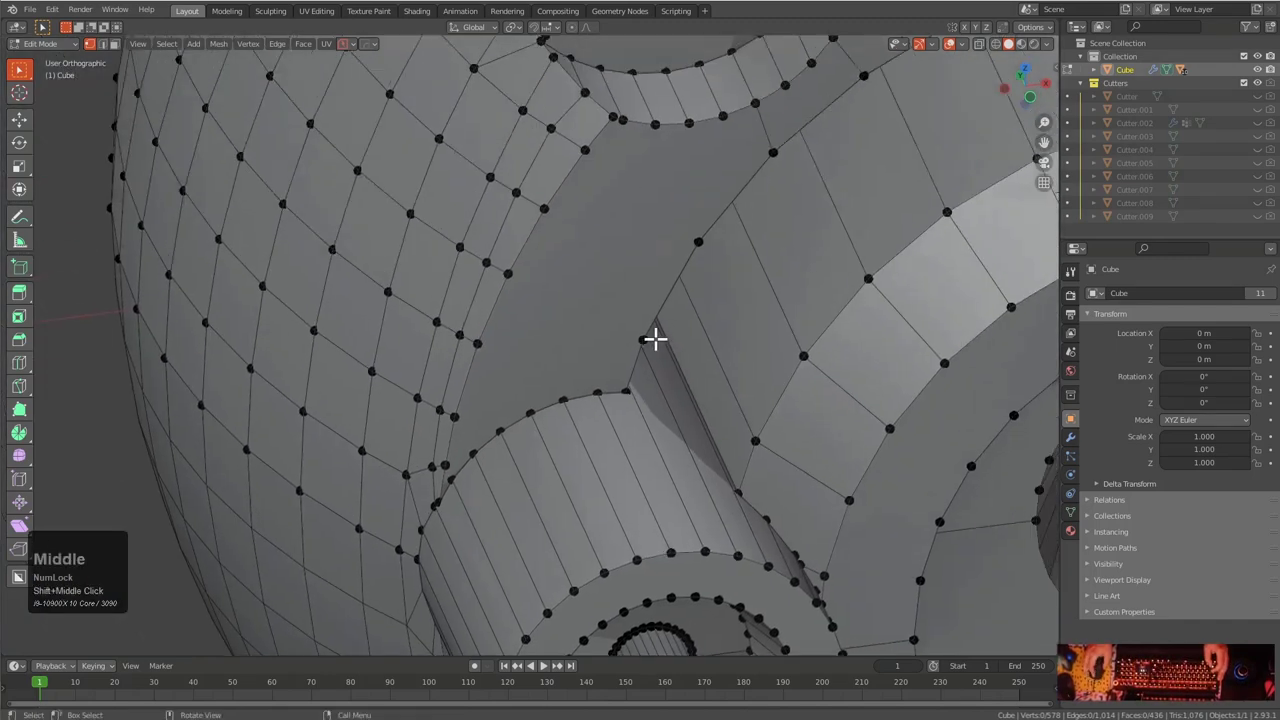
click(636, 333)
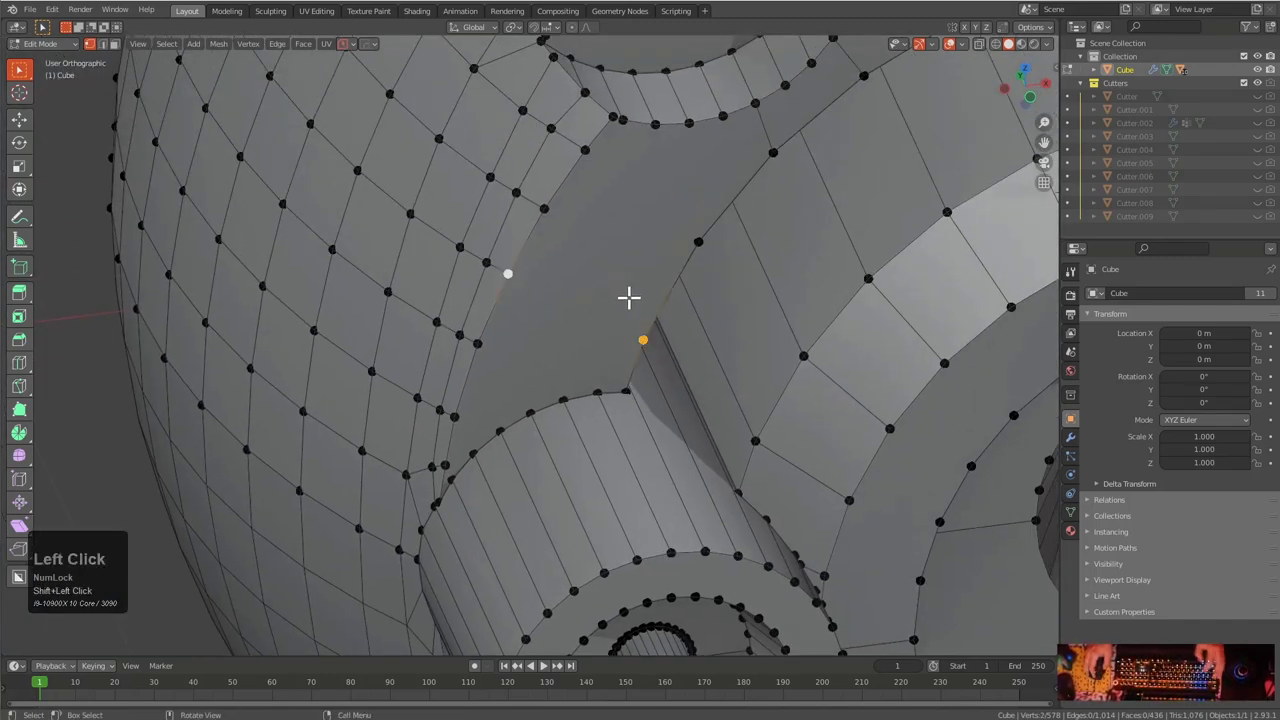
click(697, 237)
shift+click(585, 151)
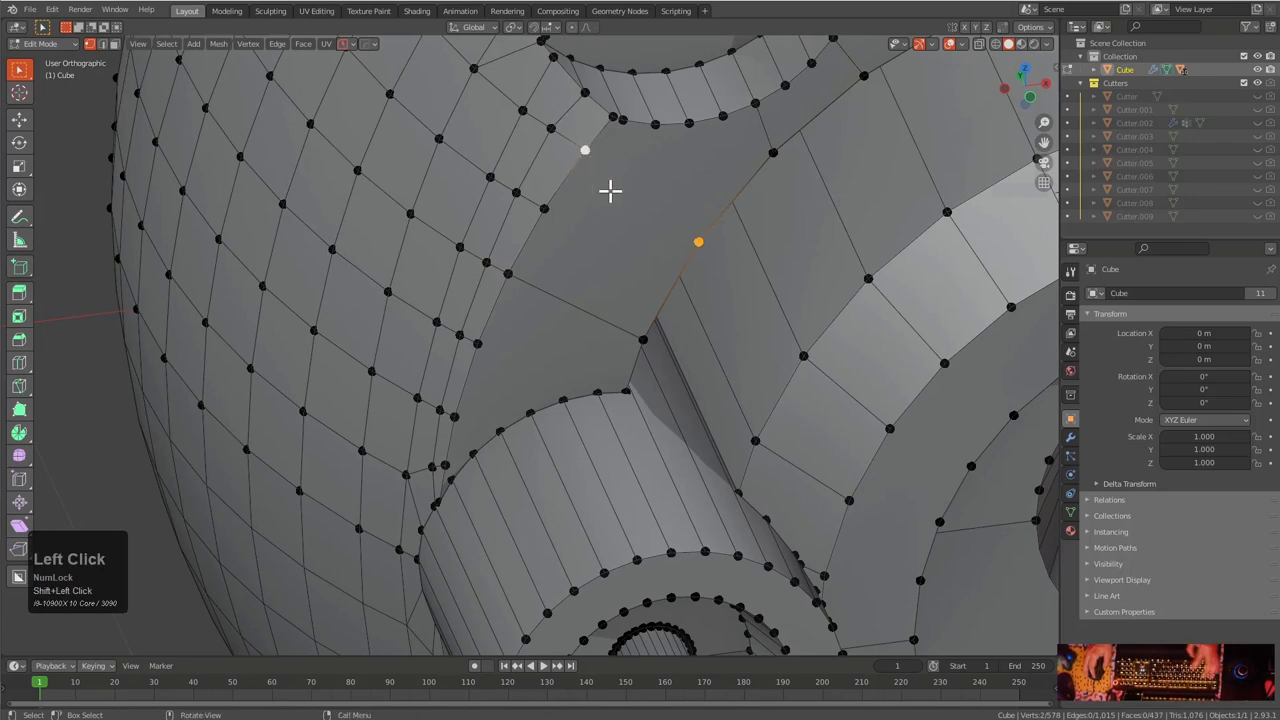
scroll(691, 248, down, 2)
shift+middle_drag(639, 233, 643, 297)
key(alt+a)
Connect a grid vertex below the half-round pocket diagonally to the vertices one row above and below in the next column
scroll(763, 231, down, 1)
shift+middle_drag(766, 213, 680, 298)
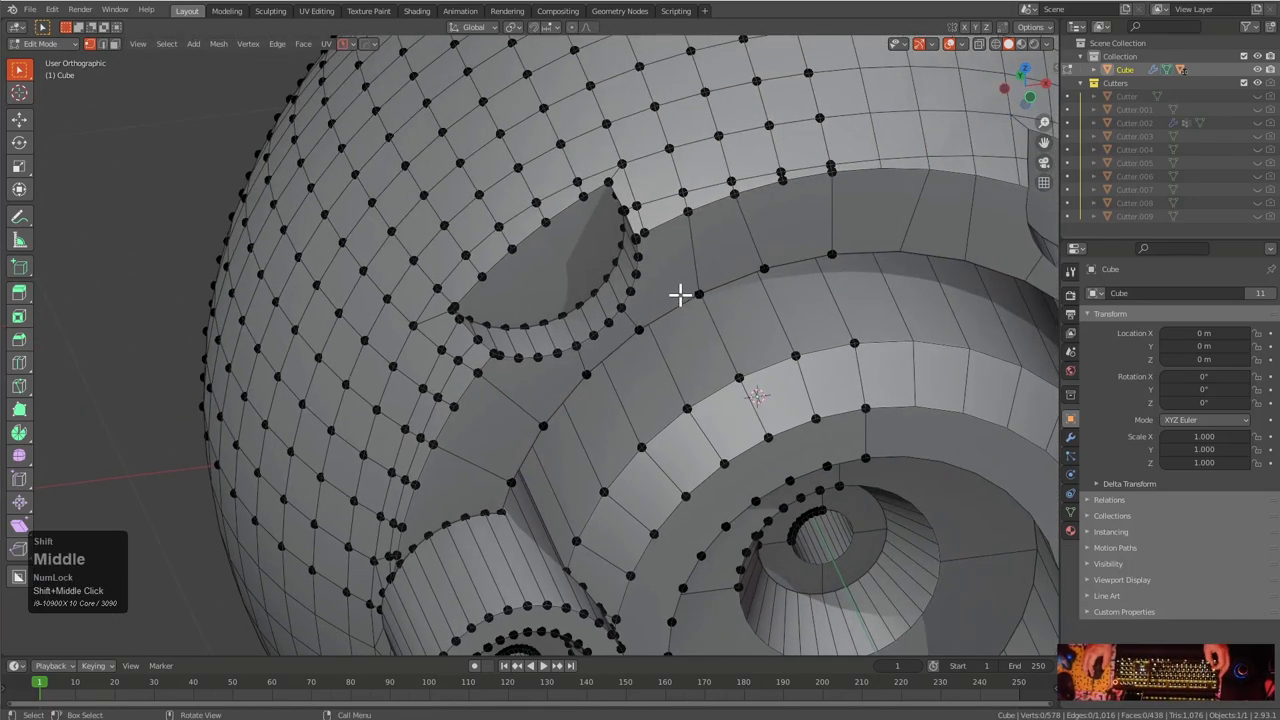
middle_drag(716, 198, 751, 200)
shift+middle_drag(665, 221, 729, 209)
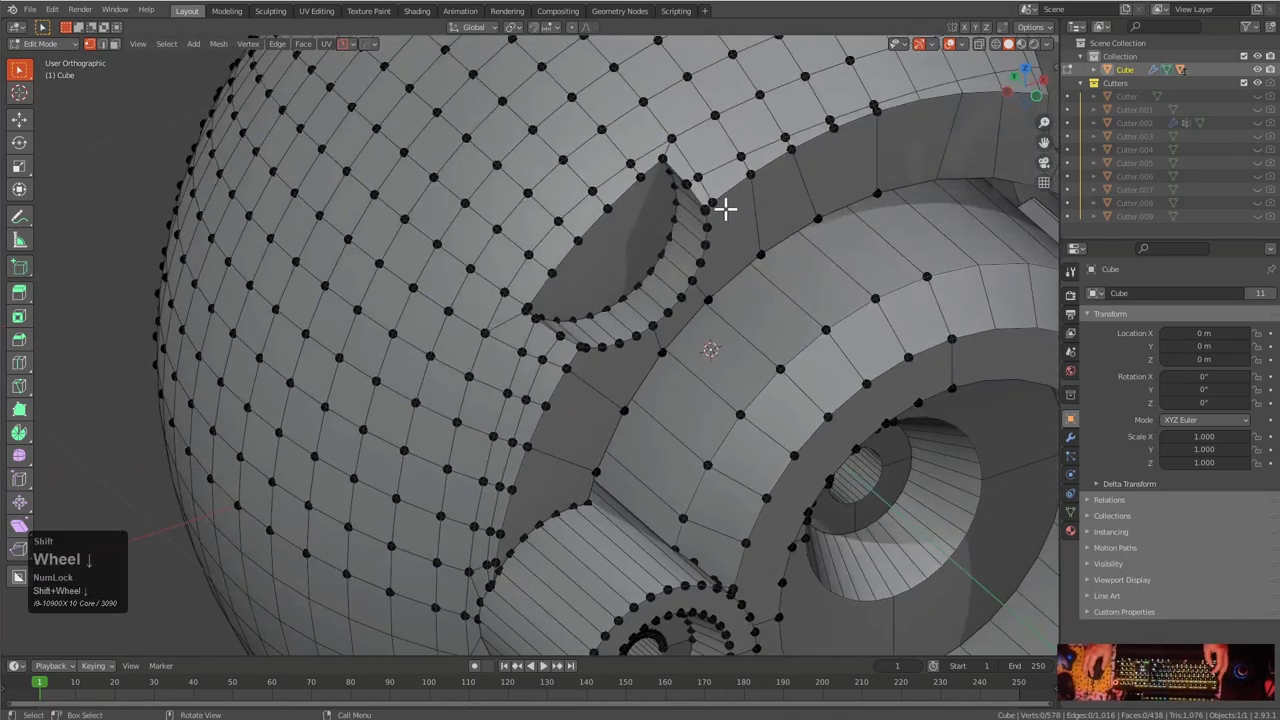
middle_drag(606, 406, 585, 364)
scroll(666, 289, up, 2)
middle_drag(666, 289, 586, 331)
scroll(586, 331, up, 2)
click(543, 264)
shift+click(581, 388)
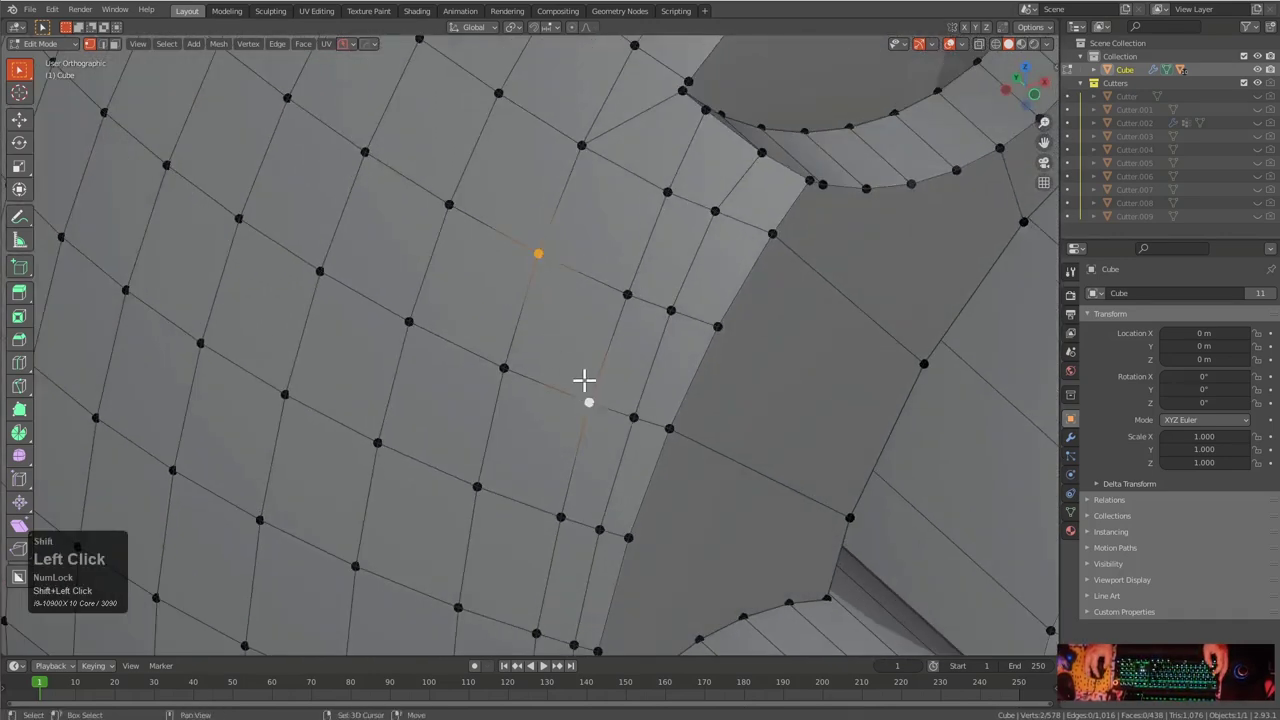
click(548, 240)
shift+click(660, 196)
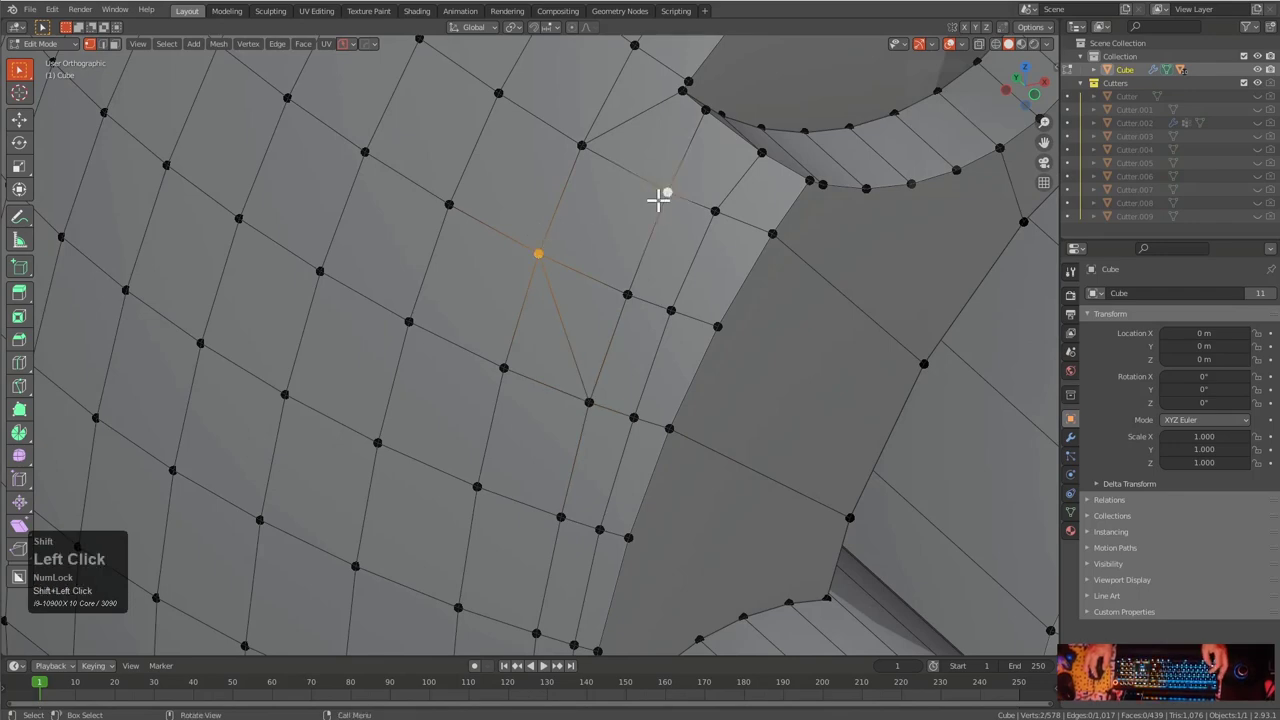
Dissolve the row of short edges between the two new diagonals, out to the groove rim
key(2)
alt+click(651, 313)
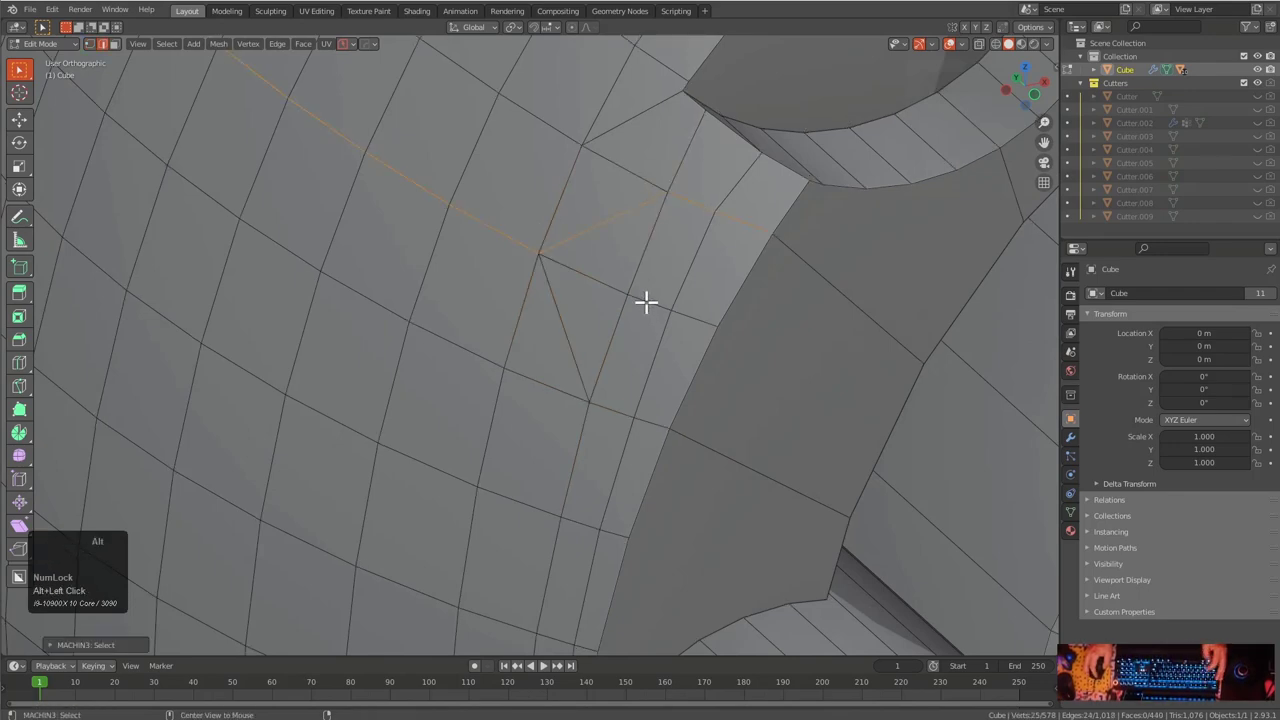
scroll(689, 320, down, 3)
middle_drag(689, 320, 603, 334)
scroll(640, 337, up, 2)
Add a loop cut across the two connecting edges in the groove and slide it close to the inner edge
key(1)
key(ctrl+r)
mouse_move(676, 337)
middle_down()
mouse_move(626, 420)
mouse_move(686, 320)
middle_up()
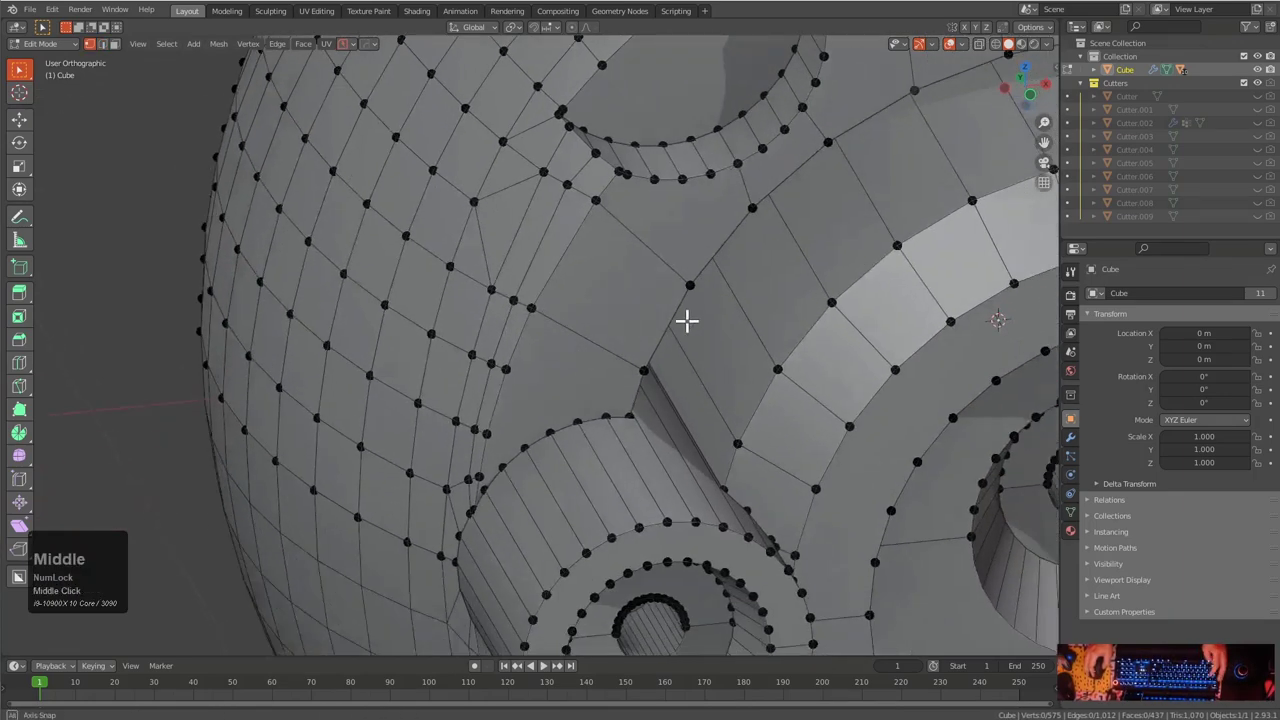
scroll(686, 320, up, 2)
click(688, 258)
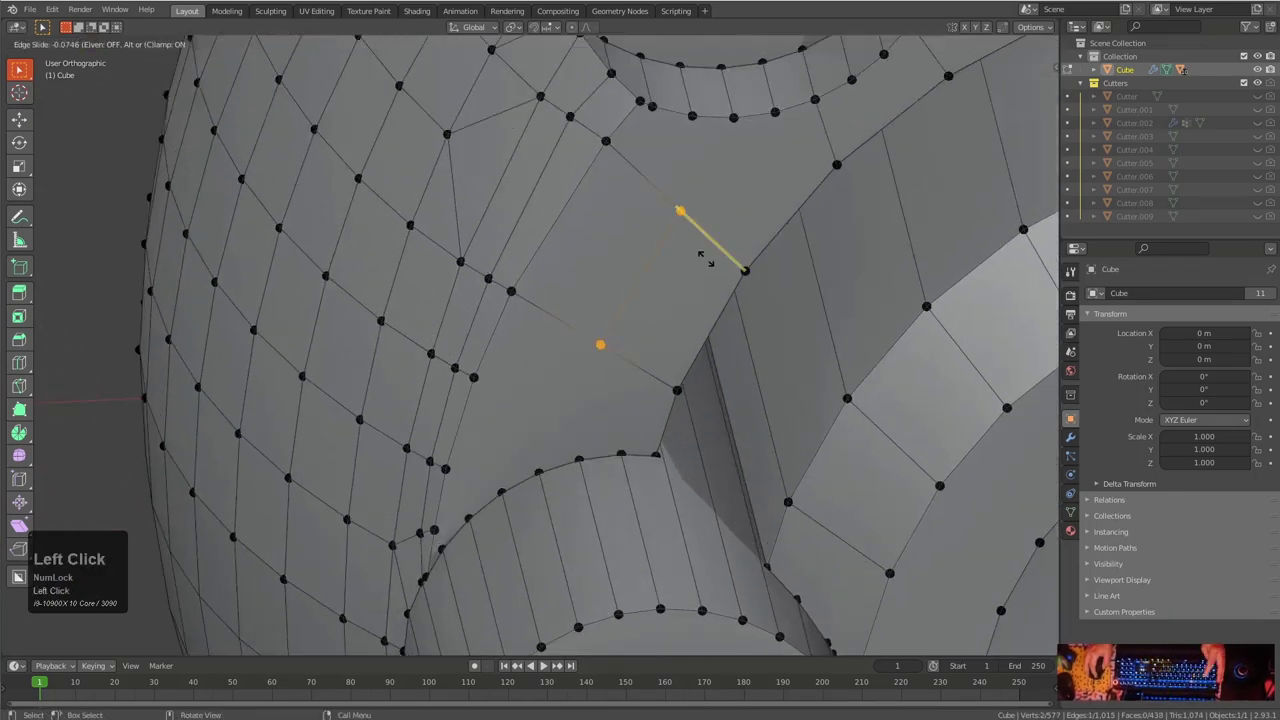
click(753, 286)
Connect the groove loop cut's lower end to the nearest cylinder rim vertex and slide that end vertex slightly along its edge
click(648, 364)
shift+click(626, 444)
key(j)
click(643, 367)
key(g)
key(g)
click(648, 373)
Examine the topology around the cylinder's junction with the sphere and the groove's inner edges
shift+middle_drag(511, 415, 570, 372)
middle_drag(530, 476, 537, 351)
scroll(507, 418, up, 3)
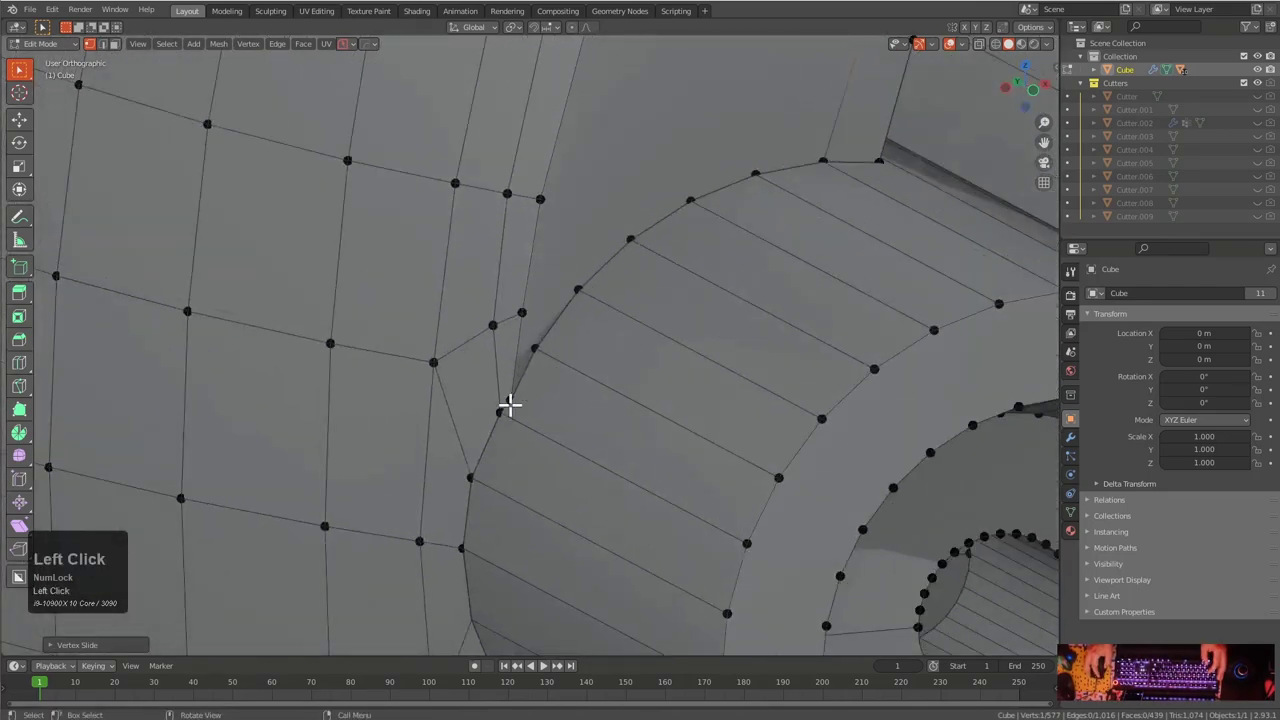
middle_drag(497, 449, 537, 426)
click(596, 392)
scroll(660, 357, down, 5)
middle_drag(660, 357, 666, 351)
key(2)
alt+click(845, 316)
middle_drag(843, 317, 743, 391)
scroll(672, 488, up, 3)
Select the lengthwise edges around the cylinder's outer side and subdivide them once
middle_drag(663, 354, 590, 488)
click(594, 502)
shift+click(608, 478)
shift+click(620, 450)
key(c)
drag(634, 471, 783, 297)
middle_drag(783, 297, 734, 371)
right_click(712, 412)
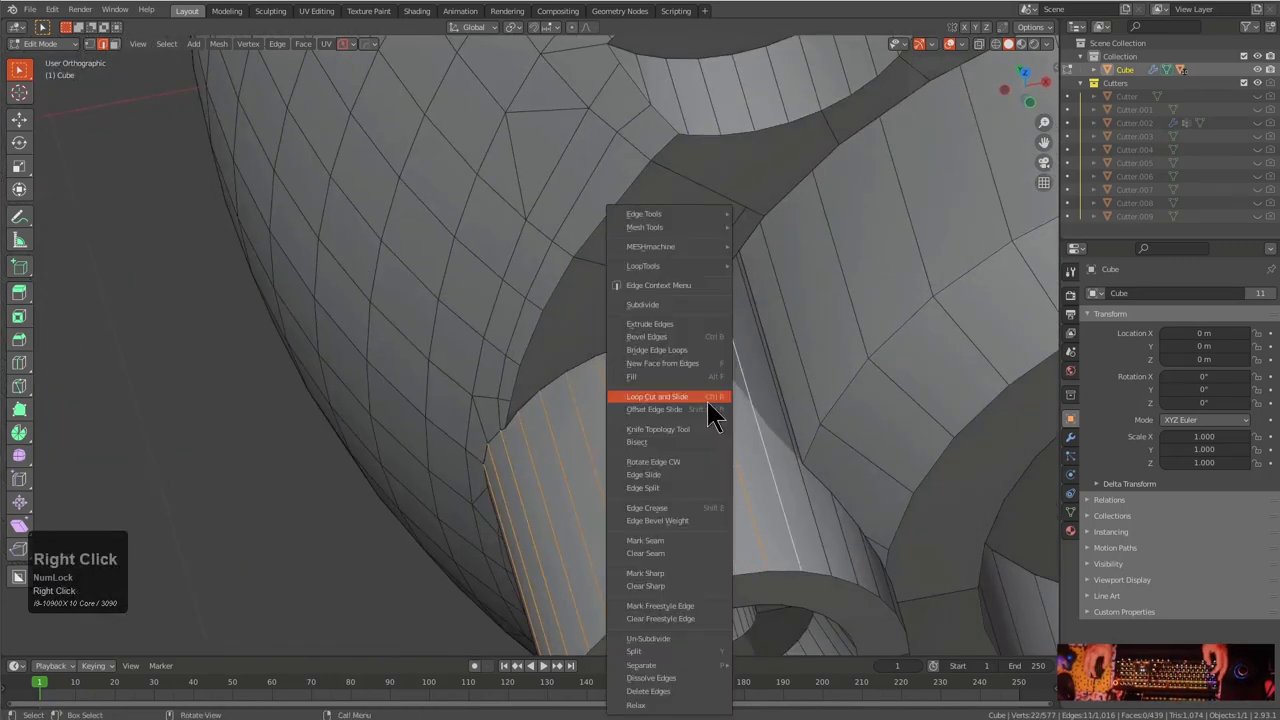
click(670, 323)
Select the new edge loop around the cylinder and flatten it by scaling along the global Y axis
middle_drag(657, 329, 651, 417)
alt+click(680, 432)
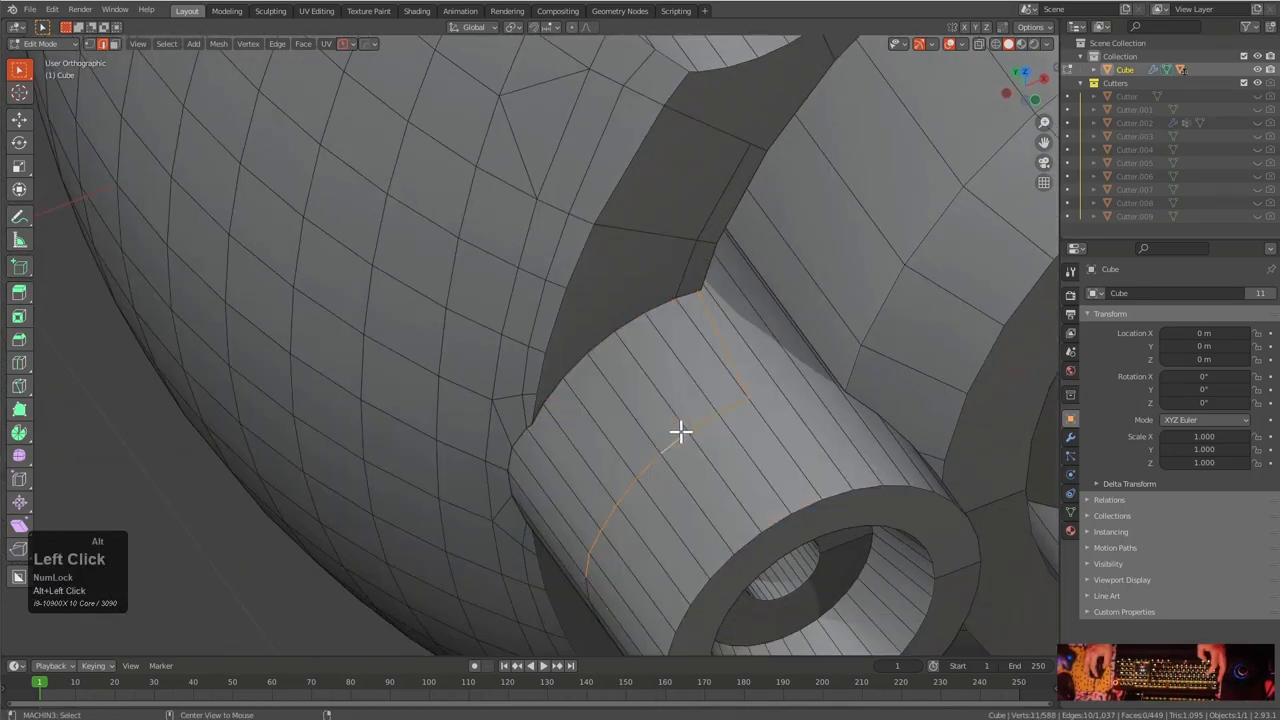
scroll(740, 455, down, 3)
scroll(760, 455, up, 2)
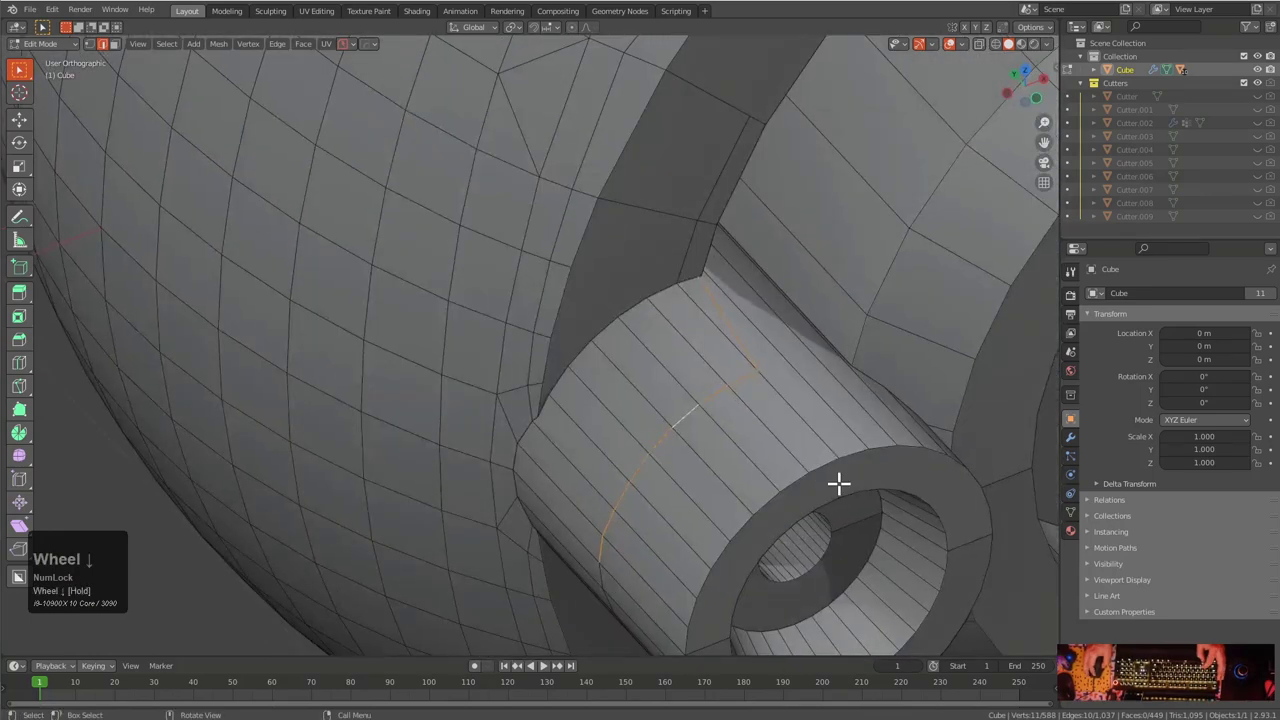
key(s)
key(y)
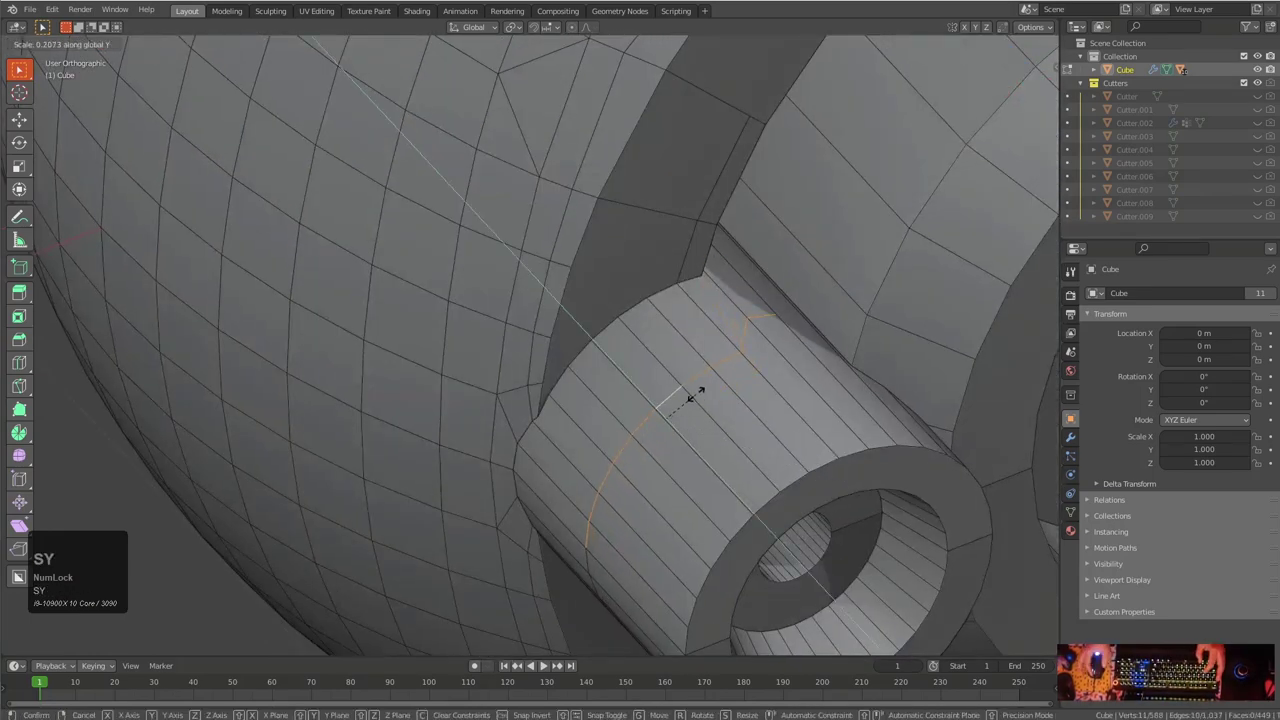
key(KP_Enter)
Move the cylinder's new edge loop along the global Y axis, closer to its junction with the sphere
key(g)
key(y)
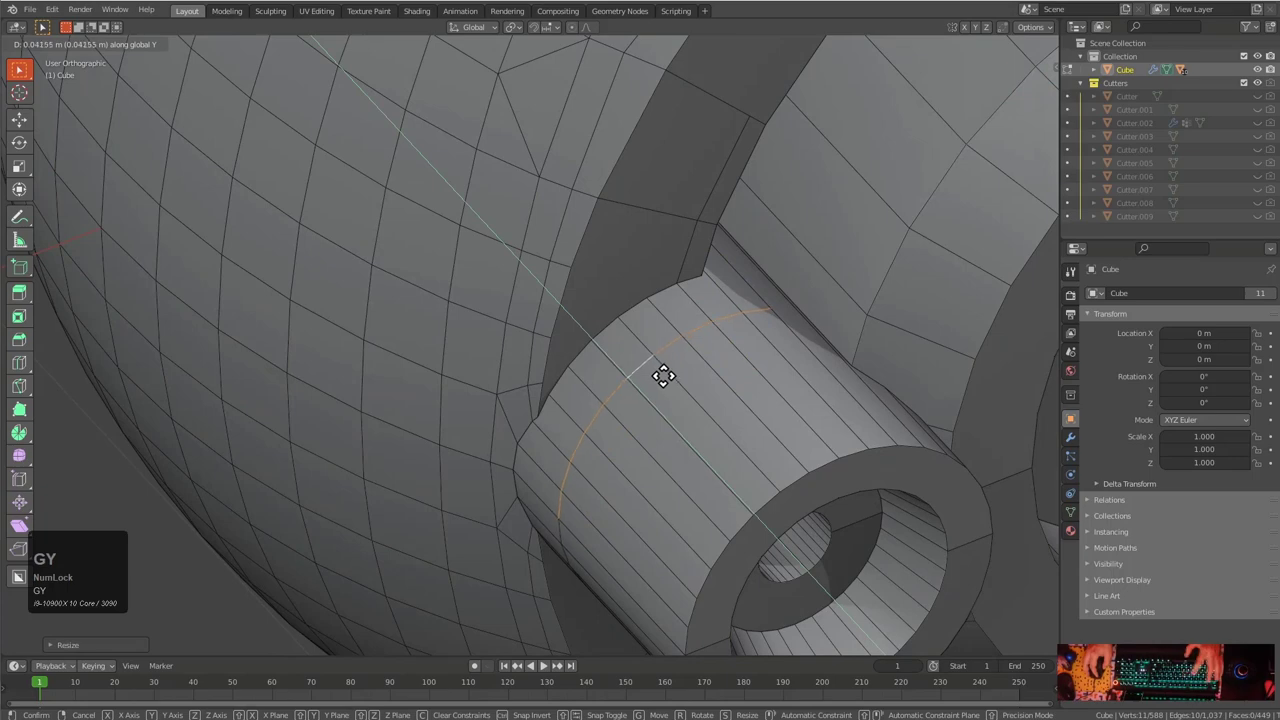
click(643, 358)
Add a loop cut along the groove's inner wall above the cylinder, slid close to the sphere-side edge
middle_drag(643, 358, 494, 418)
scroll(600, 357, down, 3)
scroll(543, 414, up, 3)
key(1)
scroll(523, 414, down, 1)
shift+middle_drag(469, 354, 483, 436)
scroll(532, 315, down, 2)
shift+middle_drag(556, 283, 532, 448)
key(ctrl+r)
click(614, 297)
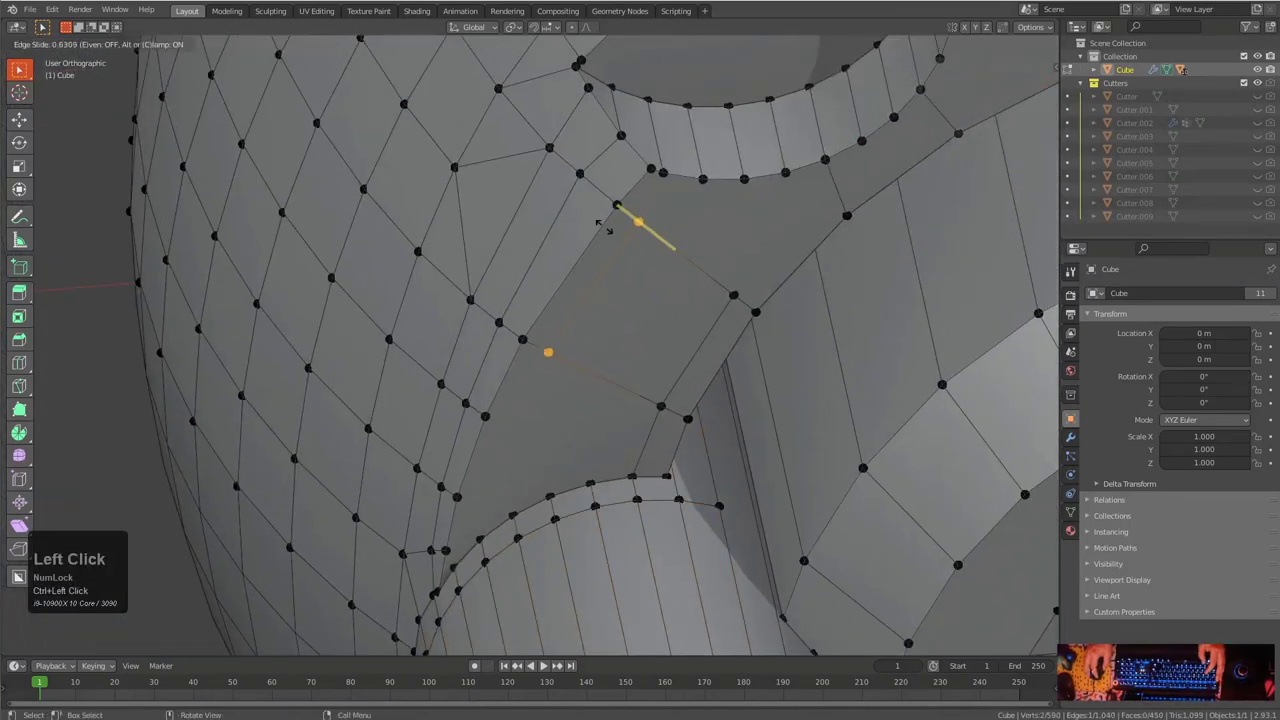
click(604, 218)
Connect the new loop cut's lower end to the cylinder rim vertex near the sphere edge and subdivide that connecting edge
scroll(610, 186, up, 3)
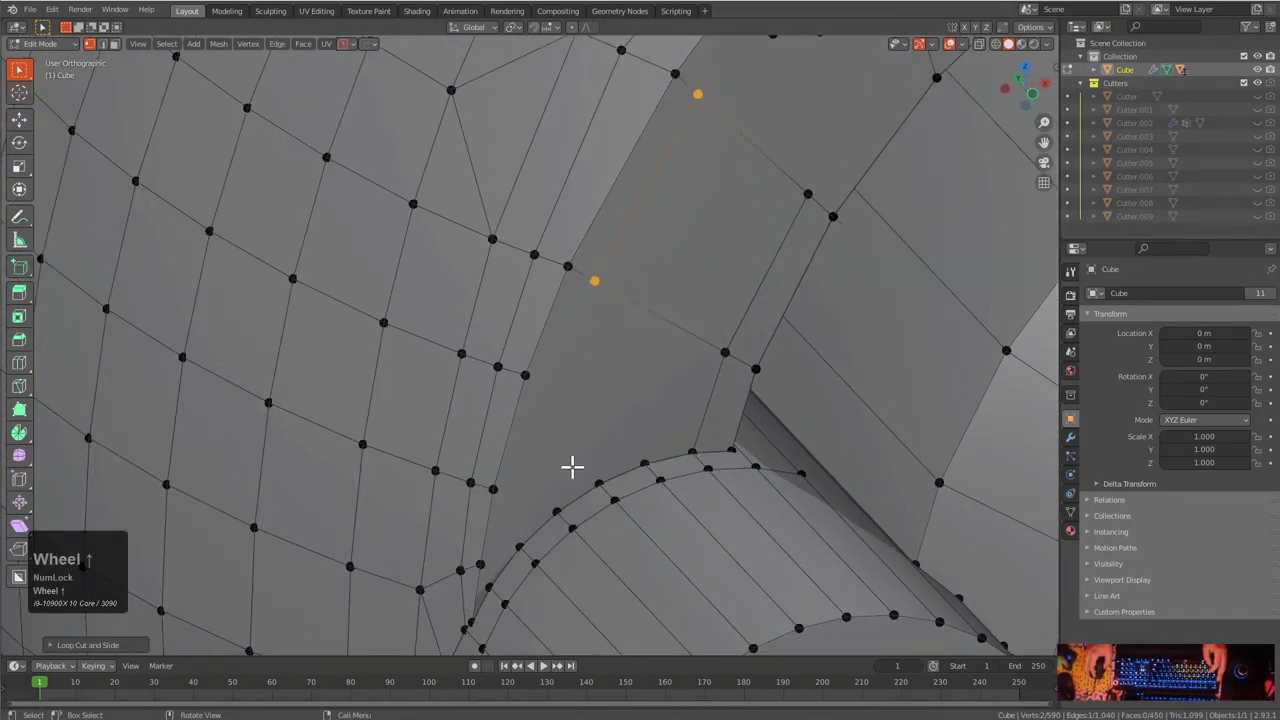
scroll(560, 432, up, 2)
click(540, 465)
shift+click(667, 100)
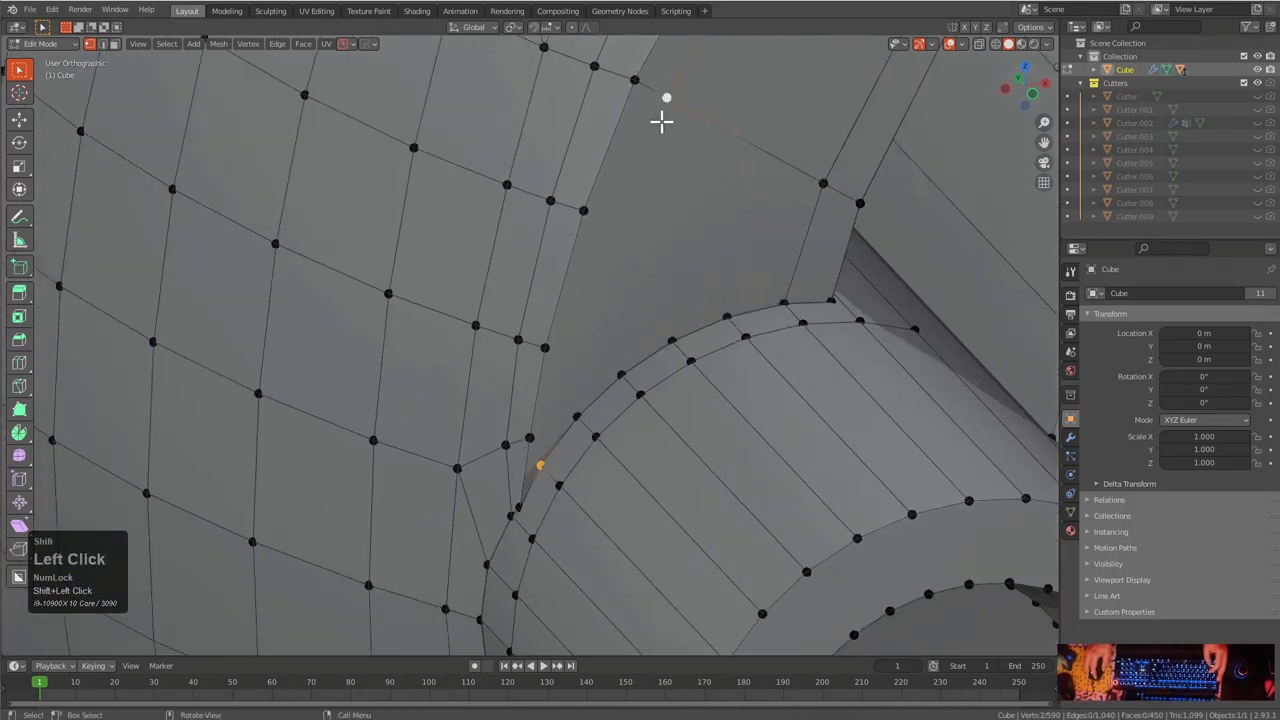
right_click(590, 301)
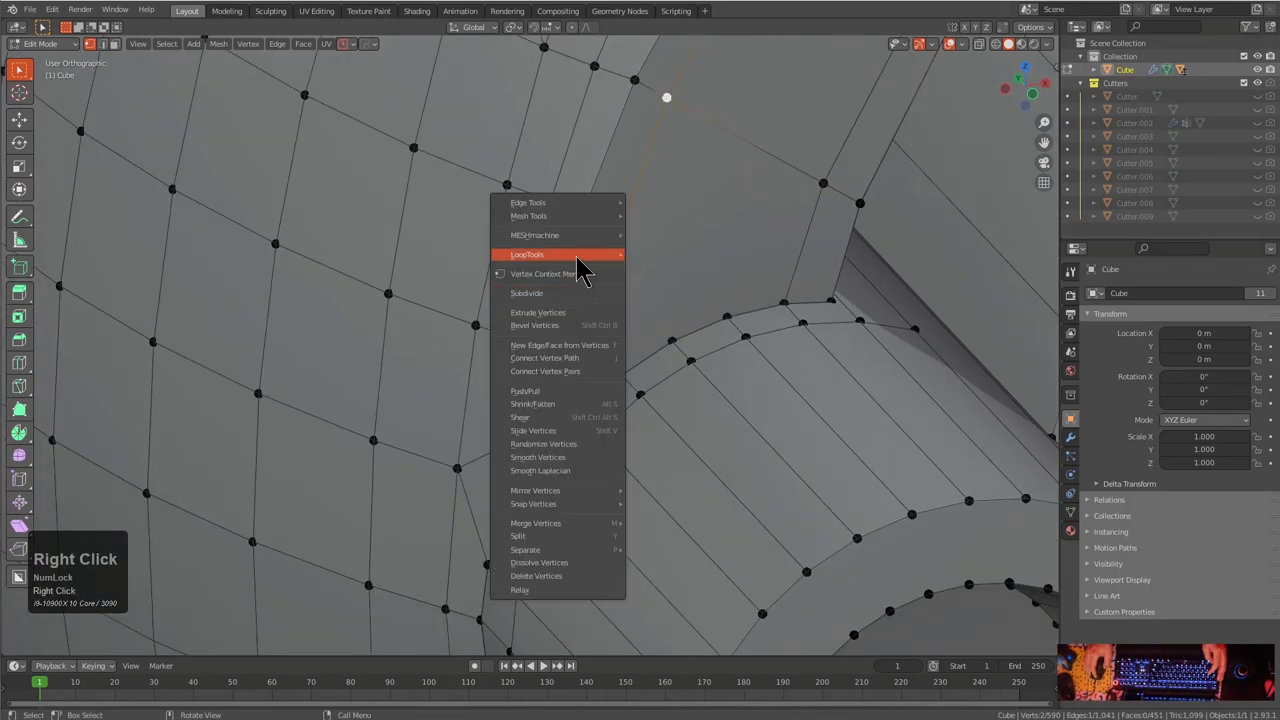
click(556, 296)
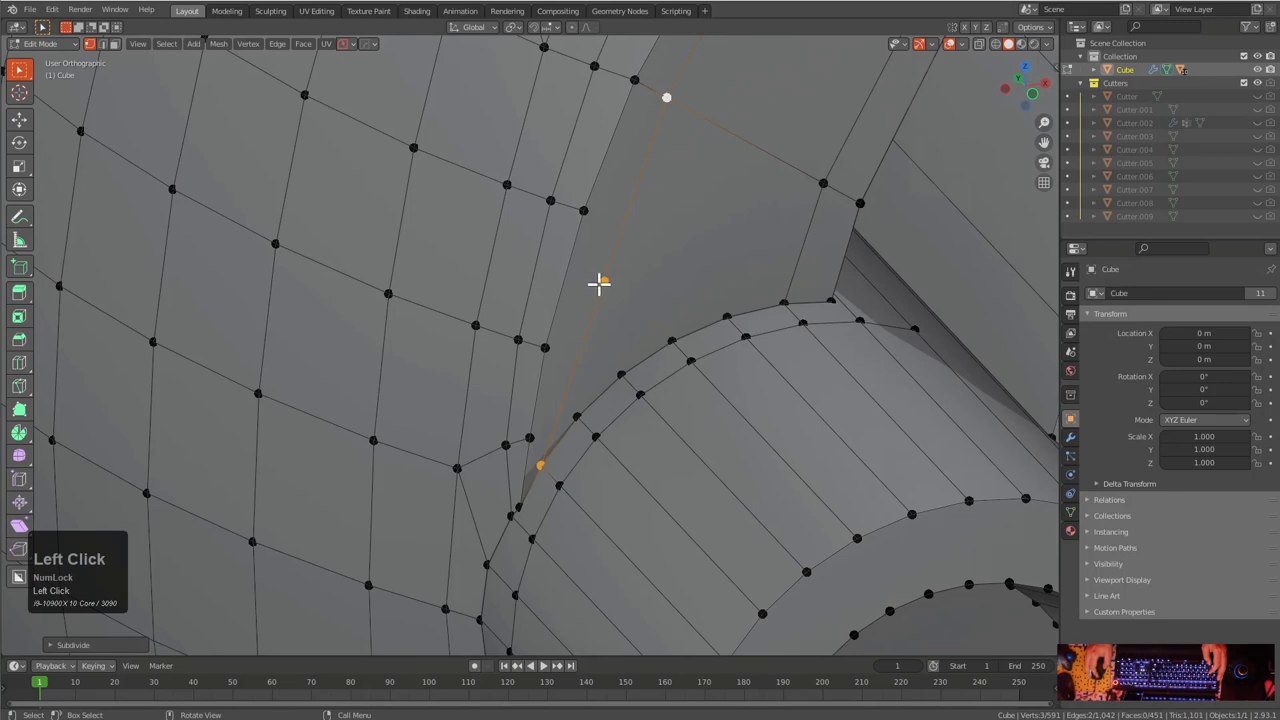
Bevel the connecting edge's midpoint into two vertices and connect each one to the neighbouring vertex on the sphere-side edge
key(ctrl+shift+b)
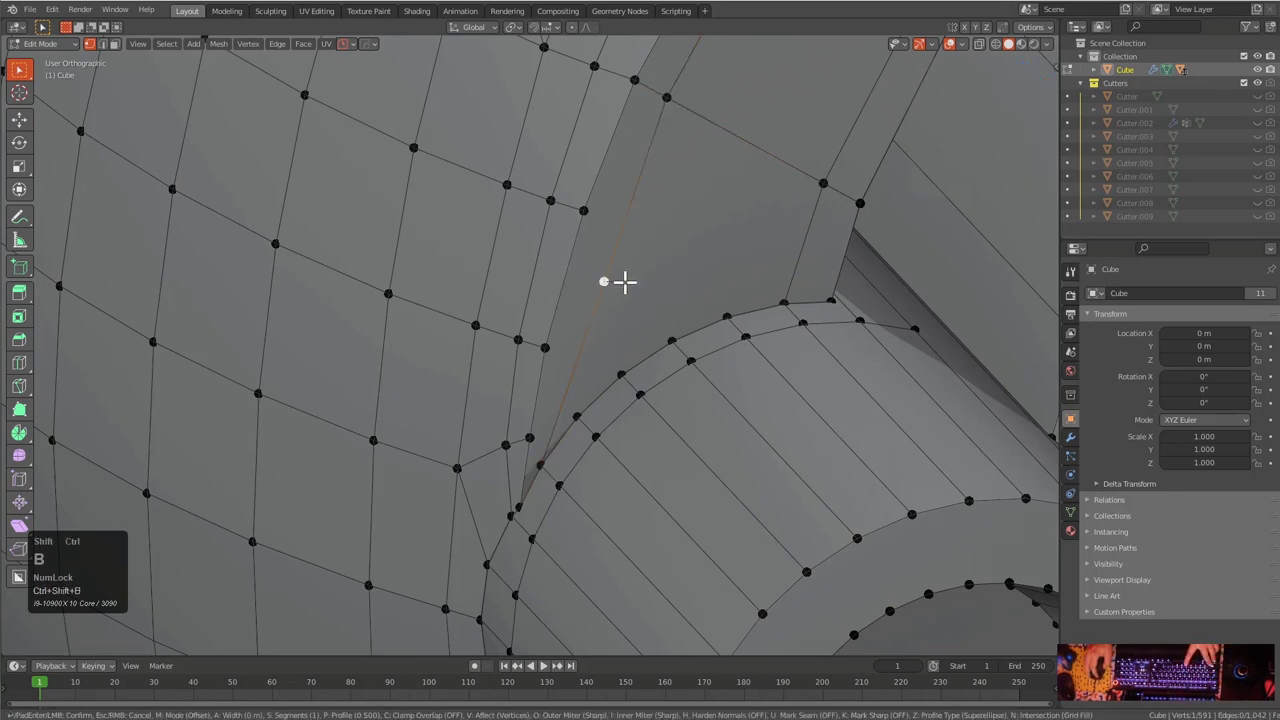
click(678, 329)
click(588, 331)
shift+click(553, 347)
key(j)
click(620, 218)
shift+click(588, 211)
Slide the two new vertices along their edges to sit close to the sphere-side edge
middle_drag(630, 218, 543, 354)
click(545, 355)
key(g)
key(g)
click(545, 357)
click(606, 240)
key(g)
key(g)
click(612, 246)
middle_drag(617, 251, 626, 303)
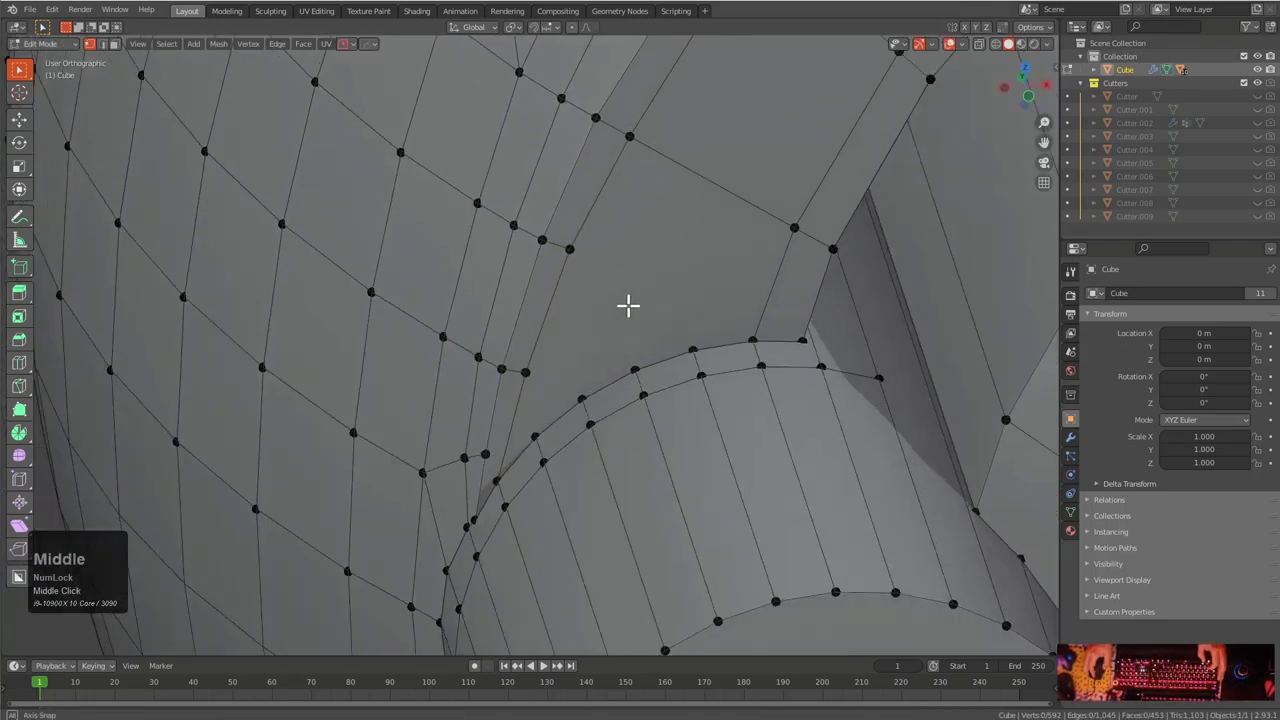
Connect the lower of the two vertices to a cylinder rim vertex, and the upper one to the next rim vertex
shift+click(567, 386)
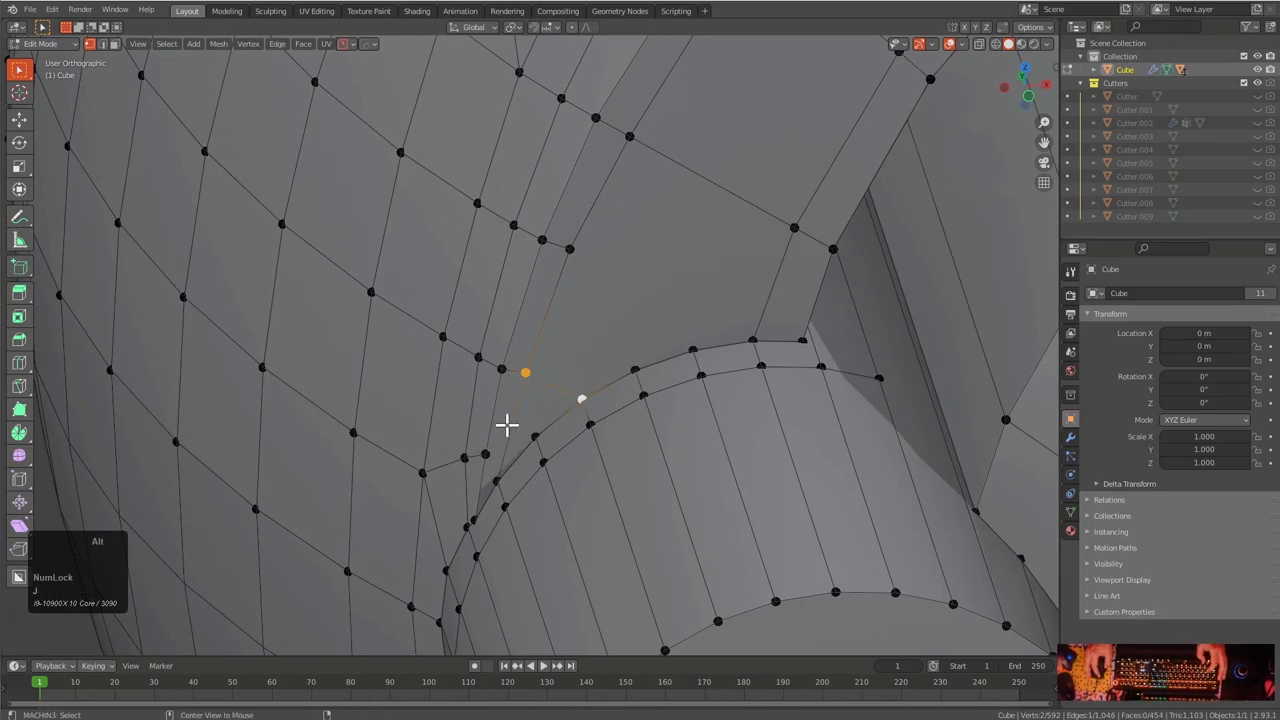
middle_drag(497, 425, 623, 380)
scroll(511, 400, down, 2)
middle_drag(511, 400, 546, 389)
click(518, 325)
key(g)
key(g)
click(549, 375)
shift+click(560, 392)
key(j)
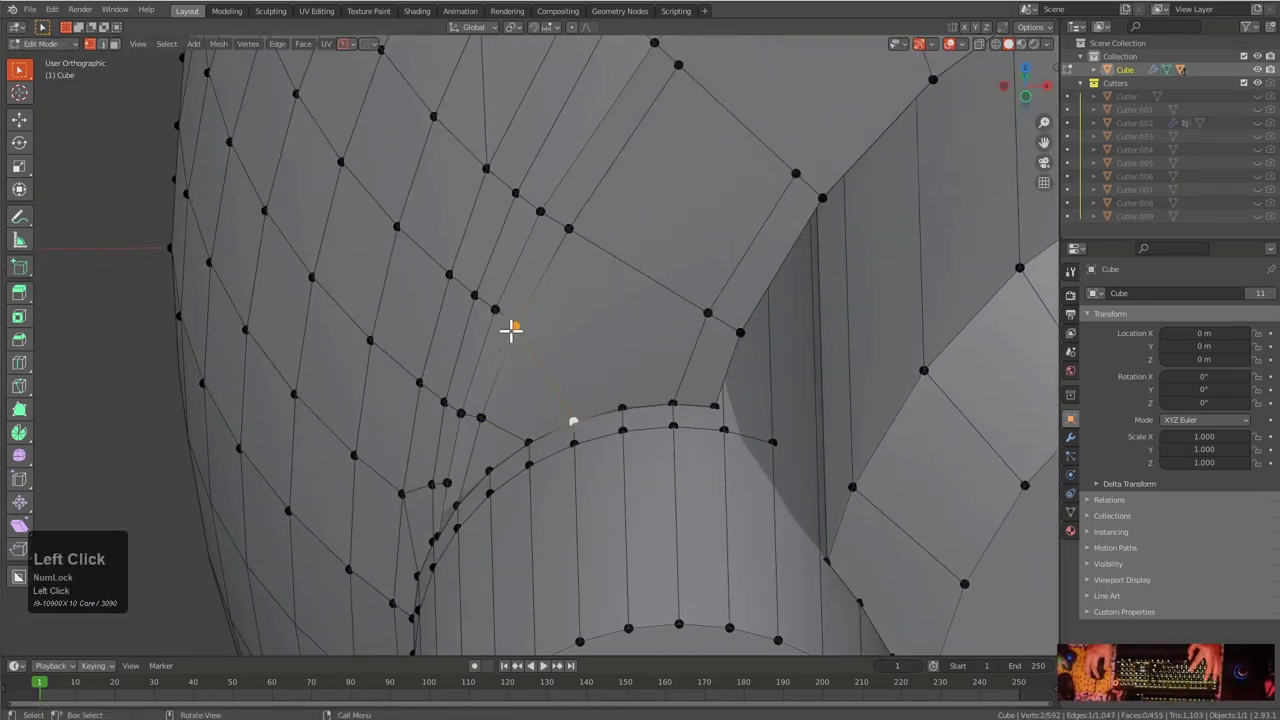
Add a loop cut along the middle of the wide wall strip and connect its end to the rim vertex already joined above
key(ctrl+r)
click(657, 257)
click(627, 258)
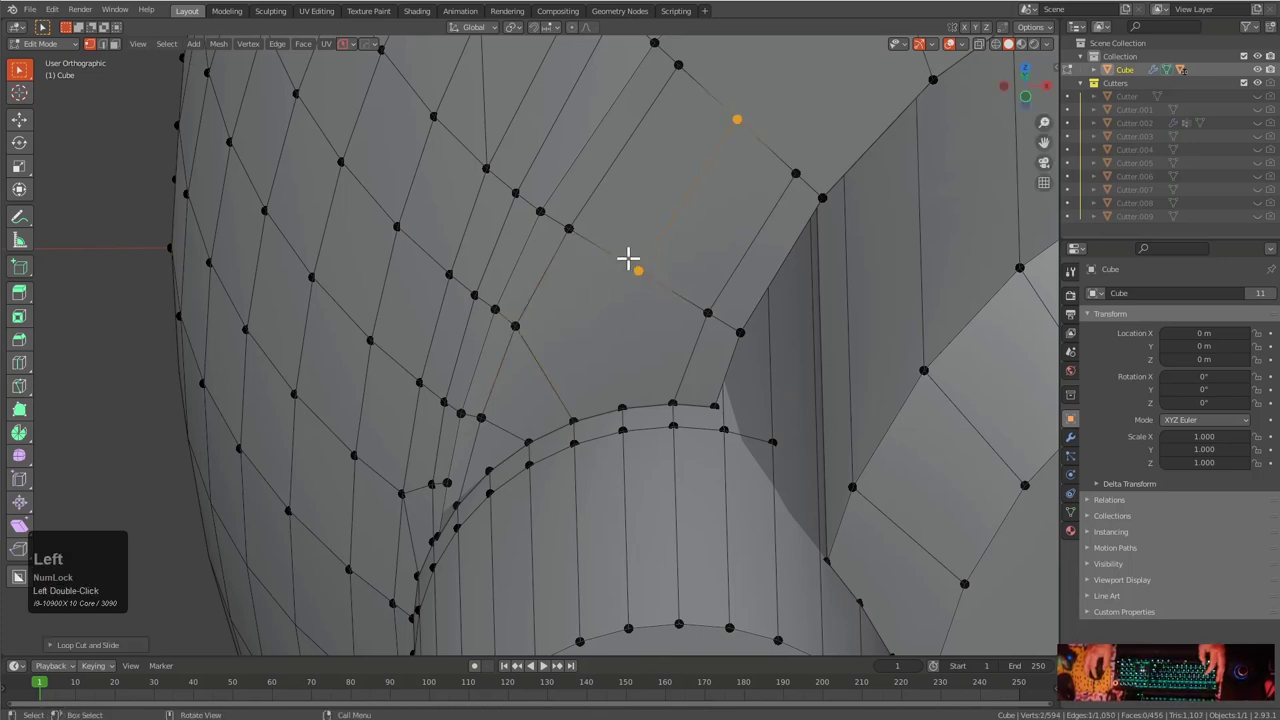
click(606, 398)
click(582, 412)
shift+click(633, 277)
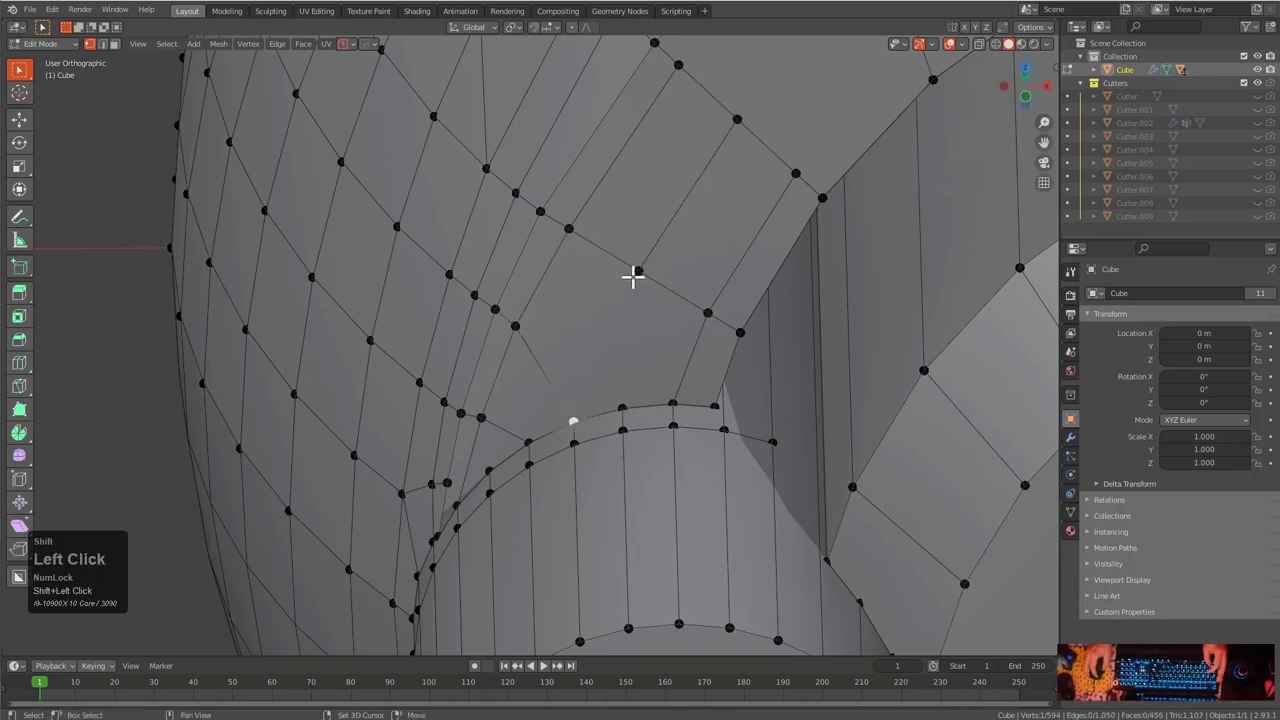
Add a second loop cut nearer the groove's open edge and connect its end to the next cylinder rim vertex
key(ctrl+r)
click(721, 208)
click(767, 172)
click(681, 308)
shift+click(617, 396)
key(j)
middle_drag(624, 383, 657, 380)
key(alt+a)
Select the wall edges radiating from the cylinder rim and subdivide them once
scroll(527, 467, up, 2)
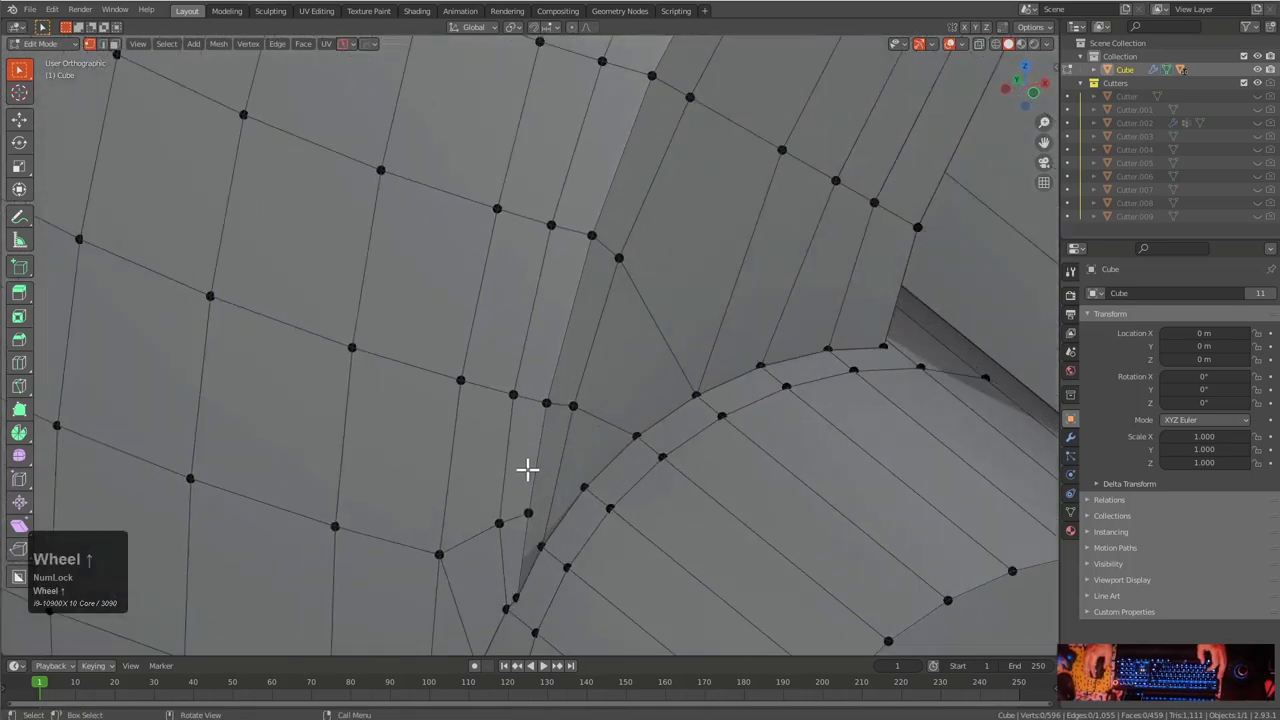
scroll(663, 362, down, 2)
middle_drag(763, 331, 704, 337)
scroll(704, 337, up, 2)
key(2)
shift+click(725, 306)
shift+click(662, 310)
shift+click(589, 316)
shift+click(510, 327)
middle_drag(509, 327, 568, 350)
shift+click(613, 382)
right_click(640, 325)
click(641, 303)
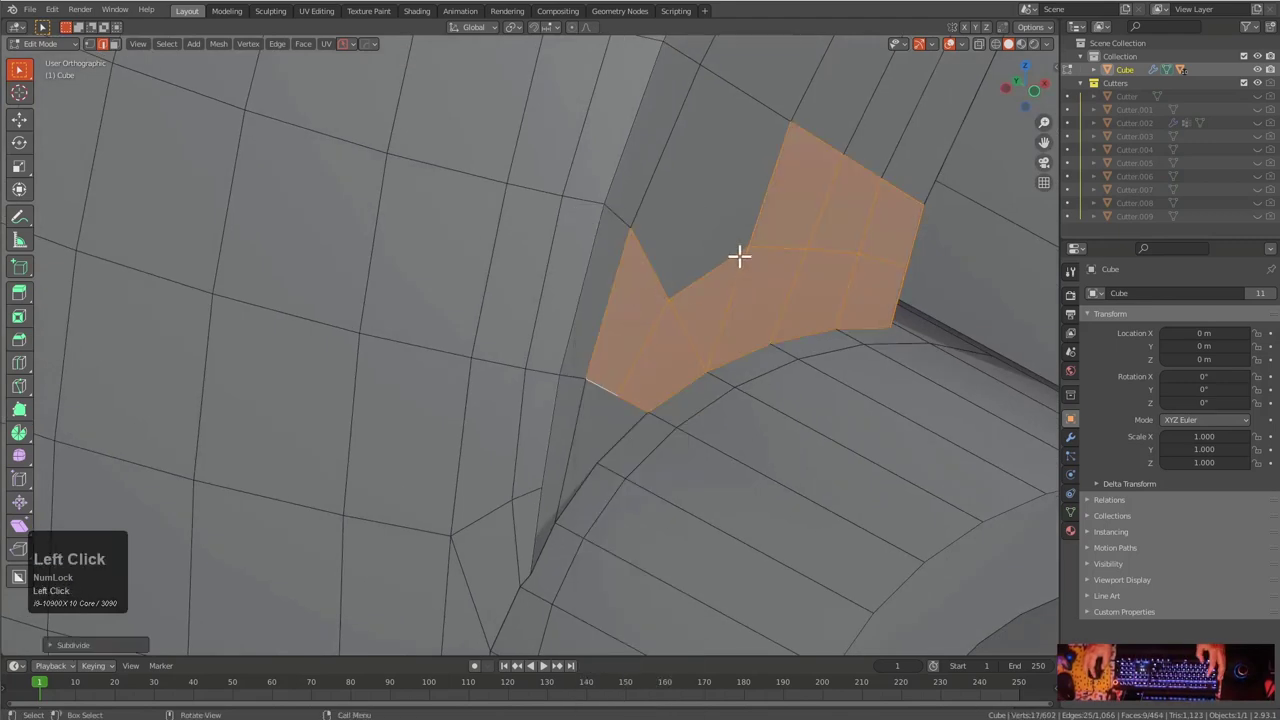
Select the edge loop created around the cylinder rim and slide it close to the rim
click(723, 257)
key(g)
key(g)
click(696, 356)
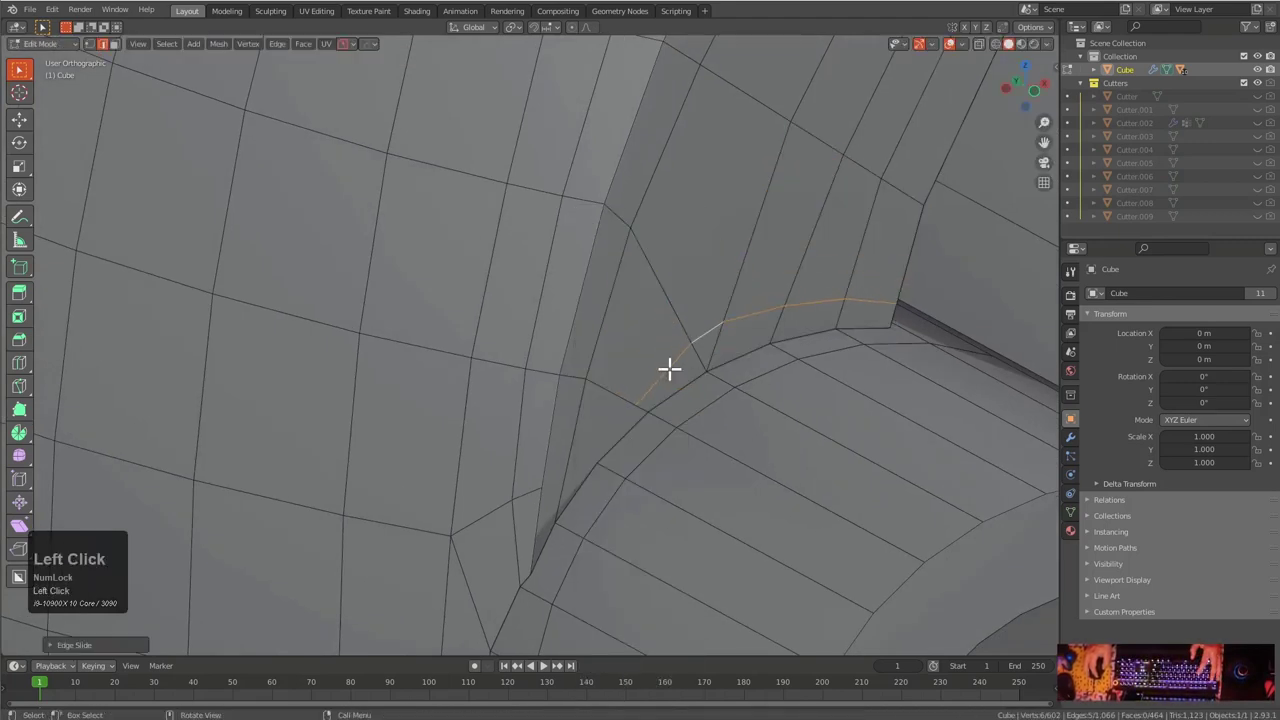
Slide the support loop's sphere-side end vertex and reposition the vertex next to it on the loop
key(1)
click(629, 399)
key(g)
key(g)
click(614, 383)
click(676, 341)
key(g)
click(675, 341)
Merge the two neighbouring support loop vertices above the rim at the last selected one
middle_drag(677, 334, 683, 349)
click(608, 373)
key(g)
key(g)
click(608, 368)
key(m)
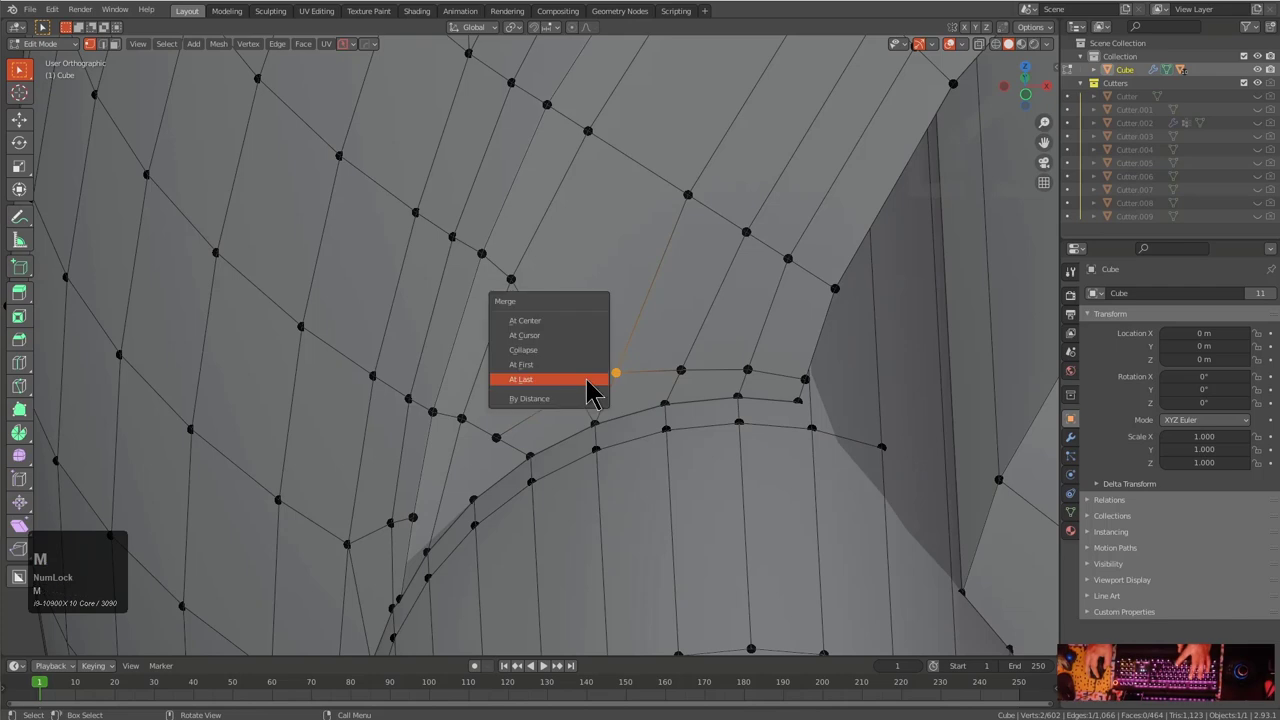
click(586, 378)
Slide the merged vertex along its edges to line up with the support loop around the rim
key(g)
key(g)
click(594, 380)
key(g)
key(g)
click(588, 378)
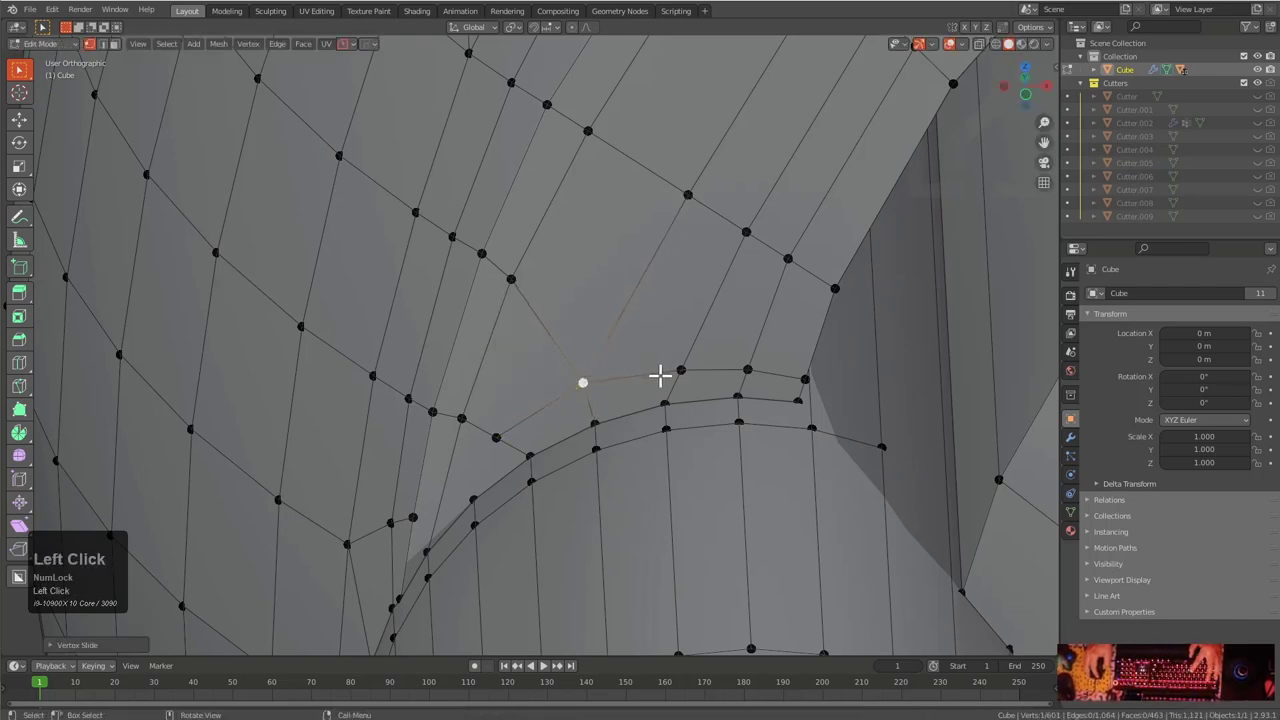
Slide the next support loop vertices toward the groove's open edge to even out their distance from the rim
key(g)
key(g)
click(674, 354)
key(g)
key(g)
click(710, 357)
key(g)
key(g)
click(749, 363)
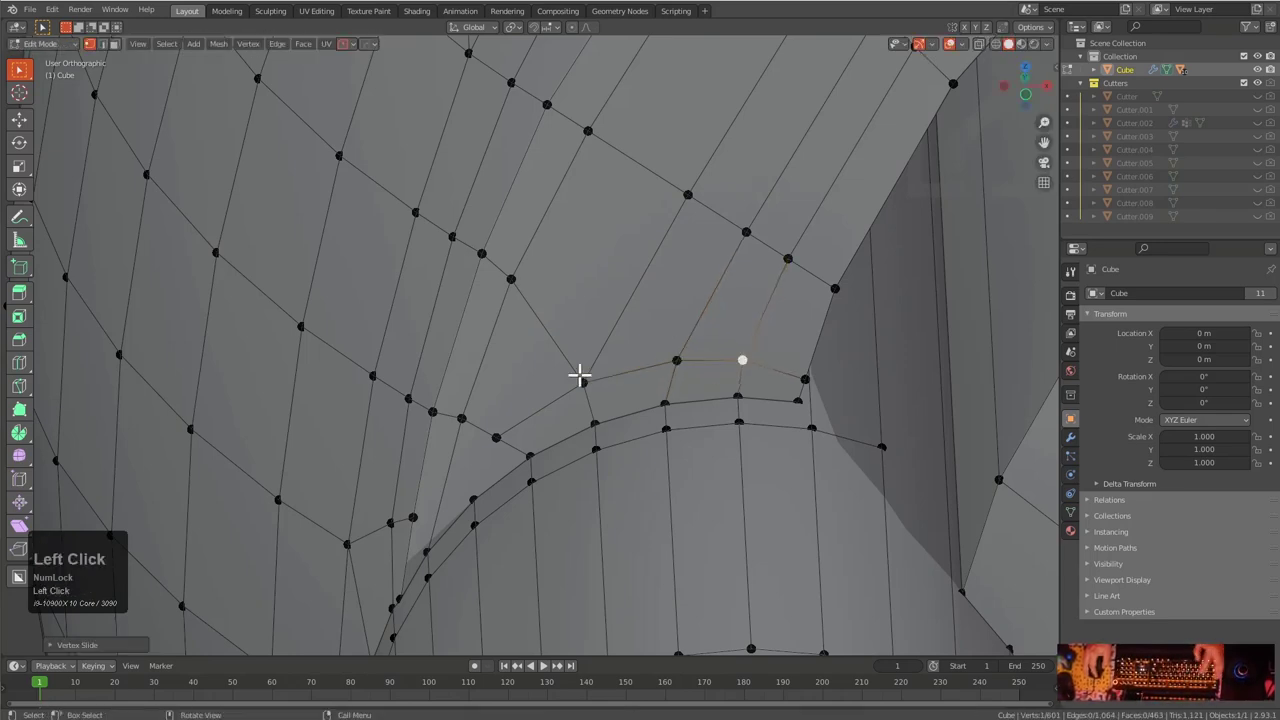
Extend the support loop by connecting its end to the sphere-side edge vertex, and join the new crossing vertex to the rim
middle_drag(643, 366, 571, 374)
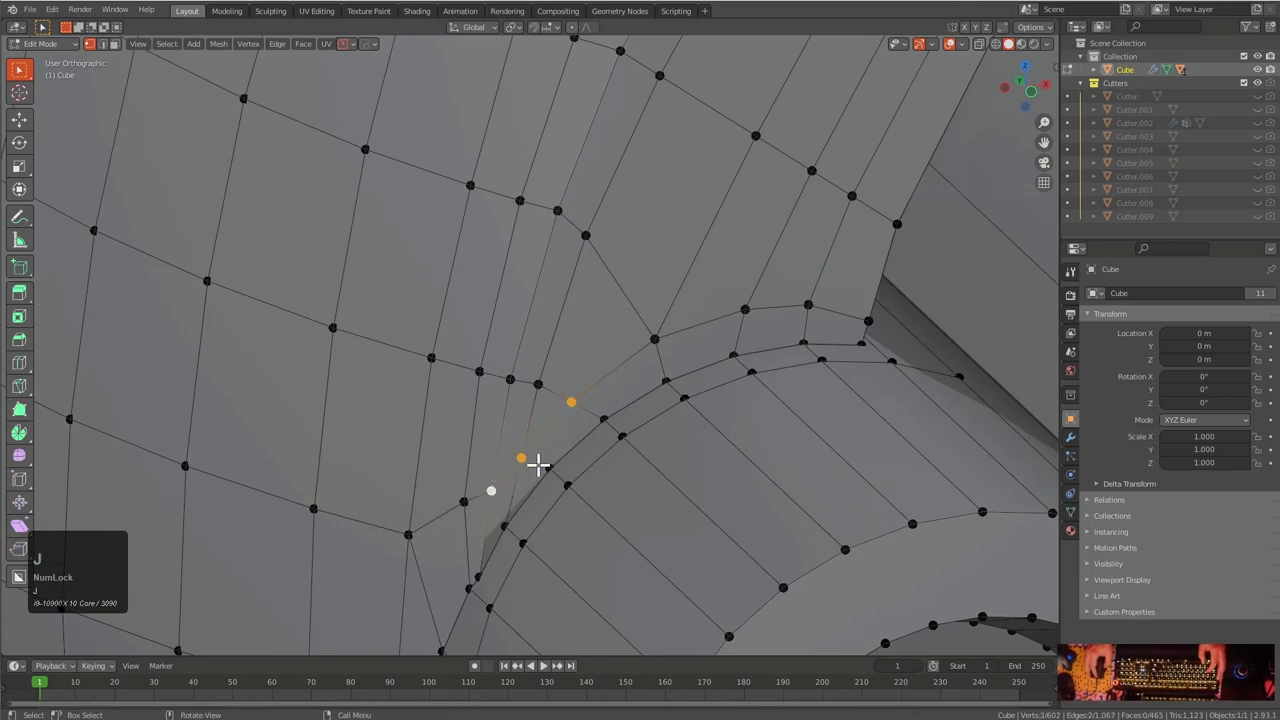
scroll(528, 452, up, 1)
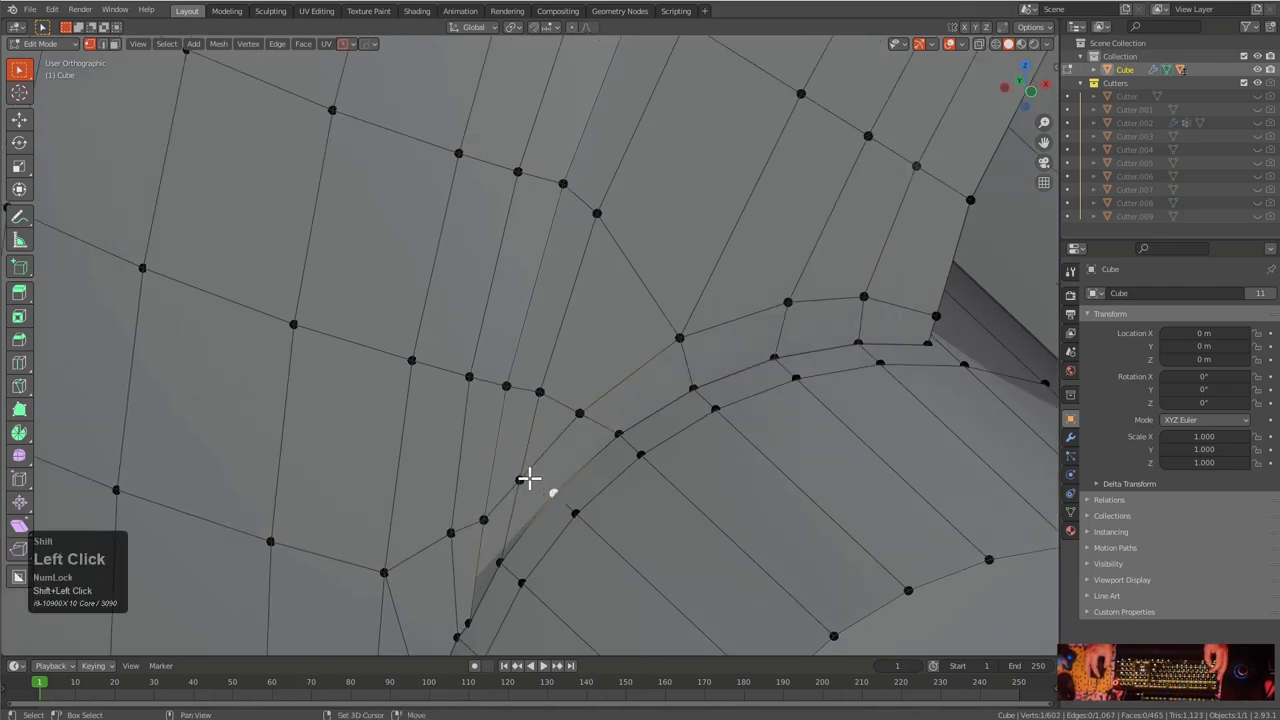
middle_drag(530, 477, 550, 477)
key(alt+a)
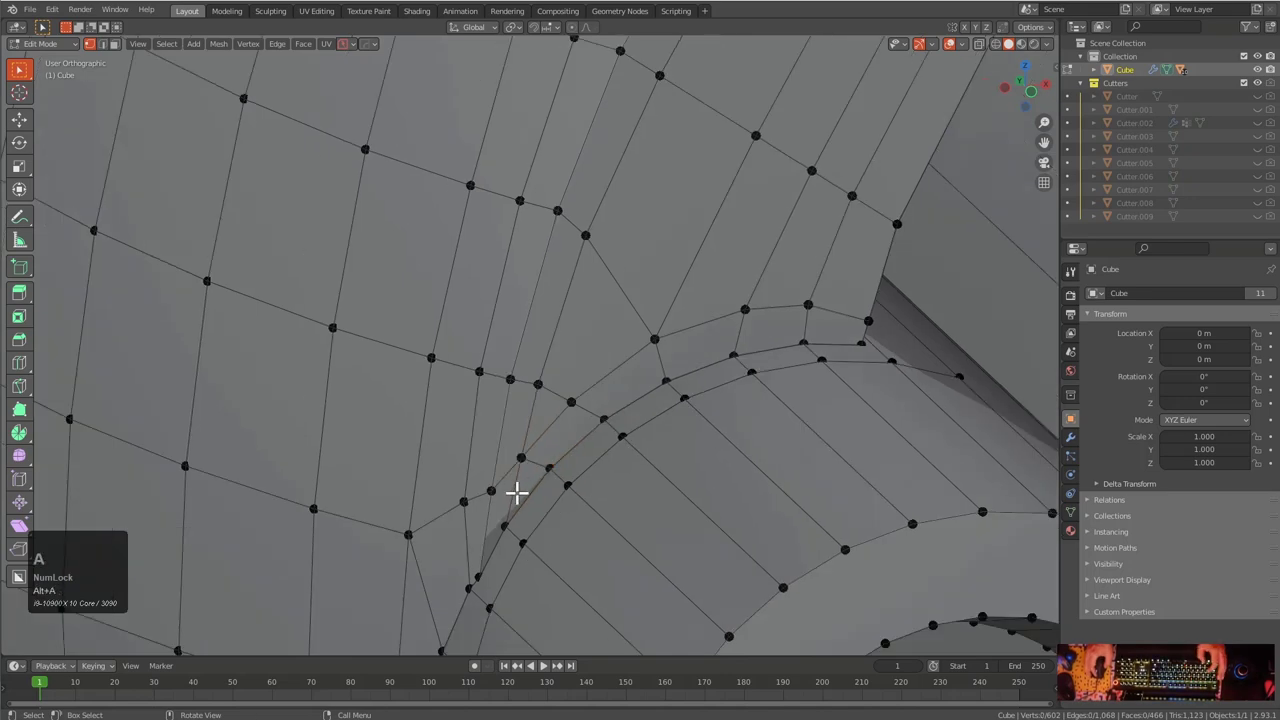
Slide the support loop's new crossing vertex along its edge near the sphere-side corner
scroll(623, 391, down, 2)
scroll(630, 405, up, 4)
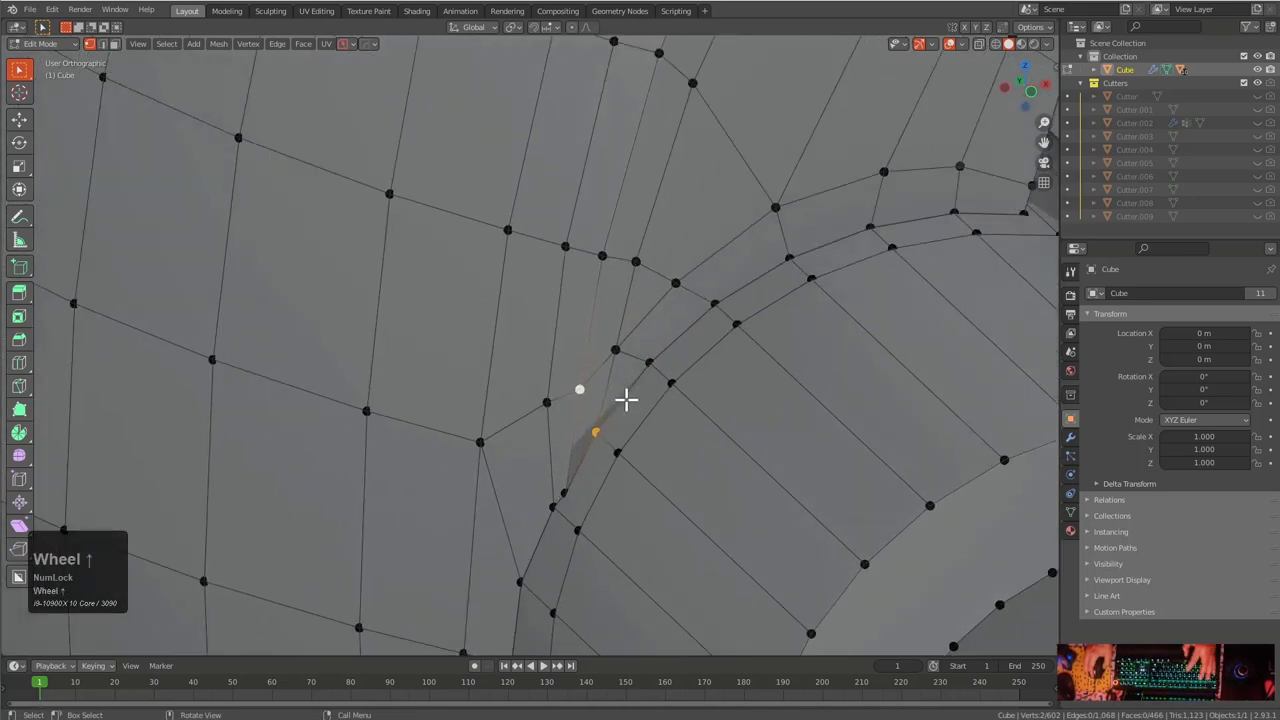
key(2)
click(625, 397)
key(1)
click(620, 352)
key(g)
key(g)
click(625, 340)
key(ctrl+r)
Slide the vertex at the support loop's opposite end up along the groove's open edge, away from the rim corner
middle_drag(697, 305, 571, 360)
scroll(614, 346, down, 1)
key(Tab)
scroll(630, 342, down, 2)
key(Tab)
scroll(657, 388, up, 2)
mouse_move(657, 388)
middle_down()
mouse_move(574, 403)
mouse_move(620, 432)
middle_up()
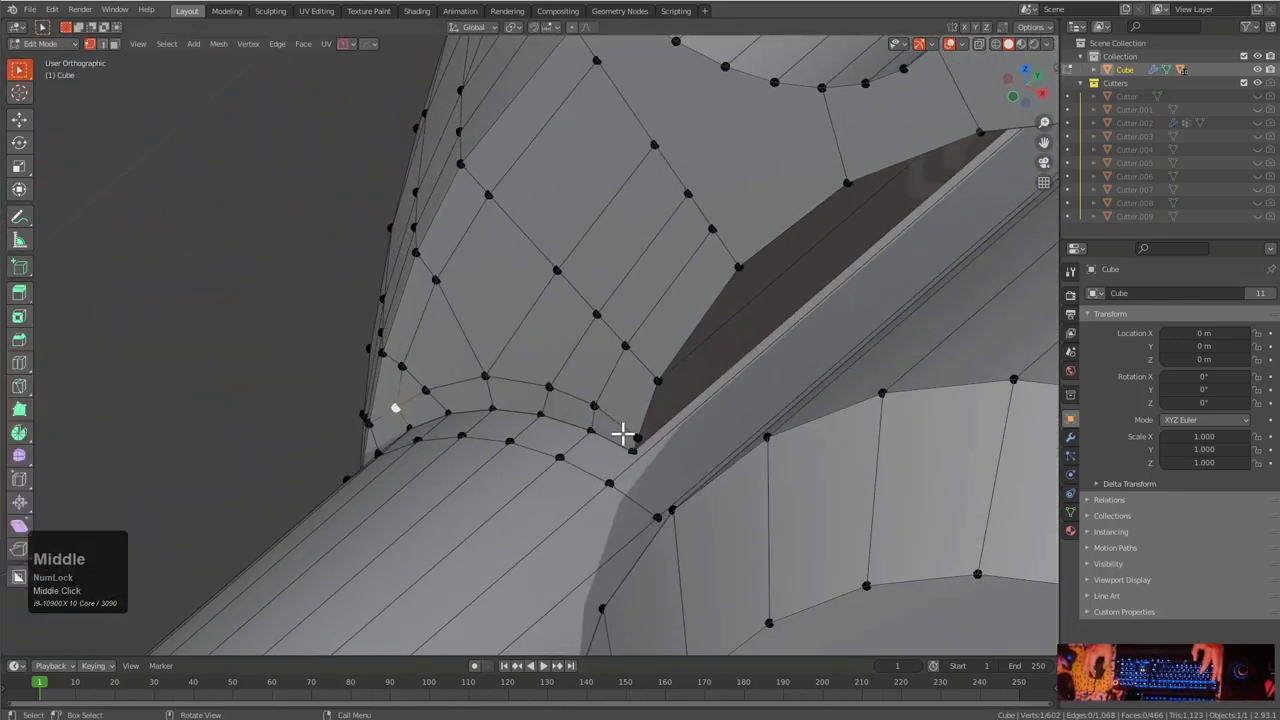
key(g)
key(g)
click(634, 420)
key(g)
key(g)
click(636, 406)
Connect the rim's corner vertex to the adjacent vertex on the cylinder's edge loop
middle_drag(636, 406, 598, 376)
scroll(541, 470, up, 3)
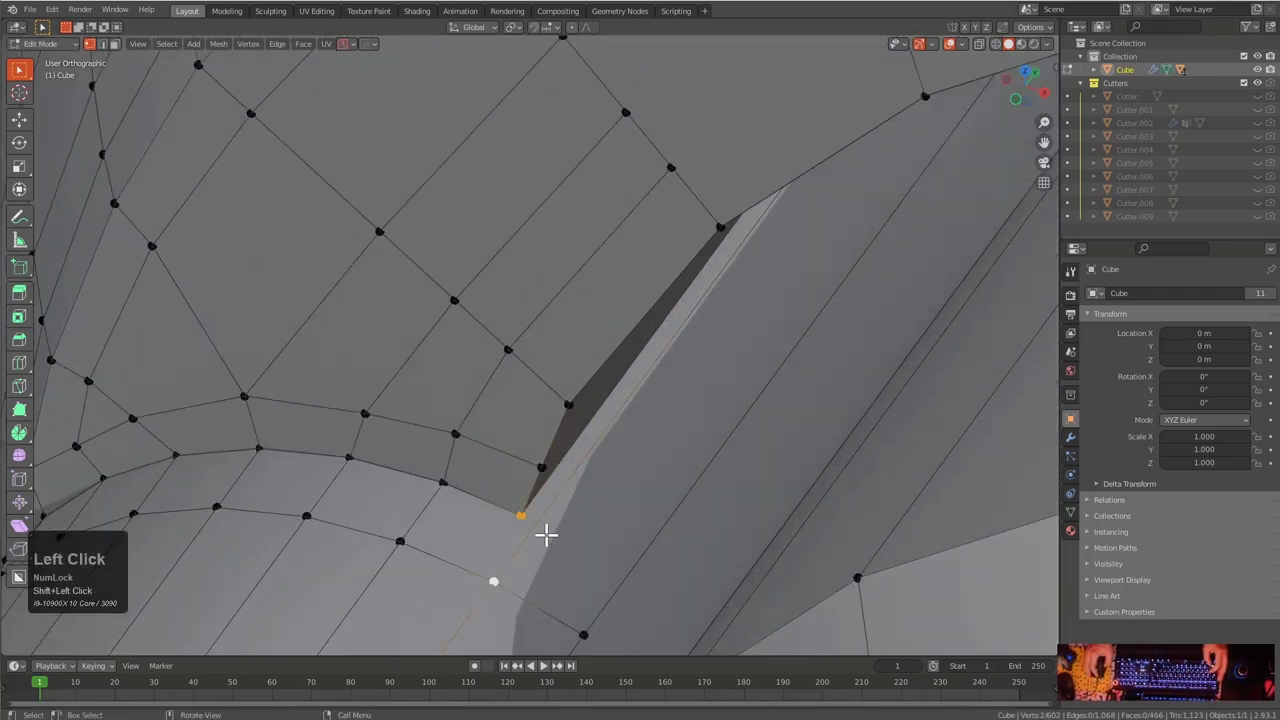
scroll(591, 500, down, 2)
middle_drag(591, 500, 606, 474)
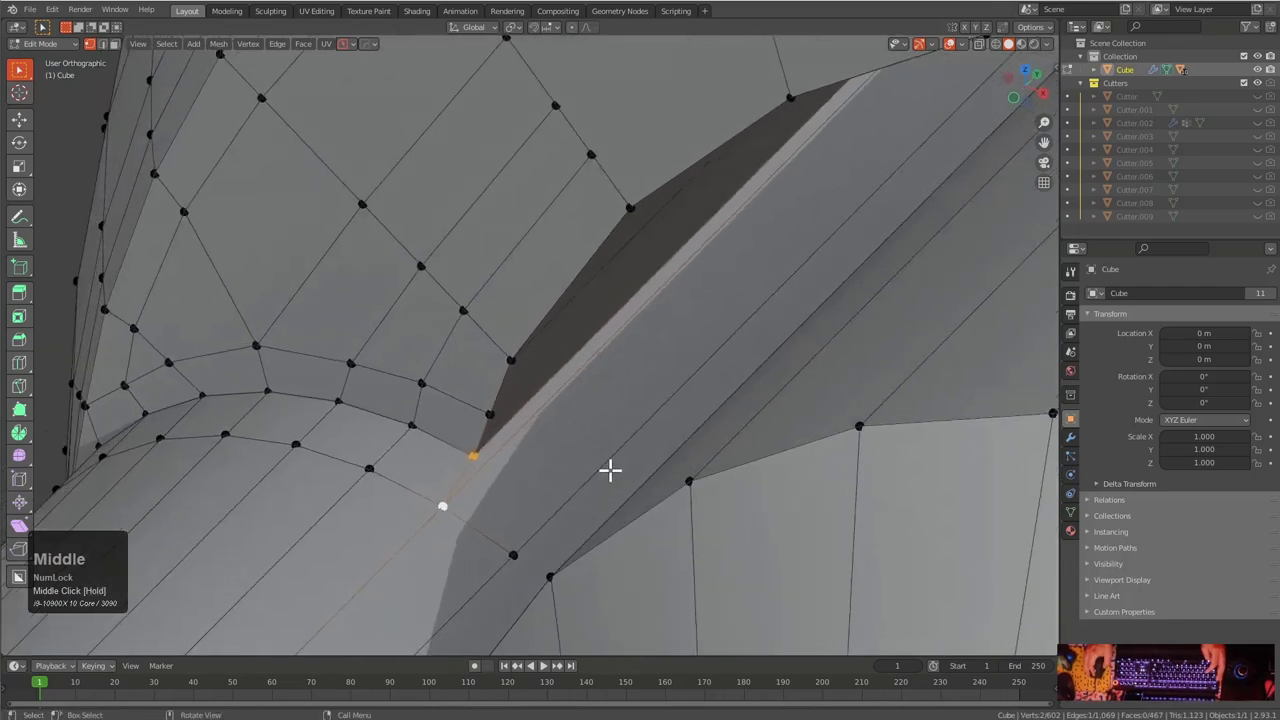
Add a centred loop cut across the long narrow faces running from the cylinder's corner
scroll(585, 392, down, 1)
middle_drag(585, 392, 534, 300)
click(503, 360)
right_click(506, 348)
scroll(689, 256, down, 1)
Turn off the viewport display of the Hops_Mirror modifier
key(alt+z)
key(alt+z)
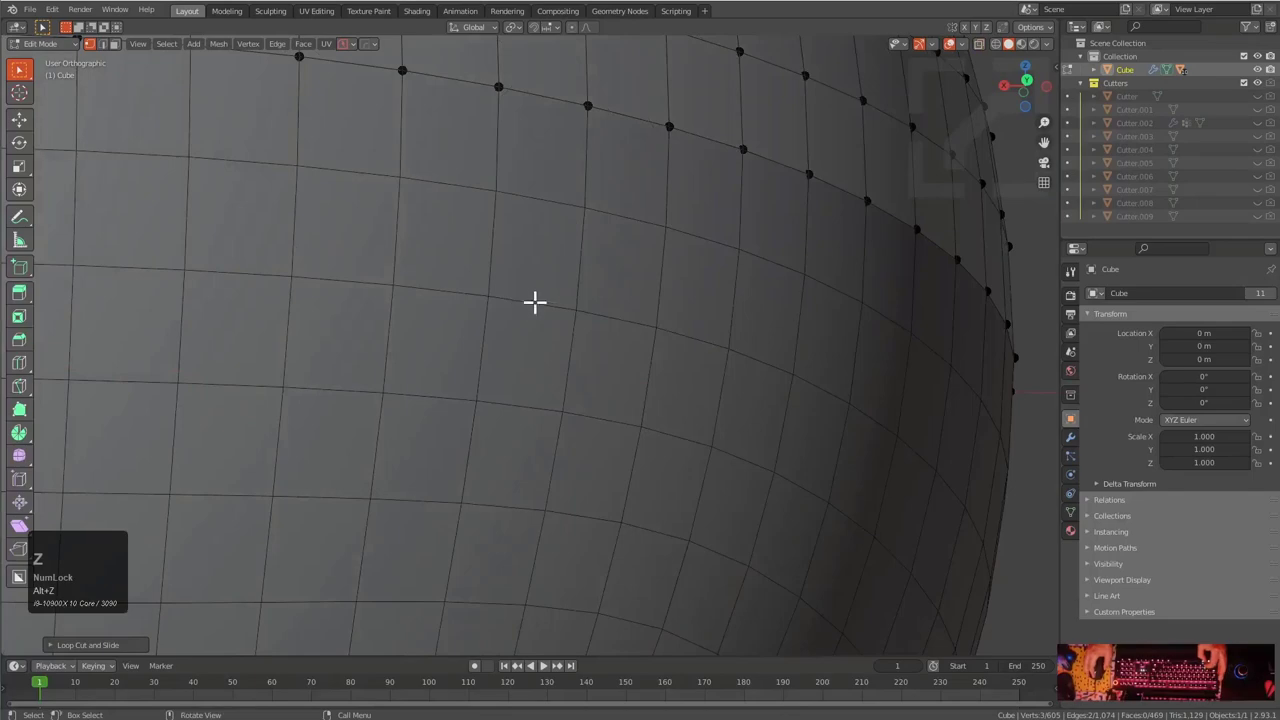
click(1071, 438)
click(1211, 316)
middle_drag(606, 334, 363, 268)
scroll(681, 269, down, 1)
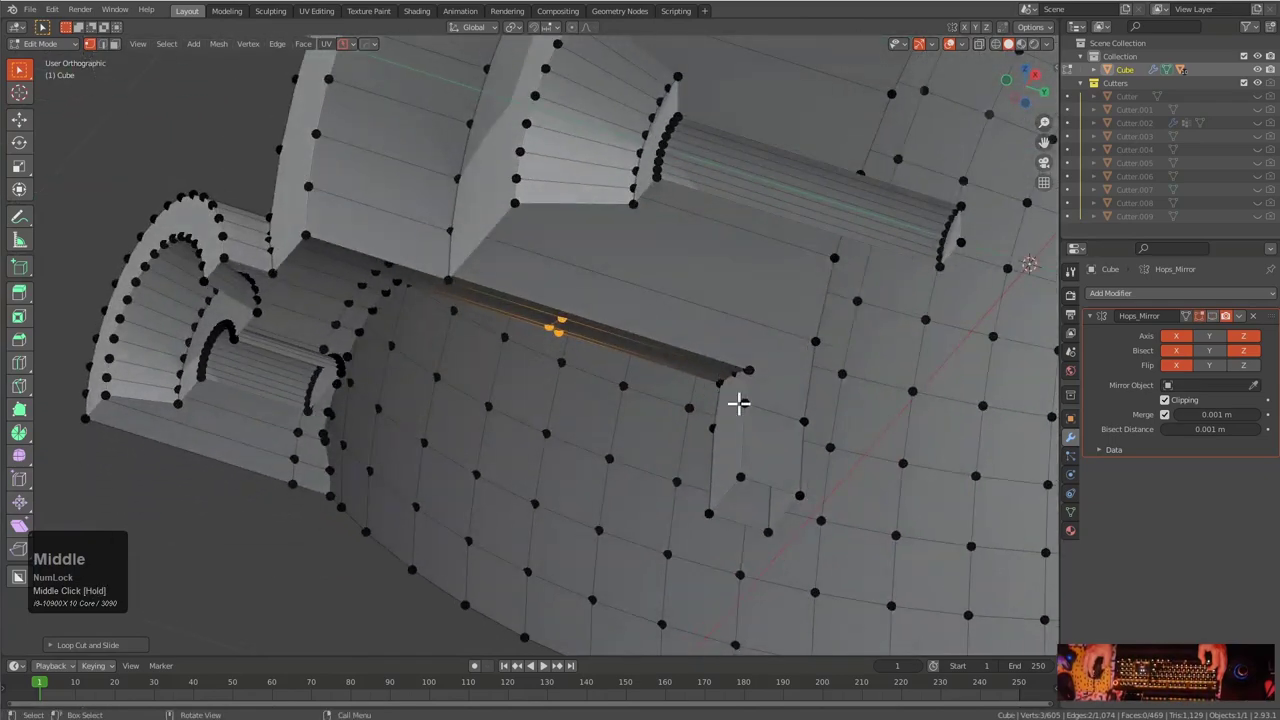
Set the snapping target to Vertex for adjusting the new loop cut's vertices
middle_drag(766, 432, 671, 420)
scroll(683, 257, down, 2)
middle_drag(683, 257, 489, 283)
scroll(494, 323, up, 2)
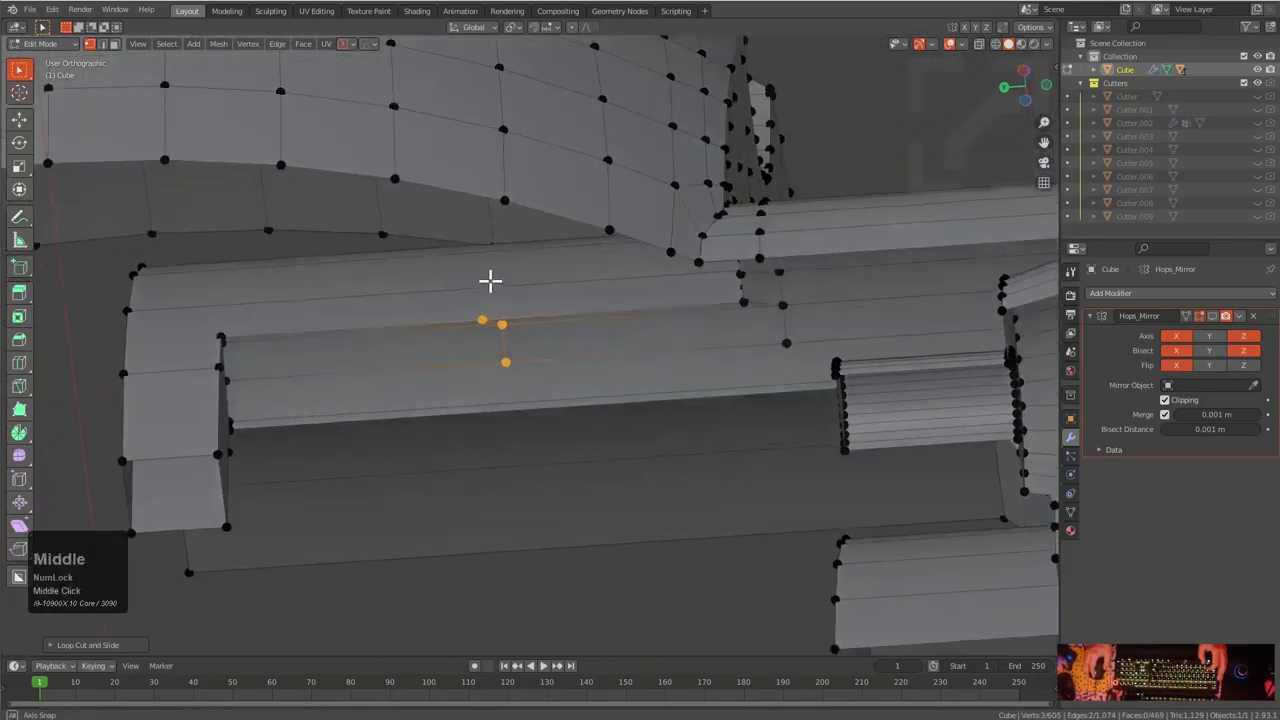
scroll(445, 290, up, 2)
key(ctrl+shift+Tab)
click(426, 303)
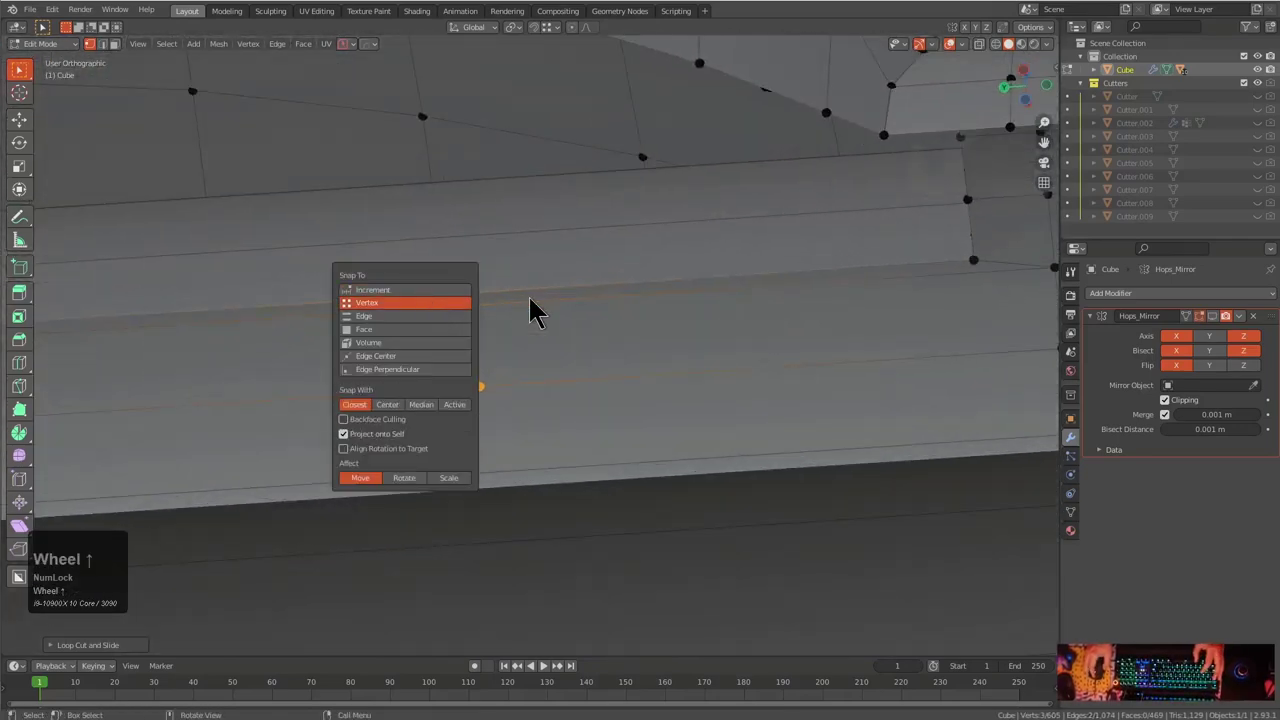
Move the adjacent vertex on the groove's edge along Y, snapped in line with the new loop cut's vertex
key(ctrl+shift+Tab)
click(489, 306)
click(423, 293)
key(g)
key(y)
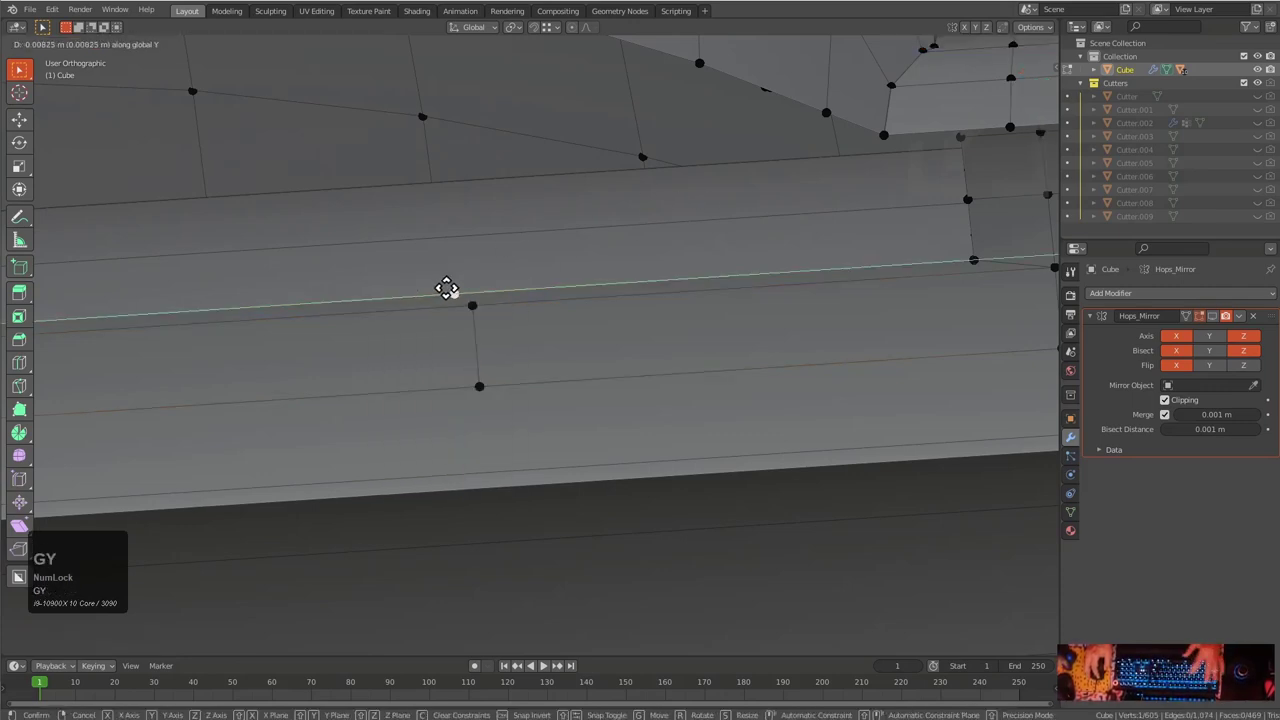
click(471, 302)
Add a loop cut across the long curved faces above the groove, snap it along Y to the groove-edge vertex and connect them
middle_drag(489, 280, 489, 209)
key(ctrl+r)
click(487, 207)
right_click(487, 205)
key(g)
key(y)
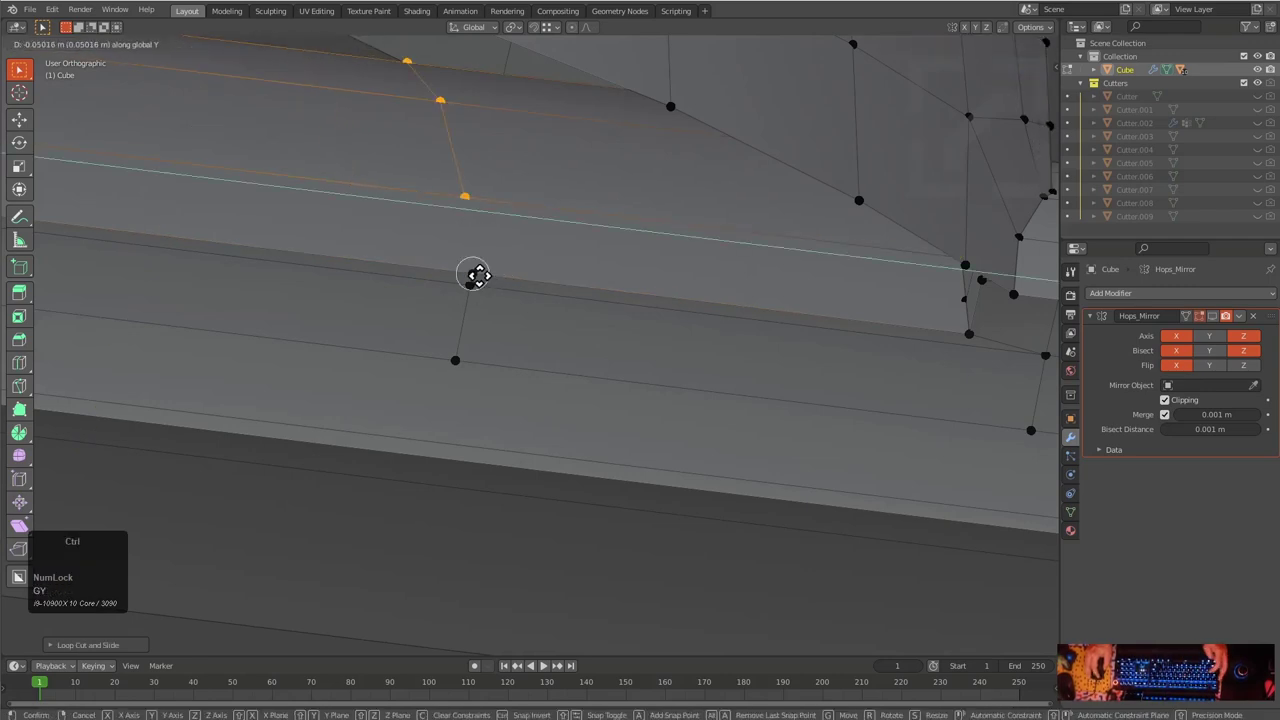
click(474, 277)
middle_drag(474, 277, 514, 297)
key(a)
key(alt+a)
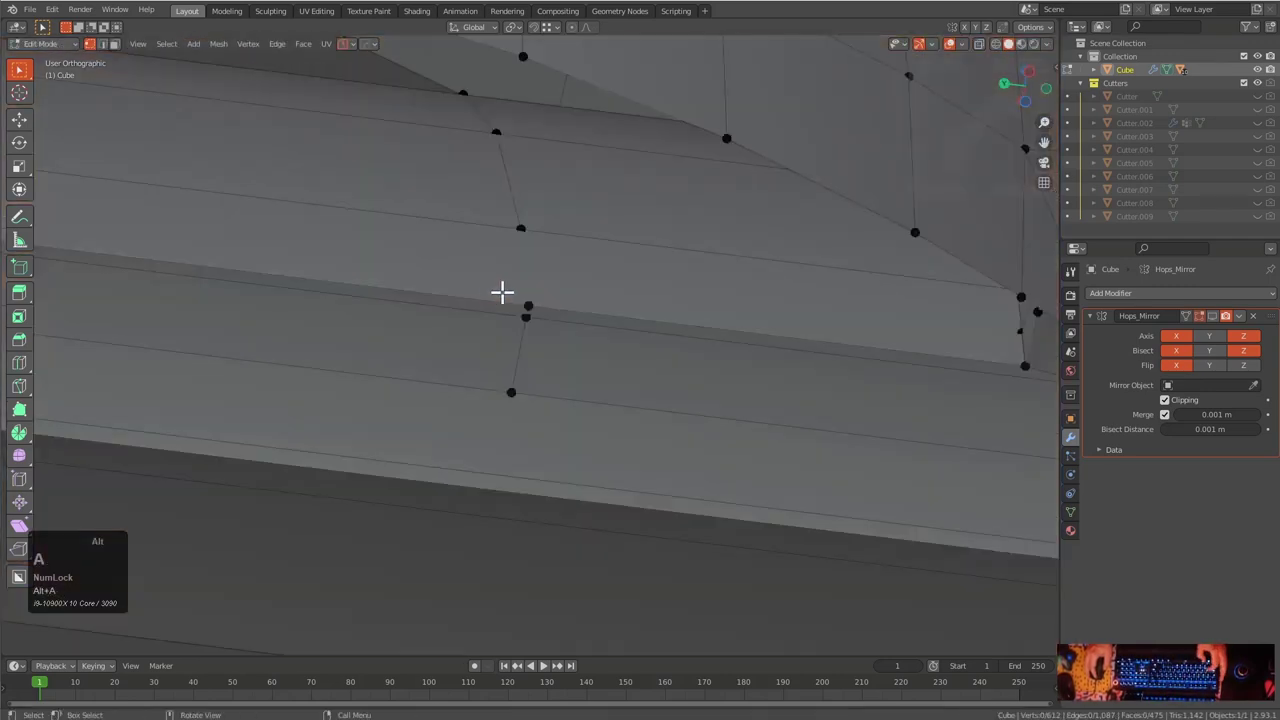
scroll(524, 222, down, 4)
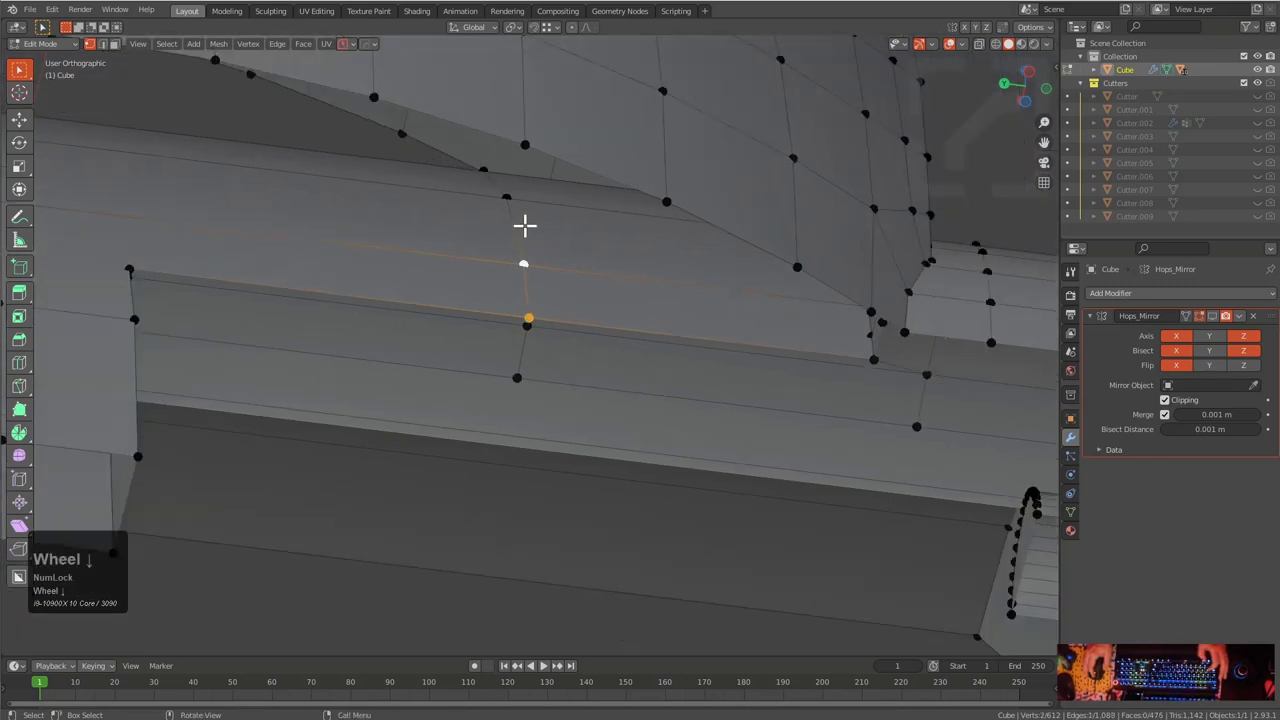
Add a loop cut near the arched end, snap it along Y to the groove's end corner and connect it there
scroll(400, 270, up, 4)
key(ctrl+r)
click(428, 237)
right_click(428, 237)
key(g)
key(y)
ctrl+click(368, 276)
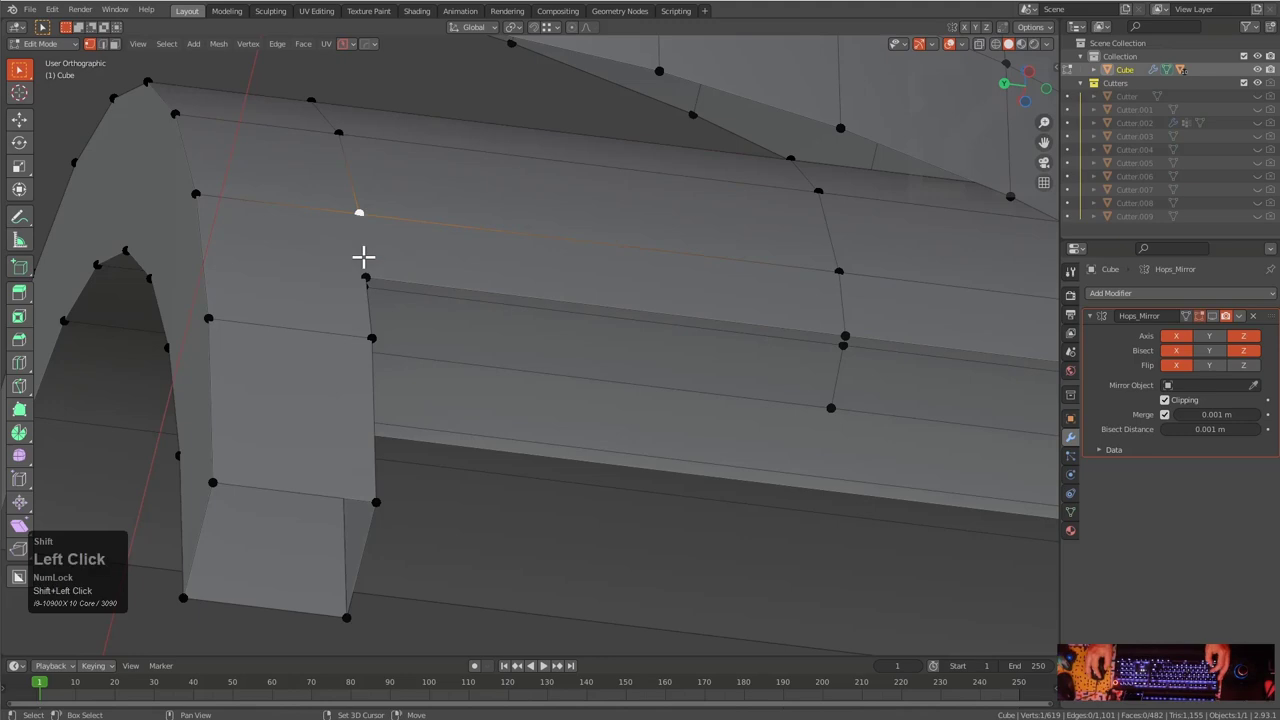
key(KP_Decimal)
Connect the two side vertices across the groove's end face and add a loop cut near each of its long sides
middle_drag(534, 323, 492, 280)
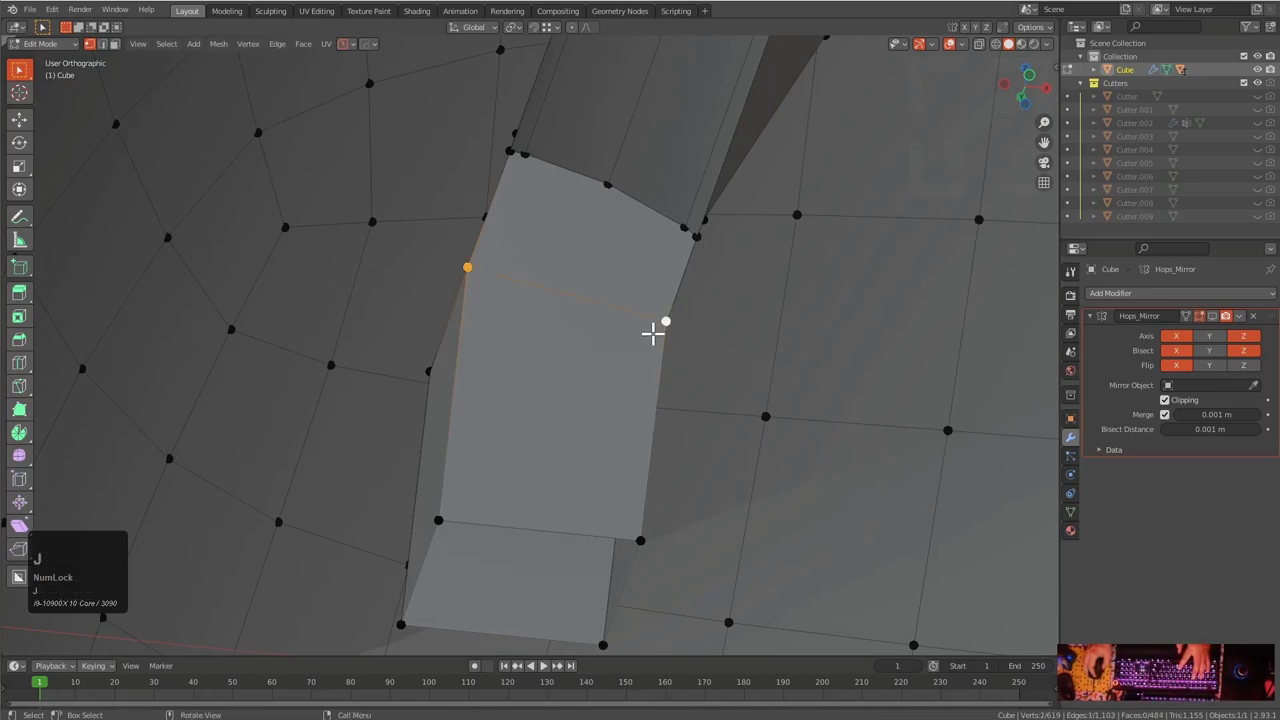
key(ctrl+r)
click(556, 306)
click(497, 285)
key(ctrl+r)
click(615, 309)
click(700, 337)
Add a centred lengthwise loop cut on the end face and connect the three cuts' ends to the vertices on its upper edge
key(ctrl+r)
click(580, 317)
click(586, 314)
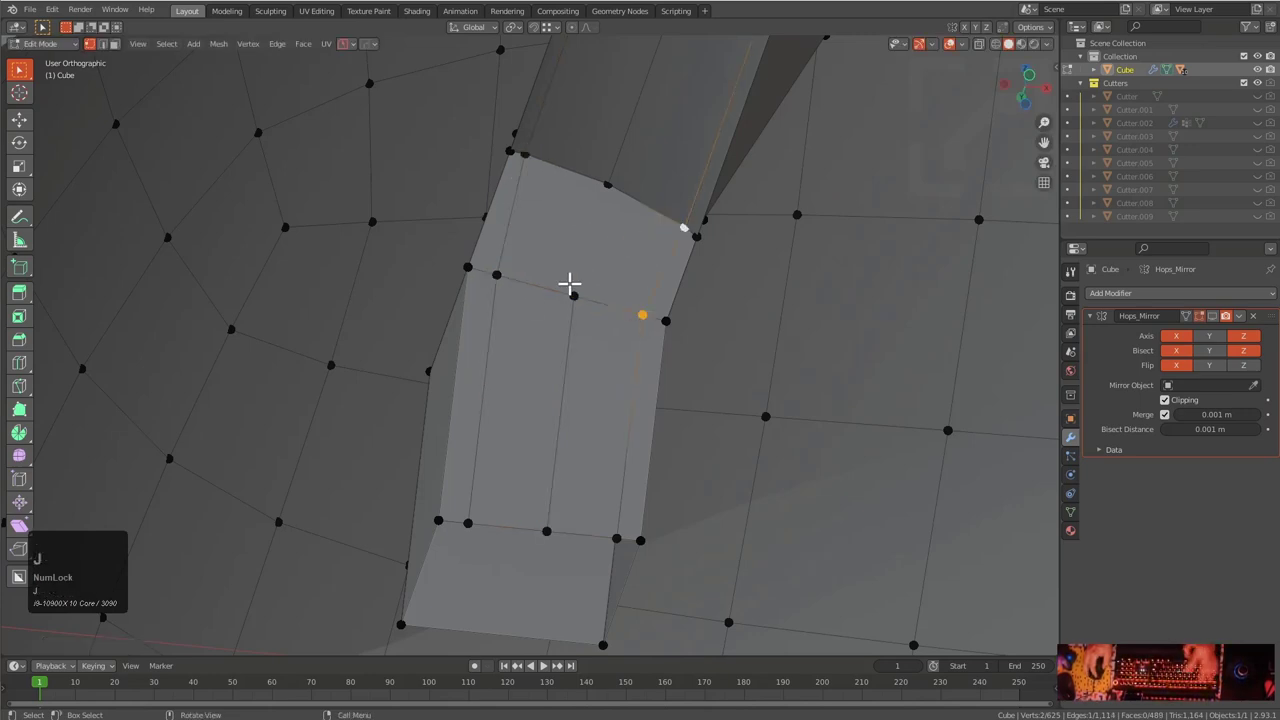
middle_drag(569, 229, 559, 262)
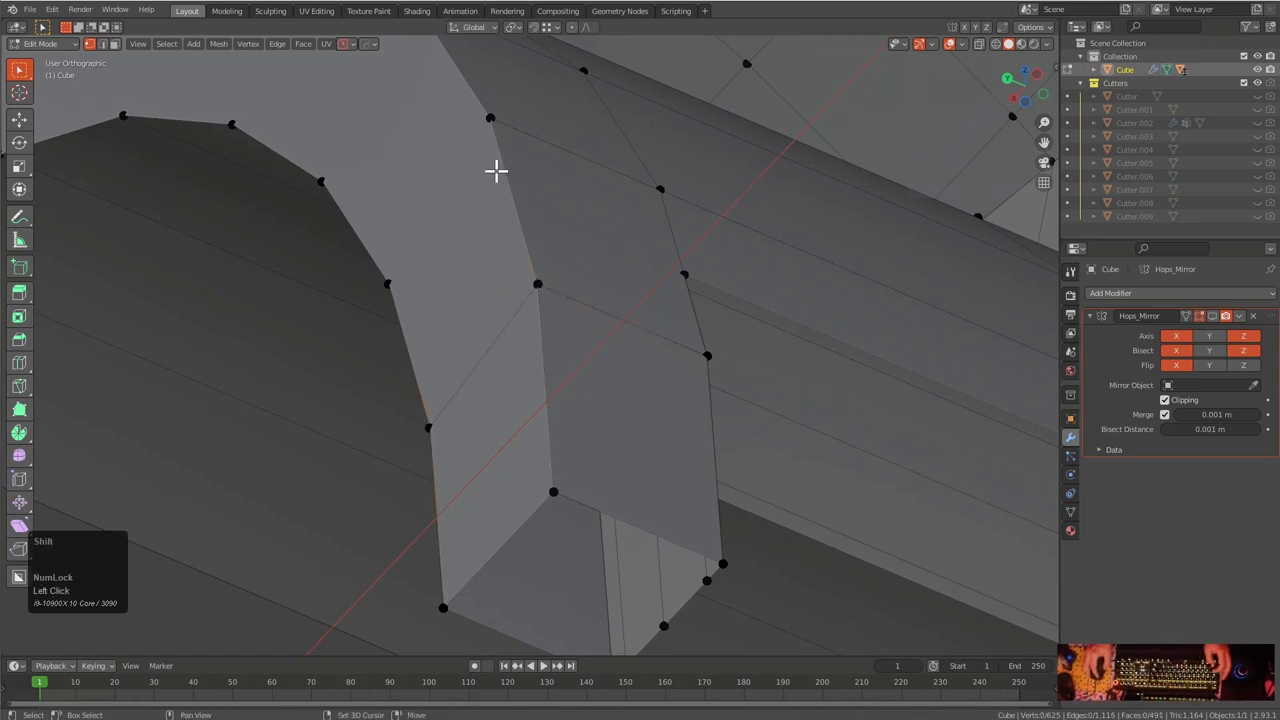
Connect the matching inner and outer vertices around the arch's rim face
middle_drag(402, 268, 424, 244)
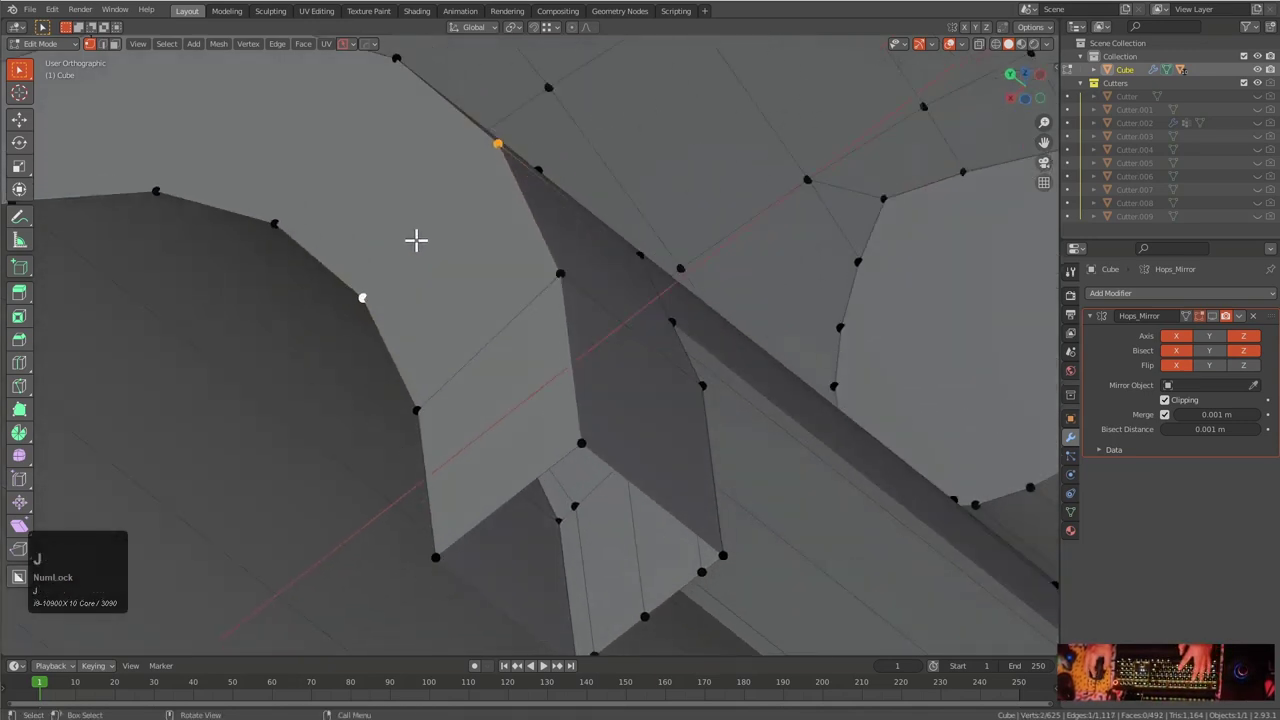
shift+middle_drag(307, 213, 481, 225)
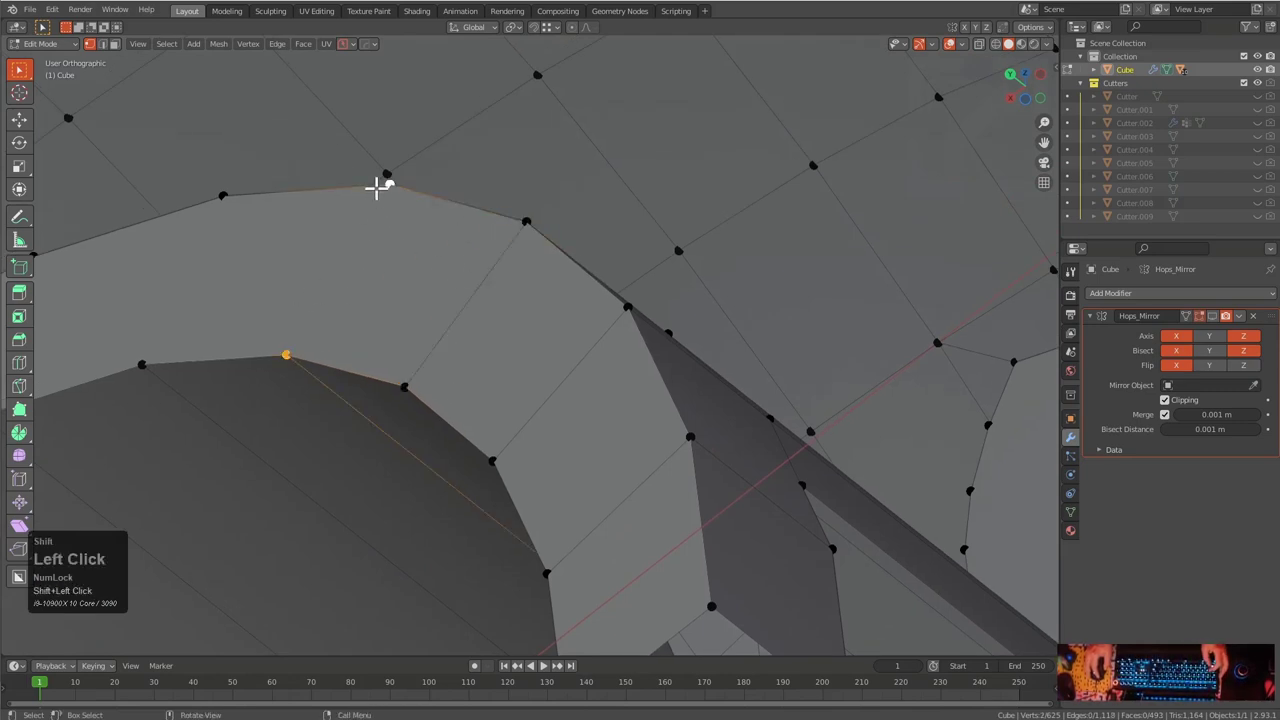
shift+click(223, 196)
middle_drag(226, 205, 663, 189)
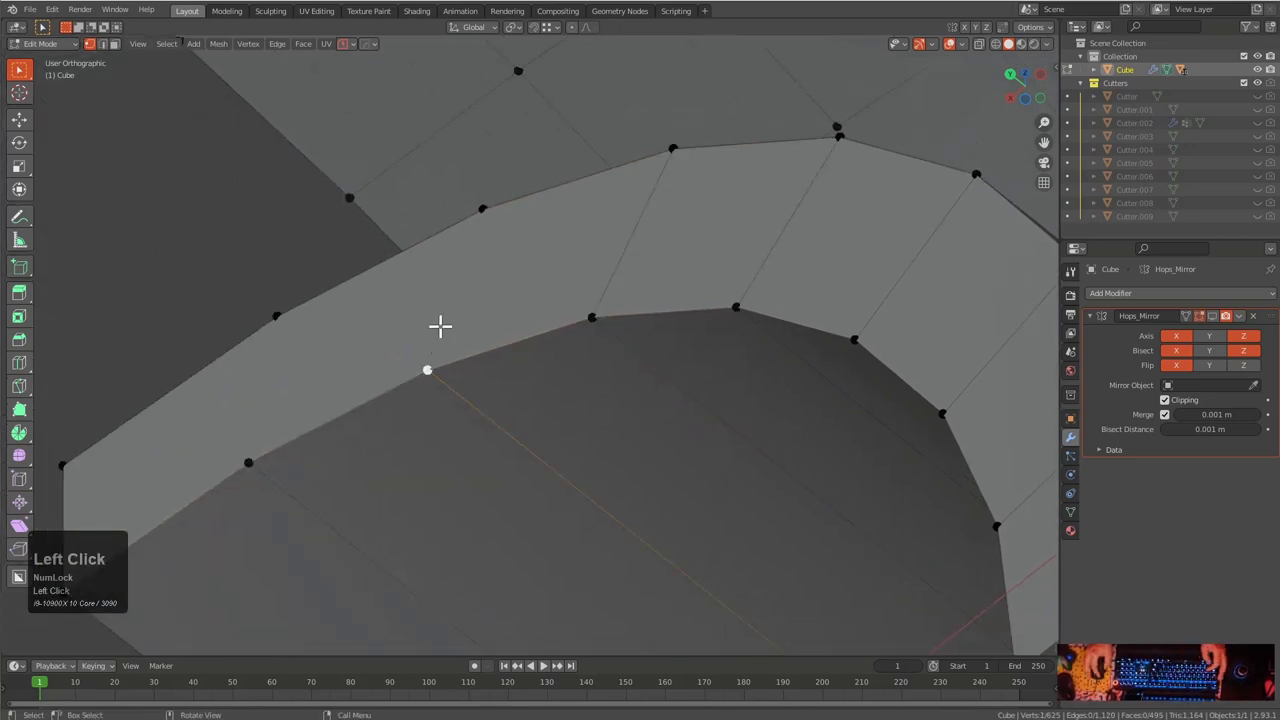
shift+click(263, 339)
middle_drag(263, 339, 646, 309)
Add a centred loop cut across the rim segment beside the groove and connect it to the groove's corner vertex
scroll(584, 318, up, 3)
key(ctrl+r)
click(587, 283)
right_click(587, 283)
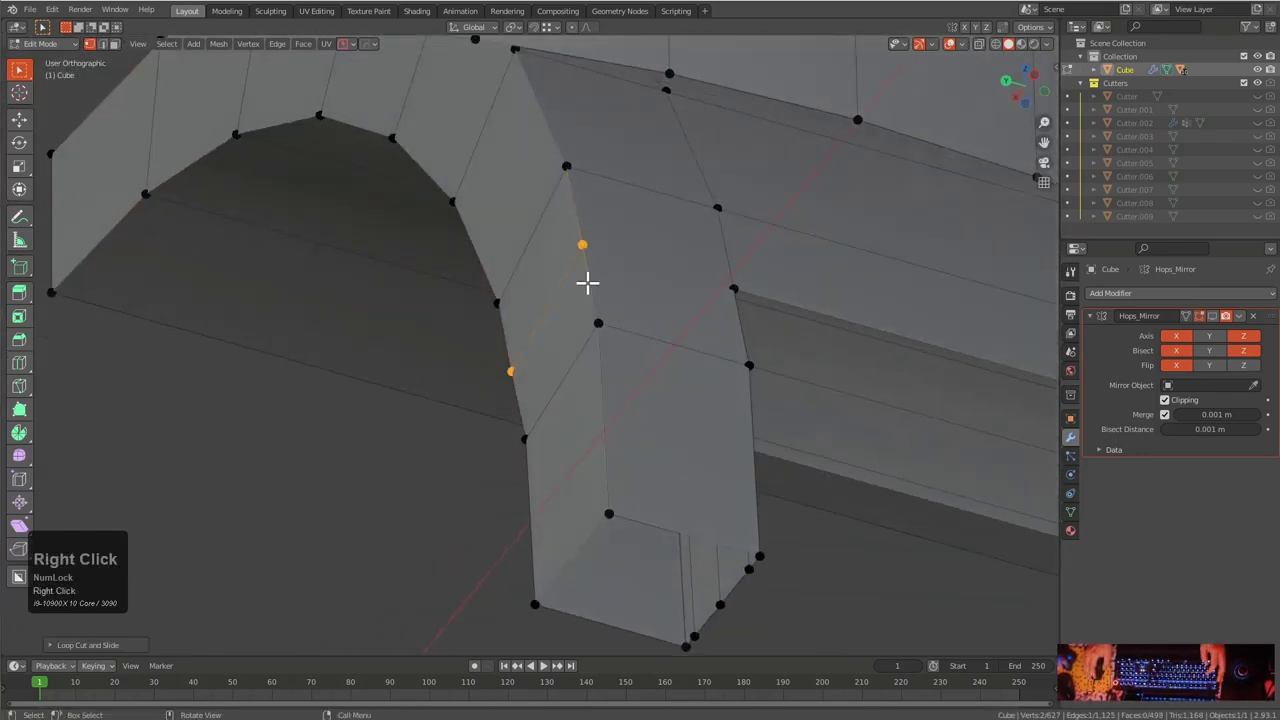
scroll(740, 300, down, 2)
middle_drag(749, 306, 654, 320)
scroll(645, 290, up, 3)
middle_drag(639, 273, 549, 349)
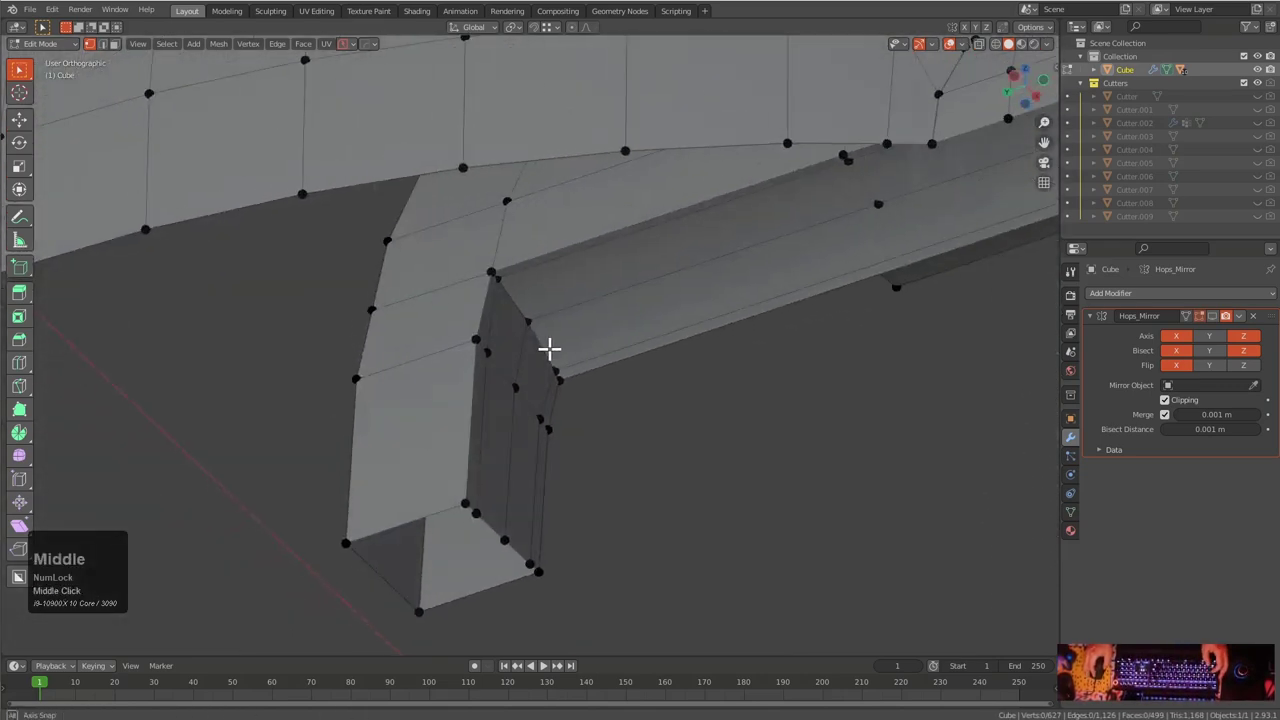
Examine the topology around the groove's end corner in Object Mode
scroll(479, 261, up, 2)
key(Tab)
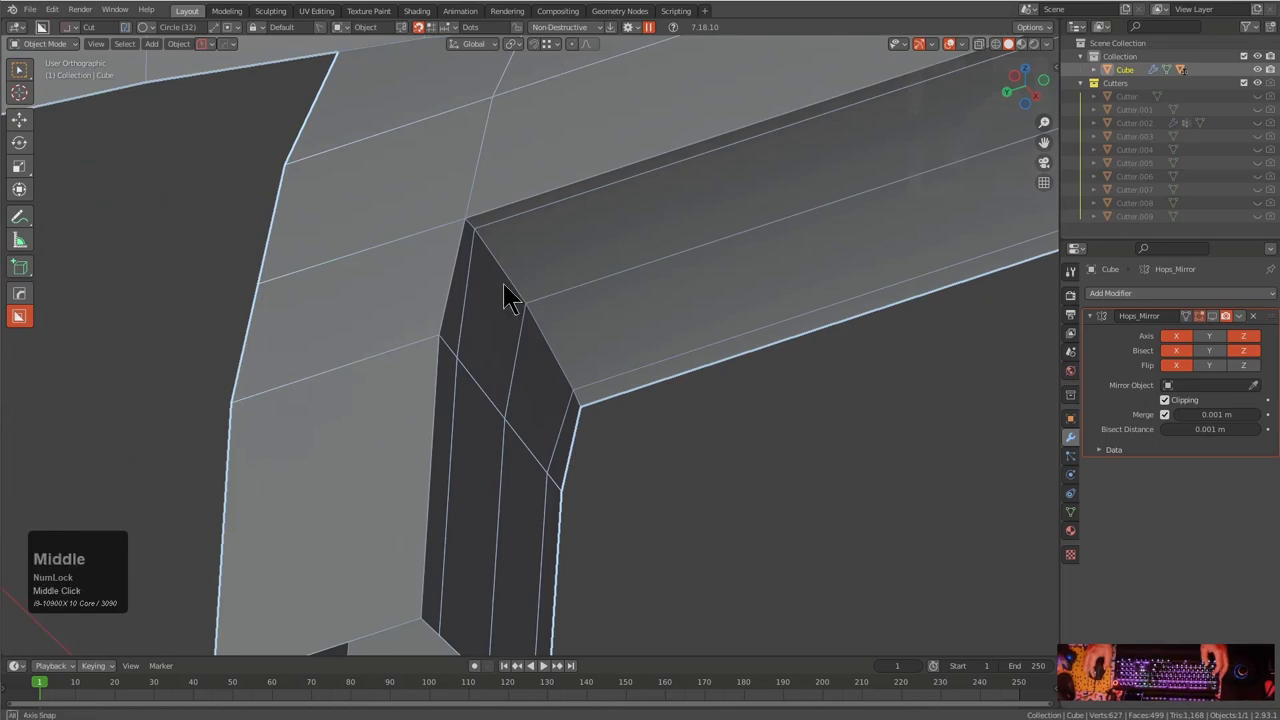
middle_drag(506, 289, 442, 203)
middle_drag(603, 379, 414, 343)
key(Tab)
middle_drag(514, 343, 597, 371)
scroll(520, 386, down, 2)
key(Tab)
Knife an angle-constrained straight line across the large cylinder's faces beside the groove's end, seen from below
middle_drag(594, 477, 599, 434)
scroll(599, 434, down, 2)
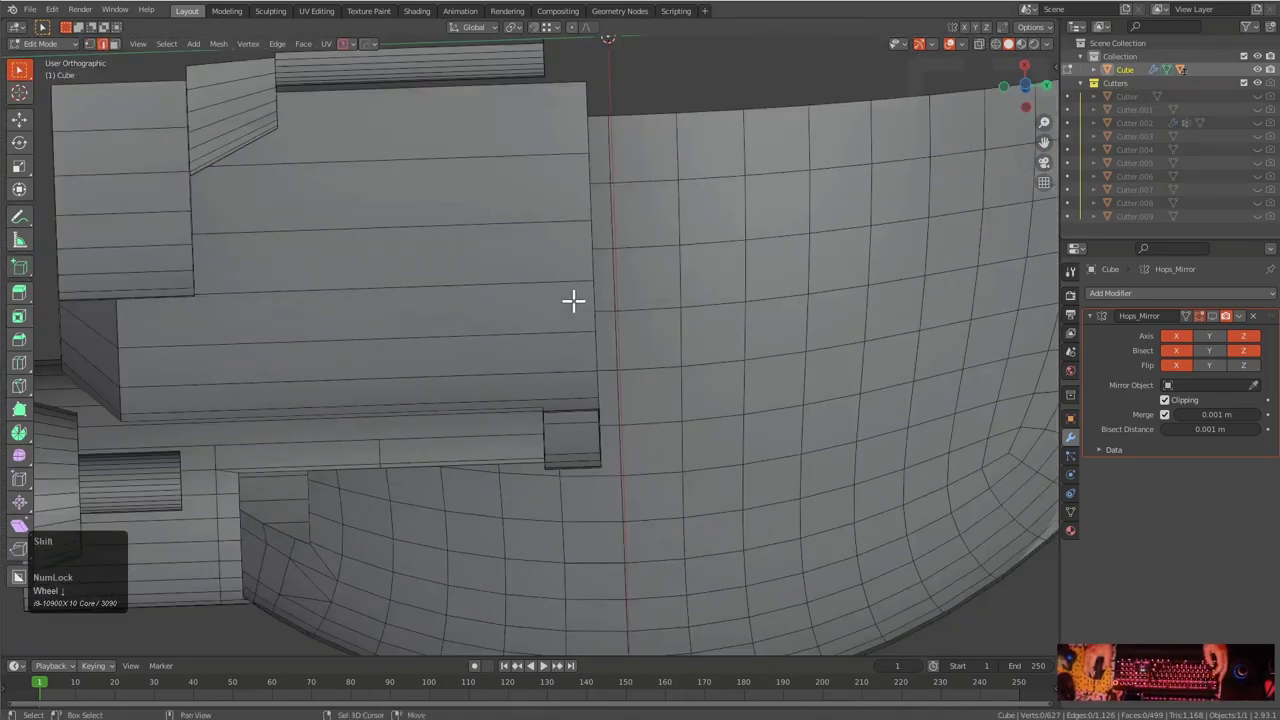
alt+middle_drag(571, 297, 589, 343)
scroll(603, 447, up, 1)
key(k)
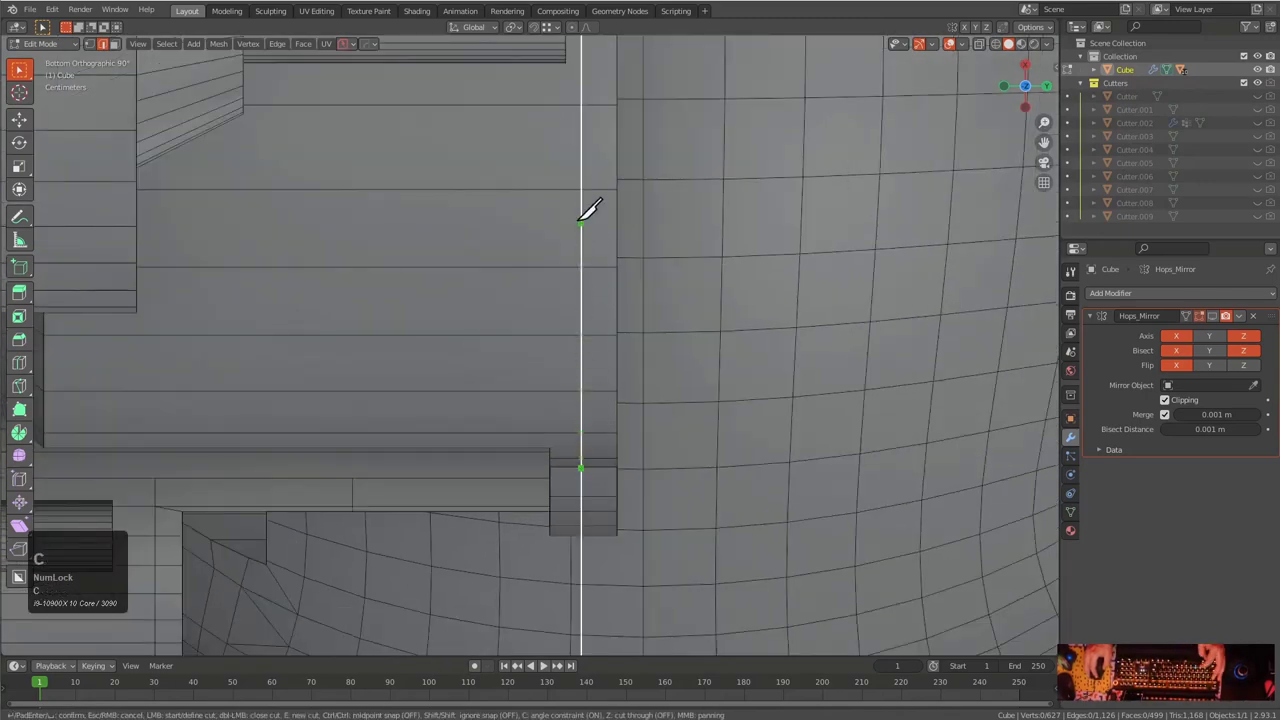
scroll(583, 240, down, 2)
click(583, 114)
key(Return)
Move the knifed edge line along Y towards the groove's end corner
middle_drag(571, 120, 534, 234)
scroll(651, 260, up, 2)
key(g)
key(y)
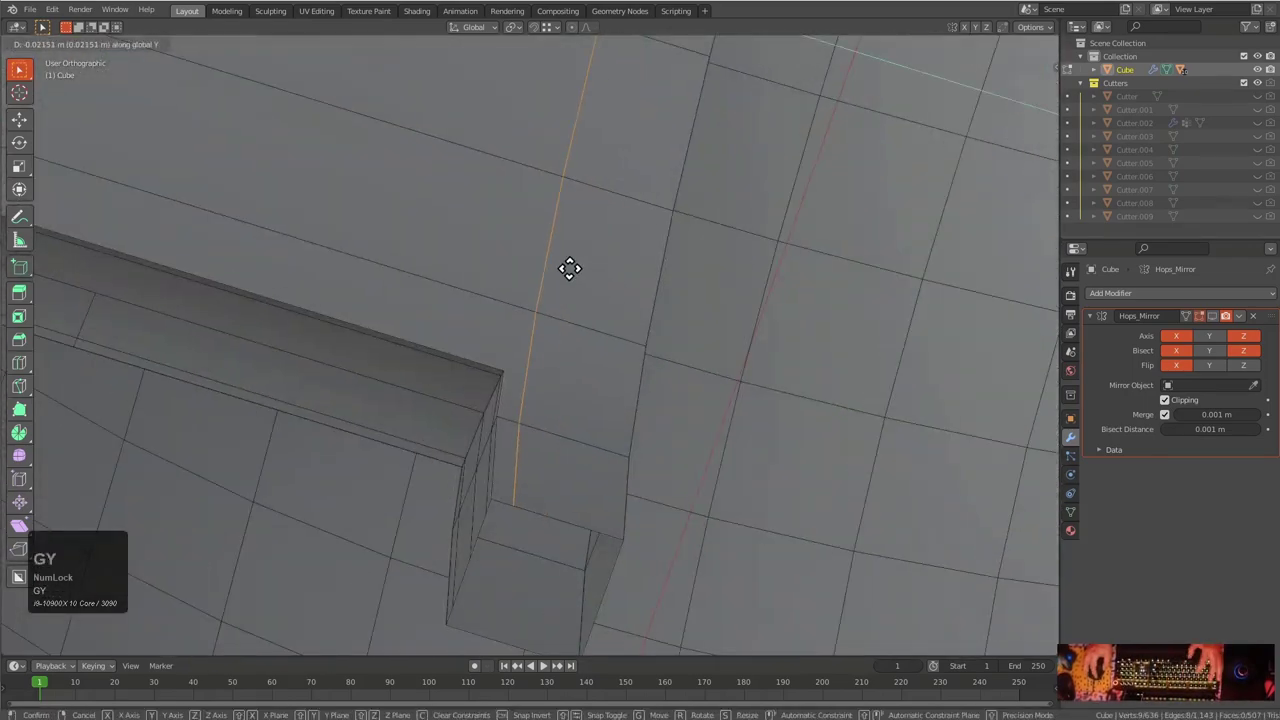
click(566, 277)
middle_drag(566, 277, 566, 246)
scroll(555, 318, up, 2)
key(g)
key(g)
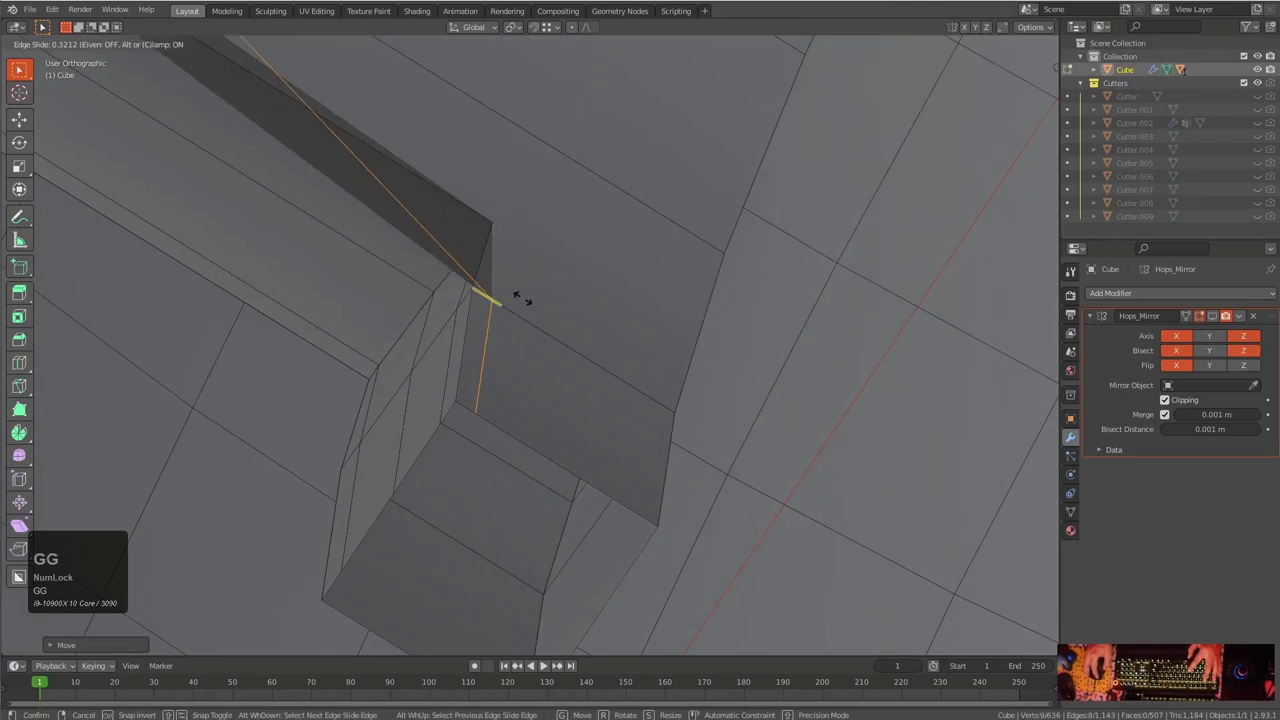
key(g)
key(y)
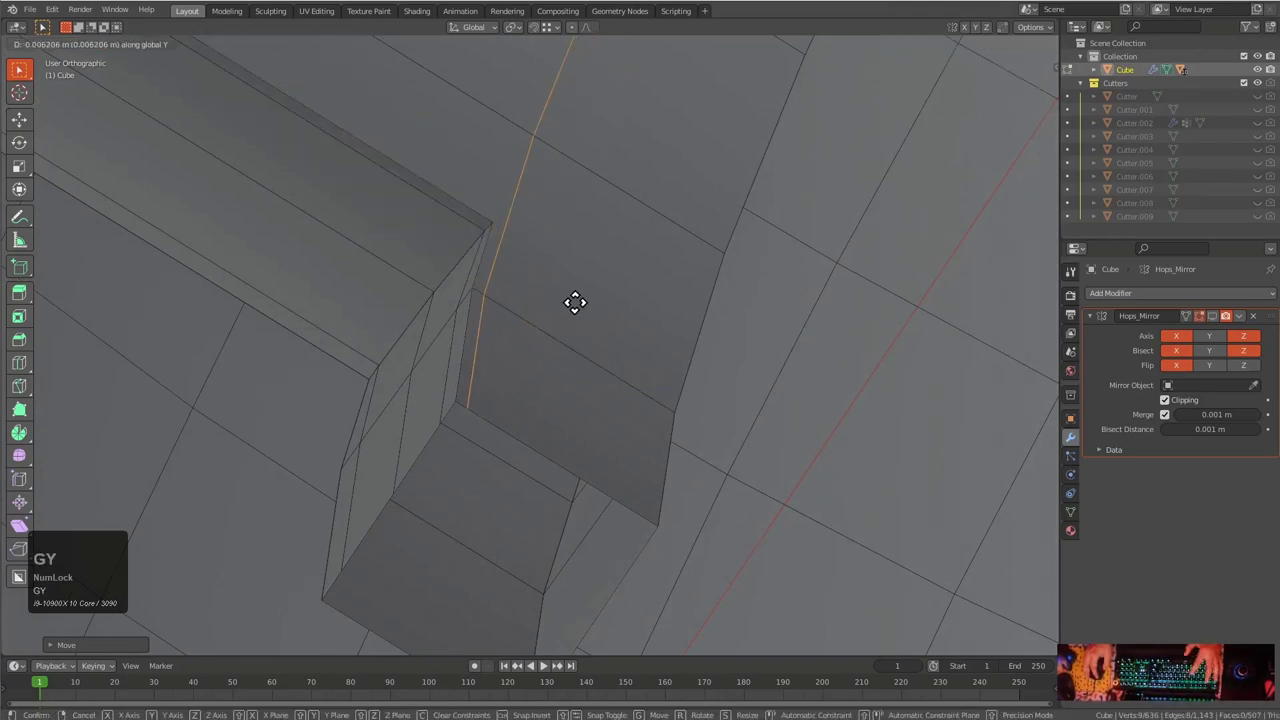
click(589, 303)
Try to connect the groove's corner vertex to the nearby vertex on the knifed line
shift+middle_drag(589, 303, 632, 450)
key(1)
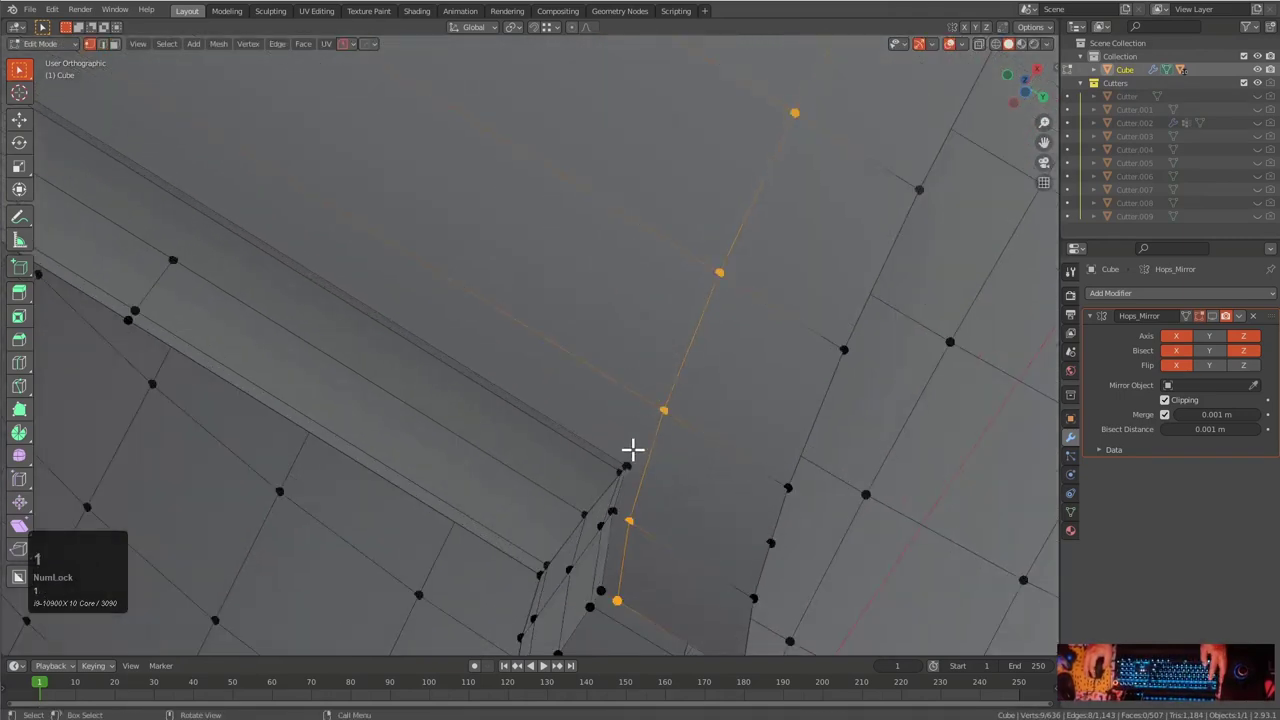
middle_drag(675, 406, 591, 391)
scroll(600, 314, up, 2)
middle_drag(600, 314, 623, 363)
scroll(773, 342, up, 2)
middle_drag(773, 342, 779, 323)
key(ctrl+r)
right_click(834, 266)
scroll(493, 304, down, 5)
scroll(758, 284, up, 2)
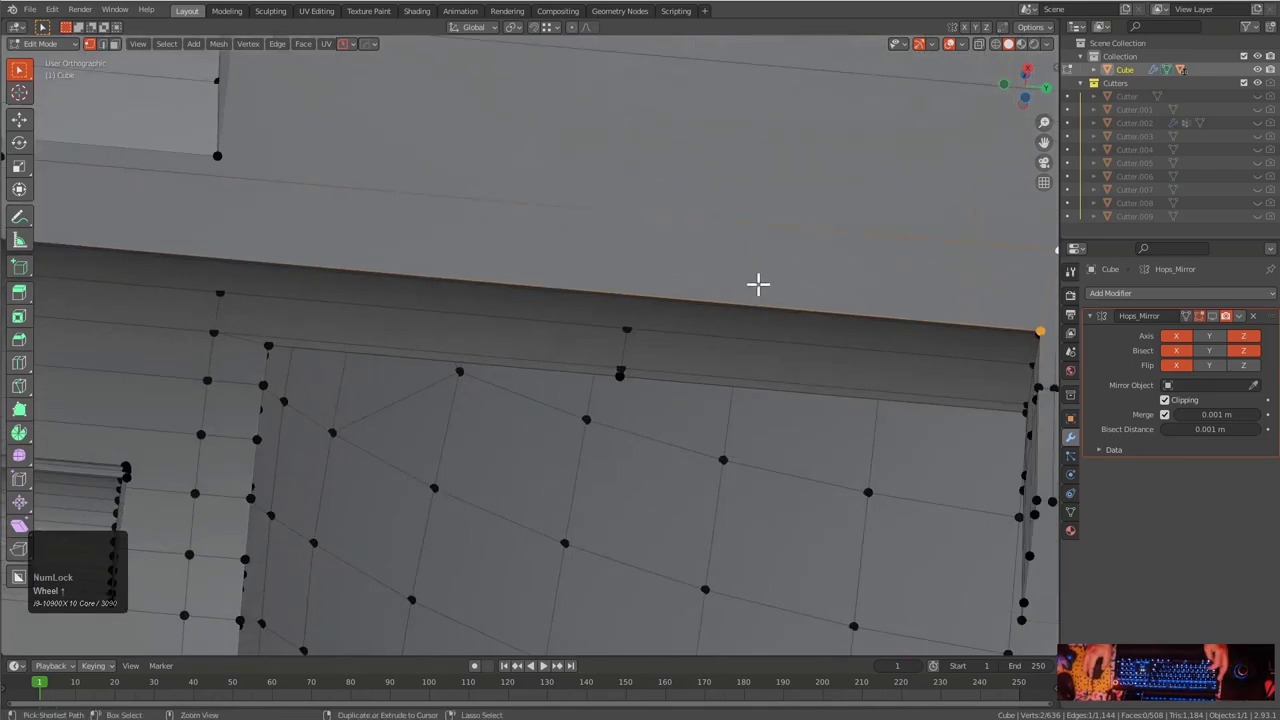
scroll(674, 309, down, 2)
mouse_move(674, 309)
middle_down()
mouse_move(471, 286)
mouse_move(480, 277)
mouse_move(537, 286)
mouse_move(306, 300)
mouse_move(357, 331)
mouse_move(660, 280)
mouse_move(680, 294)
middle_up()
key(KP_2)
Subdivide the short end edges of the long strip beside the groove to split it lengthwise
middle_drag(922, 224, 340, 303)
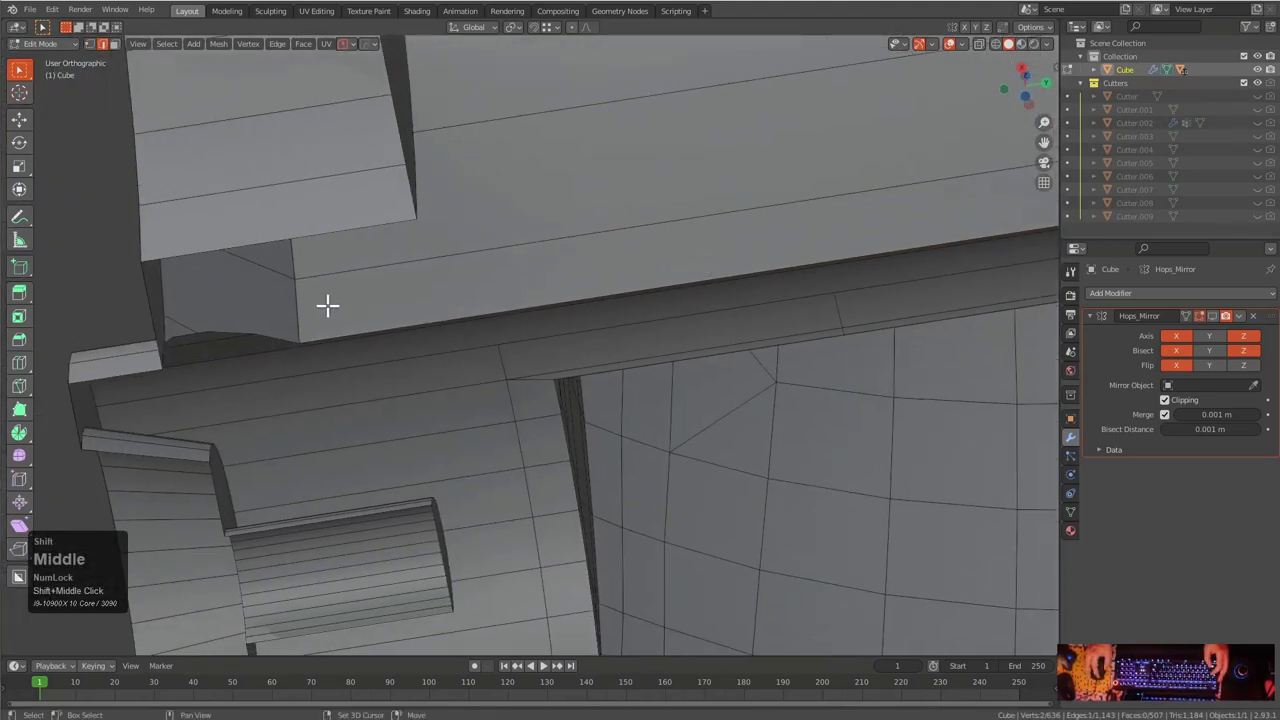
right_click(311, 312)
click(303, 310)
middle_drag(577, 286, 334, 294)
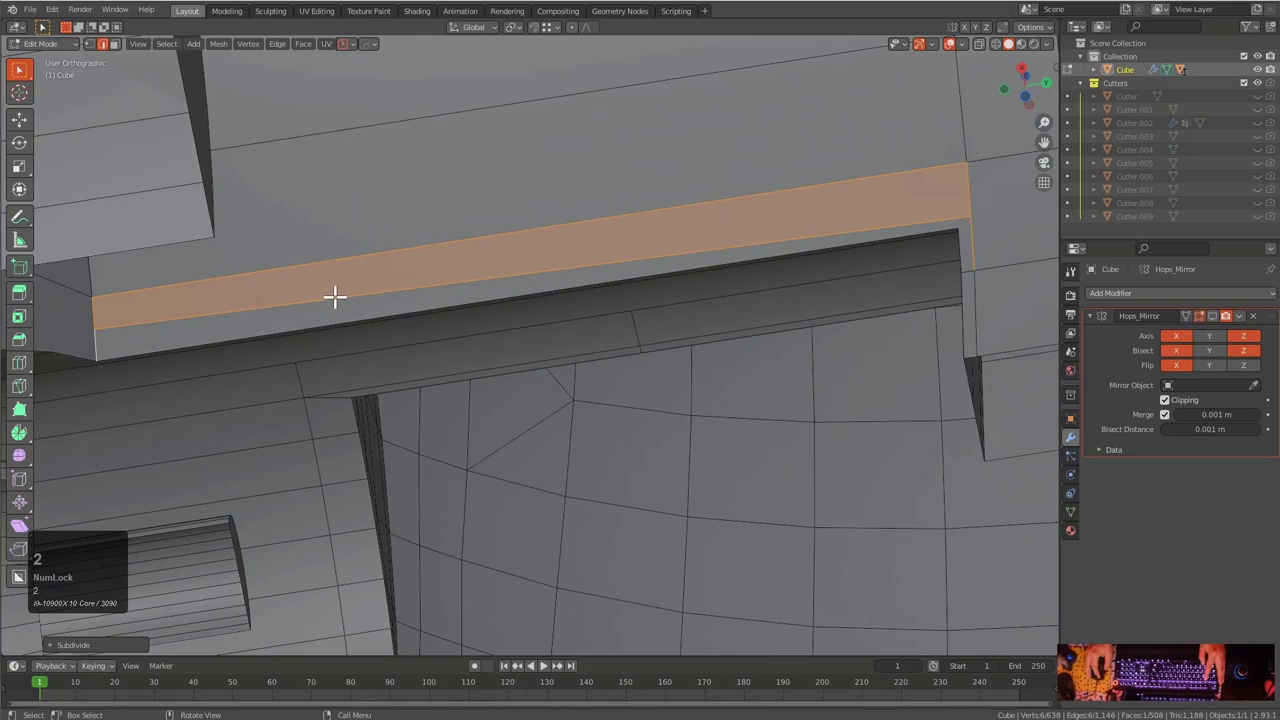
click(325, 302)
right_click(316, 308)
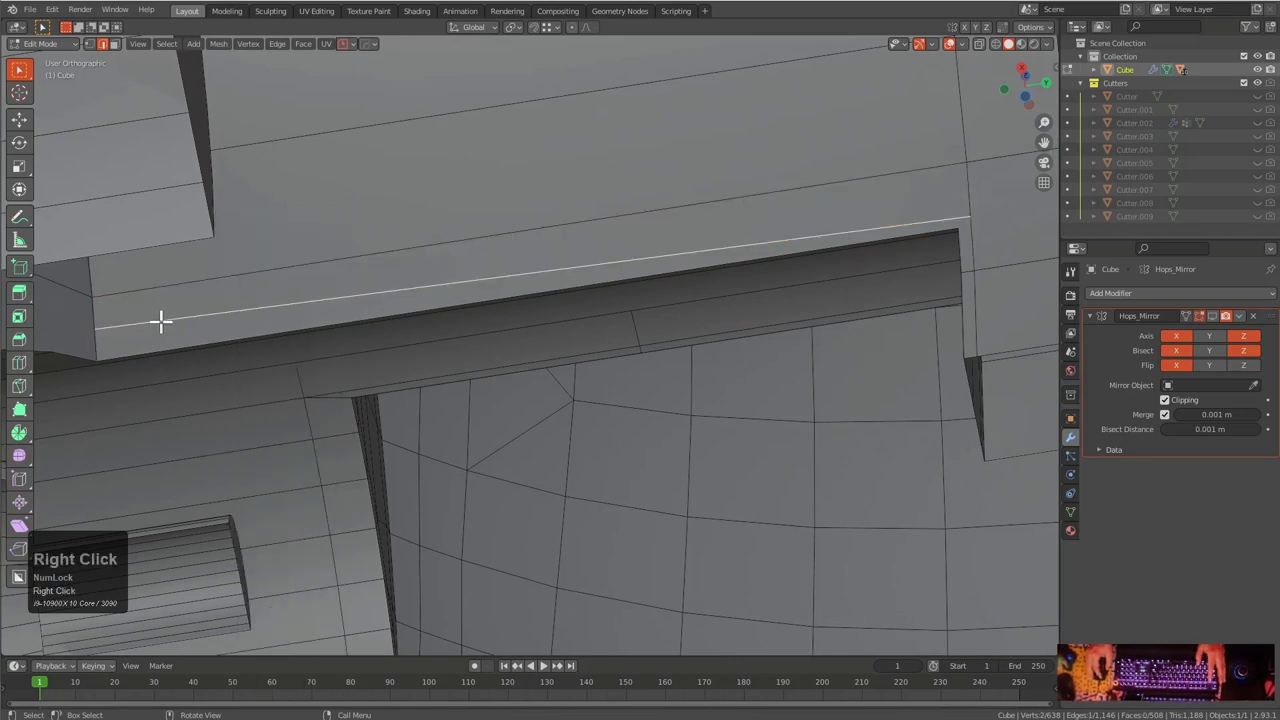
Slide the far end vertex of the strip's new edge towards the groove's edge
key(1)
click(97, 334)
key(g)
key(g)
click(97, 345)
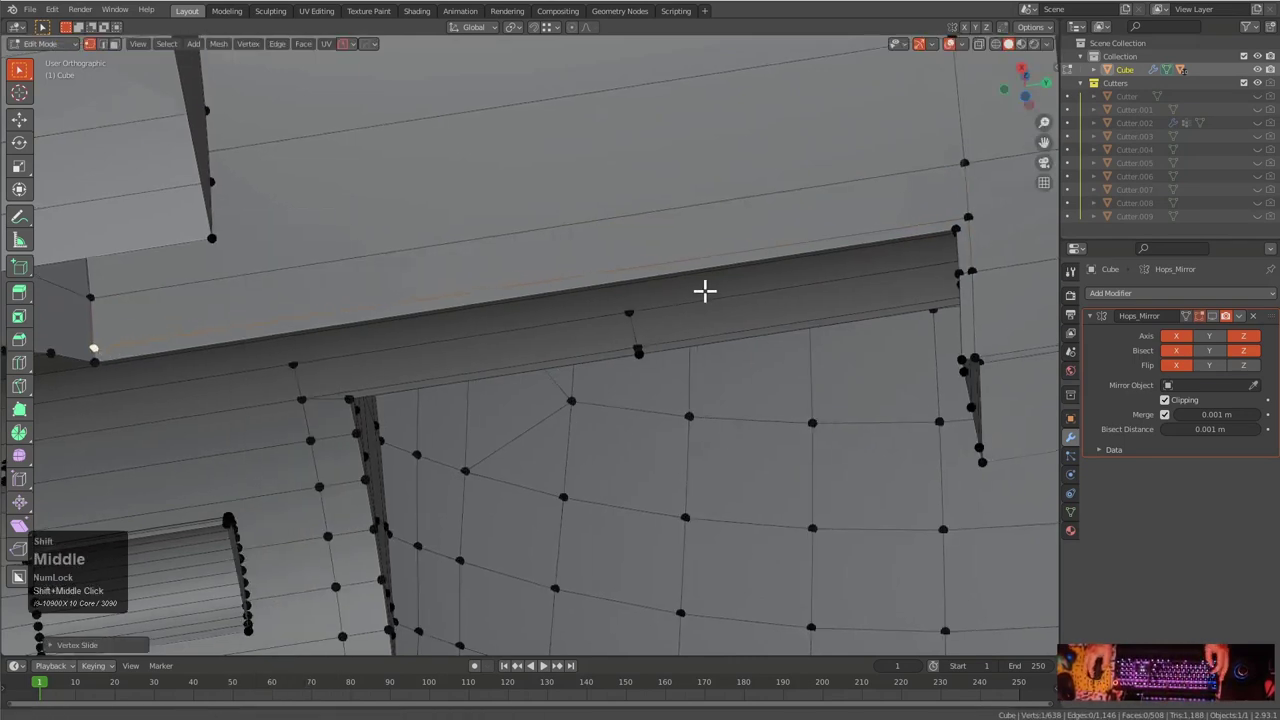
Connect the groove's corner vertex to the new edge's end vertex on the knifed line
scroll(705, 289, up, 3)
shift+scroll(591, 266, up, 2)
scroll(620, 303, up, 1)
shift+click(624, 307)
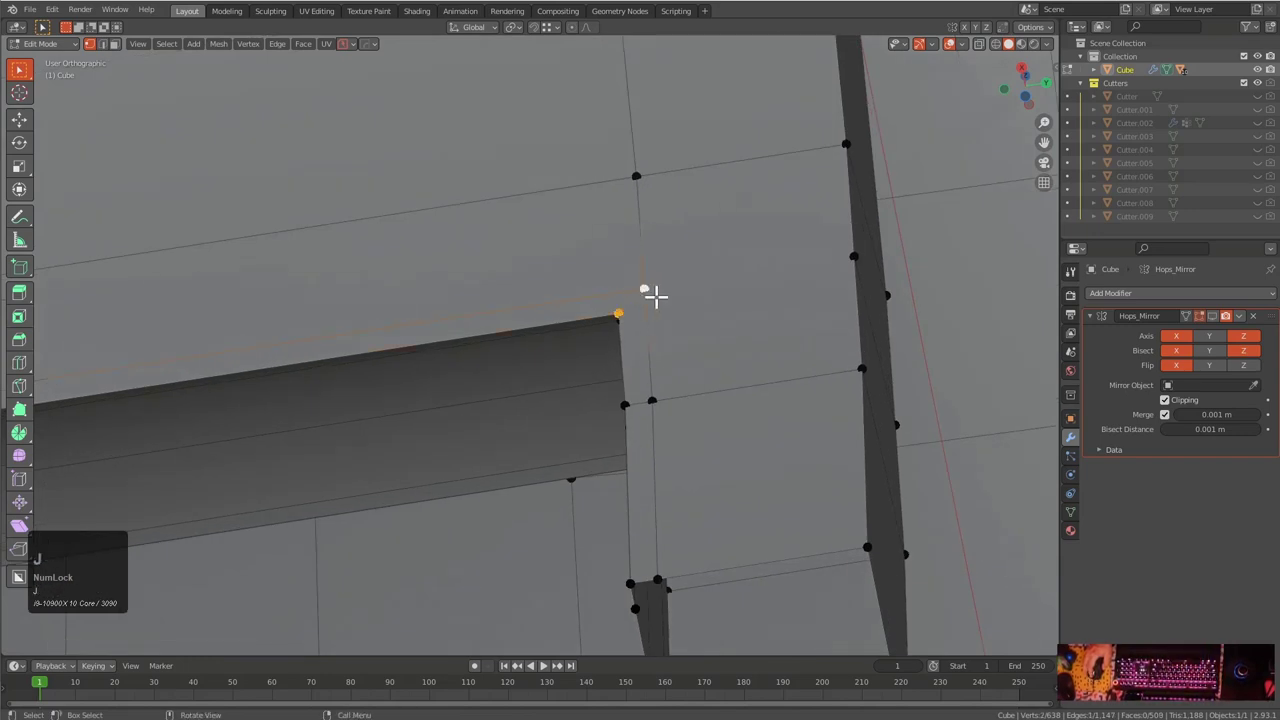
scroll(655, 296, down, 1)
middle_drag(654, 294, 560, 340)
Undo the knife cut, subdivision and connections beside the groove and return to Edit Mode
scroll(460, 326, down, 4)
middle_drag(437, 330, 649, 369)
scroll(657, 343, up, 2)
scroll(649, 369, up, 2)
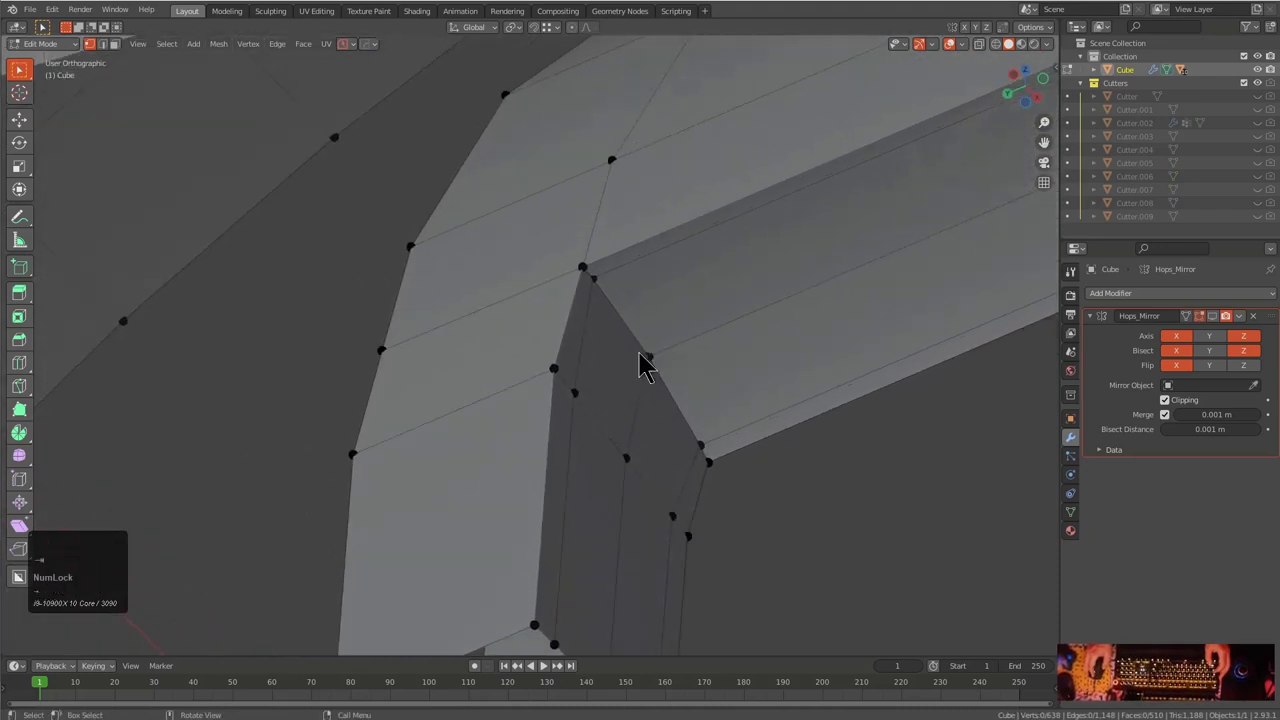
key(ctrl+1)
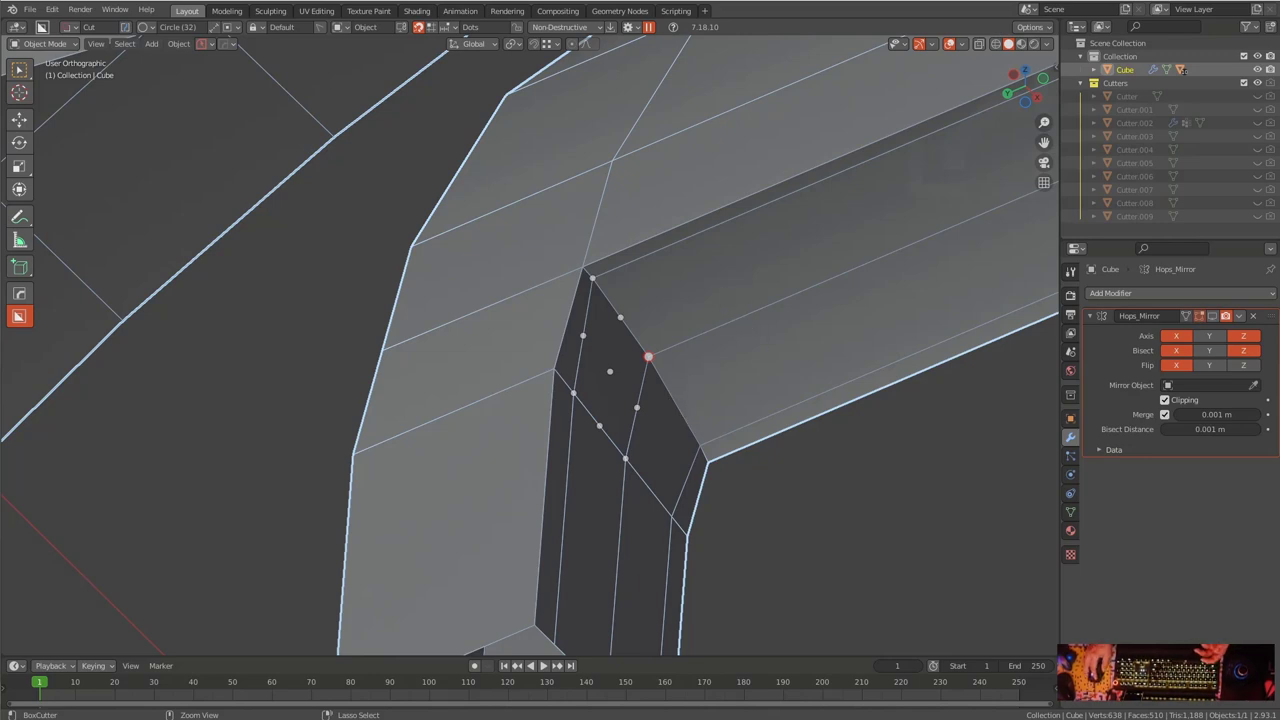
click(648, 356)
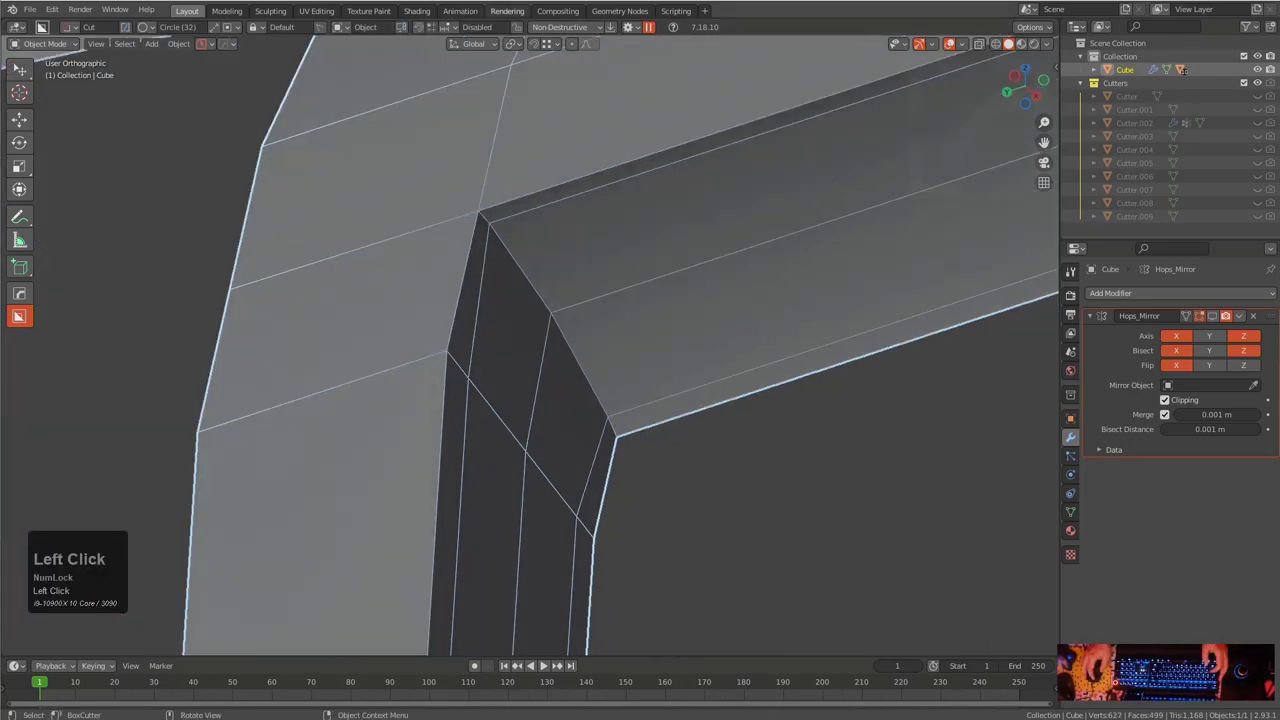
middle_drag(651, 163, 440, 305)
key(Tab)
Knife a straight angle-constrained line from the tab beside the groove across the cylinder's full width
shift+middle_drag(525, 357, 562, 283)
scroll(562, 283, down, 6)
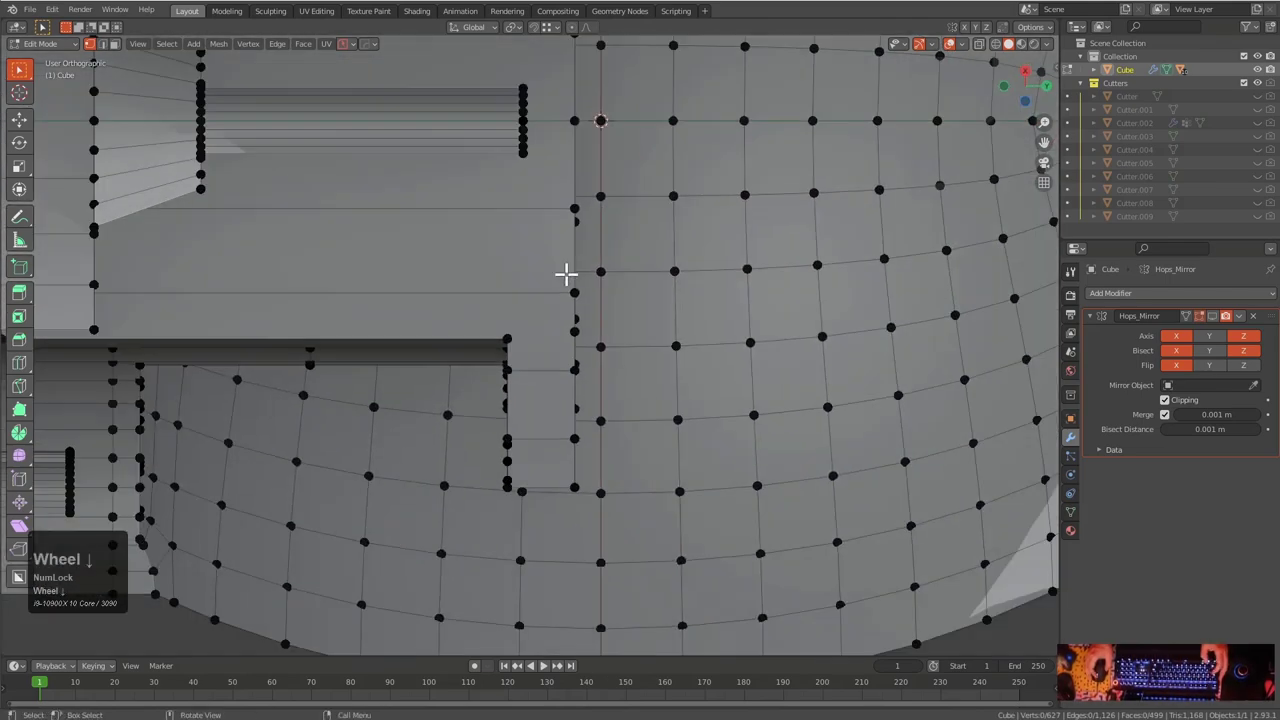
key(alt+a)
key(k)
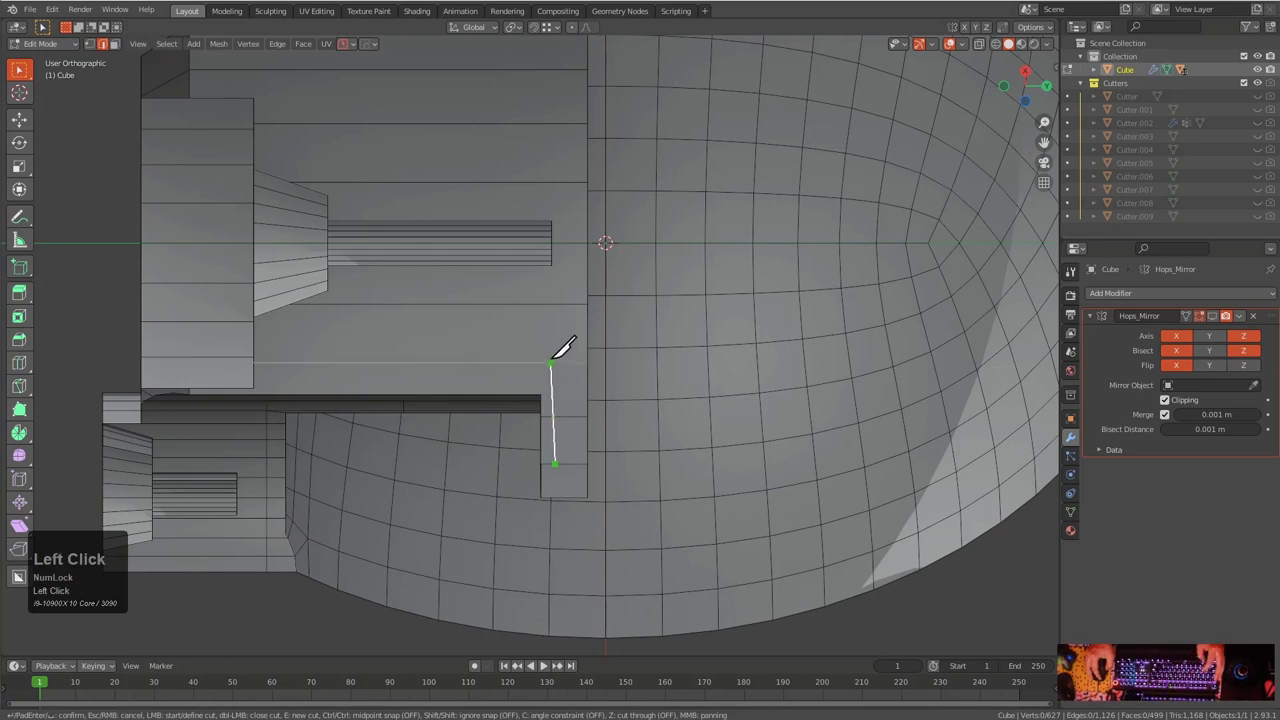
shift+scroll(572, 122, down, 3)
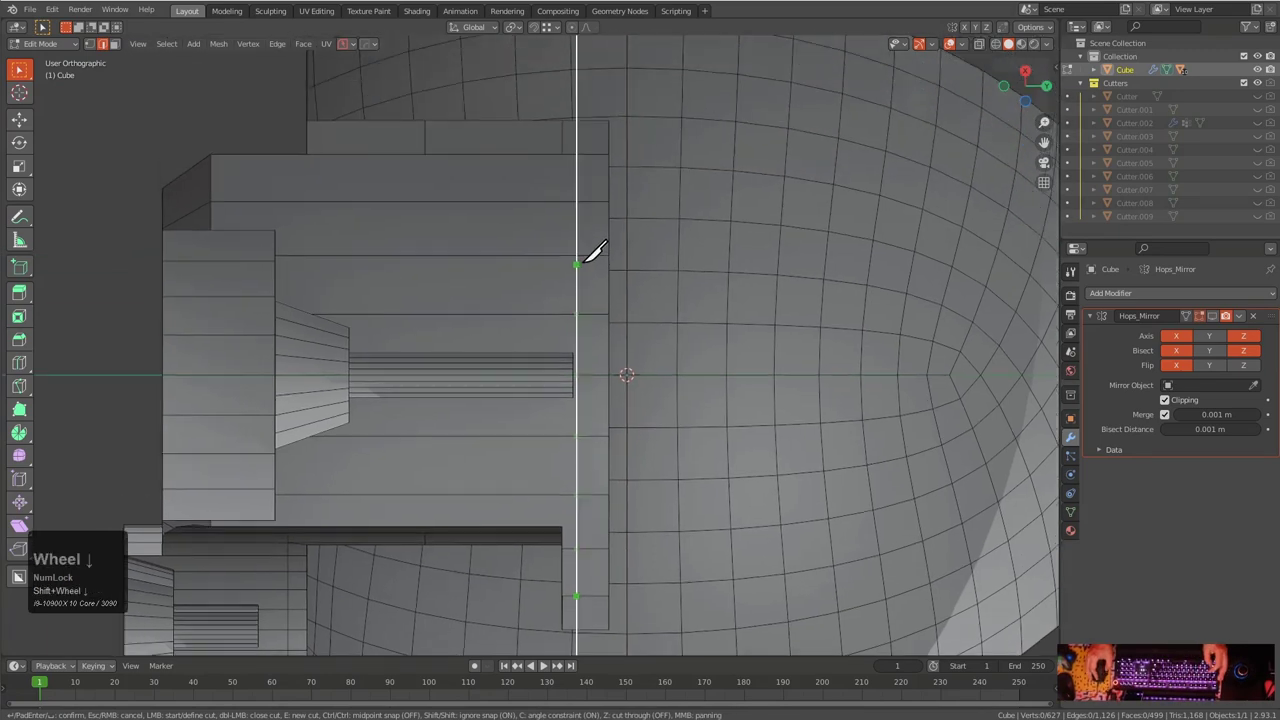
key(KP_Enter)
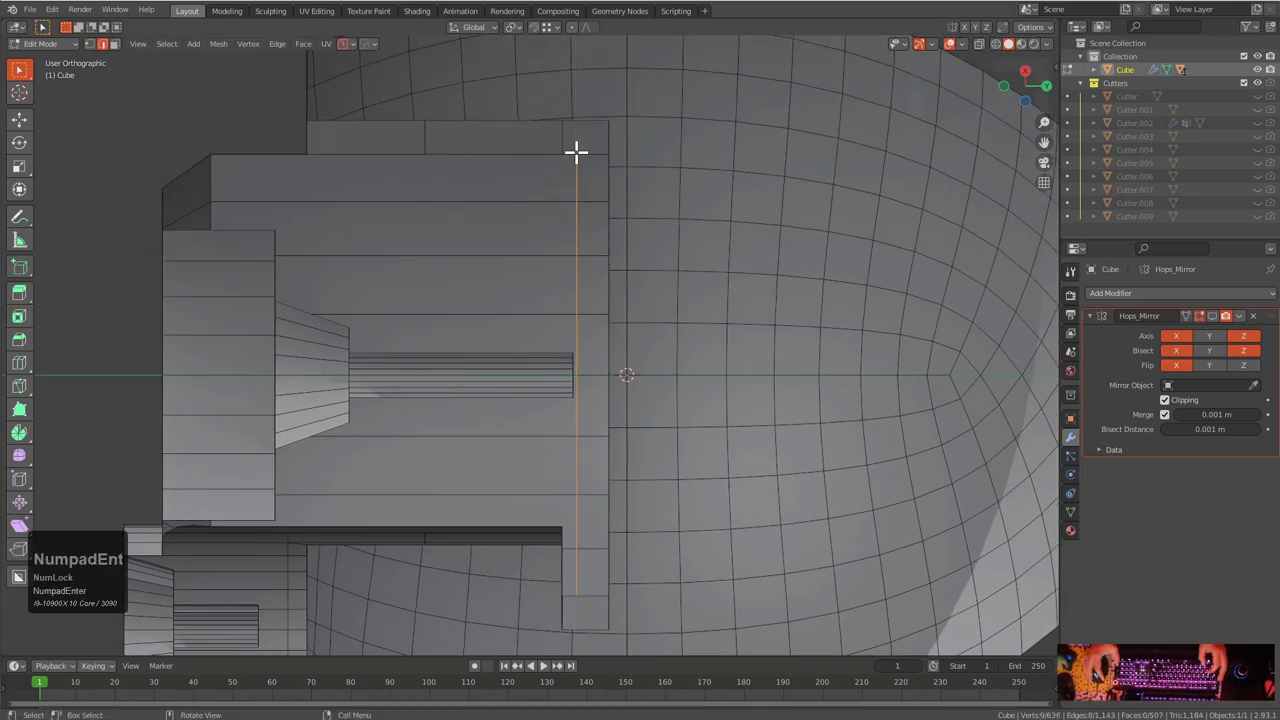
Subdivide the knifed line's segment beside the groove together with the strip's far end edge to run a new edge along the strip
middle_drag(681, 170, 609, 286)
key(1)
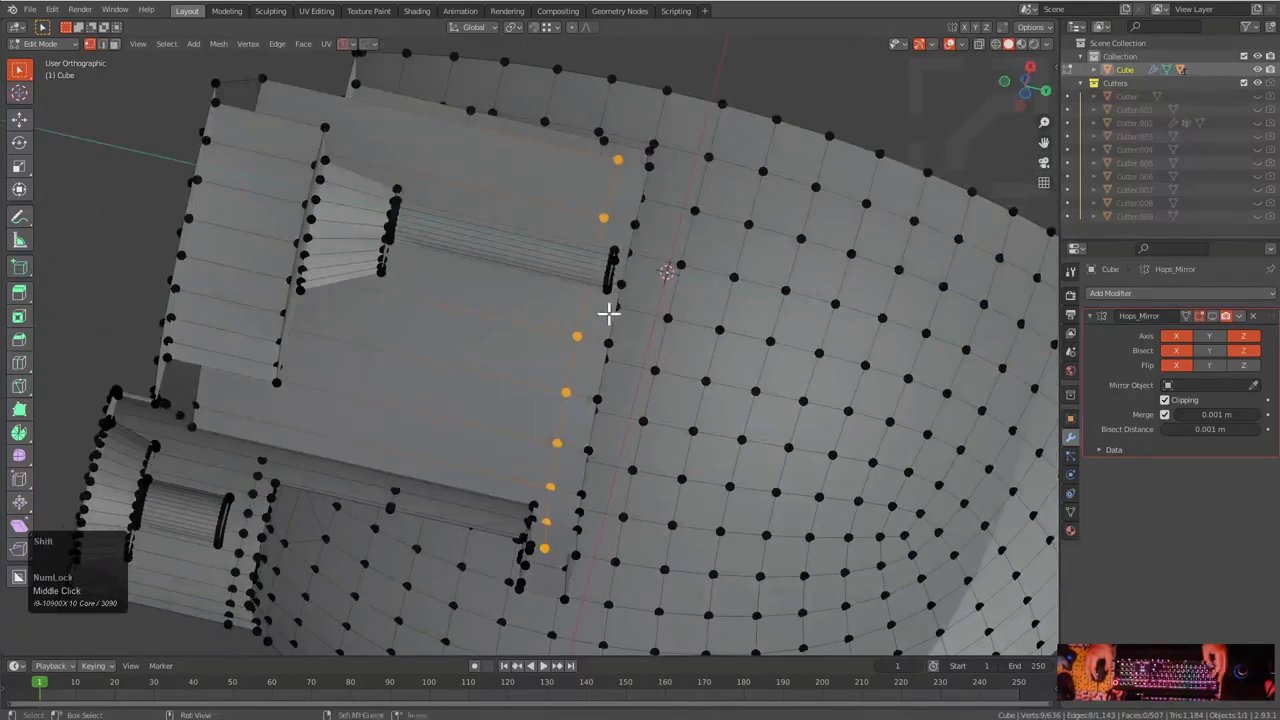
scroll(600, 250, up, 3)
scroll(595, 217, up, 3)
key(1)
shift+middle_drag(491, 326, 637, 323)
key(2)
scroll(635, 318, down, 1)
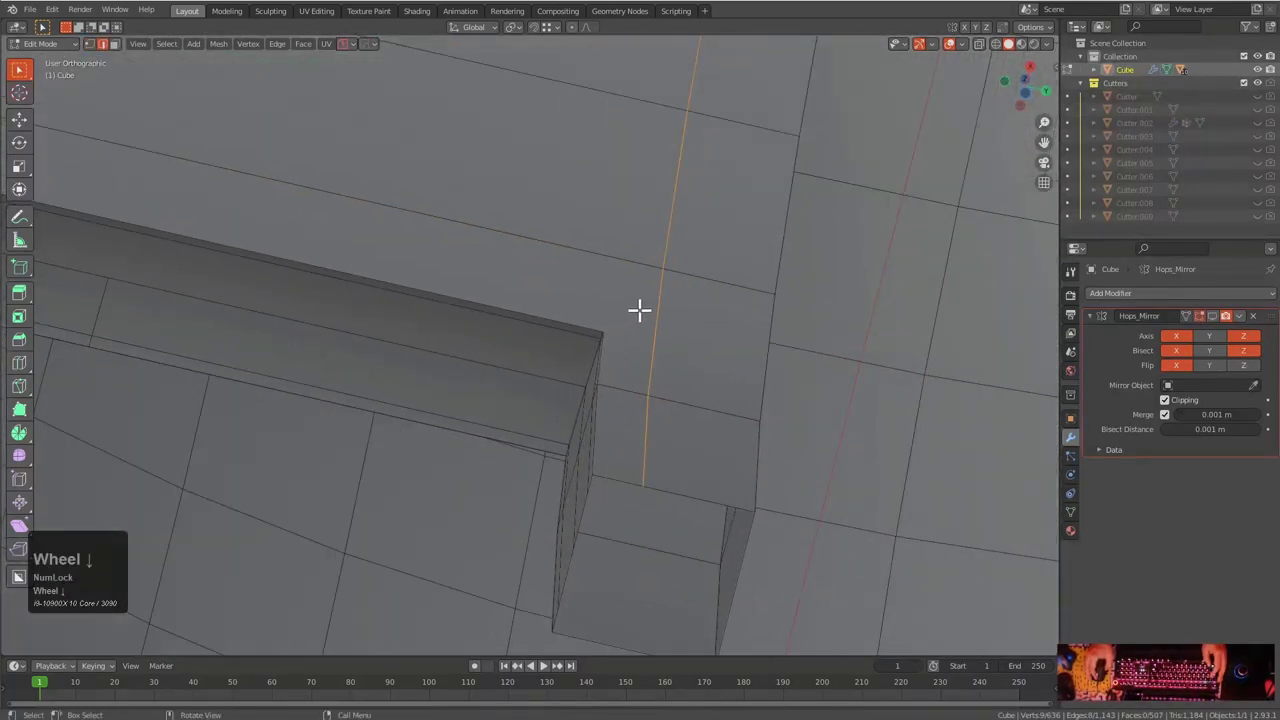
click(637, 313)
scroll(425, 282, down, 4)
shift+middle_drag(425, 282, 661, 336)
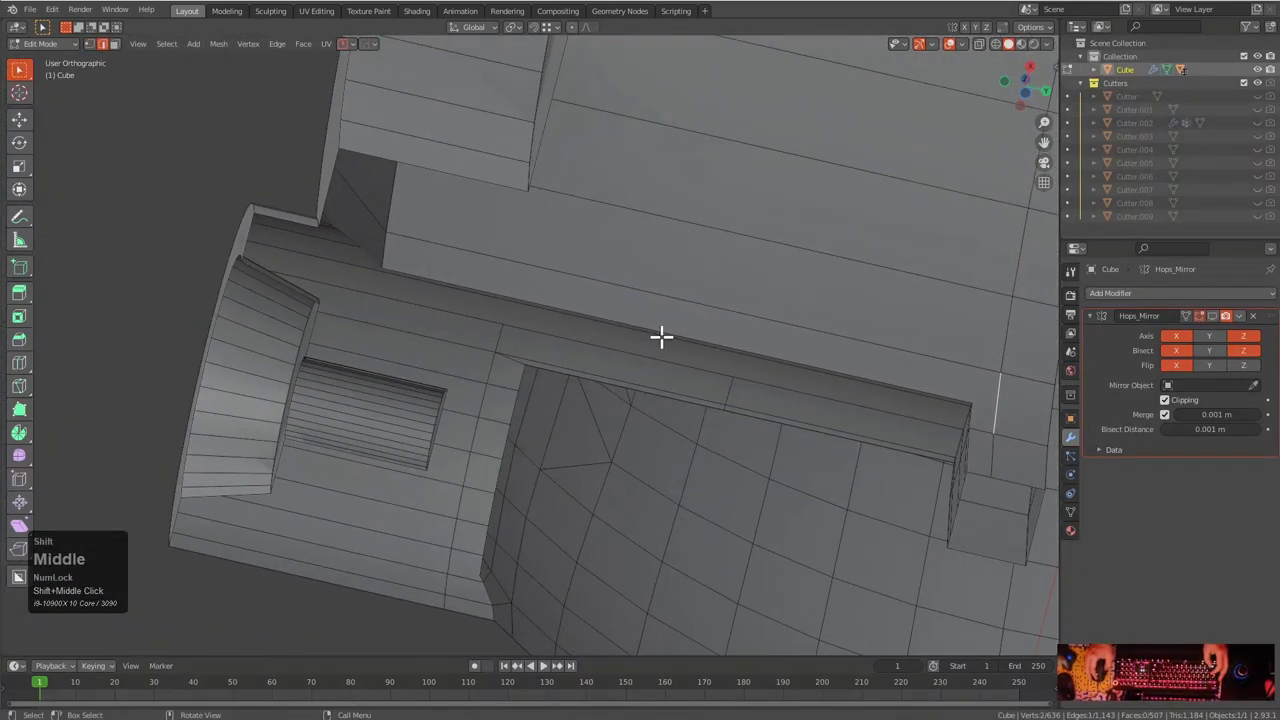
right_click(396, 247)
click(352, 301)
Slide the new edge's far end vertex on the strip towards the groove's edge
shift+middle_drag(697, 339, 613, 310)
scroll(613, 310, up, 1)
key(1)
click(246, 204)
key(g)
key(g)
click(242, 215)
Move the whole knifed line across the cylinder along Y, close to the groove's end corner
middle_drag(243, 217, 269, 249)
scroll(703, 265, up, 2)
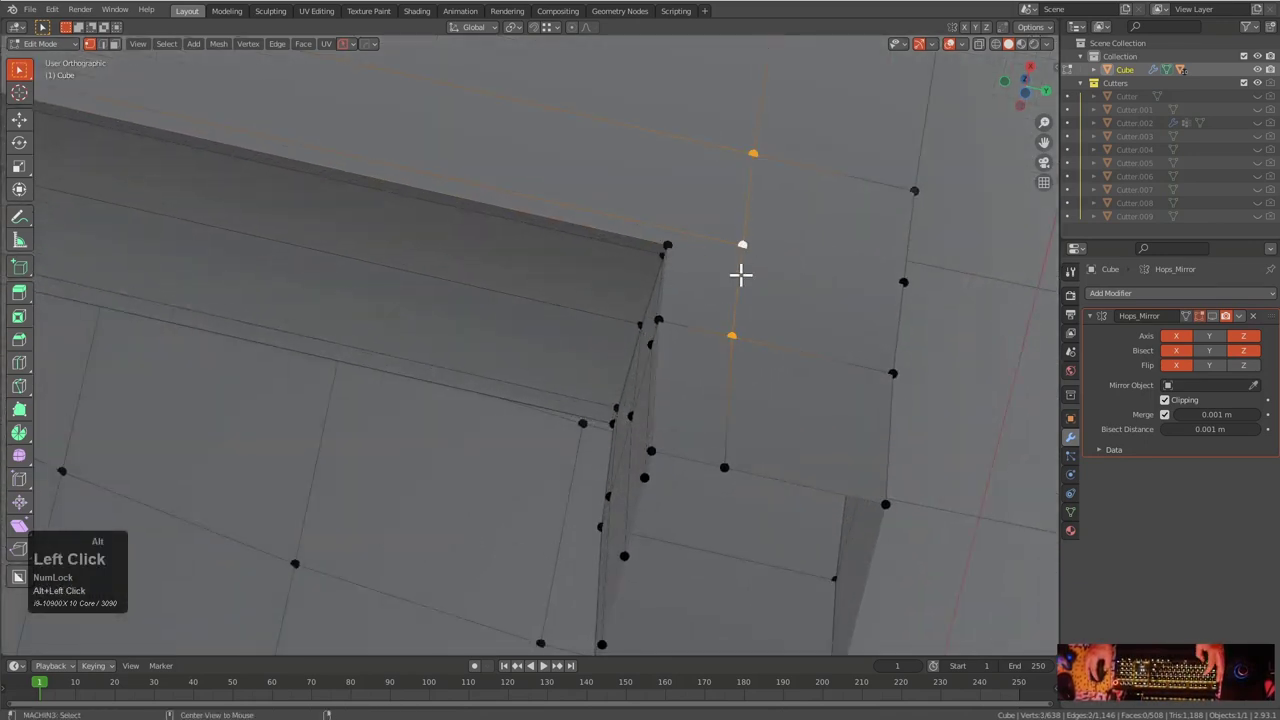
alt+click(733, 403)
scroll(731, 363, down, 3)
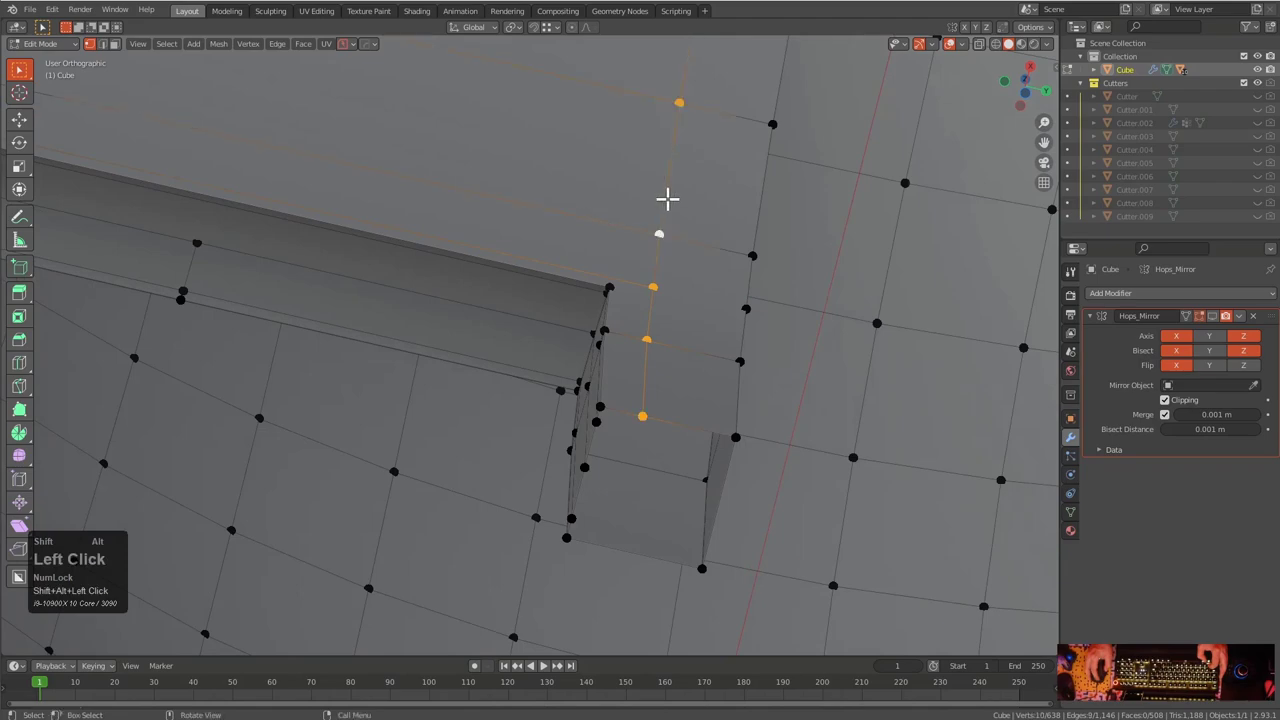
middle_drag(667, 199, 631, 329)
scroll(611, 277, down, 2)
middle_drag(611, 277, 583, 171)
scroll(680, 330, up, 4)
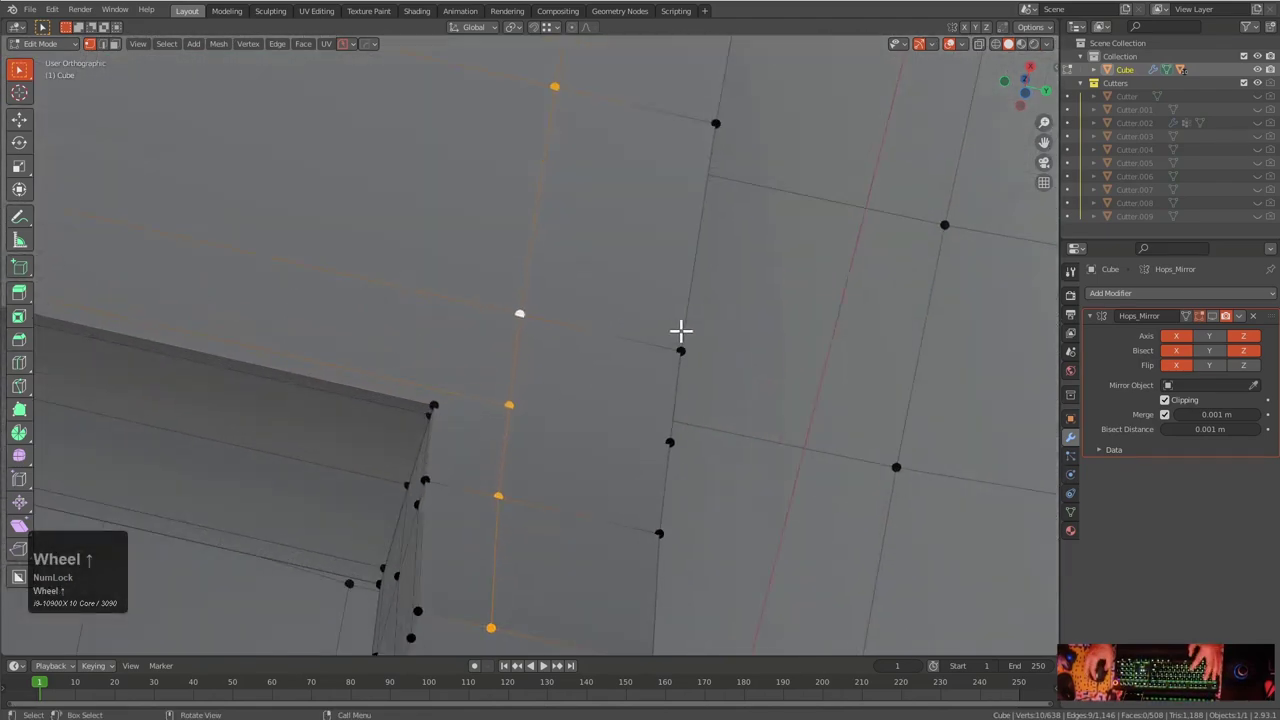
key(g)
key(y)
click(632, 300)
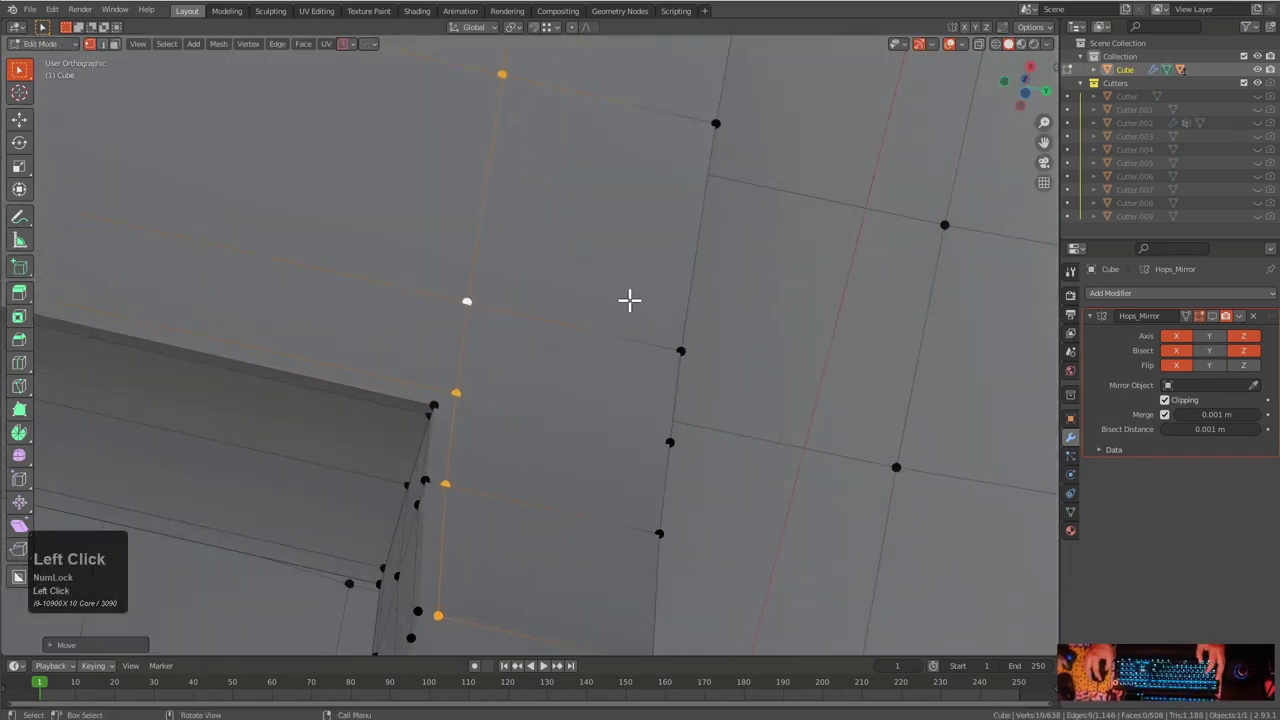
Connect the groove's end corner vertex to the neighbouring vertex on the moved line
click(456, 391)
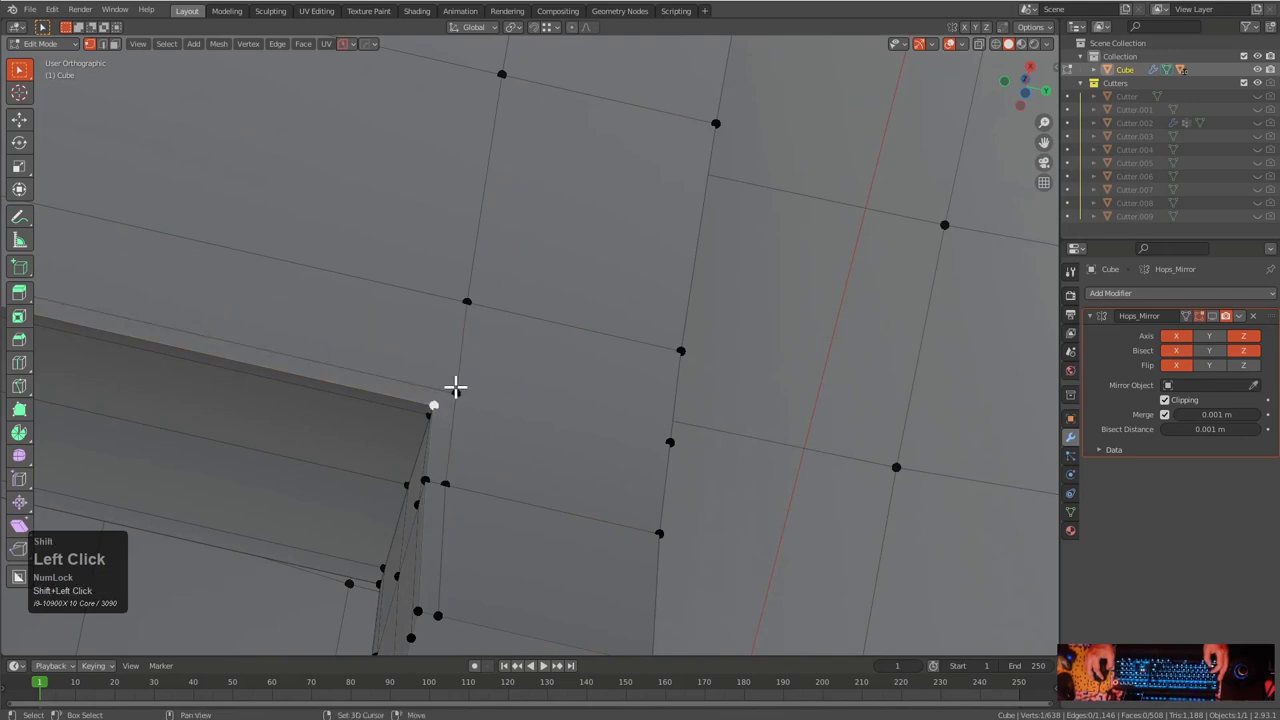
scroll(470, 390, down, 1)
middle_drag(486, 391, 563, 397)
scroll(575, 386, up, 2)
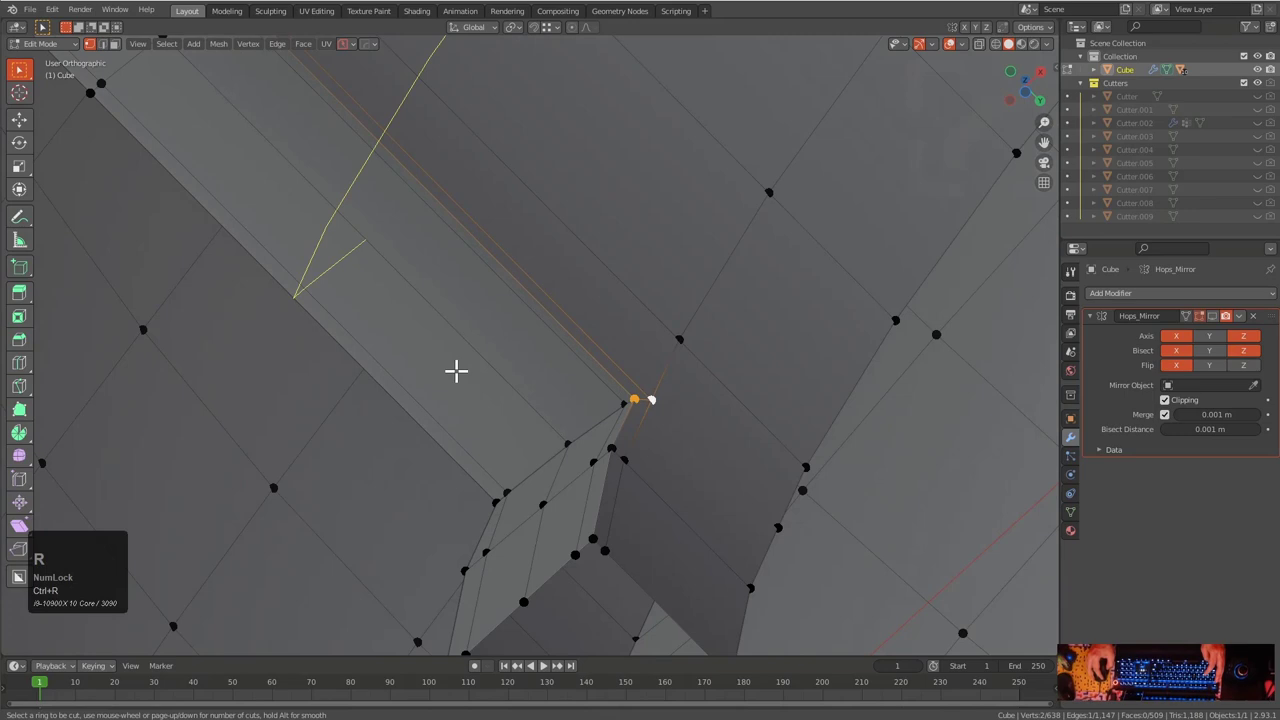
Add one edge loop across the groove near its end wall and another across the cylinder surface beside it
click(456, 370)
click(688, 507)
scroll(622, 436, up, 1)
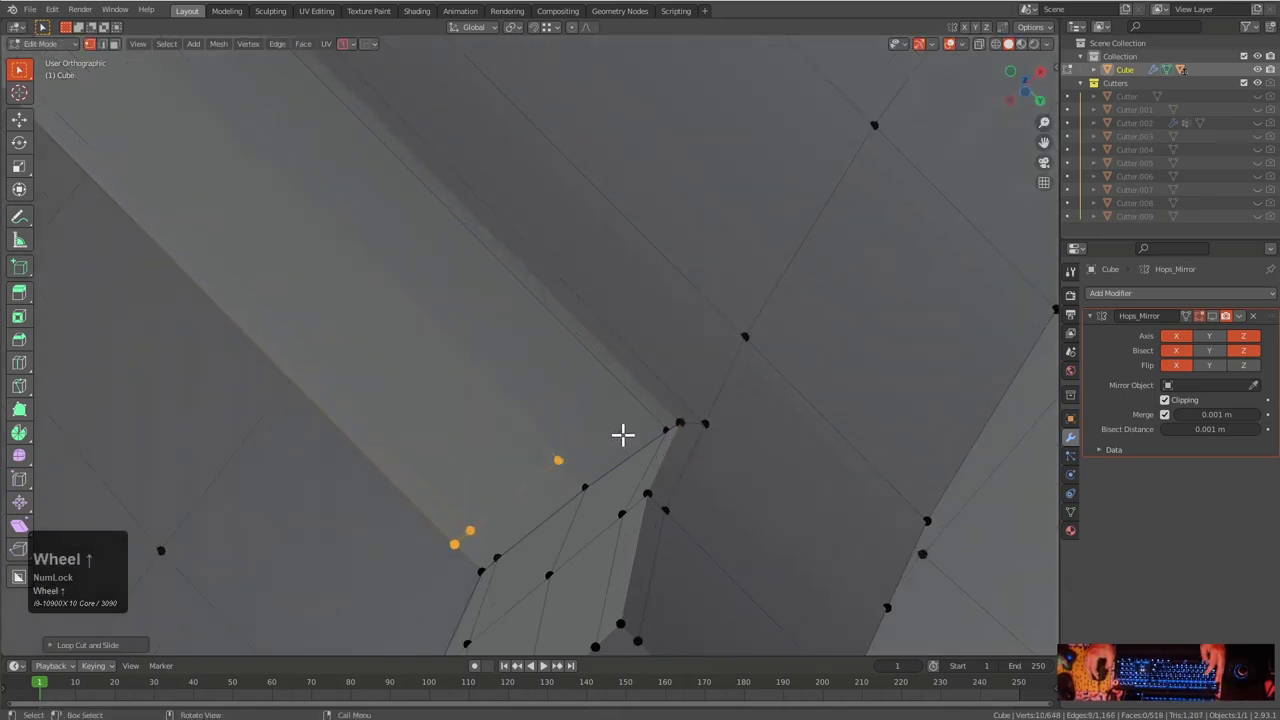
scroll(645, 217, down, 3)
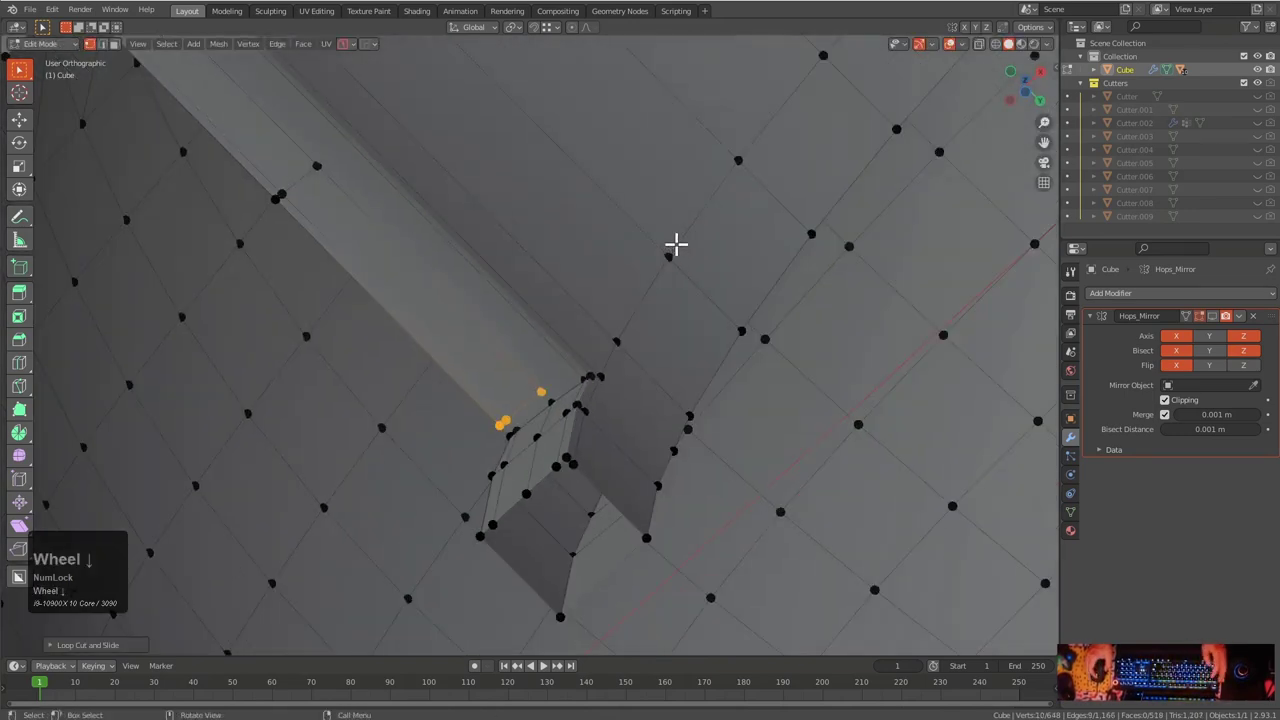
key(ctrl+r)
click(611, 256)
click(734, 400)
Slide the cylinder loop's end vertex into line with the groove's loop and connect the two loops at the groove's edge
scroll(660, 289, up, 6)
key(g)
key(g)
click(686, 207)
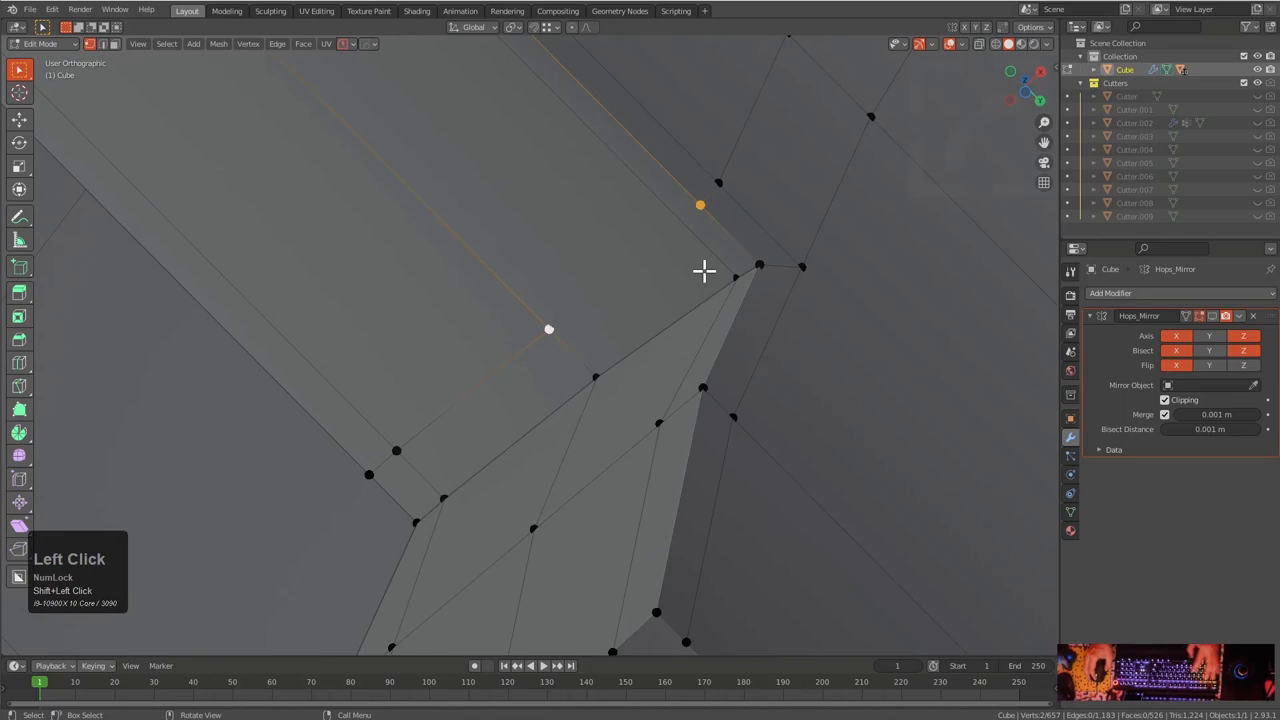
scroll(630, 287, down, 1)
Edge-slide the joined loop closer to the groove's end corner
alt+click(620, 289)
key(g)
key(g)
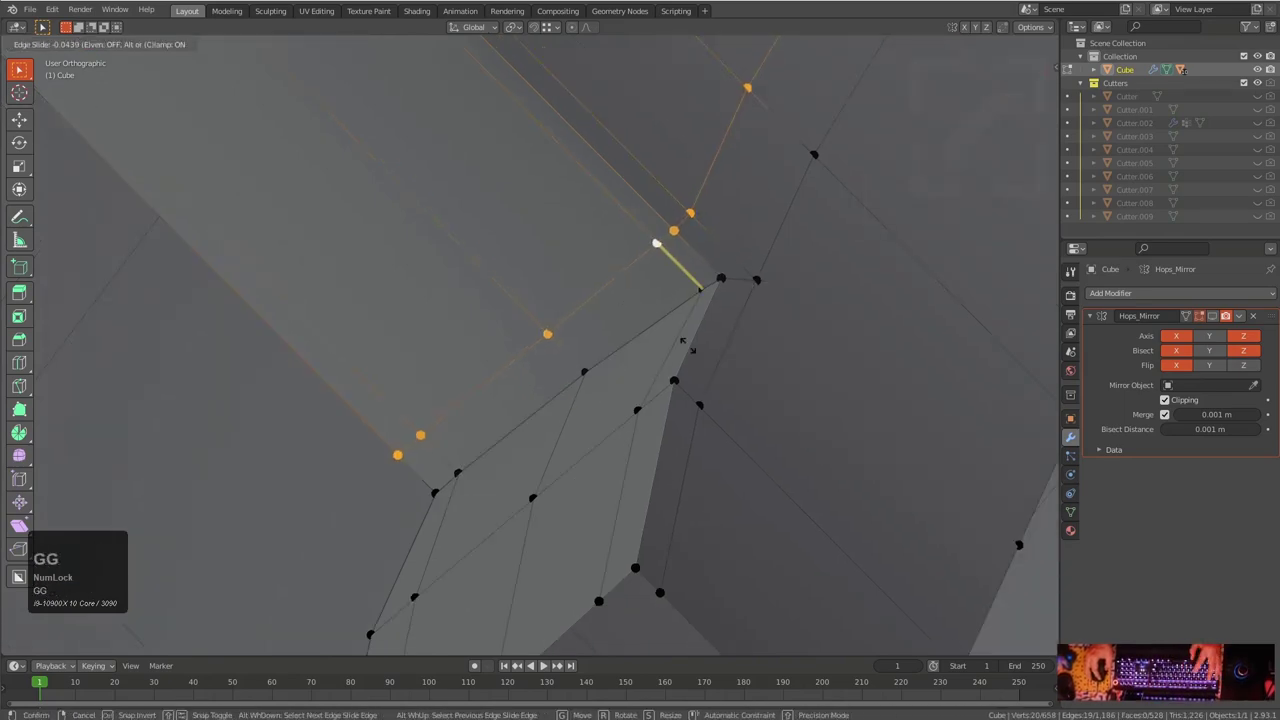
click(838, 435)
Return to Object Mode, add a Subdivision modifier at viewport level 3 and open the HOps Helper to check the smoothing
key(Tab)
scroll(650, 302, down, 2)
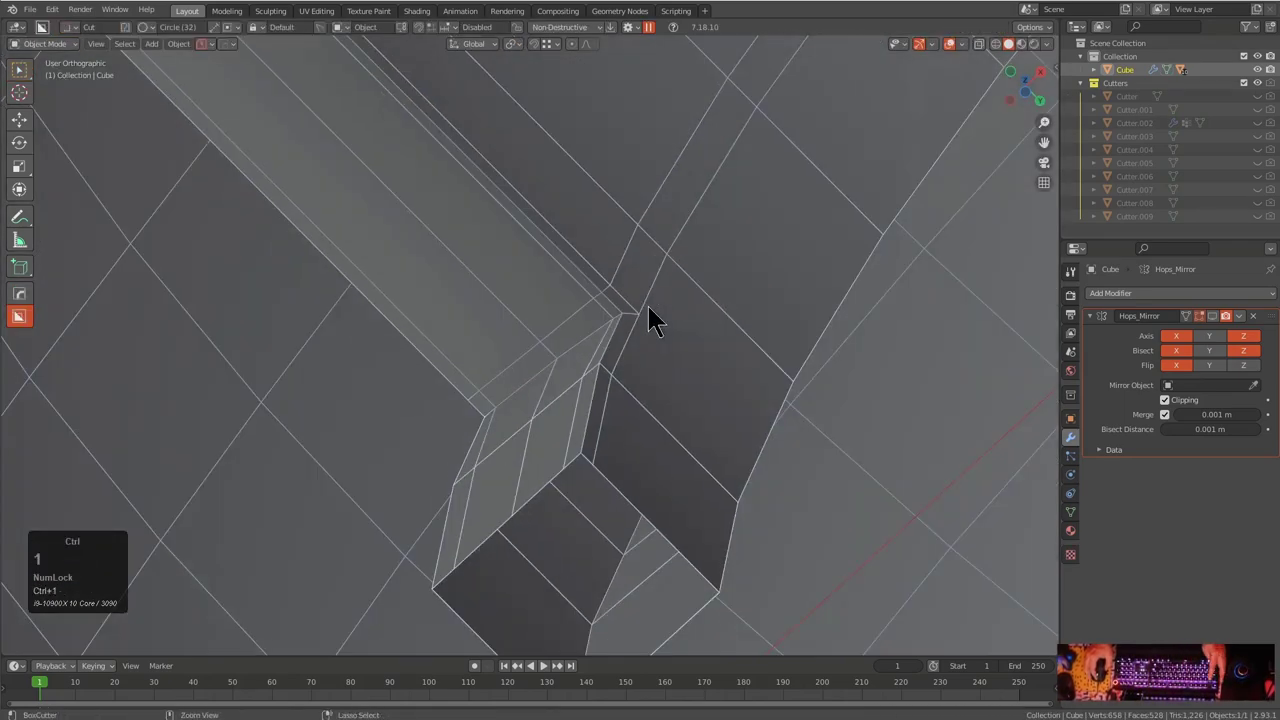
key(ctrl+1)
key(ctrl+3)
key(ctrl+grave)
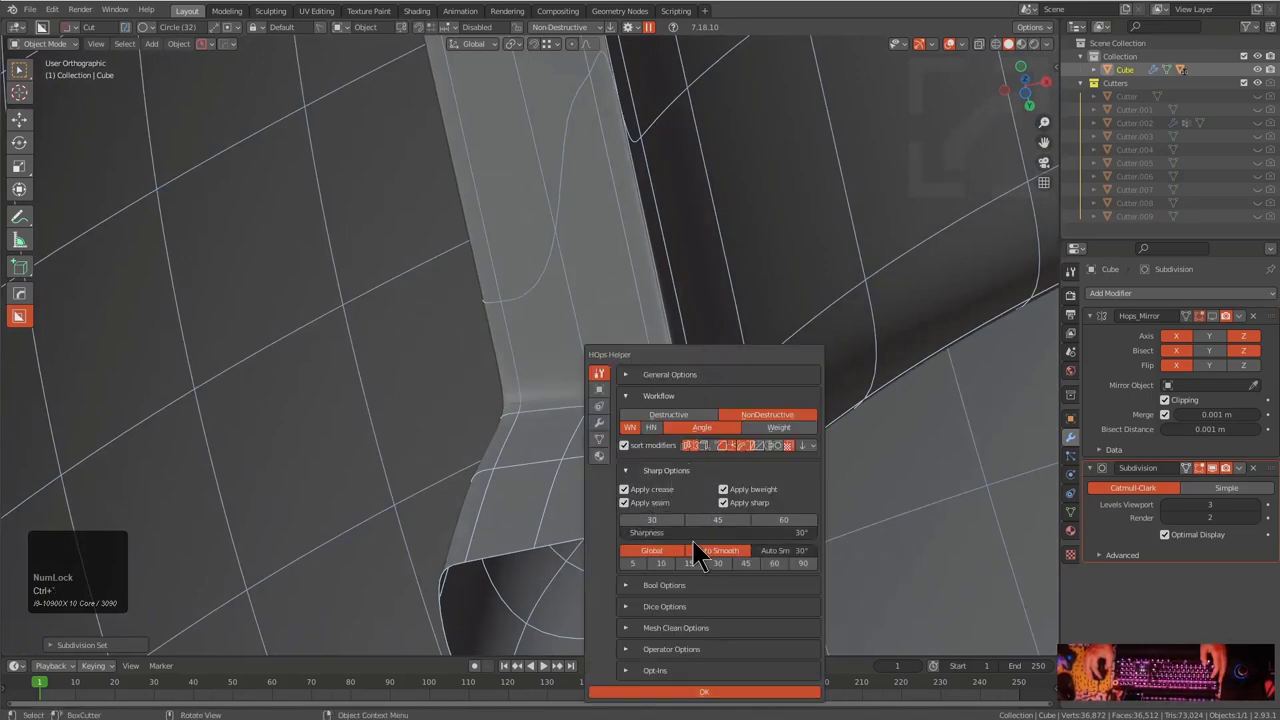
middle_drag(586, 423, 545, 352)
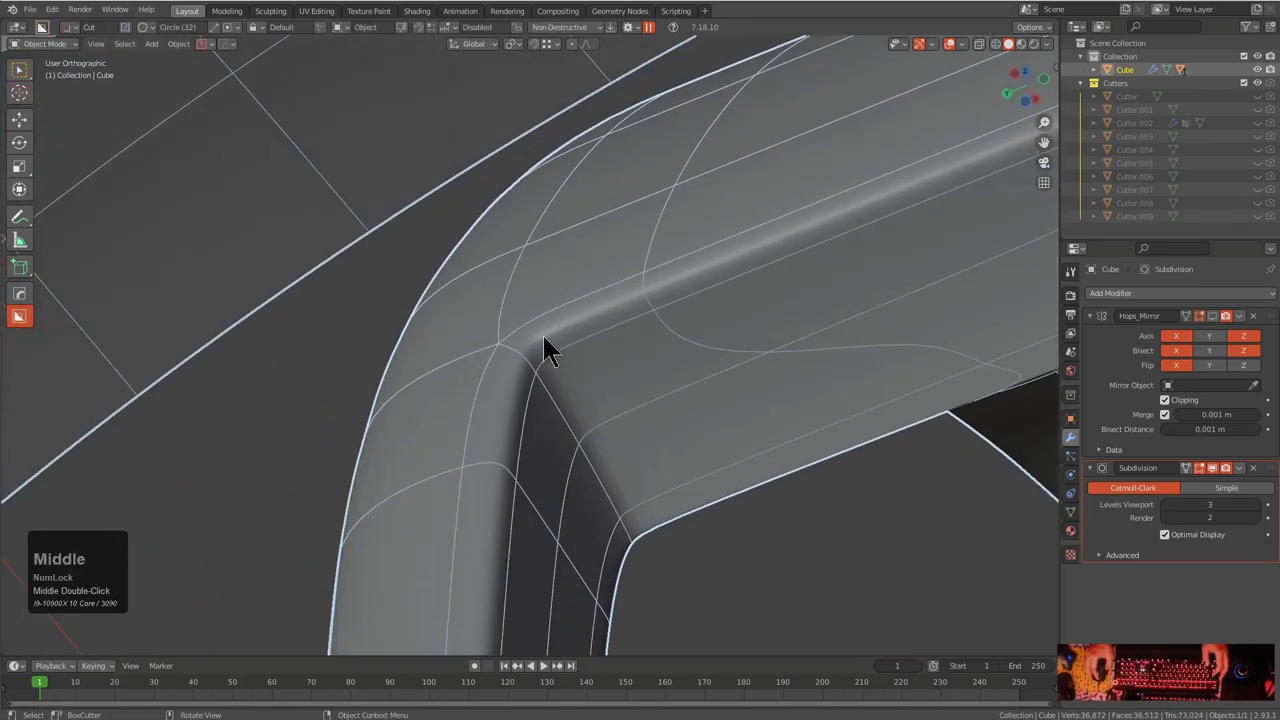
key(Tab)
key(Tab)
middle_drag(524, 331, 568, 368)
Bevel the arch's outer and inner rim edges with two segments, adjusting the bevel profile, and clear the selection
key(Tab)
scroll(568, 368, down, 1)
key(2)
click(480, 322)
shift+middle_drag(480, 320, 577, 268)
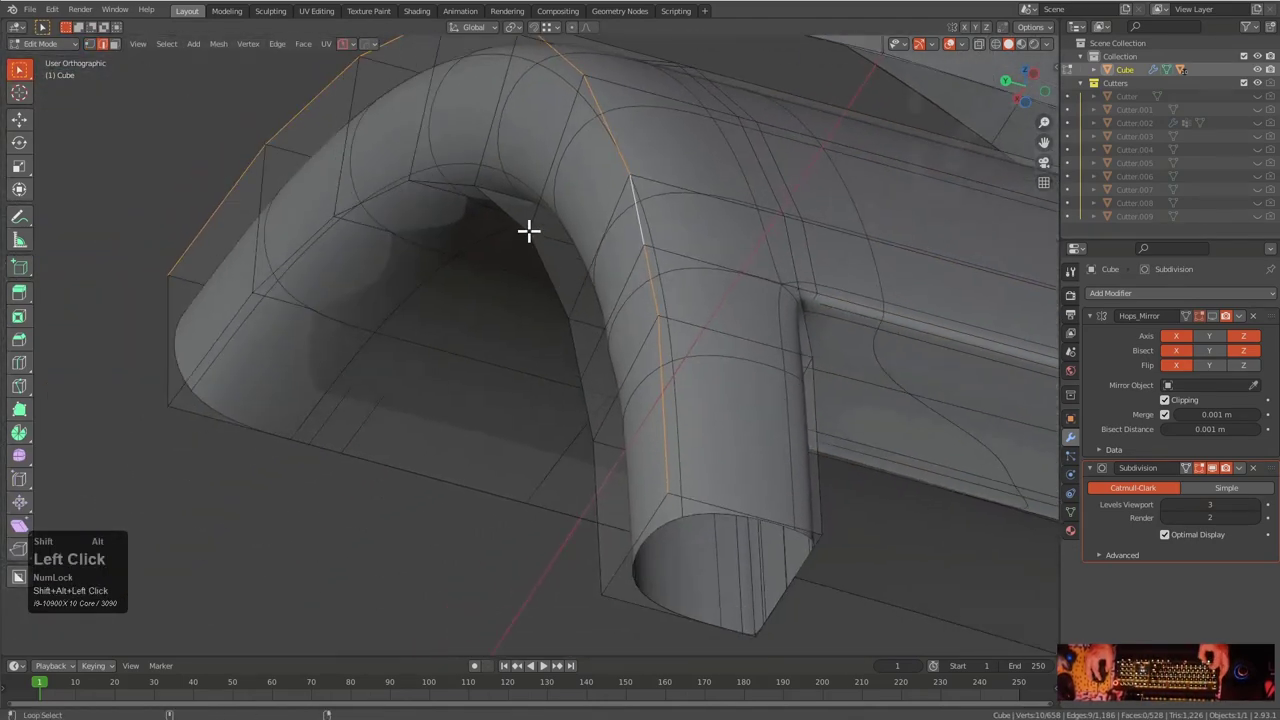
key(ctrl+shift+z)
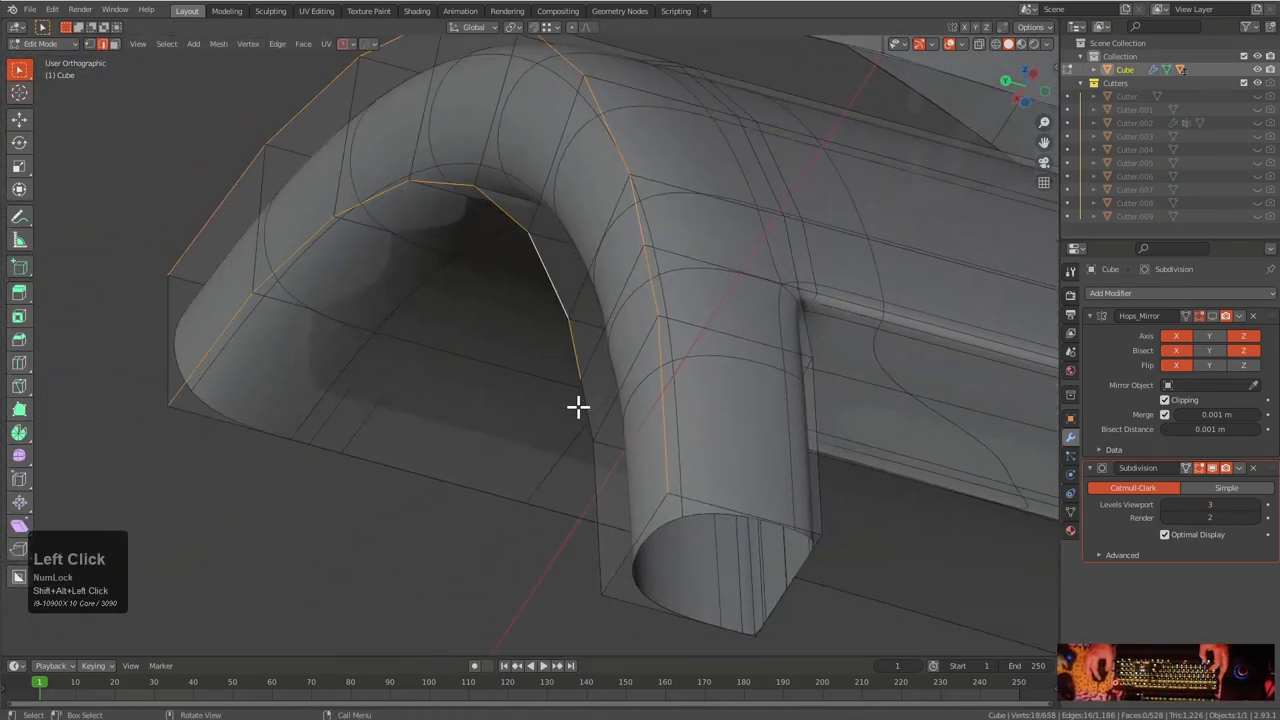
scroll(694, 365, up, 2)
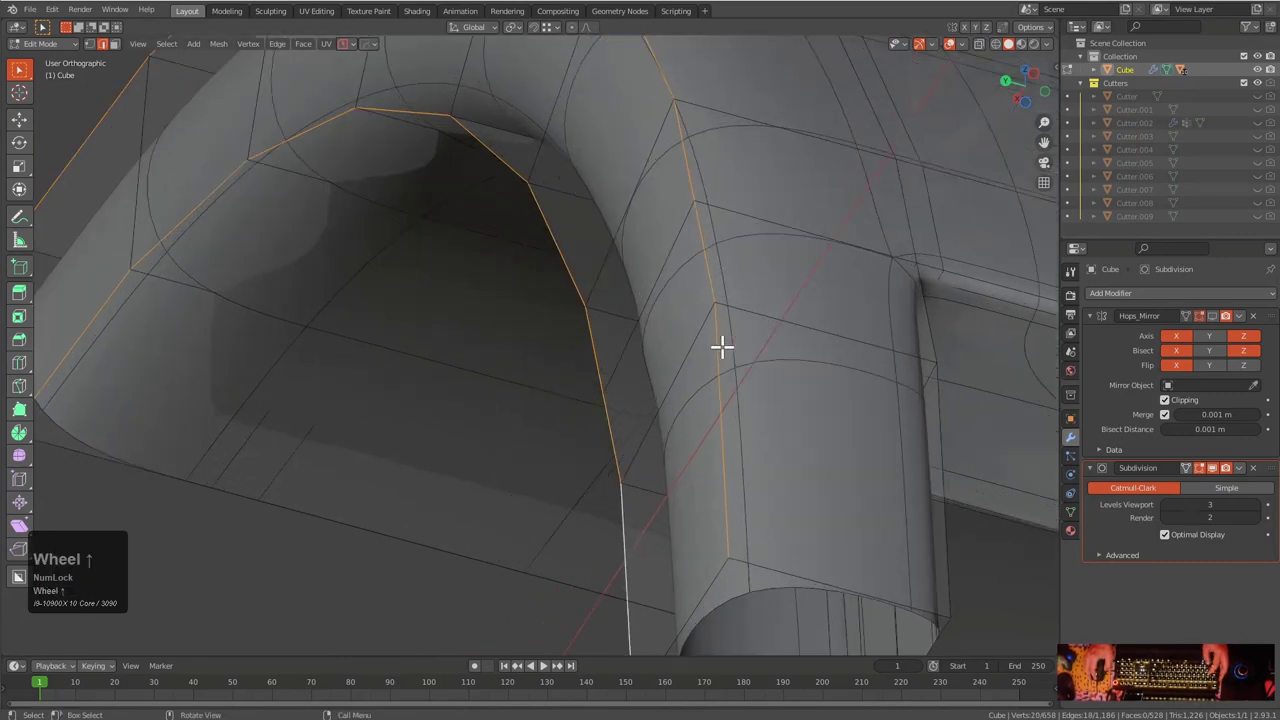
key(ctrl+b)
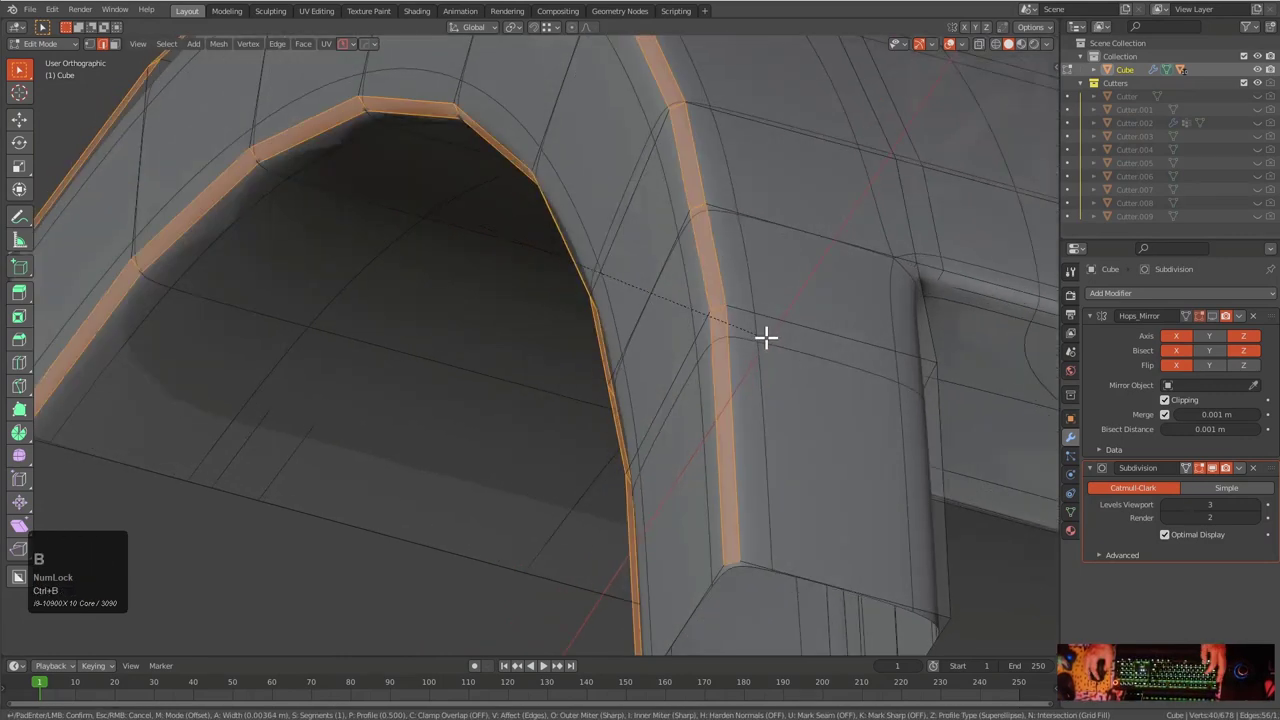
scroll(774, 342, up, 2)
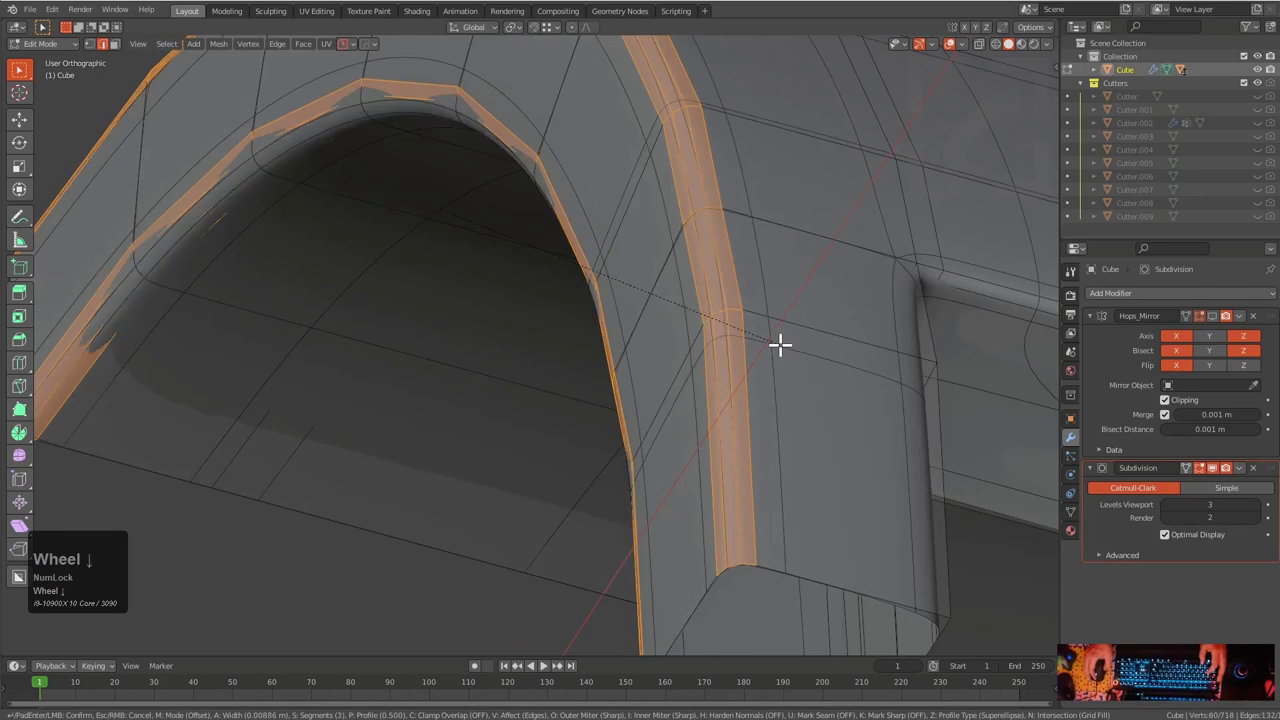
scroll(780, 344, down, 1)
key(p)
click(874, 367)
middle_drag(749, 300, 556, 188)
key(grave)
key(alt+a)
Examine the subdivided surface around the groove's end corner in Edit Mode, Object Mode and X-ray
middle_drag(523, 236, 591, 385)
scroll(616, 302, down, 1)
key(1)
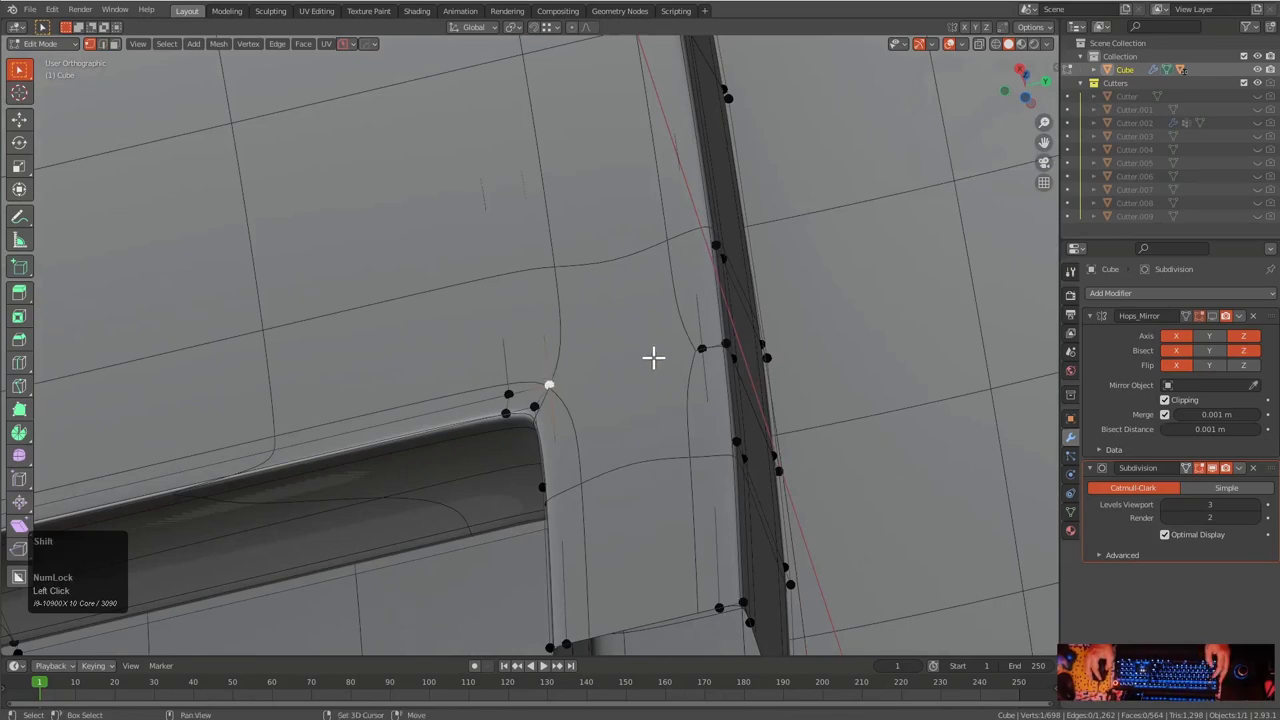
scroll(597, 343, down, 1)
middle_drag(597, 343, 574, 289)
key(Tab)
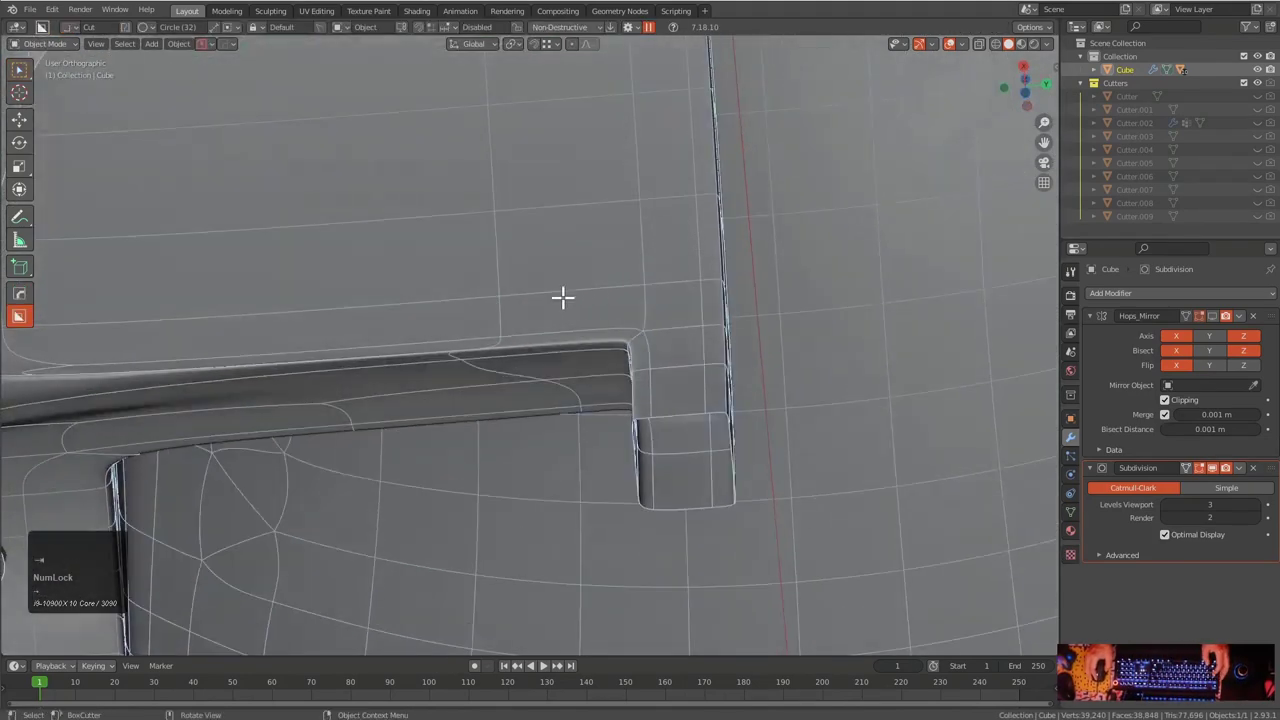
key(Tab)
scroll(528, 344, up, 3)
alt+middle_drag(417, 380, 636, 340)
scroll(410, 352, down, 2)
key(alt+z)
scroll(580, 346, down, 1)
key(alt+z)
Turn off the Subdivision modifier's Edit Mode display and add an edge loop across the cylinder surface above the groove
click(1199, 468)
scroll(654, 300, down, 1)
key(ctrl+r)
click(618, 358)
right_click(591, 357)
scroll(602, 241, up, 2)
scroll(602, 241, up, 3)
Move the new loop along Y into line with the groove's middle cross edge and connect its end vertex to it
middle_drag(600, 157, 594, 280)
key(g)
key(y)
ctrl+click(608, 368)
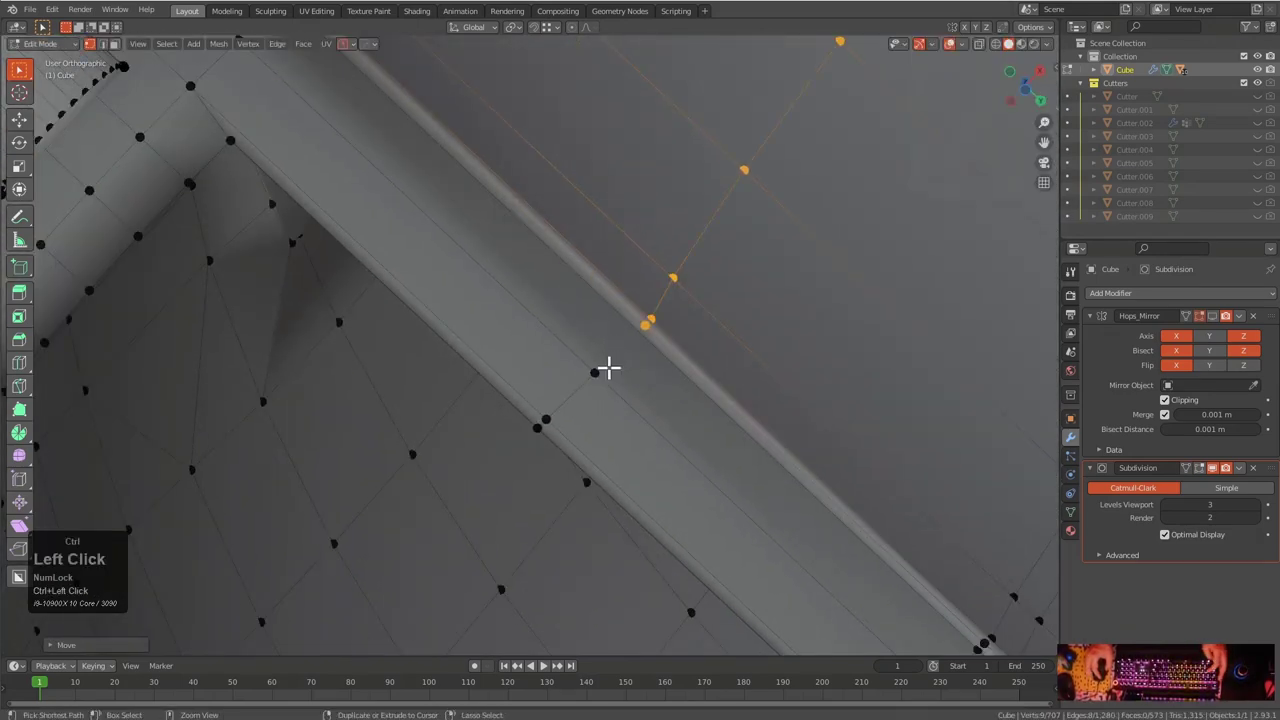
key(ctrl+z)
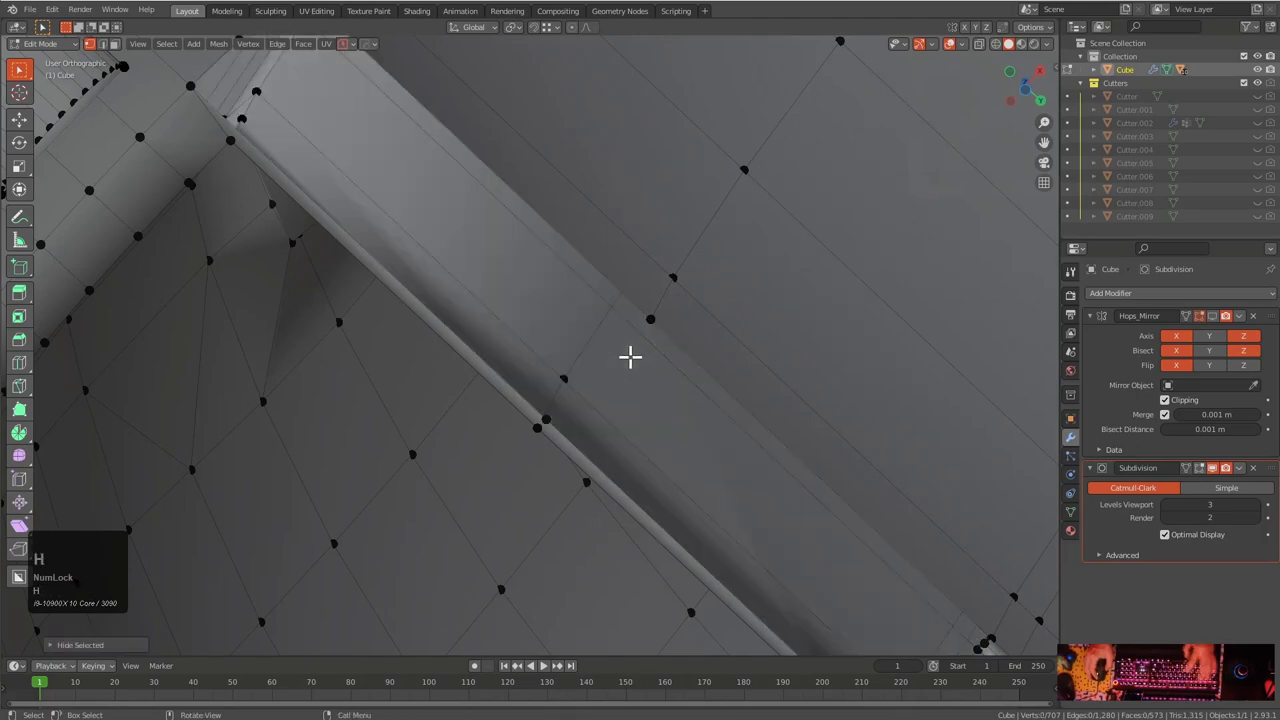
mouse_move(666, 329)
middle_down()
mouse_move(603, 340)
mouse_move(626, 286)
mouse_move(665, 337)
middle_up()
Add another edge loop across the upper cylinder surface, between the middle loop and its wedge-shaped notch
key(ctrl+r)
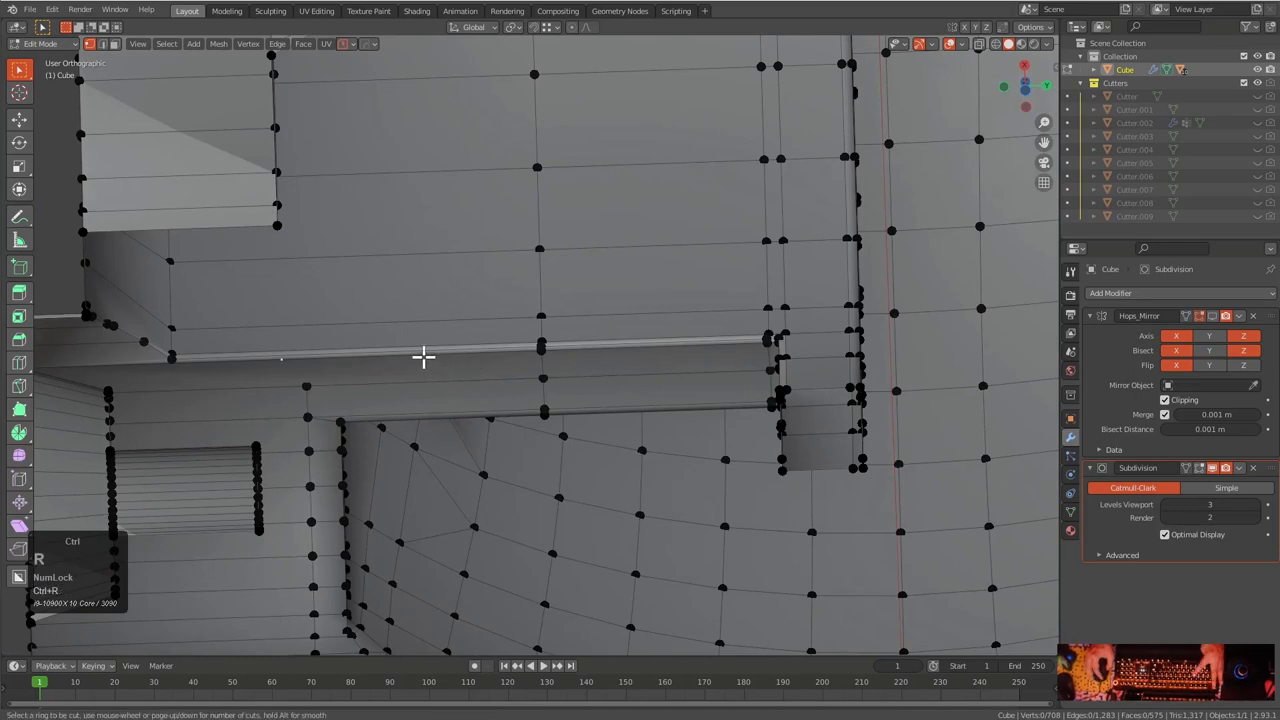
middle_drag(423, 357, 634, 286)
scroll(377, 251, up, 4)
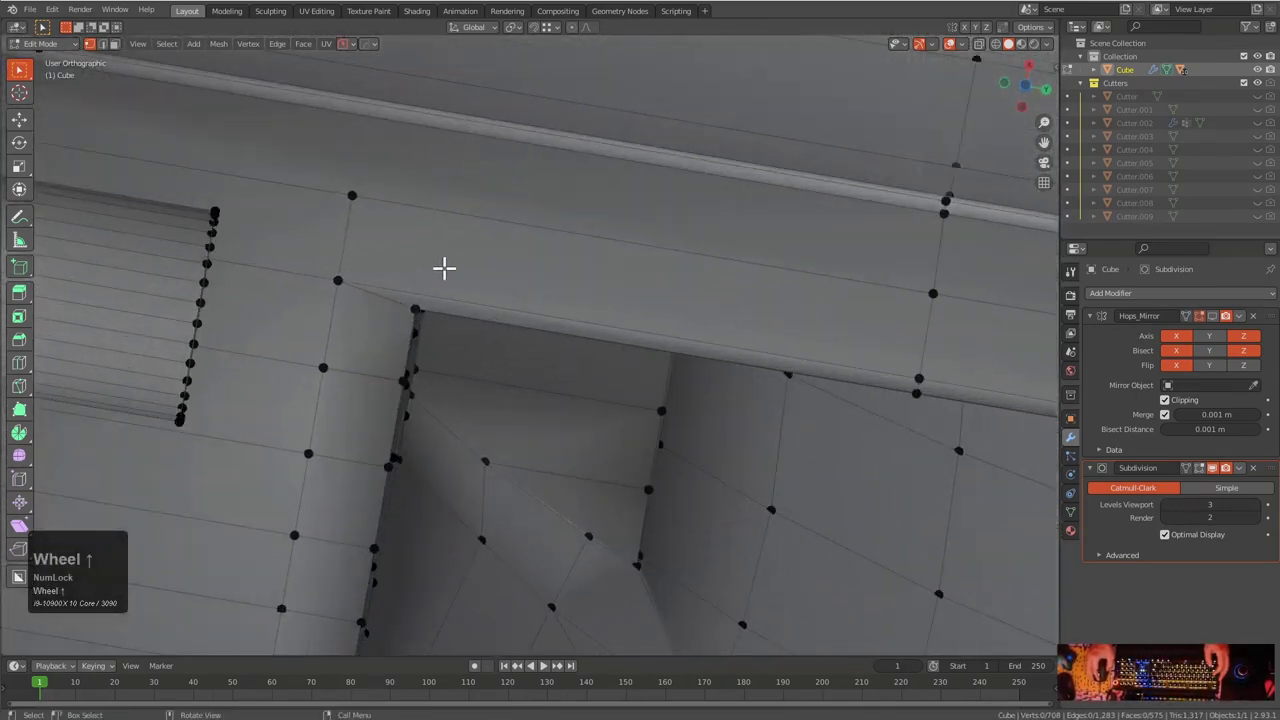
scroll(518, 268, down, 2)
key(ctrl+r)
mouse_move(511, 266)
middle_down()
mouse_move(563, 294)
mouse_move(534, 271)
middle_up()
click(536, 274)
right_click(546, 283)
Move this loop along Y into line with the lower cylinder's edge line and connect its end vertex to that line
key(g)
key(y)
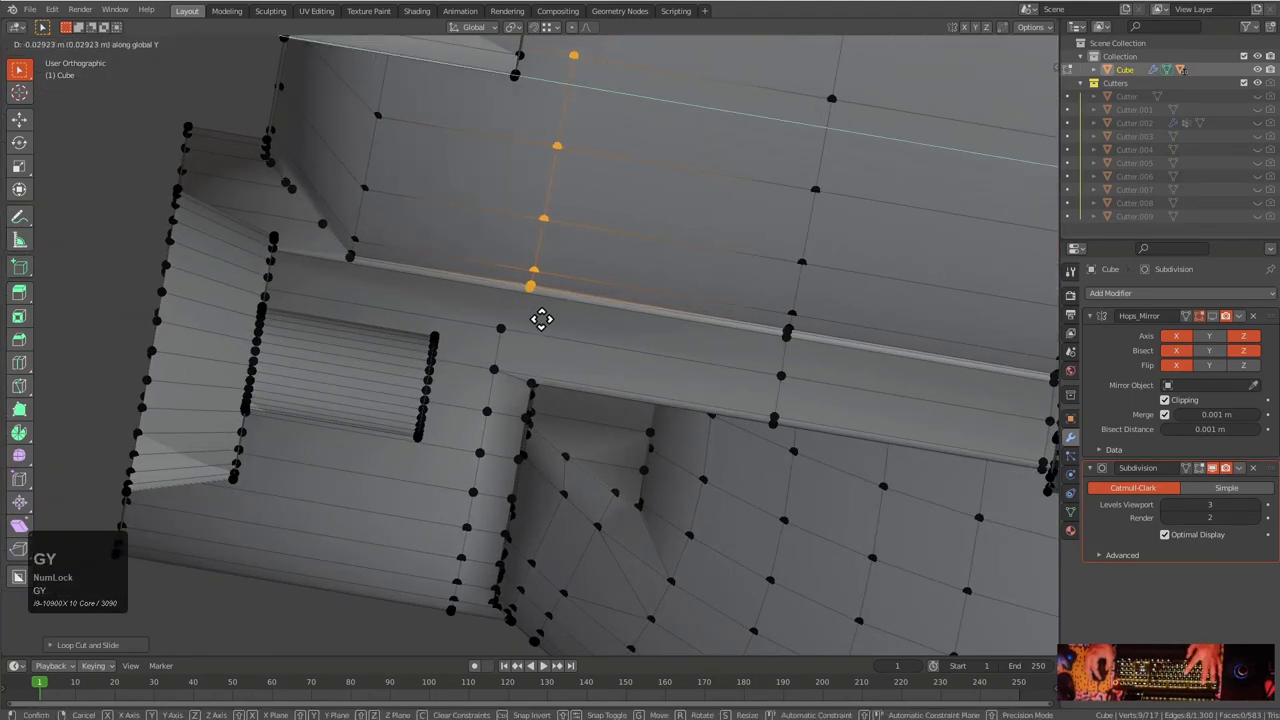
click(509, 320)
scroll(511, 317, up, 4)
click(483, 223)
shift+click(473, 304)
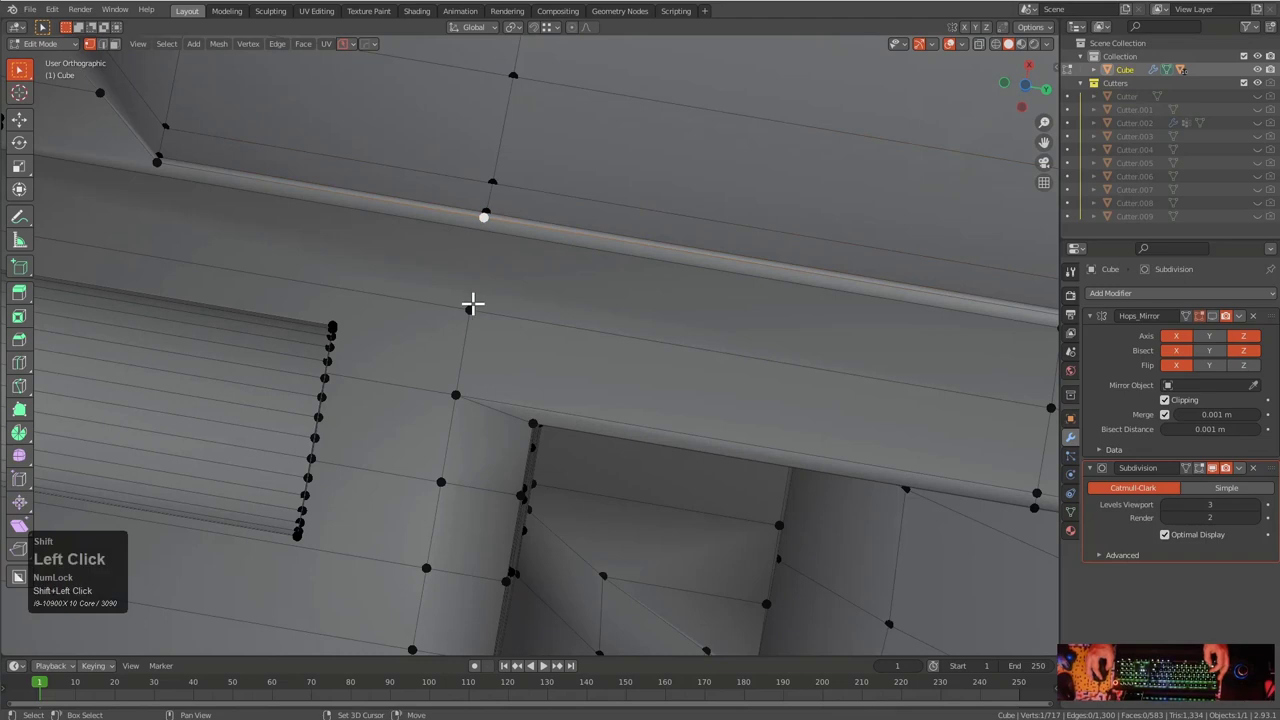
Add an edge loop around the lower cylinder beside the notch's tip and connect its end vertex to the tip
middle_drag(483, 297, 669, 400)
key(ctrl+r)
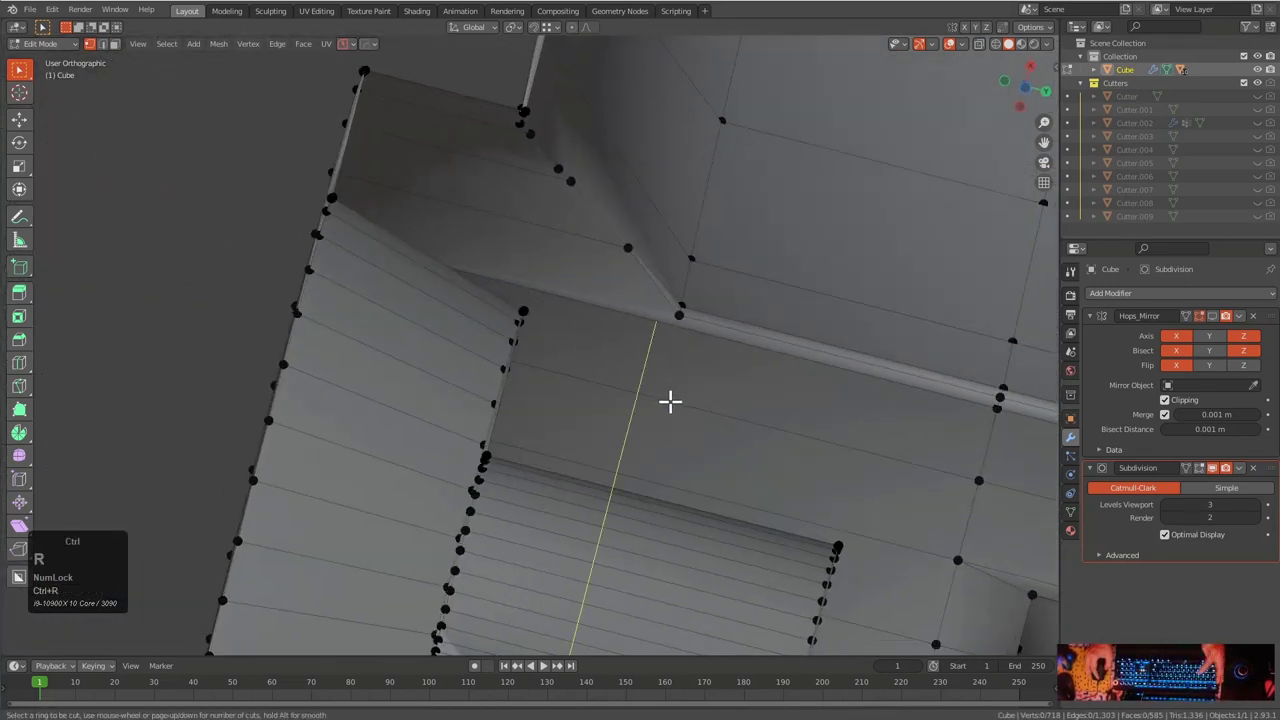
right_click(670, 400)
key(g)
ctrl+click(680, 322)
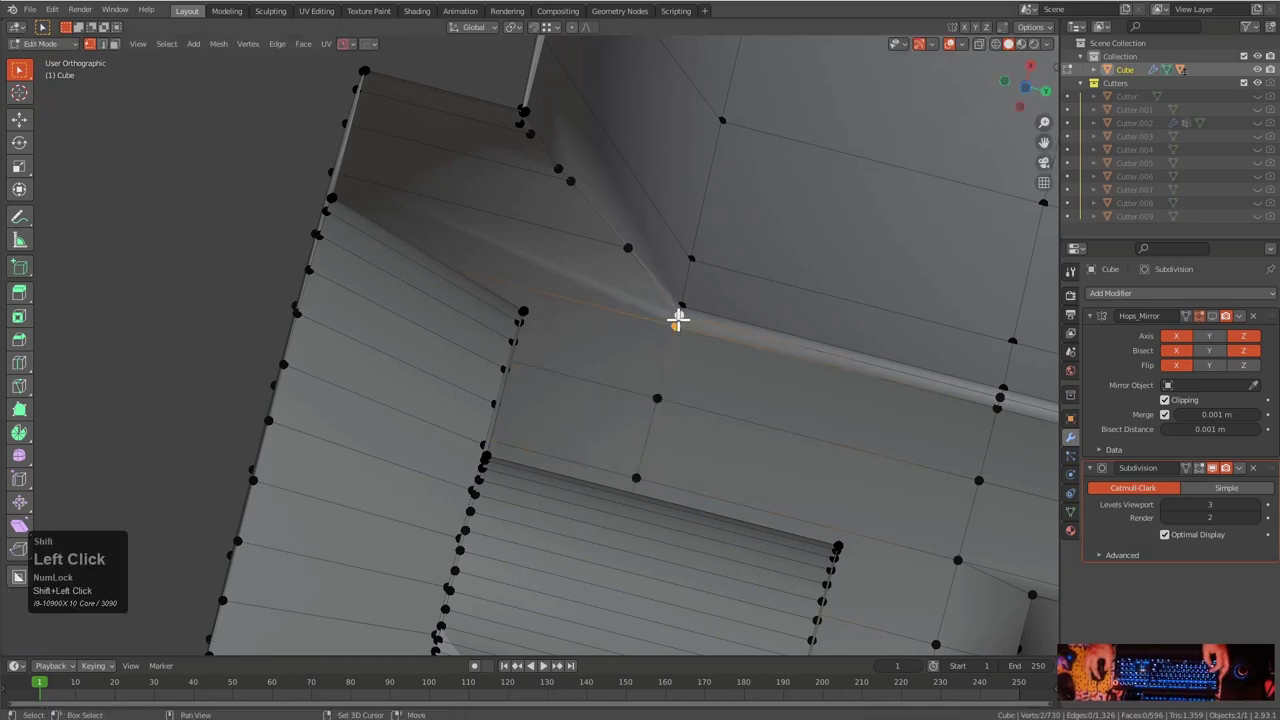
Add an edge loop on the upper cylinder surface beside the notch and connect its end vertex to the notch's crease vertex
middle_drag(681, 346, 686, 294)
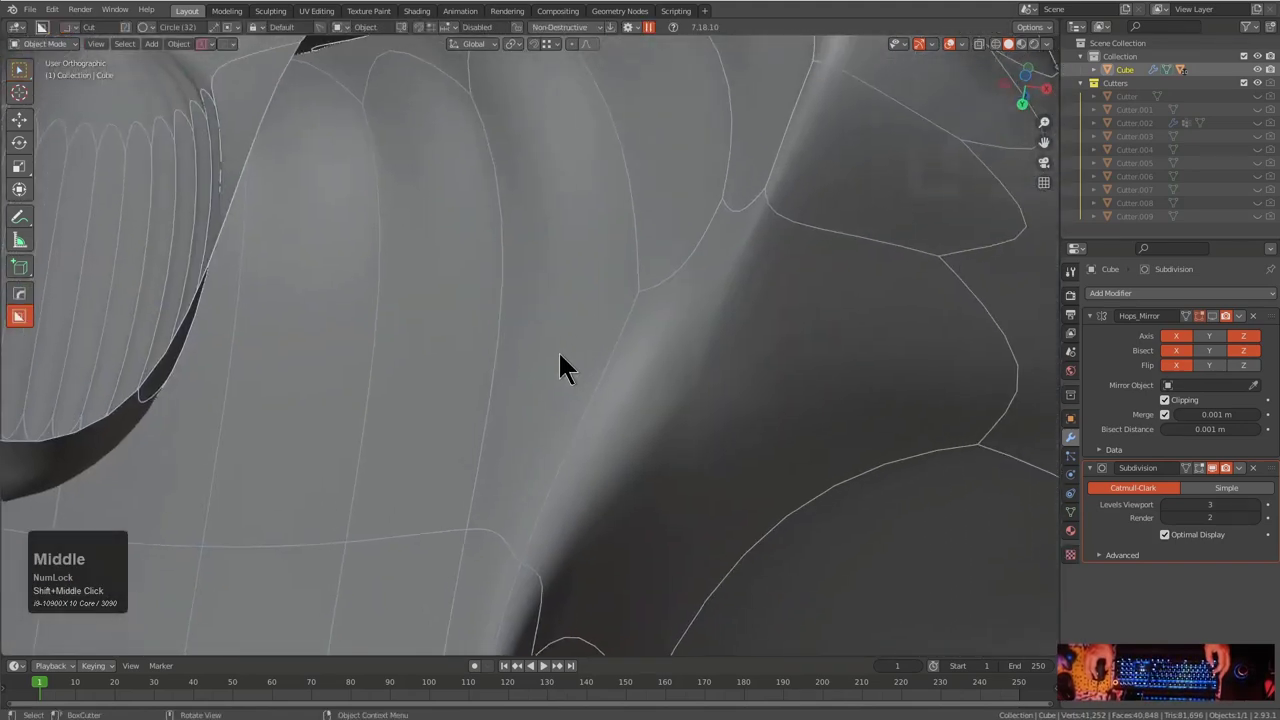
middle_drag(560, 366, 569, 346)
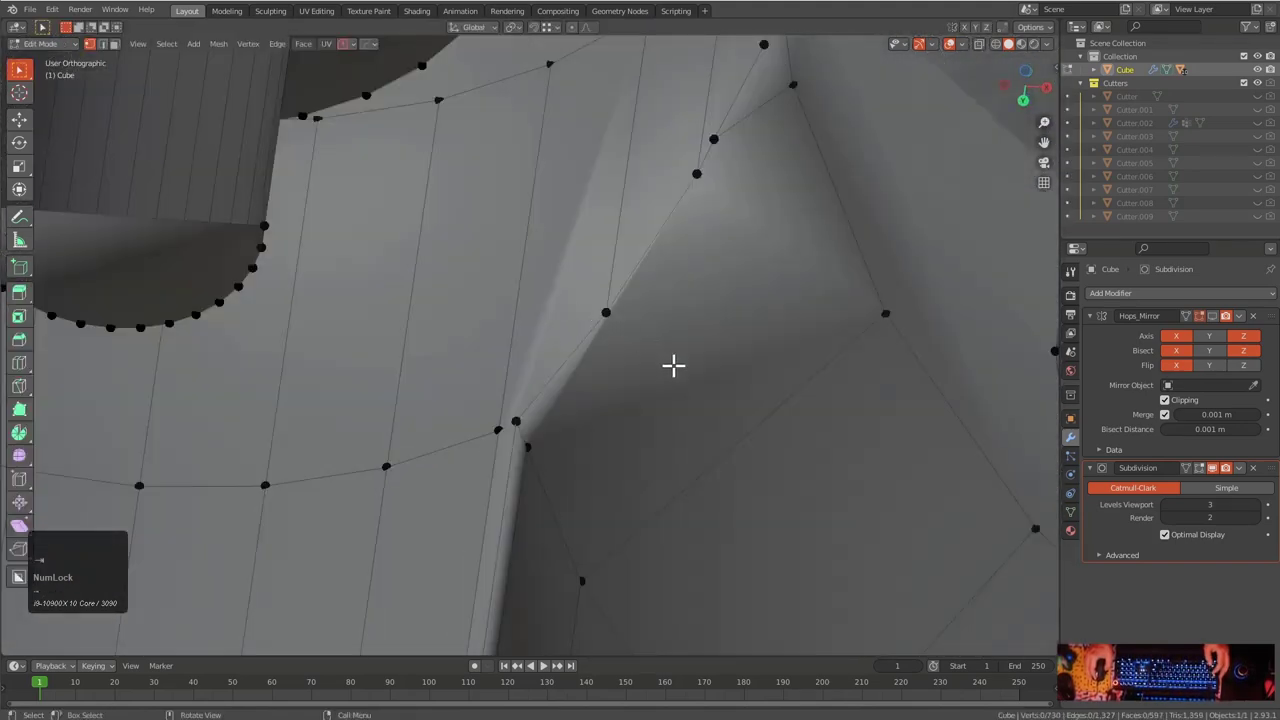
scroll(660, 365, down, 3)
middle_drag(649, 366, 638, 352)
key(ctrl+r)
click(634, 401)
click(605, 426)
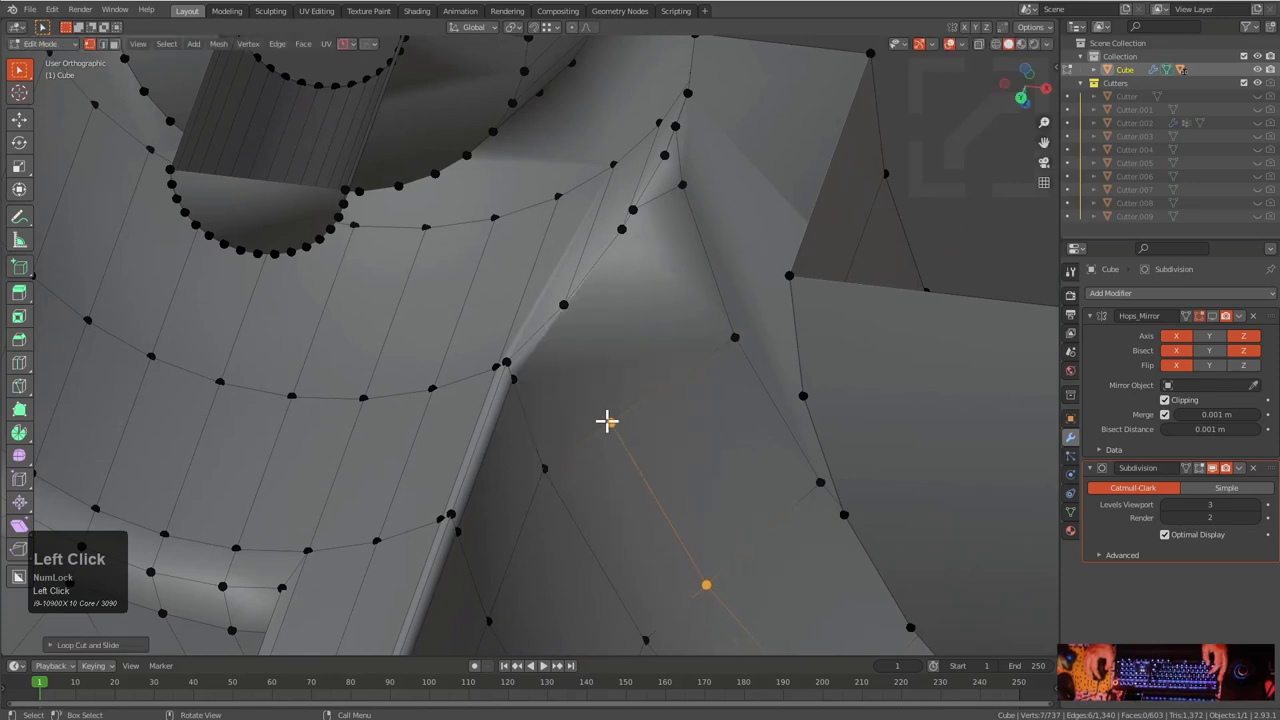
key(j)
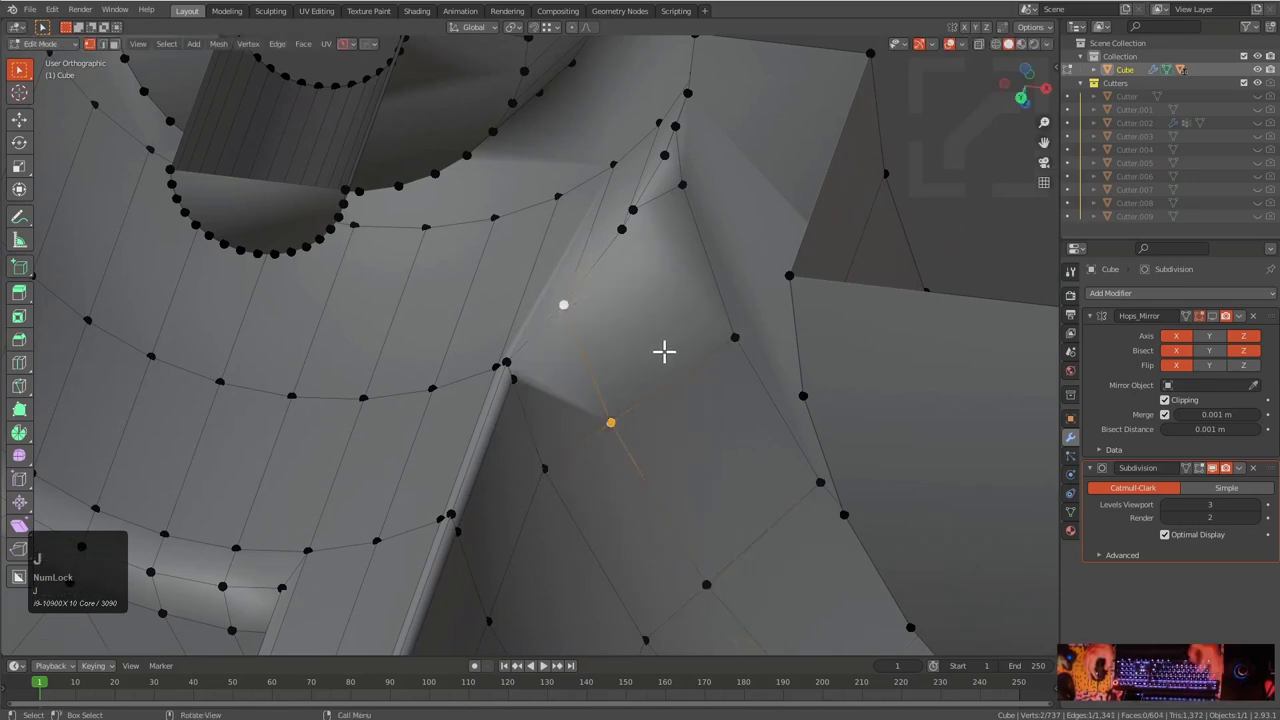
Add another edge loop around the lower cylinder beside the notch and connect its end vertex to the adjacent crease vertex
click(680, 376)
click(680, 376)
click(677, 377)
shift+click(628, 233)
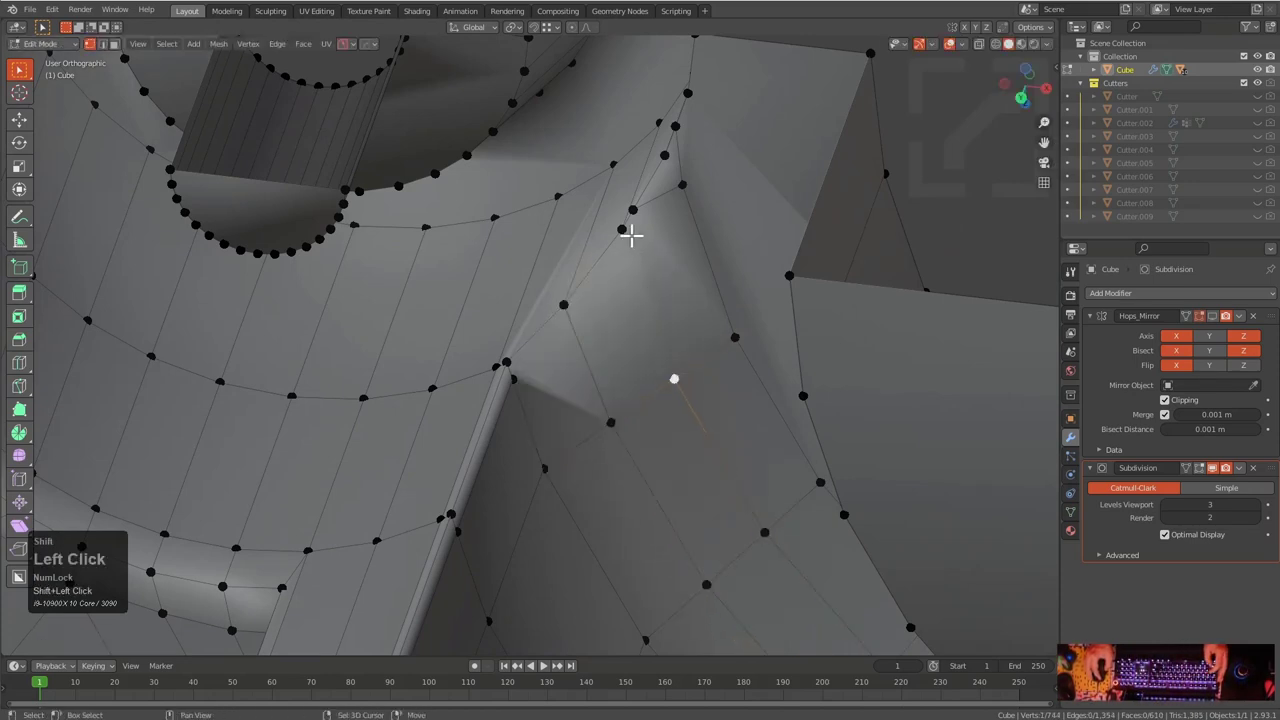
middle_drag(643, 258, 649, 286)
scroll(632, 324, up, 2)
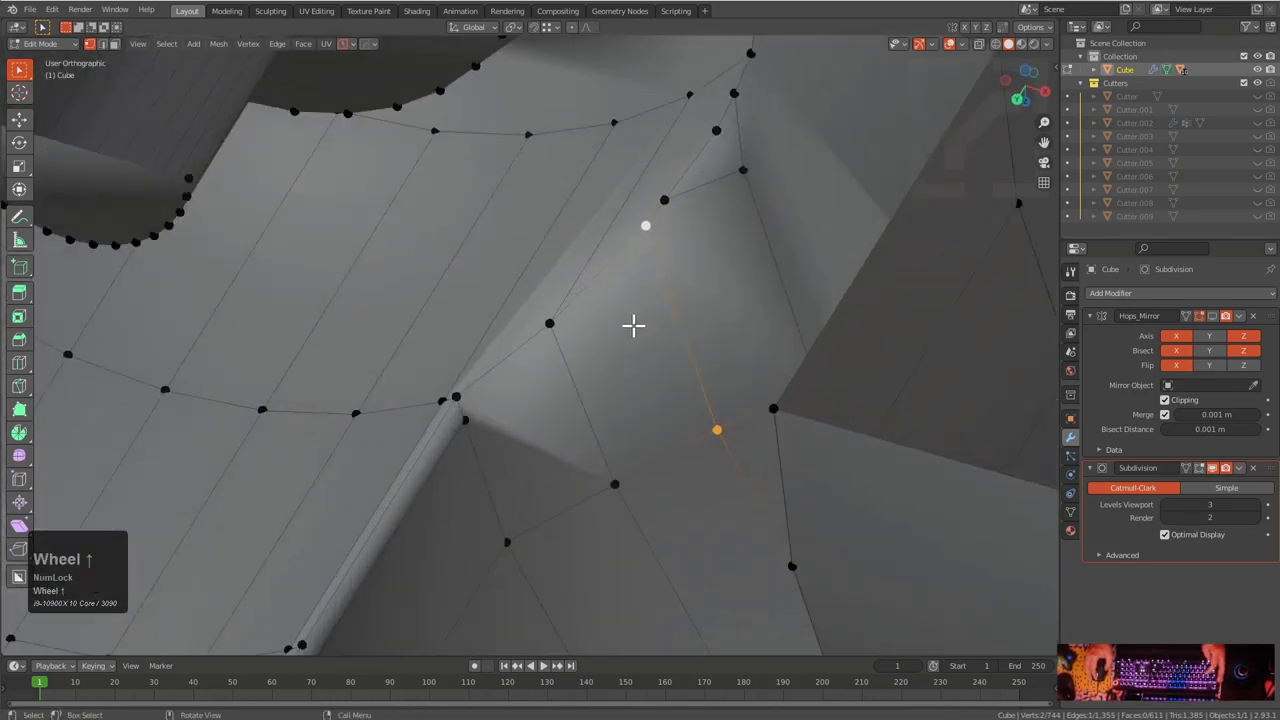
Add a supporting edge loop on each side of the notch's crease, slid close to the edge
click(587, 376)
click(575, 311)
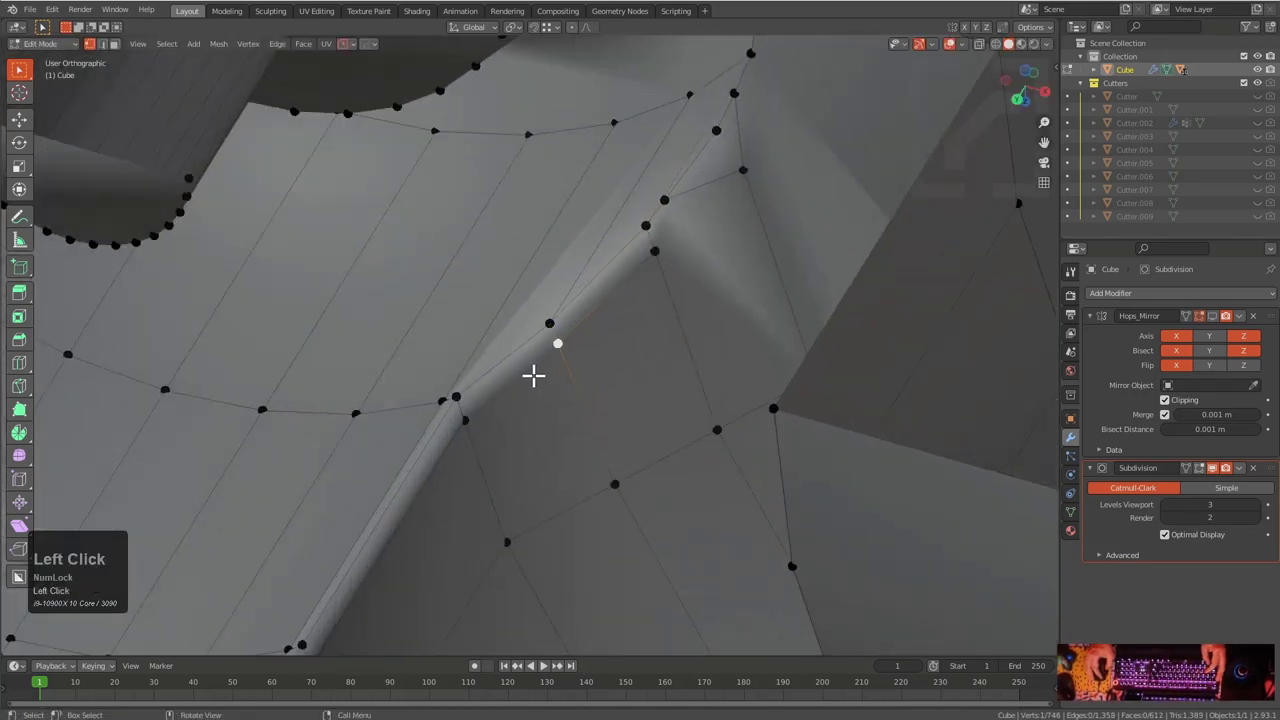
mouse_move(610, 360)
middle_down()
mouse_move(631, 343)
mouse_move(606, 349)
middle_up()
click(616, 227)
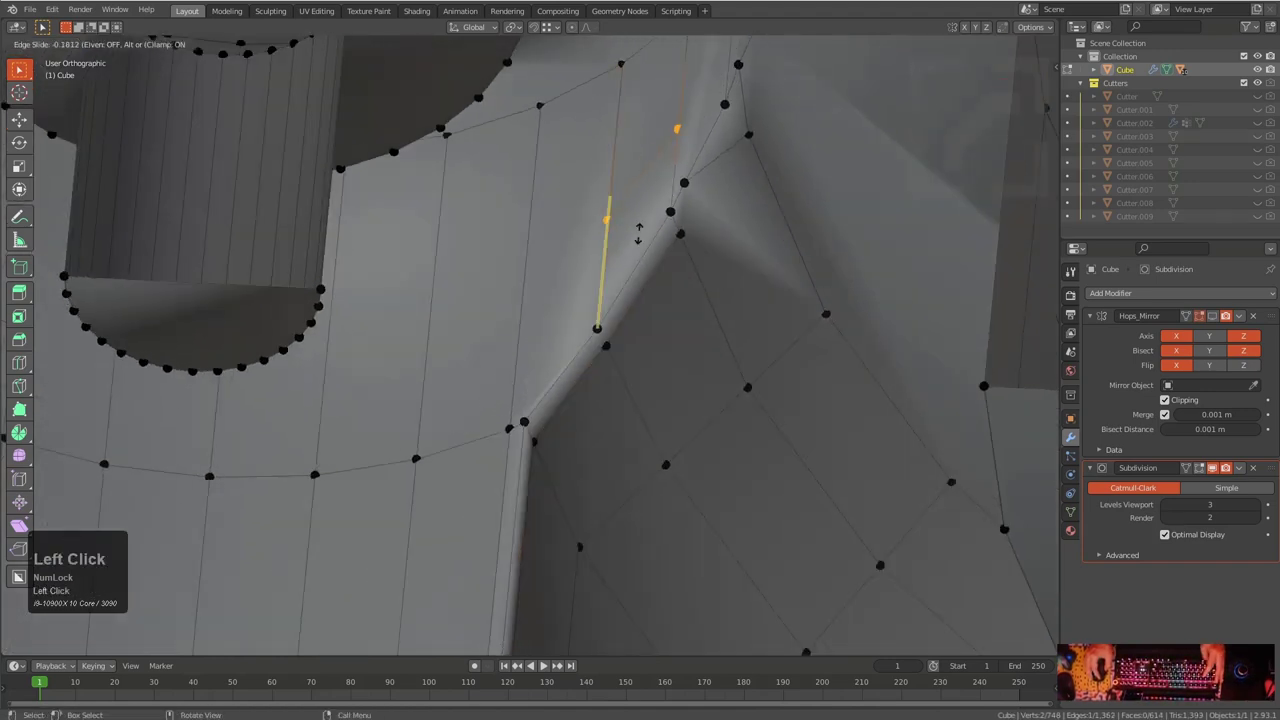
click(652, 300)
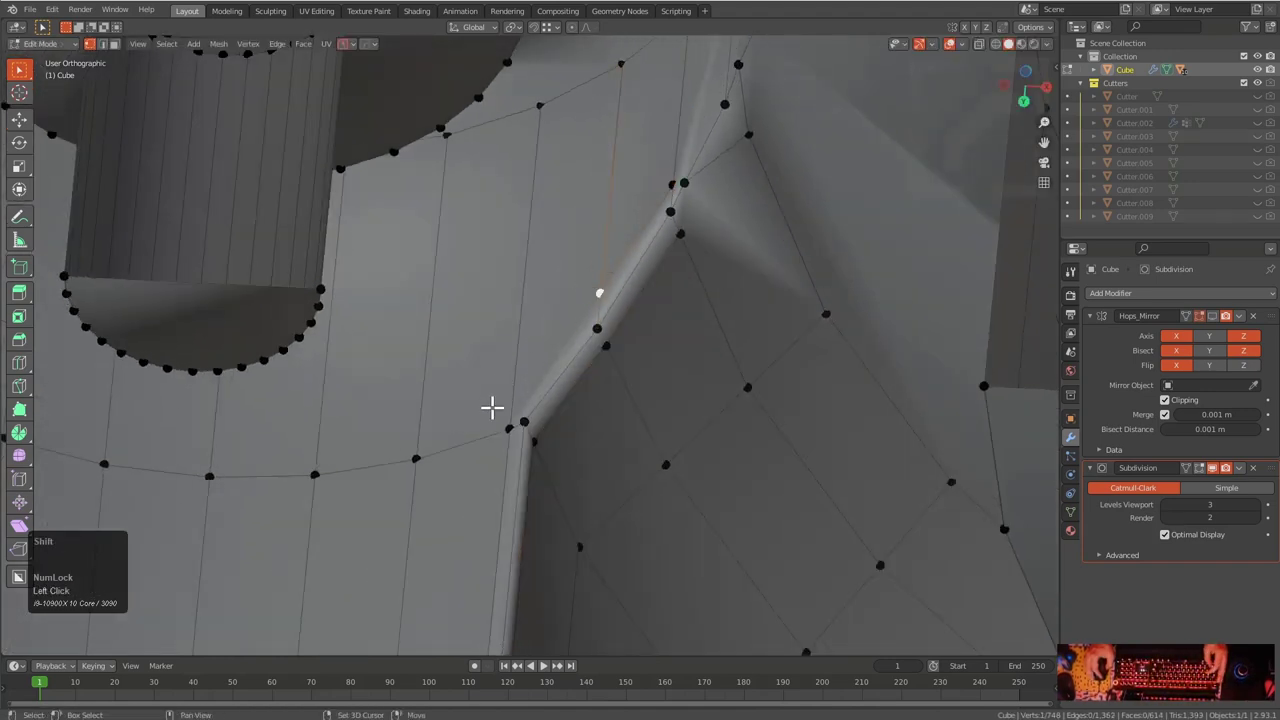
Connect the newest supporting loop's end vertex to the support vertex at the crease corner, and slide the vertices along their edges toward the crease
middle_drag(556, 353, 581, 446)
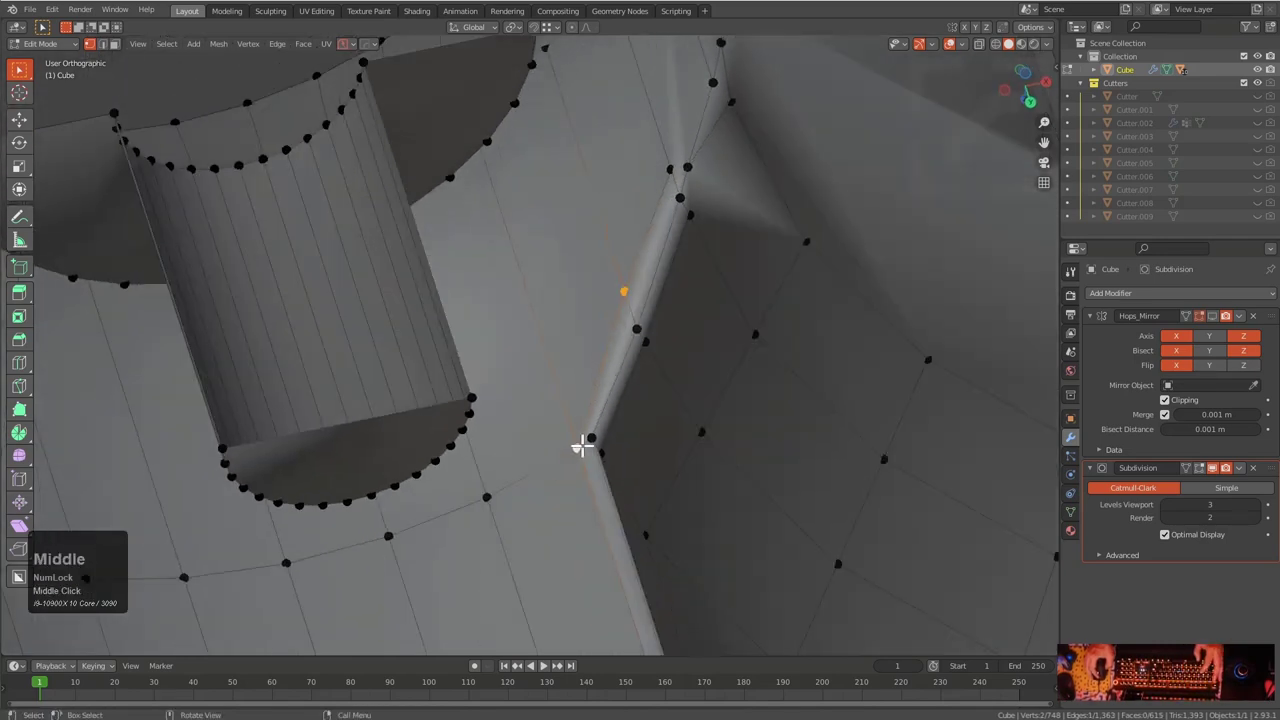
key(g)
key(g)
right_click(575, 440)
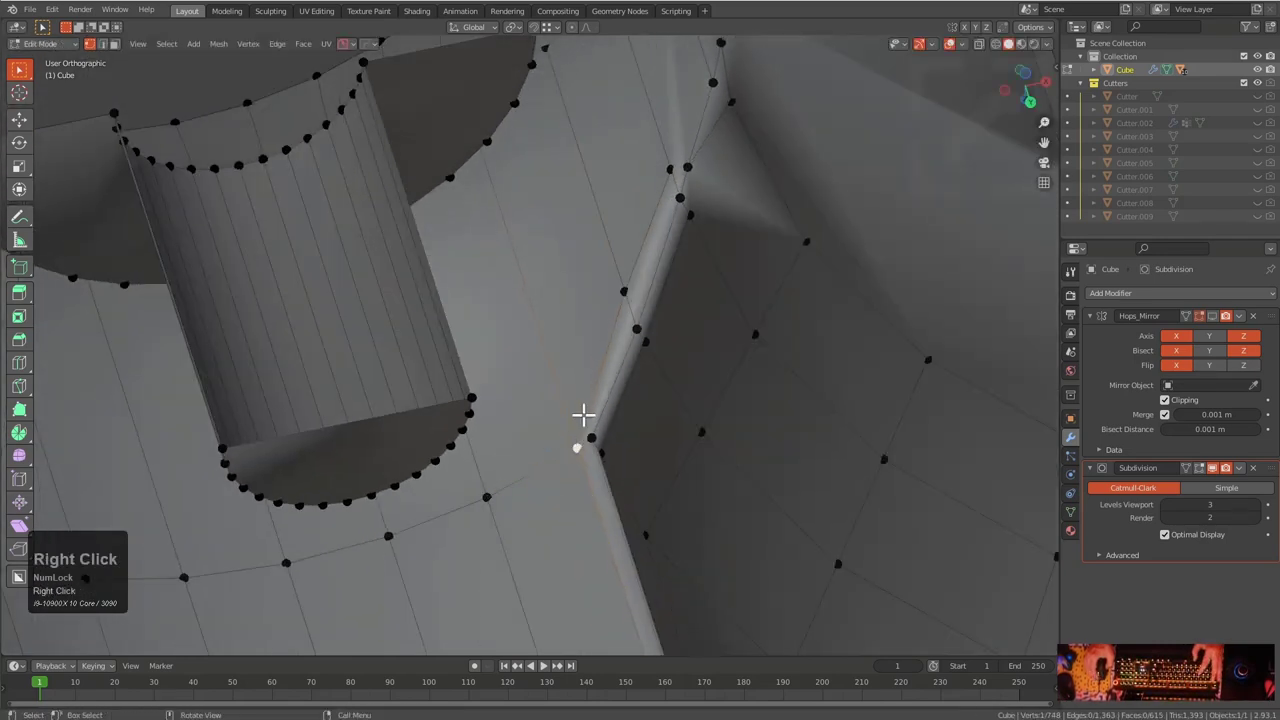
key(g)
key(g)
click(661, 235)
key(g)
key(g)
click(663, 157)
Connect the lower support vertex to the next vertex across the notch, and merge the spare crease vertex into its upper neighbour
middle_drag(663, 157, 740, 240)
scroll(693, 268, up, 2)
scroll(751, 181, down, 2)
click(657, 291)
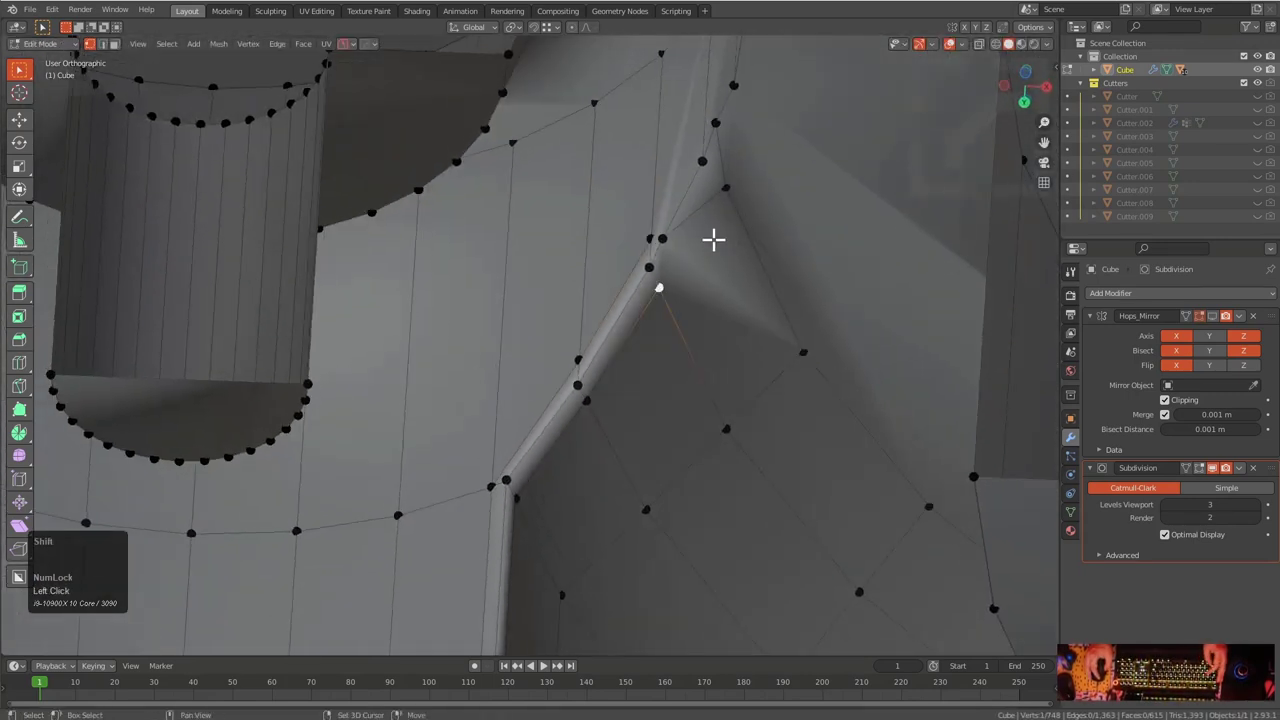
middle_drag(709, 231, 641, 263)
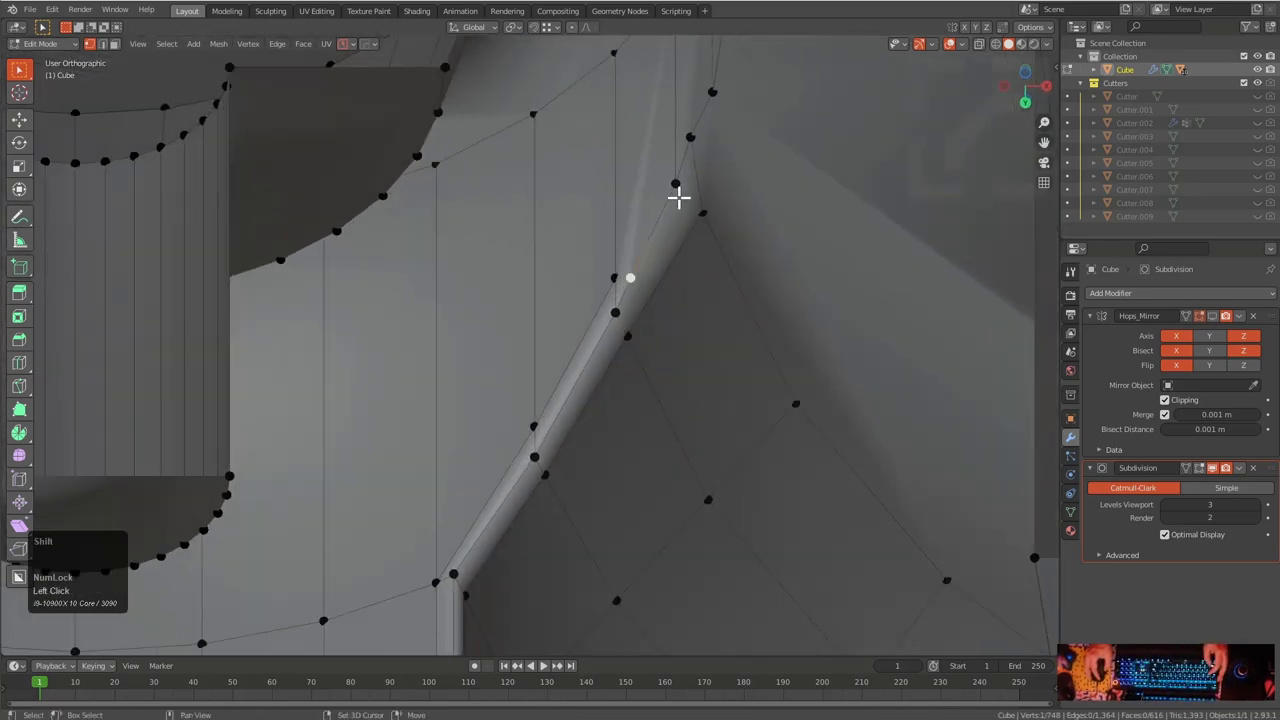
key(m)
click(646, 249)
Add a loop across the upper surface beside the notch, slide its vertex close to the crease, and connect it to the support vertices above and below
middle_drag(646, 249, 622, 228)
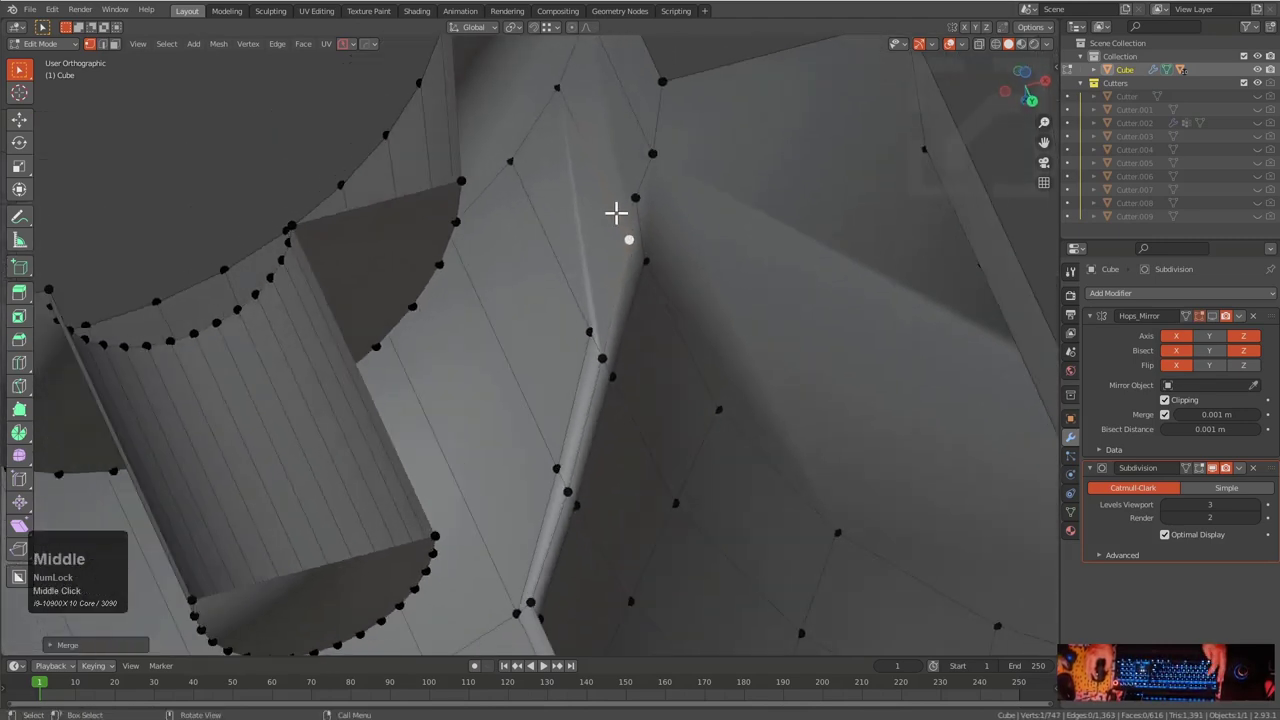
click(619, 180)
middle_drag(610, 157, 614, 114)
click(646, 124)
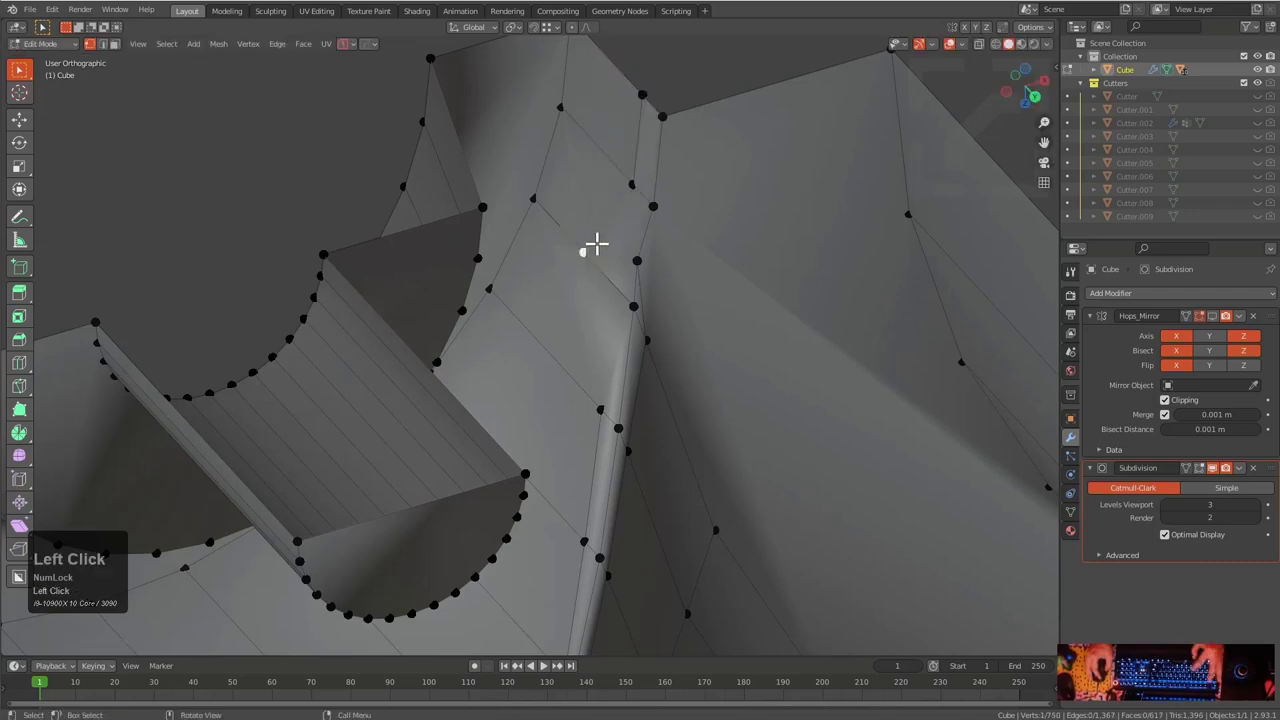
key(shift+v)
click(618, 200)
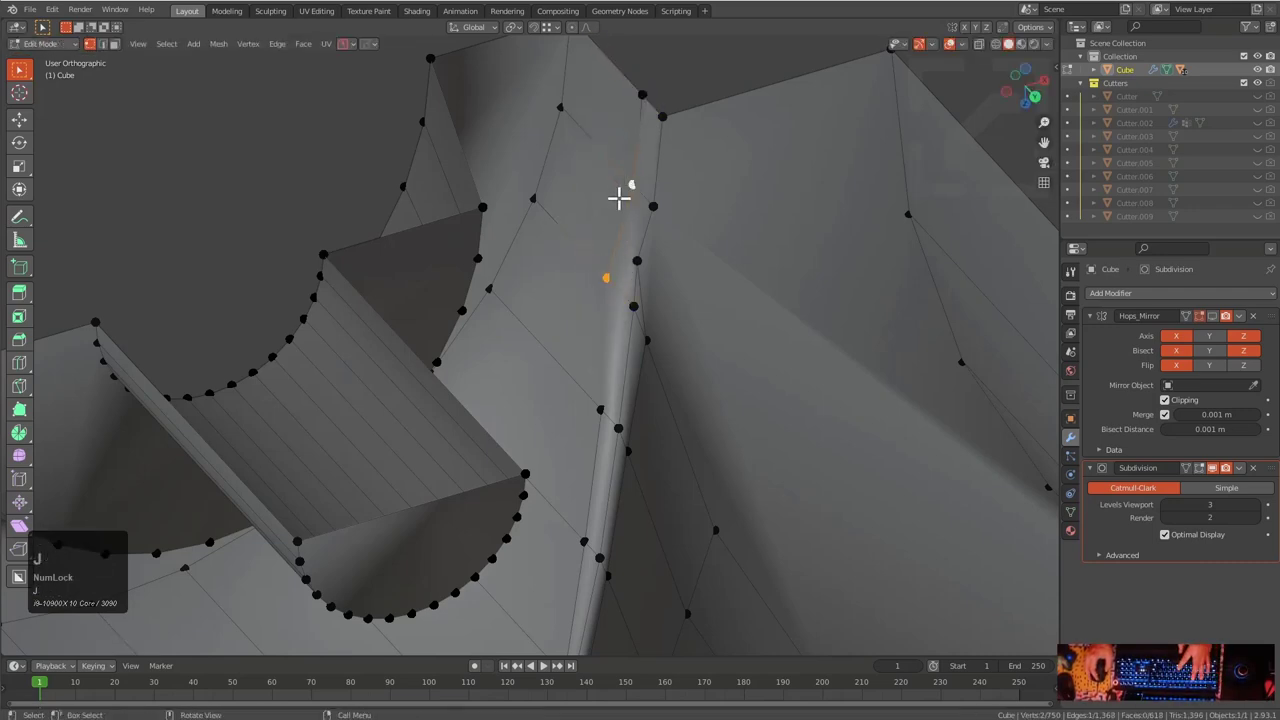
key(shift+v)
click(608, 315)
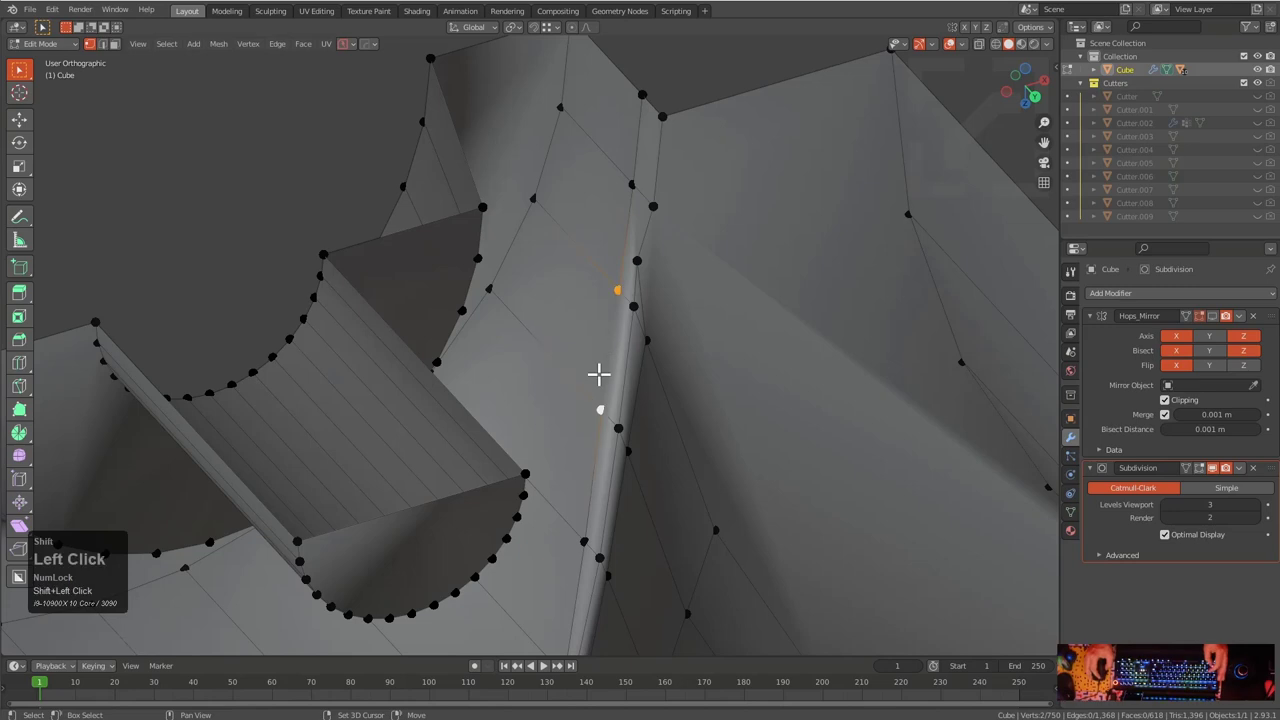
Examine the notch, the arch and the subdivided surface in object mode for shading and topology problems
key(KP_Decimal)
scroll(651, 263, down, 3)
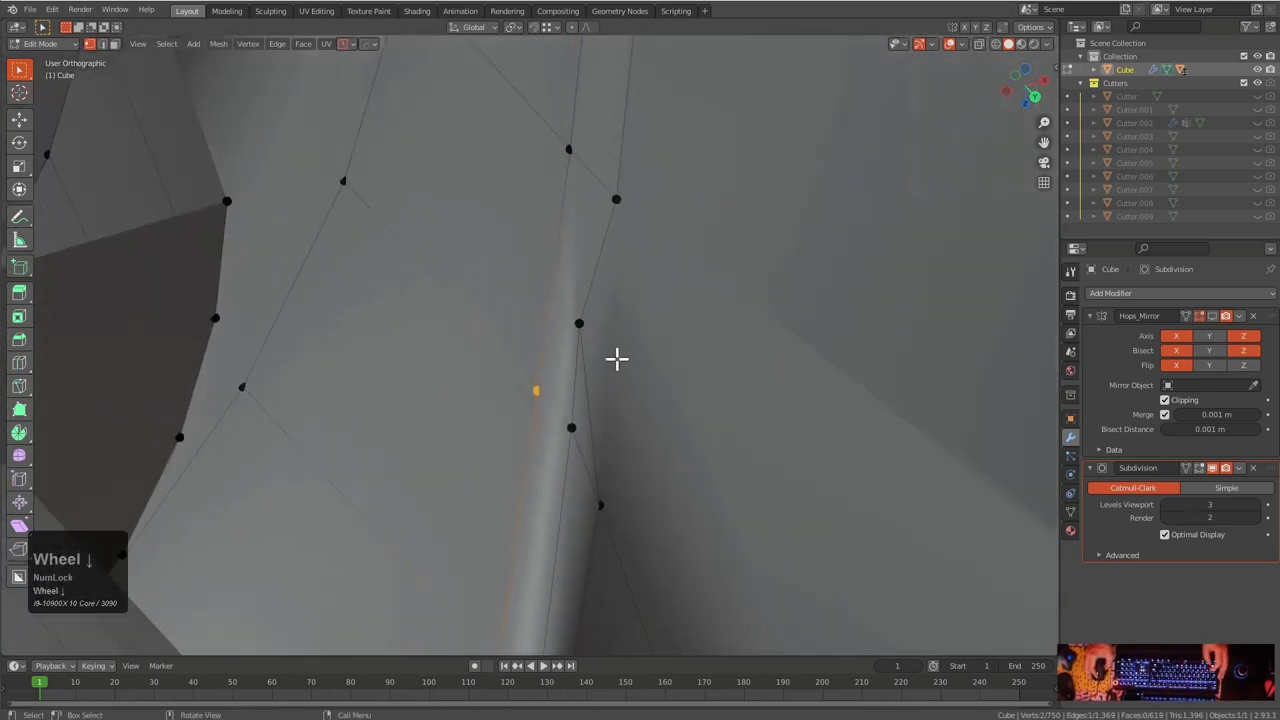
middle_drag(603, 187, 603, 330)
scroll(577, 243, down, 3)
scroll(571, 357, up, 2)
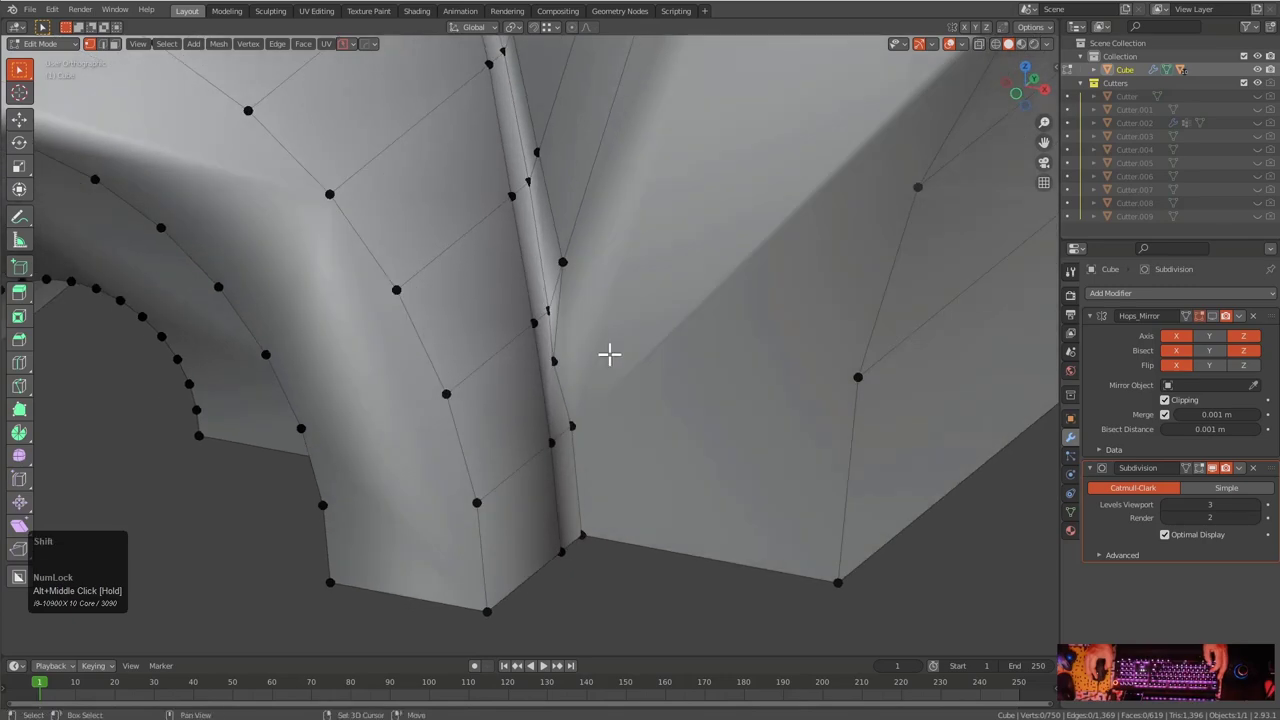
shift+middle_drag(597, 428, 537, 380)
scroll(700, 266, down, 3)
shift+middle_drag(727, 196, 645, 353)
scroll(645, 353, down, 1)
scroll(686, 263, down, 2)
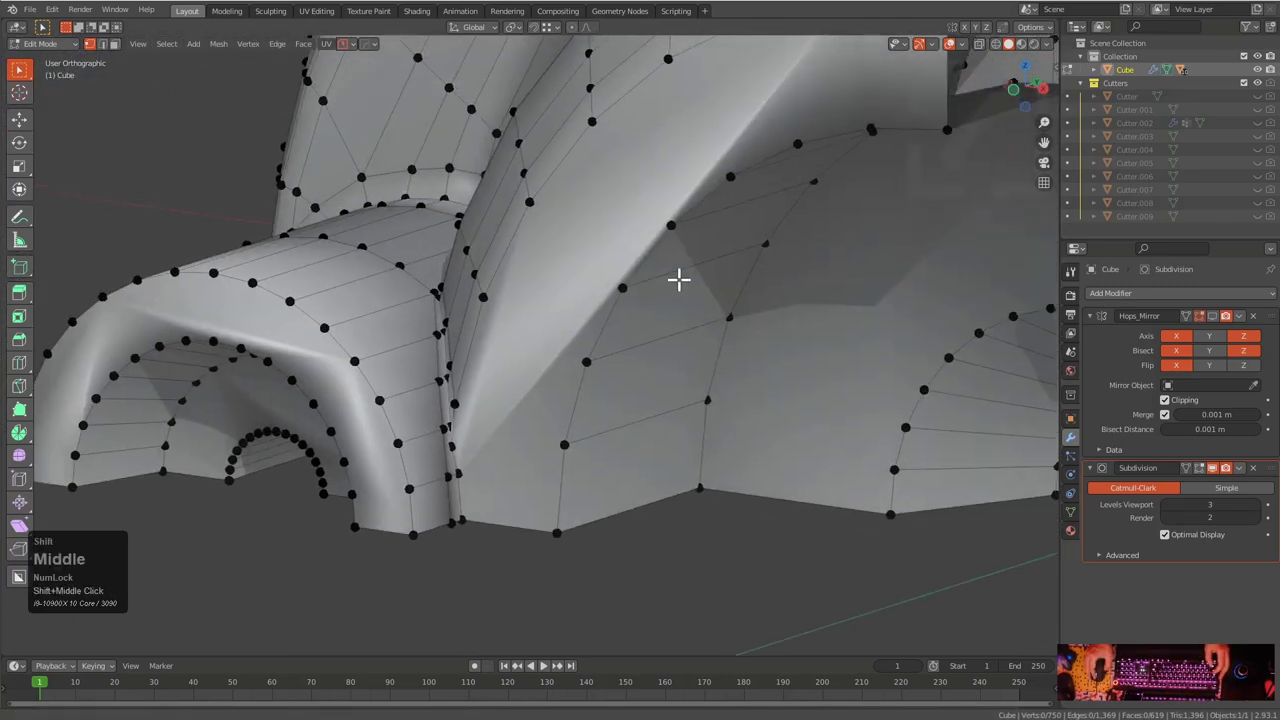
middle_drag(686, 263, 646, 300)
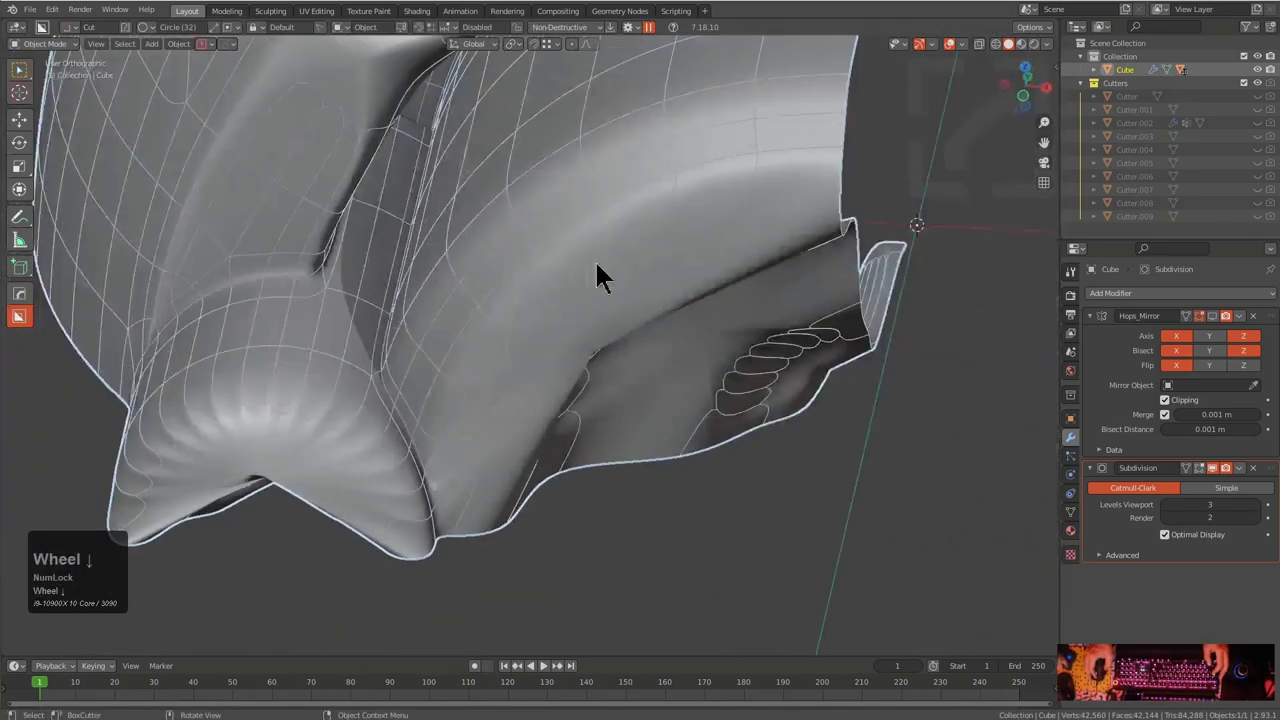
middle_drag(597, 275, 560, 345)
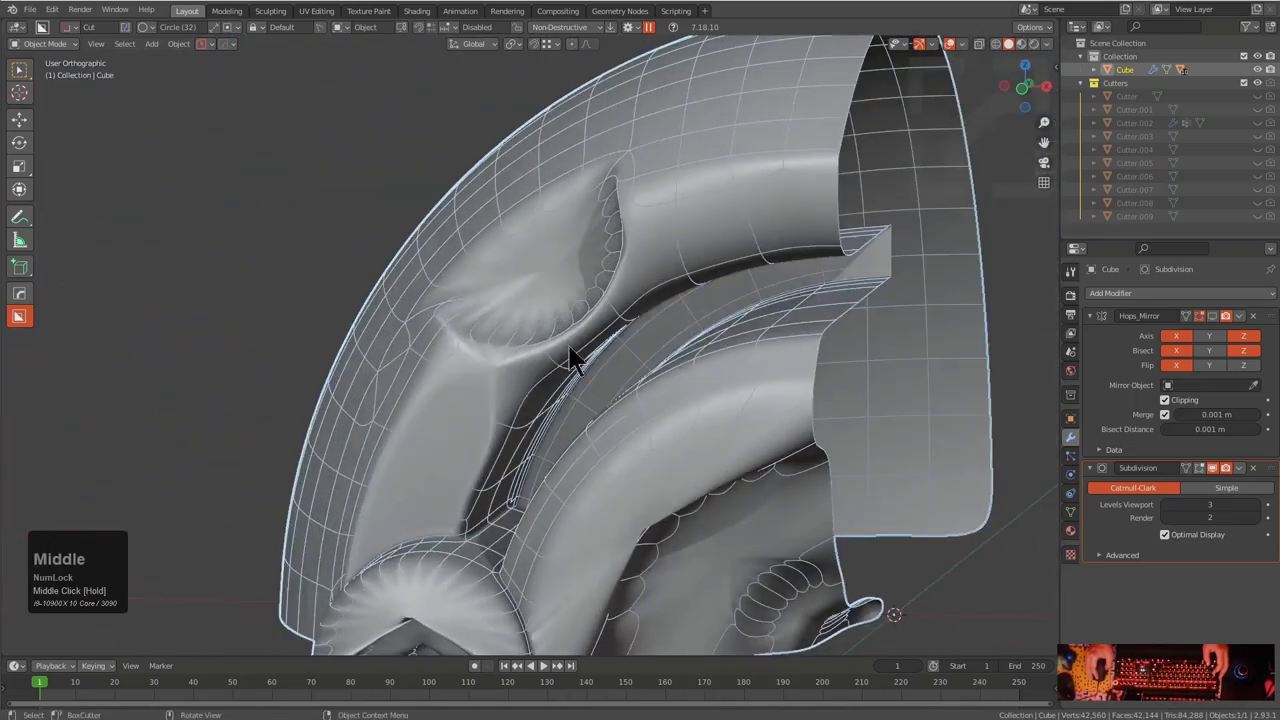
Turn off the Subdivision modifier's viewport display, enable Auto Smooth for the object, and return to mesh editing
click(1213, 469)
middle_drag(661, 364, 808, 398)
key(ctrl+grave)
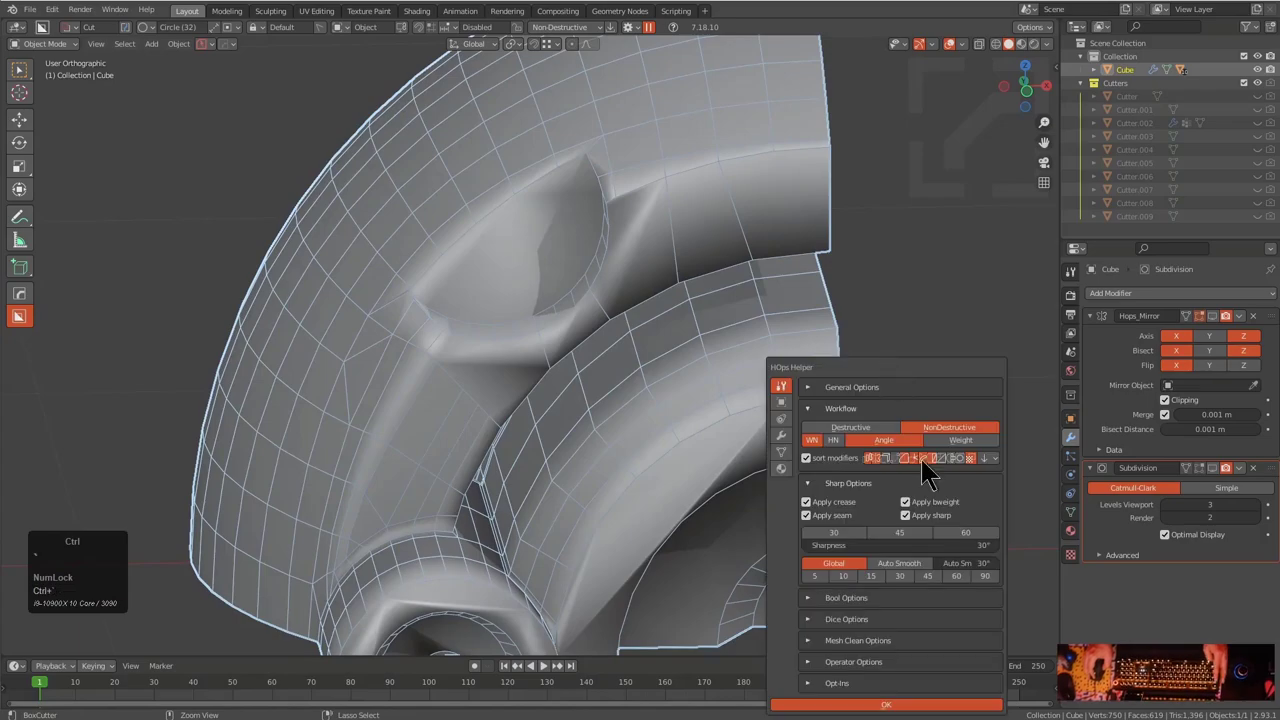
click(901, 563)
key(Tab)
Select the front rim of the stepped round recess and bevel it with the HOps Edit Multi tool at an offset of about 0.031
scroll(655, 327, up, 4)
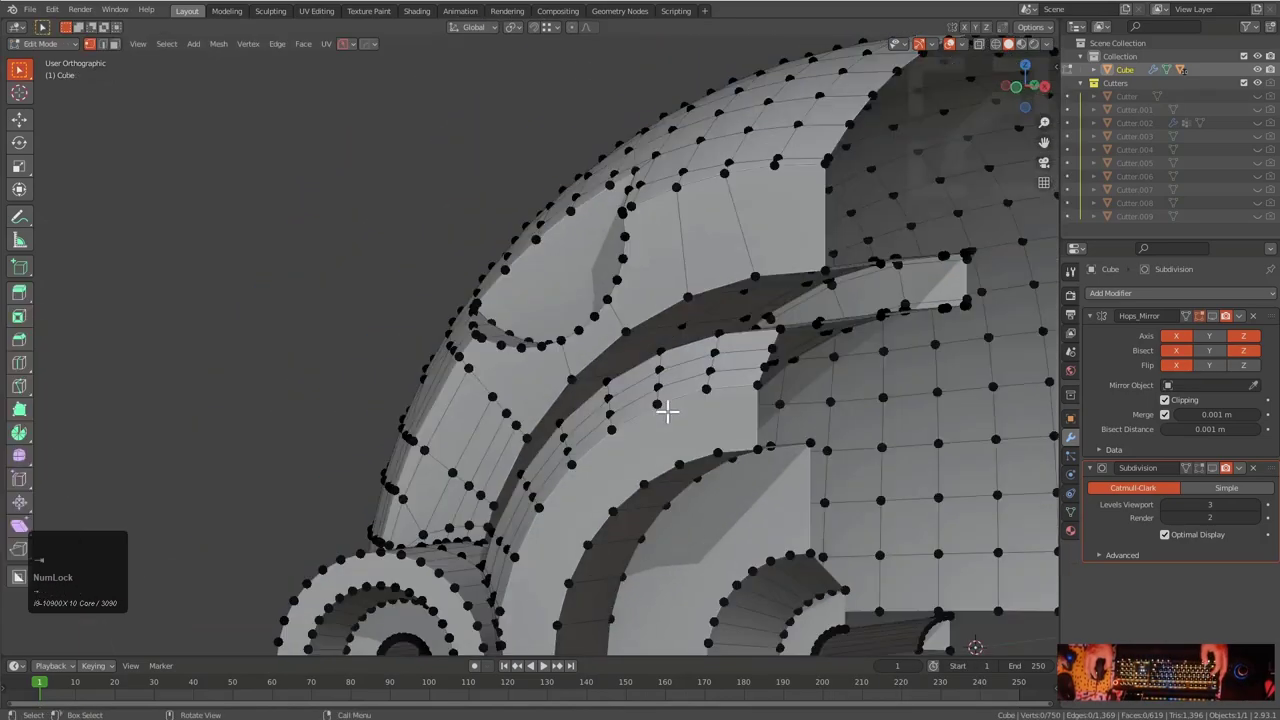
middle_drag(655, 327, 623, 177)
middle_drag(630, 280, 631, 300)
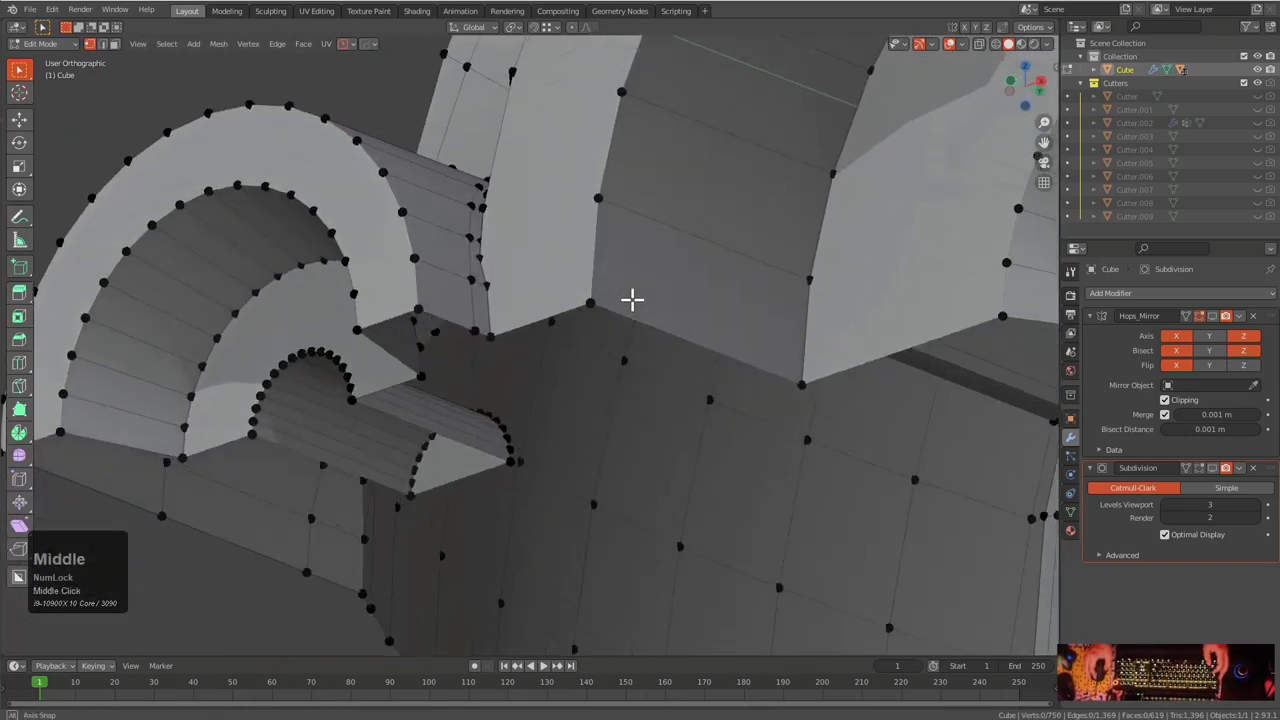
scroll(636, 292, up, 3)
shift+middle_drag(651, 238, 599, 416)
scroll(597, 405, down, 2)
key(2)
click(580, 370)
scroll(600, 345, down, 4)
shift+middle_drag(742, 224, 610, 428)
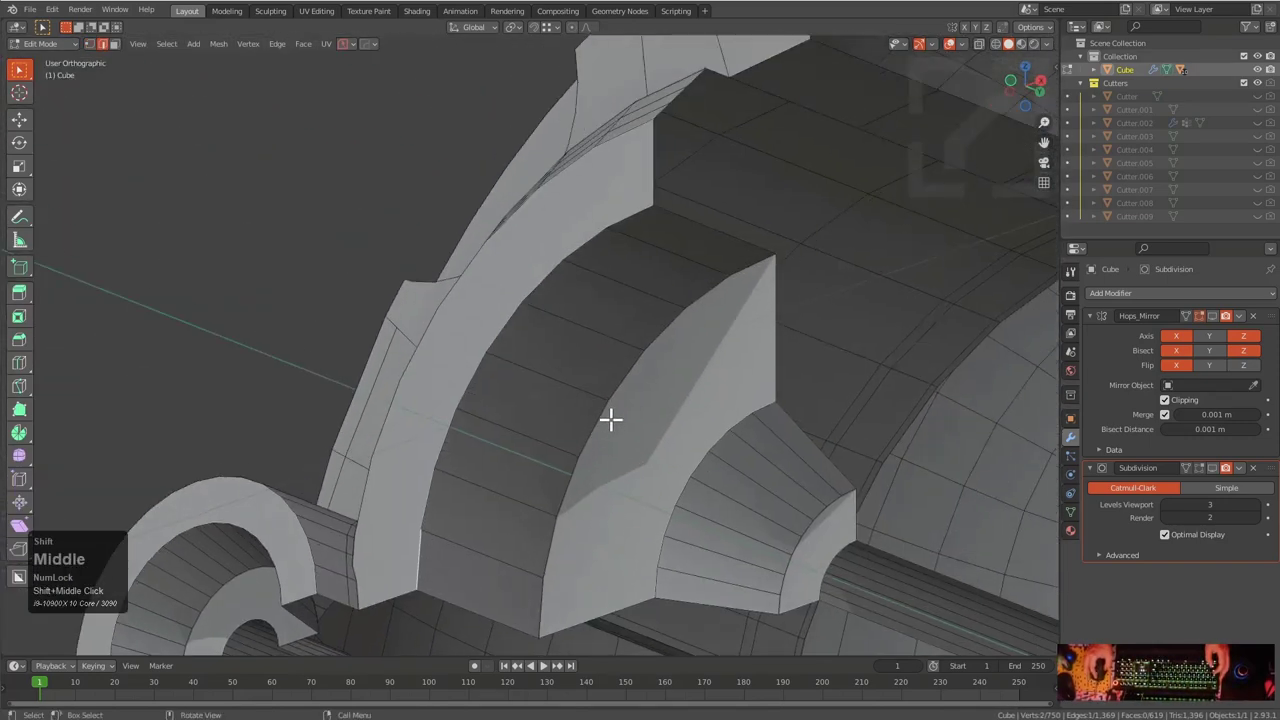
middle_drag(672, 235, 694, 257)
scroll(783, 211, up, 2)
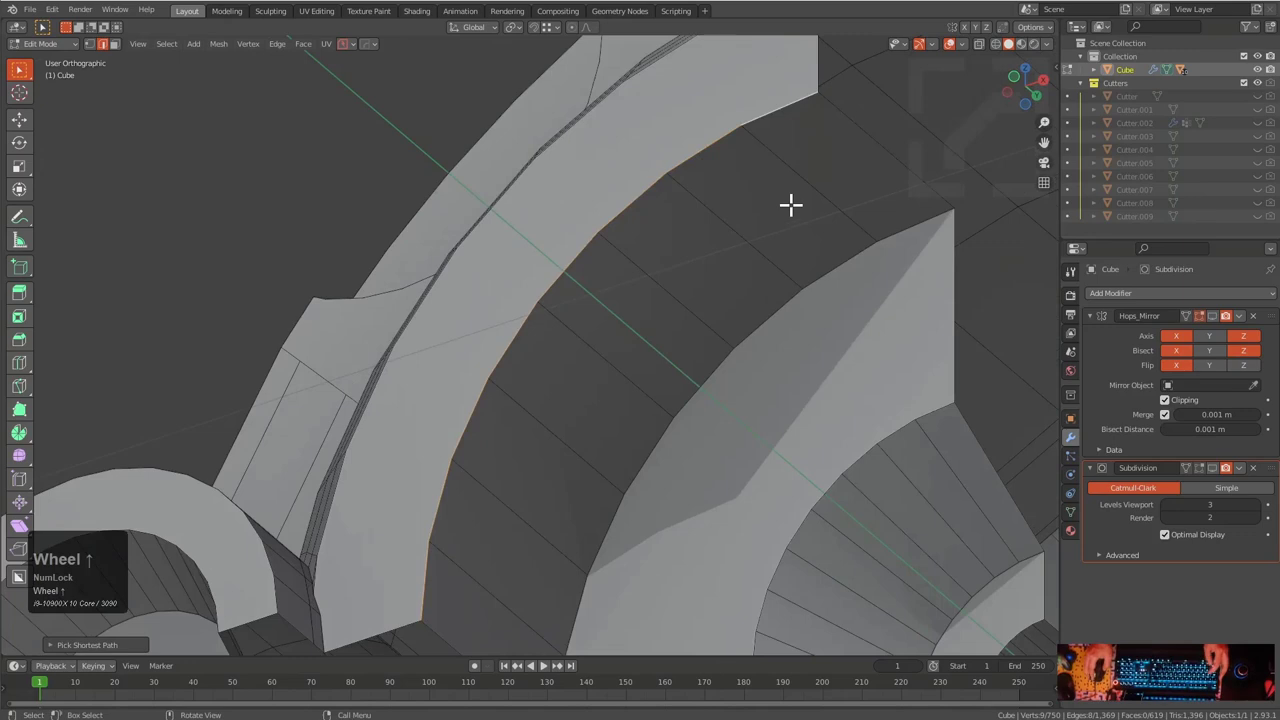
middle_drag(783, 211, 749, 231)
key(q)
click(742, 230)
key(b)
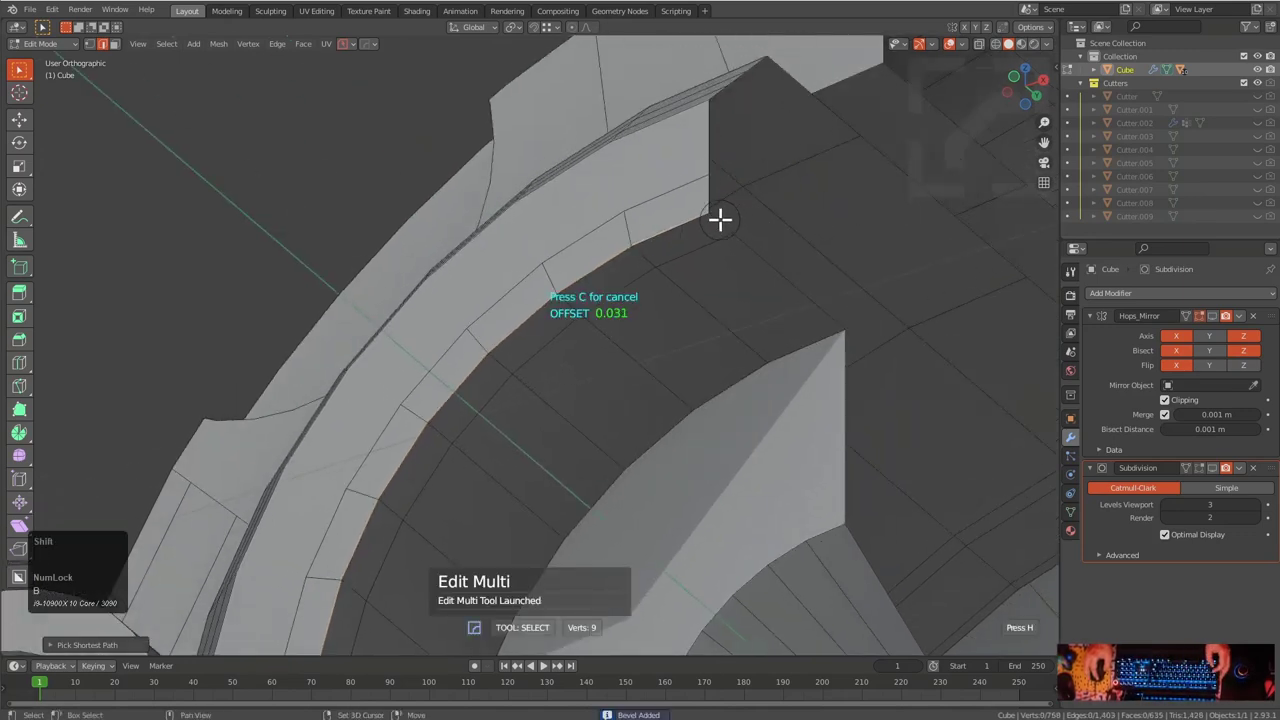
click(720, 219)
Bevel the curved rim where the recess wall meets the wide ring-shaped face, using Edit Multi
click(797, 346)
scroll(797, 346, down, 3)
shift+middle_drag(655, 460, 726, 297)
scroll(726, 297, up, 2)
key(q)
click(730, 293)
key(b)
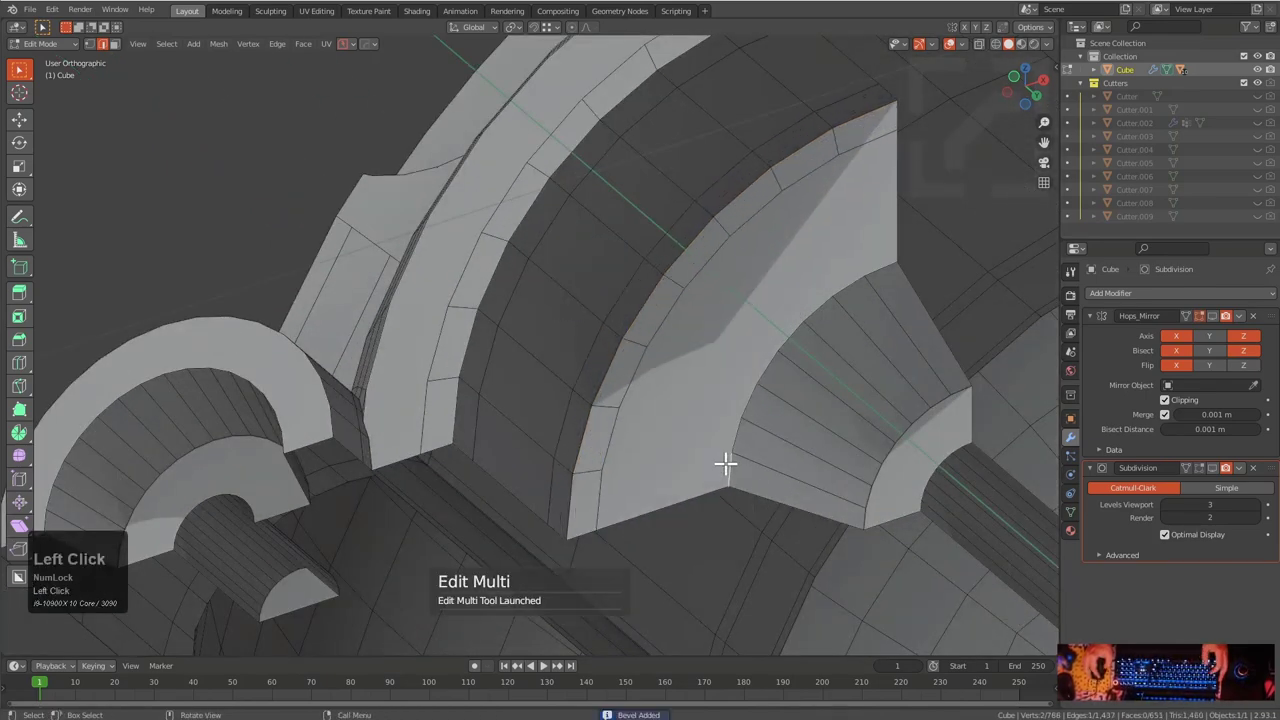
Bevel the wide rim of the cone-shaped section, next to the ring-shaped face
shift+click(880, 263)
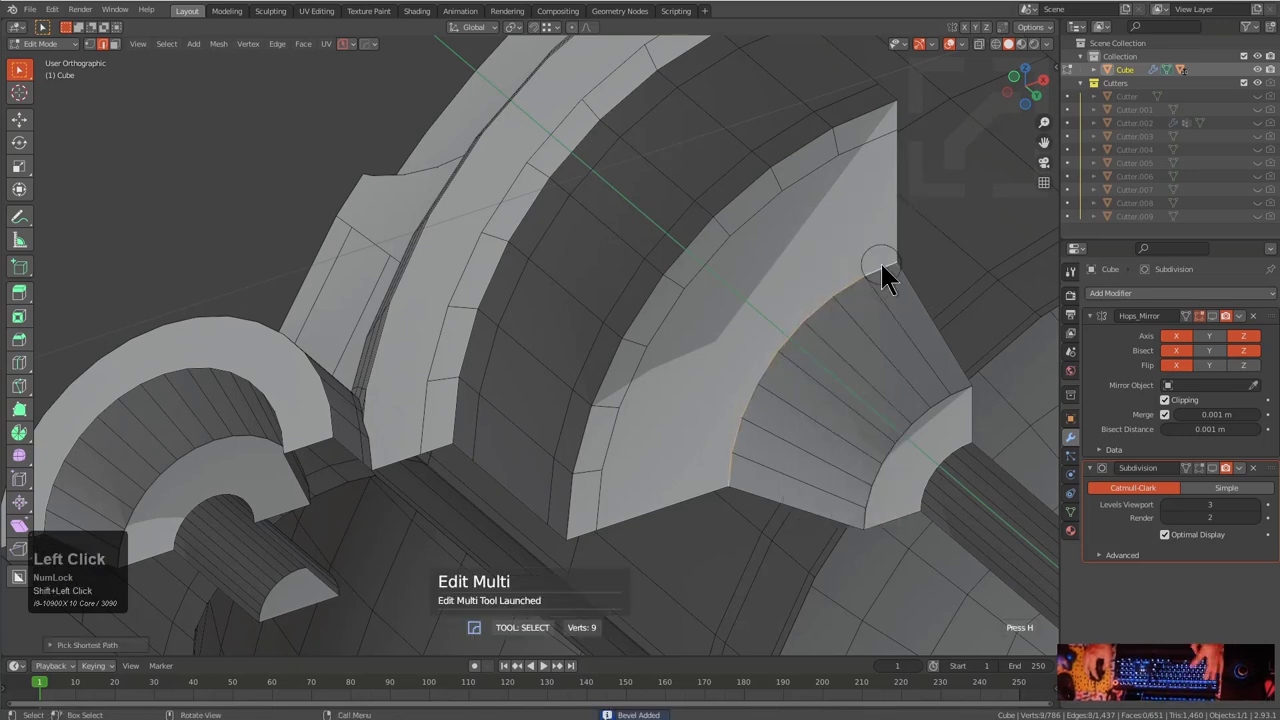
key(ctrl+b)
click(920, 403)
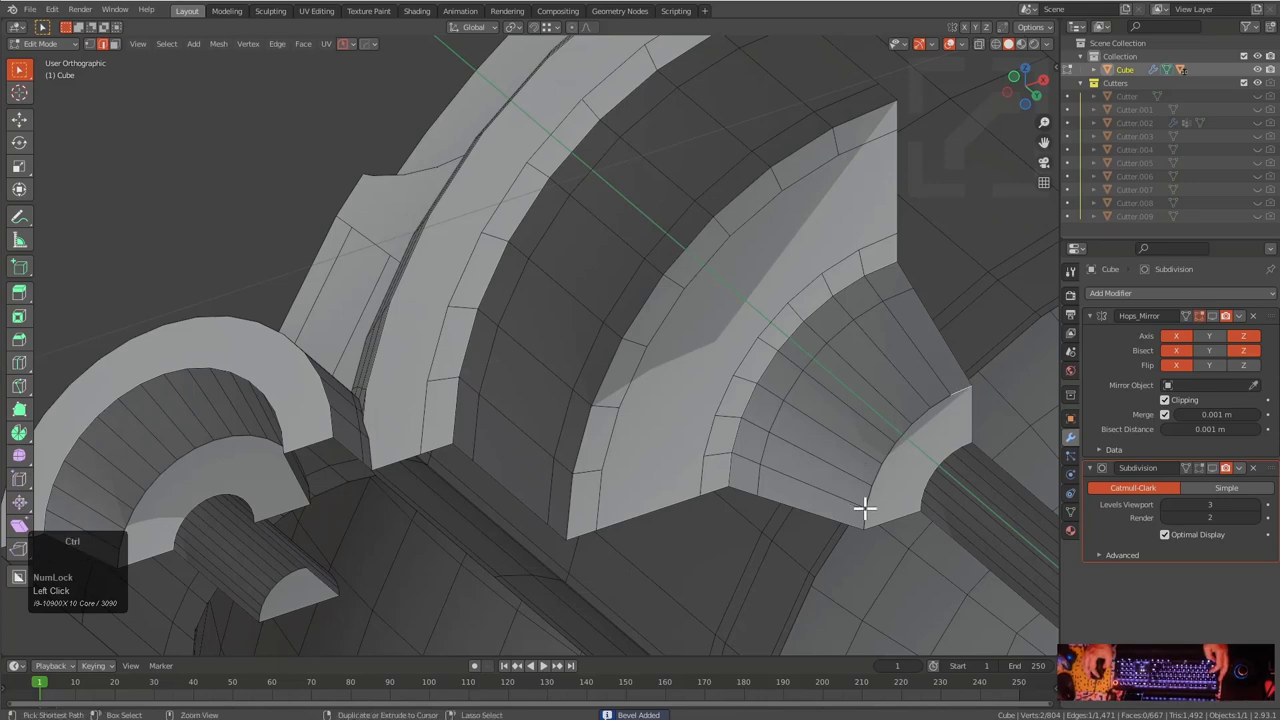
Select the edge path along the cone section's narrow rim and bevel it with Edit Multi
ctrl+click(945, 403)
key(q)
click(944, 405)
key(b)
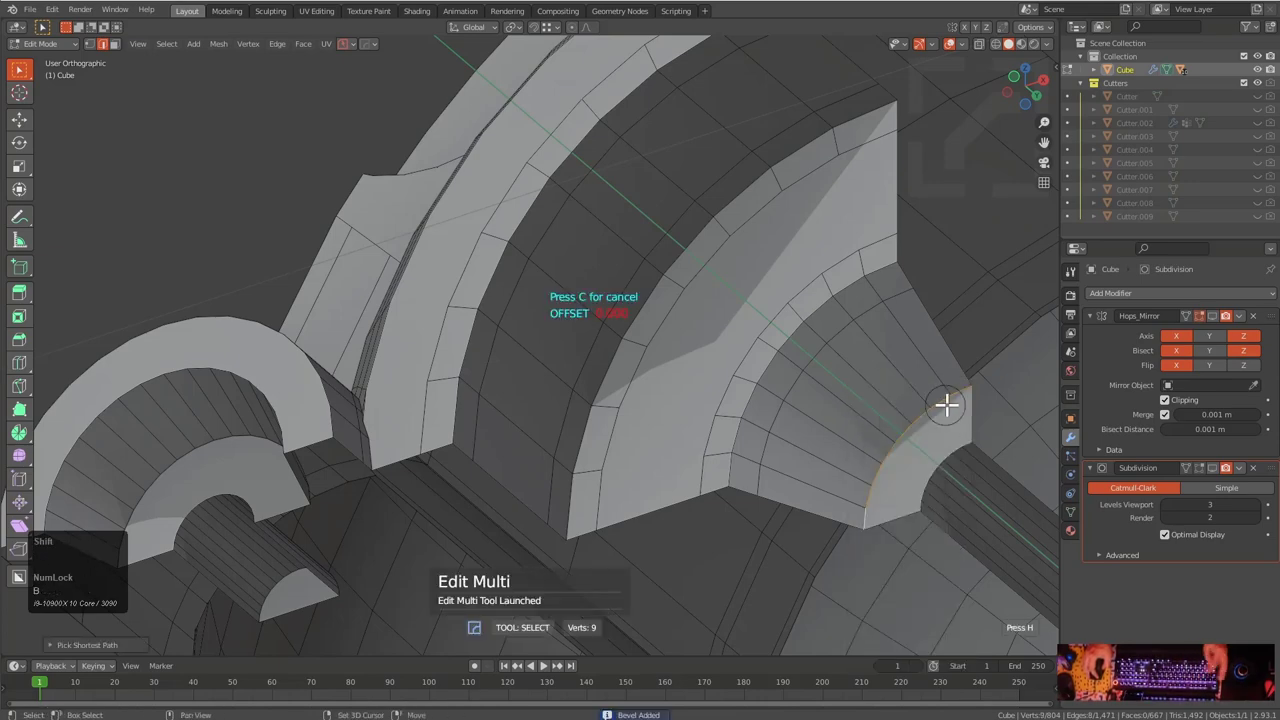
click(966, 403)
Bevel the rim where the narrow ring-shaped face meets the small central cylinder, using Edit Multi
middle_drag(966, 403, 829, 334)
scroll(957, 331, up, 2)
middle_drag(957, 331, 772, 232)
click(766, 234)
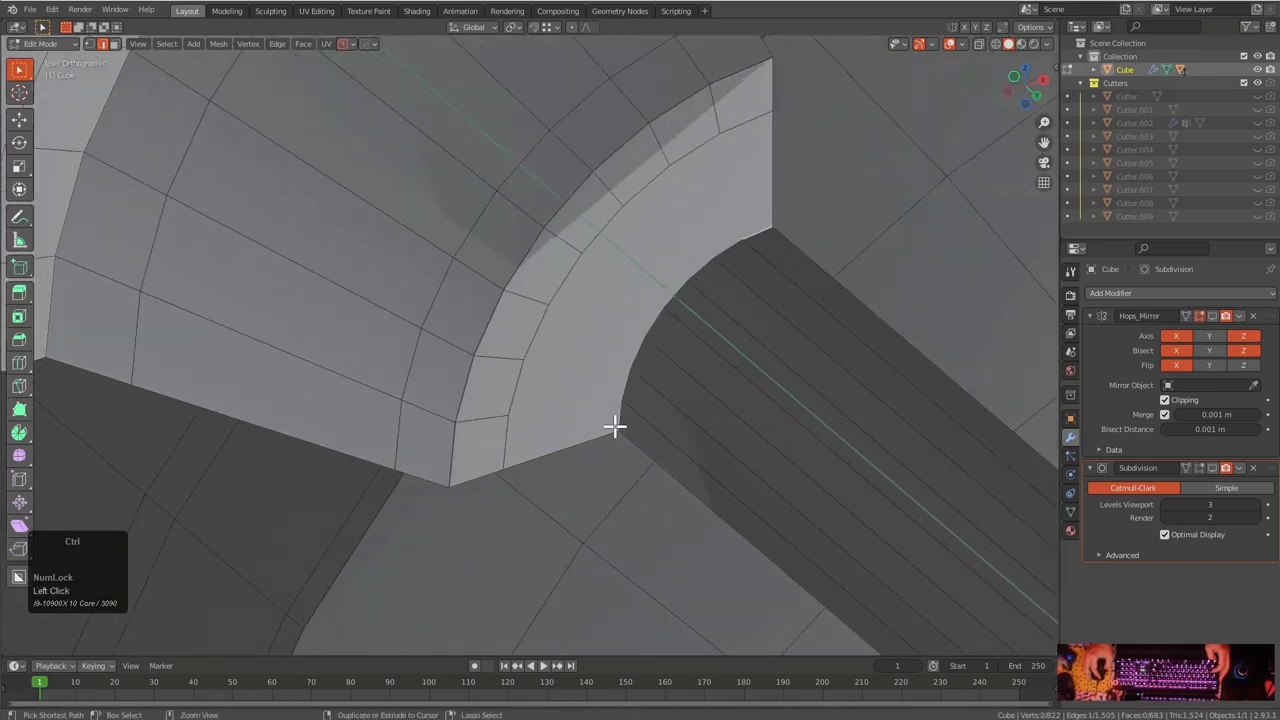
key(q)
click(730, 311)
key(b)
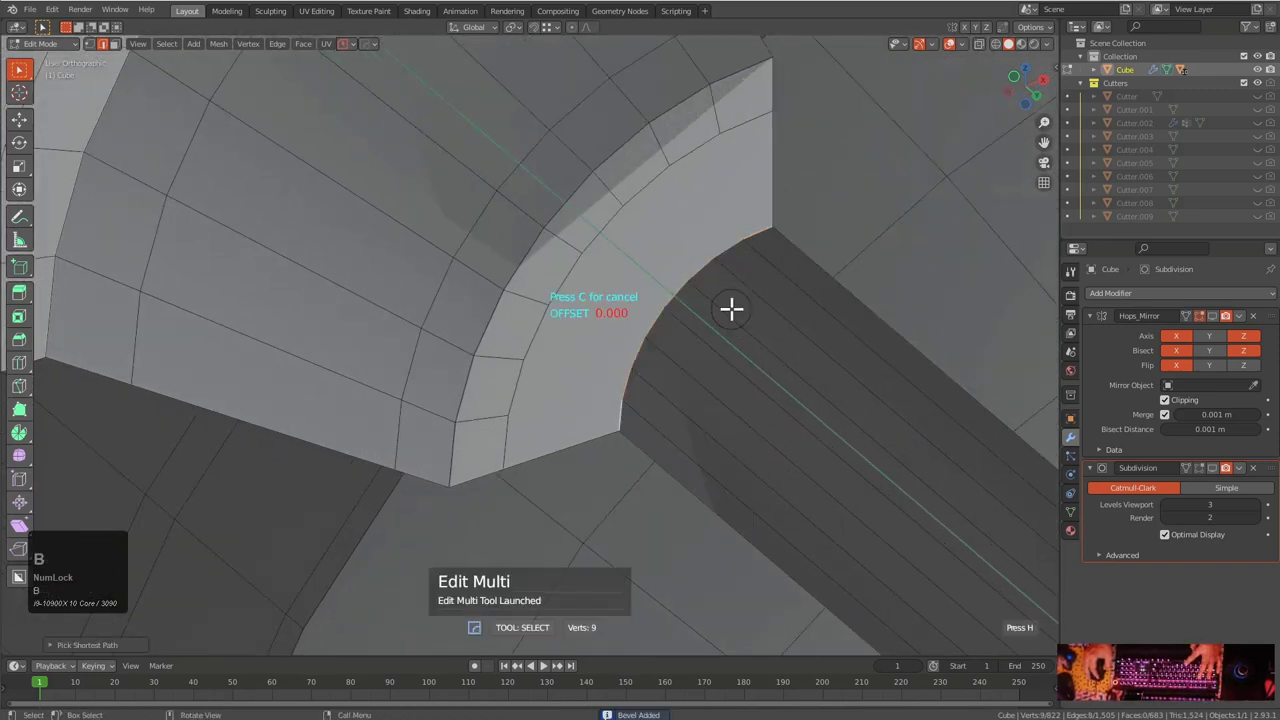
middle_drag(753, 310, 808, 397)
Bevel the curved edge path at the far end of the small central cylinder with Edit Multi
scroll(709, 340, up, 4)
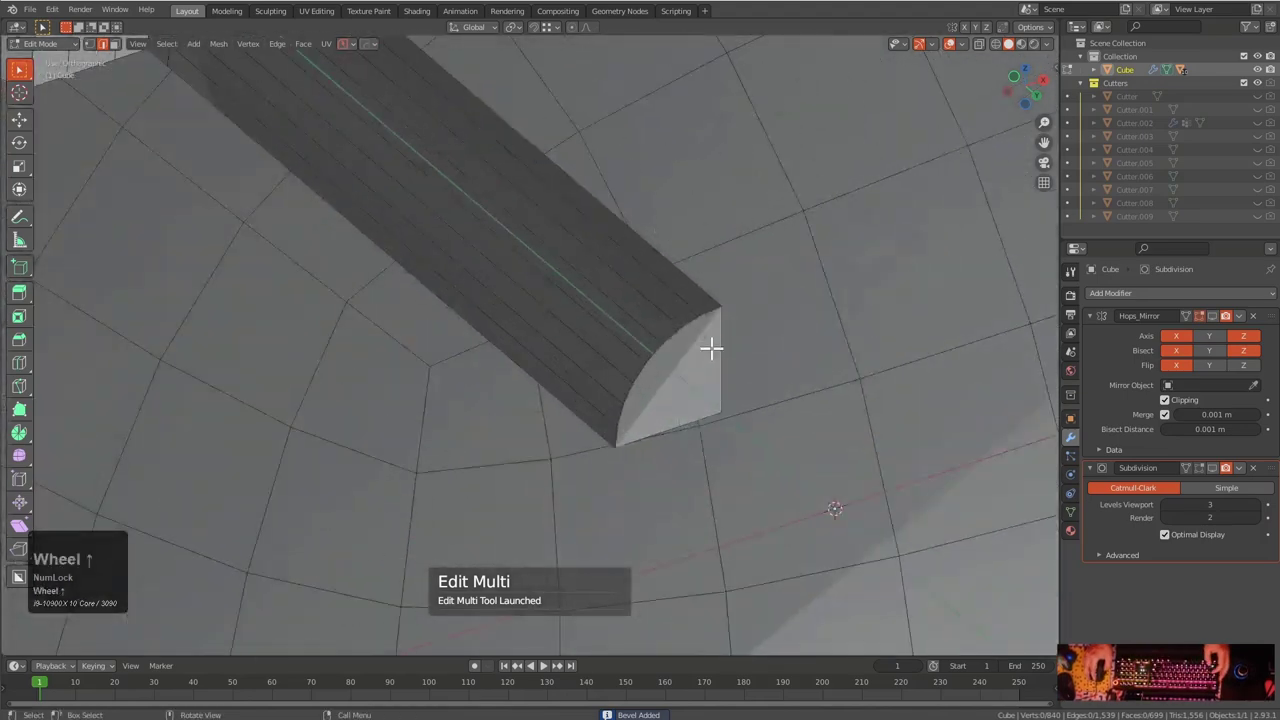
ctrl+click(670, 462)
key(q)
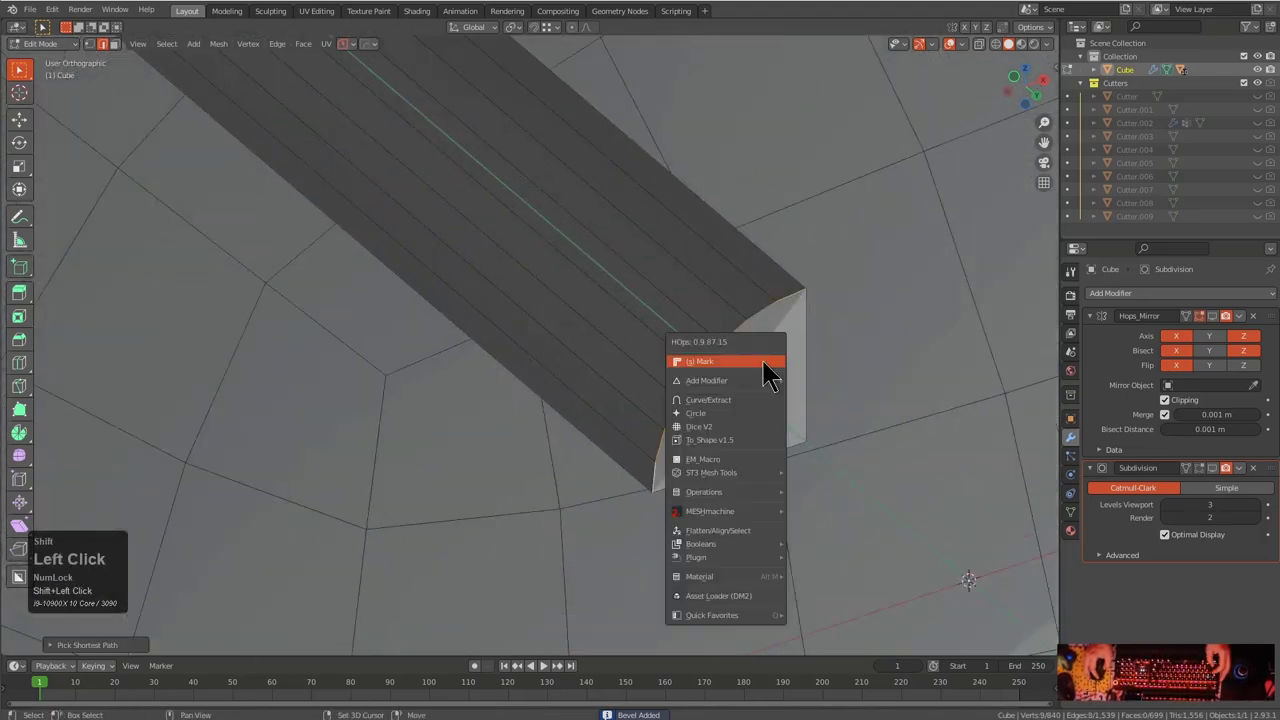
click(762, 358)
key(b)
click(780, 360)
Add three evenly spaced edge loops along the small central cylinder
middle_drag(780, 360, 601, 295)
key(ctrl+r)
scroll(601, 296, up, 2)
click(603, 296)
right_click(606, 295)
Triangulate the narrow ring-shaped face between the cone and the small cylinder, and convert its triangles to quads
shift+middle_drag(411, 170, 650, 345)
scroll(648, 340, up, 3)
key(3)
alt+click(665, 344)
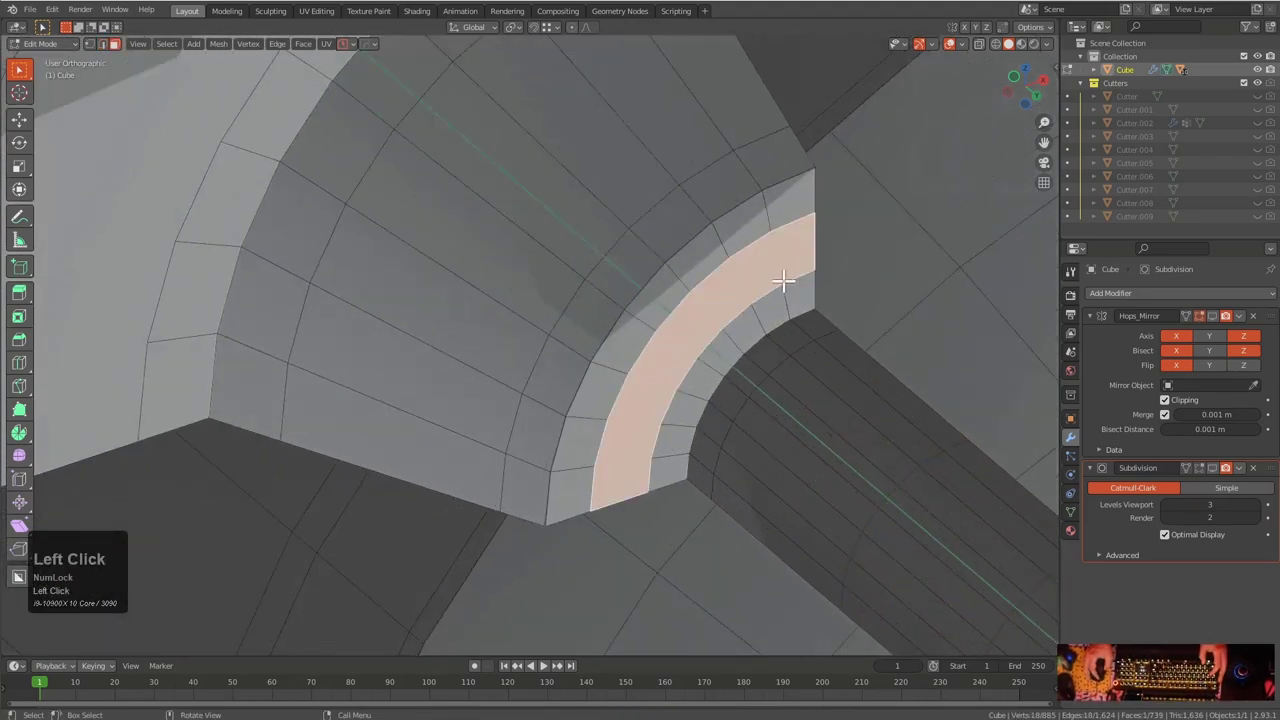
key(ctrl+t)
key(alt+j)
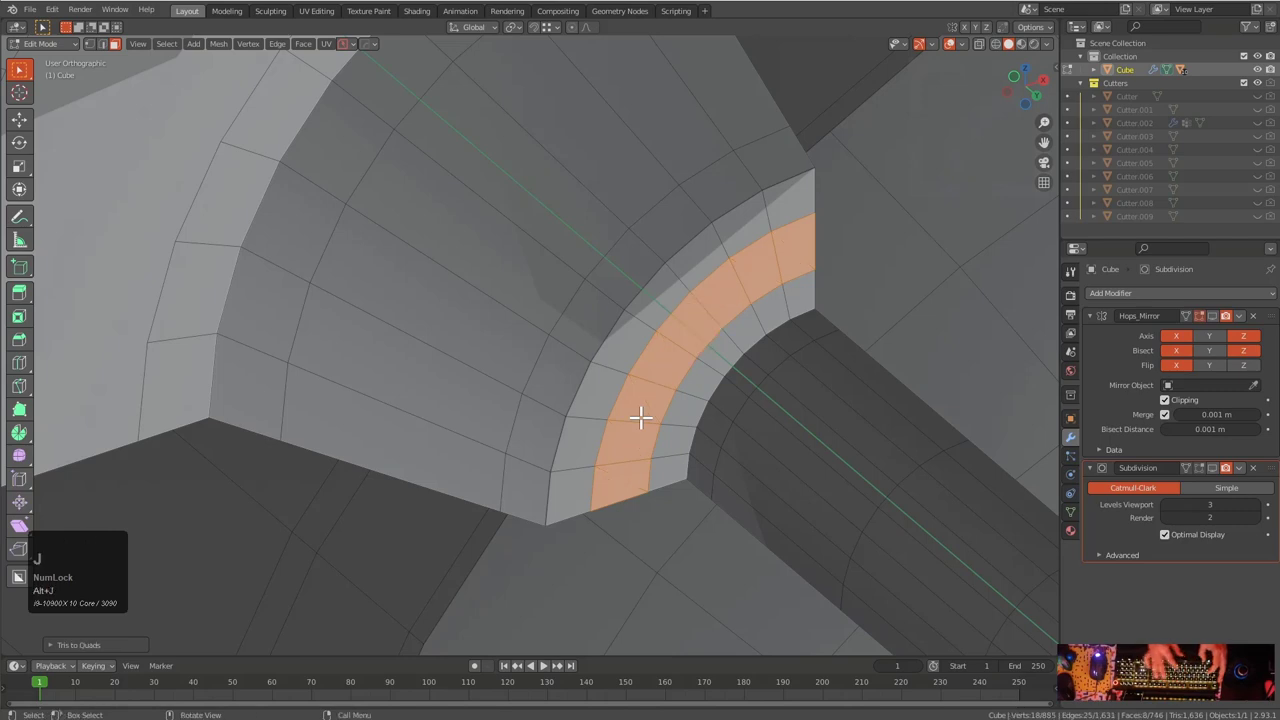
key(alt+a)
Triangulate the wide ring-shaped face around the outside of the cone and convert its triangles to quads
scroll(641, 418, down, 3)
middle_drag(606, 385, 548, 372)
alt+click(548, 372)
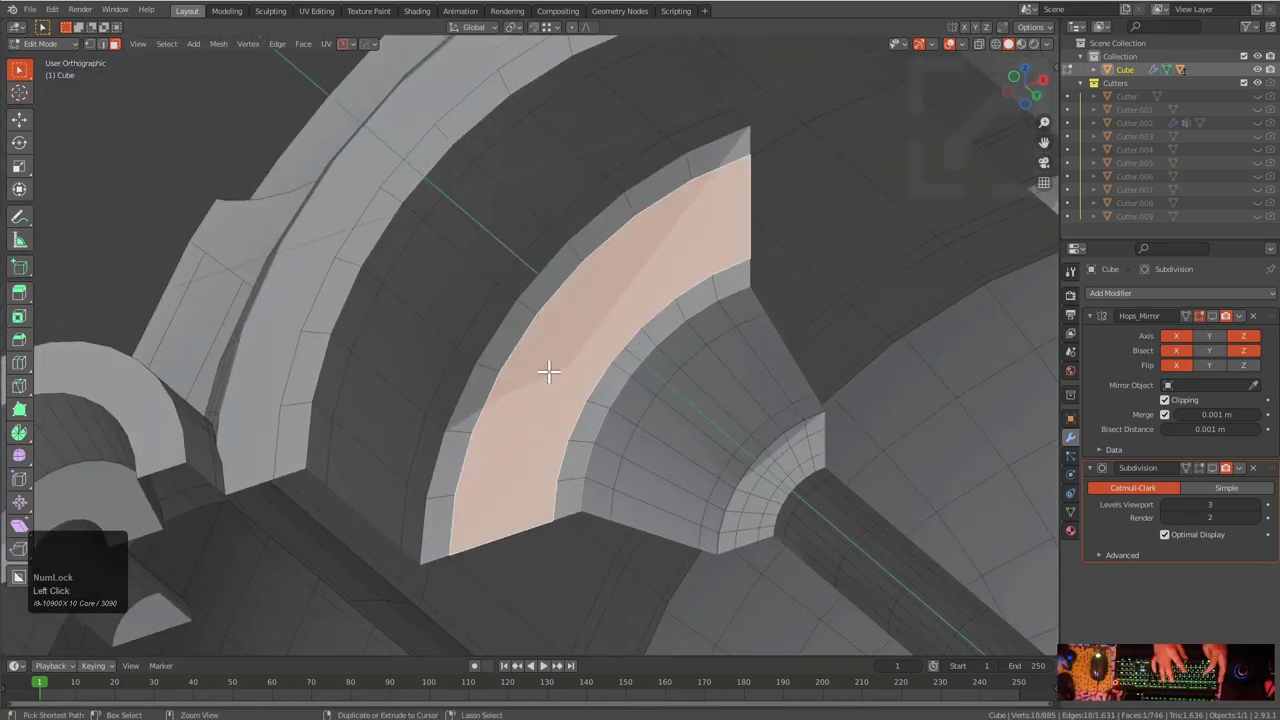
key(ctrl+t)
key(alt+j)
key(alt+a)
Connect the facing vertex pairs radially between the outer and inner edges of the undivided band around the large central recess
scroll(541, 376, down, 1)
mouse_move(540, 375)
middle_down()
mouse_move(580, 409)
mouse_move(531, 349)
mouse_move(503, 391)
mouse_move(548, 342)
mouse_move(537, 366)
middle_up()
scroll(548, 342, down, 2)
scroll(548, 342, down, 1)
scroll(540, 360, up, 1)
shift+middle_drag(586, 314, 592, 330)
scroll(580, 335, up, 1)
scroll(580, 335, up, 1)
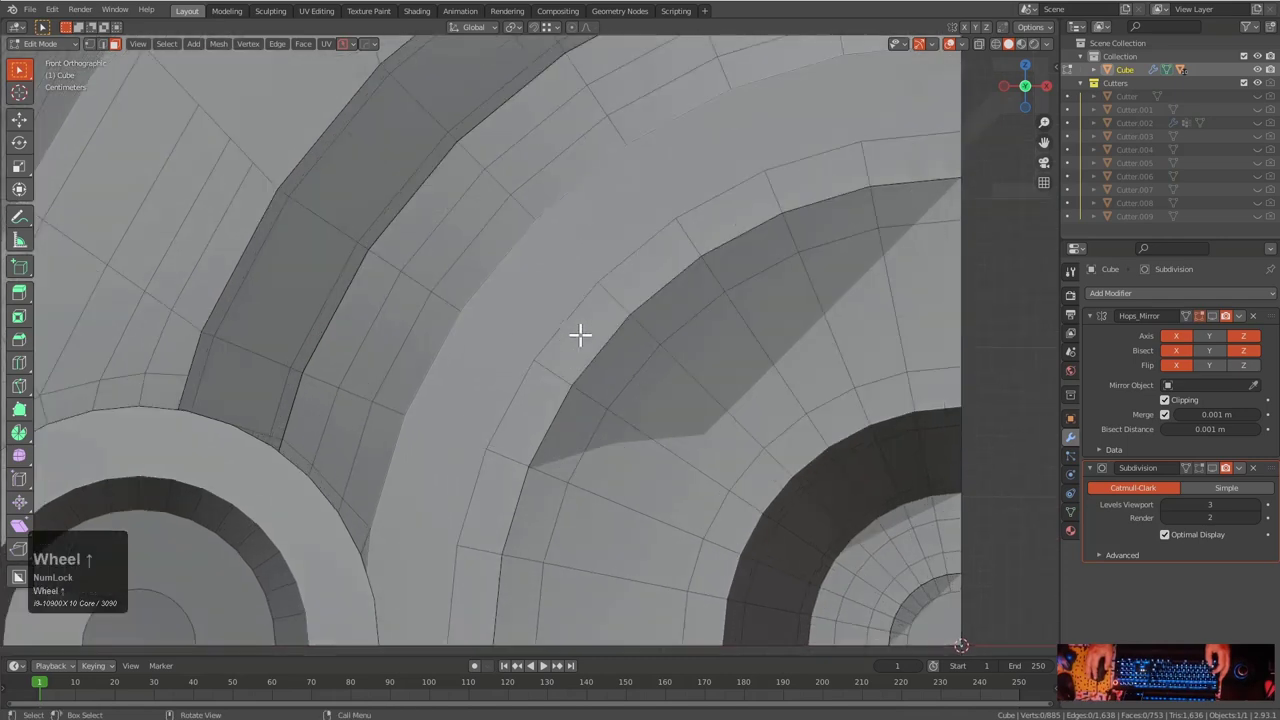
key(1)
click(469, 318)
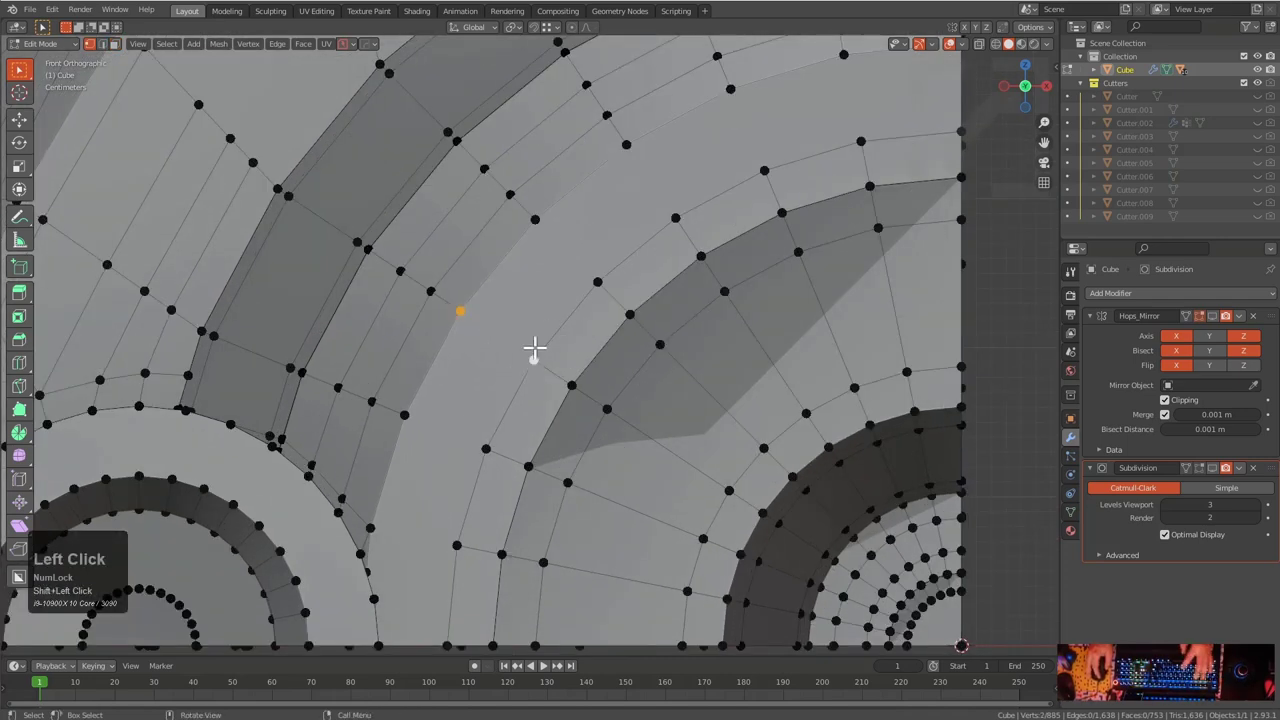
click(408, 436)
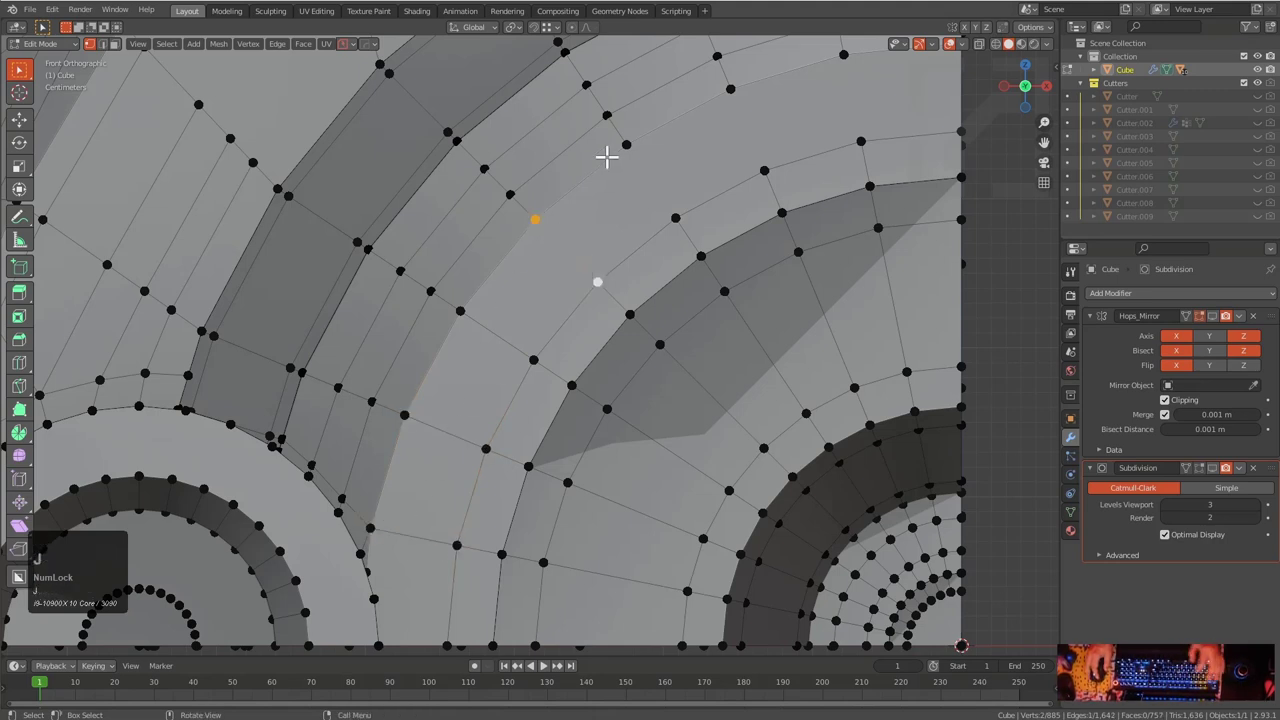
shift+click(675, 218)
shift+middle_drag(674, 221, 649, 296)
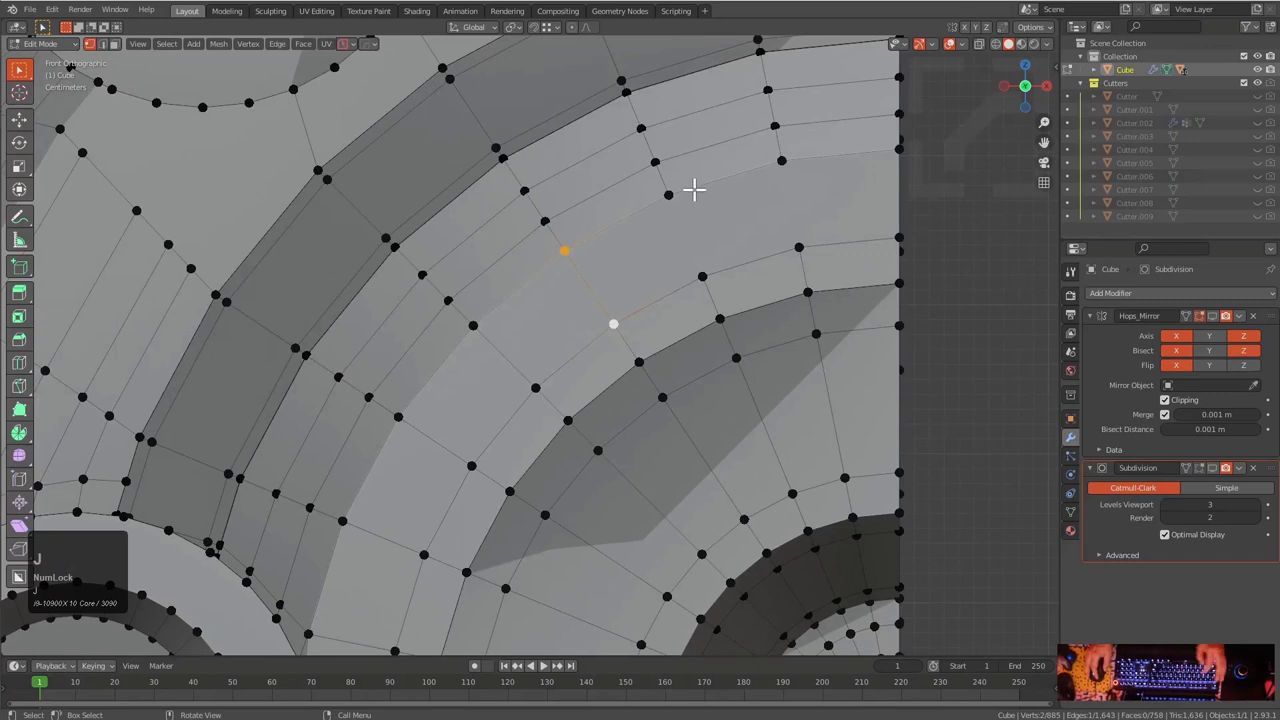
shift+click(701, 270)
shift+scroll(720, 256, up, 1)
scroll(703, 291, up, 2)
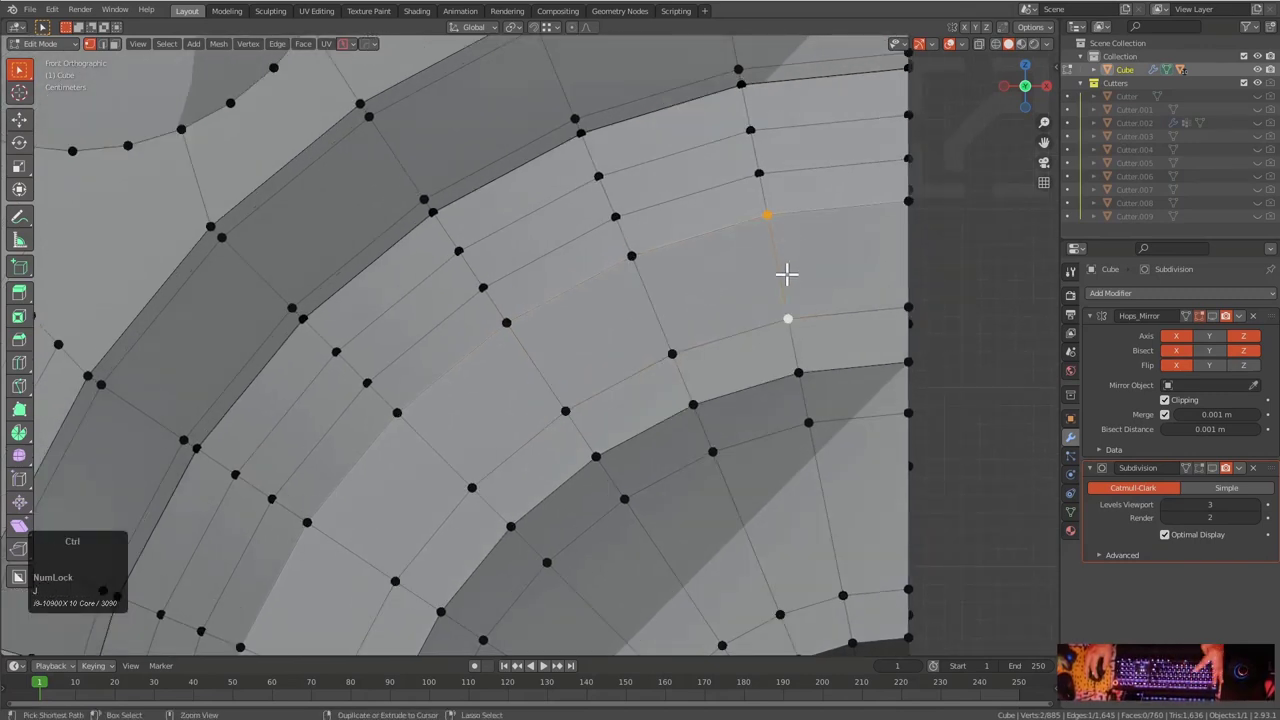
Add an edge loop along the newly divided band, close to its outer edge
key(ctrl+r)
click(778, 252)
click(771, 232)
Try to add a second edge loop close to the band's inner edge
key(ctrl+r)
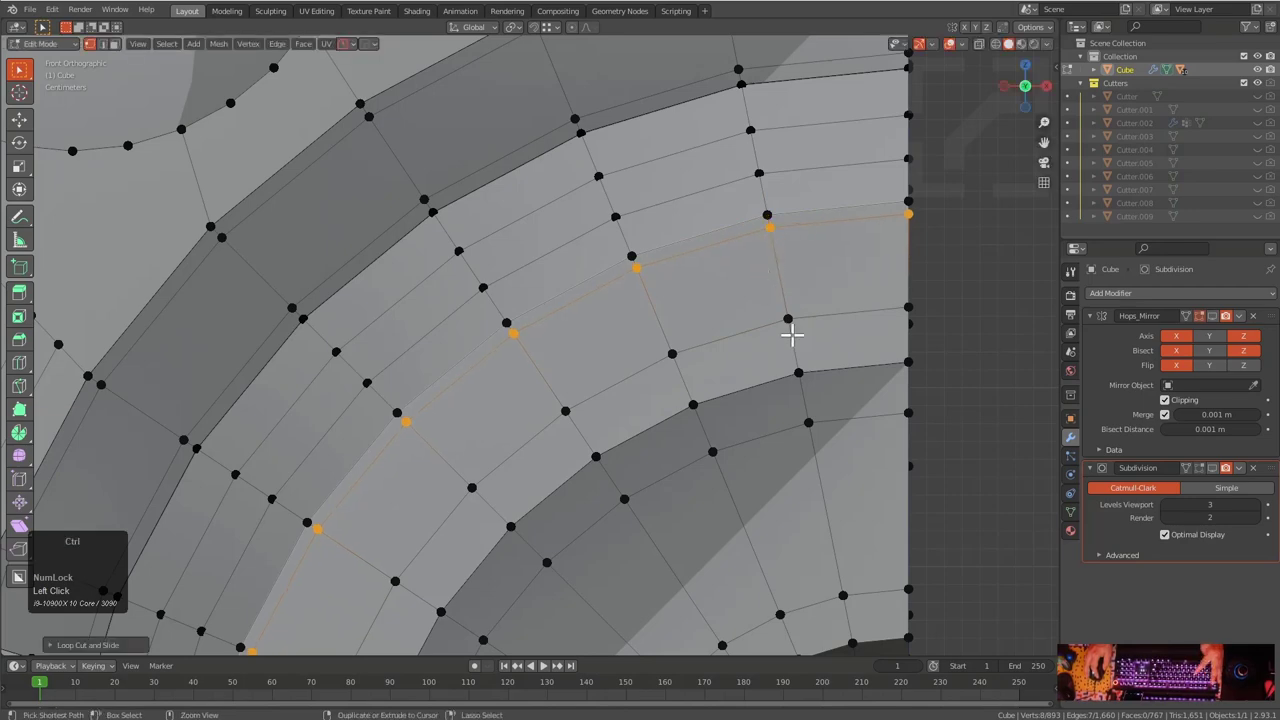
click(788, 322)
click(788, 318)
middle_drag(760, 343, 672, 295)
key(ctrl+z)
Slide the added edge loop inward, further away from the band's outer edge
middle_drag(540, 337, 566, 340)
scroll(634, 326, up, 2)
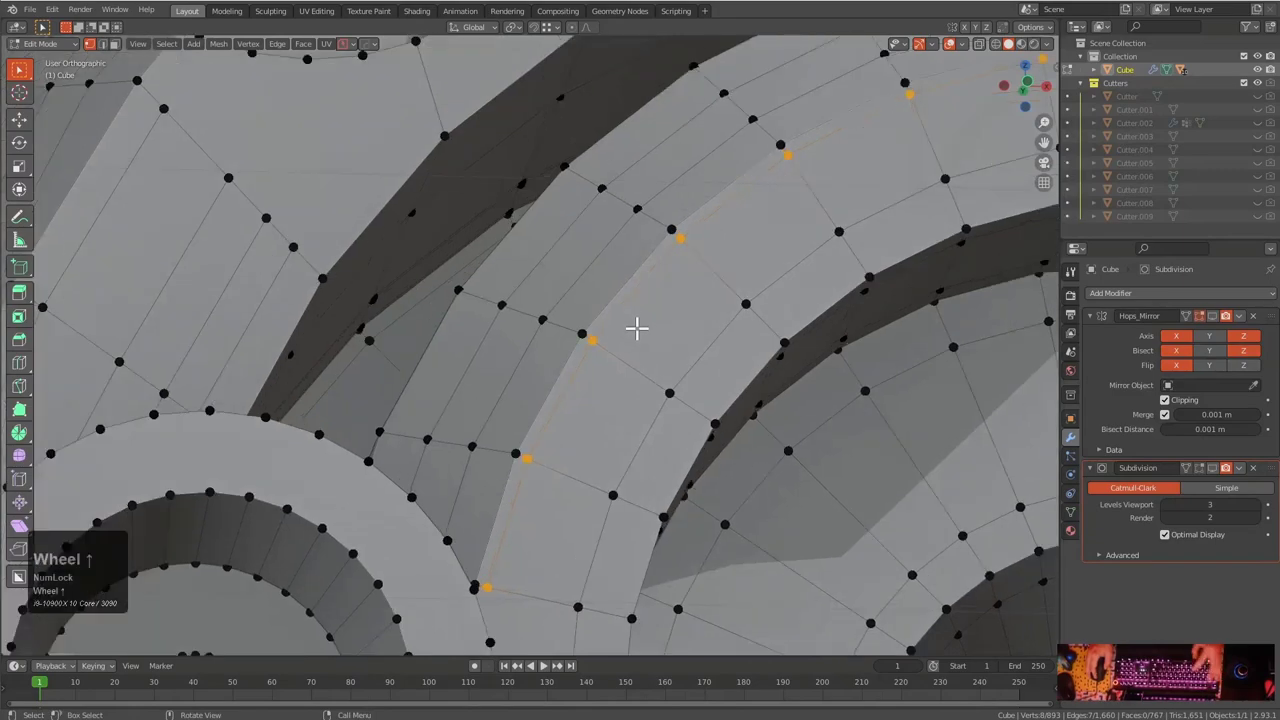
key(g)
key(g)
middle_drag(647, 335, 666, 363)
click(677, 363)
Connect the lower end vertex of the new edge loop to the border vertex beside the half-cylinder arch
scroll(677, 363, down, 2)
shift+middle_drag(657, 471, 700, 240)
scroll(594, 300, up, 2)
scroll(588, 295, up, 2)
shift+click(581, 286)
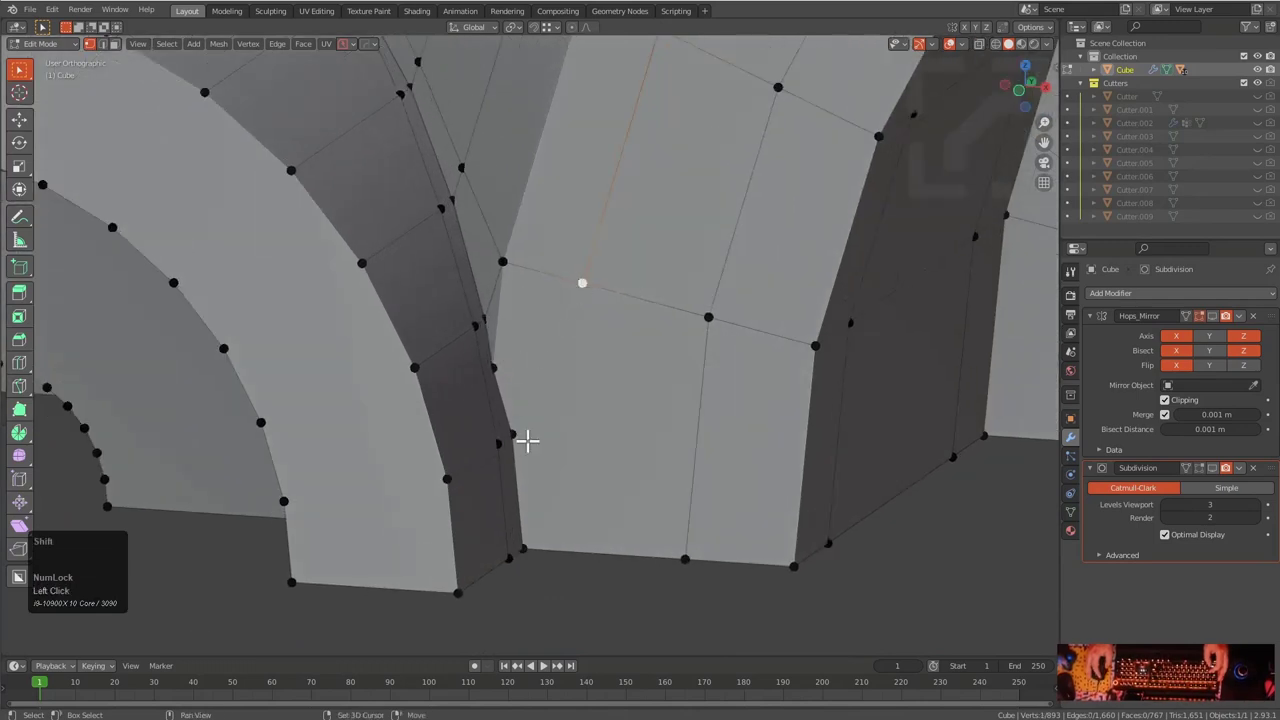
click(528, 429)
middle_drag(617, 449, 600, 448)
key(ctrl+z)
middle_drag(523, 432, 541, 434)
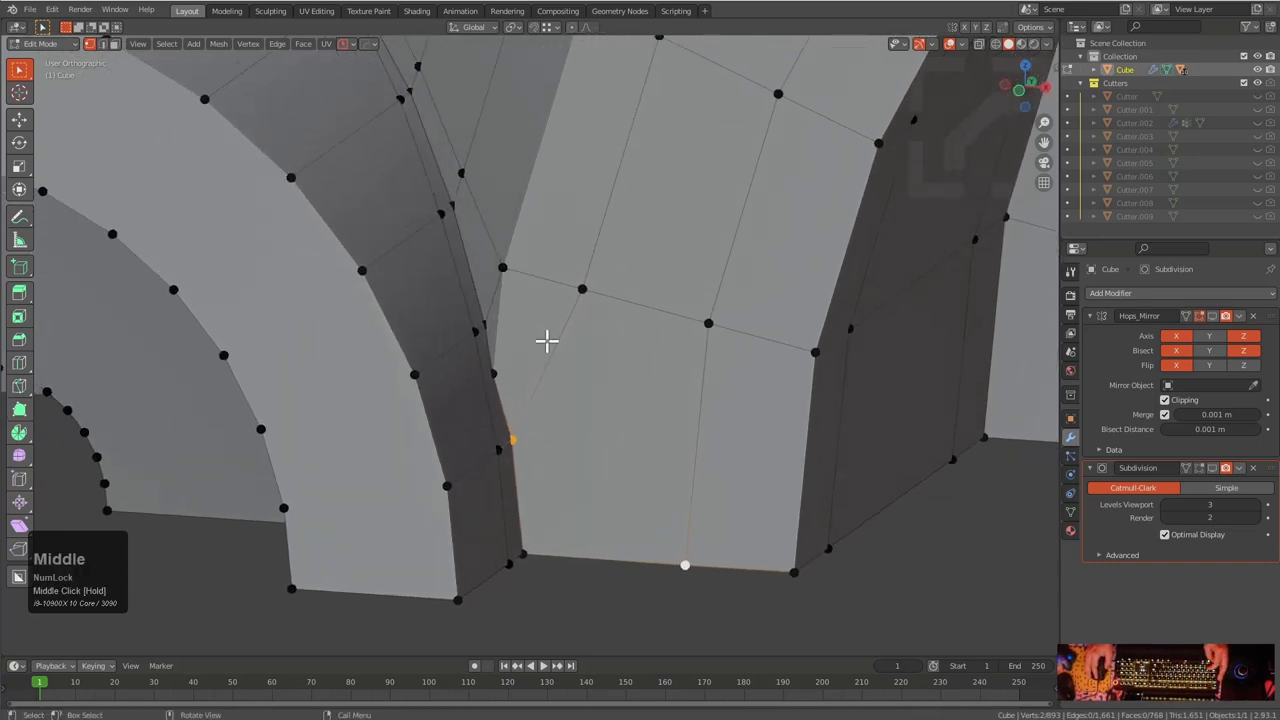
middle_drag(530, 270, 534, 289)
Knife a cut from the band's bottom edge across the new diagonal edge to the band's outer corner vertex
scroll(545, 280, up, 1)
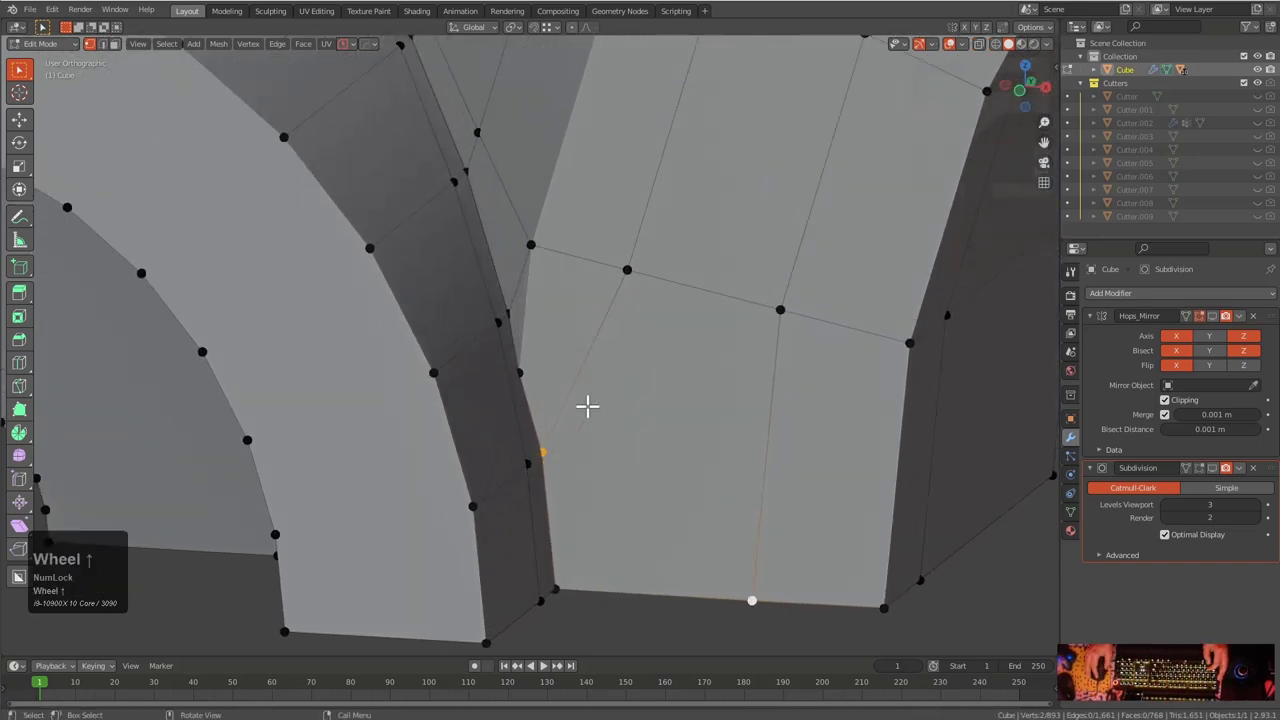
key(k)
click(626, 588)
click(530, 244)
key(KP_Enter)
Slide the cut's crossing vertex up along the diagonal edge, and adjust its lower end vertex along the bottom edge
click(566, 391)
key(g)
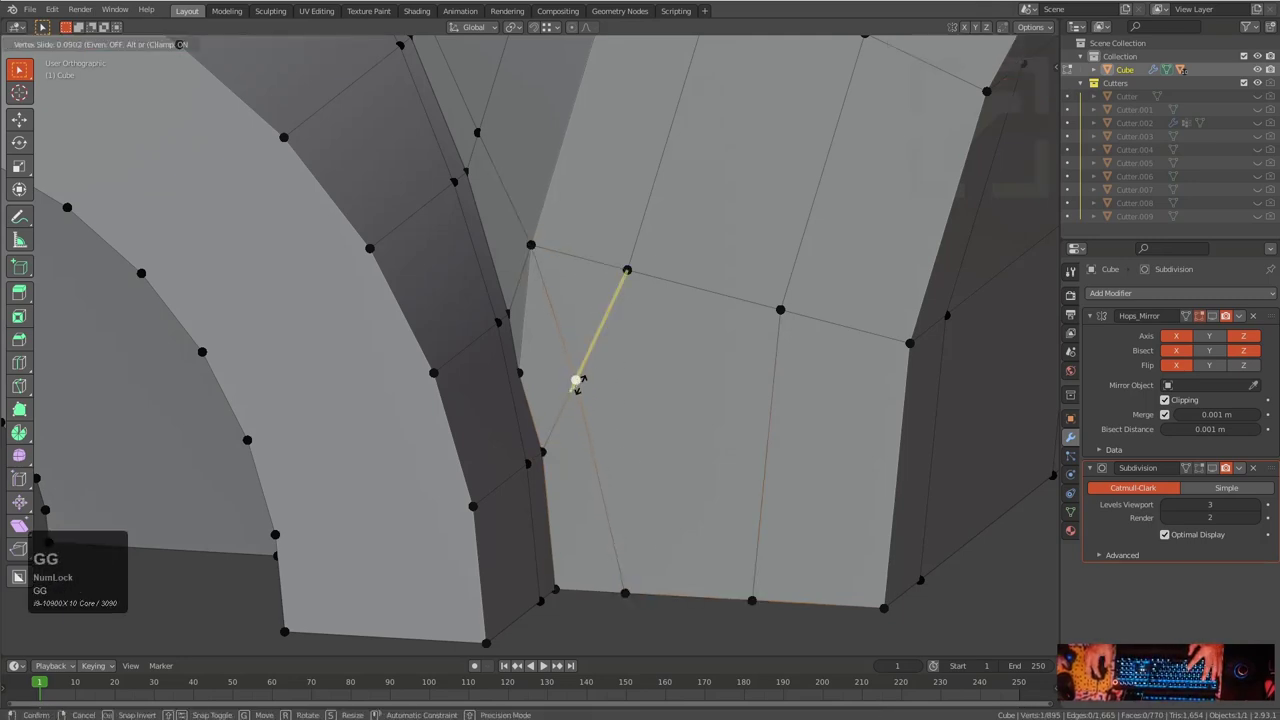
click(572, 377)
click(628, 590)
key(g)
click(630, 589)
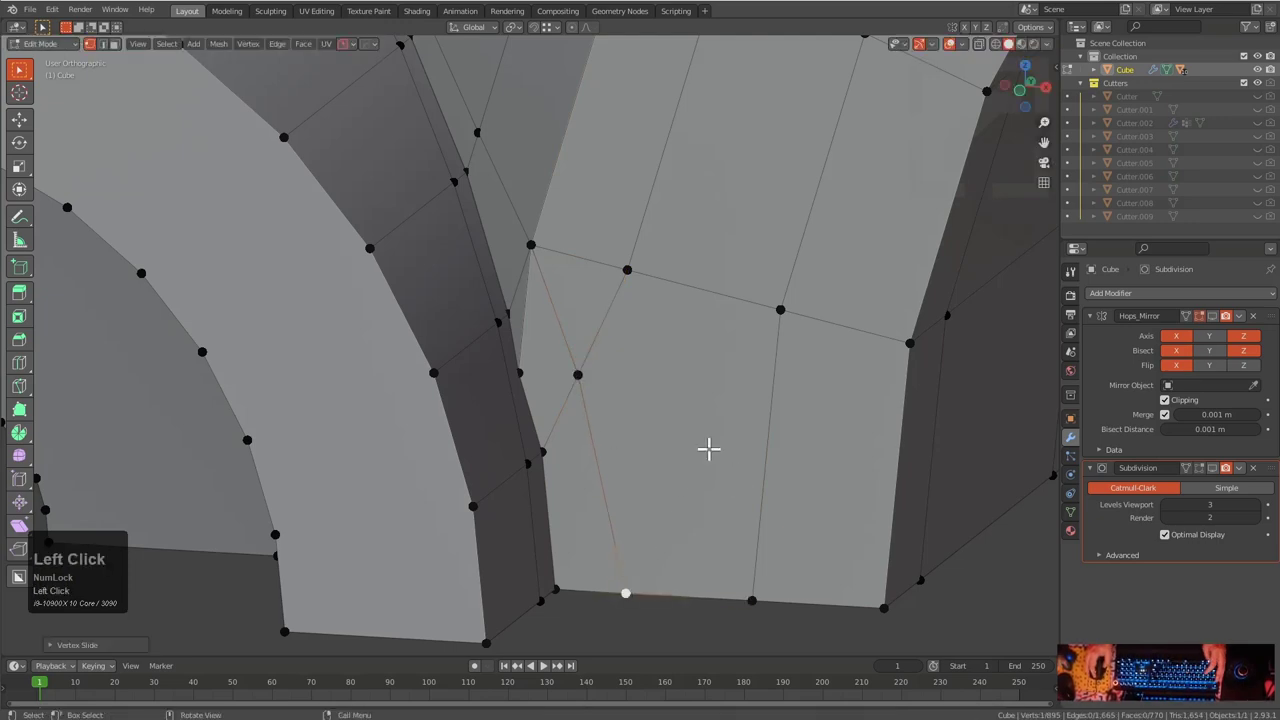
Connect the crossing vertex to the neighbouring vertex on the bottom edge, and slide the loop vertex above it slightly outward
click(582, 370)
shift+click(772, 586)
key(j)
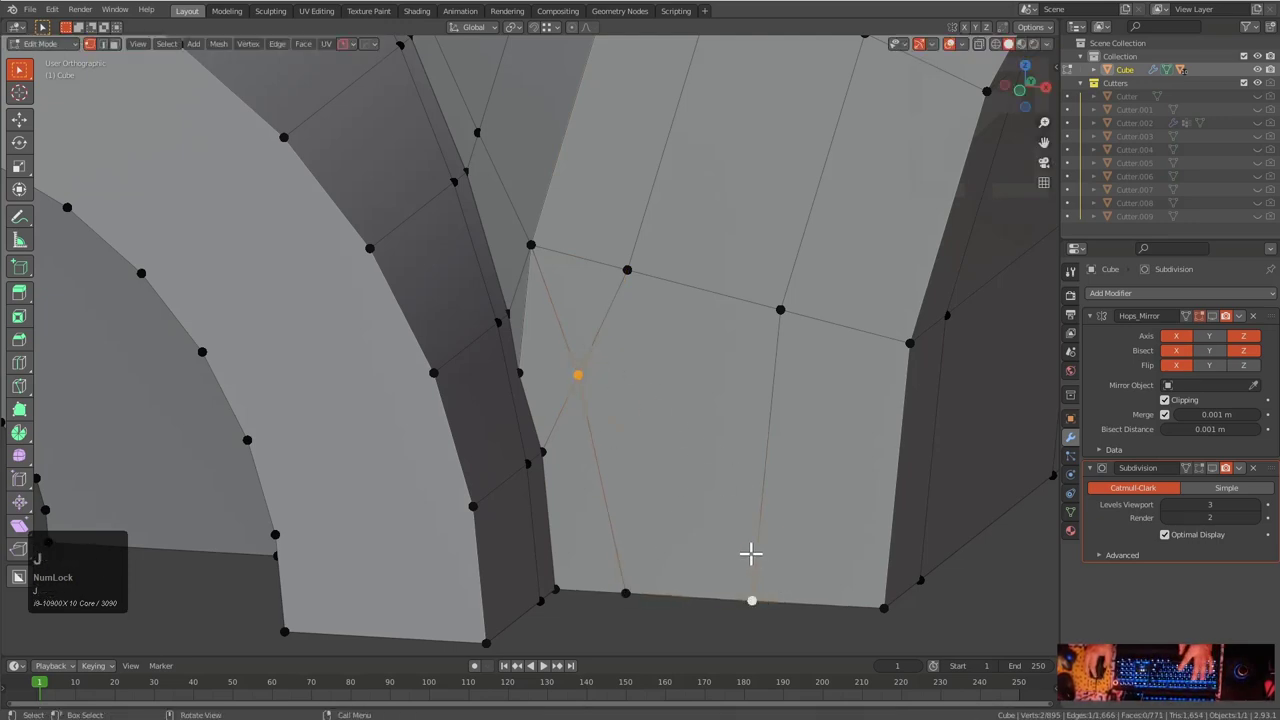
scroll(622, 462, down, 1)
key(g)
key(g)
click(594, 277)
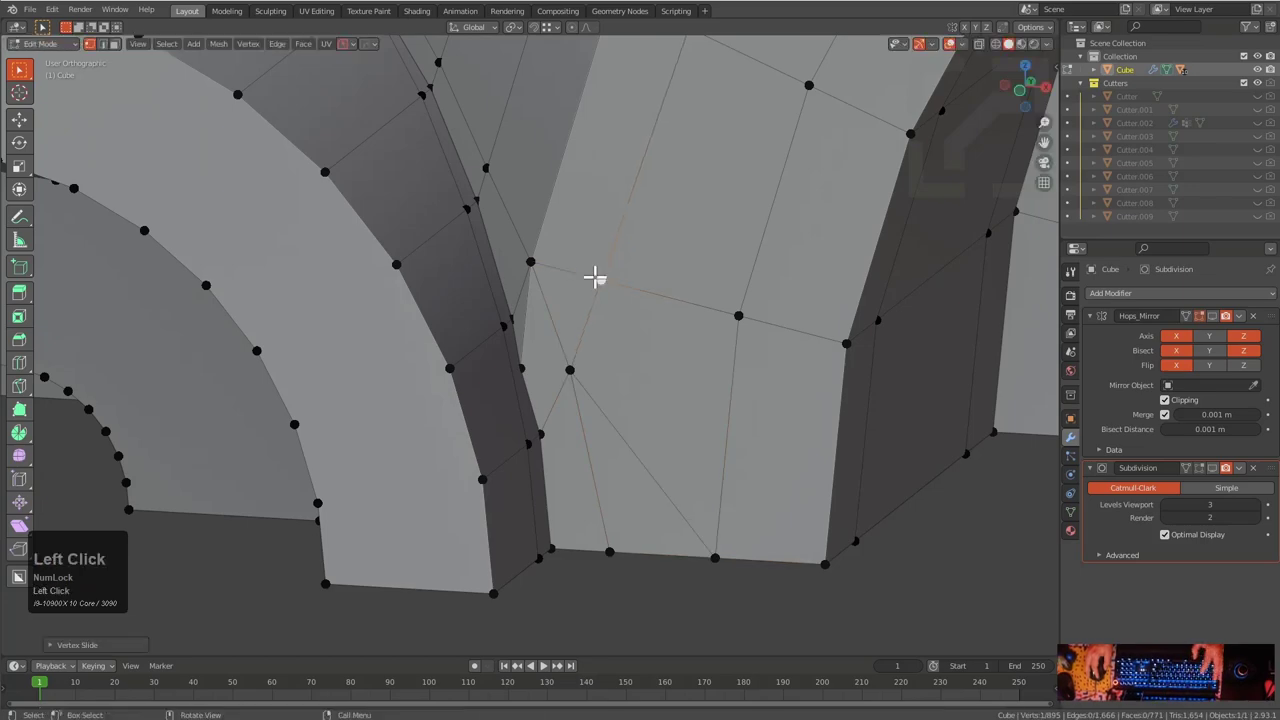
Connect the border vertex beside the corner to the lower vertex on the adjoining arch wall
key(KP_Decimal)
middle_drag(592, 327, 457, 420)
scroll(526, 420, up, 2)
key(Tab)
key(Tab)
shift+click(455, 410)
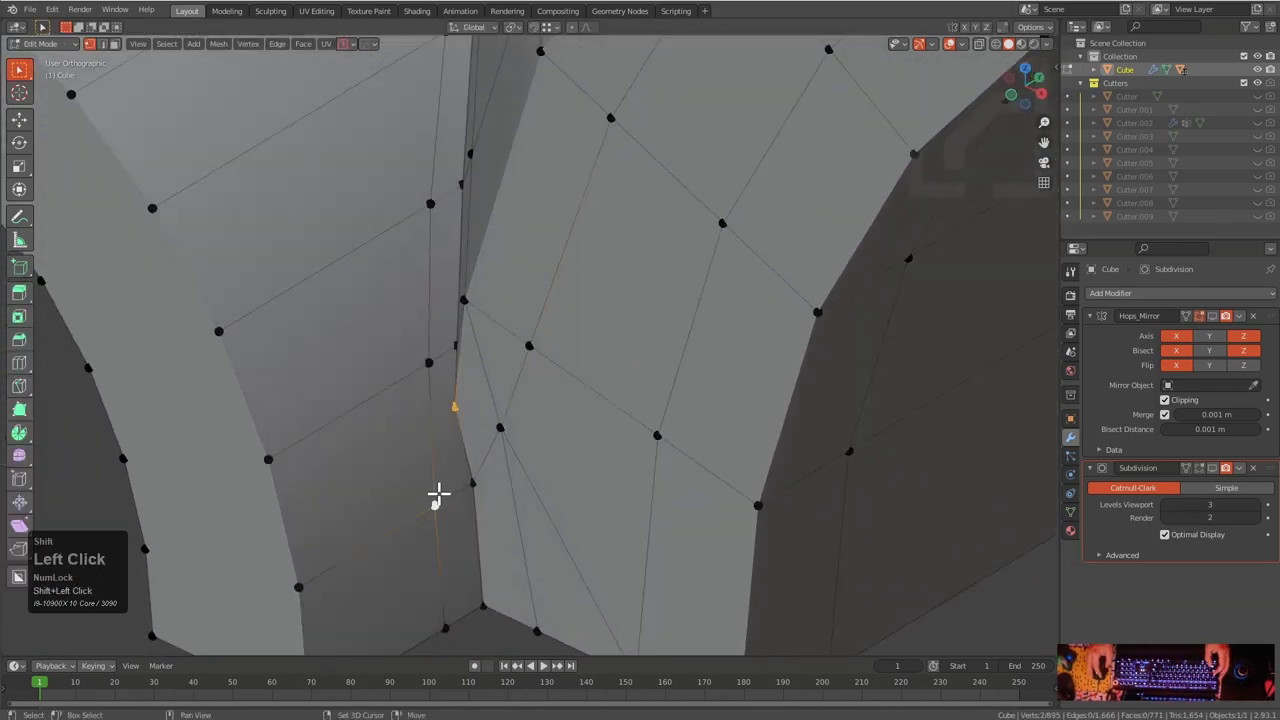
middle_drag(449, 476, 421, 380)
key(alt+a)
Bevel the outer and inner rims of the half-cylinder arch's front face with Edit Multi
middle_drag(452, 488, 520, 500)
key(Tab)
scroll(564, 446, down, 3)
shift+middle_drag(668, 414, 701, 446)
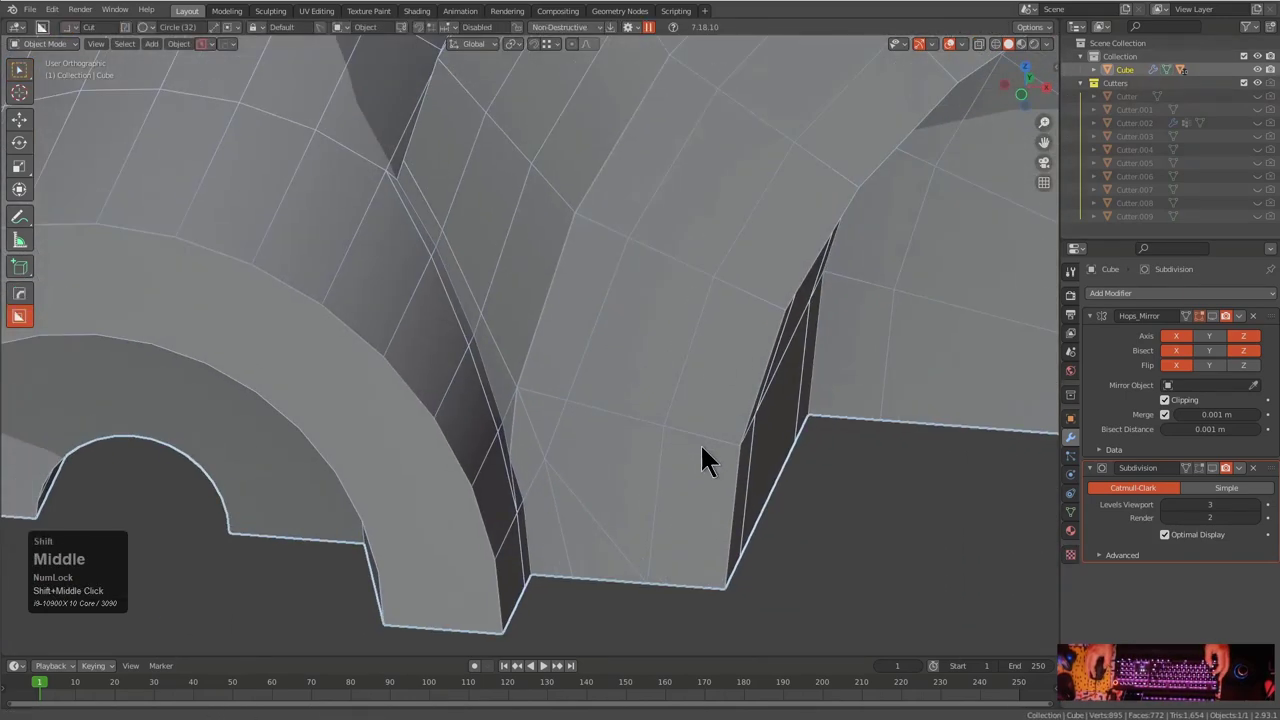
middle_drag(748, 408, 751, 343)
scroll(501, 445, down, 1)
key(Tab)
key(2)
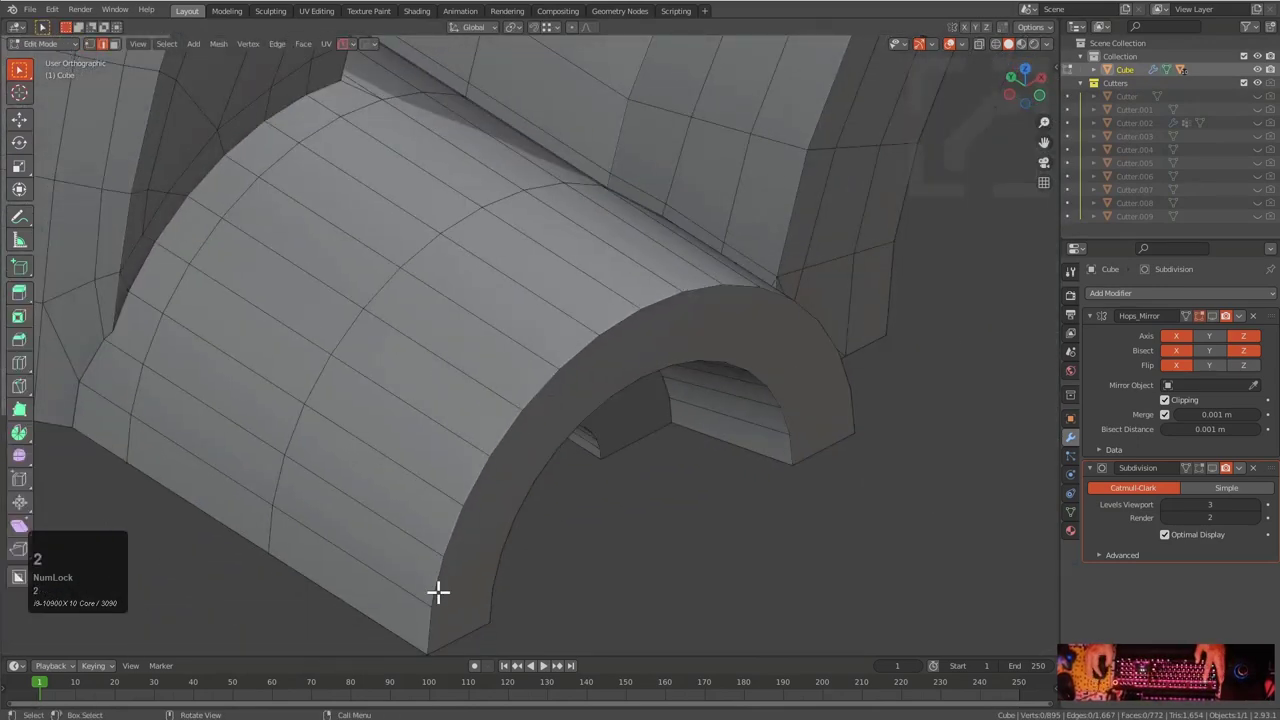
middle_drag(620, 326, 583, 497)
ctrl+click(622, 543)
middle_drag(622, 543, 730, 320)
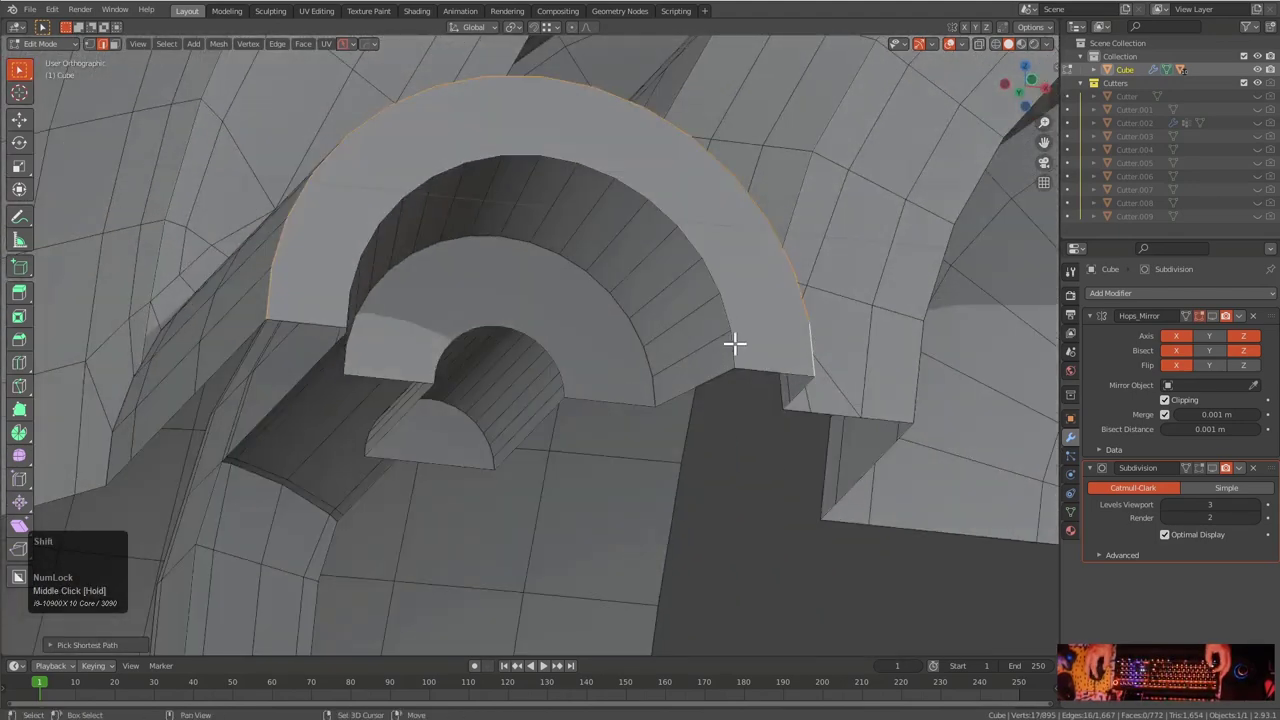
click(733, 345)
ctrl+click(346, 294)
middle_drag(346, 294, 645, 298)
key(q)
click(643, 288)
key(b)
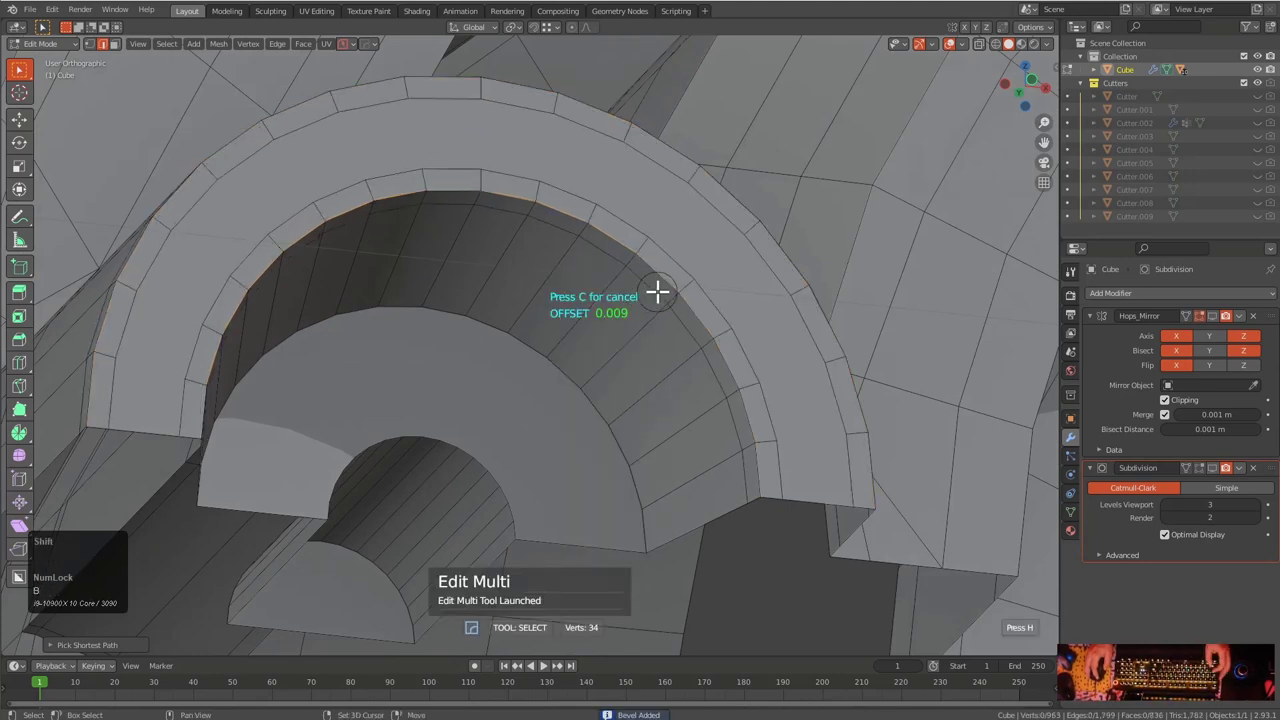
click(657, 291)
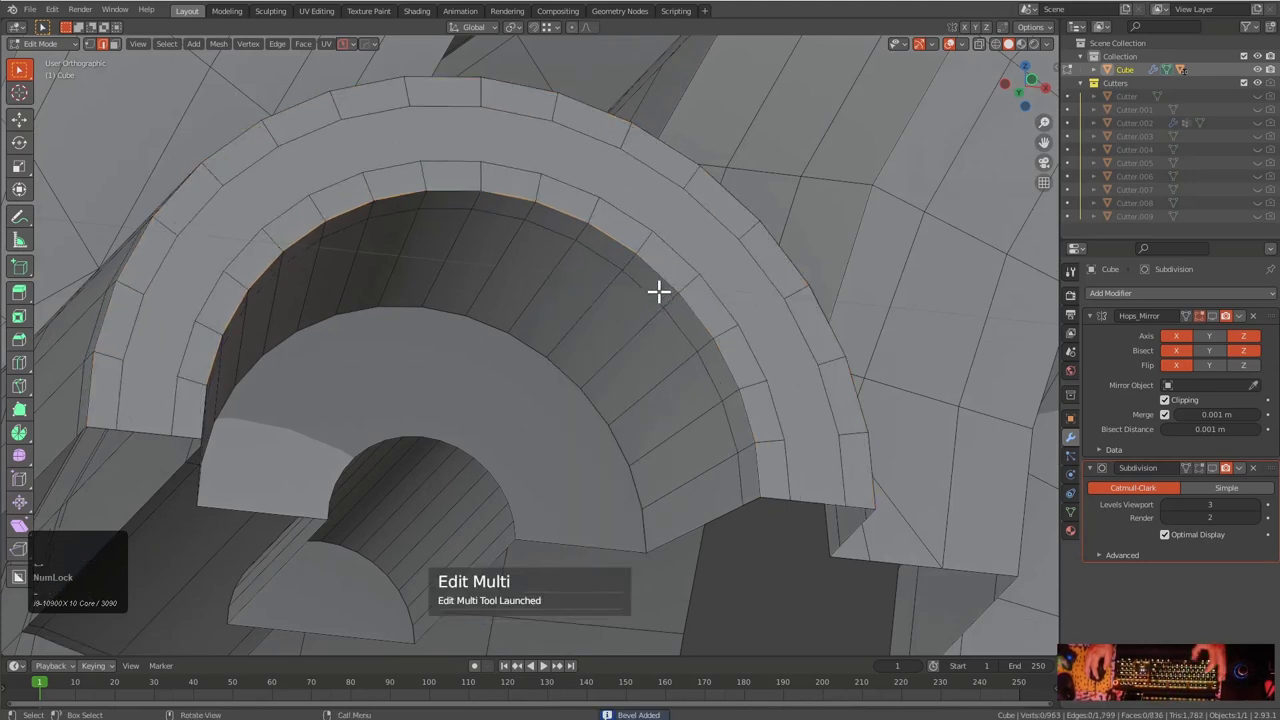
Triangulate the arch's front face between the bevelled rims and convert its triangles to quads
alt+click(696, 256)
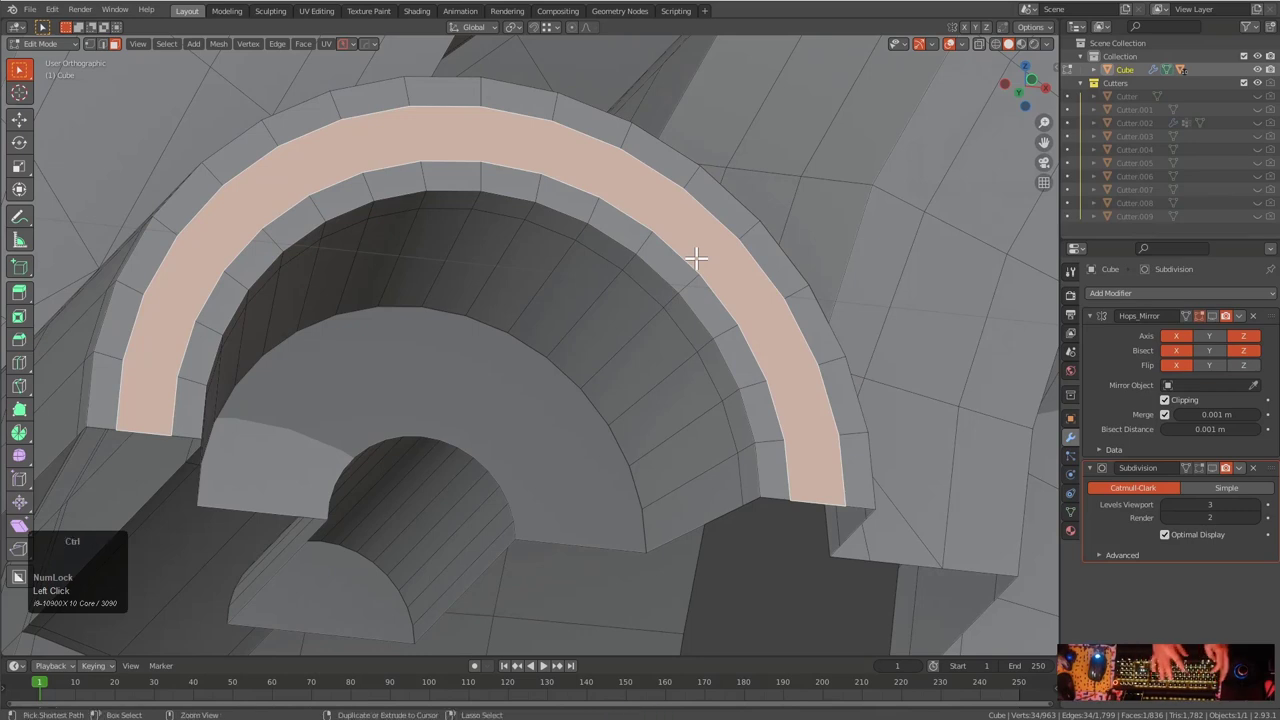
key(ctrl+t)
key(alt+j)
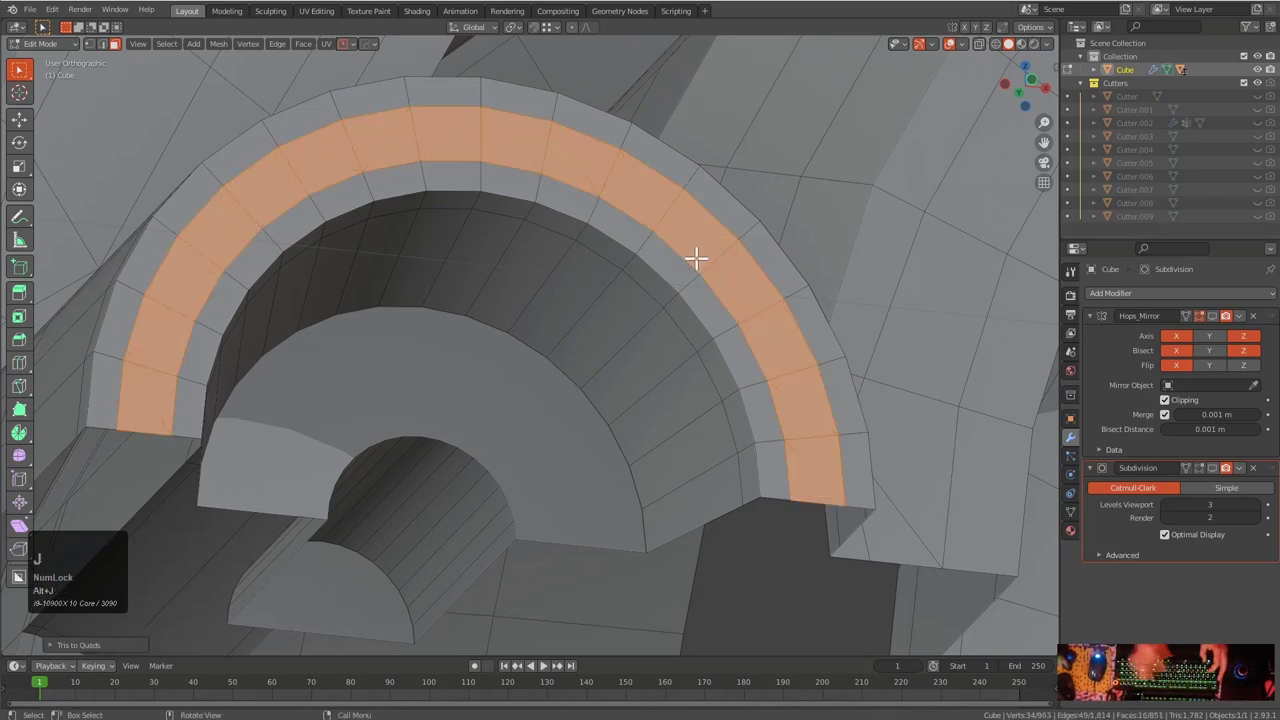
key(alt+a)
Bevel the rims at both ends of the small half cylinder inside the arch with Edit Multi
scroll(540, 402, down, 1)
shift+middle_drag(540, 402, 680, 237)
scroll(614, 348, up, 3)
key(2)
alt+click(575, 335)
scroll(572, 360, up, 2)
key(q)
click(754, 418)
key(b)
scroll(770, 410, up, 4)
click(775, 402)
Bevel the outer rim of the recessed face inside the arch with Edit Multi
middle_drag(771, 394, 698, 355)
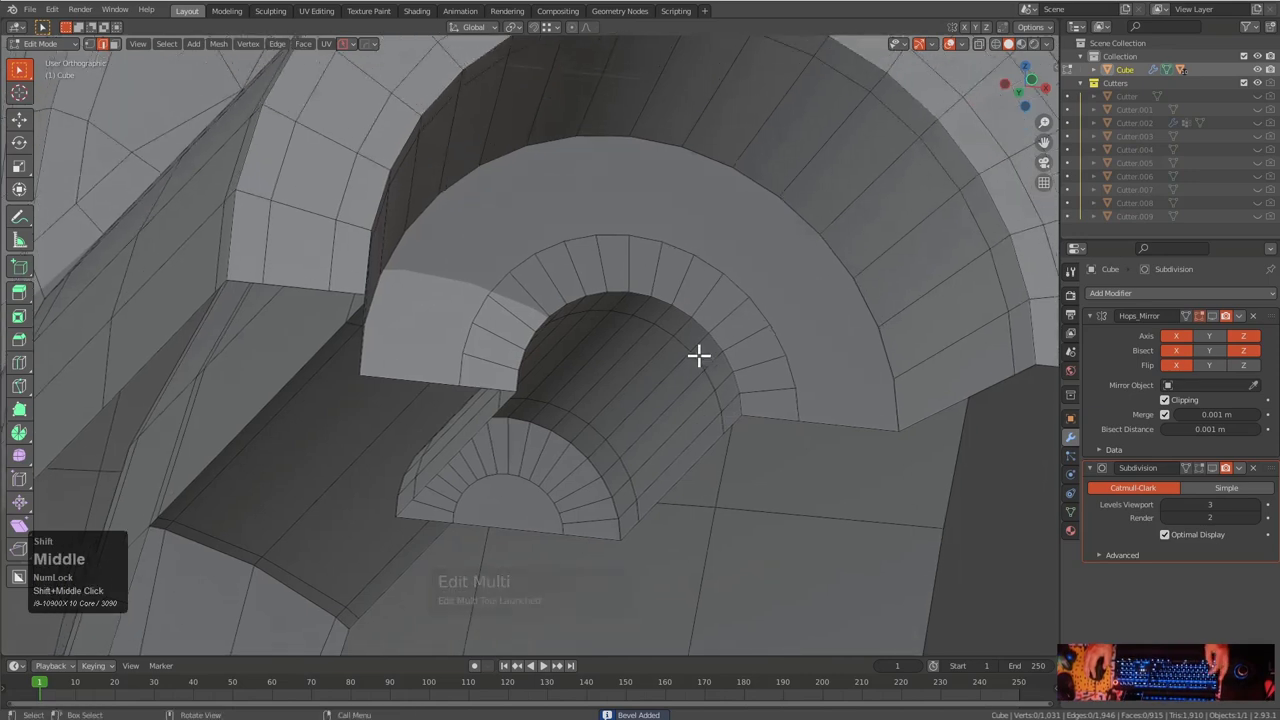
alt+click(742, 186)
key(q)
click(843, 290)
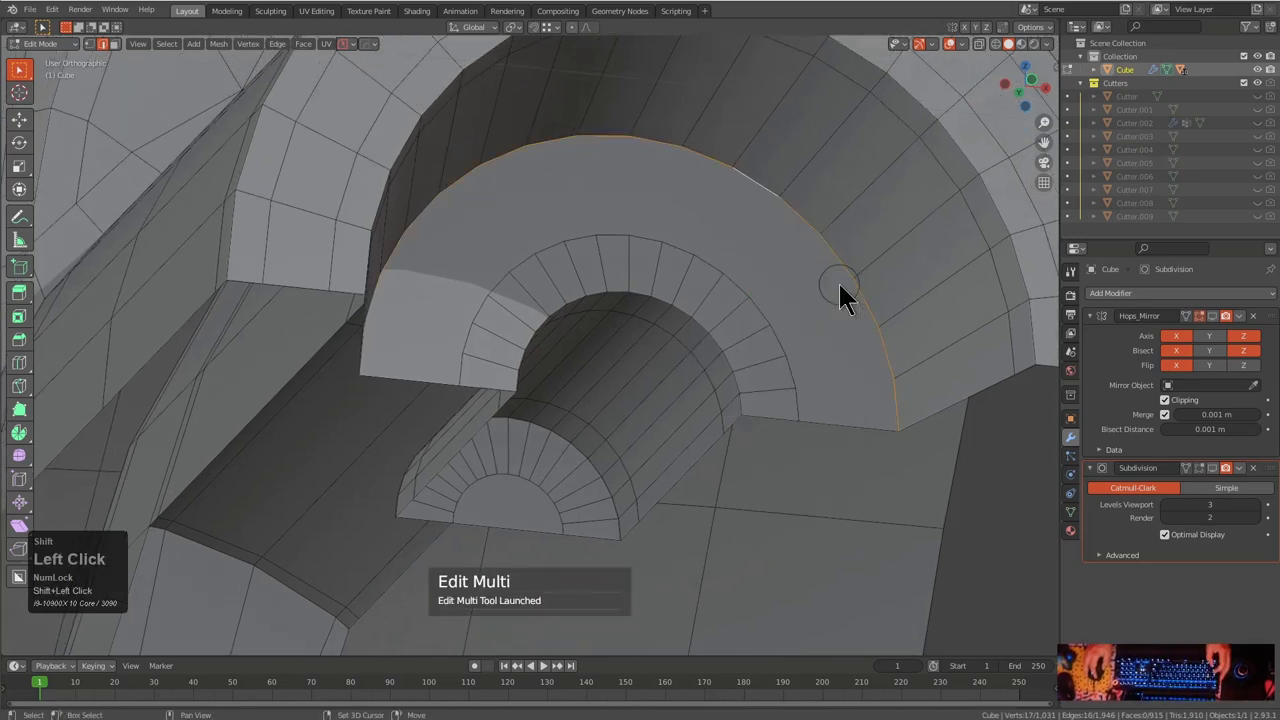
key(b)
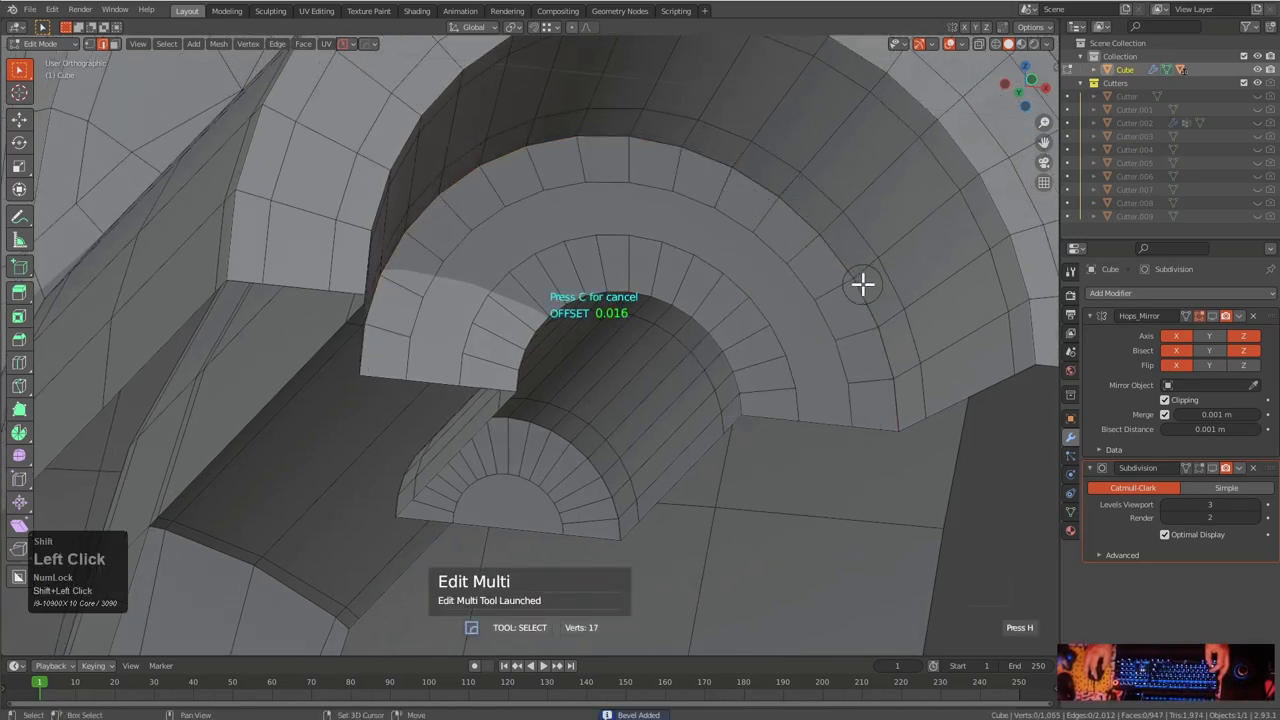
click(828, 314)
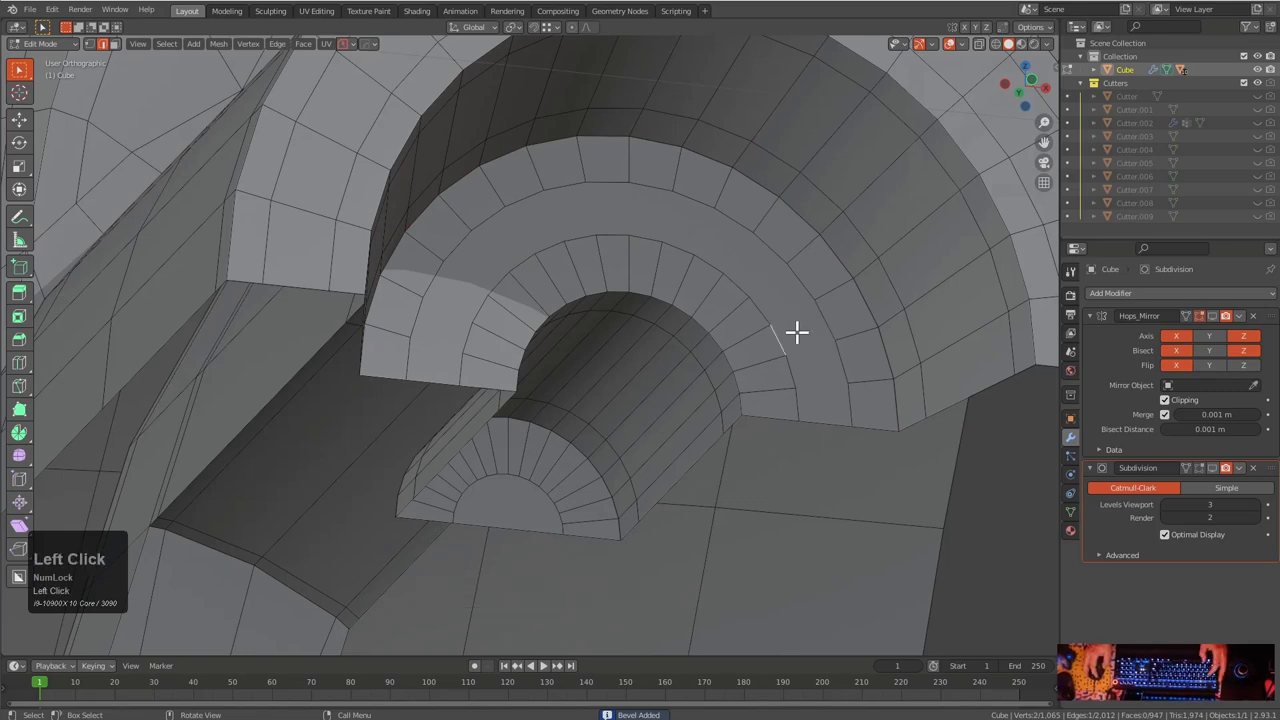
Triangulate the undivided band of the recessed face inside the arch and convert its triangles to quads
click(797, 332)
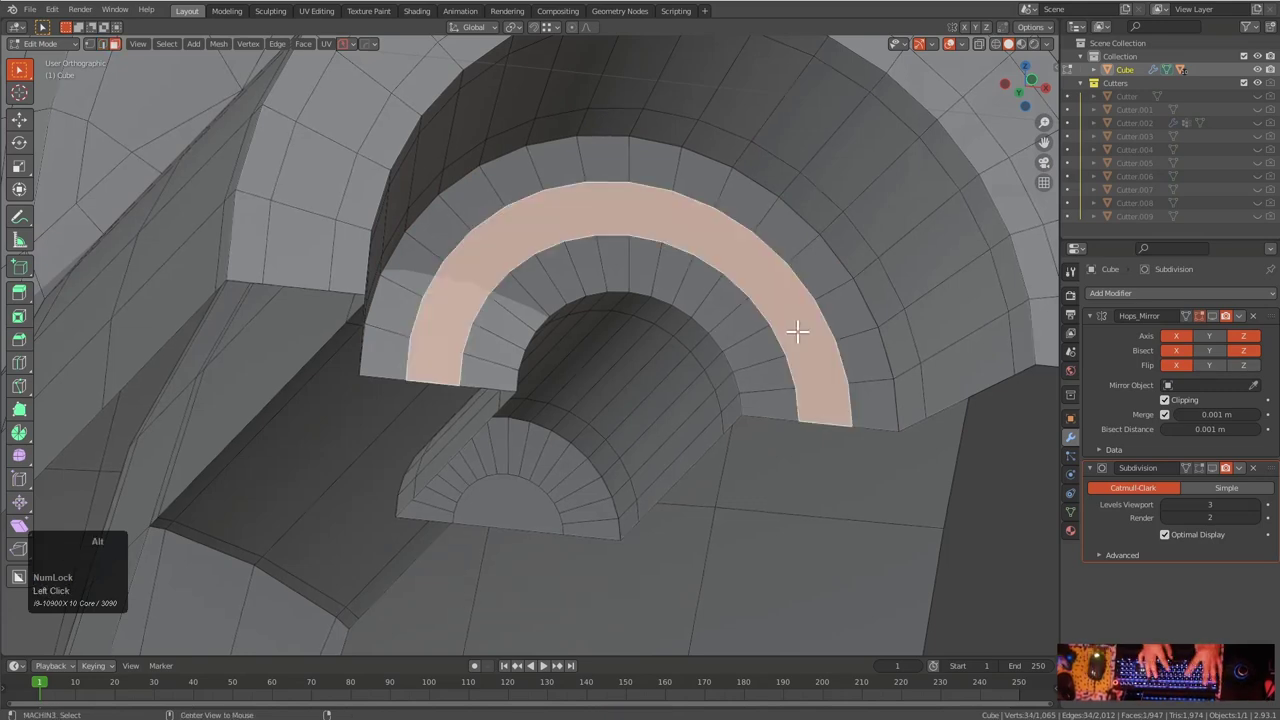
key(ctrl+t)
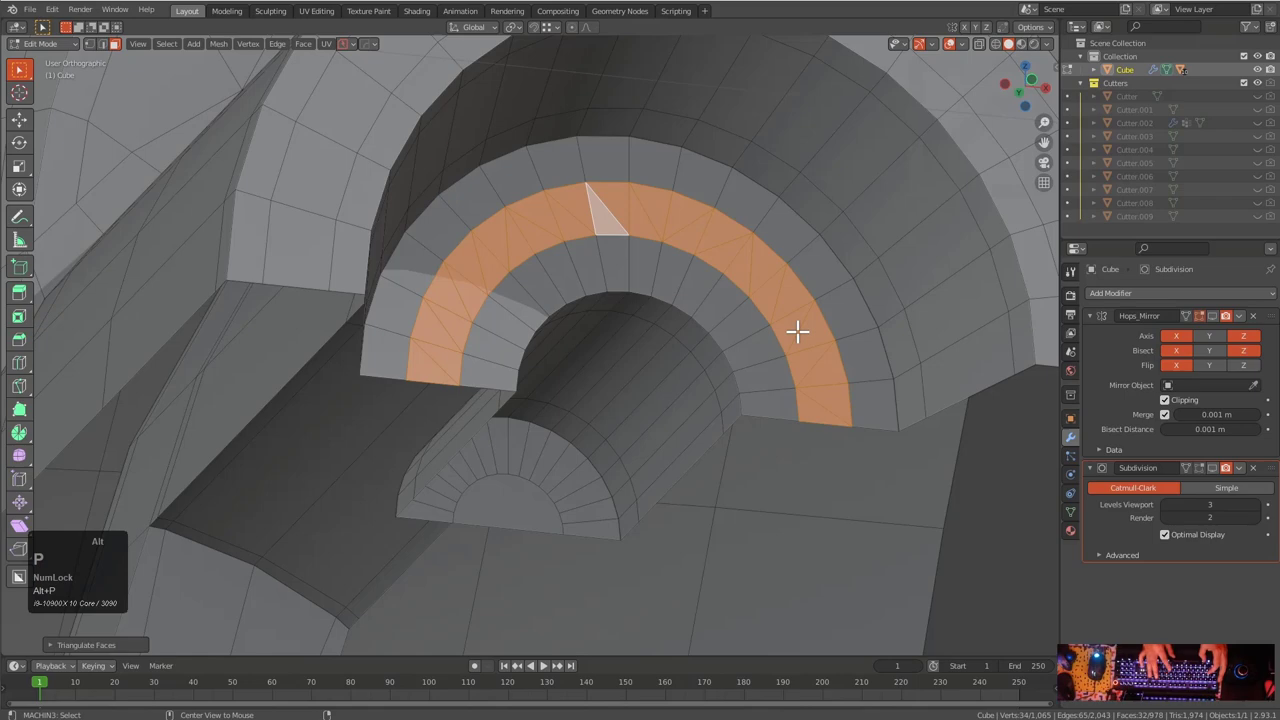
key(alt+a)
Delete the central half-disc face at the end of the small half cylinder
scroll(749, 320, down, 1)
middle_drag(749, 320, 692, 294)
shift+middle_drag(580, 452, 594, 376)
scroll(594, 375, up, 2)
shift+scroll(600, 361, up, 2)
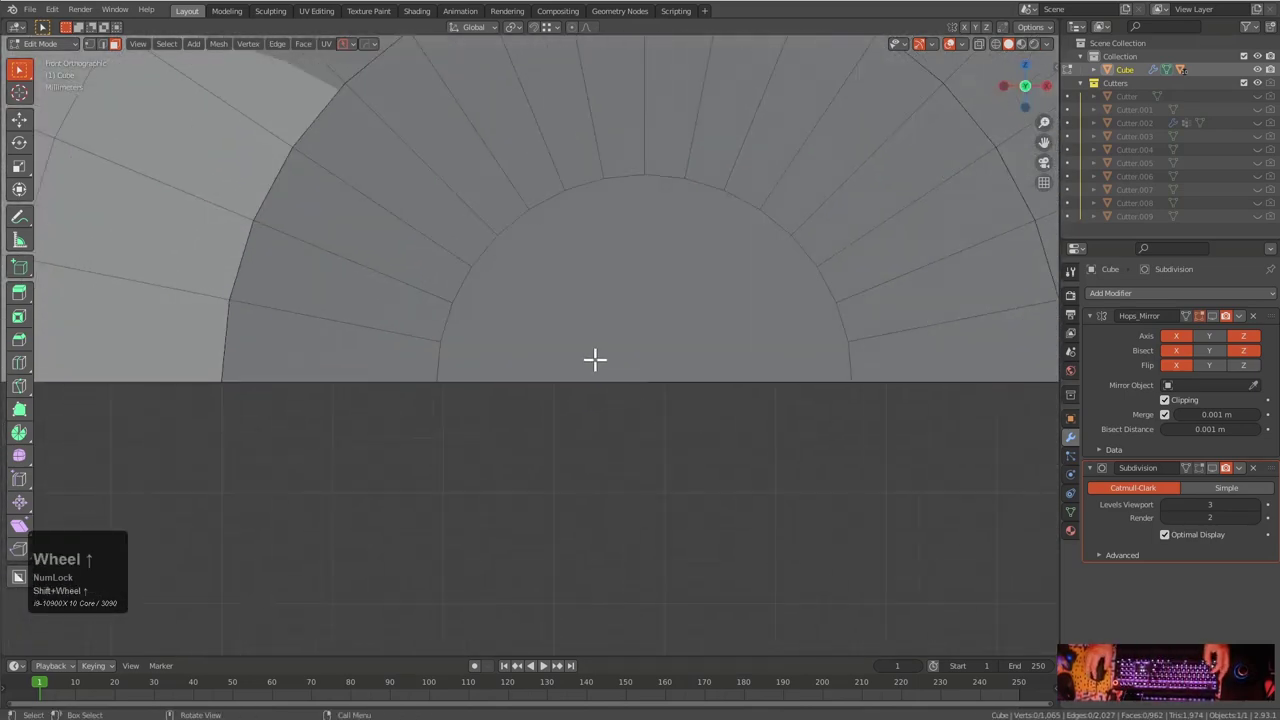
click(605, 337)
key(x)
click(600, 372)
Fill the half-disc hole from its two lowest side edges upward with horizontal rows of faces
key(1)
key(3)
click(434, 360)
key(2)
click(426, 360)
shift+click(850, 358)
key(f)
key(f)
key(f)
key(f)
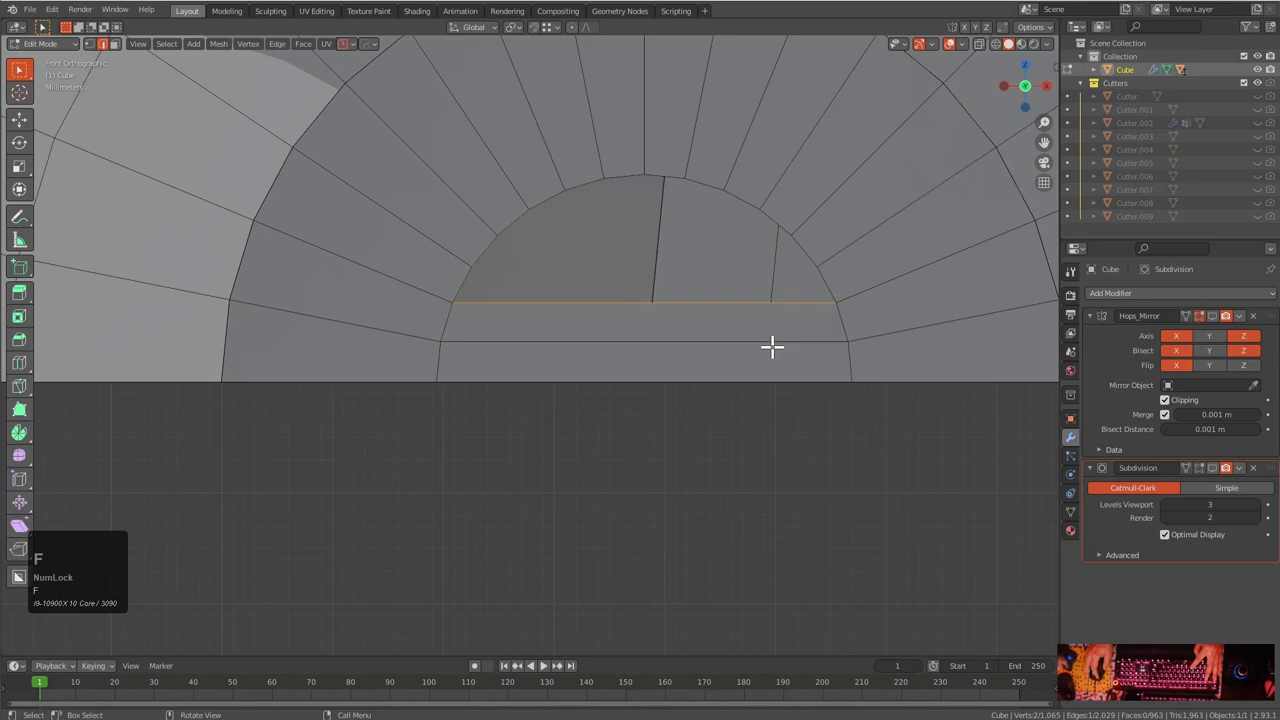
Add three vertical edge loops through the filled rows and fill the remaining gap at the top with faces
key(ctrl+r)
click(654, 230)
right_click(652, 230)
key(ctrl+r)
click(602, 233)
right_click(734, 209)
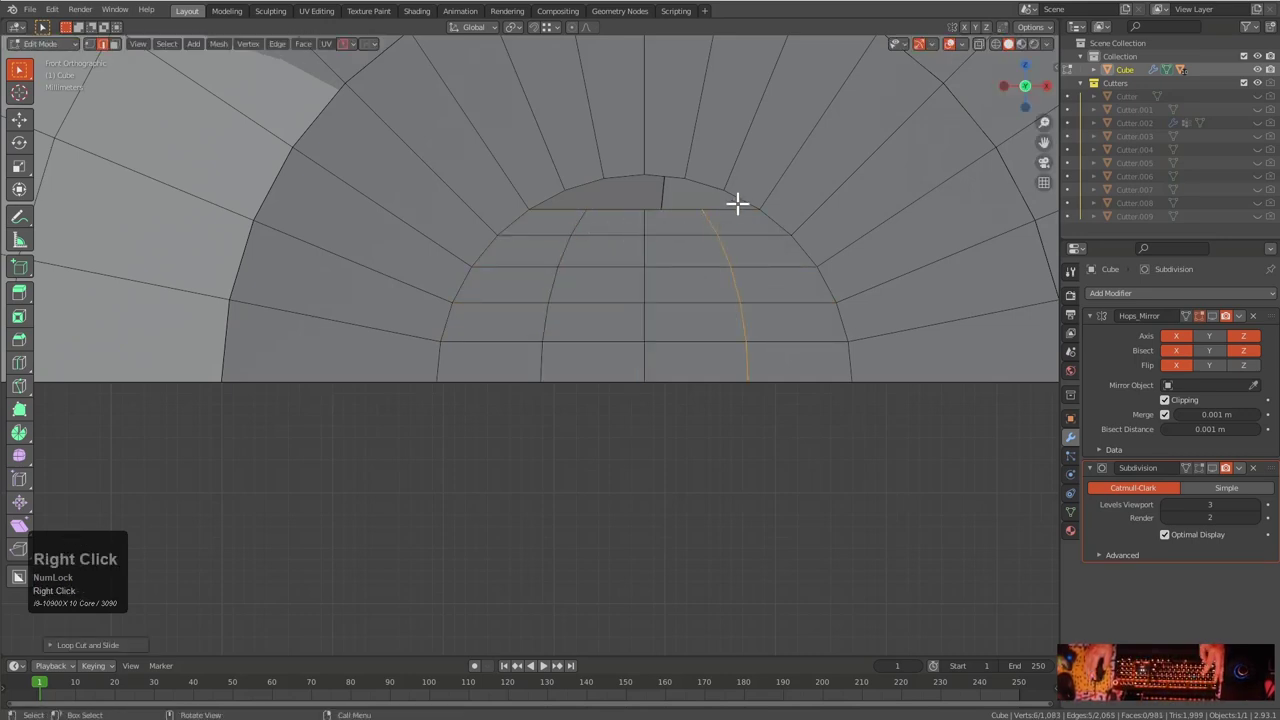
key(f)
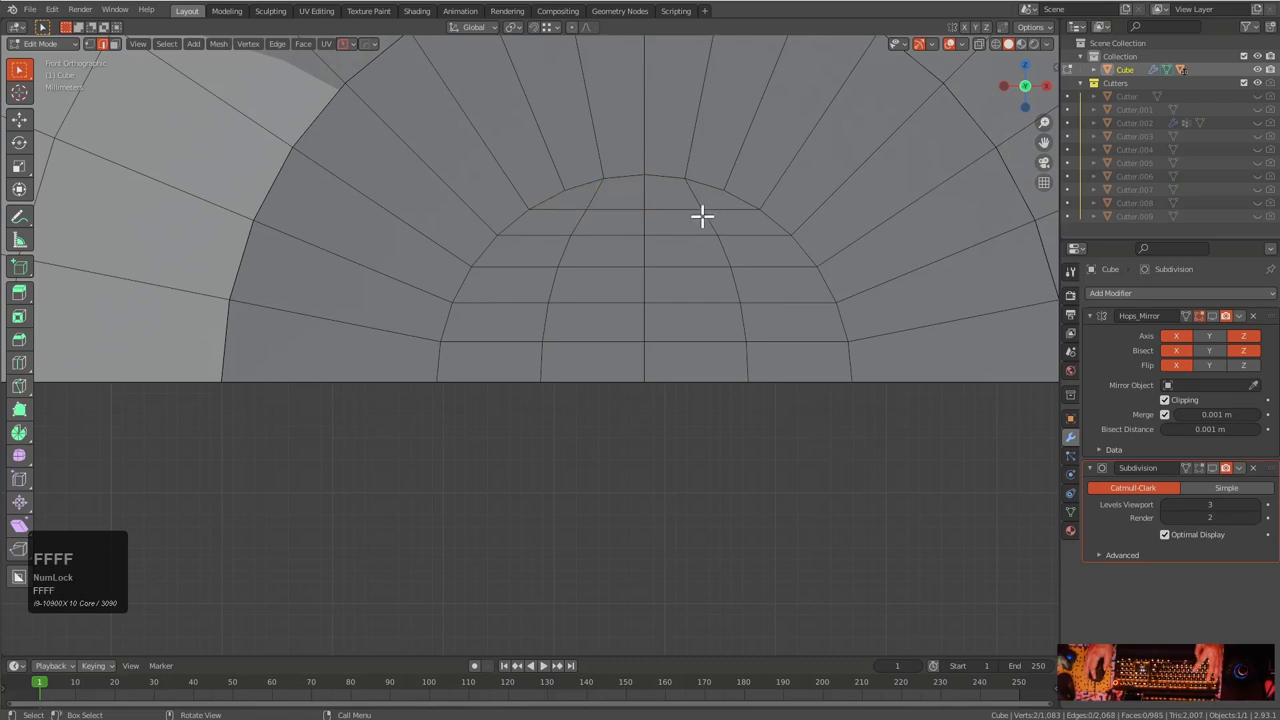
Examine the cleaned-up stepped arch recess and the junction below the pointed notch in the wireframe view
key(alt+a)
scroll(709, 251, down, 7)
shift+middle_drag(654, 272, 654, 289)
middle_drag(657, 405, 661, 331)
shift+middle_drag(661, 331, 661, 356)
scroll(652, 325, up, 2)
scroll(655, 260, down, 2)
middle_drag(660, 289, 651, 326)
key(Tab)
scroll(644, 334, down, 2)
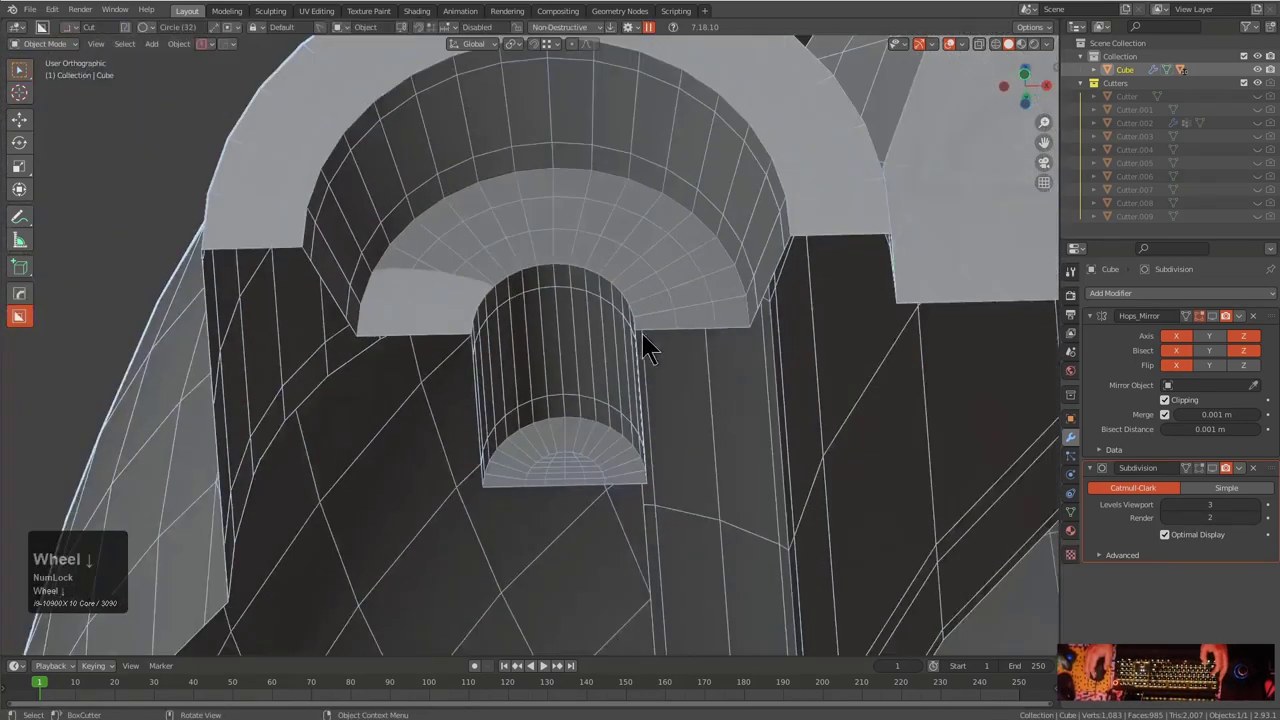
scroll(648, 348, down, 2)
middle_drag(654, 373, 586, 384)
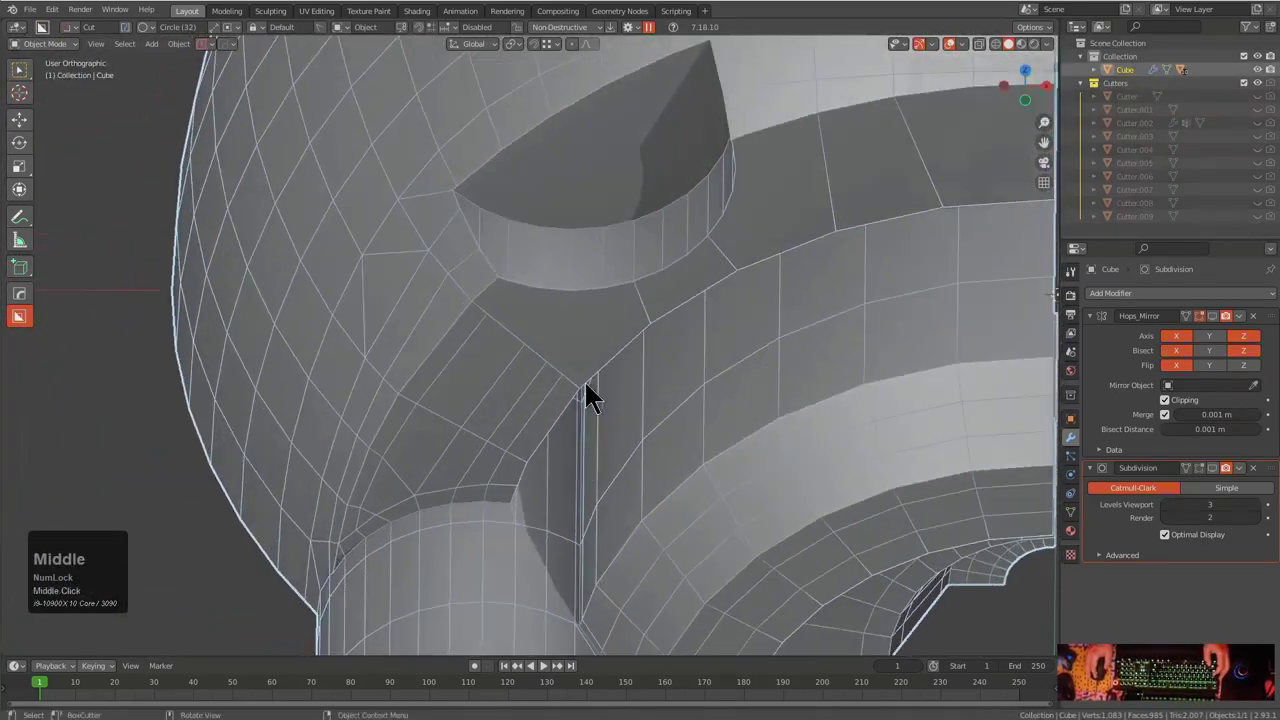
In vertex editing, connect the notch's lower rim to the band vertices below and slide the vertex beside the rim's corner slightly along its edge
key(Tab)
scroll(514, 317, up, 2)
key(1)
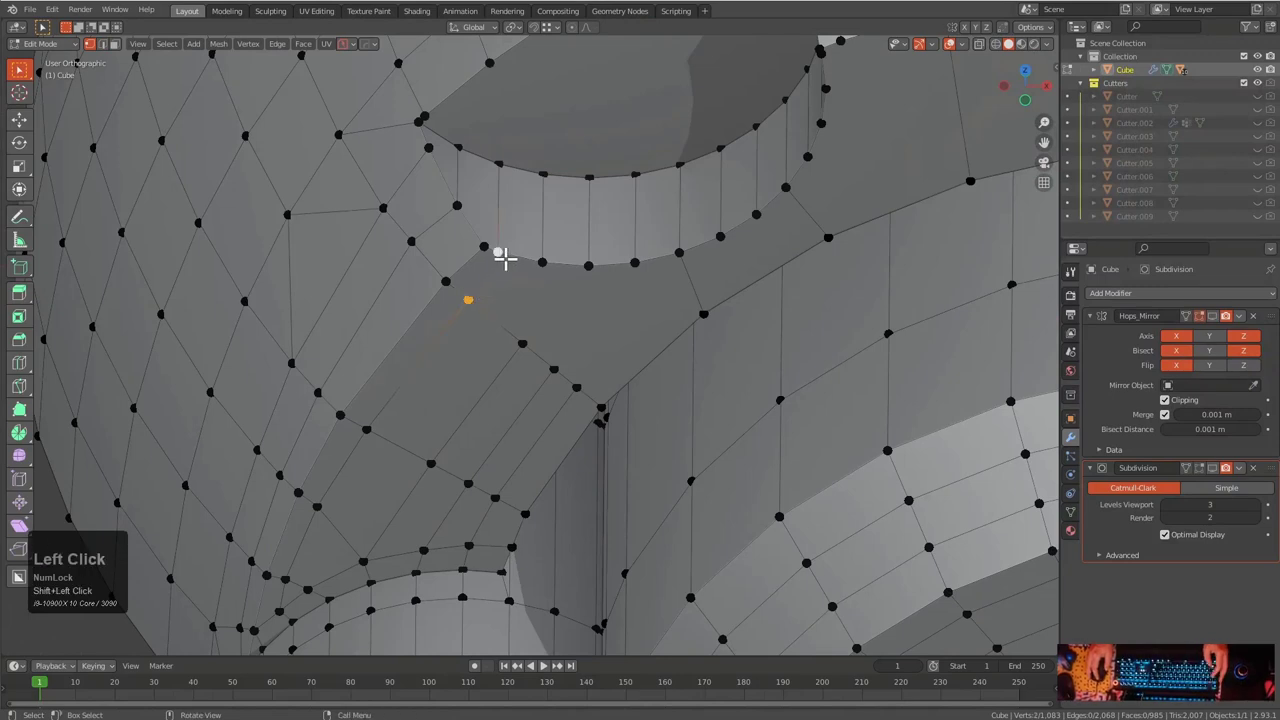
click(414, 240)
key(g)
key(g)
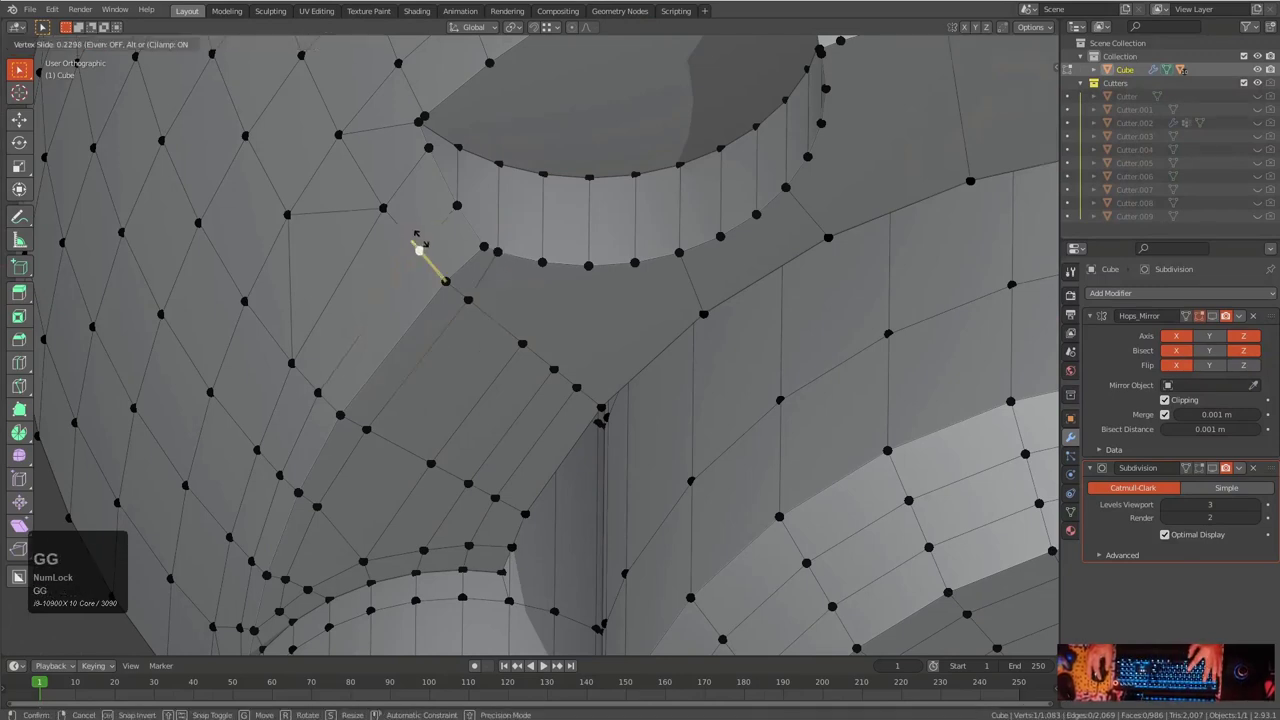
click(424, 235)
Connect two more vertices on the notch's bottom rim to the vertices on the cross row below
scroll(622, 294, up, 3)
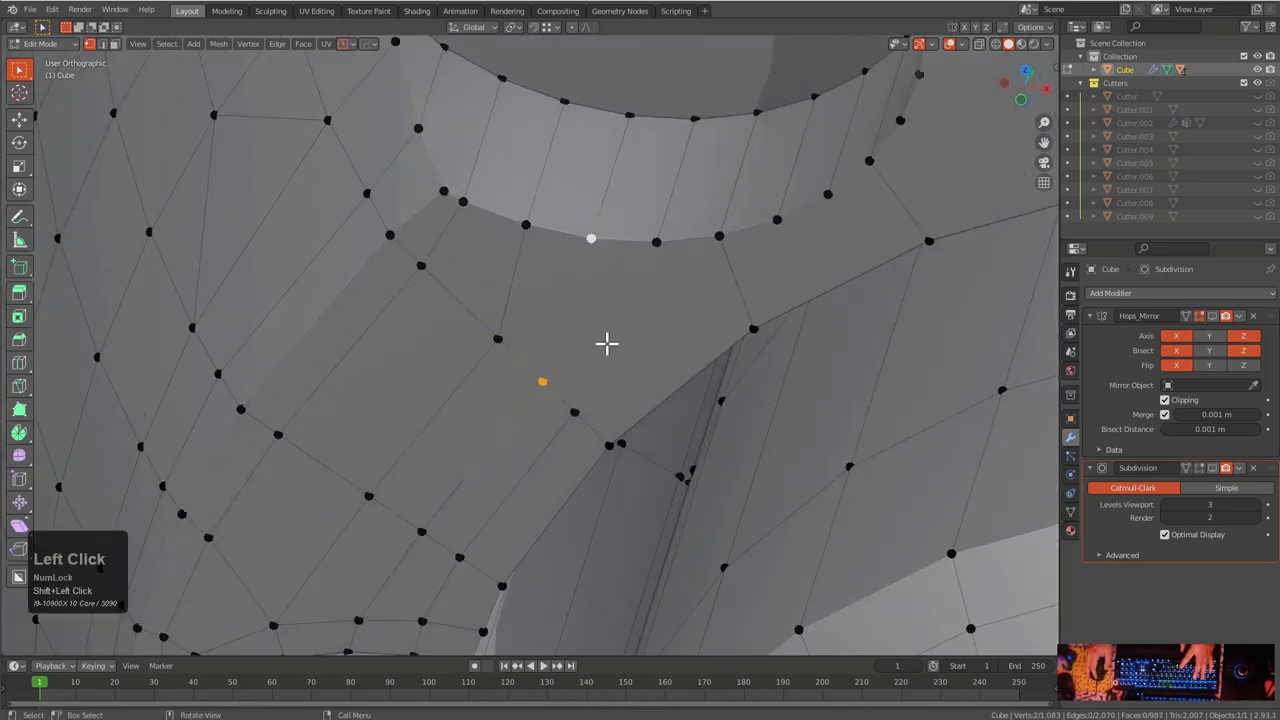
middle_drag(617, 392, 620, 363)
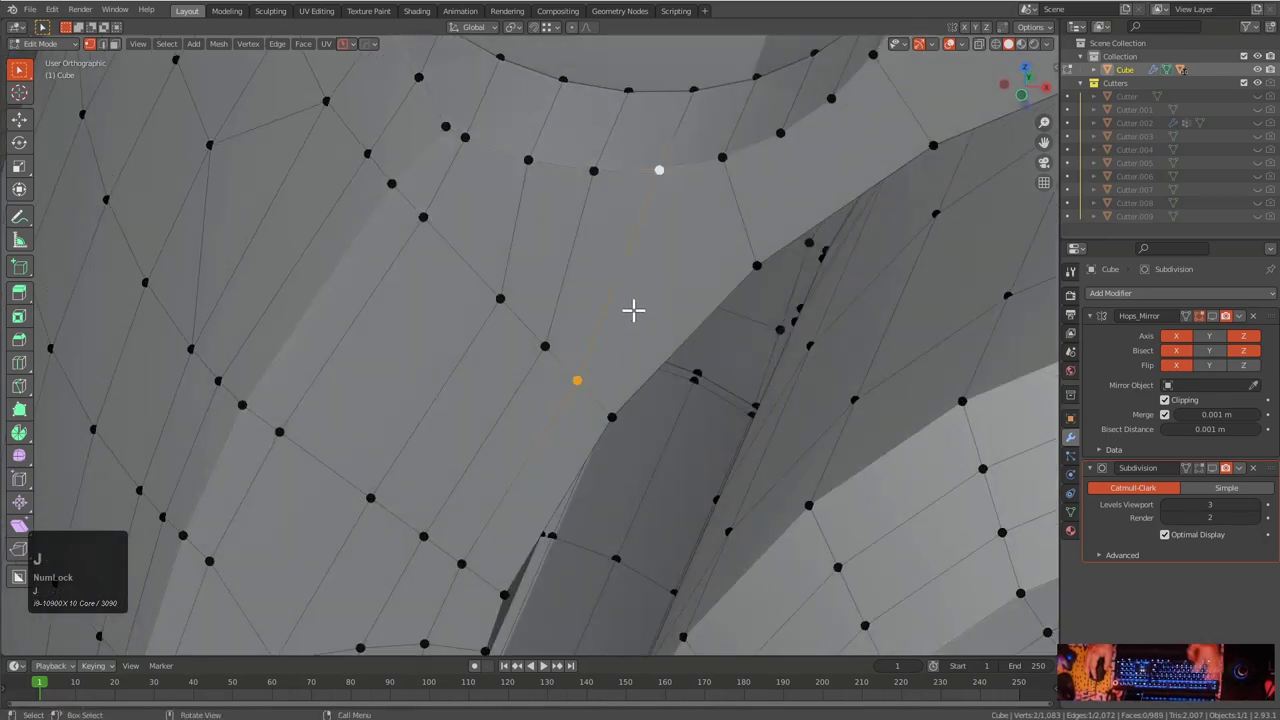
middle_drag(629, 297, 571, 259)
Examine the closely spaced vertices where the notch rim meets the upper edge of the recess band
scroll(589, 344, down, 3)
scroll(571, 259, up, 1)
shift+middle_drag(747, 157, 613, 342)
scroll(547, 284, up, 1)
middle_drag(668, 143, 668, 268)
click(706, 187)
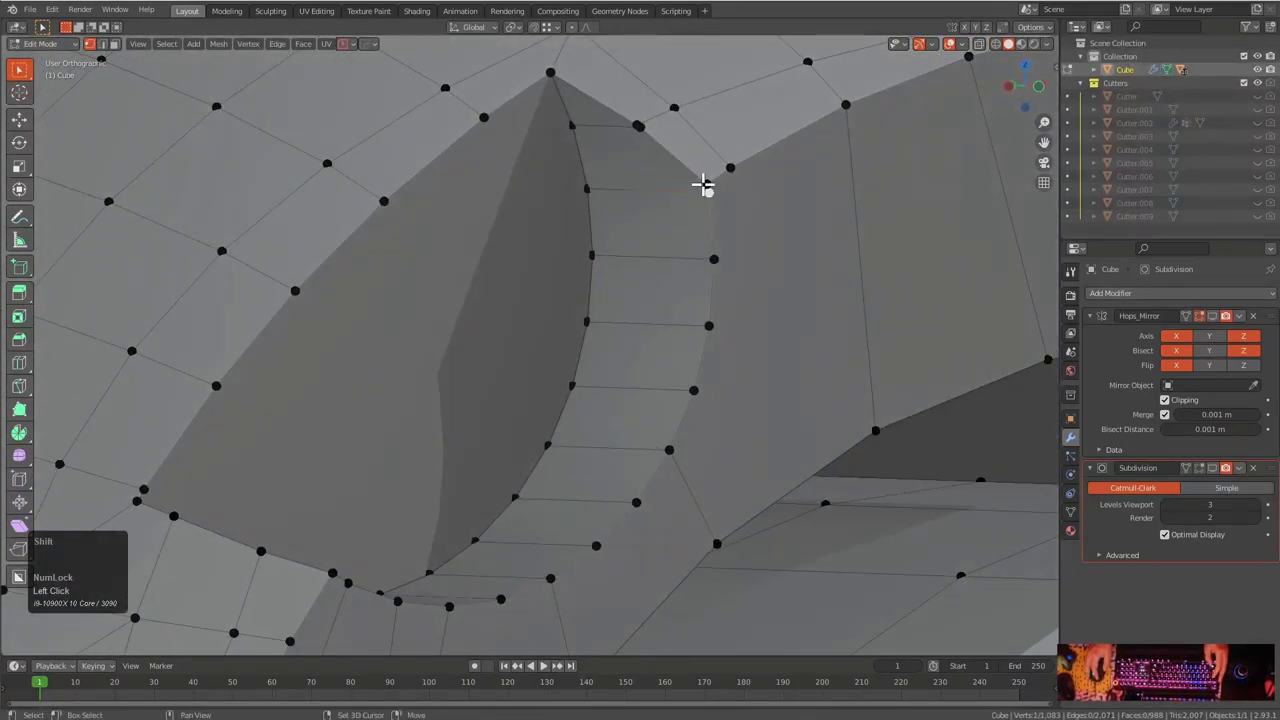
middle_drag(712, 220, 756, 187)
key(alt+a)
shift+click(782, 147)
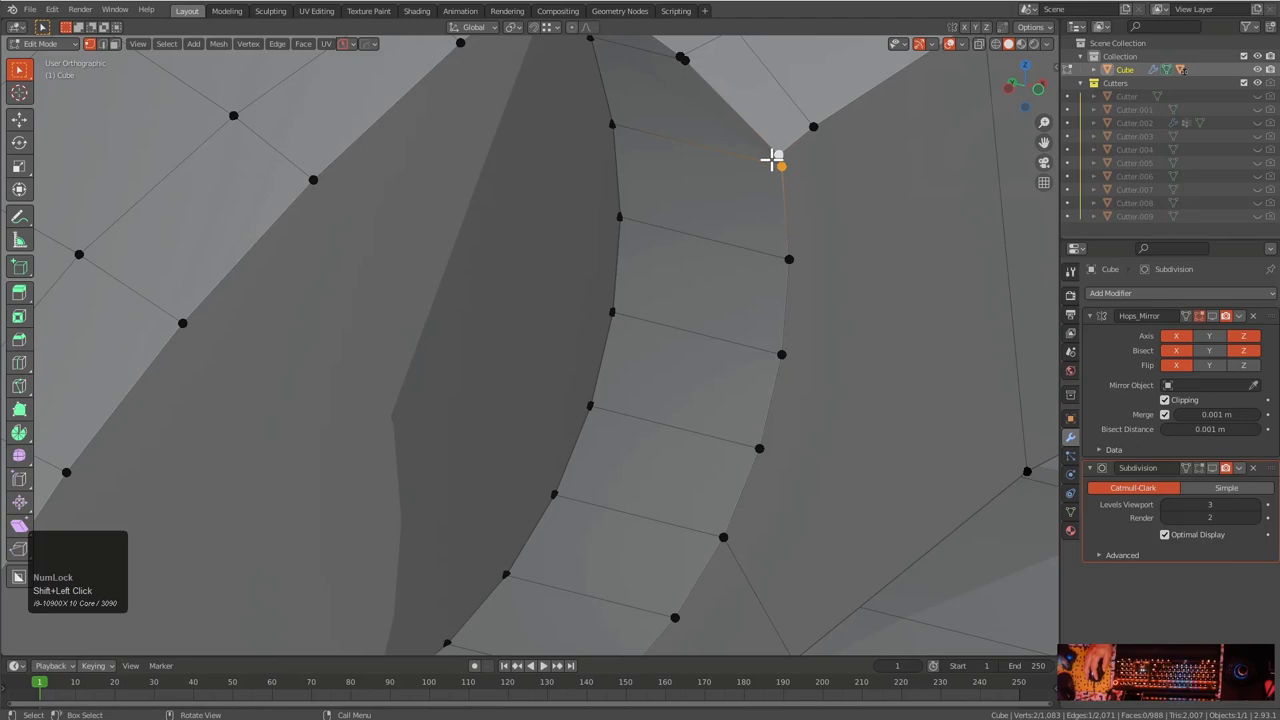
scroll(782, 153, down, 6)
middle_drag(763, 260, 716, 320)
scroll(716, 320, up, 5)
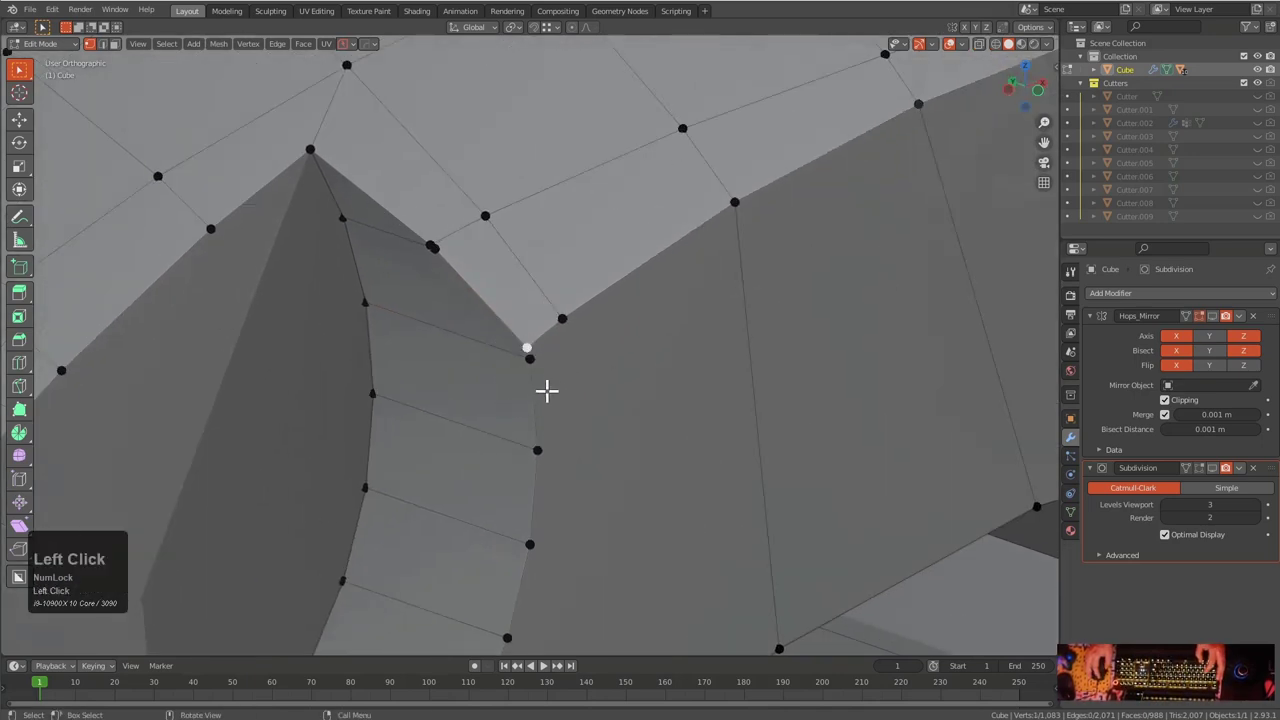
Knife-cut a support edge from the notch rim across the recess band, parallel to its upper edge, up to the mirror border
key(k)
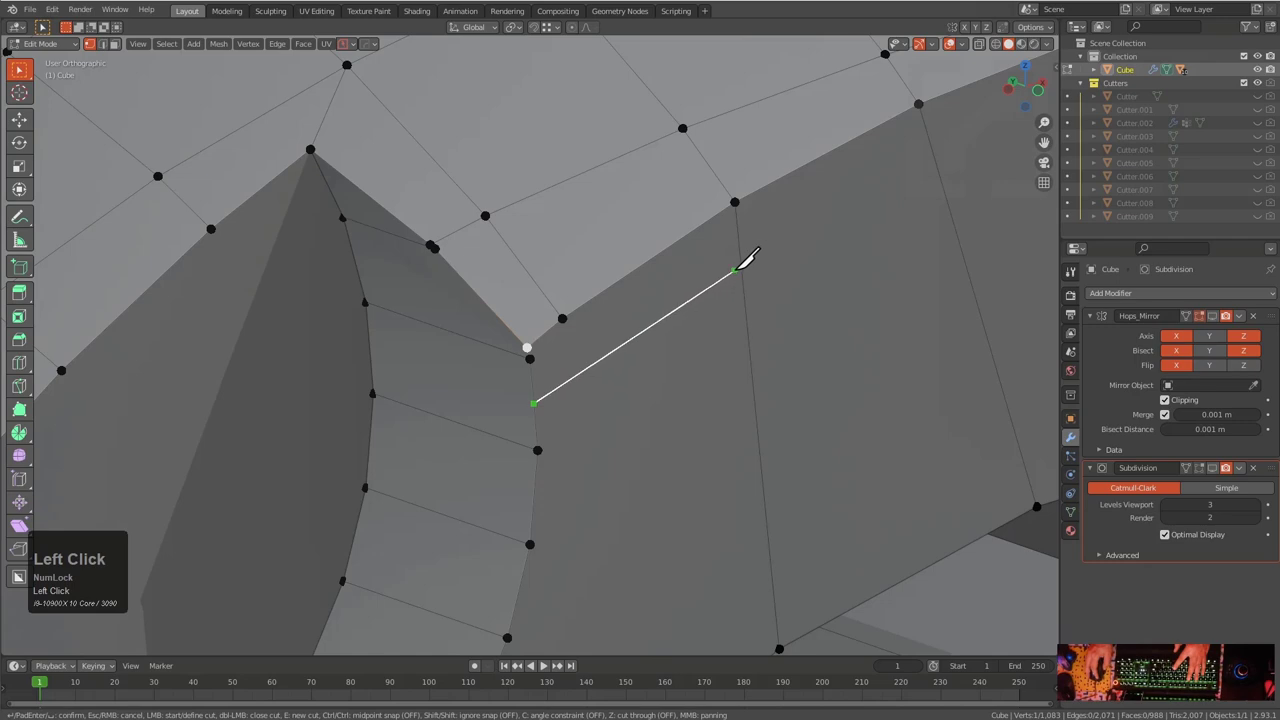
scroll(935, 160, down, 3)
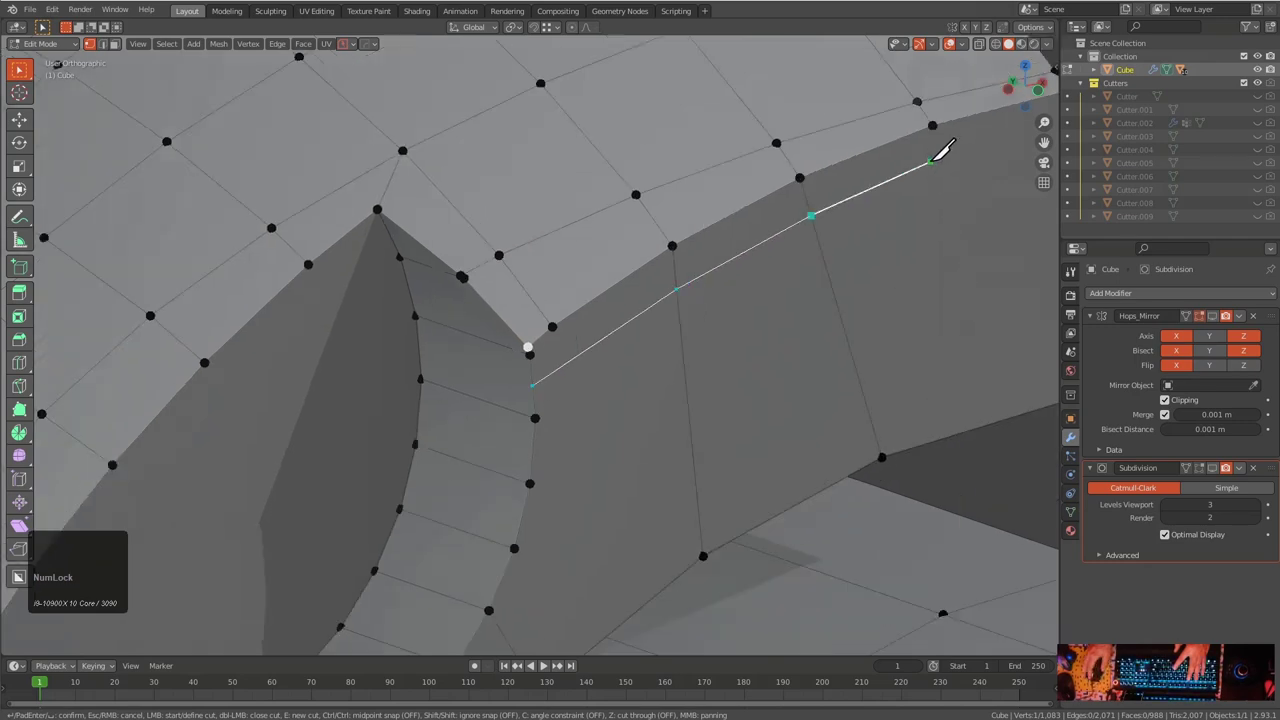
click(815, 223)
key(KP_Enter)
Slide the three sphere vertices nearest the mirror border, in the row above the band's upper edge, away from that edge
middle_drag(809, 361, 766, 274)
scroll(804, 248, down, 2)
scroll(769, 272, up, 2)
click(768, 275)
shift+click(683, 285)
shift+click(876, 259)
key(g)
key(g)
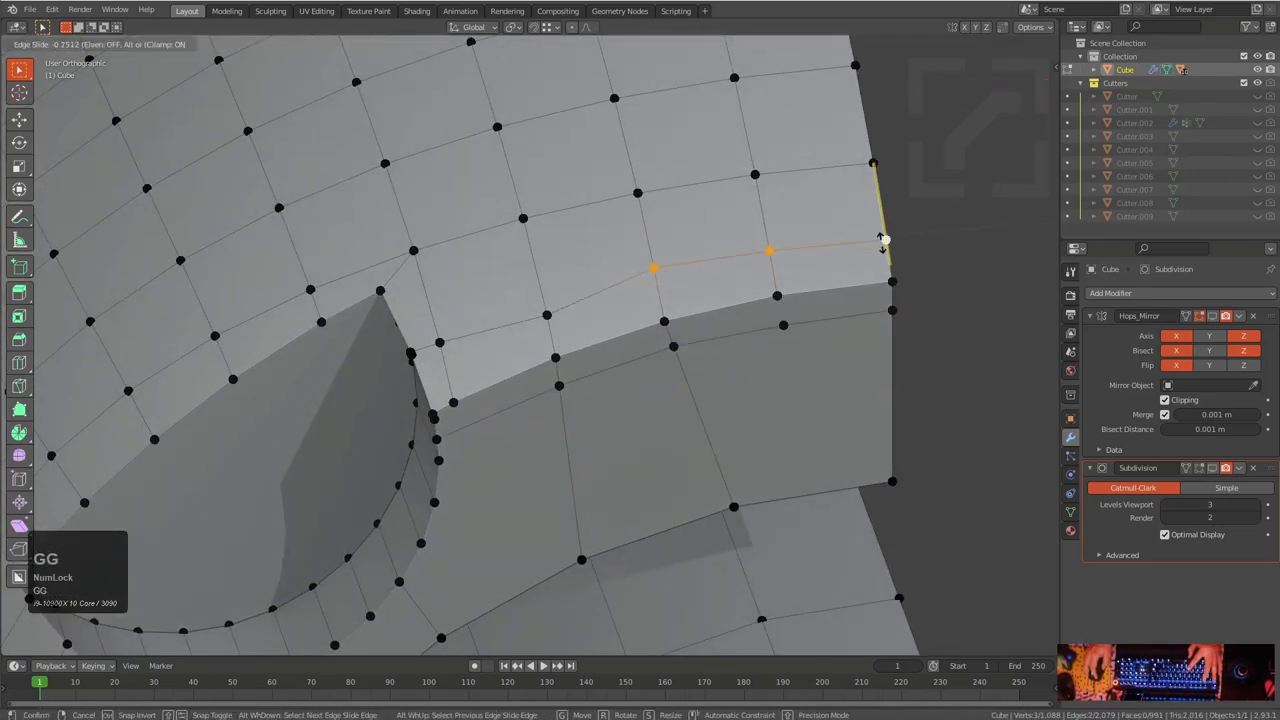
click(747, 249)
Slide the neighbouring vertex above the band's upper edge, nearer the notch, to even out the row
click(545, 317)
key(g)
key(g)
click(543, 303)
Select the lower arch edge of the recess band as an edge path and bevel it with two segments
middle_drag(710, 360, 868, 292)
key(2)
middle_drag(603, 409, 700, 329)
ctrl+click(783, 257)
scroll(713, 335, up, 2)
key(ctrl+b)
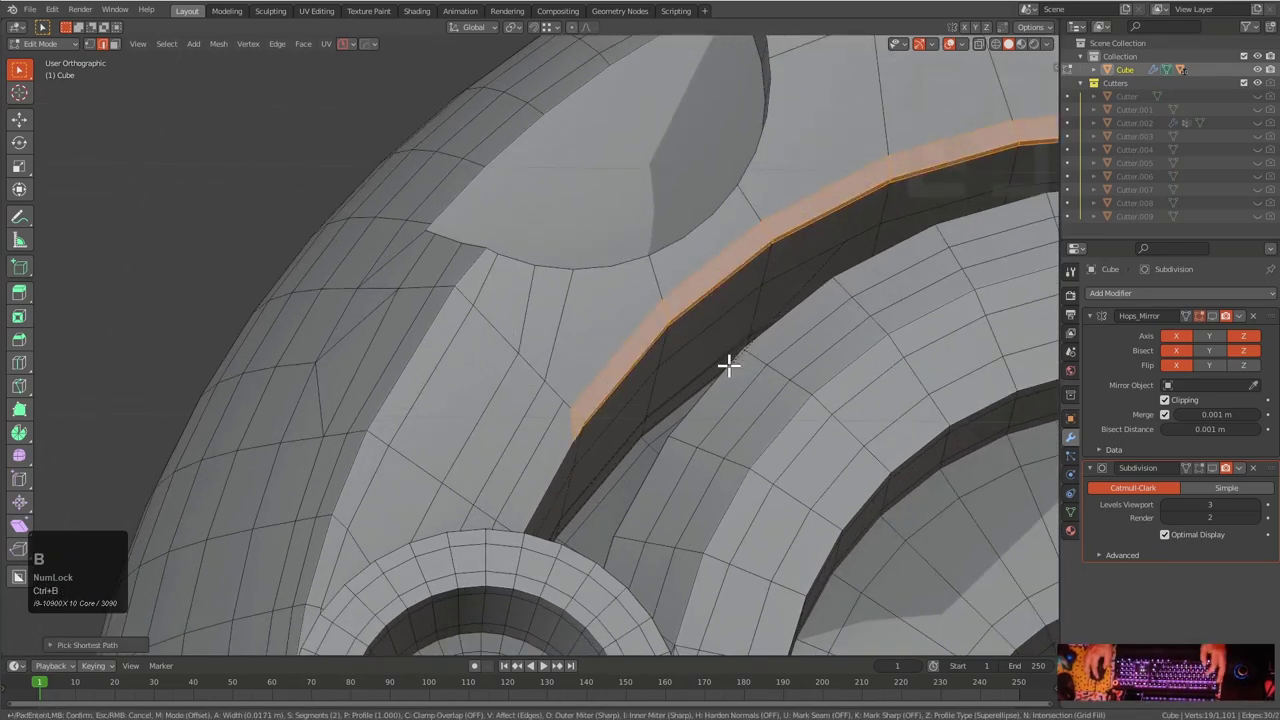
click(716, 368)
middle_drag(716, 368, 689, 349)
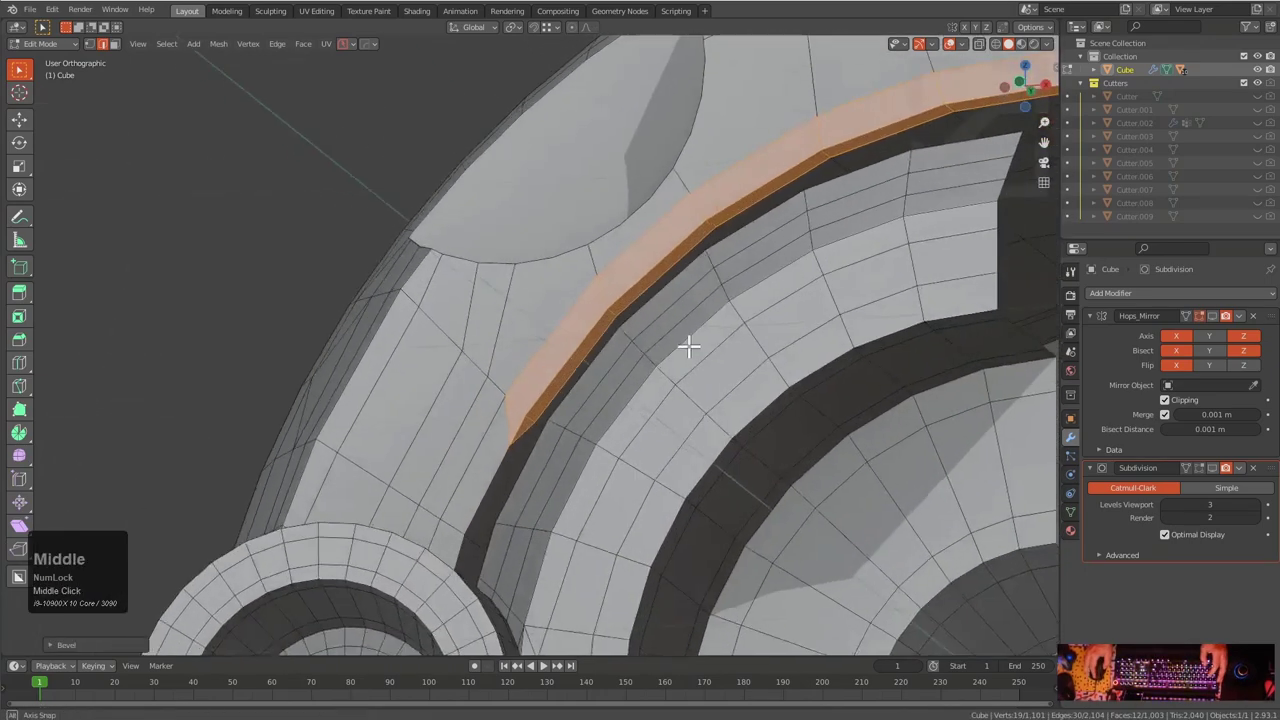
Merge the surplus vertex at the lower end of the bevelled arch edge and check the junction with X-ray
scroll(703, 334, up, 4)
key(1)
click(538, 421)
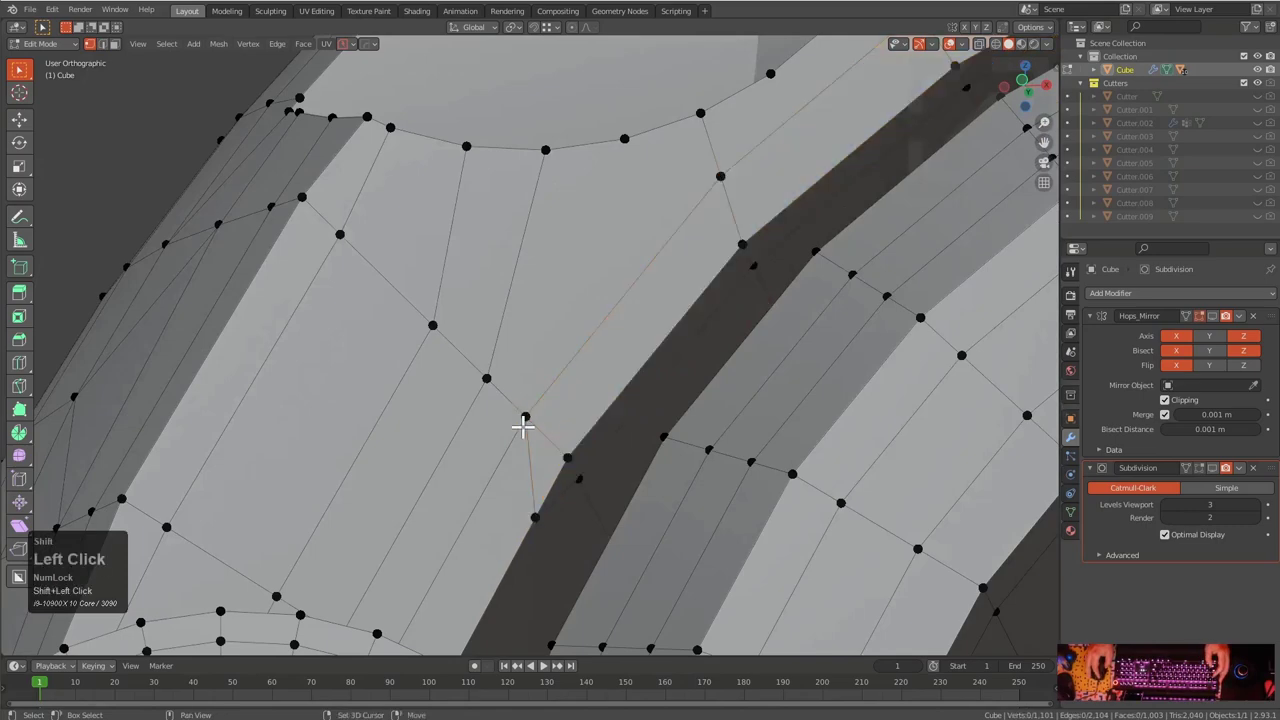
scroll(523, 427, up, 3)
click(695, 297)
key(m)
click(714, 300)
key(alt+z)
click(805, 400)
key(alt+z)
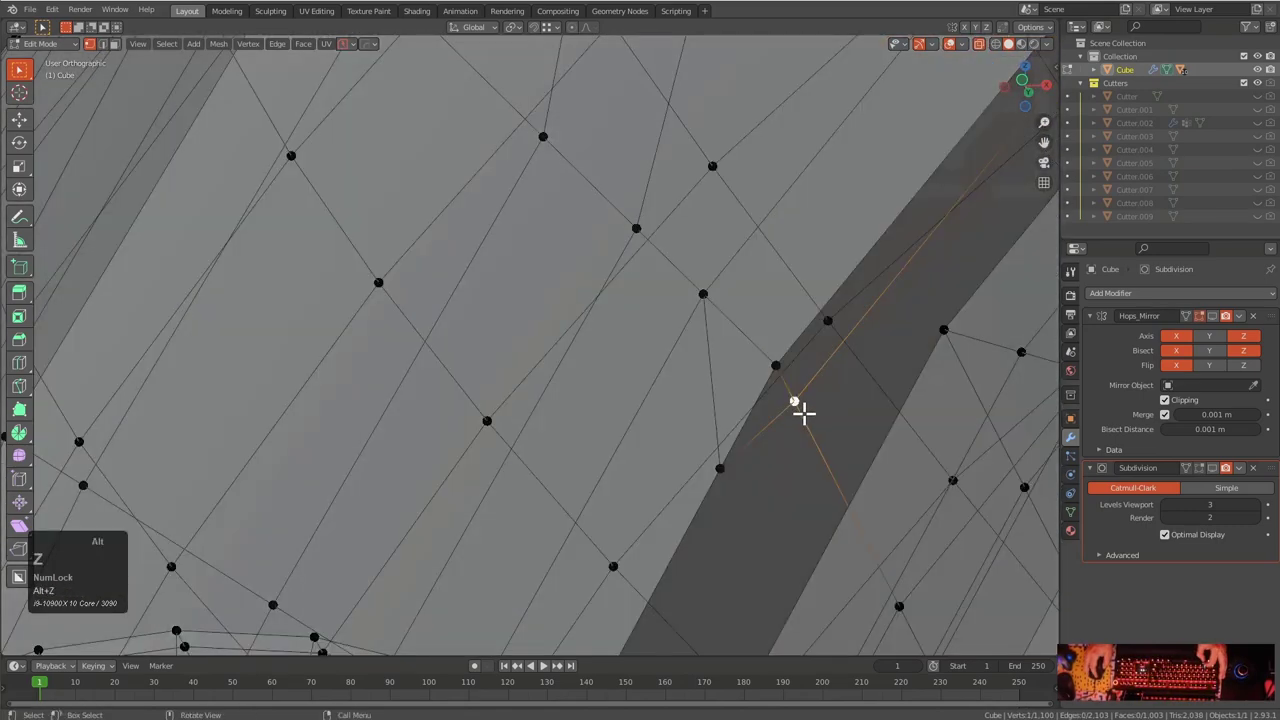
key(alt+z)
right_click(720, 450)
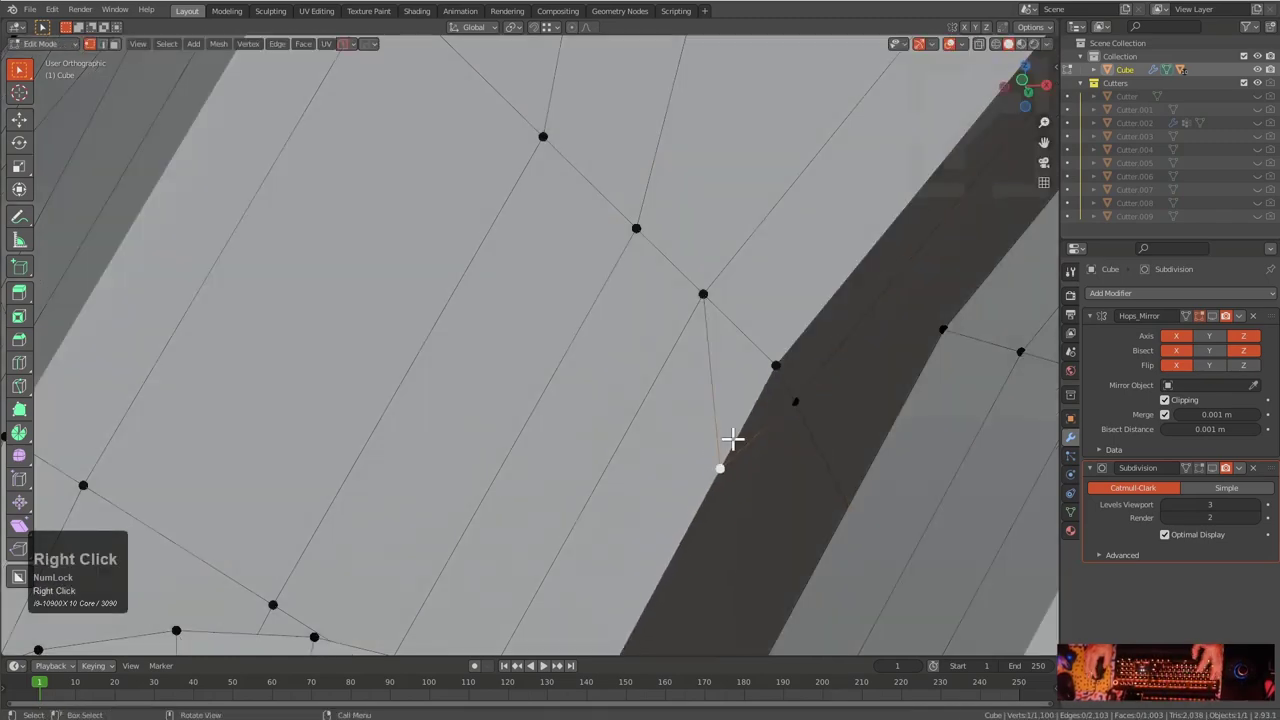
Connect the band's lower support loop vertex diagonally to the upper one near the mirror border and add a loop cut through the split face
scroll(837, 263, down, 5)
scroll(729, 294, up, 3)
shift+middle_drag(729, 294, 652, 392)
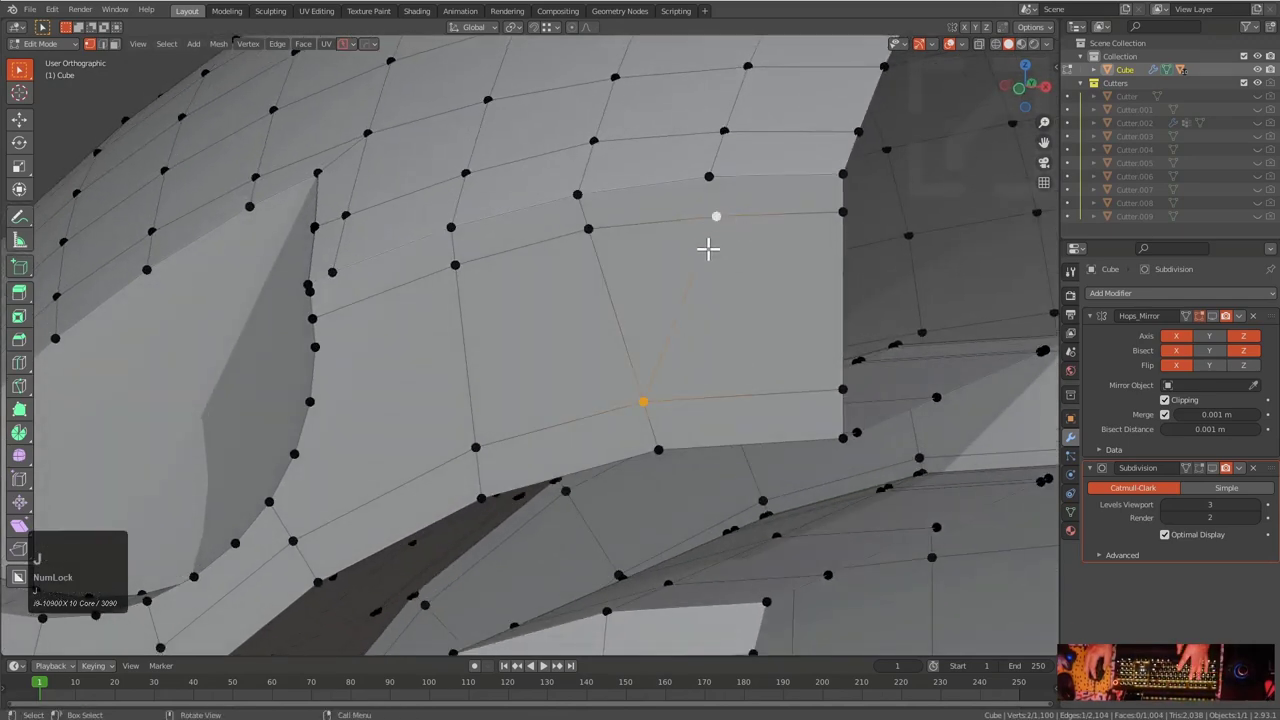
key(ctrl+r)
click(697, 298)
click(697, 298)
Slide the new cut's inner vertex along its edge toward the mirror border to shape an even quad corner
click(680, 312)
key(g)
key(g)
click(740, 308)
scroll(706, 251, down, 2)
middle_drag(706, 251, 749, 266)
click(710, 228)
key(alt+a)
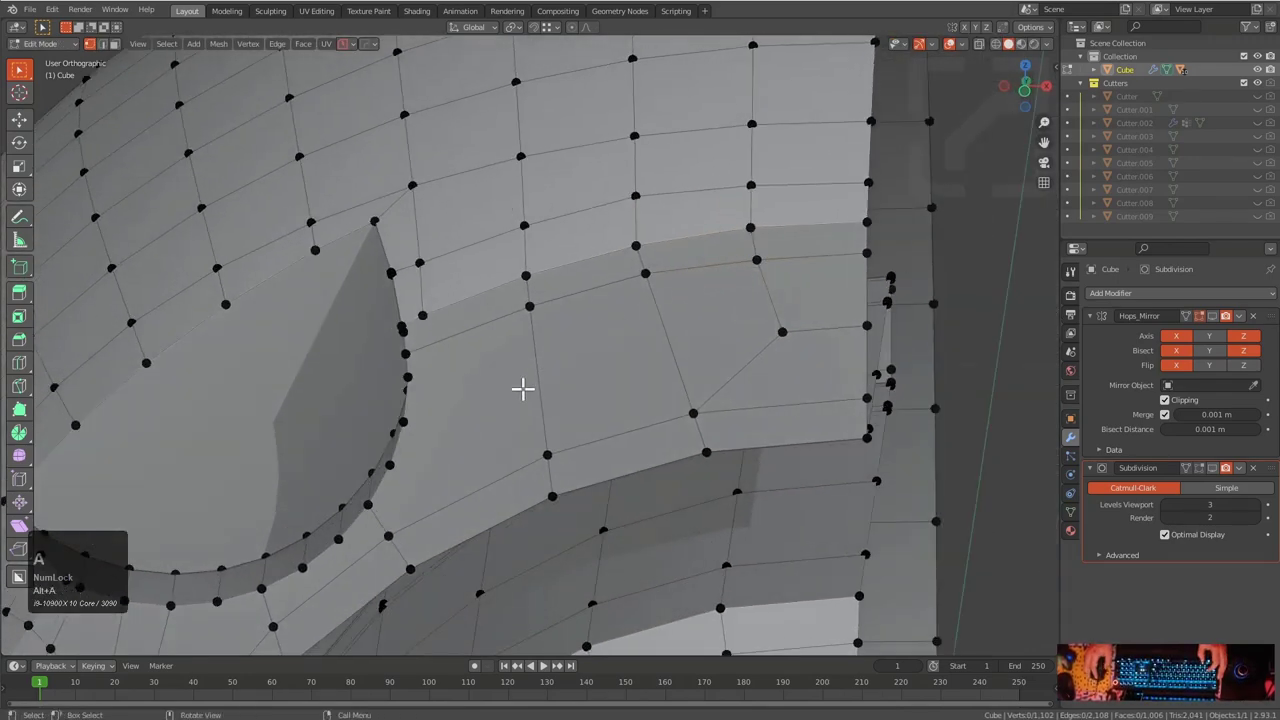
Connect two vertices on the side of the notch rim to the nearest lower support loop vertex on the recess band
middle_click(443, 357)
scroll(537, 280, up, 5)
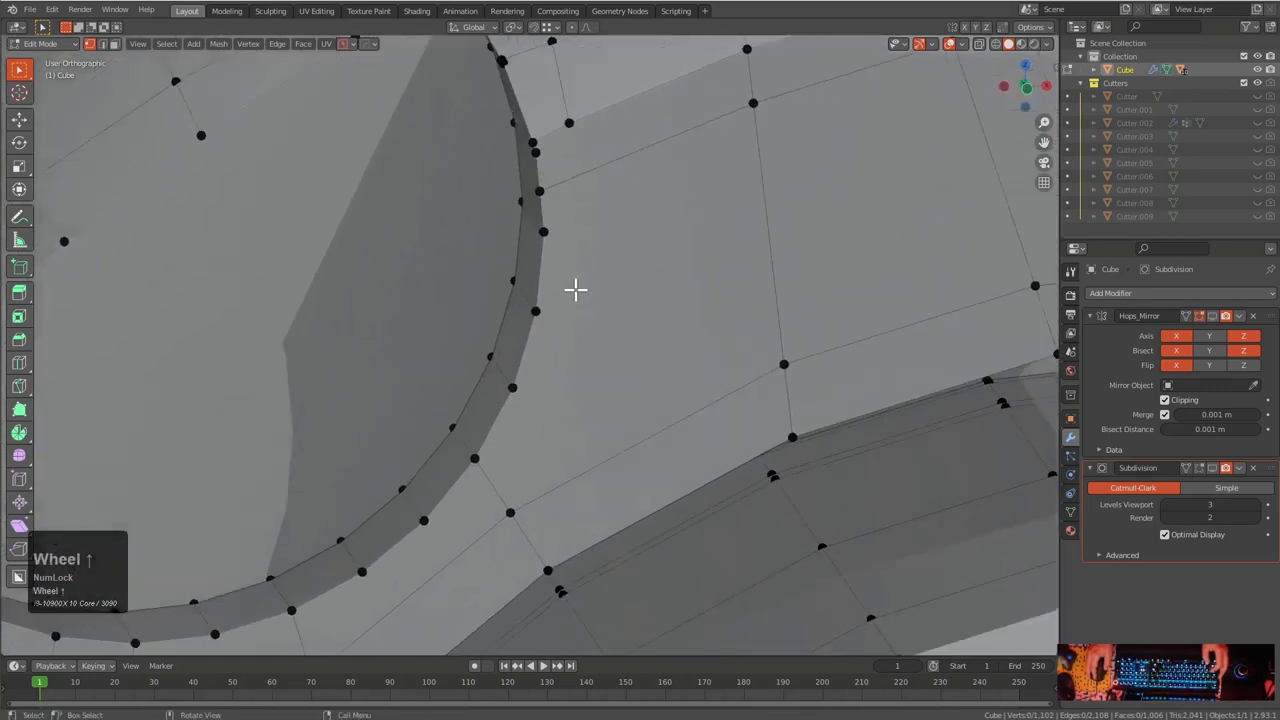
middle_drag(594, 449, 622, 427)
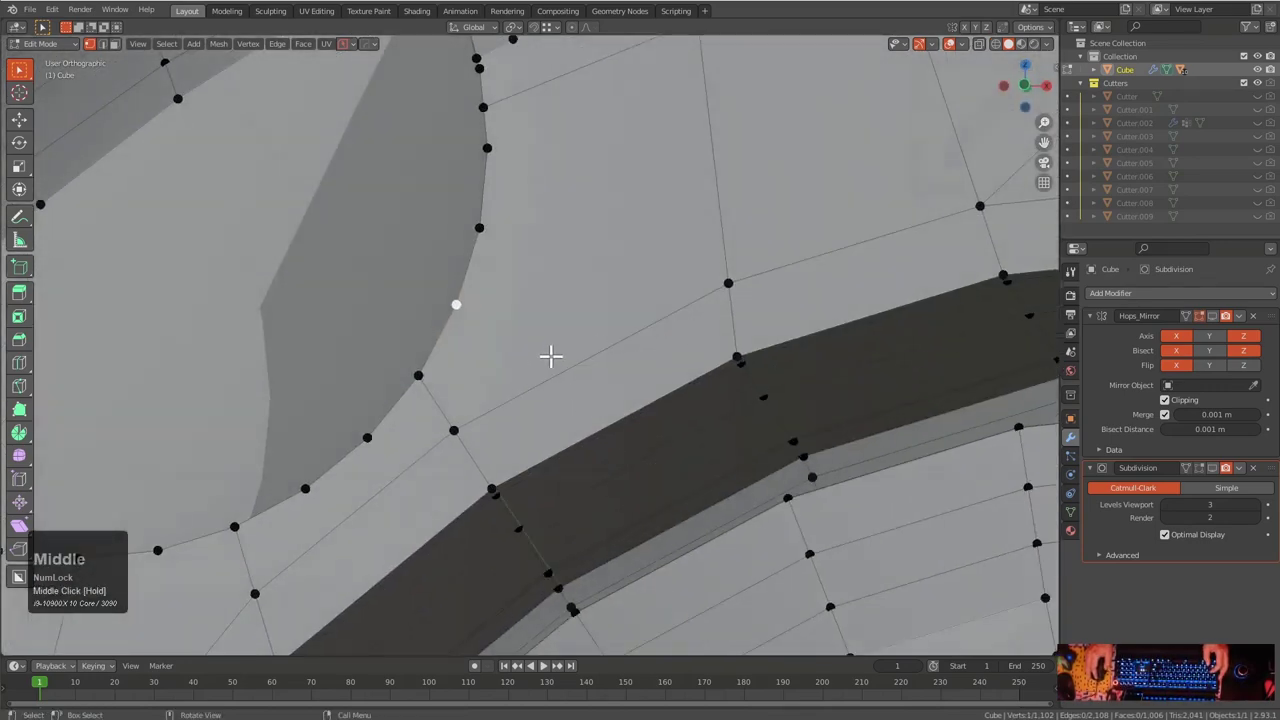
middle_drag(551, 356, 574, 374)
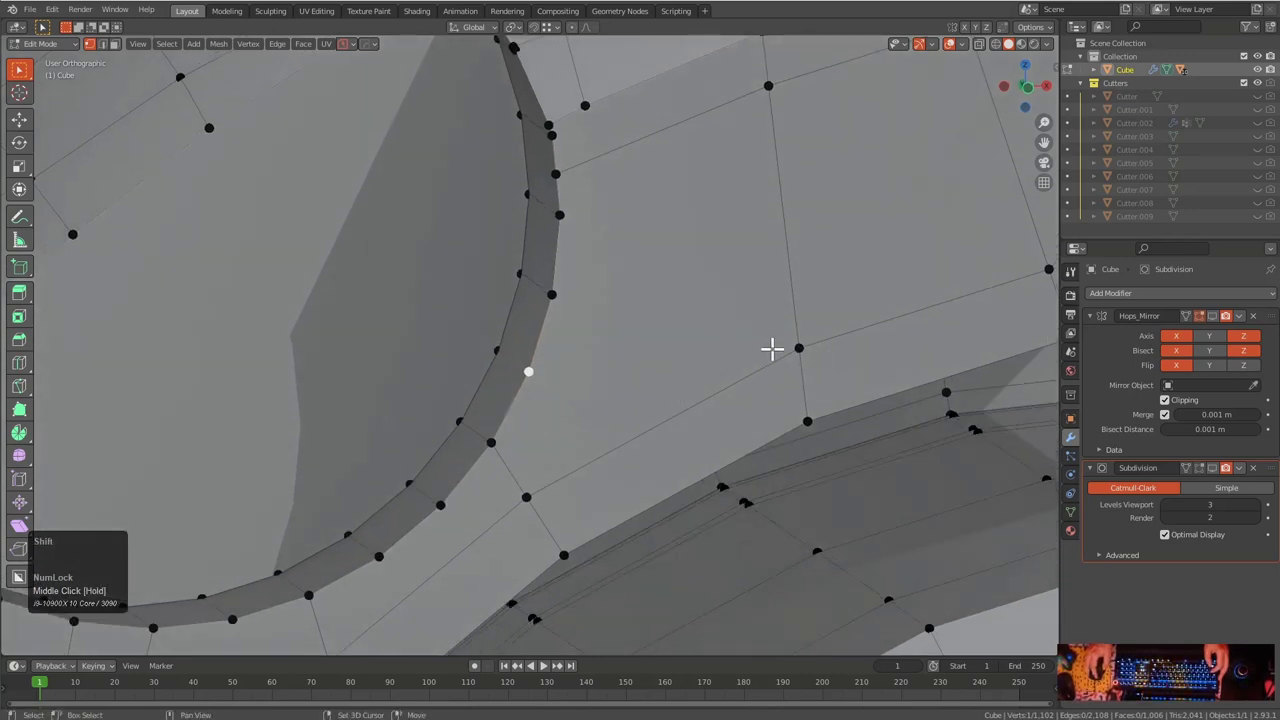
shift+click(778, 361)
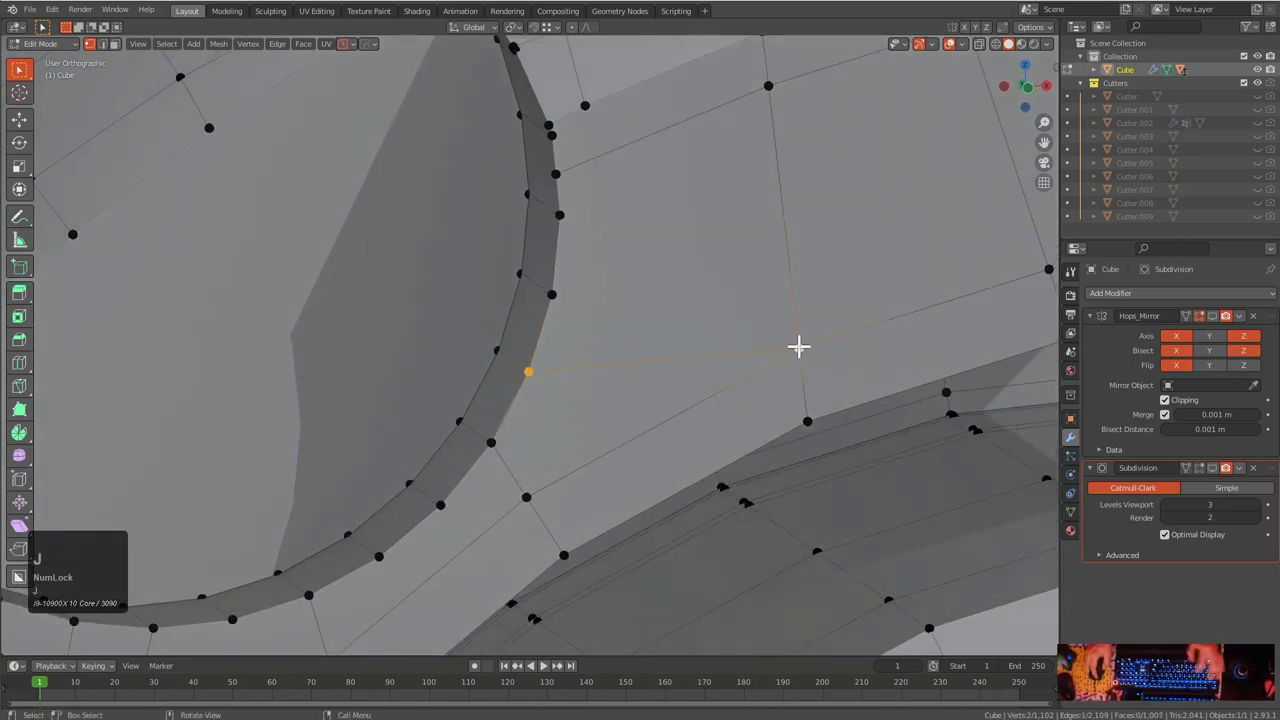
shift+click(567, 229)
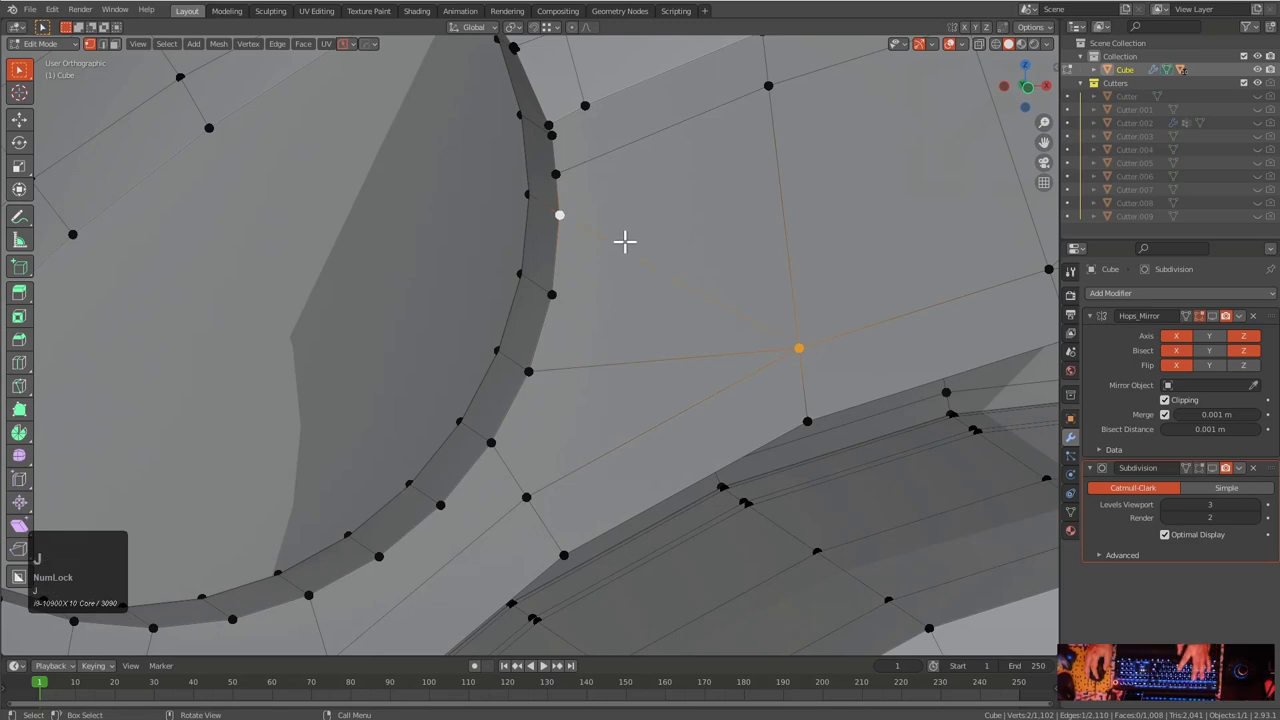
middle_drag(627, 214, 646, 226)
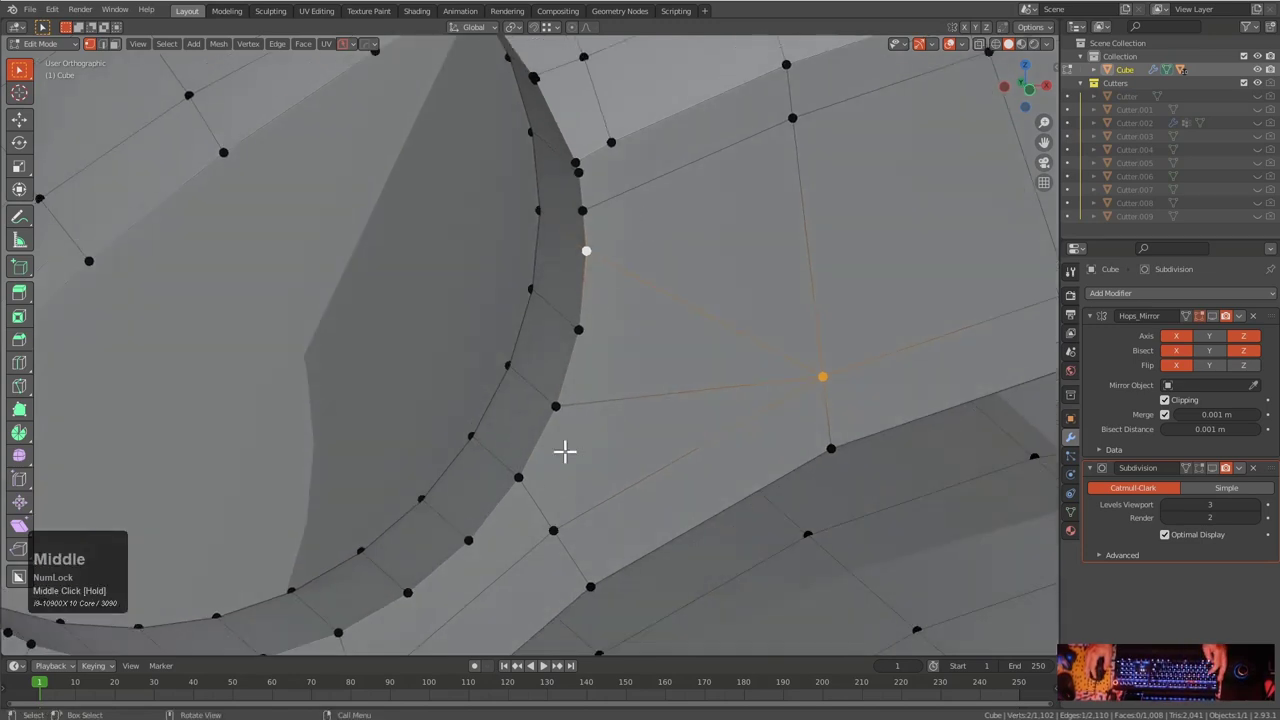
Connect two vertices on the crescent recess's outer rim to nearby vertices of the surrounding surface with new edges
scroll(600, 425, down, 2)
scroll(564, 465, up, 2)
scroll(564, 465, up, 1)
middle_drag(497, 546, 700, 329)
click(601, 397)
shift+click(551, 504)
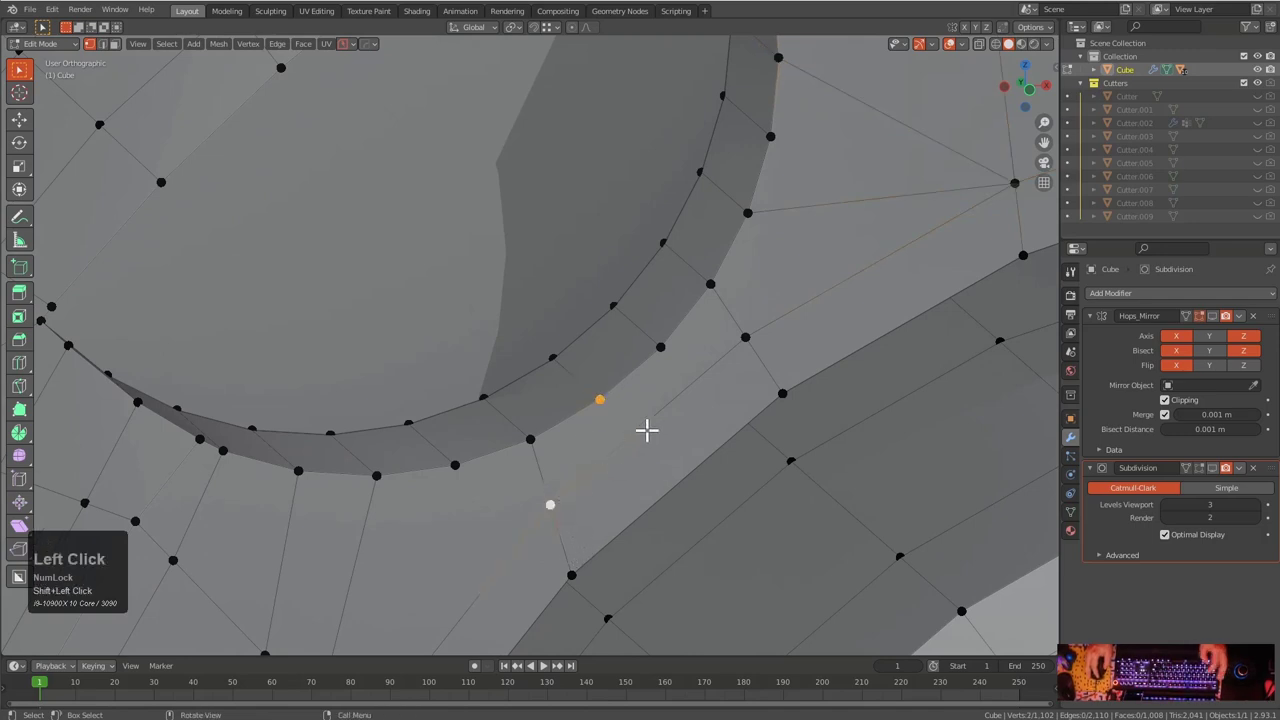
click(652, 355)
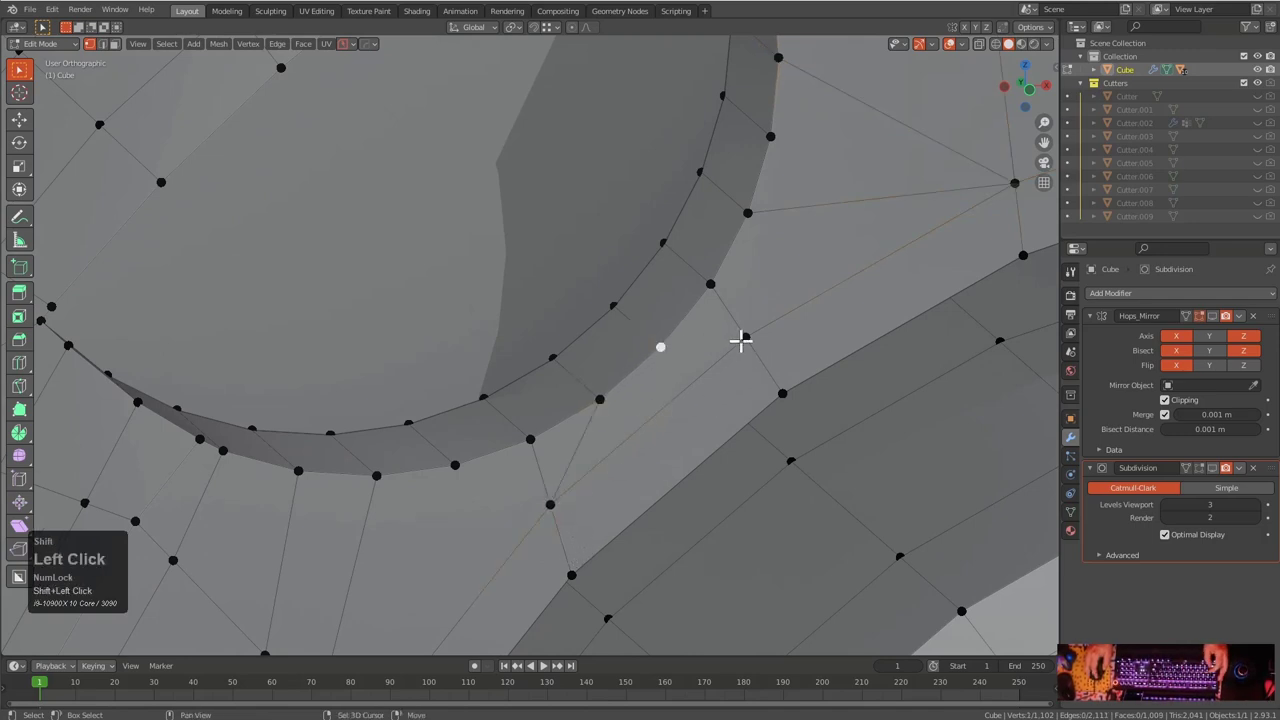
scroll(707, 409, down, 1)
key(ctrl+r)
click(671, 357)
right_click(677, 351)
key(ctrl+z)
Add a centred loop cut across the face between the two new connecting edges and scale the resulting edge
key(ctrl+r)
click(653, 355)
right_click(688, 365)
key(s)
click(695, 381)
key(alt+a)
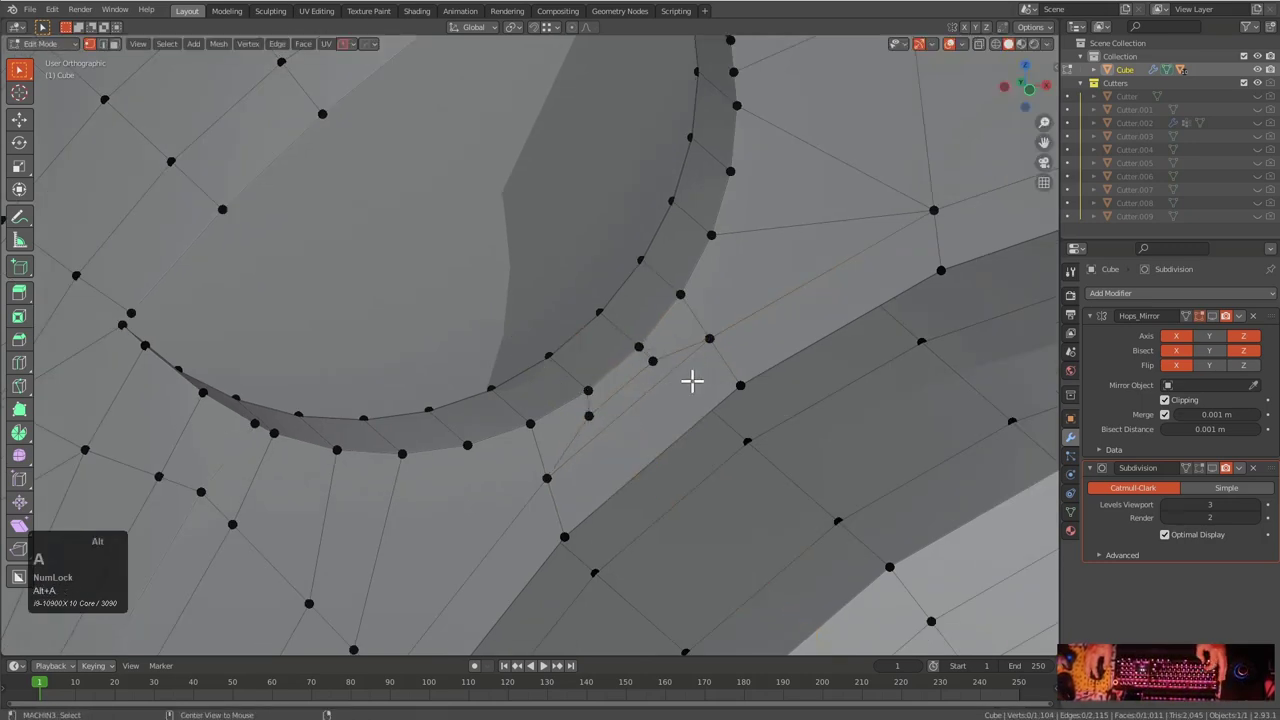
Slide the new short edge outside the recess rim closer to the rim and scale it down
middle_drag(694, 346, 654, 417)
key(2)
click(583, 443)
key(g)
key(g)
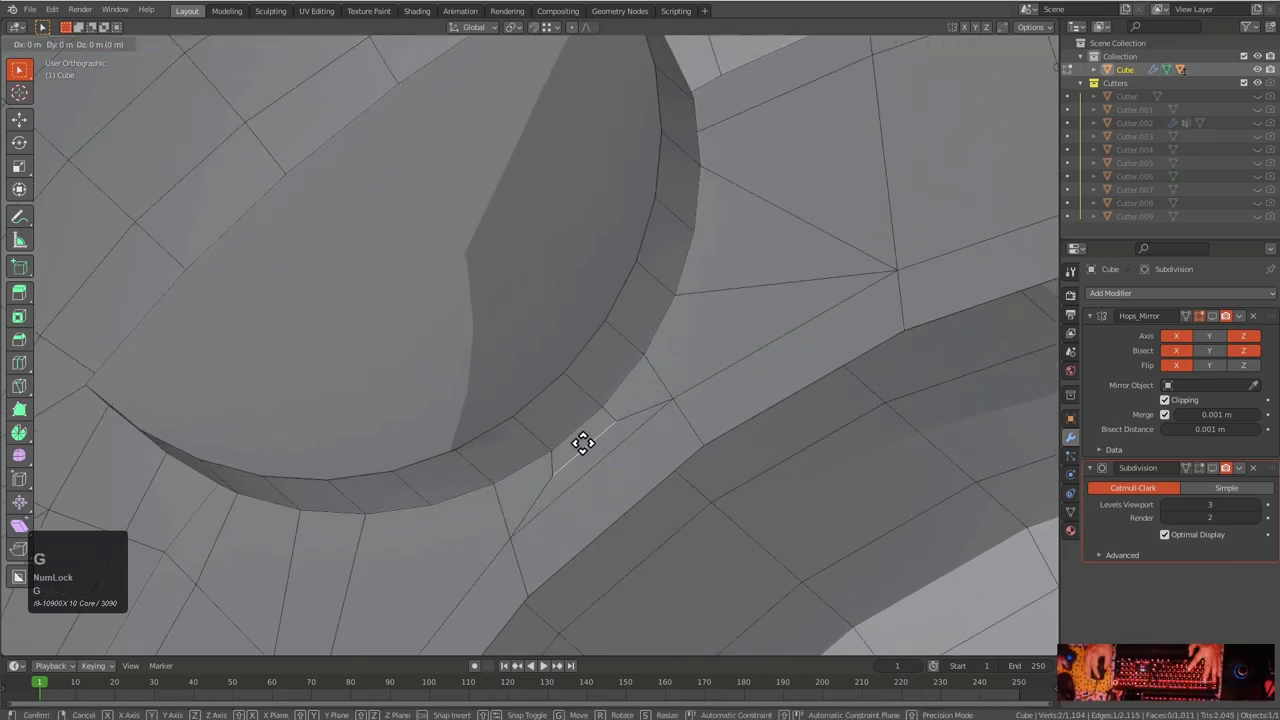
click(592, 455)
key(s)
click(658, 438)
key(ctrl+r)
right_click(537, 474)
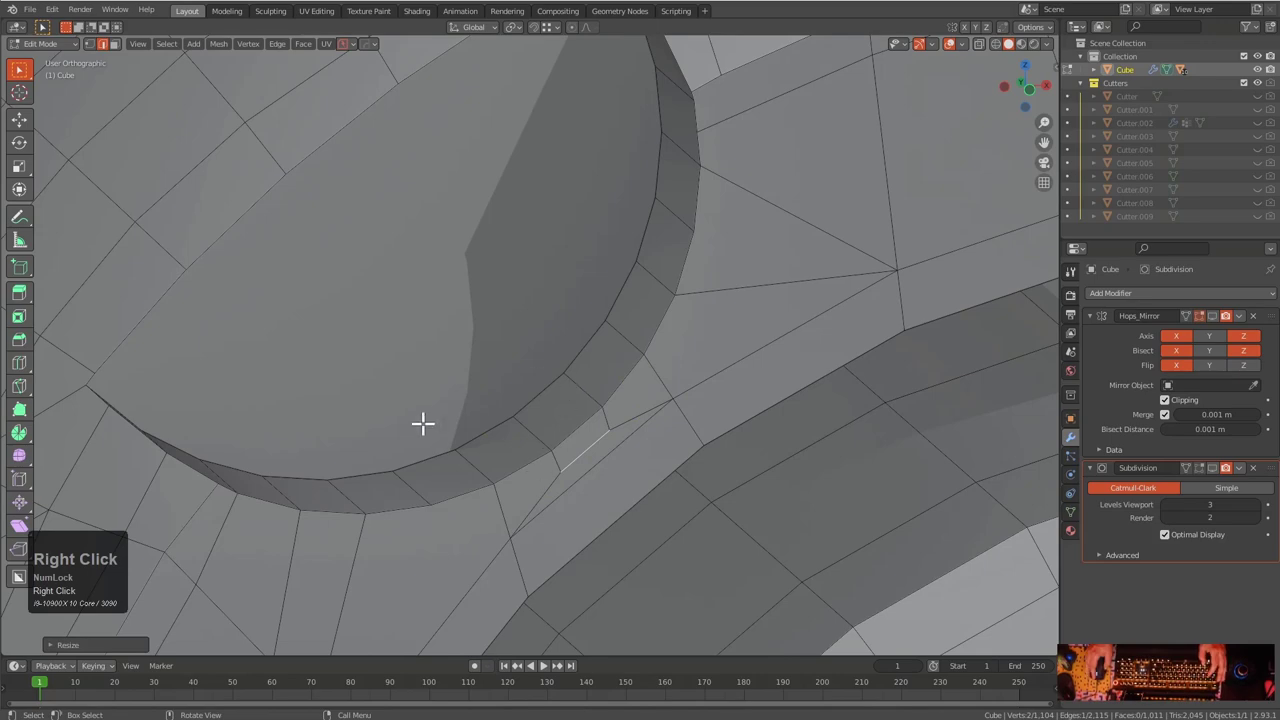
Knife a curved cut beside the recess's outer rim, from the upper ridge edge down to the existing support vertex
scroll(560, 390, down, 2)
scroll(609, 340, up, 3)
middle_drag(657, 297, 705, 233)
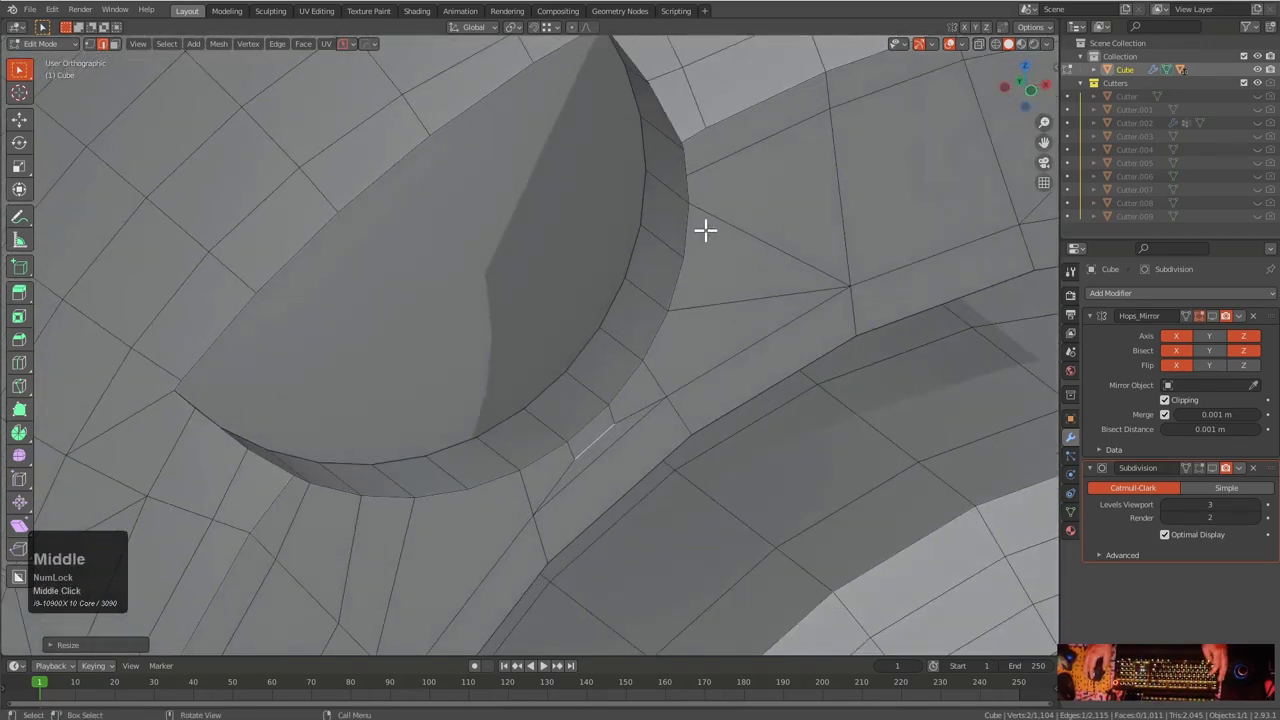
key(k)
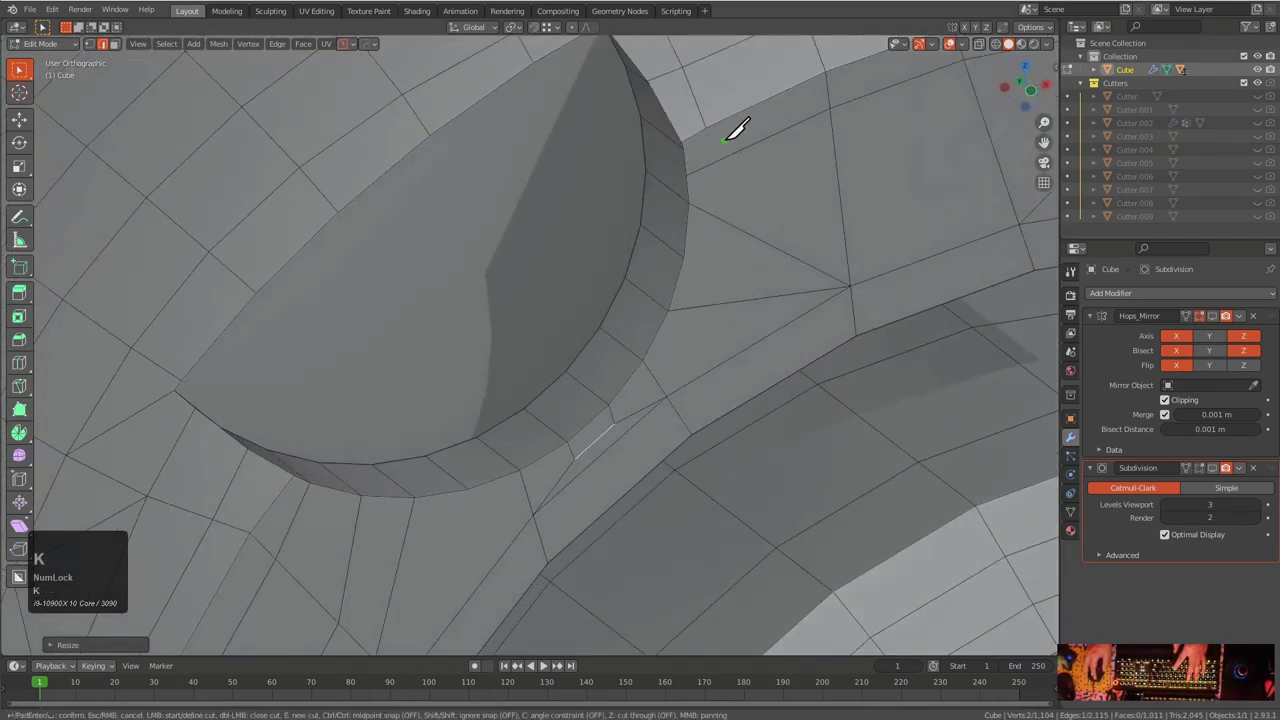
click(707, 127)
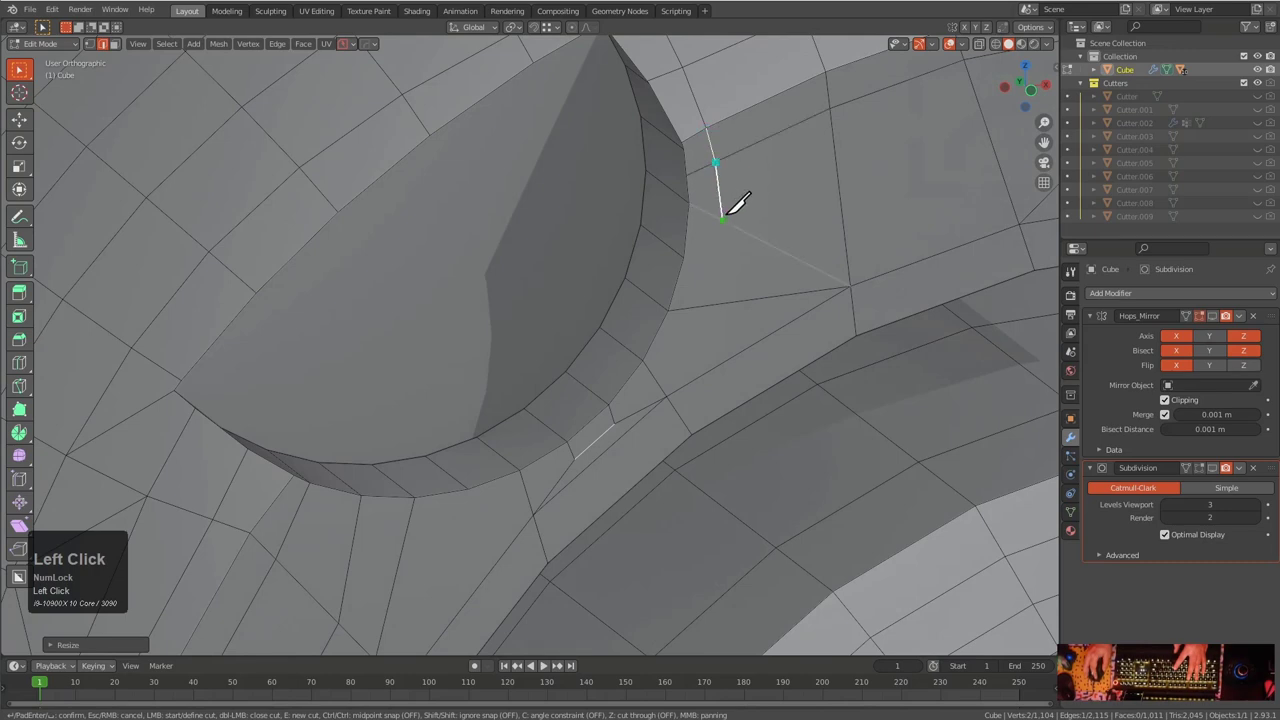
click(709, 304)
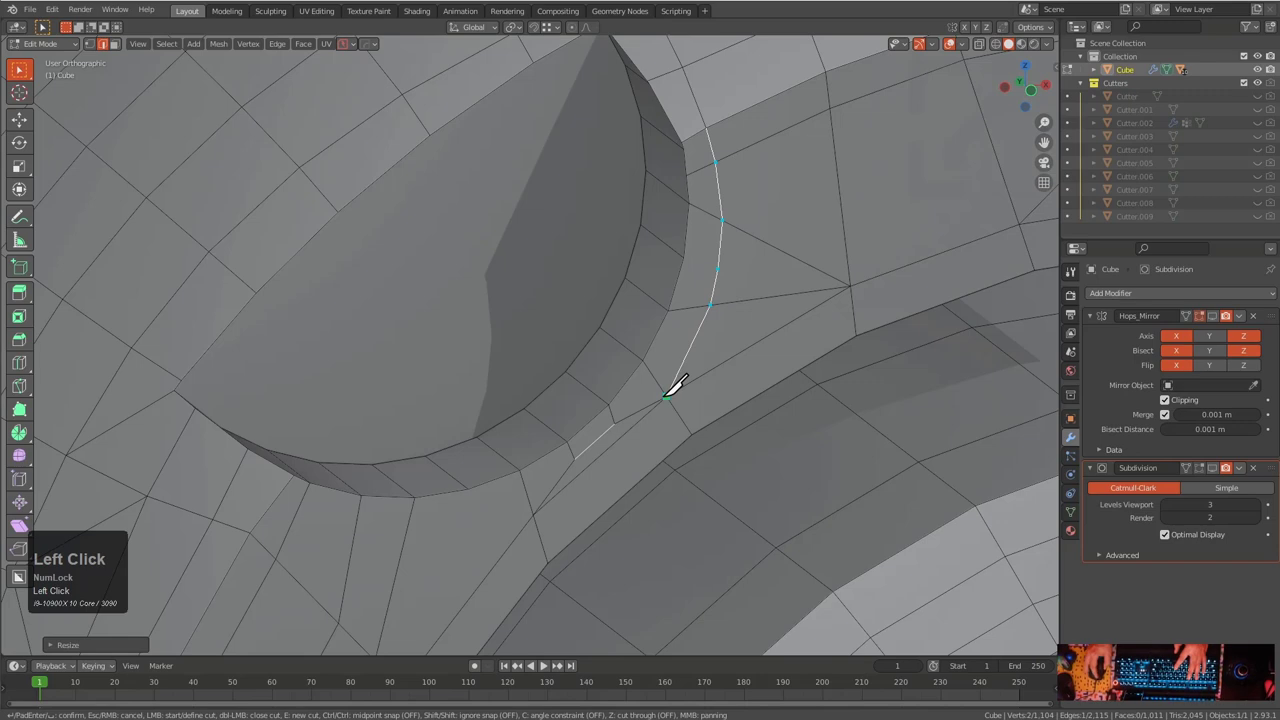
key(KP_Enter)
Connect the rim vertex to the matching middle vertex of the knife cut, and slide that cut vertex
key(1)
click(688, 261)
shift+click(718, 268)
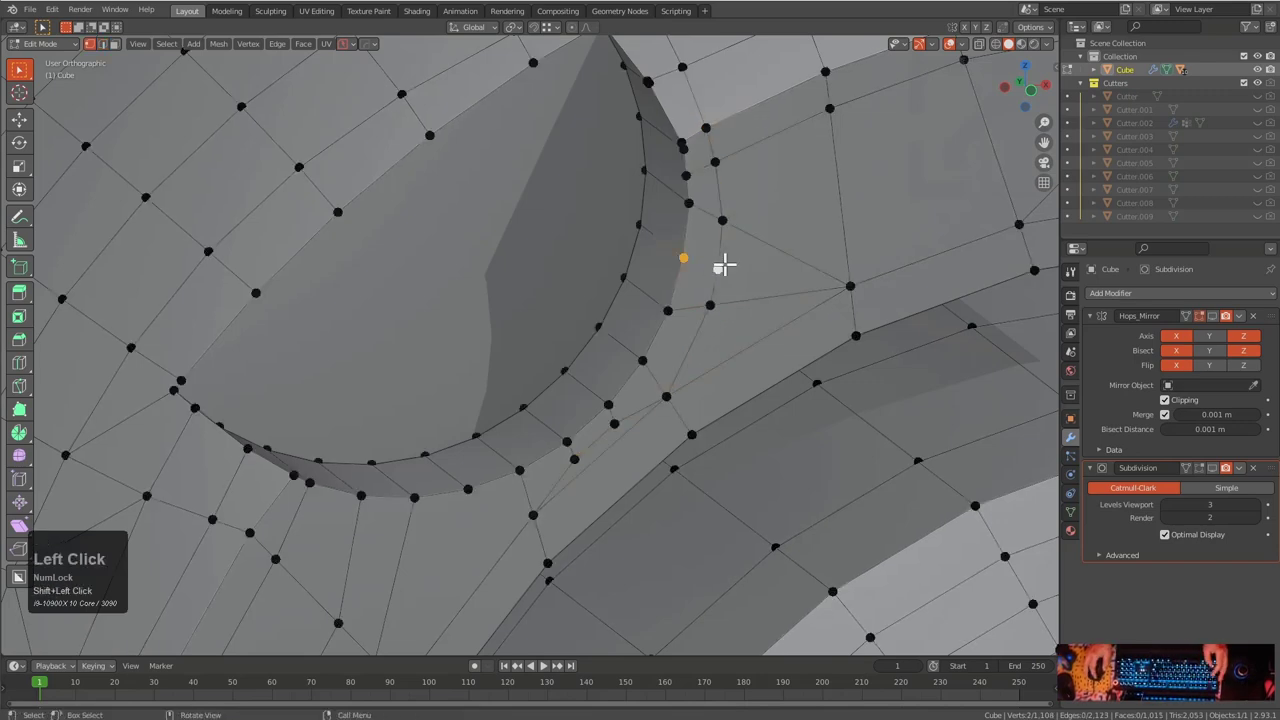
key(g)
key(g)
click(722, 258)
Slide the lower knife-cut vertex along its edge toward the recess rim to smooth the cut's curve
click(710, 304)
key(g)
key(g)
click(700, 330)
key(g)
key(g)
Connect the middle knife-cut vertex to the outer pole vertex, and merge the two resulting triangles into one face
click(716, 267)
shift+click(830, 270)
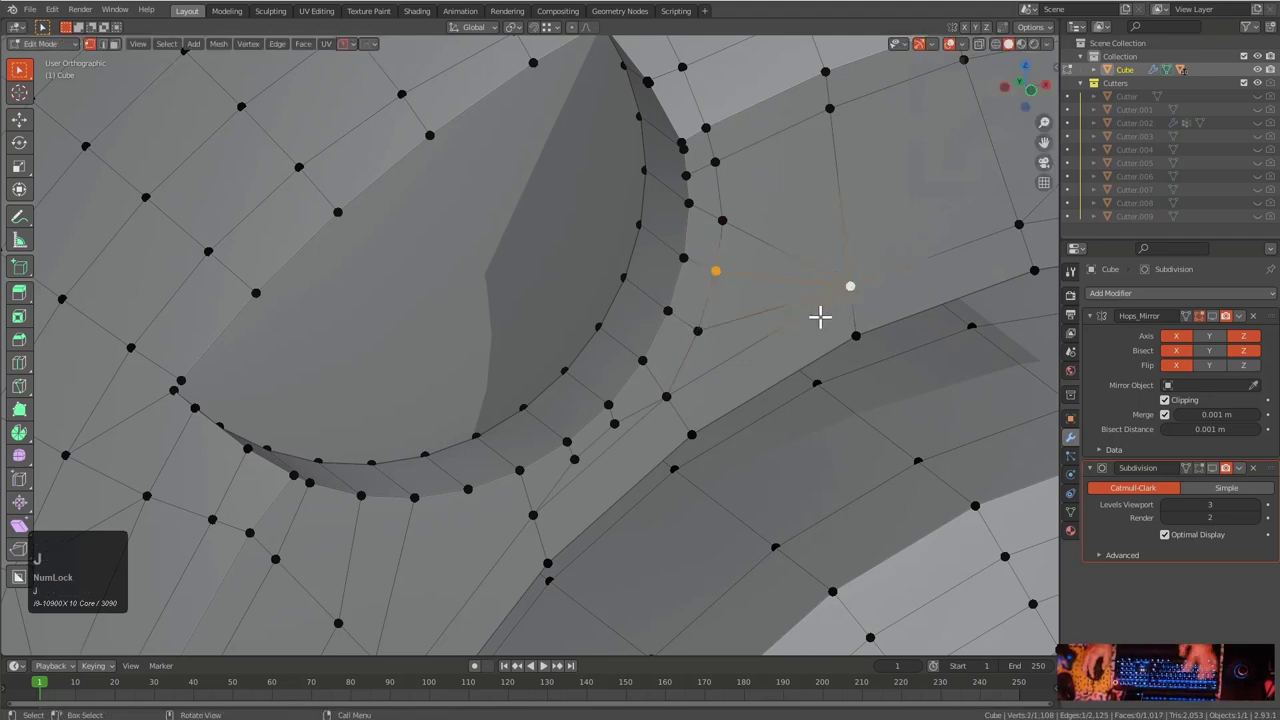
key(3)
shift+click(751, 270)
key(f)
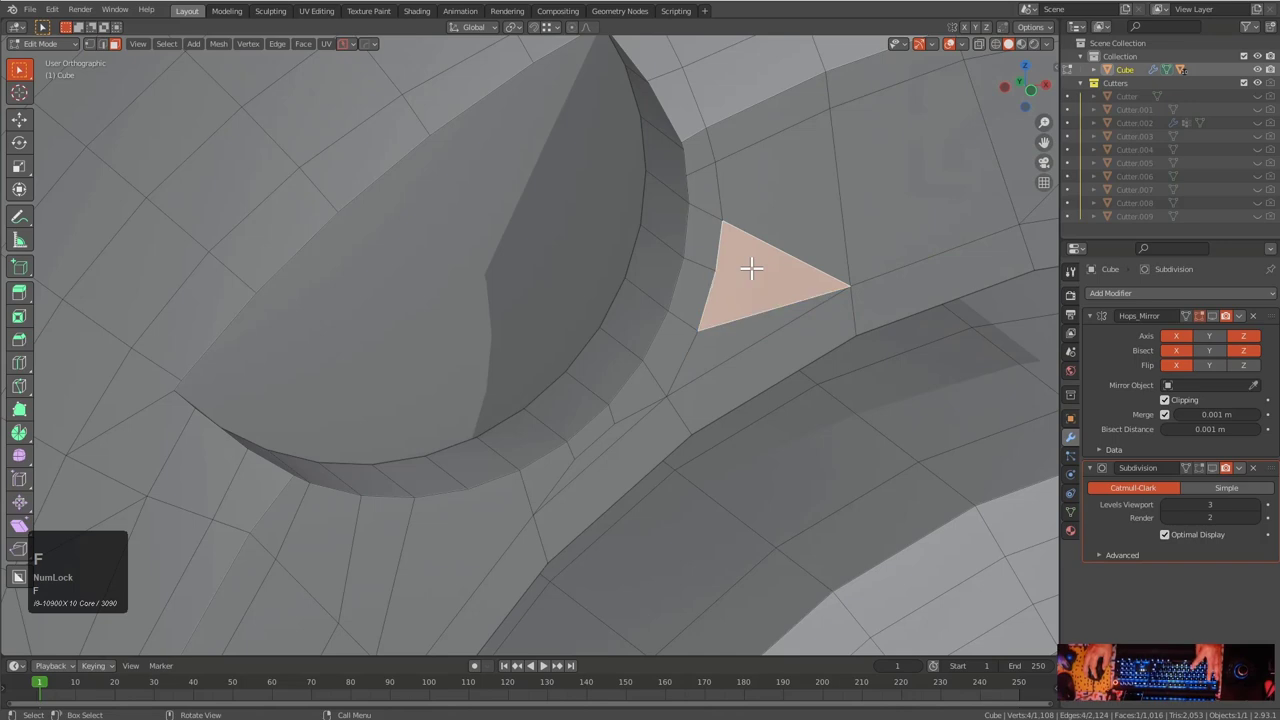
key(alt+a)
key(1)
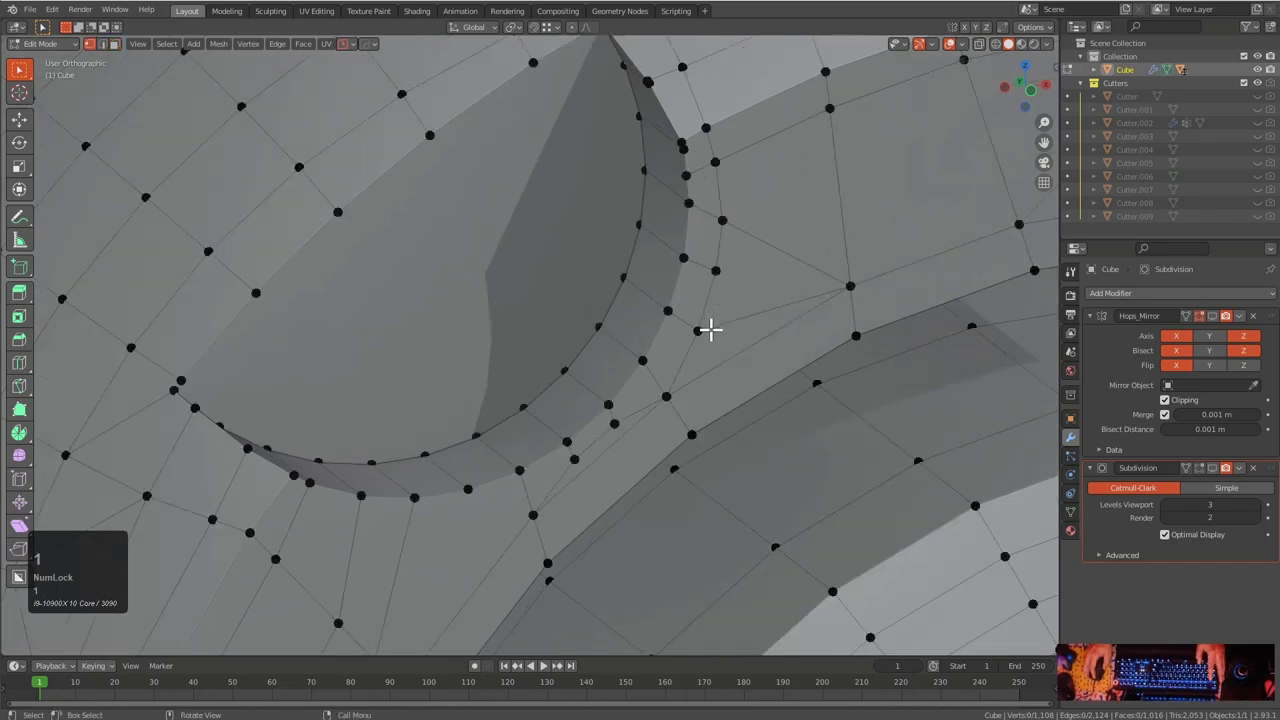
Connect the short edge's upper vertex to the lower knife-cut vertex across the rim edge, and slide the vertex at the crossing
click(674, 400)
shift+middle_drag(694, 391, 737, 366)
scroll(738, 367, up, 2)
click(715, 418)
shift+click(830, 290)
click(774, 355)
key(g)
key(g)
click(777, 357)
Merge the small triangle beside the new connection with the adjacent long face into a single face
key(3)
click(786, 361)
shift+click(826, 341)
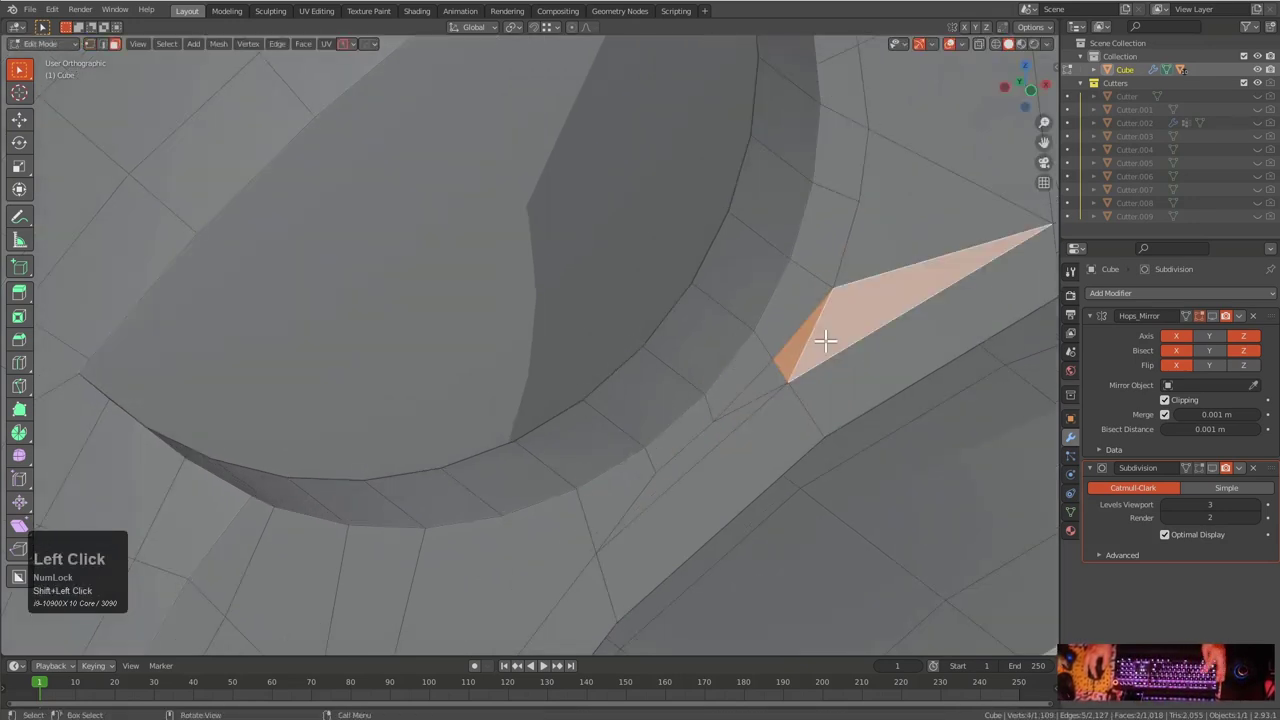
key(alt+a)
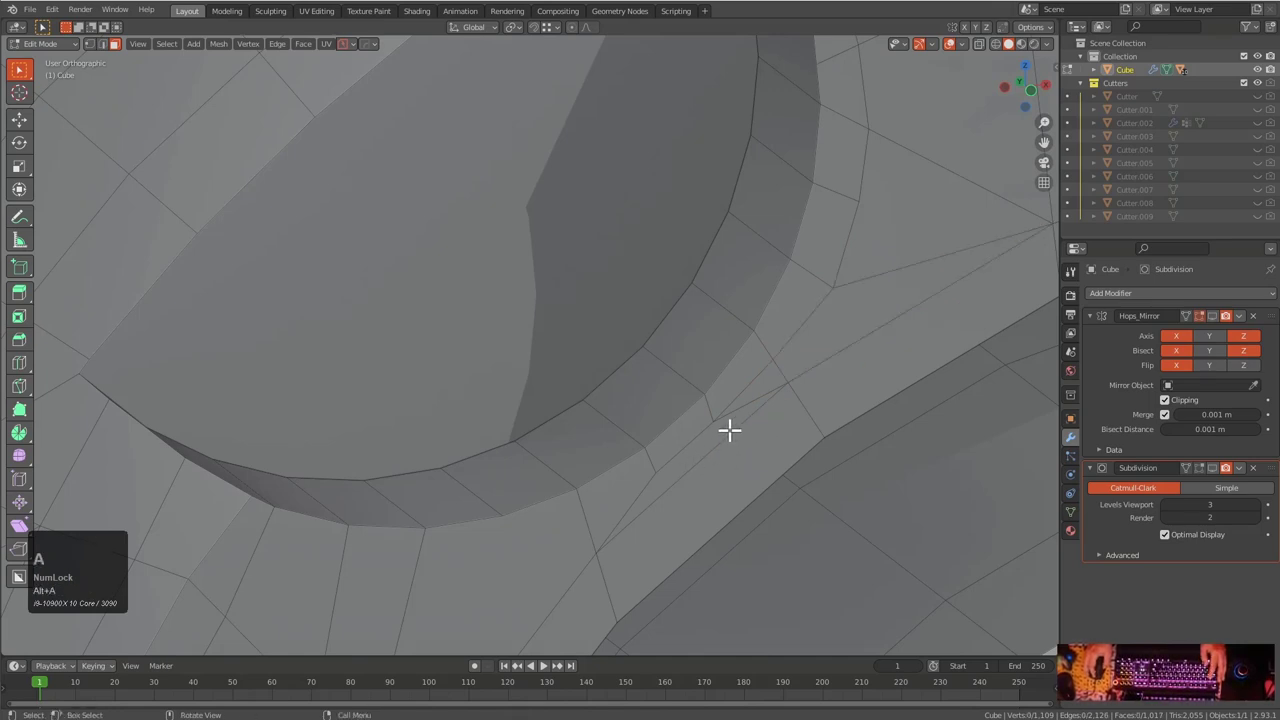
key(ctrl+r)
right_click(763, 397)
key(ctrl+r)
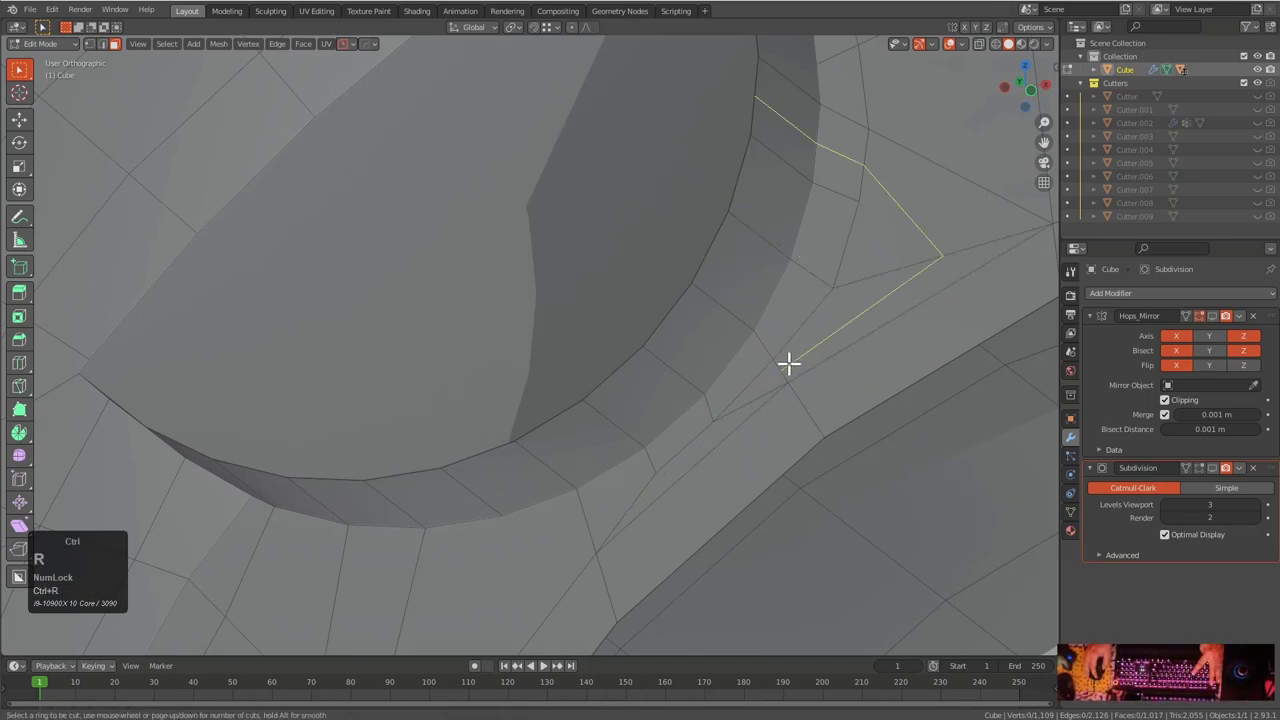
right_click(783, 374)
Slide two support vertices outside the recess rim along their edges to even out the surrounding edge loop
scroll(826, 324, down, 2)
shift+middle_drag(826, 324, 797, 393)
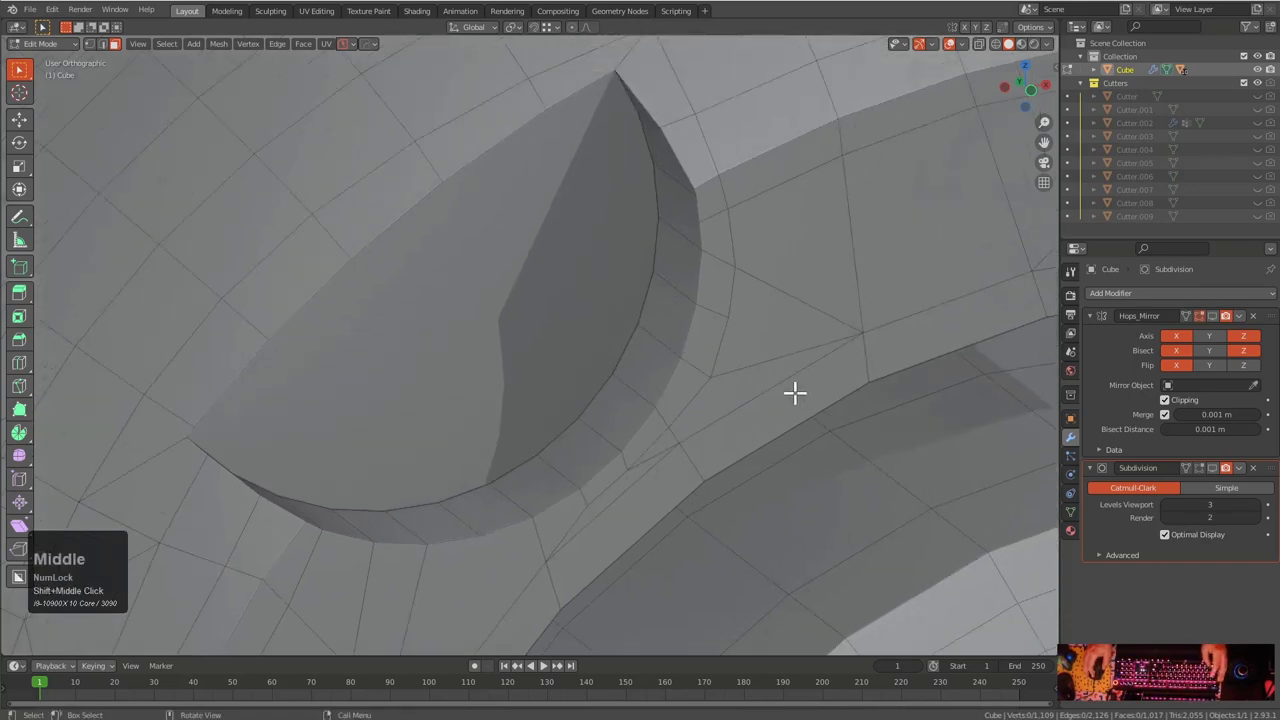
shift+middle_drag(611, 494, 723, 350)
key(1)
click(725, 371)
key(g)
key(g)
click(729, 369)
click(596, 486)
key(g)
key(g)
click(594, 489)
Connect the unattached vertex on the recess's lower rim to the surface vertex below it with an edge
shift+middle_drag(523, 512, 636, 384)
click(647, 331)
shift+click(594, 506)
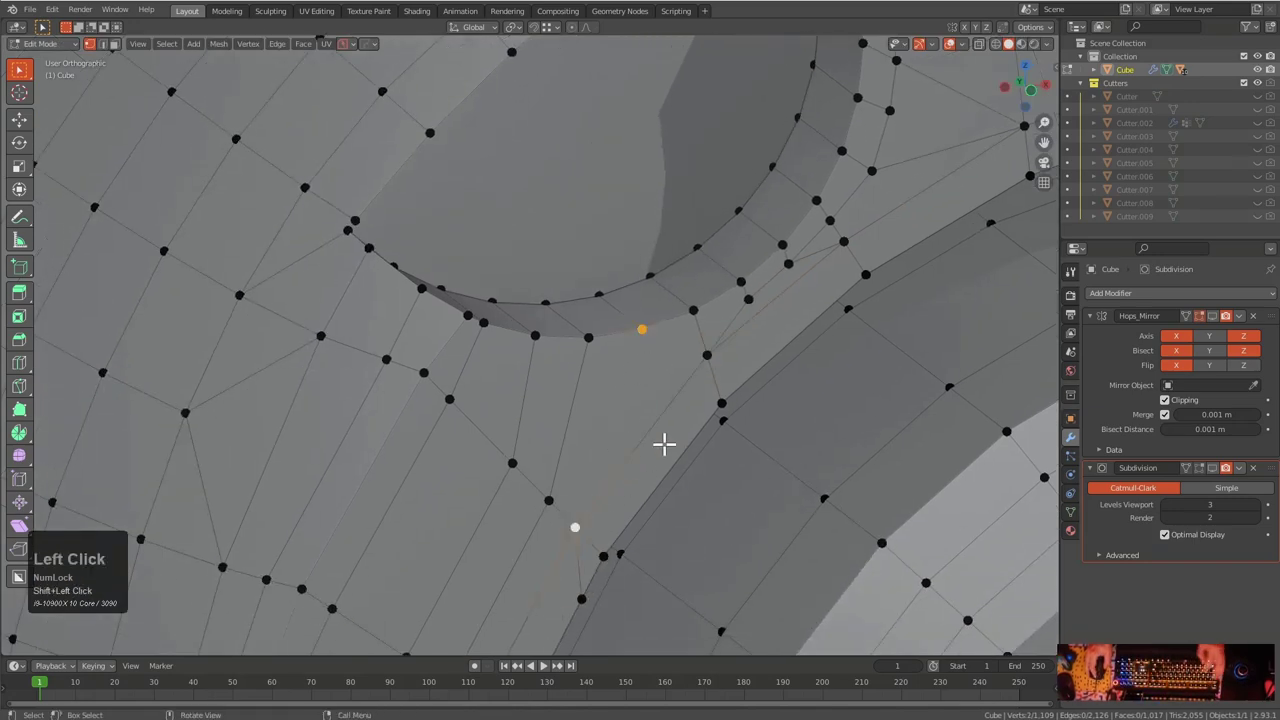
scroll(664, 444, down, 1)
key(alt+a)
Slide the lower rim vertex beside the recess's corner along its edge, away from the corner
scroll(566, 394, down, 1)
middle_drag(558, 395, 449, 426)
scroll(505, 431, up, 1)
scroll(503, 417, down, 1)
scroll(535, 385, up, 3)
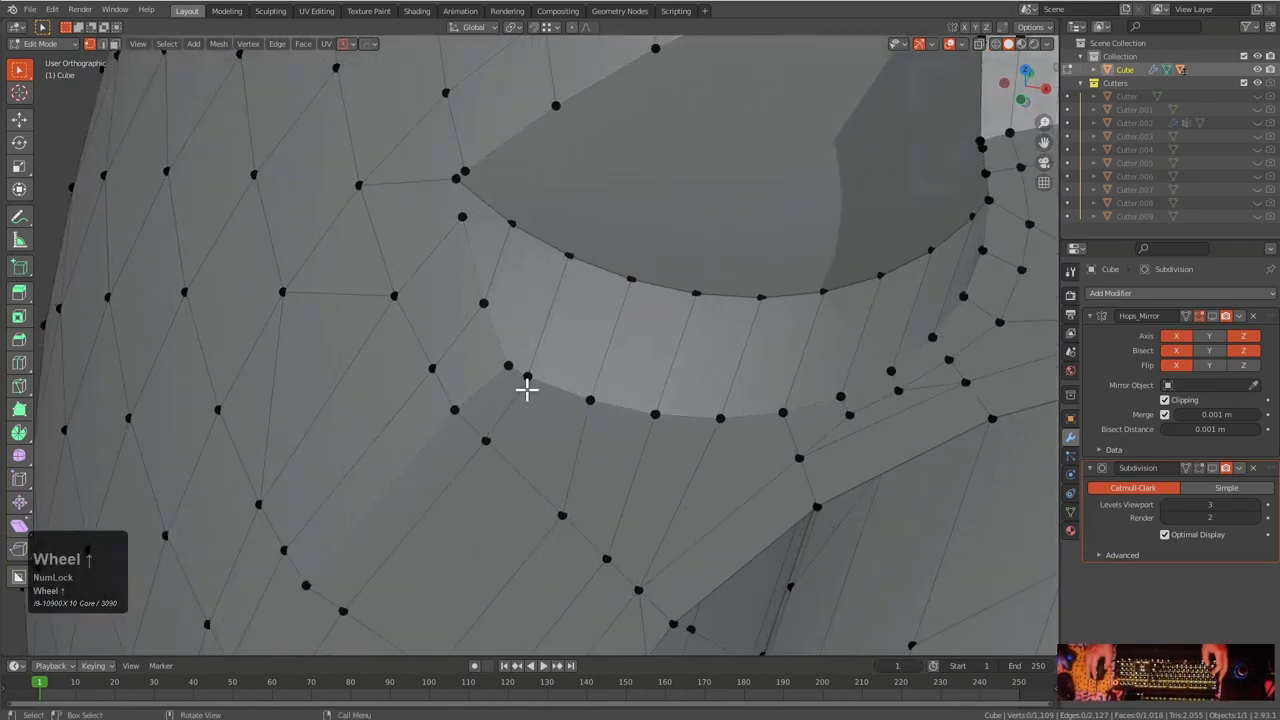
key(g)
key(g)
click(545, 379)
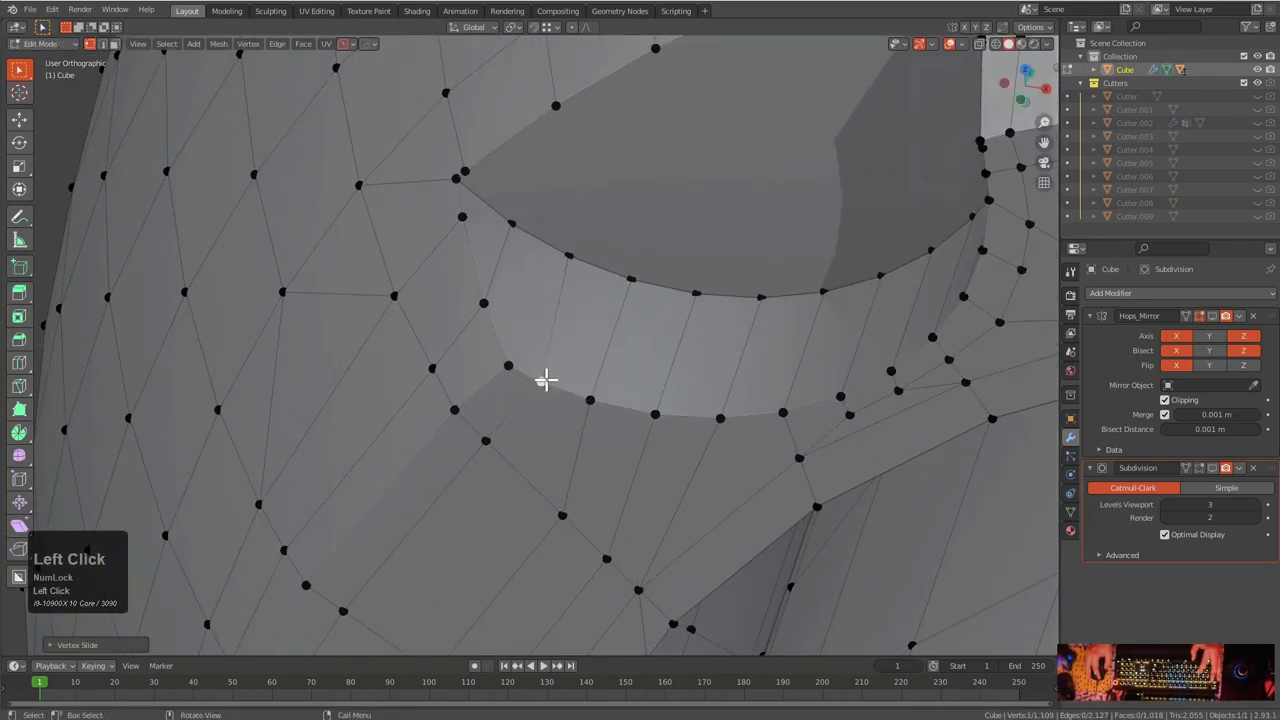
click(573, 259)
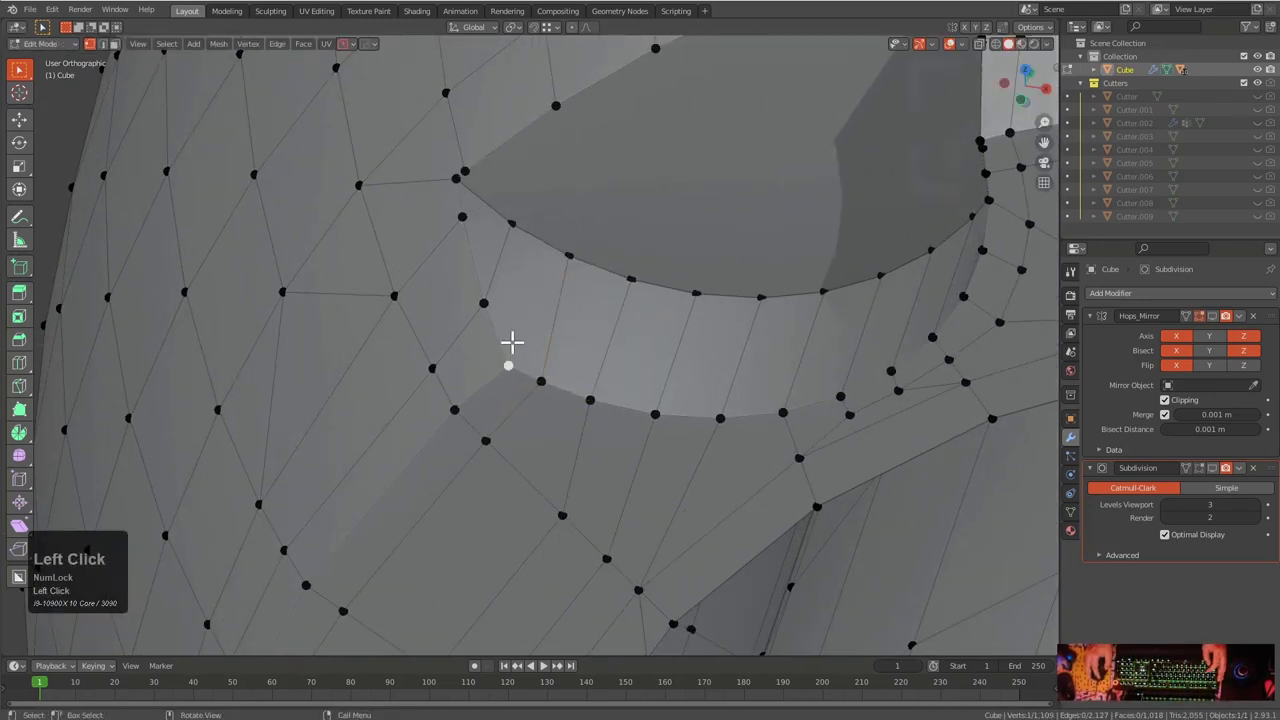
Add a loop cut along the recess's inner wall and connect its end vertex to the vertex on the corner edge
middle_drag(521, 252, 543, 303)
key(ctrl+r)
click(553, 345)
click(542, 354)
shift+click(551, 357)
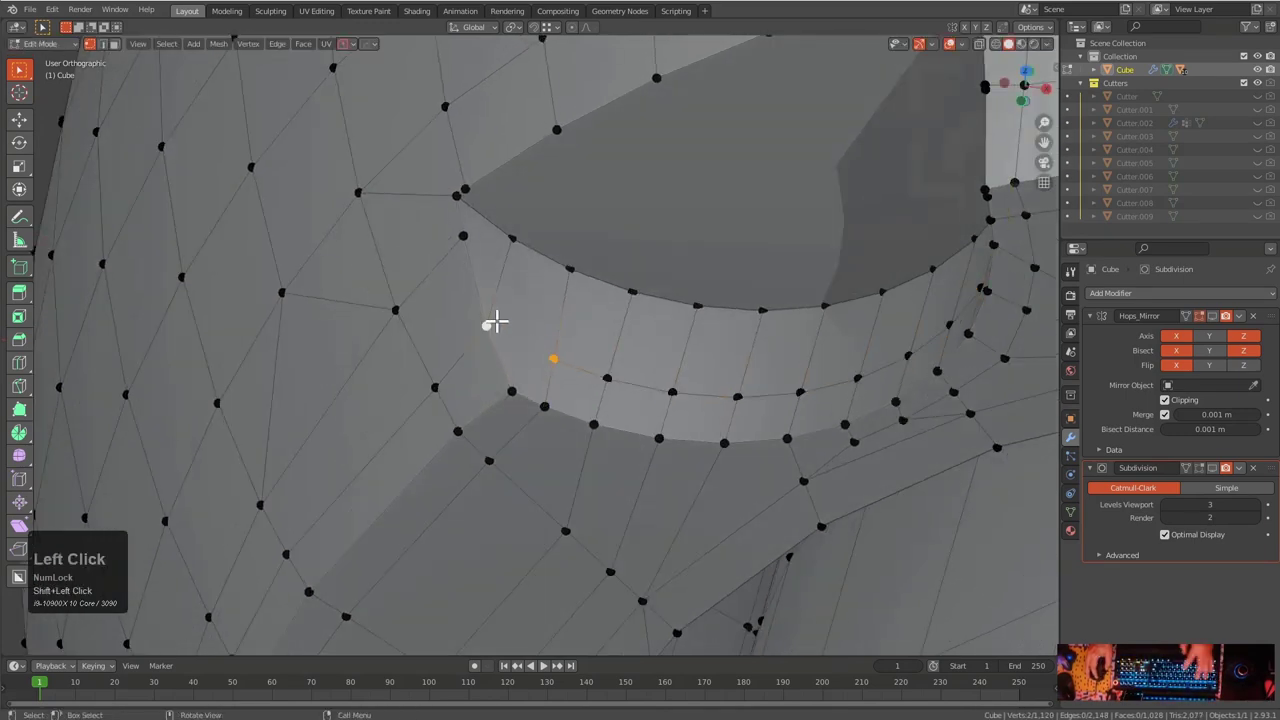
key(alt+a)
Connect the other end of the inner-wall loop to the vertex on the recess's upper edge
middle_drag(470, 326, 510, 312)
shift+middle_drag(712, 296, 680, 226)
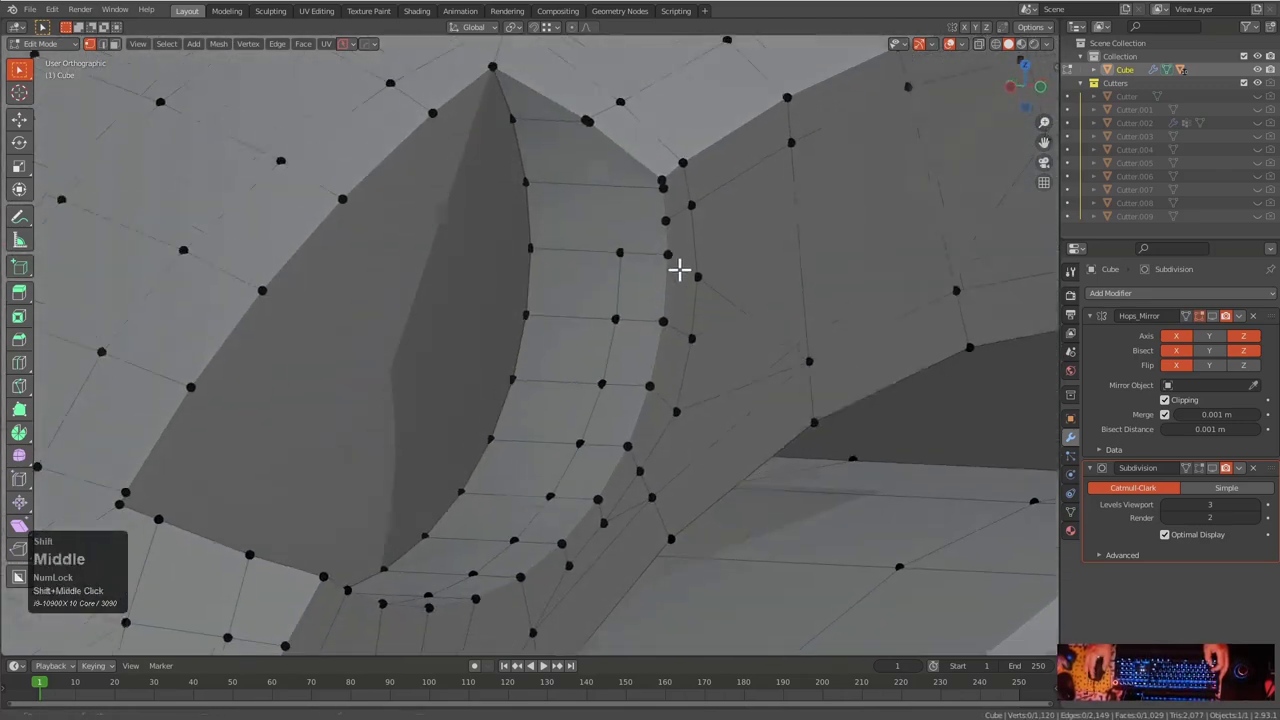
scroll(666, 381, up, 3)
click(666, 381)
shift+click(627, 208)
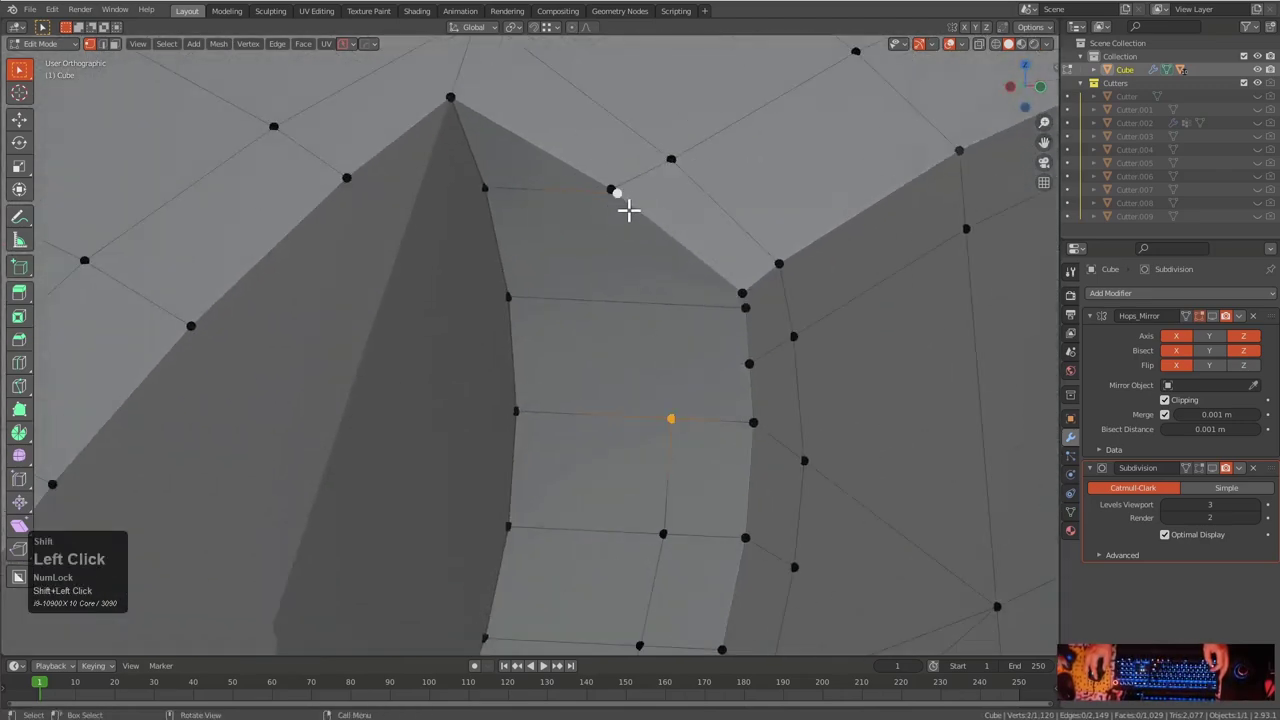
key(j)
Merge the two nearly coincident vertices on the recess's upper edge where the inner-wall loop ends
click(612, 189)
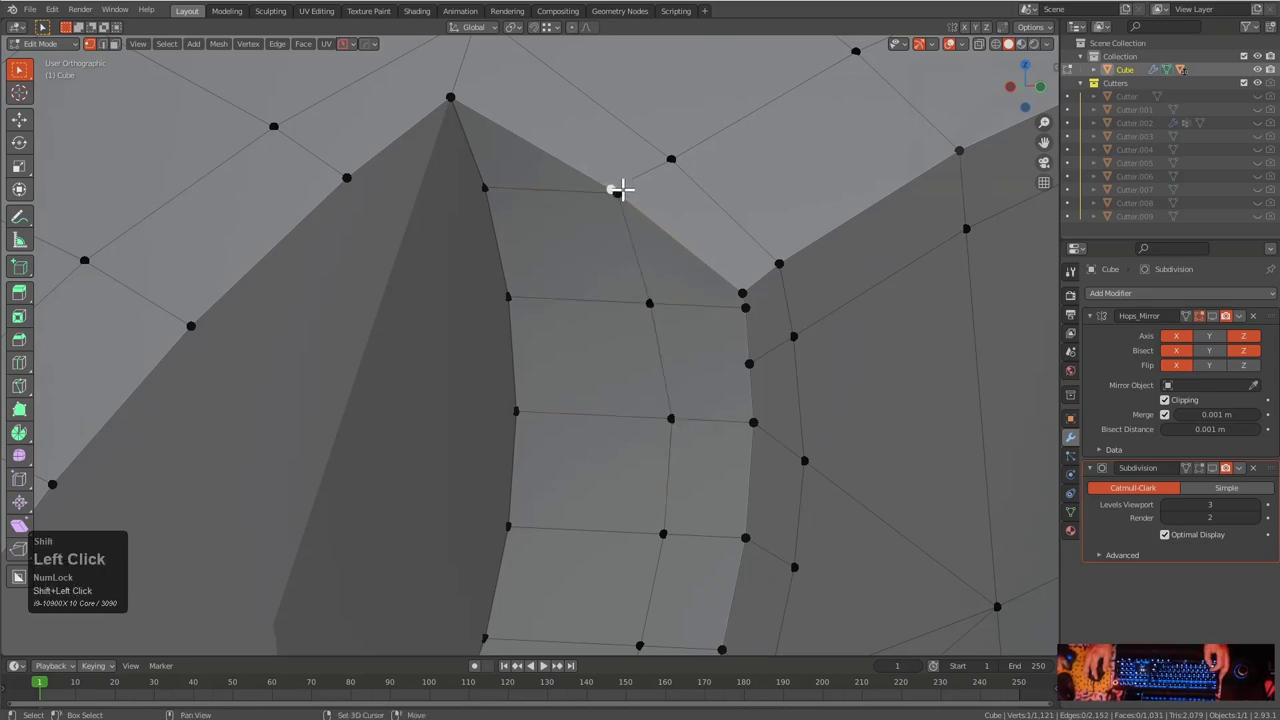
key(m)
click(658, 222)
Slide the rim vertex just below the recess's sharp corner down along the rim toward the next vertex
middle_drag(748, 348, 714, 307)
click(710, 356)
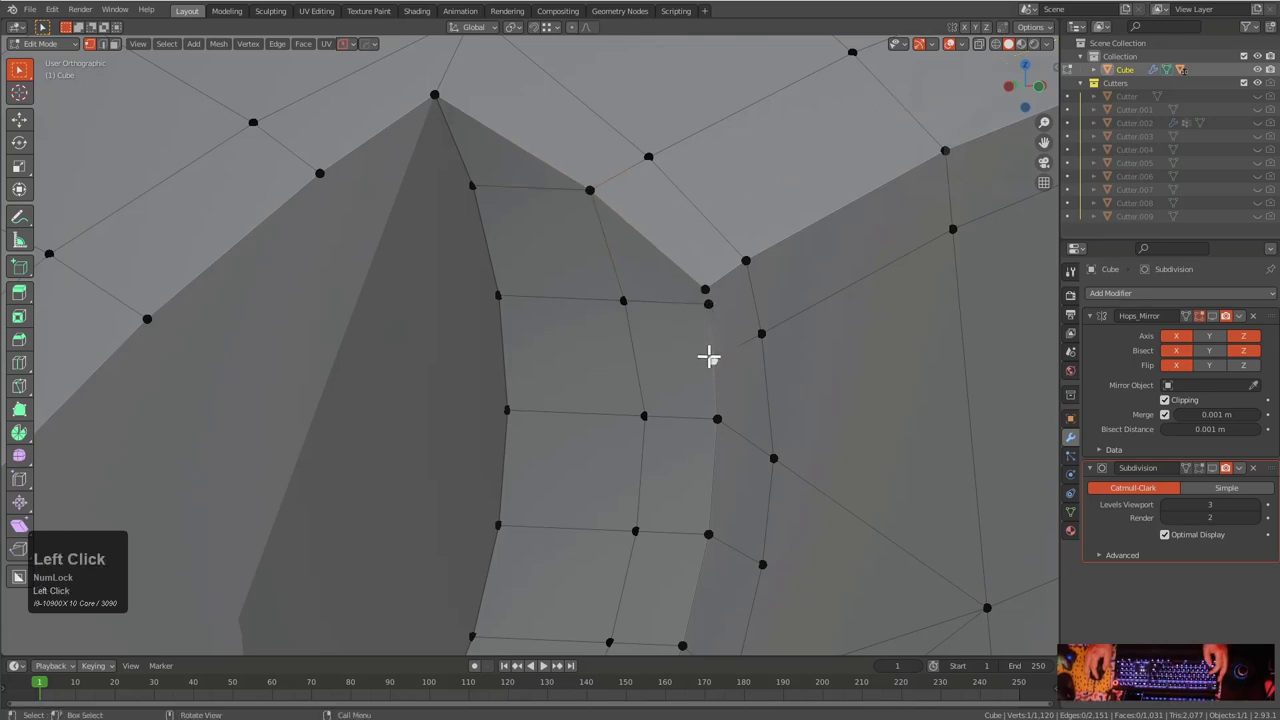
shift+click(716, 318)
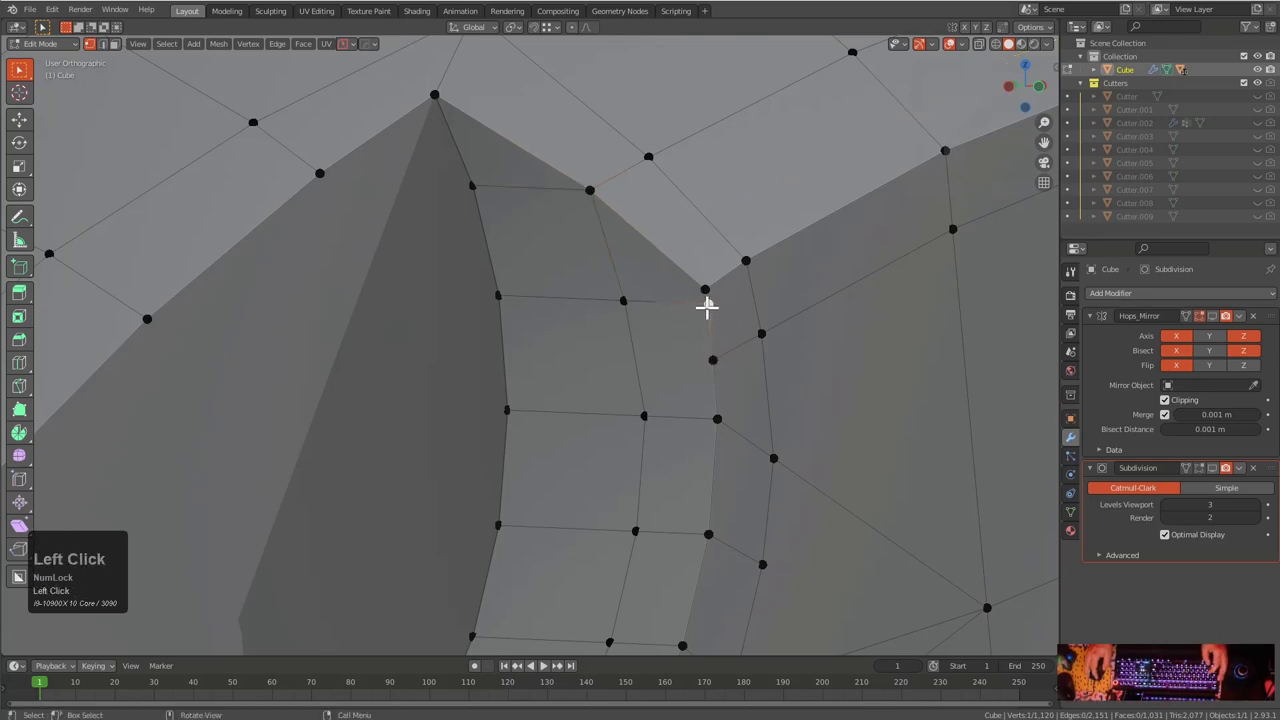
key(g)
key(g)
right_click(707, 297)
key(g)
key(g)
click(744, 358)
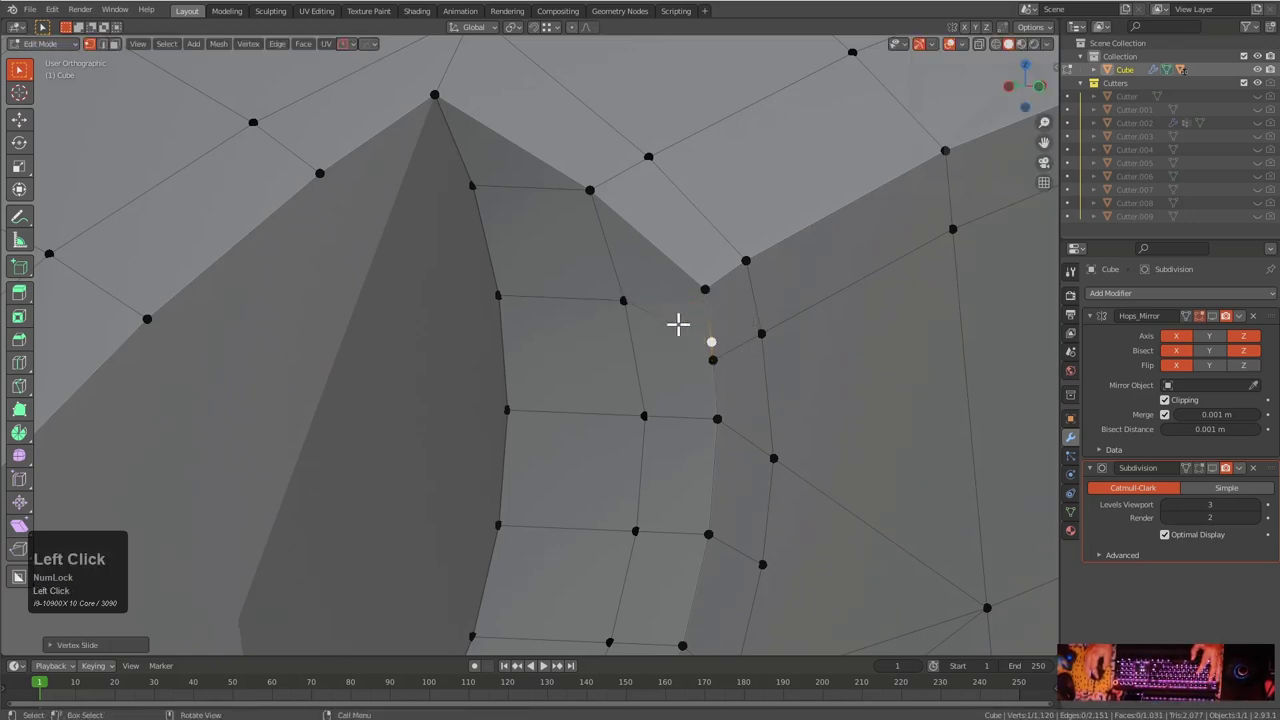
Merge the slid rim vertex with the vertex directly beneath it on the recess rim
shift+click(711, 359)
shift+click(708, 339)
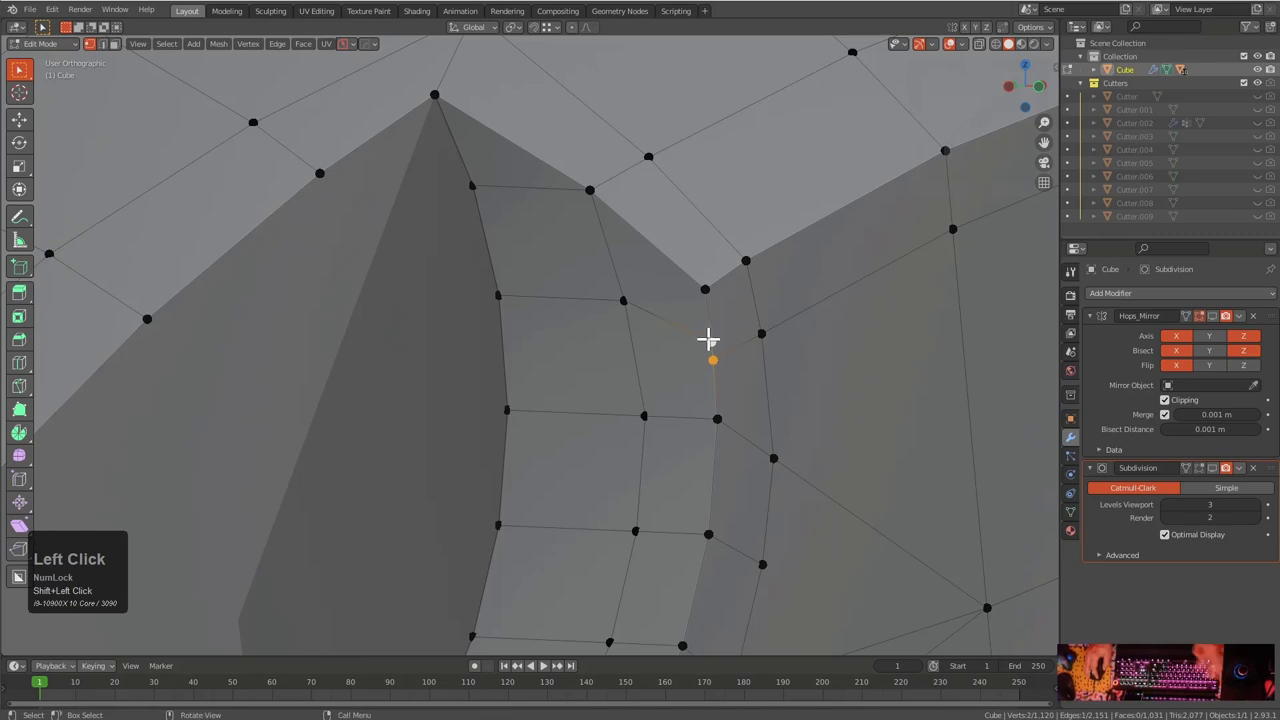
shift+click(713, 362)
key(m)
click(718, 376)
Slide the inner-wall loop vertices near the sharp corner along their edges, and check the mesh in Object Mode
click(622, 305)
key(g)
key(g)
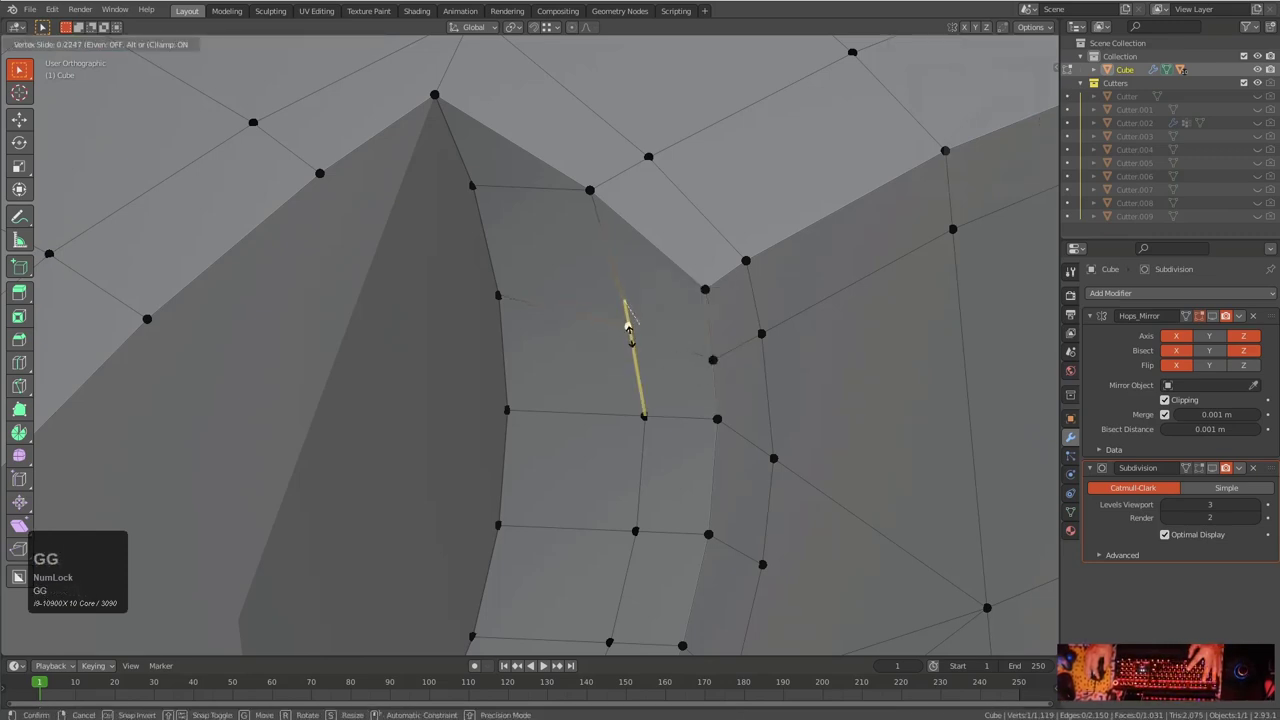
click(628, 330)
scroll(617, 325, down, 3)
click(635, 355)
key(g)
key(g)
click(635, 349)
key(Tab)
scroll(670, 368, down, 1)
middle_drag(672, 368, 640, 411)
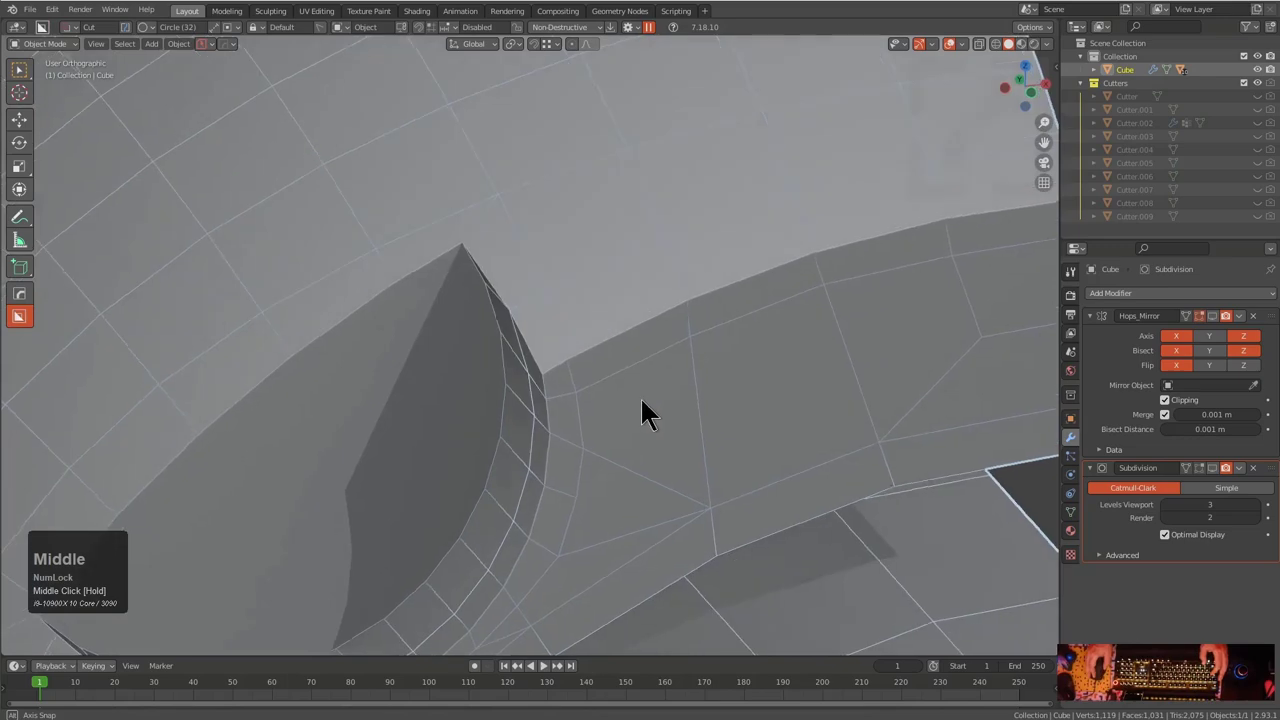
Adjust a vertex near the recess with another vertex slide, and review the mesh in Object Mode
key(Tab)
key(g)
key(g)
click(769, 324)
key(Tab)
middle_drag(769, 324, 477, 449)
key(Tab)
right_click(666, 180)
key(ctrl+r)
right_click(507, 458)
Slide the surface vertex outside the recess's opposite end along its edge toward the recess corner
scroll(531, 363, up, 4)
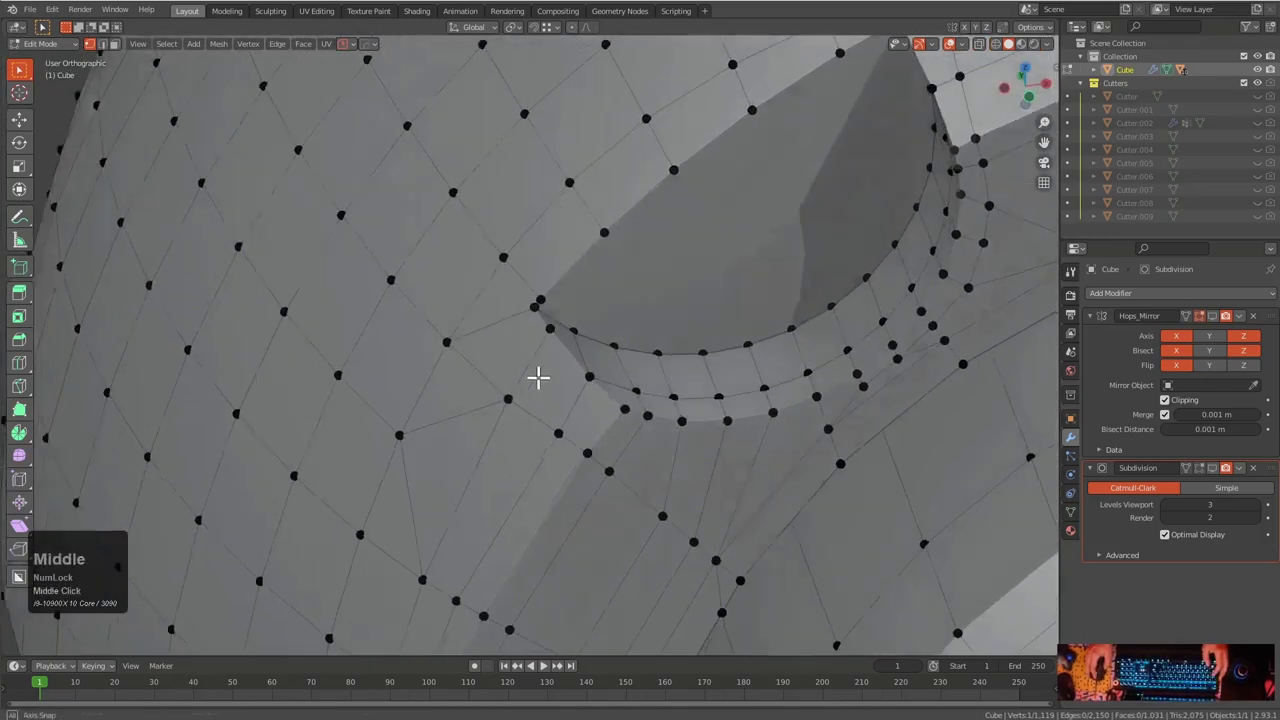
middle_drag(572, 397, 647, 462)
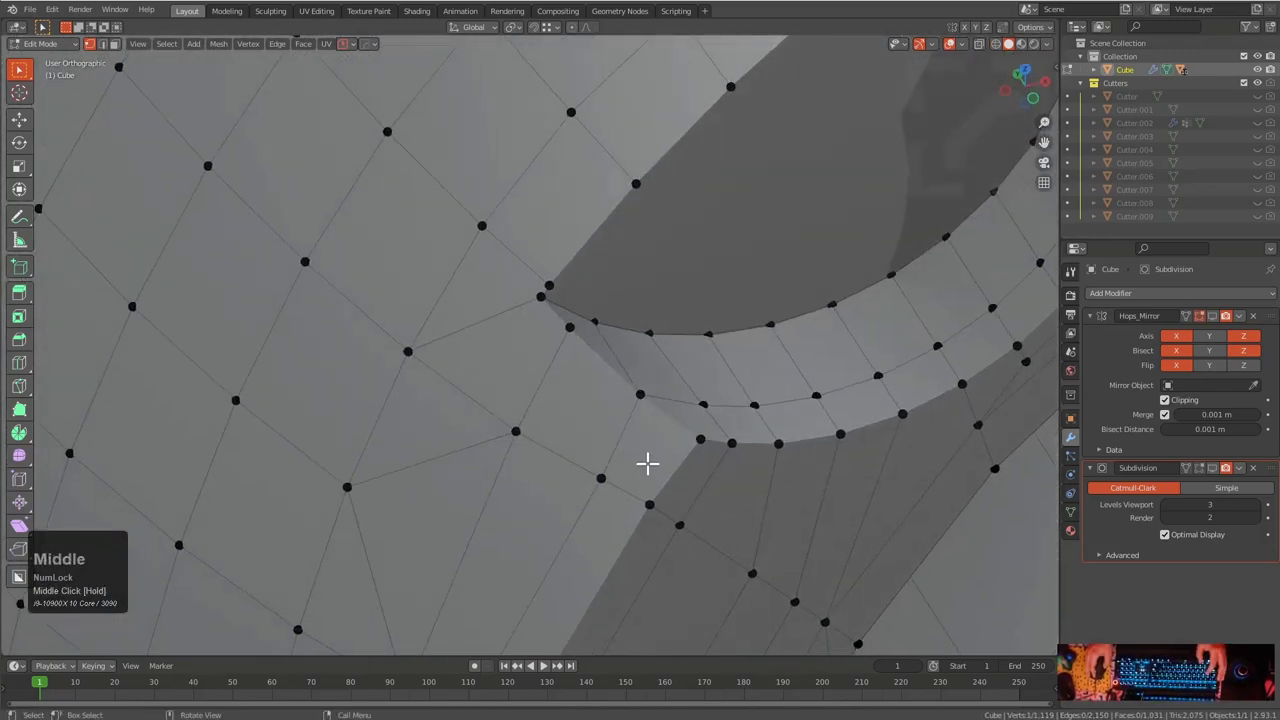
key(g)
key(g)
click(499, 397)
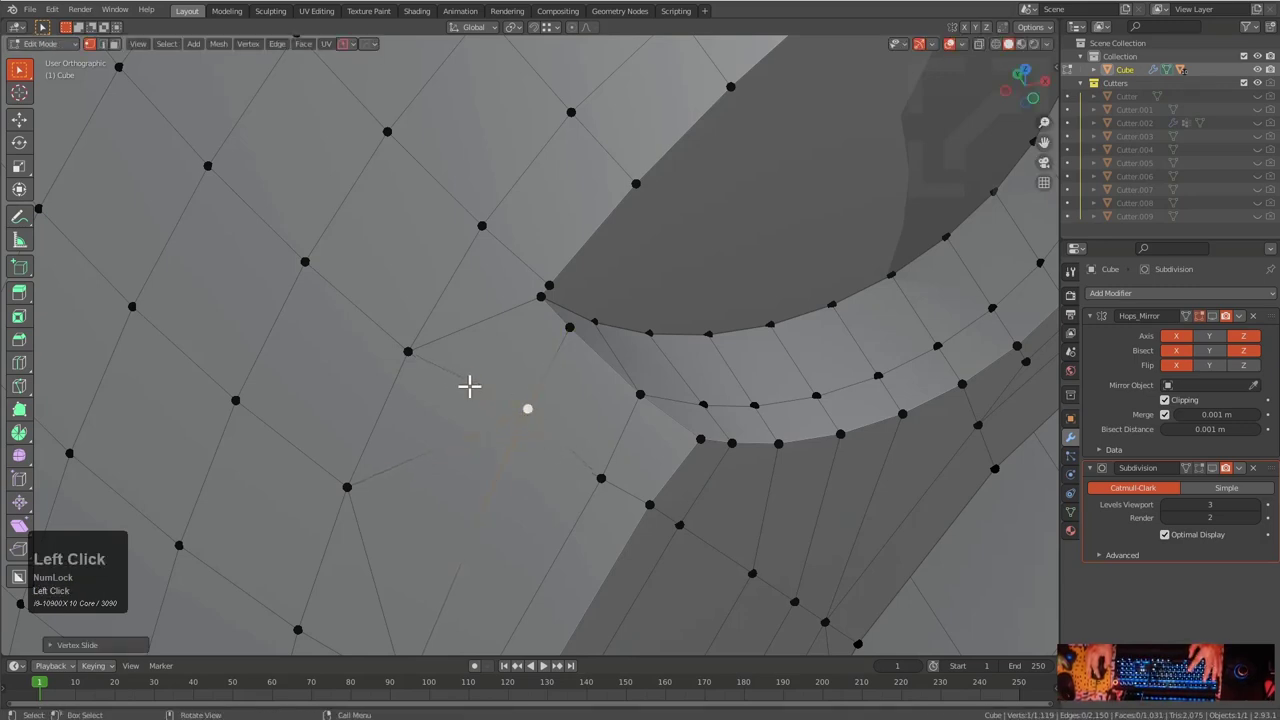
Slide the surface vertices just outside the recess's lower corner along their edges
key(g)
key(g)
click(466, 300)
click(522, 406)
key(g)
key(g)
click(532, 398)
click(598, 477)
Slide the next surface vertex below the recess's lower corner and slightly reposition its neighbour beside the sharp edge
key(g)
key(g)
click(614, 487)
click(647, 510)
key(g)
click(646, 514)
scroll(646, 514, down, 4)
shift+middle_drag(636, 331, 620, 435)
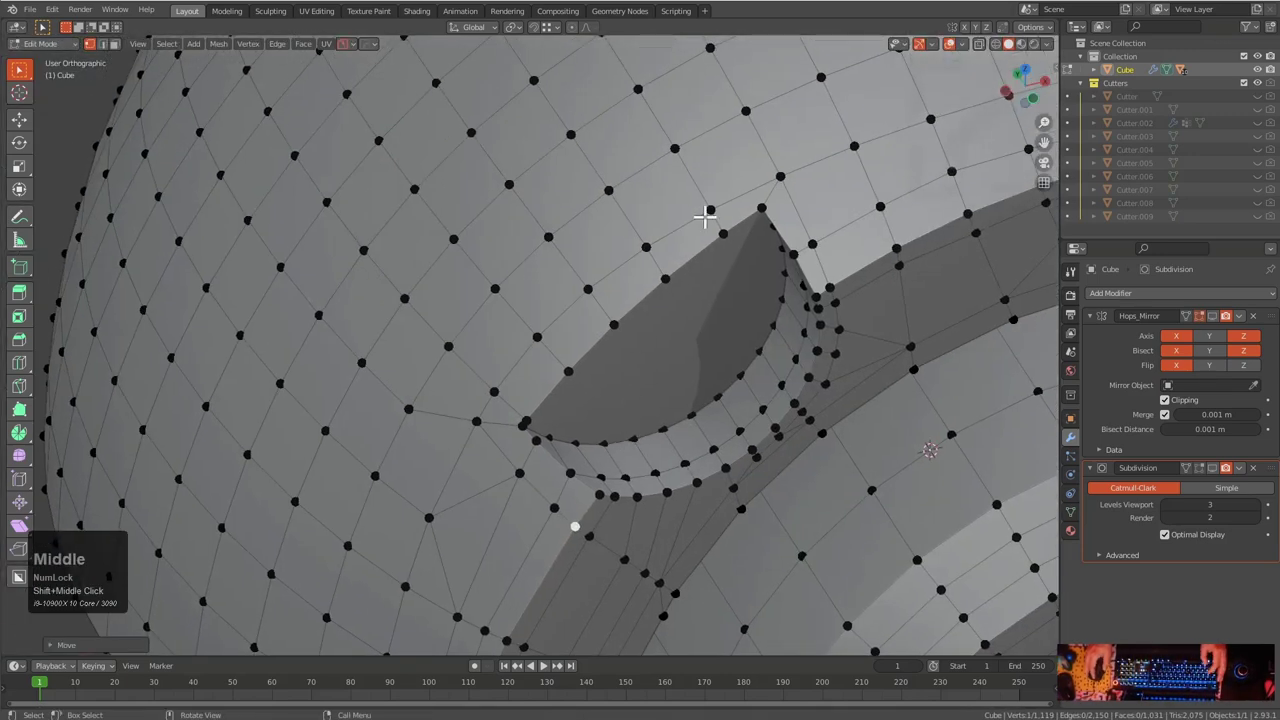
Slide the row of surface vertices outside the recess's long rim closer to the rim, including the one near the upper tip
click(697, 228)
click(500, 365)
ctrl+click(648, 245)
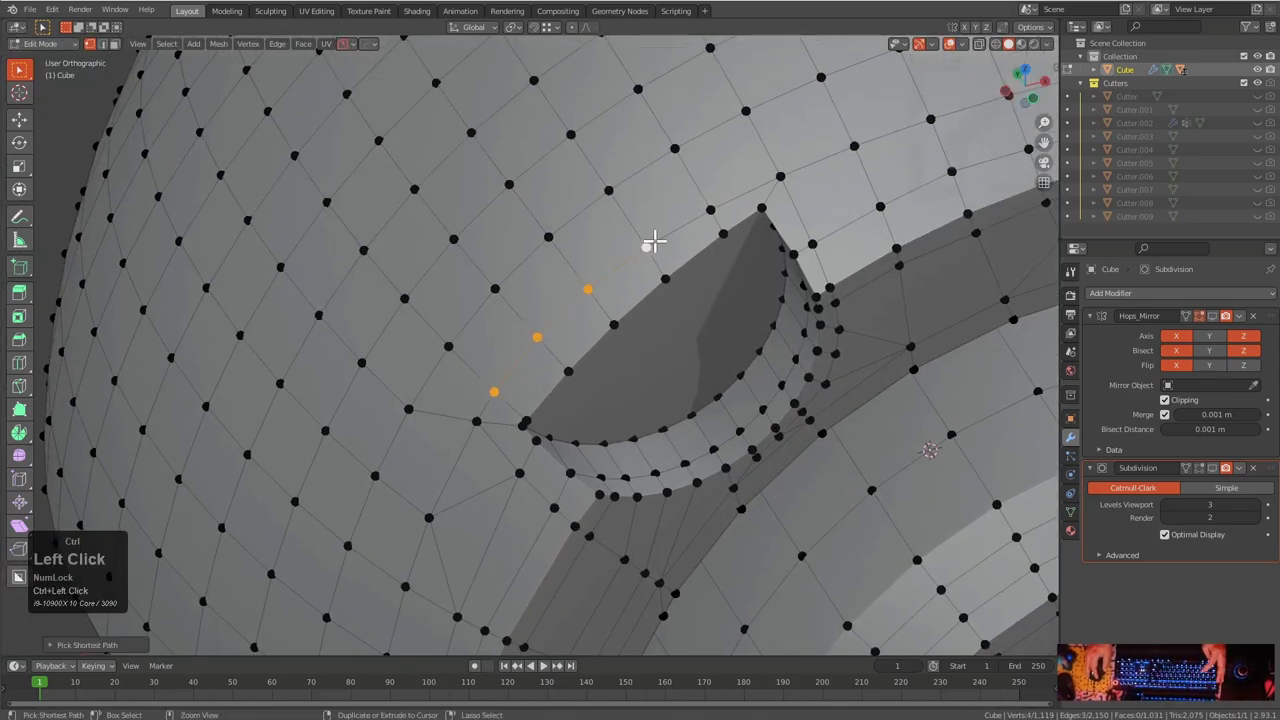
key(g)
key(g)
click(662, 258)
click(713, 215)
key(g)
key(g)
click(718, 211)
Slide the surface vertices beside the recess's lower corner along their edges toward the rim
click(480, 420)
key(g)
key(g)
click(499, 422)
key(g)
key(g)
click(494, 428)
key(g)
key(g)
click(497, 436)
Connect the long rim's vertices to the opposite curved rim's vertices with four edges across the recess floor
middle_drag(598, 369, 782, 391)
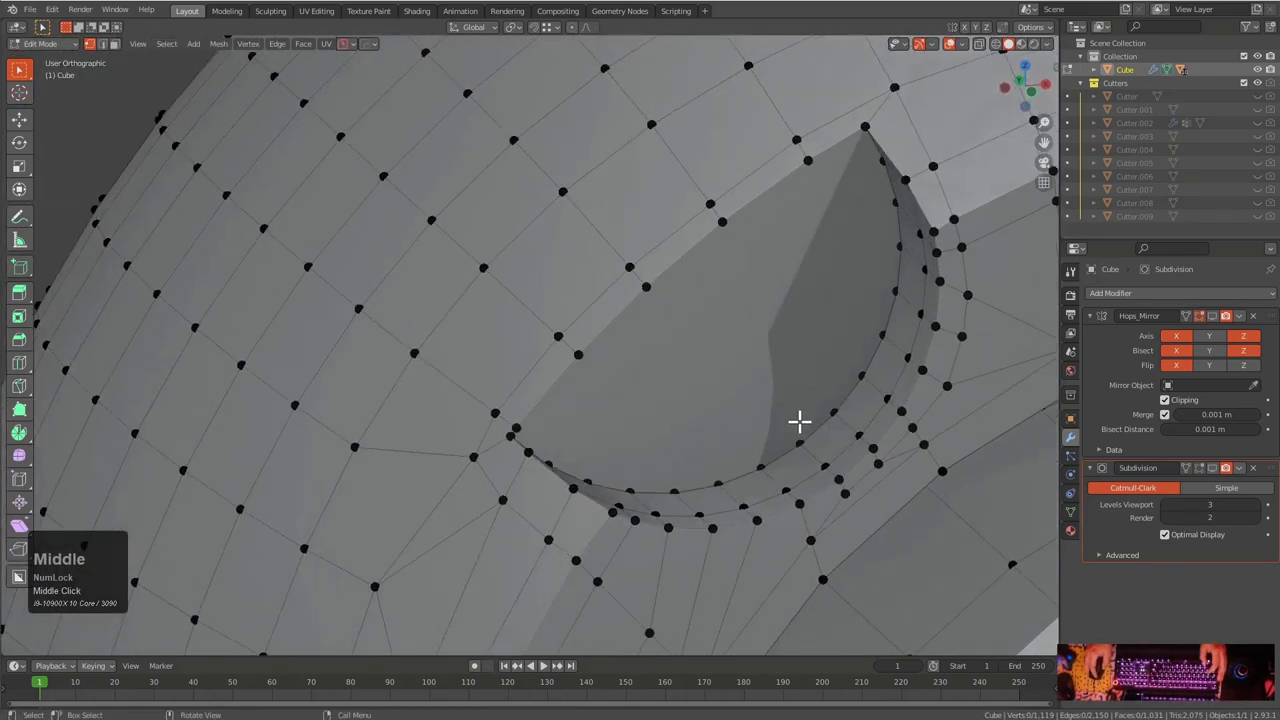
middle_drag(565, 450, 580, 466)
shift+click(554, 380)
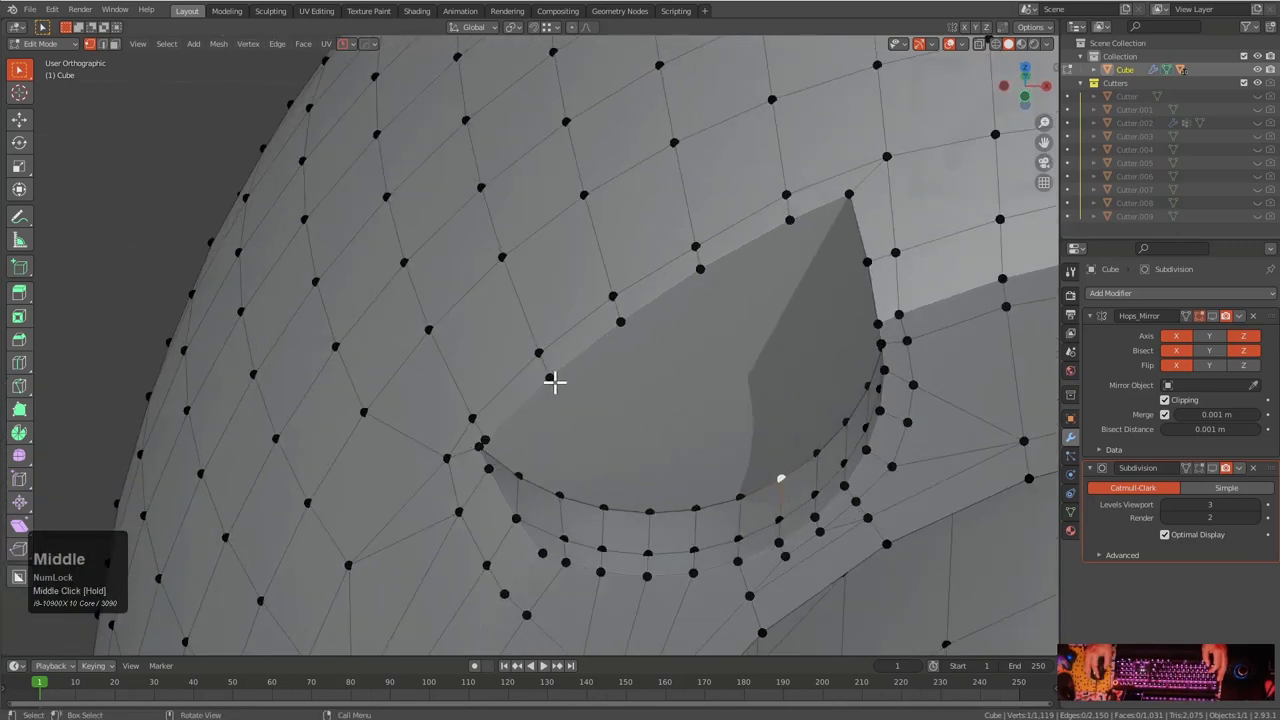
shift+click(646, 488)
middle_drag(650, 485, 674, 463)
click(633, 310)
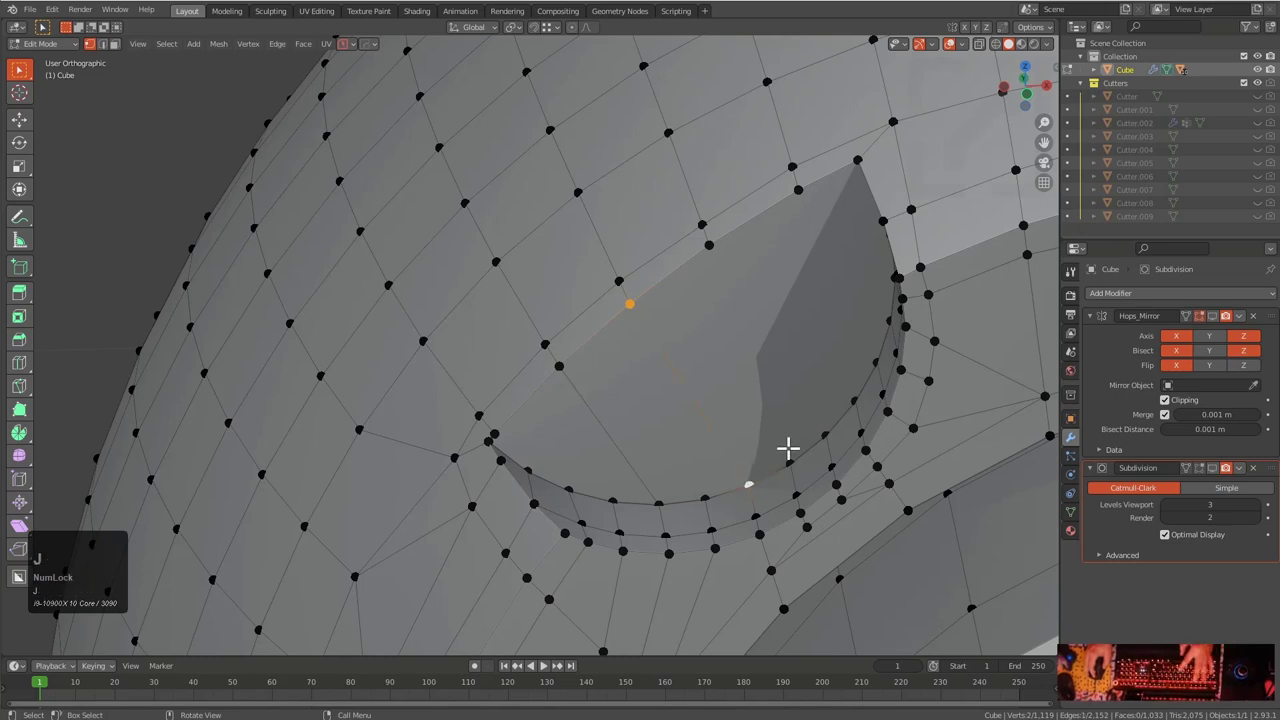
click(823, 434)
shift+click(709, 245)
middle_drag(797, 317, 858, 297)
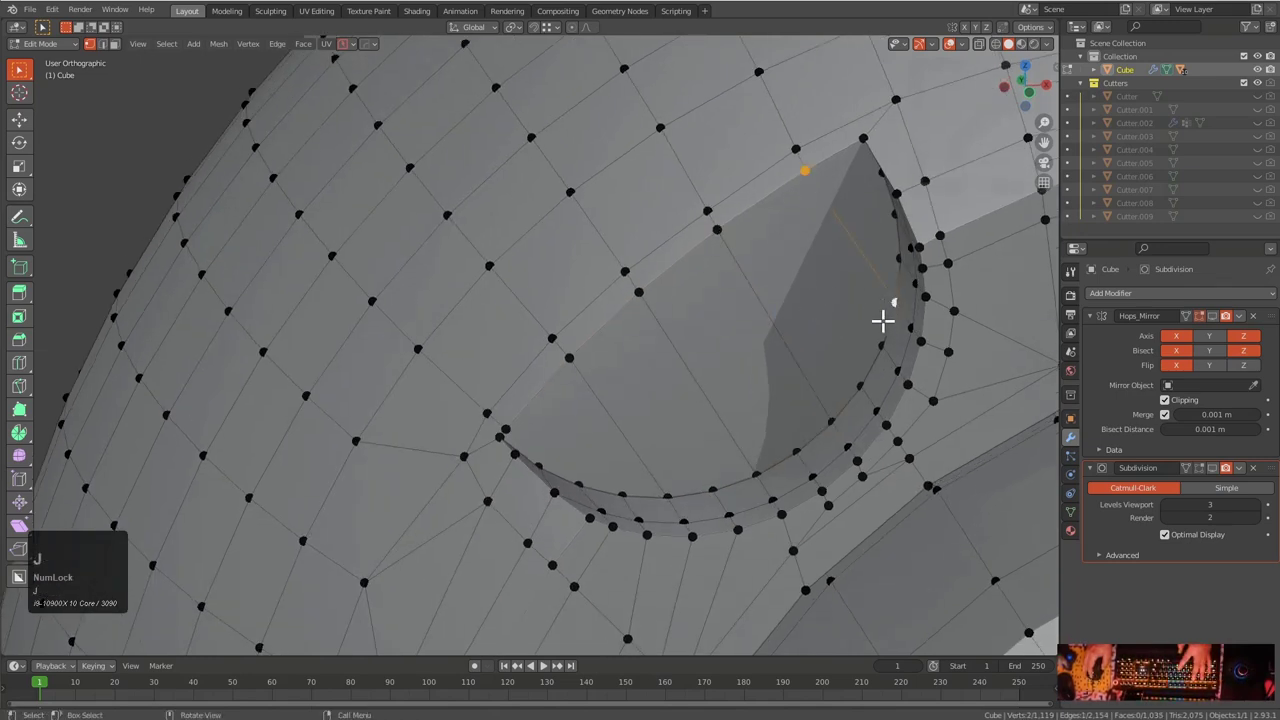
middle_drag(882, 314, 883, 326)
Subdivide the four crossing edges on the recess floor and add loop cuts on both sides of the new middle row
key(2)
key(3)
click(854, 244)
key(2)
click(828, 240)
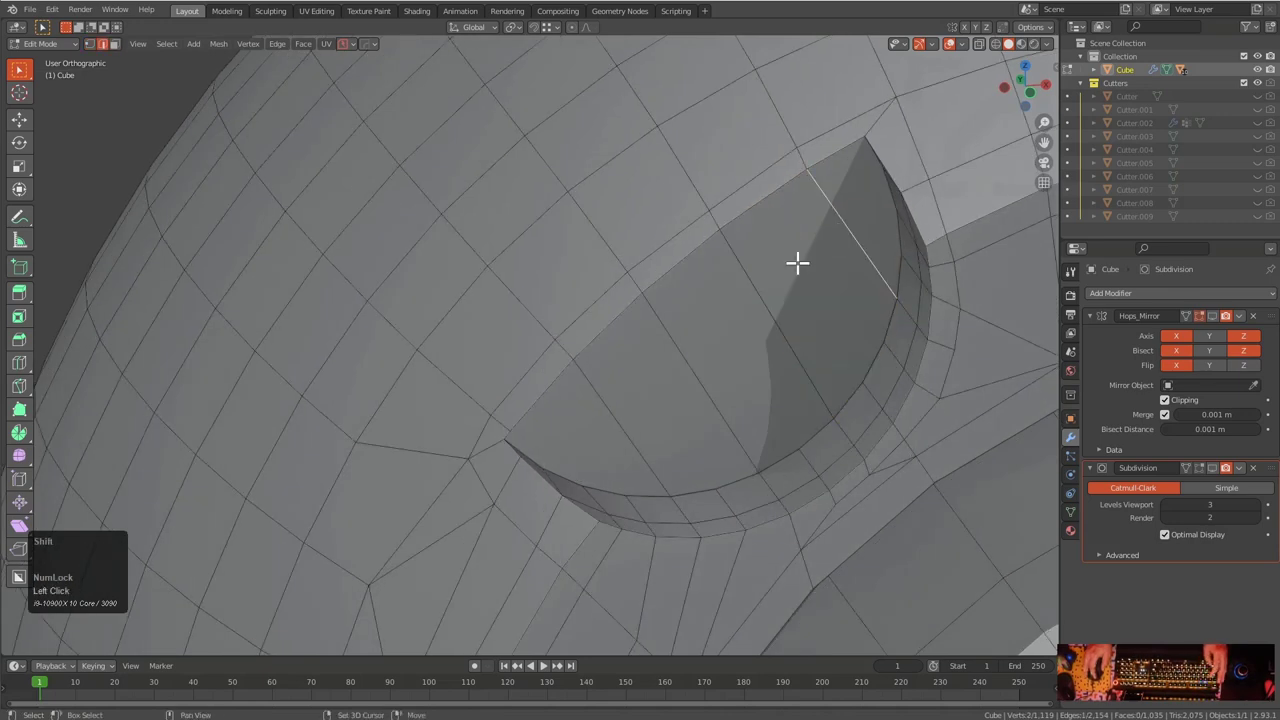
shift+click(757, 293)
shift+click(690, 366)
shift+click(615, 424)
right_click(650, 334)
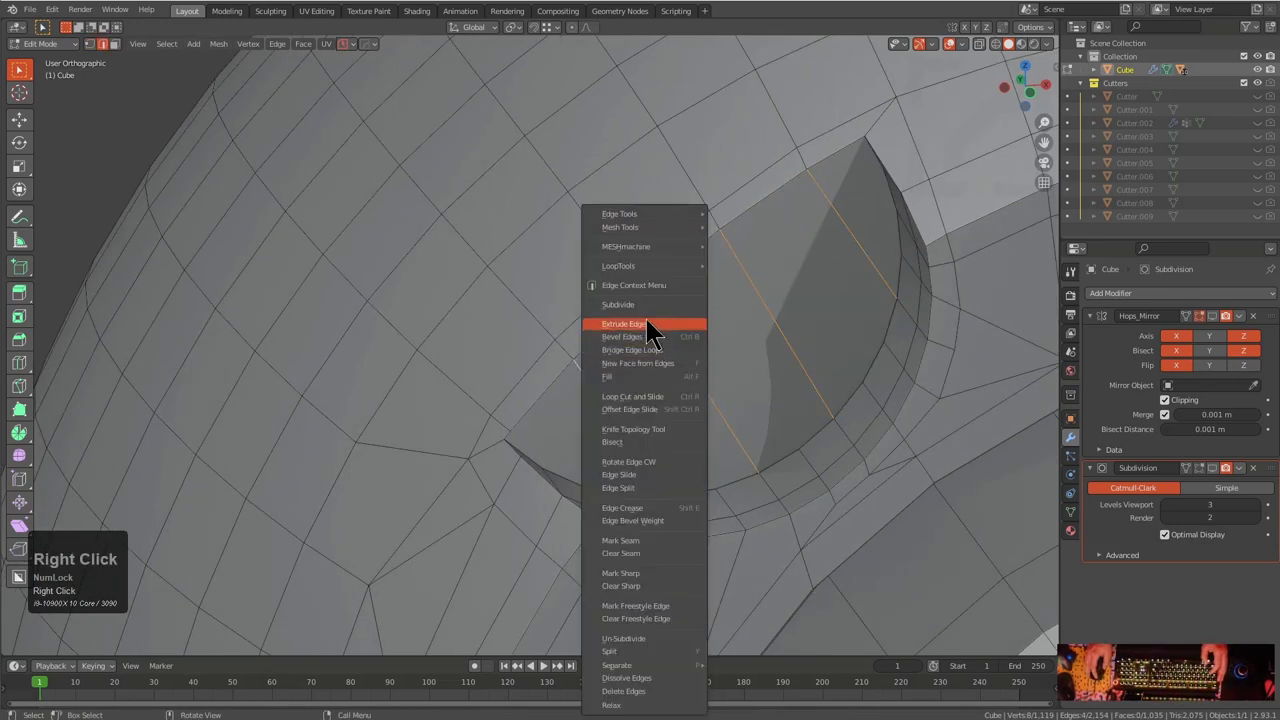
click(648, 305)
key(ctrl+b)
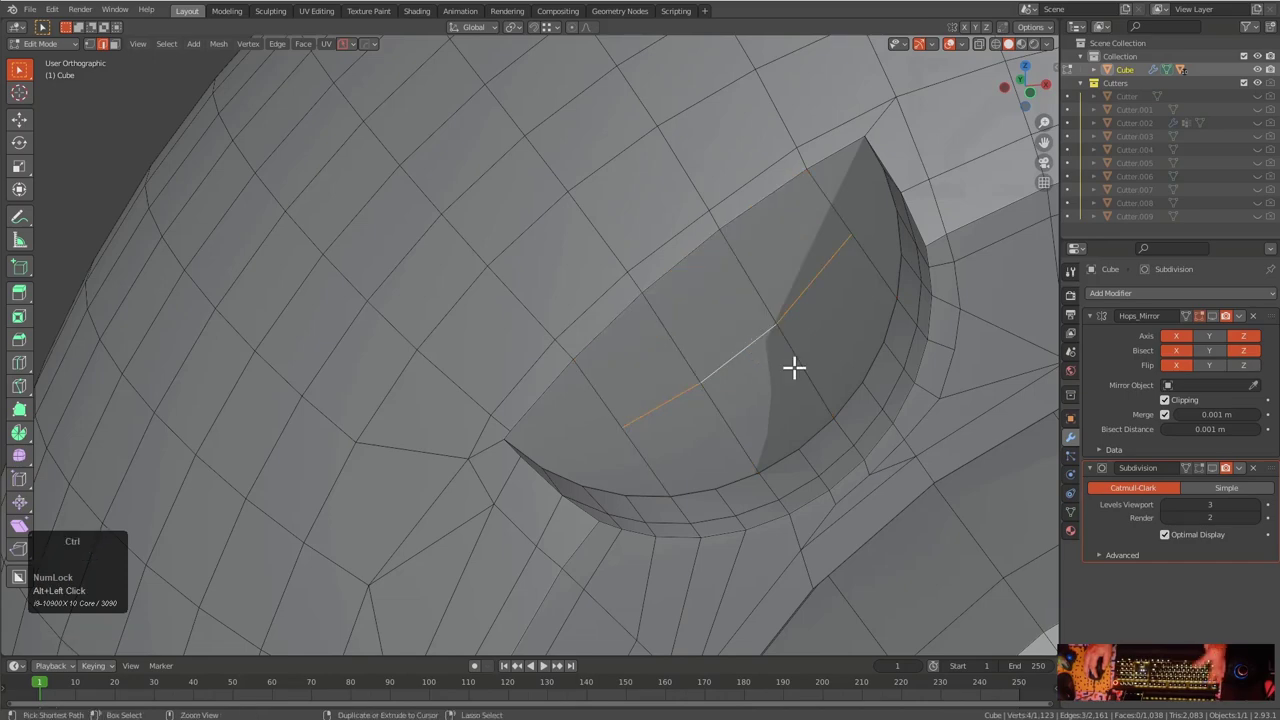
click(845, 403)
Slide a floor vertex near the recess's upper end and connect the nearby floor vertices to the curved rim
key(1)
middle_drag(845, 403, 830, 310)
click(830, 310)
key(g)
key(g)
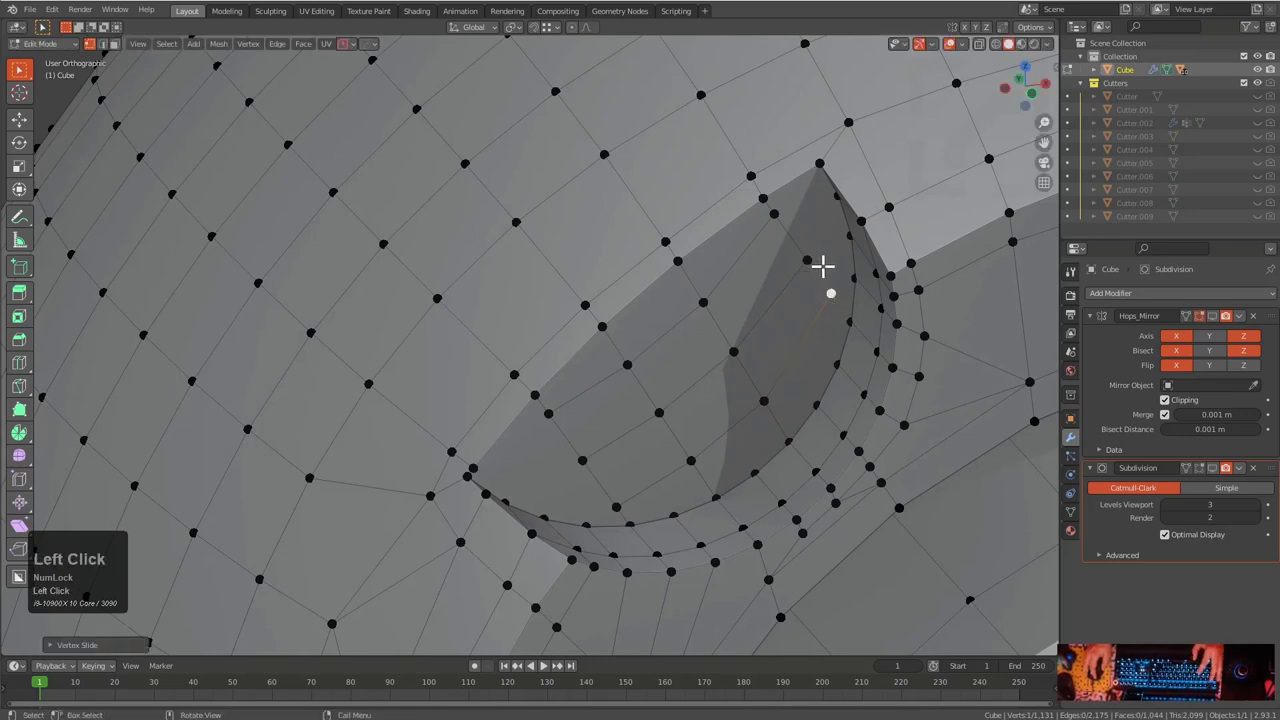
shift+click(848, 240)
middle_drag(846, 249, 822, 304)
key(j)
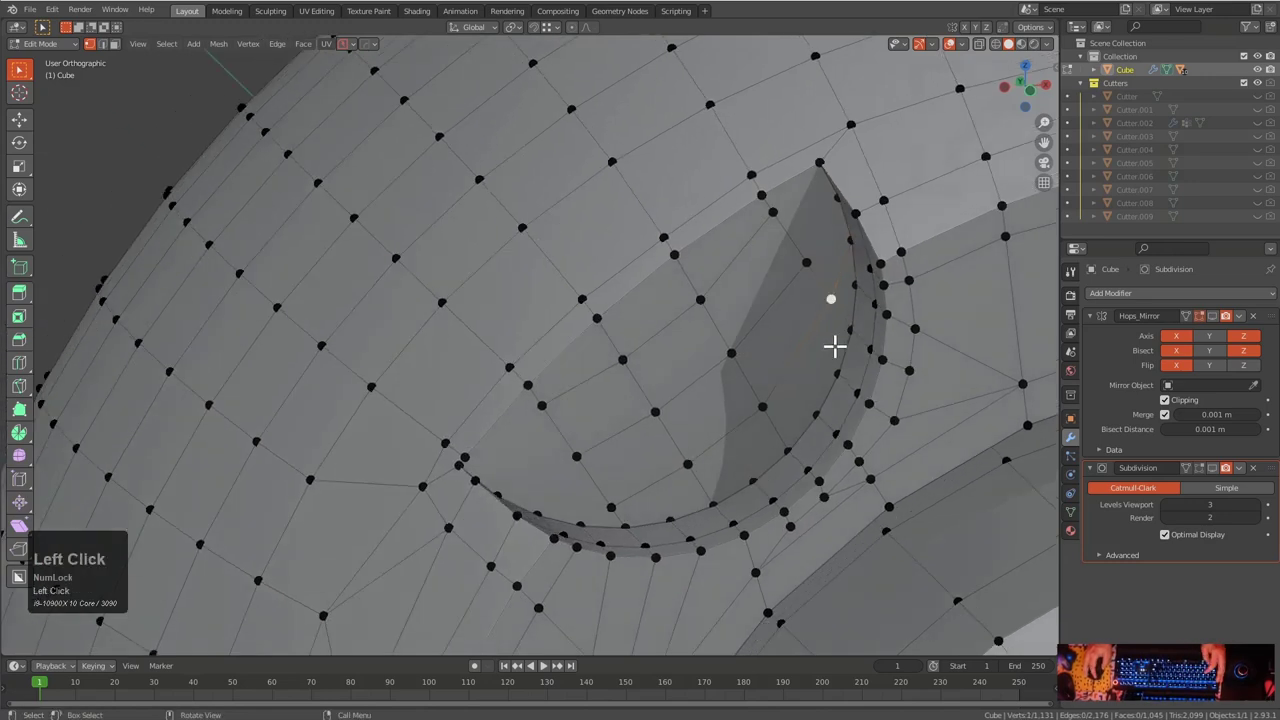
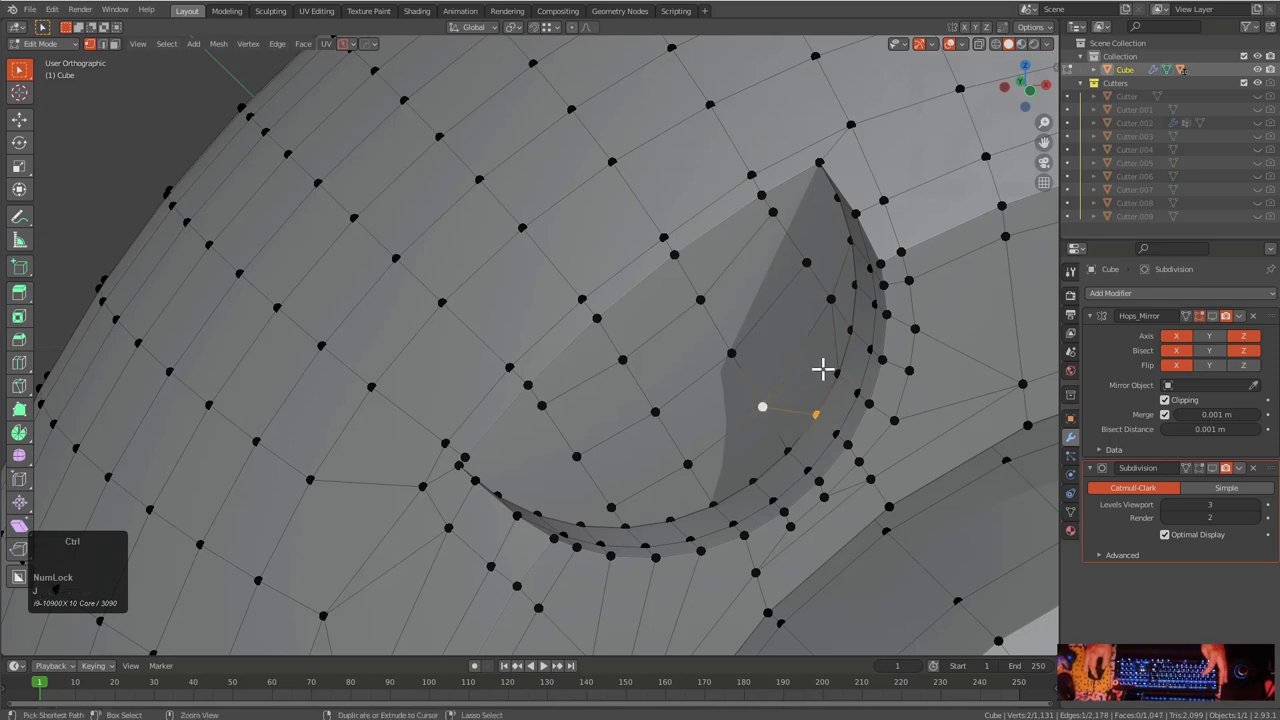
Add a loop cut across the floor faces beside the upper curved rim and scale it to follow the curve
key(ctrl+r)
click(822, 370)
right_click(834, 372)
key(s)
click(841, 374)
key(alt+a)
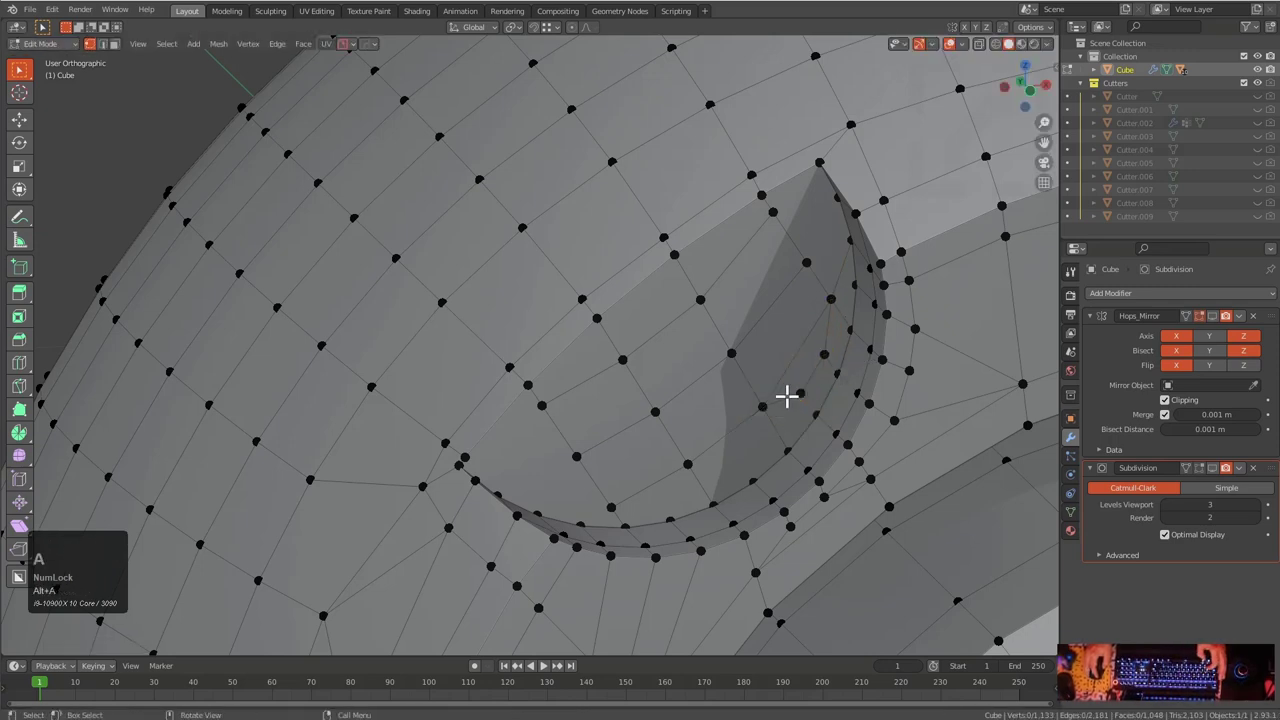
Connect the lower floor vertices to the curved rim, then add and scale a loop cut between those connections
scroll(795, 377, up, 3)
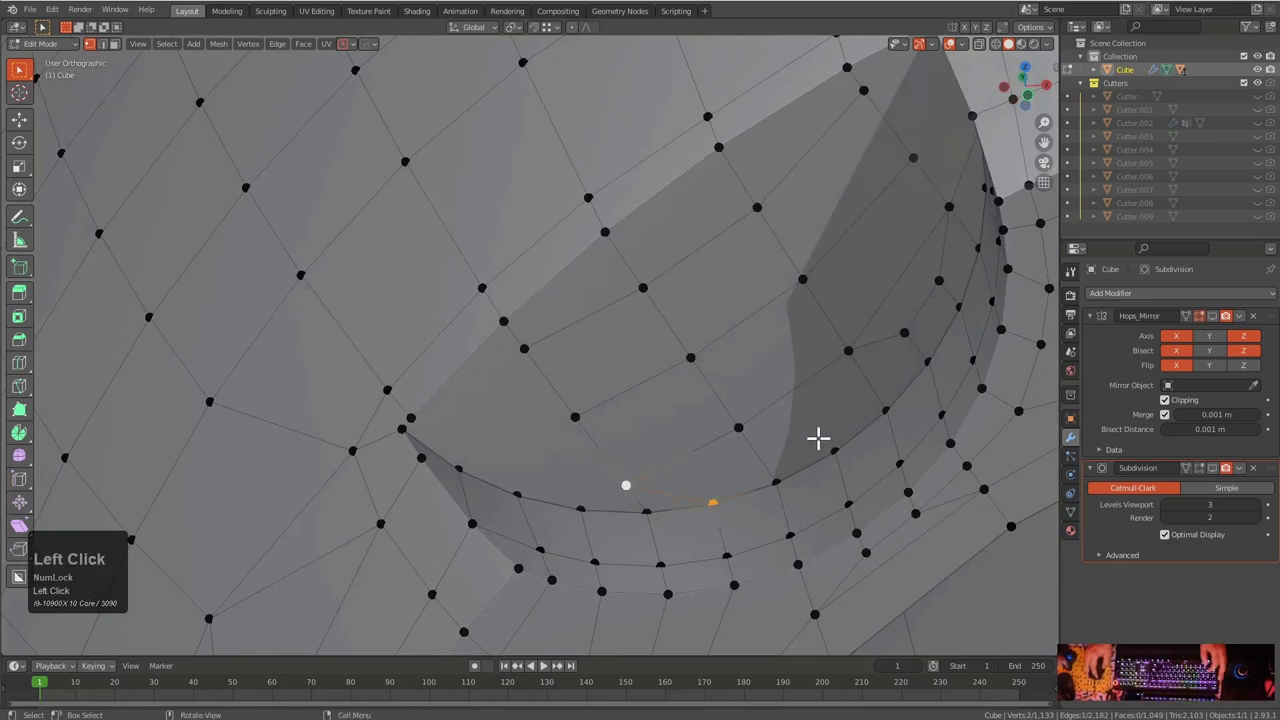
key(ctrl+r)
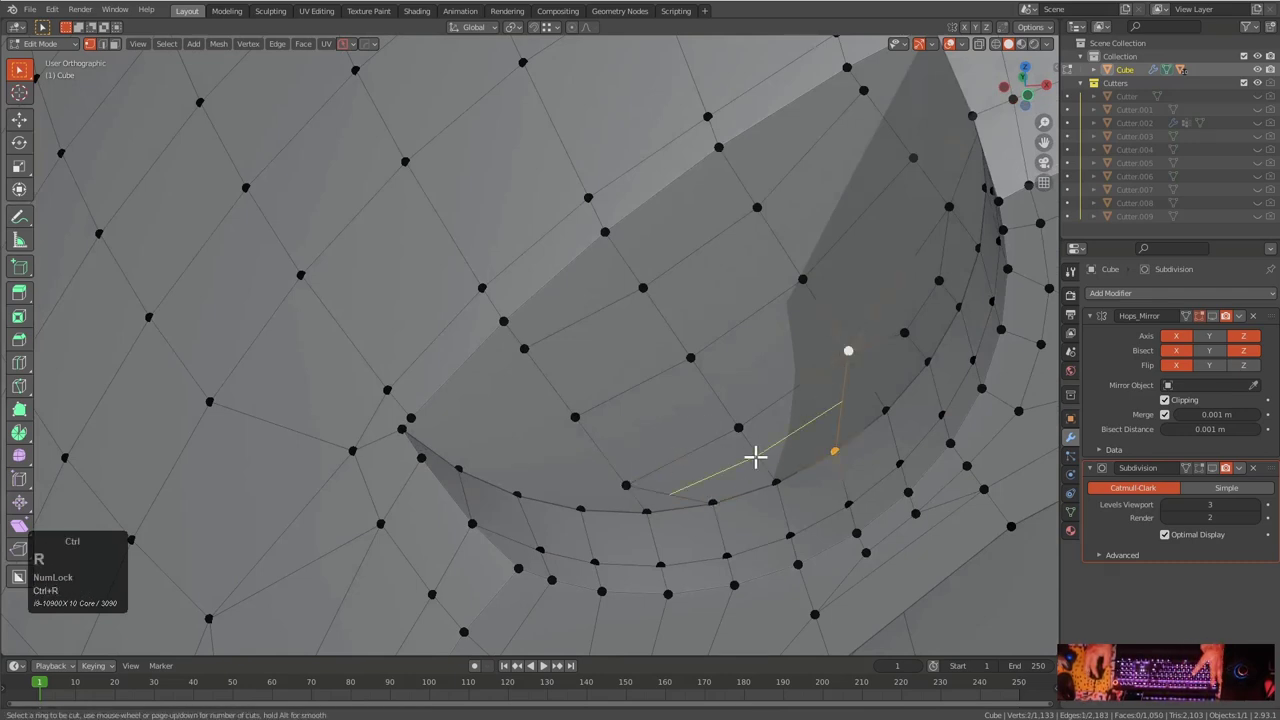
click(756, 456)
right_click(788, 452)
key(s)
click(839, 437)
key(alt+a)
Connect the floor vertex near the recess's lower corner to the curved rim and slide it along its edge
middle_drag(781, 437, 562, 495)
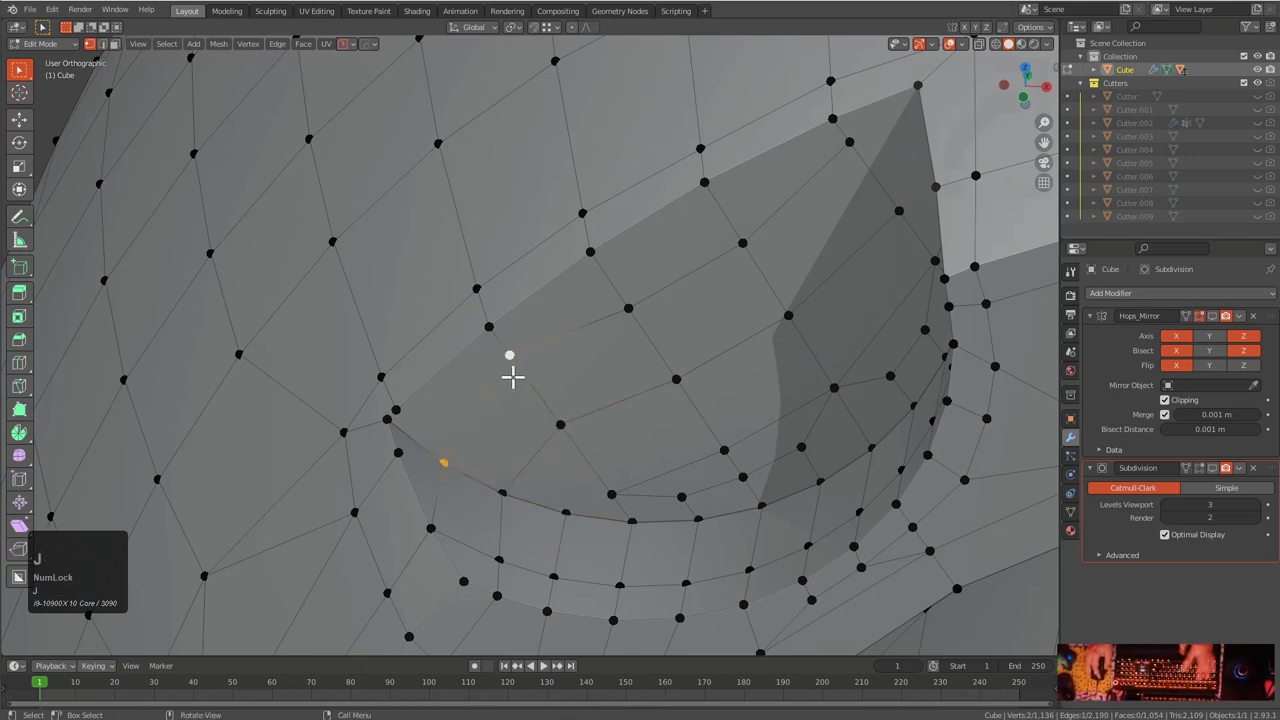
click(526, 380)
key(g)
key(g)
Slide the floor vertex near the recess's upper tip and connect it to the adjacent curved rim vertex
middle_drag(760, 230, 677, 243)
click(677, 243)
key(g)
key(g)
click(728, 224)
shift+click(748, 214)
middle_drag(771, 314, 725, 318)
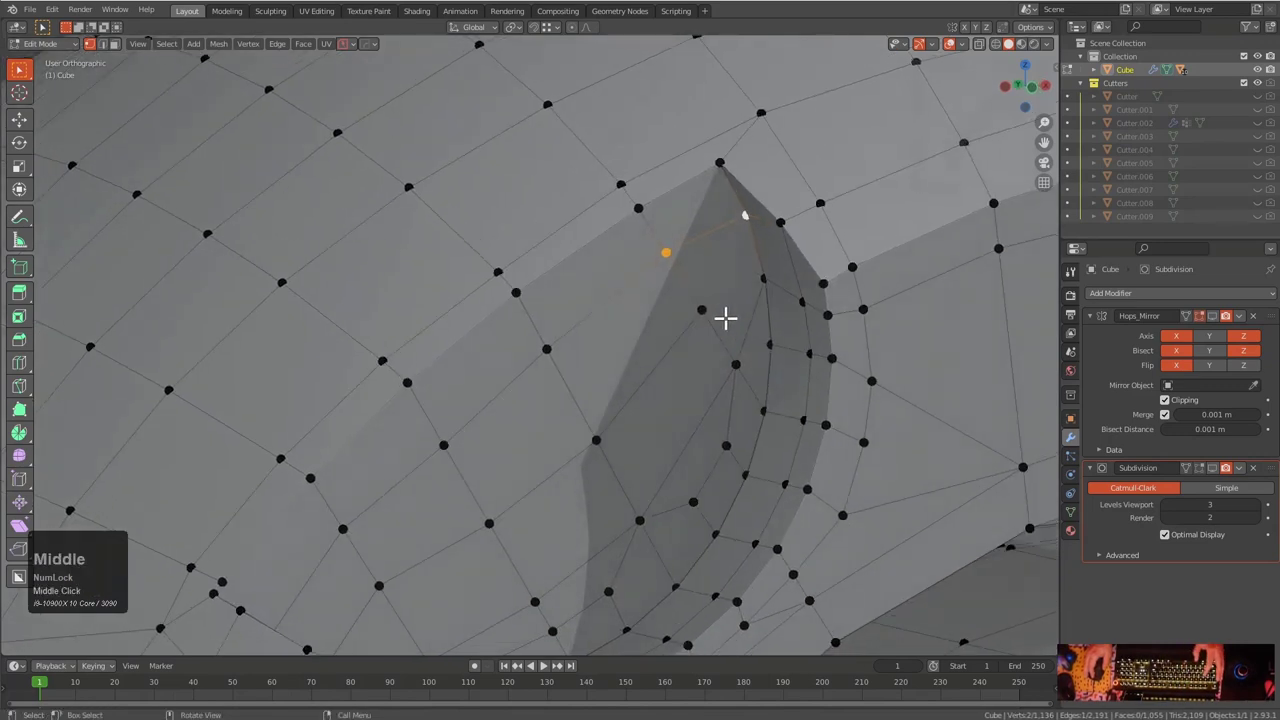
Slide individual recess floor vertices along the crossing edges to even out the face spacing
key(g)
key(g)
click(707, 336)
click(586, 452)
key(g)
key(g)
click(586, 434)
middle_drag(426, 549, 586, 391)
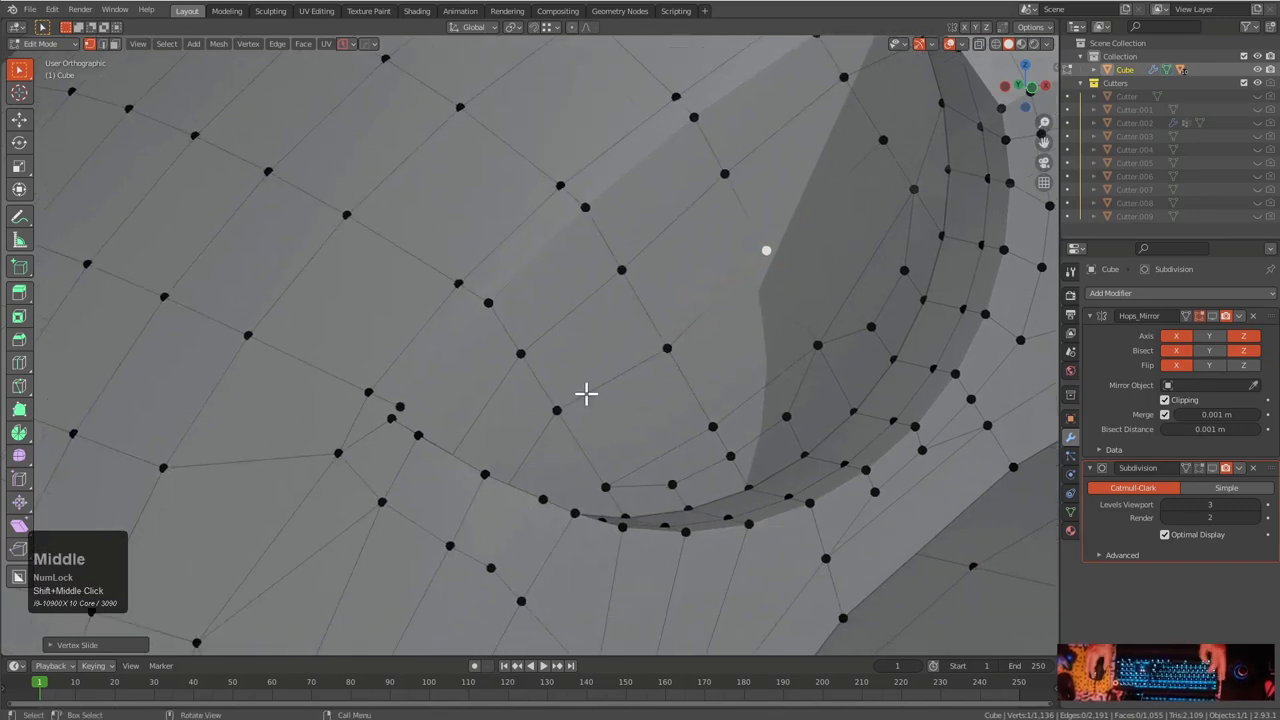
key(g)
key(g)
click(571, 443)
Connect the lower floor vertices through to the recess's corner and slide the new edge row toward the curved rim
mouse_move(571, 443)
middle_down()
mouse_move(644, 395)
mouse_move(634, 420)
mouse_move(503, 471)
mouse_move(566, 449)
middle_up()
click(566, 450)
shift+click(370, 362)
middle_drag(370, 362, 472, 371)
scroll(516, 404, up, 2)
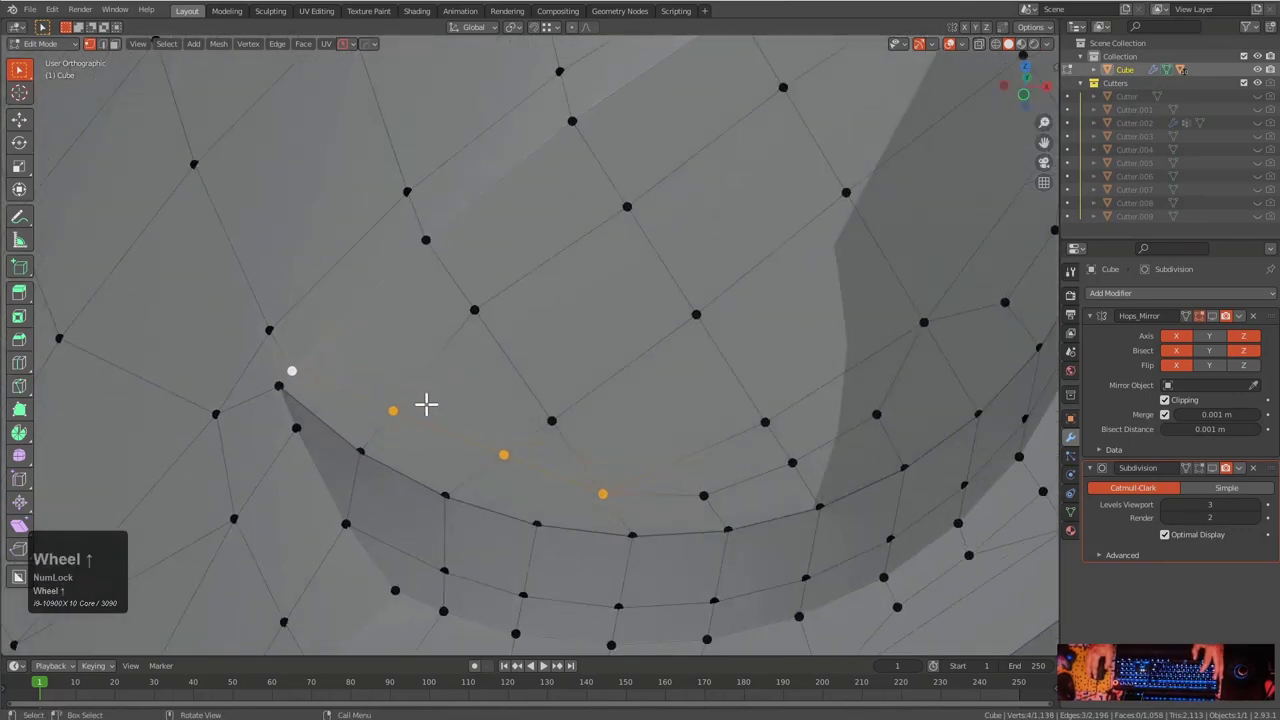
key(g)
key(g)
click(503, 478)
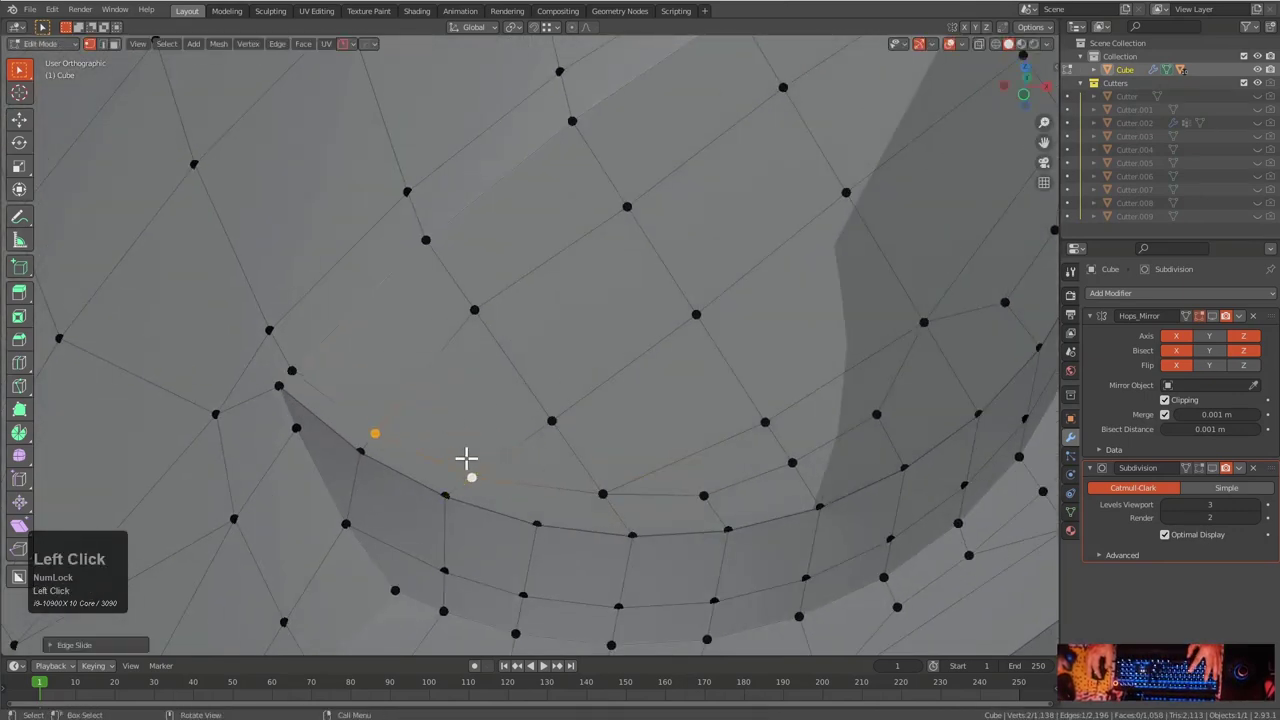
Slide the floor vertex at the lower corner, and connect and slide the vertices along the lower curved rim
click(291, 368)
key(g)
key(g)
click(670, 527)
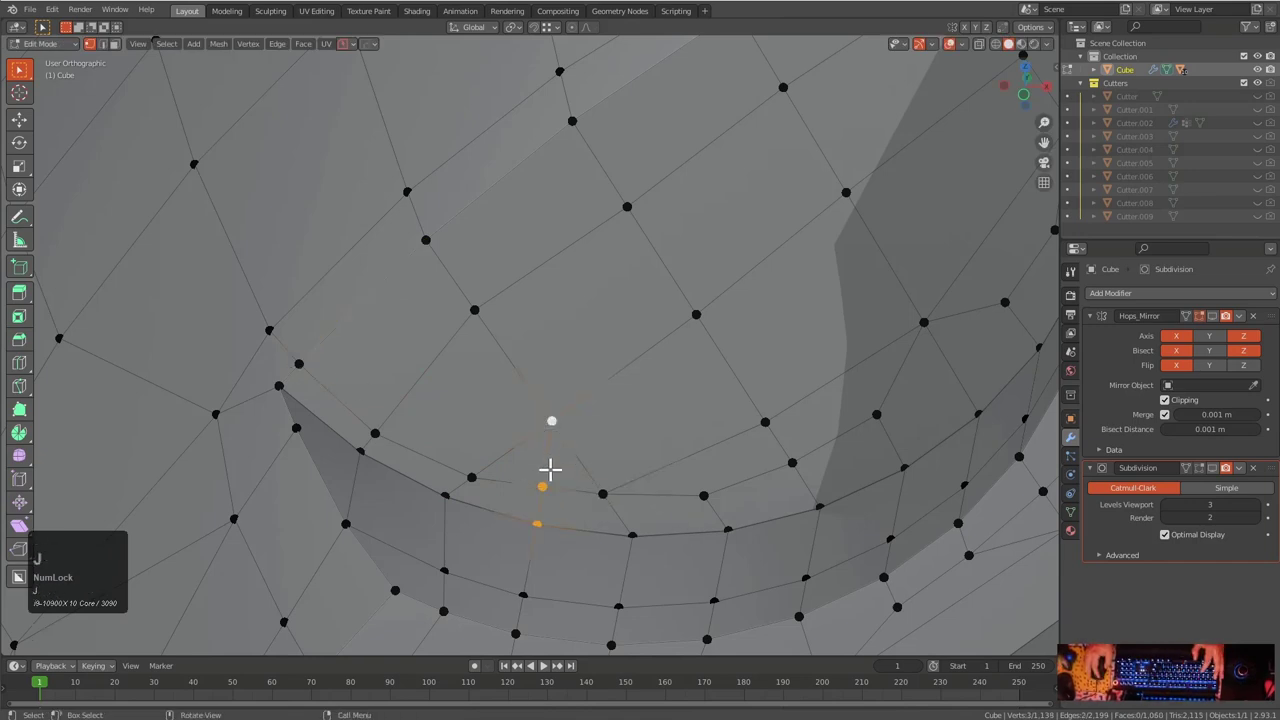
click(600, 497)
key(g)
key(g)
click(643, 468)
key(g)
key(g)
Examine the edge flow of the recess floor in face selection mode from several angles
scroll(750, 402, down, 2)
middle_drag(766, 397, 724, 407)
key(alt+a)
scroll(583, 414, up, 3)
key(3)
key(alt+a)
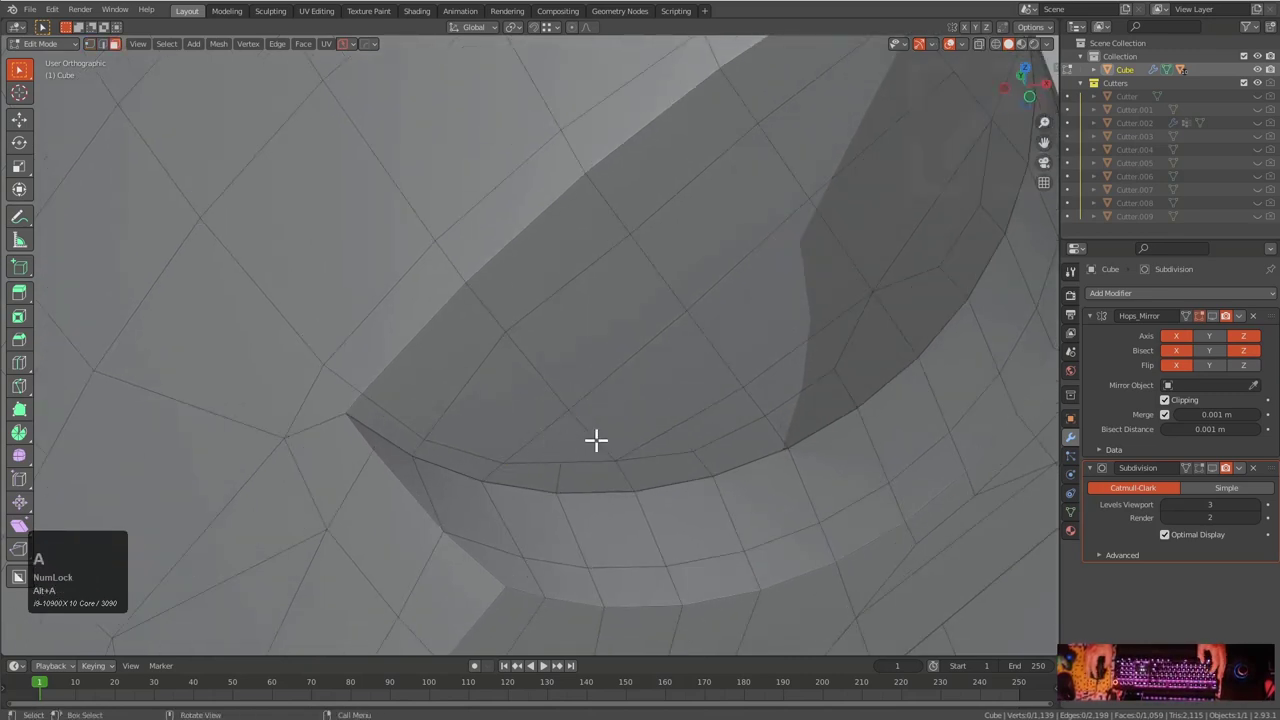
mouse_move(656, 407)
middle_down()
mouse_move(674, 409)
mouse_move(656, 404)
middle_up()
middle_drag(701, 309, 768, 263)
Slide the surface vertex outside the recess's upper tip and the one beside the short rim closer to the recess
key(1)
click(720, 71)
key(g)
key(g)
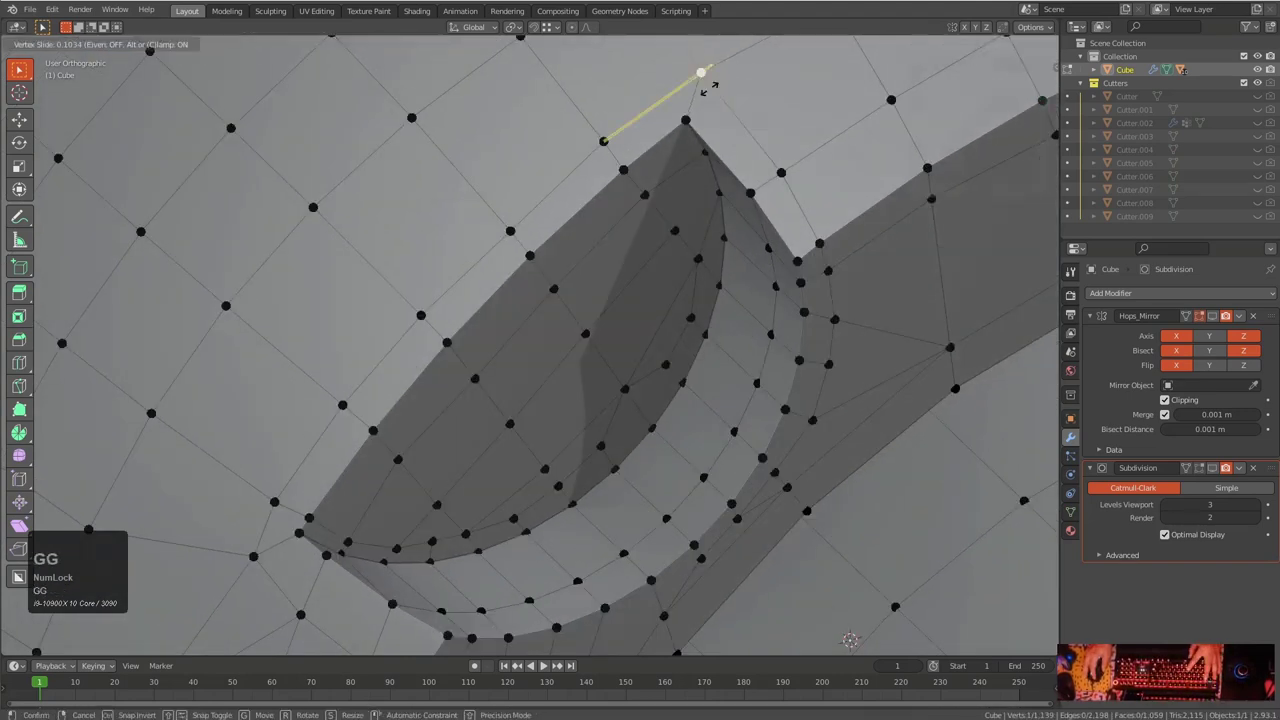
click(697, 100)
click(781, 174)
key(g)
key(g)
click(766, 188)
Slide the surface vertex beside the long rim near the upper tip closer to the rim
click(609, 129)
key(g)
key(g)
click(616, 136)
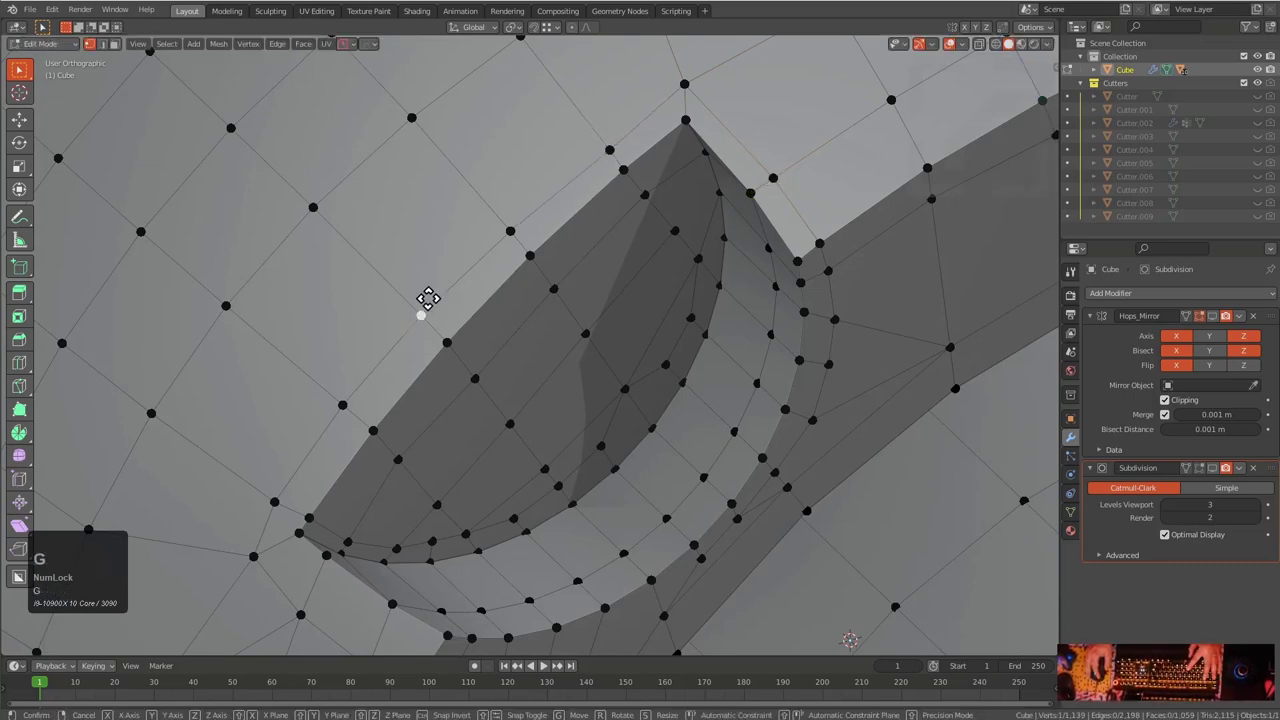
Return to Object Mode and save the file with PowerSave under the name toposolve_spherical
key(Tab)
scroll(580, 394, down, 5)
shift+middle_drag(580, 394, 300, 157)
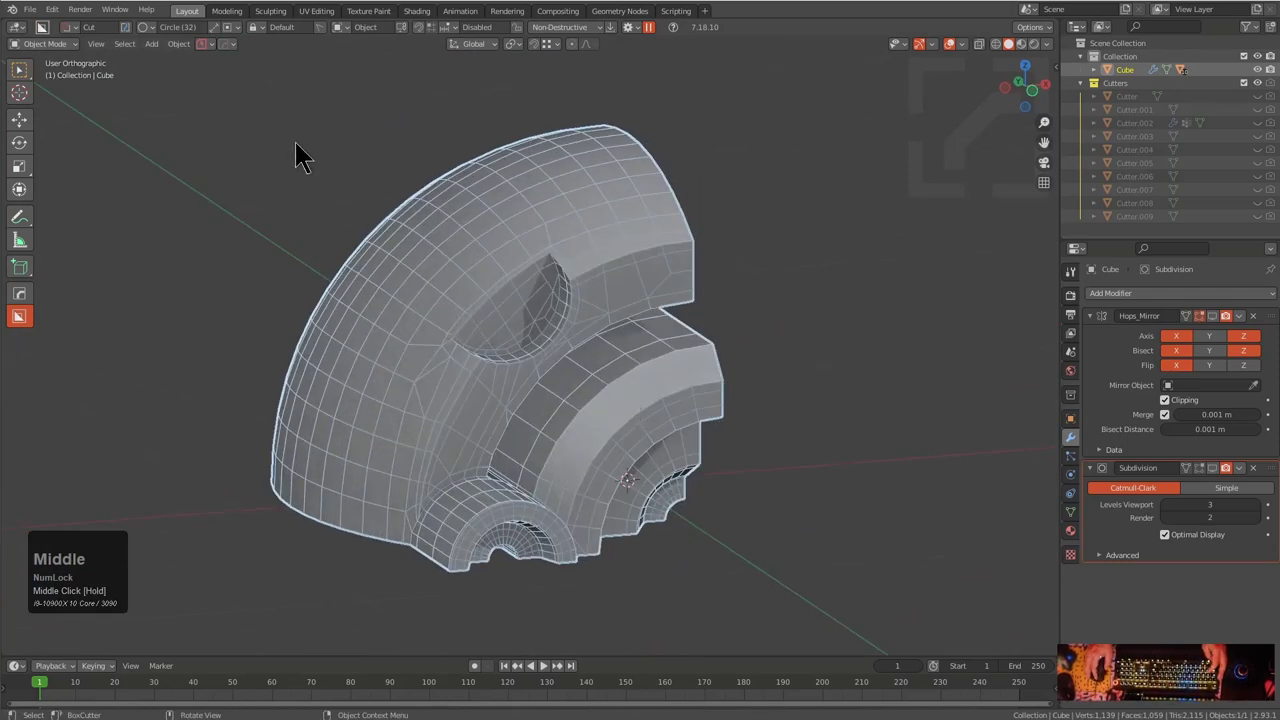
click(205, 44)
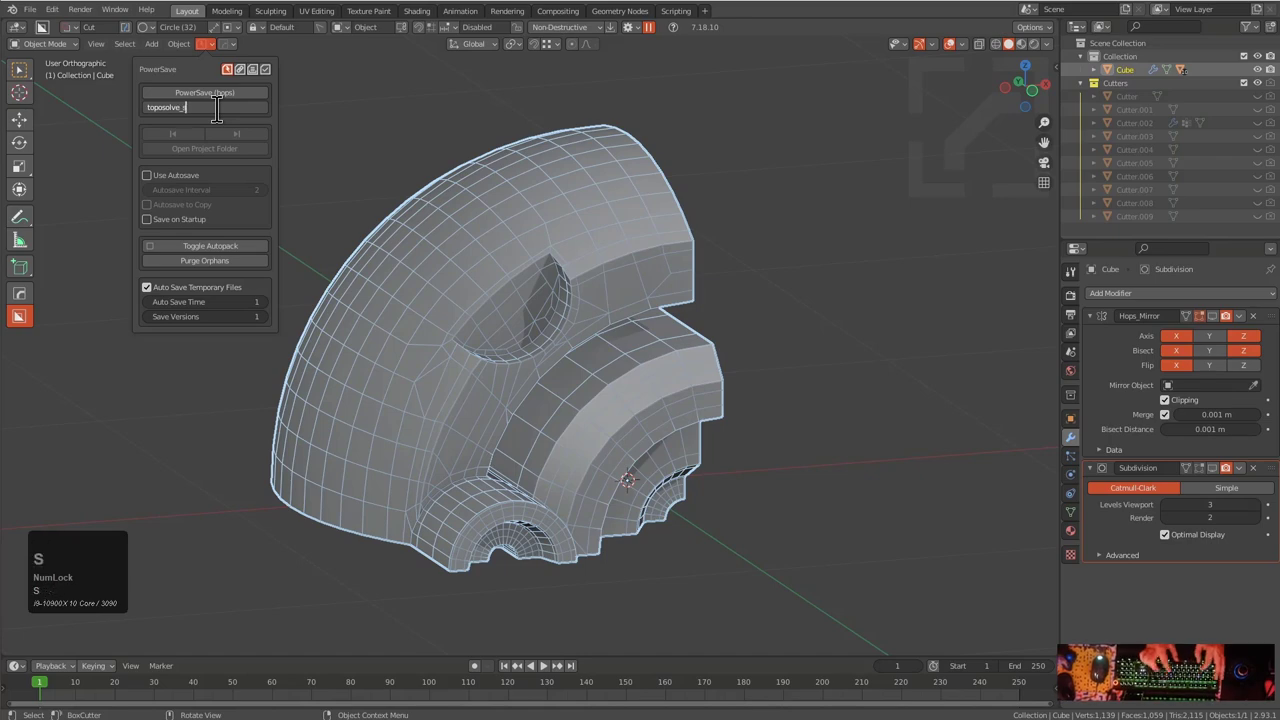
text(al)
key(Return)
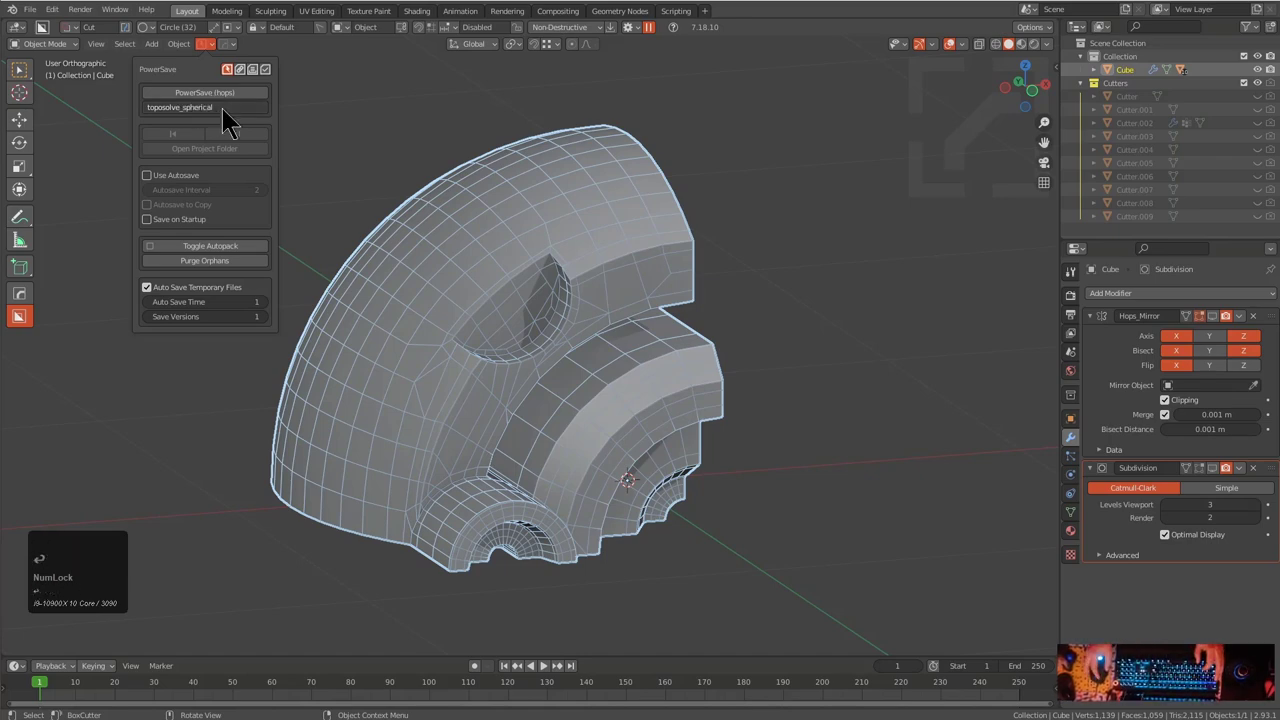
click(226, 94)
Enable the HOps poly debug display on the mesh to check for triangles and n-gons
middle_drag(567, 342, 575, 372)
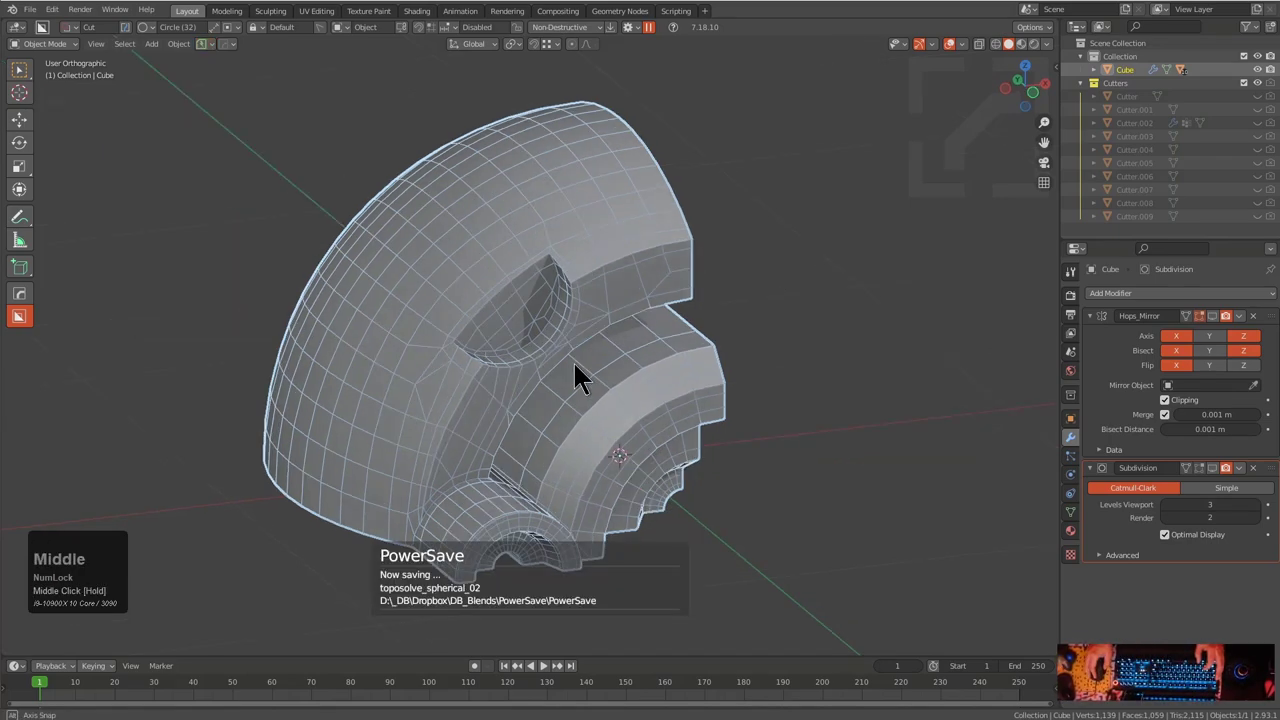
scroll(578, 358, up, 3)
scroll(606, 323, up, 1)
middle_drag(639, 323, 657, 357)
scroll(606, 323, down, 6)
scroll(629, 310, up, 1)
key(q)
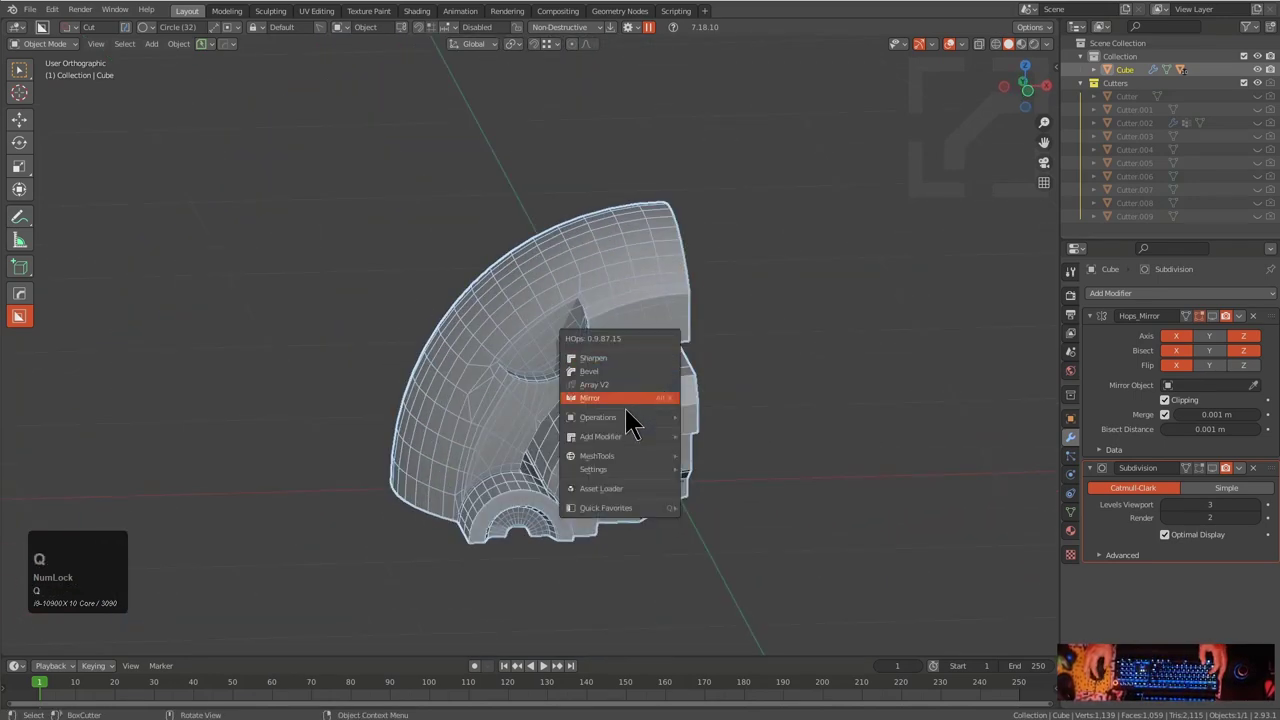
mouse_move(622, 417)
click(833, 510)
middle_drag(833, 510, 656, 416)
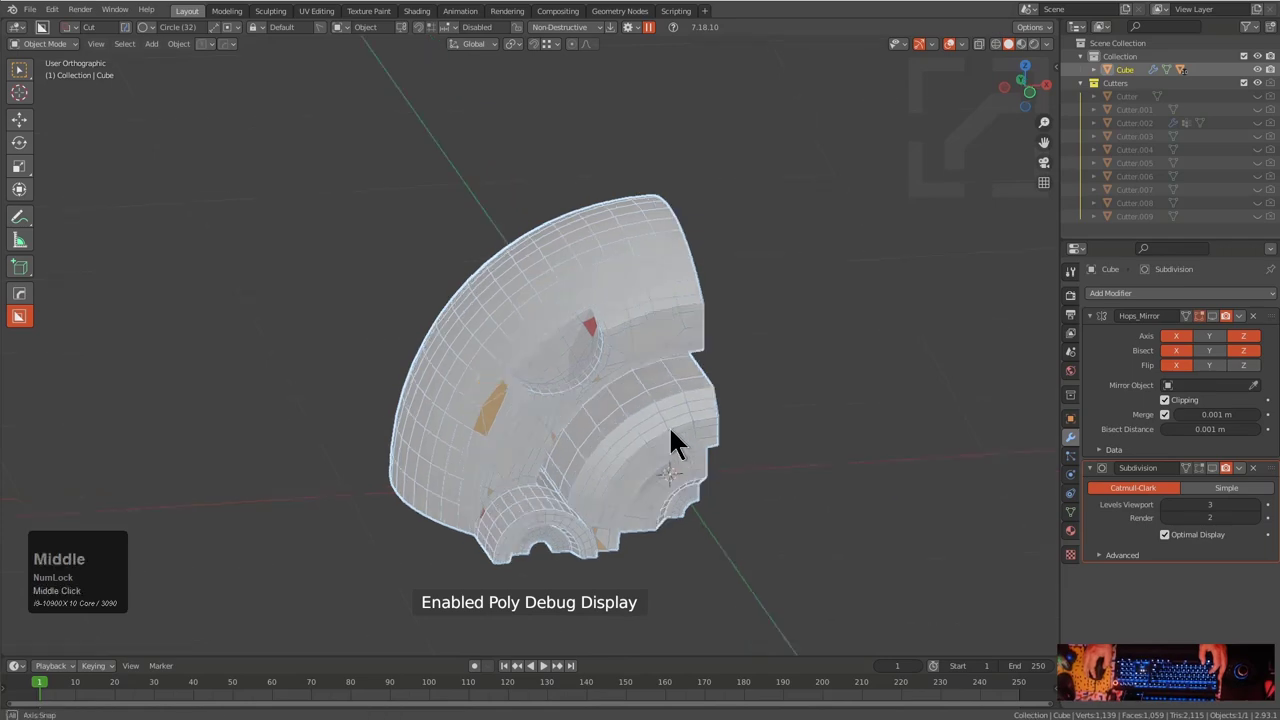
Examine the flagged faces where the small half-cylinder meets the curved outer surface, with the mesh in Edit Mode
scroll(696, 445, up, 5)
shift+scroll(640, 255, up, 3)
middle_drag(640, 255, 571, 289)
scroll(671, 334, up, 3)
key(Tab)
scroll(594, 275, up, 3)
key(KP_Decimal)
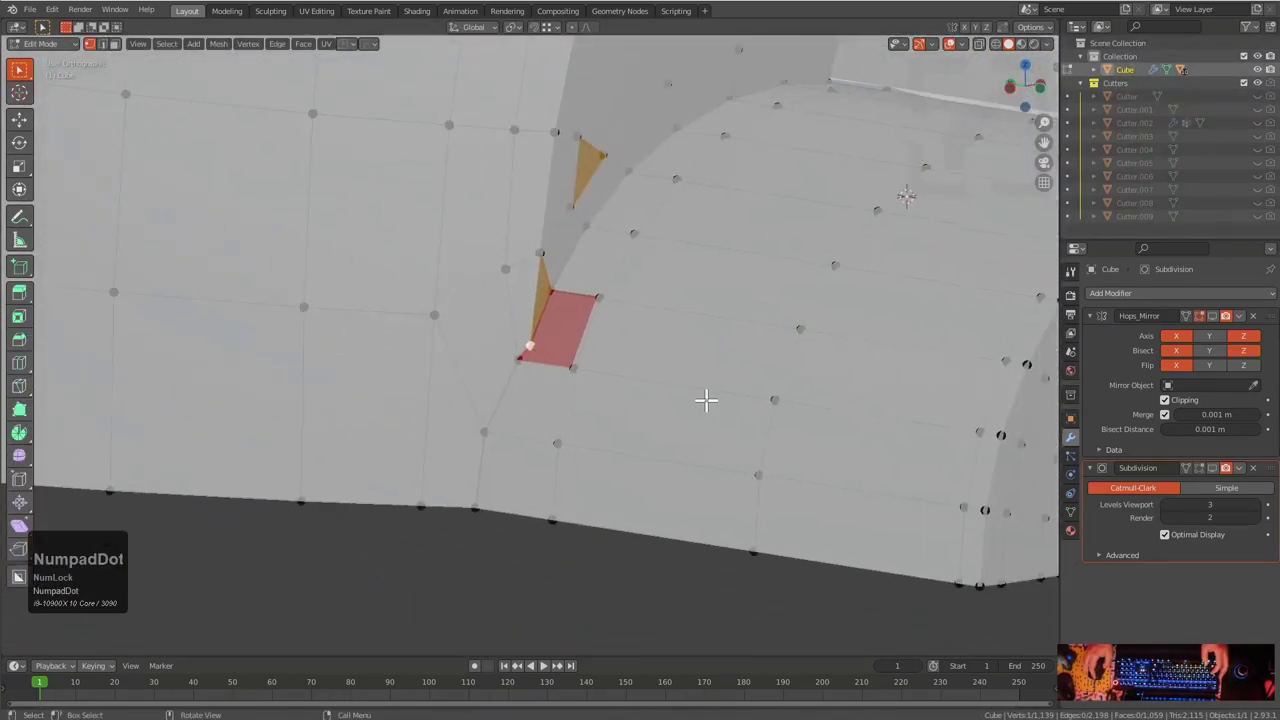
scroll(714, 403, up, 2)
middle_drag(691, 420, 614, 373)
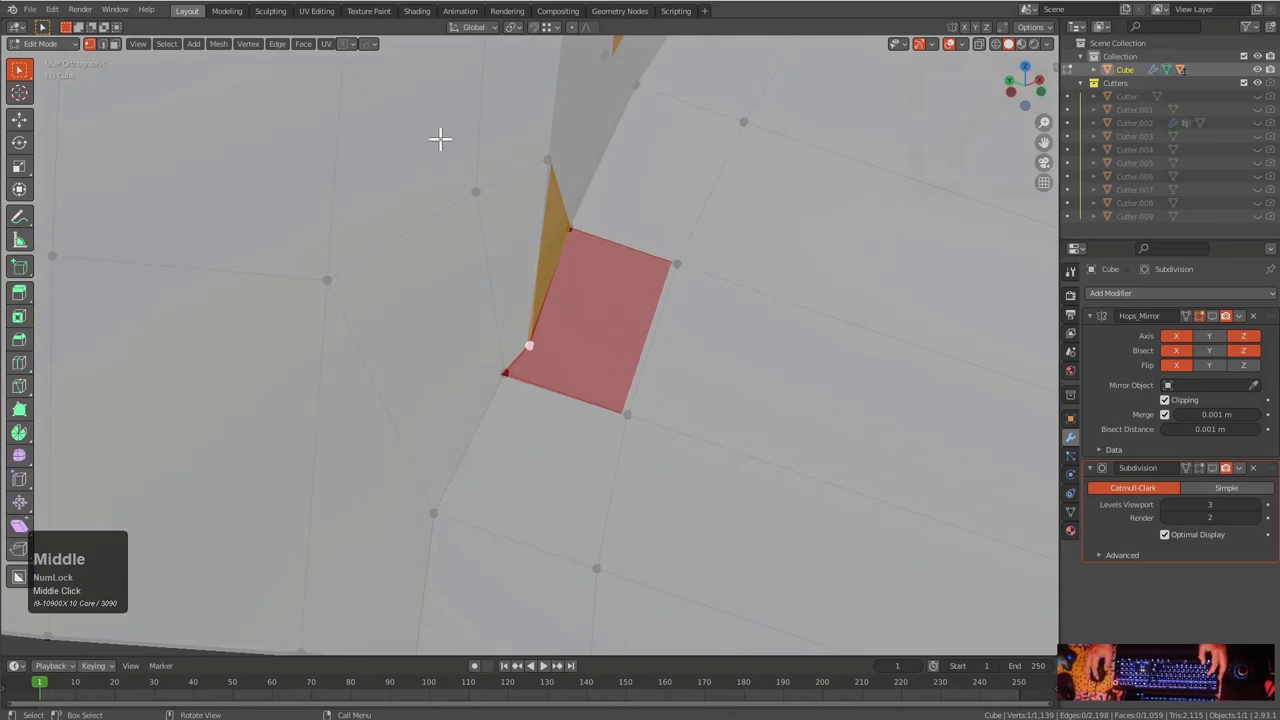
Turn off the HOps polygon debug display on the mesh
click(367, 44)
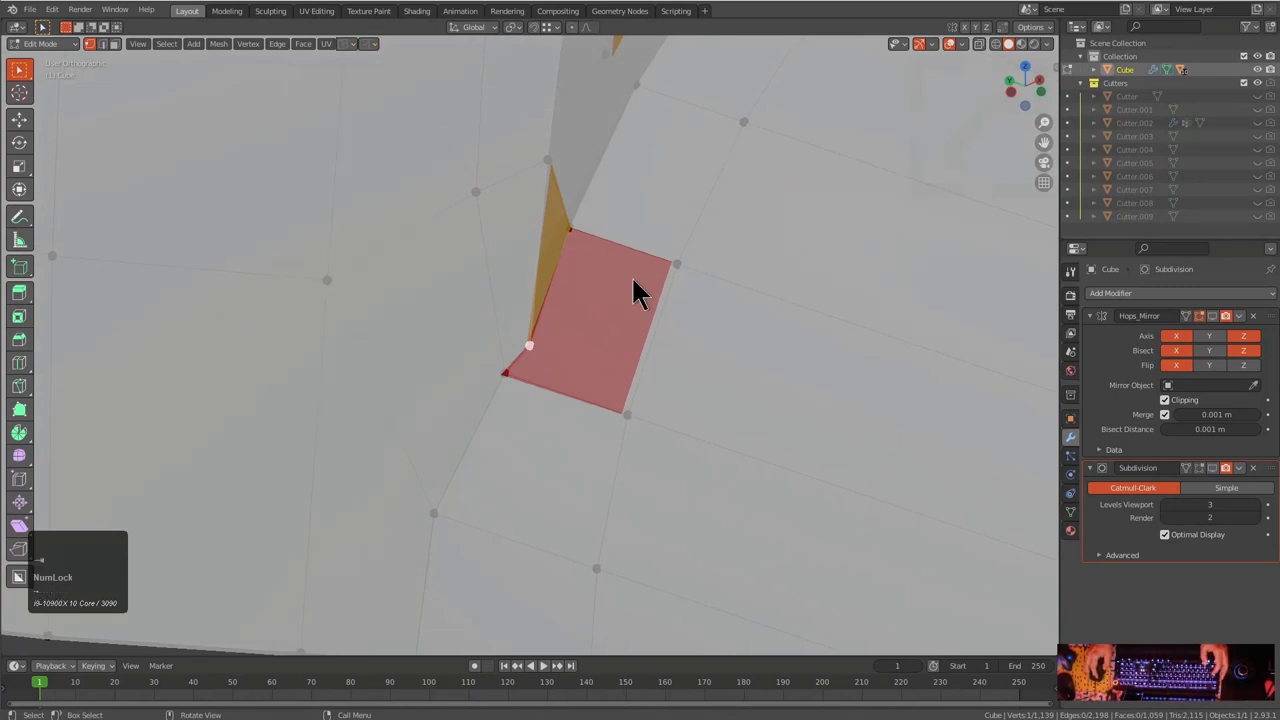
key(Tab)
key(q)
mouse_move(640, 281)
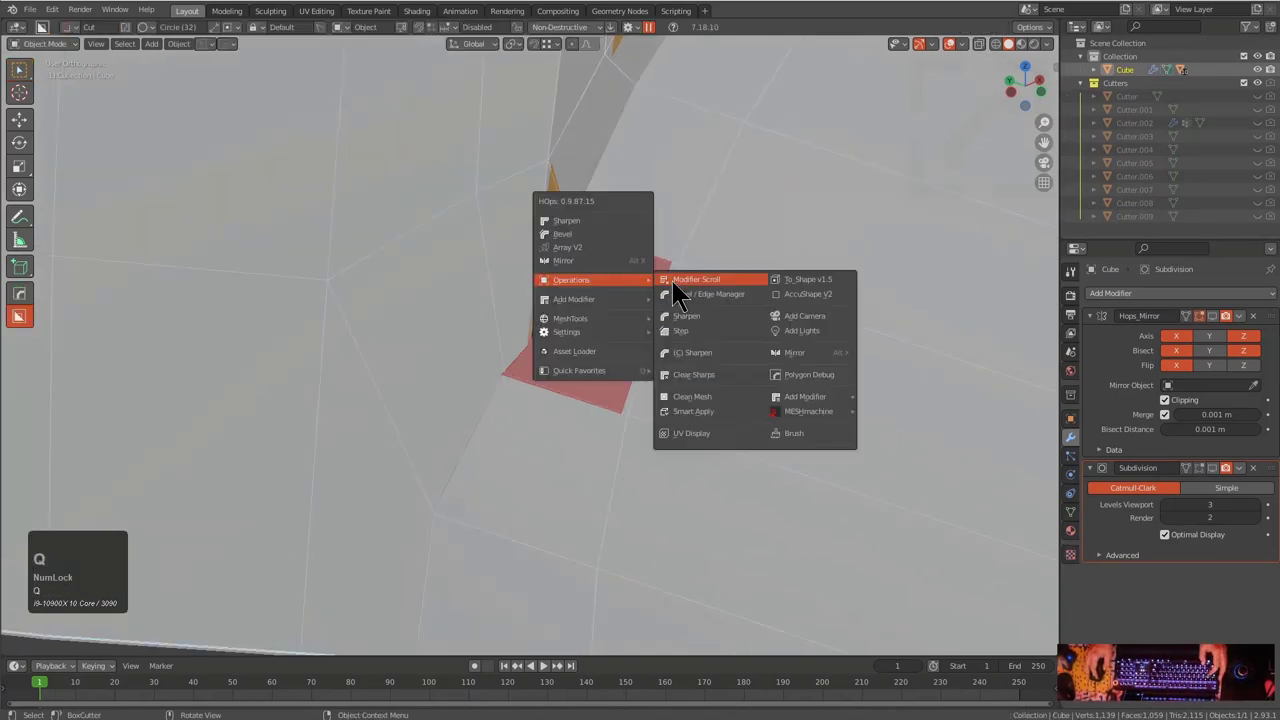
click(800, 375)
middle_drag(574, 383, 566, 358)
scroll(536, 364, down, 3)
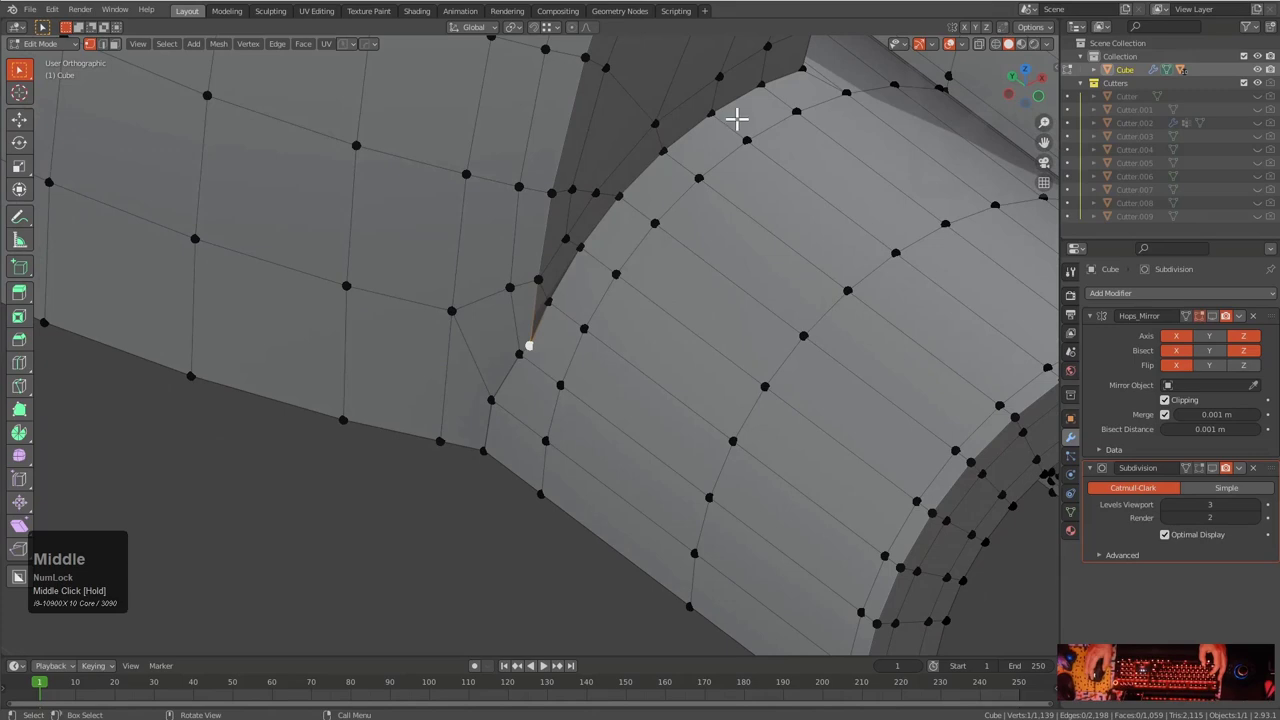
Slide the surface vertex beside the half-cylinder junction and the border vertex below it closer to the junction
scroll(640, 260, down, 3)
scroll(588, 300, up, 3)
middle_drag(510, 427, 431, 331)
click(431, 331)
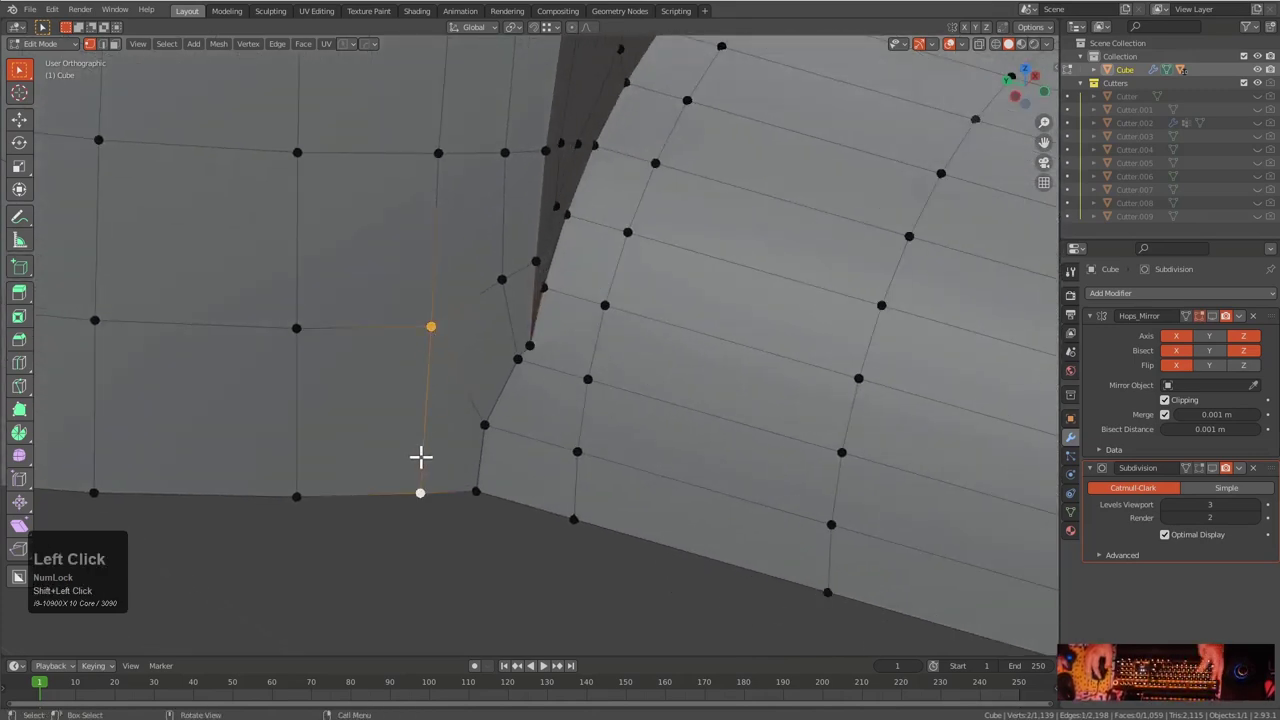
key(g)
key(g)
click(464, 486)
Slide the surface vertex beside the recess's narrow corner and the neighbouring rim vertex down toward that corner
click(489, 280)
key(g)
key(g)
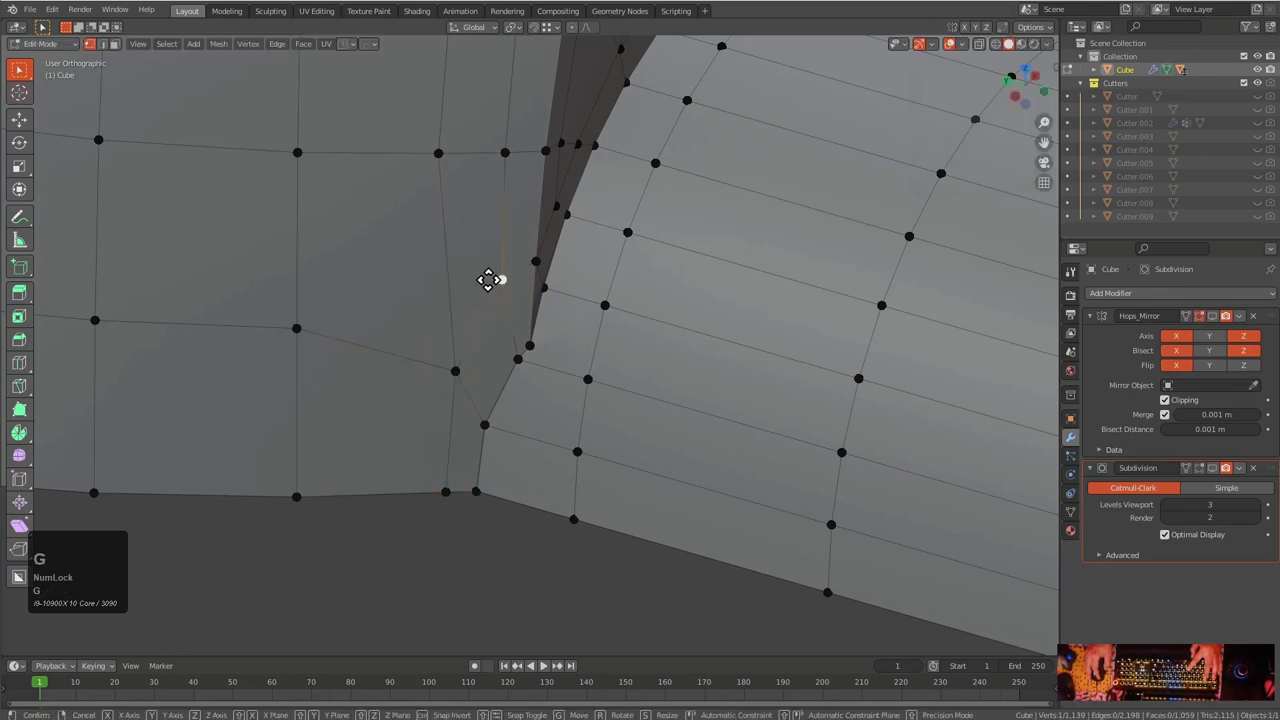
click(493, 304)
key(g)
key(g)
middle_drag(534, 314, 534, 269)
key(g)
key(g)
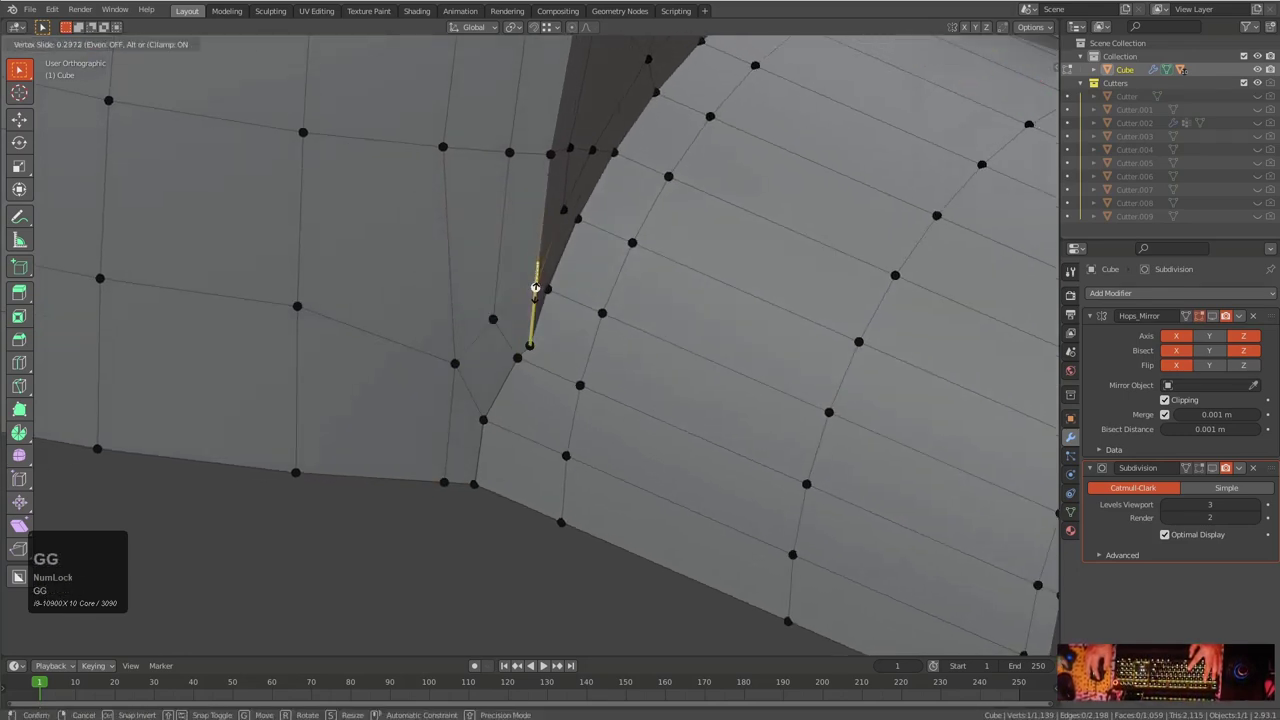
click(535, 288)
Slide the half-cylinder's edge loop nearest the curved surface closer to their junction
middle_drag(543, 349, 586, 413)
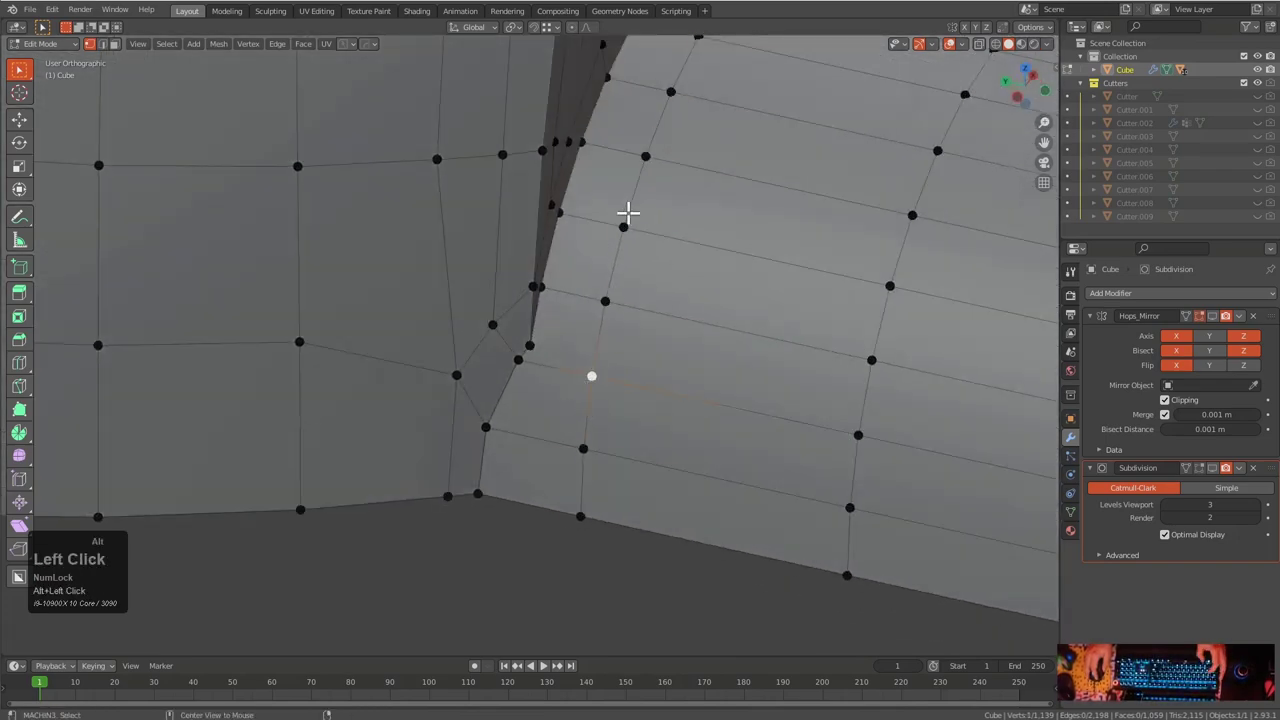
scroll(628, 212, down, 3)
middle_drag(703, 260, 649, 294)
key(g)
key(g)
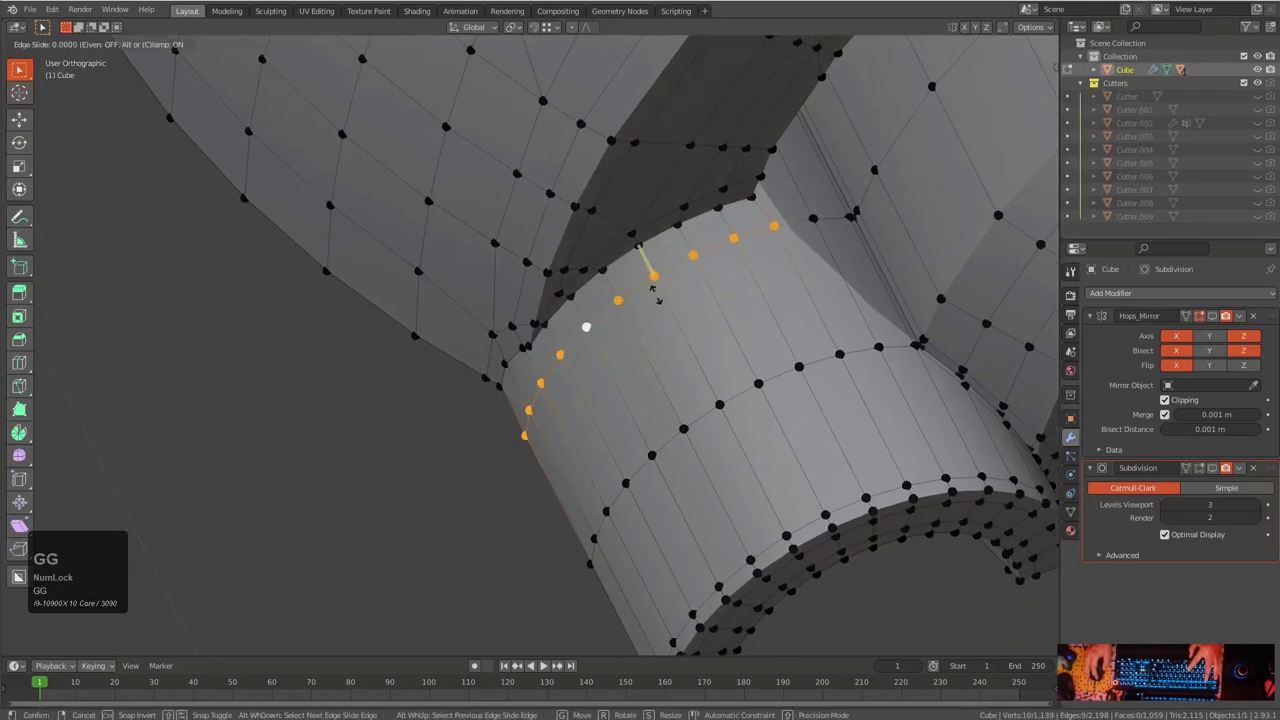
click(650, 268)
middle_drag(806, 271, 572, 408)
key(ctrl+r)
click(632, 275)
click(573, 290)
key(ctrl+r)
scroll(615, 230, down, 2)
Sharpen the mesh with HOps at 30° in Object Mode and open the sharp options in the HOps Helper
middle_drag(637, 217, 663, 252)
key(Tab)
key(q)
click(620, 190)
key(ctrl+grave)
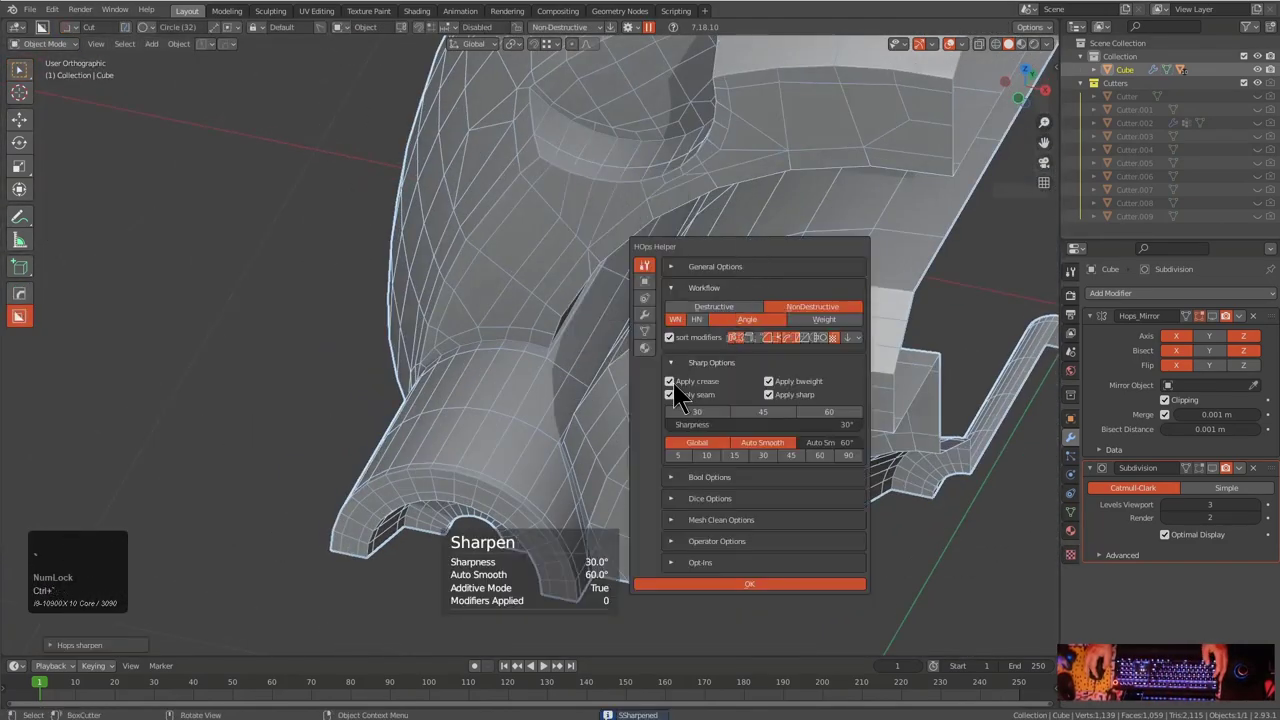
Isolate the seam-bounded faces of the half-cylinder and adjoining walls by selecting them in face mode and hiding the rest
key(Tab)
middle_drag(611, 327, 683, 234)
key(3)
key(l)
key(l)
key(l)
scroll(571, 311, down, 3)
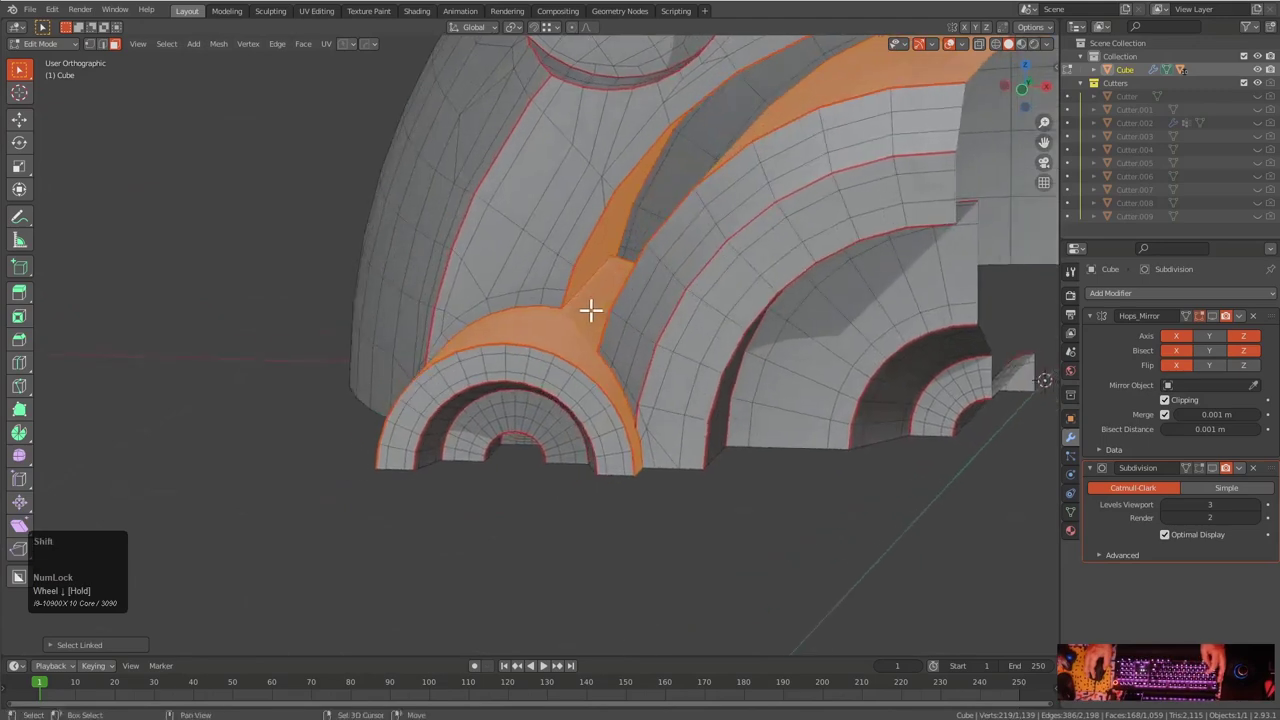
key(shift+h)
middle_drag(591, 306, 703, 306)
key(alt+a)
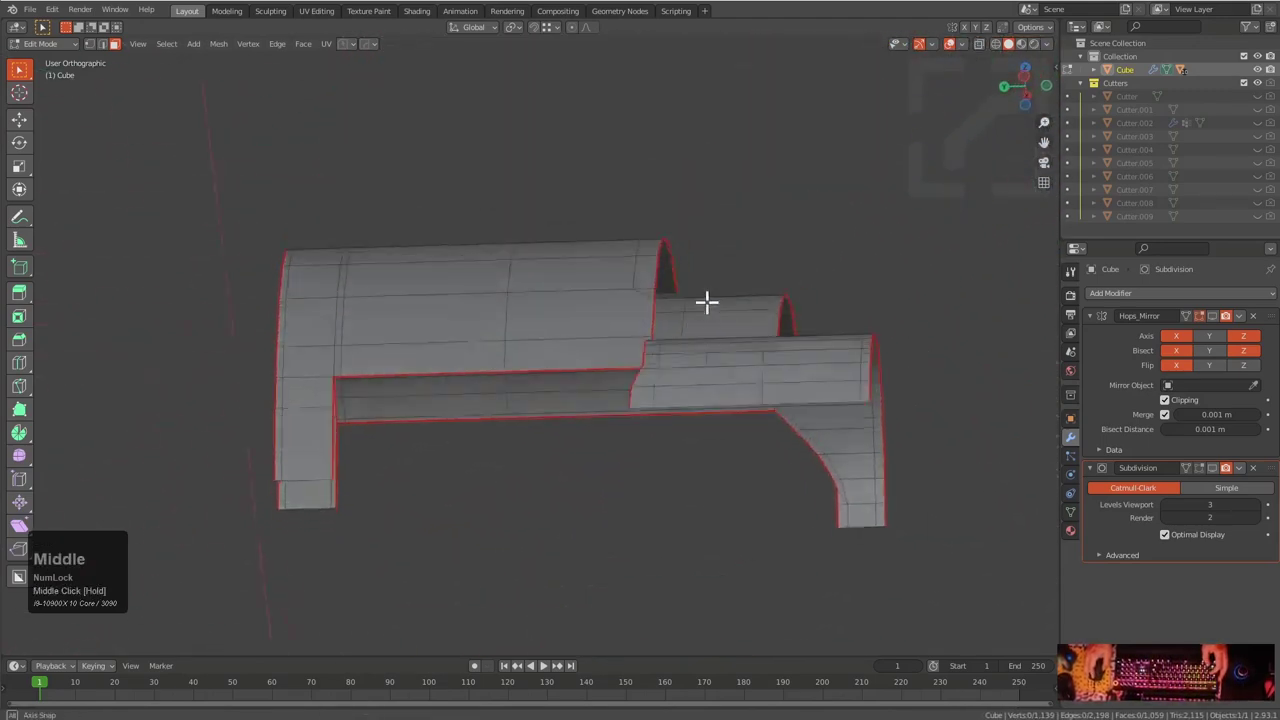
scroll(531, 337, up, 5)
key(ctrl+r)
right_click(611, 409)
key(ctrl+r)
click(411, 399)
right_click(412, 401)
middle_drag(592, 423, 756, 279)
key(ctrl+r)
right_click(561, 428)
scroll(694, 394, down, 2)
scroll(755, 278, up, 3)
Cut a new edge loop across the narrow inner wall strip near the half-cylinder
key(1)
middle_drag(720, 343, 674, 329)
key(ctrl+r)
click(674, 335)
click(793, 345)
Flatten the new edge loop by scaling it to 0 along Y, and move it along Y in line with the adjoining surface's edges
key(s)
key(y)
key(0)
key(KP_Enter)
key(g)
key(y)
click(751, 303)
Connect the new loop's end vertex to the adjoining surface's last column vertex, and dissolve the leftover diagonal edge beside it
middle_drag(751, 303, 593, 399)
scroll(593, 399, up, 3)
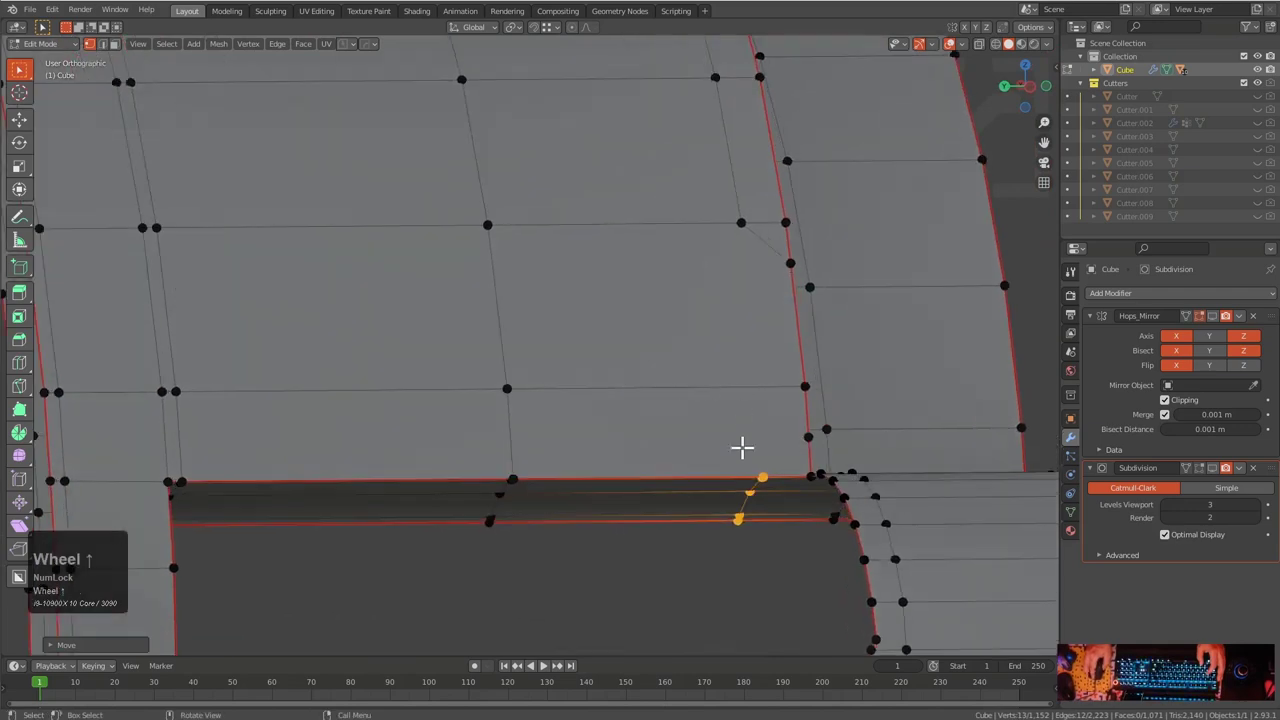
click(761, 364)
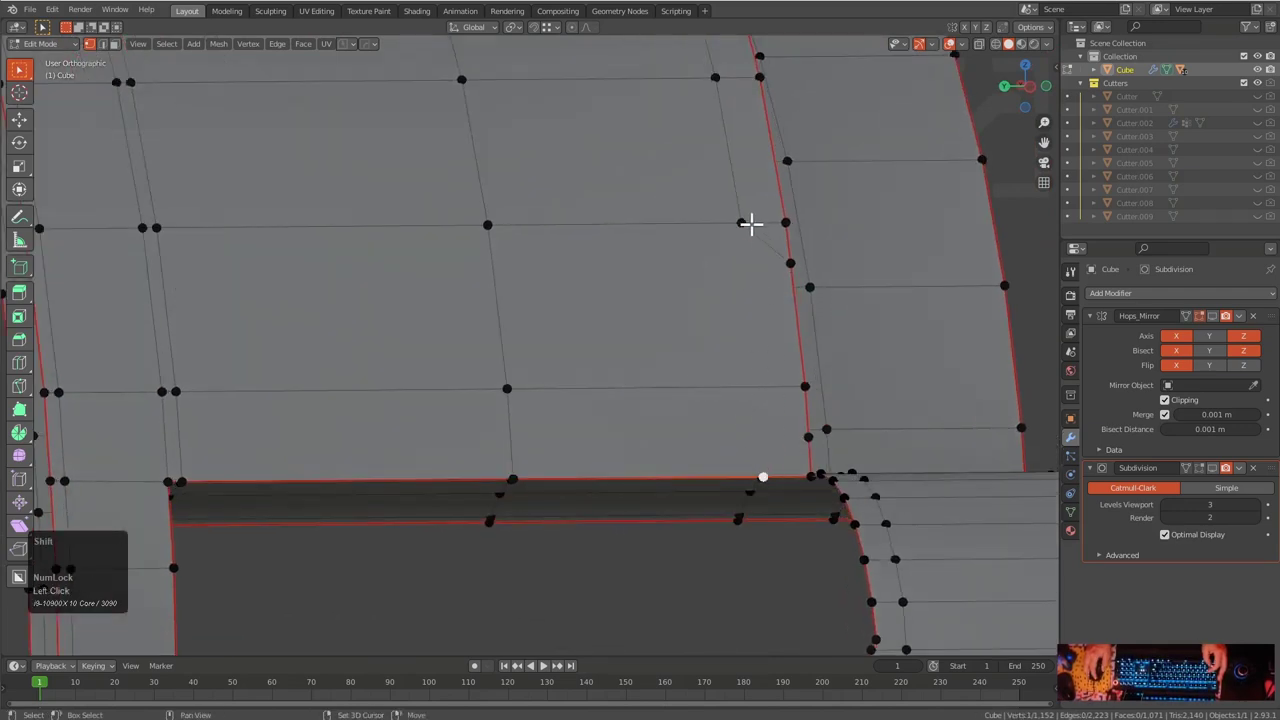
key(j)
middle_drag(770, 297, 769, 311)
key(2)
click(769, 240)
key(ctrl+x)
middle_drag(769, 240, 700, 345)
key(ctrl+r)
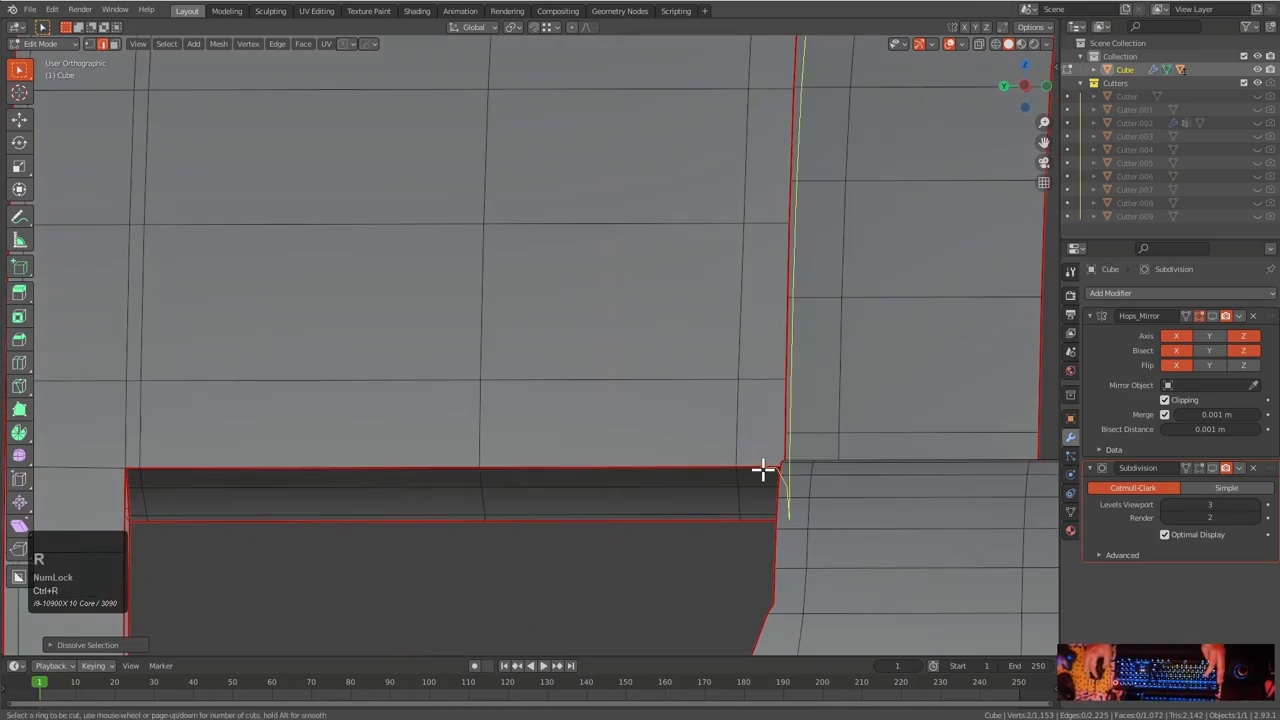
middle_drag(756, 472, 797, 337)
scroll(797, 337, up, 4)
Try to run an extra edge loop through the dark inner wall beside the half-cylinder
middle_drag(669, 326, 418, 418)
key(1)
click(483, 203)
middle_drag(483, 203, 489, 423)
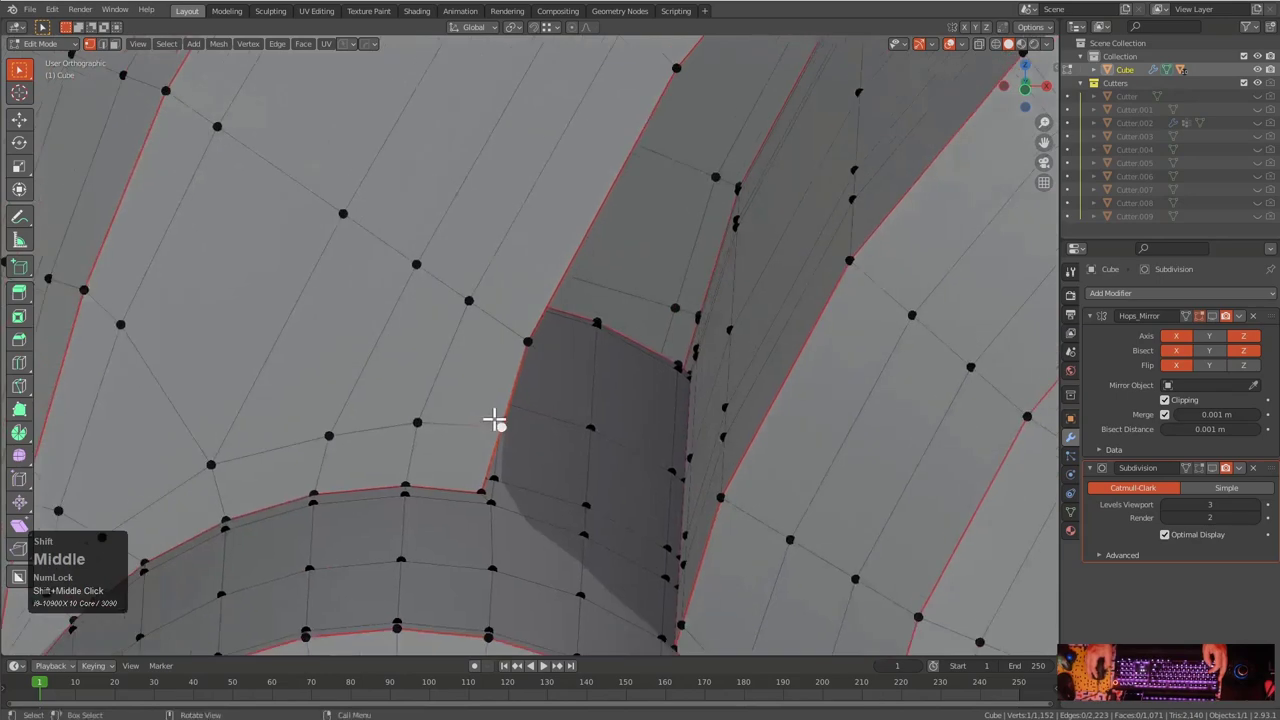
scroll(463, 423, down, 4)
click(588, 295)
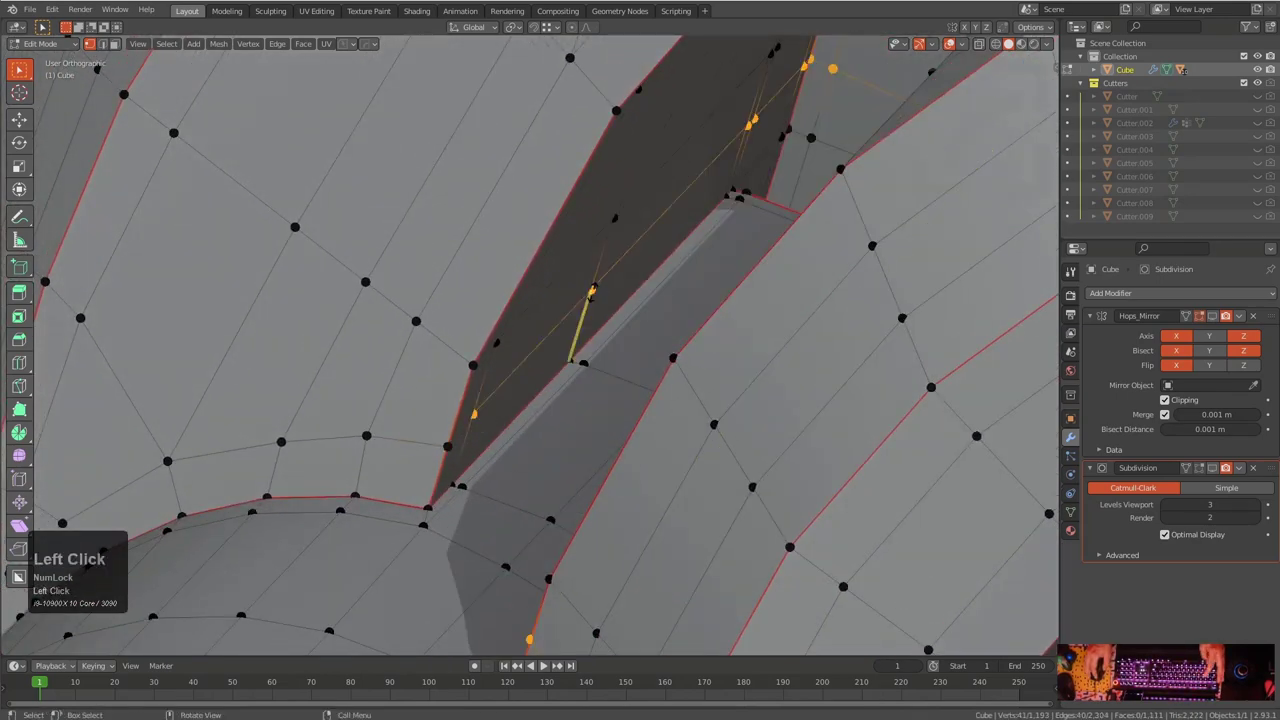
click(434, 429)
middle_drag(434, 429, 482, 371)
shift+click(410, 438)
Check the trial edge loop along the recess walls and undo it
scroll(412, 438, down, 2)
alt+click(433, 252)
middle_drag(433, 252, 457, 314)
scroll(557, 351, down, 2)
middle_drag(557, 351, 697, 409)
scroll(617, 363, up, 3)
key(ctrl+z)
key(ctrl+z)
key(ctrl+z)
Subdivide an edge next to the half-cylinder's corner with the dark inner wall in edge mode
middle_drag(584, 358, 509, 269)
key(2)
key(ctrl+r)
middle_drag(430, 274, 457, 309)
right_click(482, 263)
click(449, 264)
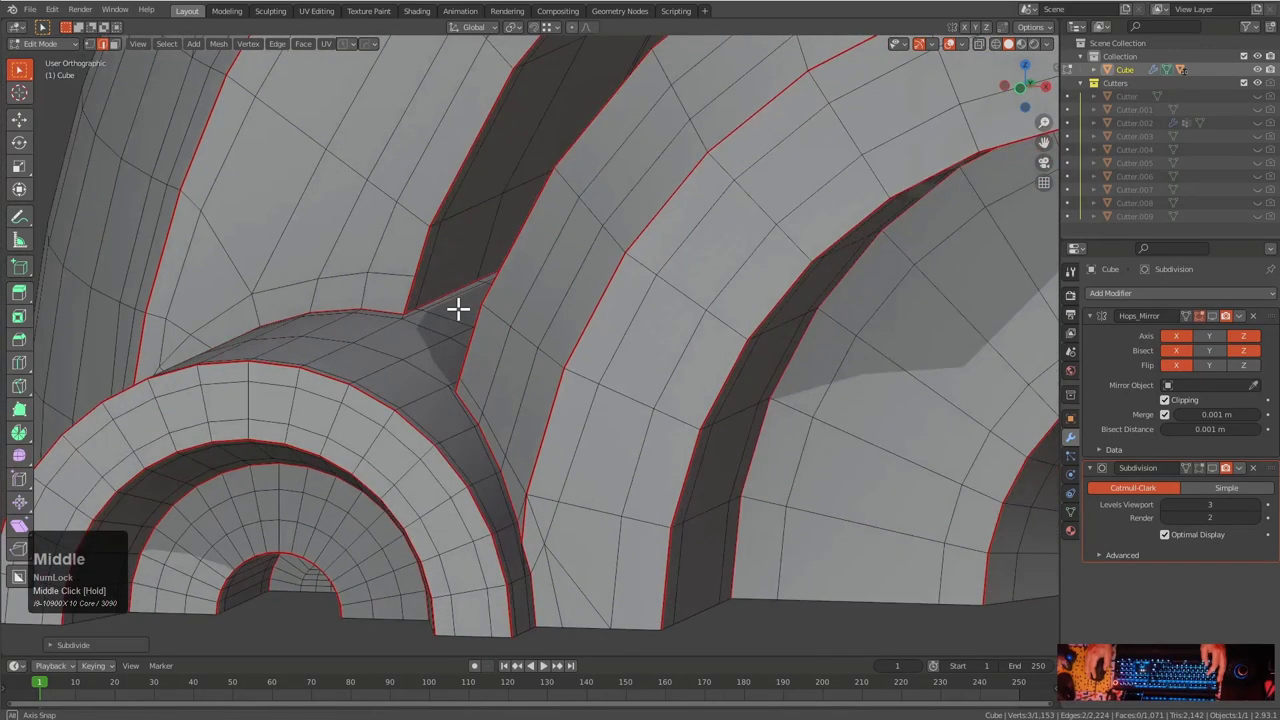
Cut an edge loop across the dark inner wall just beyond the half-cylinder, and connect its end vertex to the nearby rim vertex
key(ctrl+r)
click(433, 277)
click(432, 288)
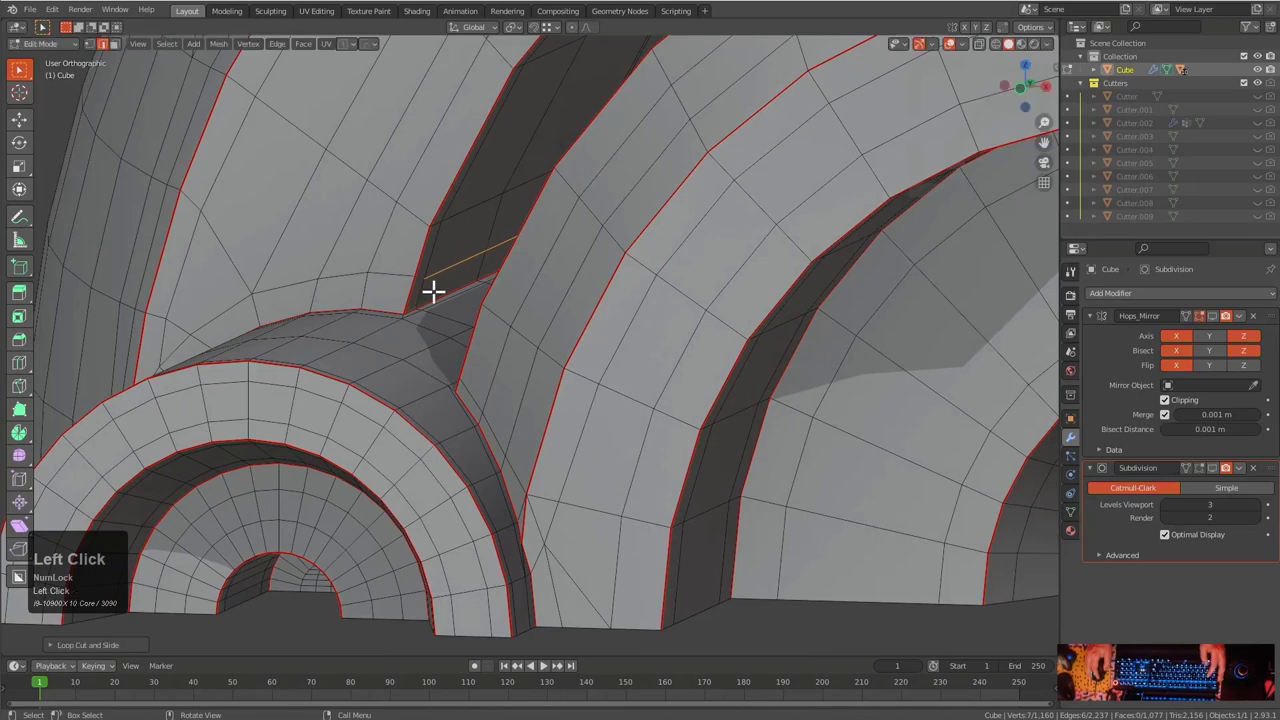
scroll(489, 349, up, 4)
key(1)
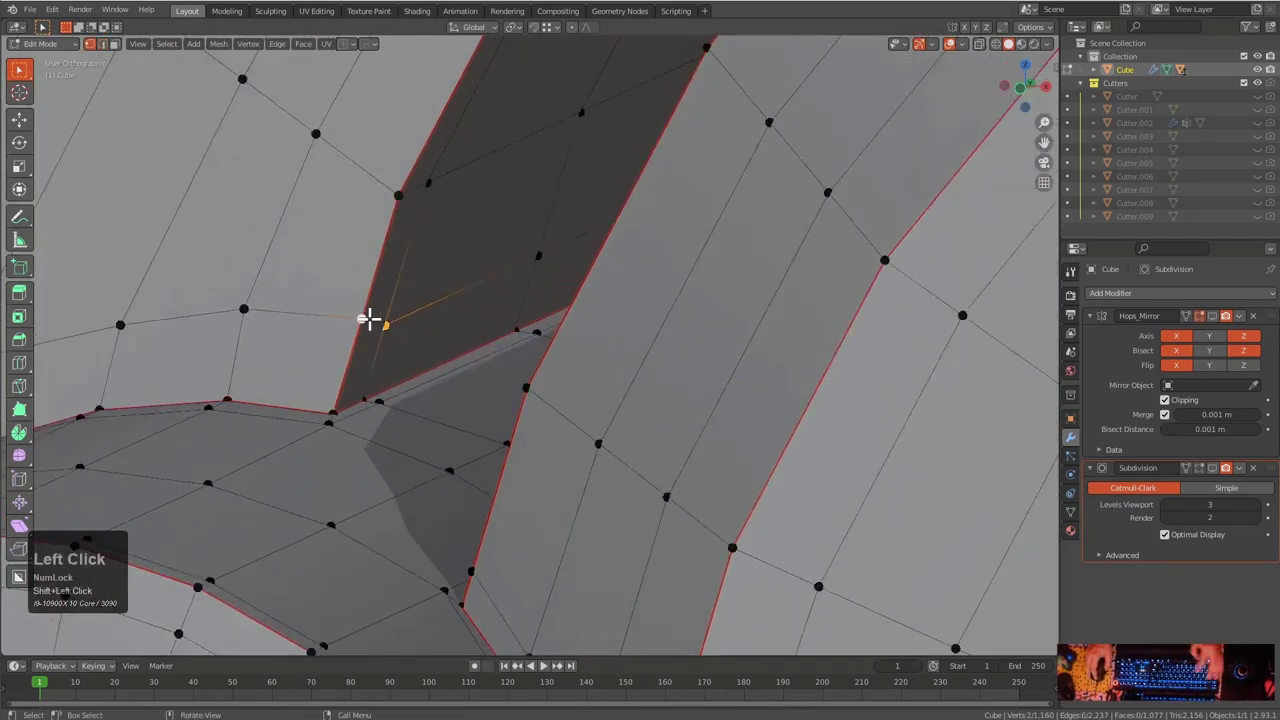
middle_drag(369, 319, 457, 343)
Isolate the seam-bounded curved strip and its adjoining inner walls by selecting them in face mode and hiding the rest
scroll(470, 320, down, 2)
middle_drag(483, 300, 900, 250)
key(3)
scroll(495, 295, down, 1)
key(l)
key(l)
scroll(553, 279, down, 4)
key(l)
key(shift+h)
shift+middle_drag(900, 250, 746, 337)
middle_drag(408, 325, 549, 349)
key(1)
key(alt+a)
Connect the two opposite loop-end vertices across the curved strip, and merge the far one into the next row's vertex beside the seam
scroll(586, 377, up, 4)
scroll(460, 383, down, 3)
middle_drag(460, 383, 571, 391)
scroll(423, 446, up, 3)
click(420, 442)
key(KP_Decimal)
scroll(417, 420, up, 2)
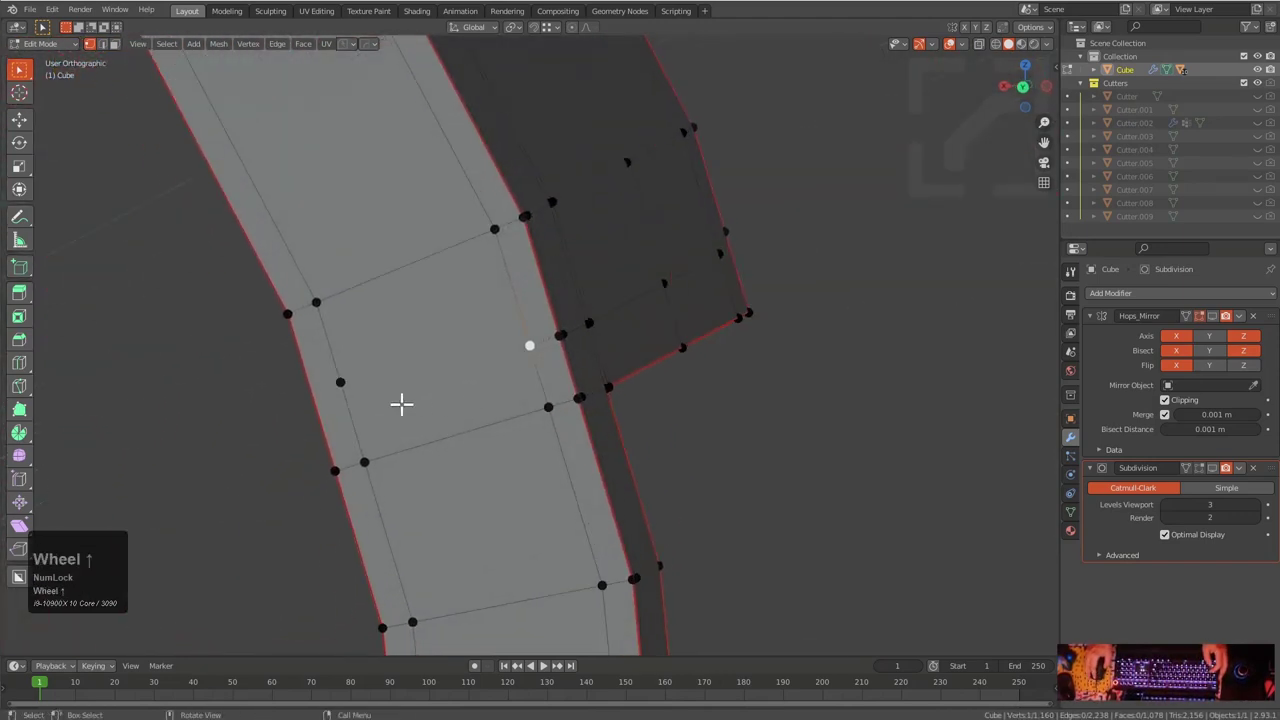
middle_drag(357, 373, 397, 379)
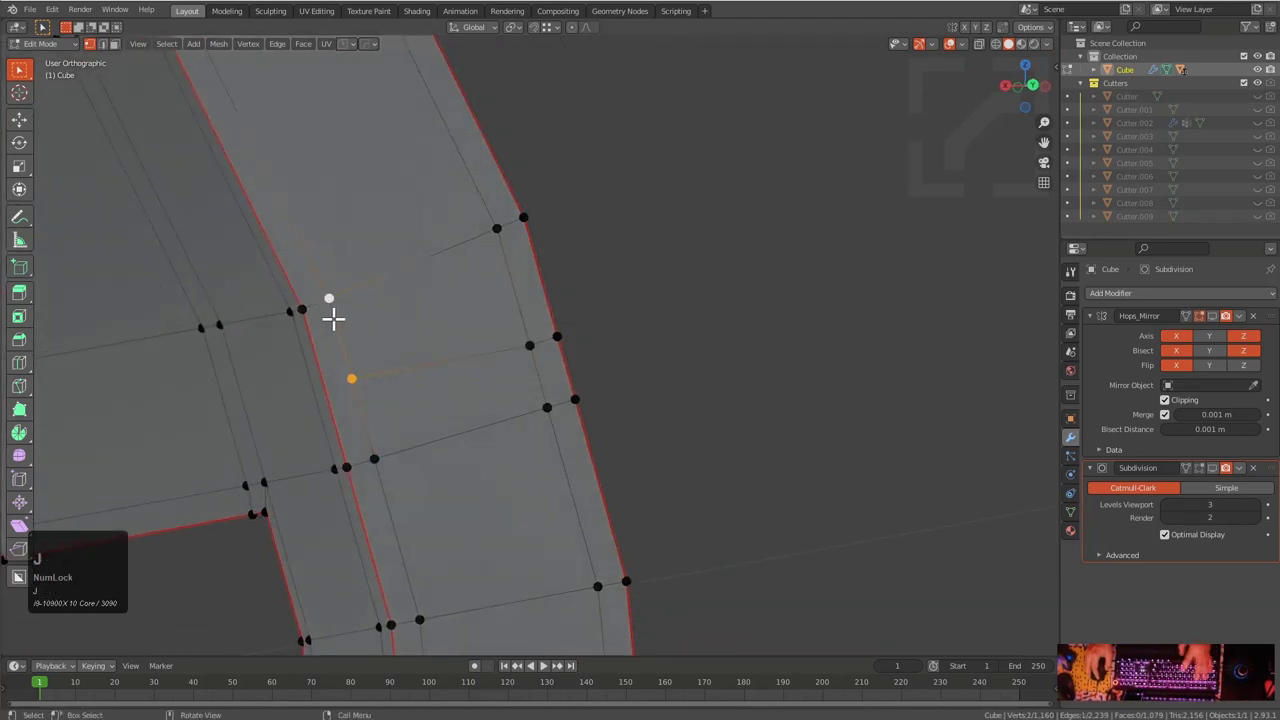
key(m)
click(340, 330)
Add a centred edge loop along the curved strip, ending at the new diagonal edge
key(ctrl+r)
key(ctrl+r)
click(457, 349)
right_click(460, 348)
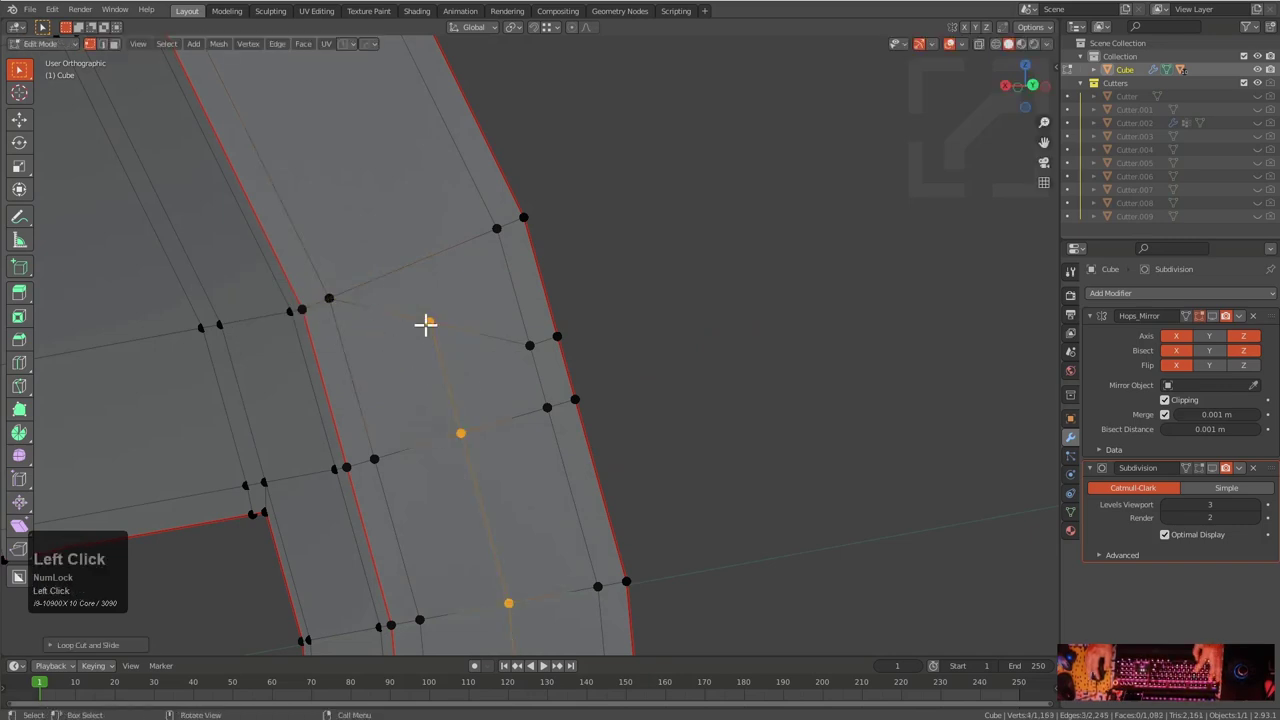
Slide the centred loop's end vertex along the strip toward the next row to even out the quads
click(427, 325)
key(t)
key(g)
key(g)
click(437, 364)
scroll(600, 366, down, 3)
middle_drag(600, 366, 573, 392)
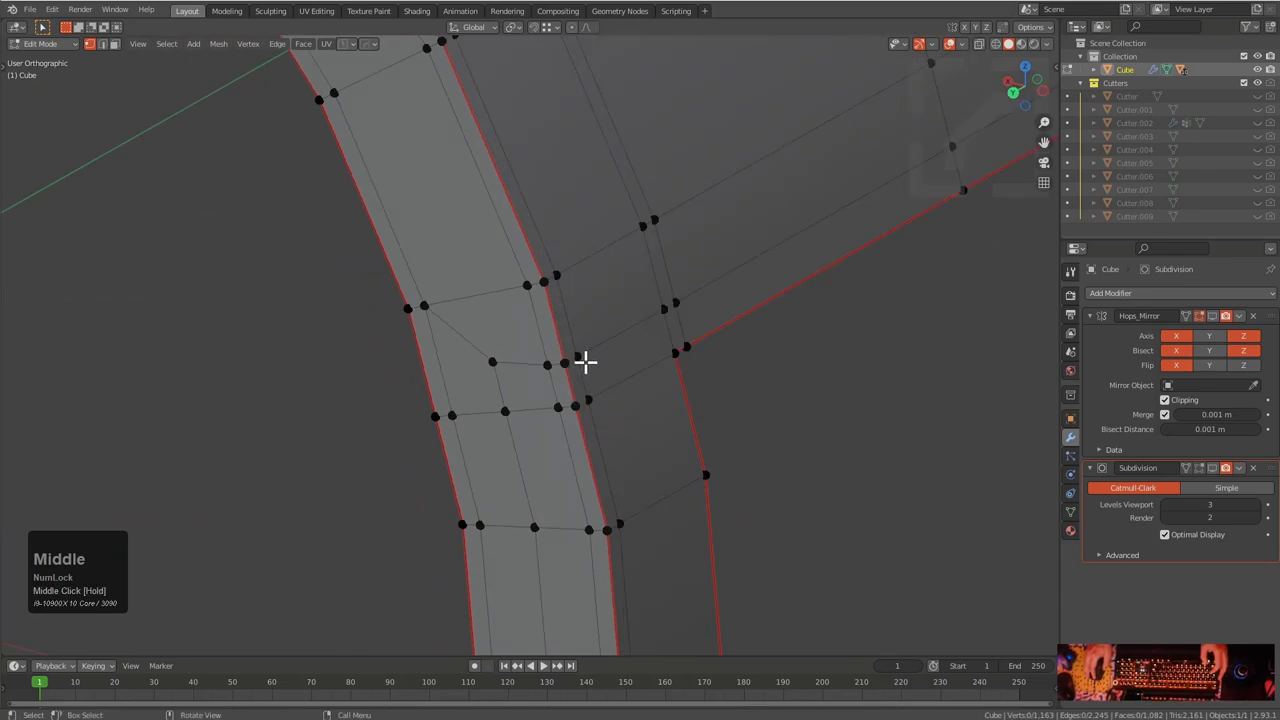
Slide the edge loop on the isolated walls toward the neighbouring seam edge, adjusting it twice, and leave mesh editing
scroll(651, 349, down, 2)
middle_drag(651, 349, 614, 334)
scroll(700, 345, down, 2)
shift+middle_drag(786, 357, 657, 326)
scroll(749, 346, up, 2)
scroll(611, 312, up, 2)
scroll(657, 326, up, 2)
key(g)
key(g)
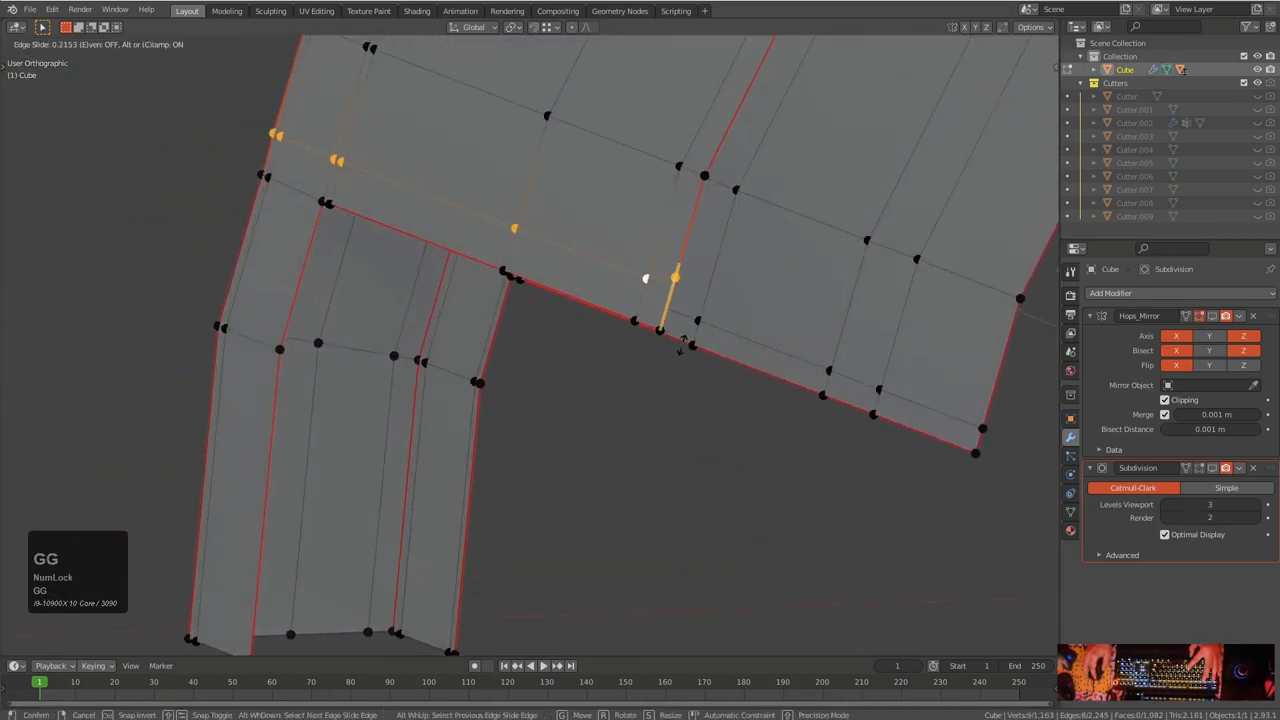
click(676, 340)
scroll(676, 340, up, 1)
key(g)
key(g)
click(673, 347)
click(688, 293)
scroll(688, 293, down, 1)
key(Tab)
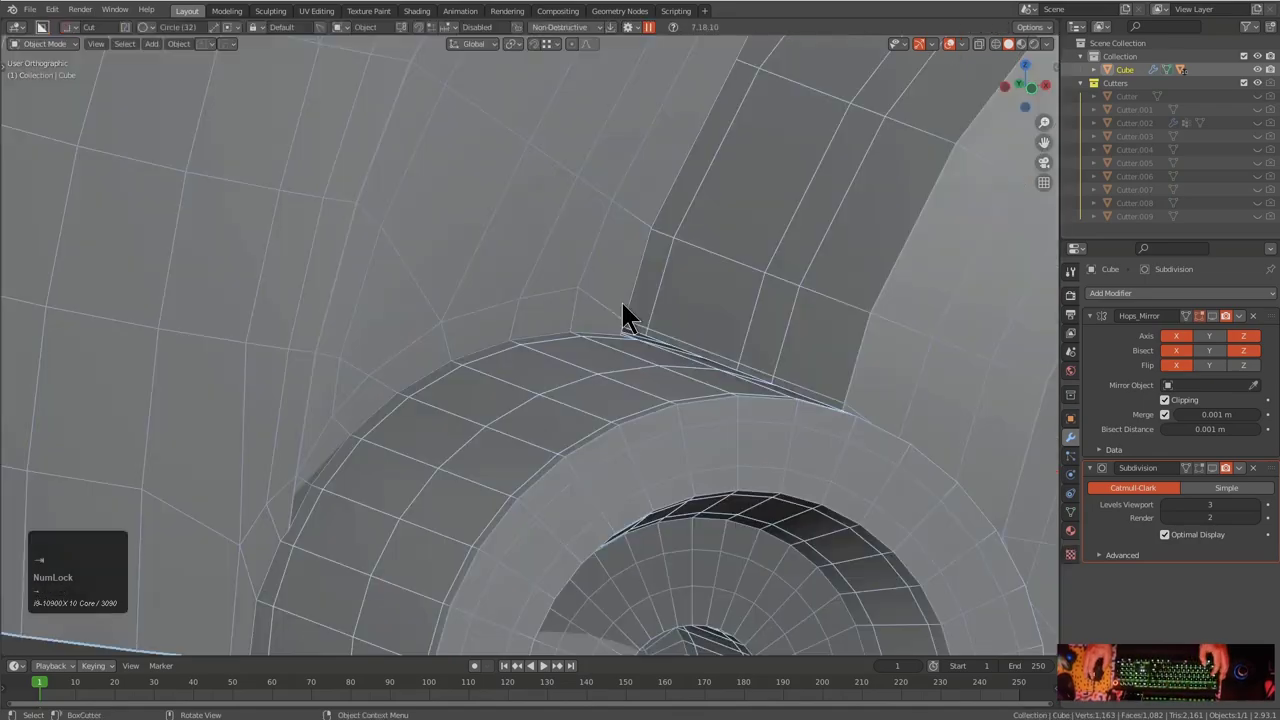
Enable the mirror and Subdivision modifiers in the viewport to show the full model, and hide the wireframe overlay
scroll(621, 300, down, 4)
middle_drag(615, 316, 584, 338)
scroll(617, 358, down, 1)
scroll(567, 370, up, 5)
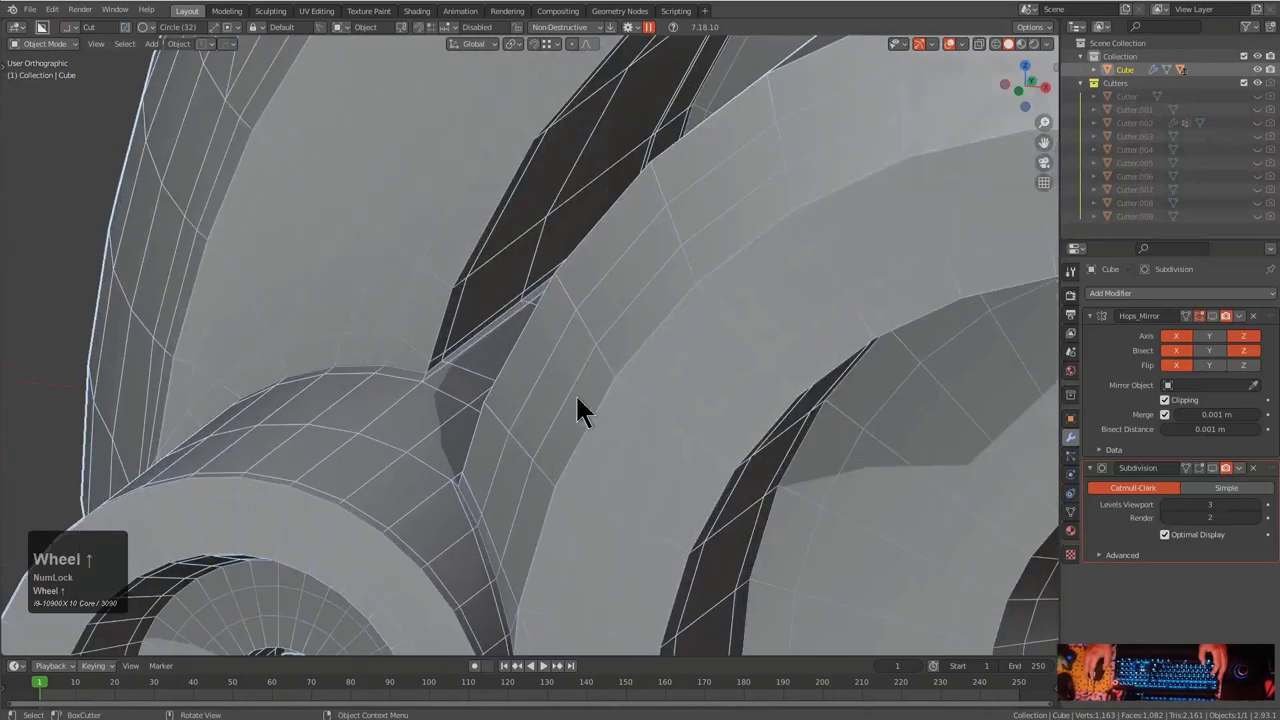
middle_drag(598, 291, 589, 428)
scroll(639, 304, down, 2)
scroll(537, 339, down, 3)
click(1212, 316)
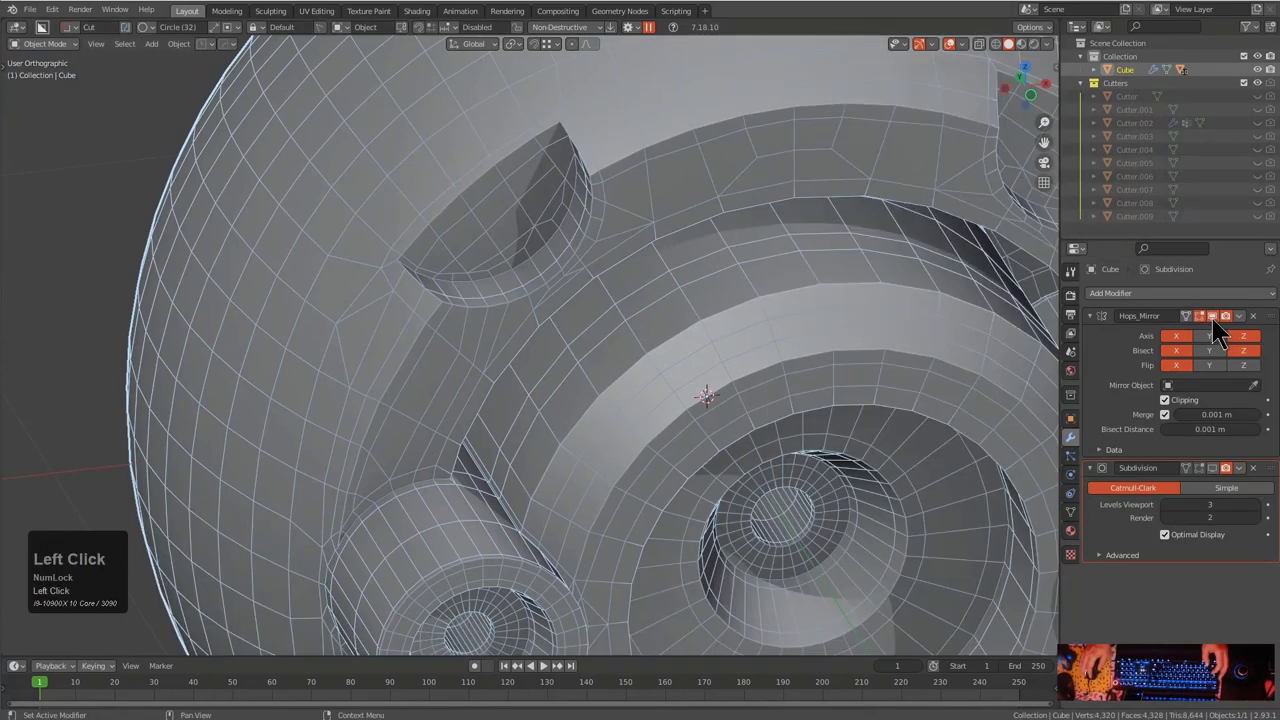
scroll(715, 400, down, 1)
scroll(681, 406, down, 2)
shift+middle_drag(743, 423, 661, 410)
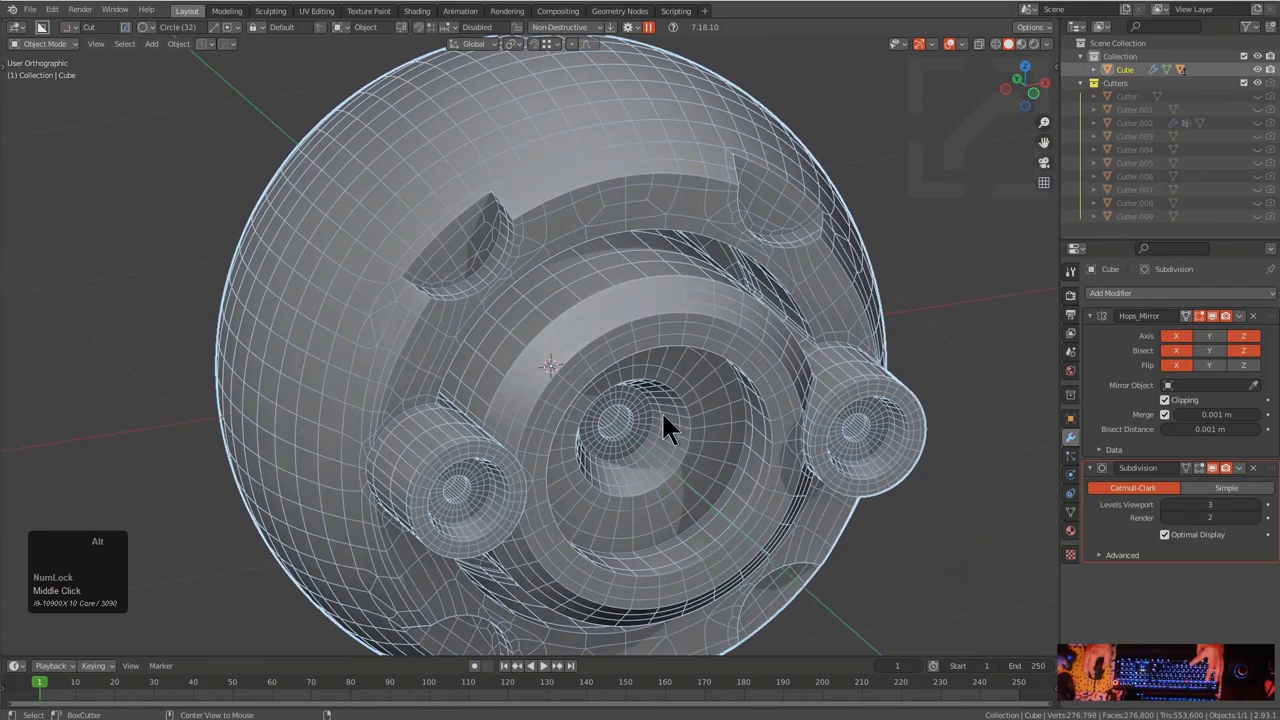
key(alt+v)
click(562, 446)
click(565, 458)
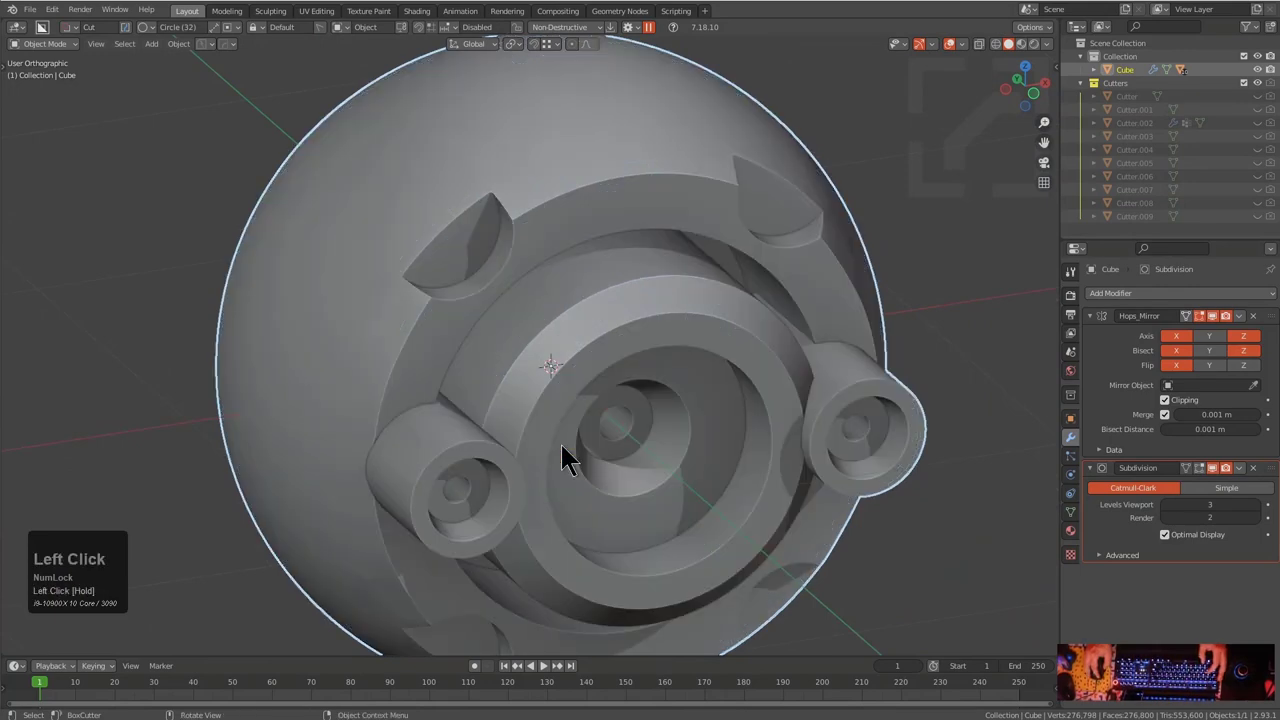
middle_drag(563, 457, 560, 409)
Reveal all hidden geometry and unmark the sharp edges across the entire mesh with the Mark operation
key(Tab)
key(a)
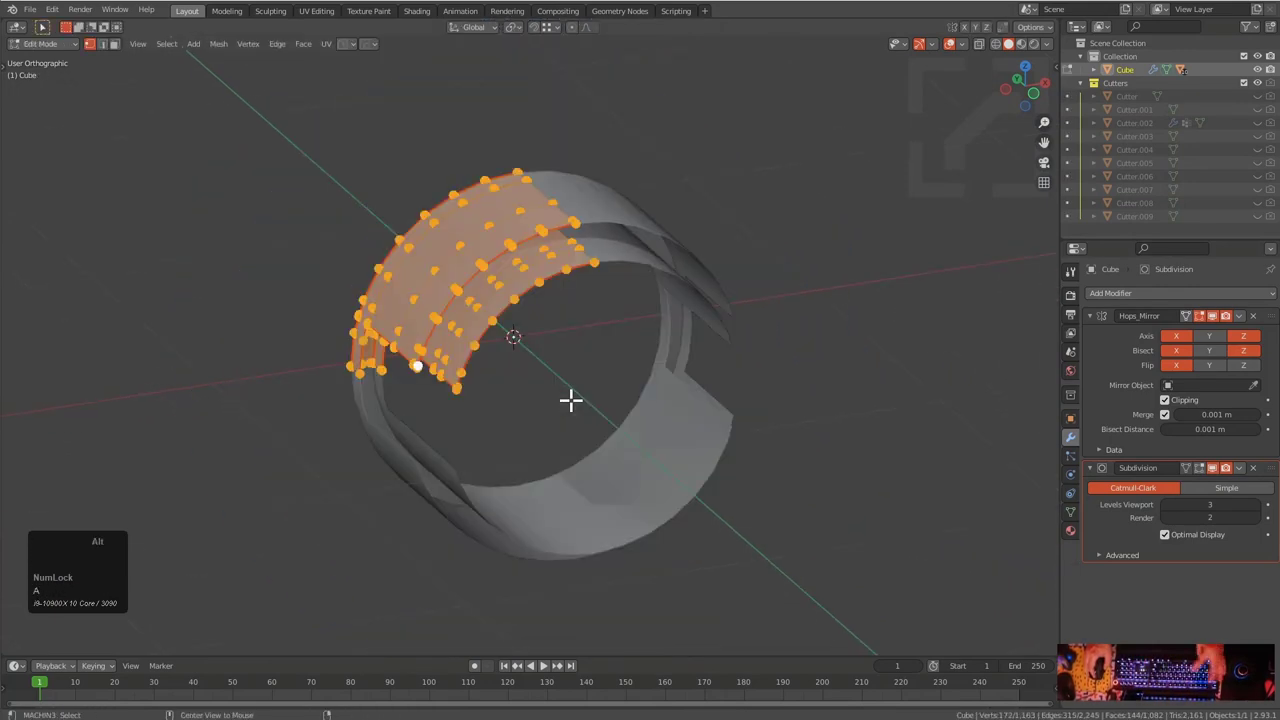
key(alt+h)
key(q)
click(601, 377)
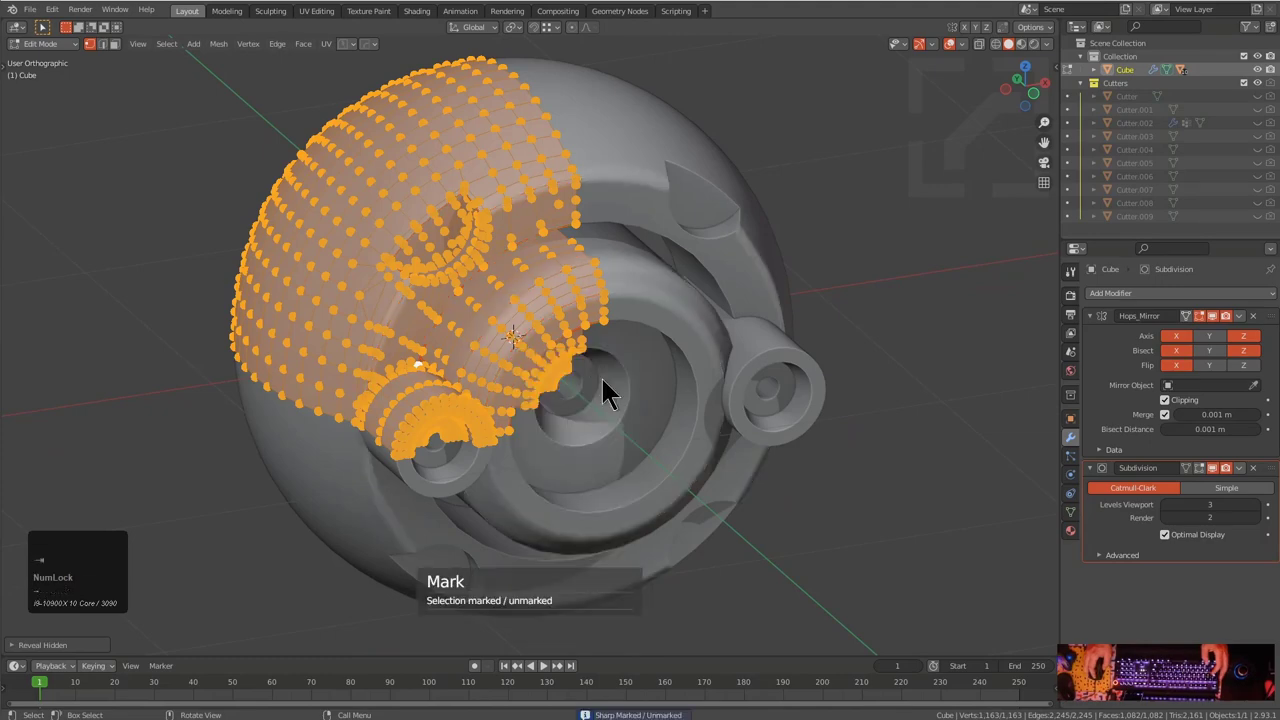
key(Tab)
Disable Auto Smooth and show the wireframe over the subdivided model to inspect the half-cylinder pocket
key(ctrl+grave)
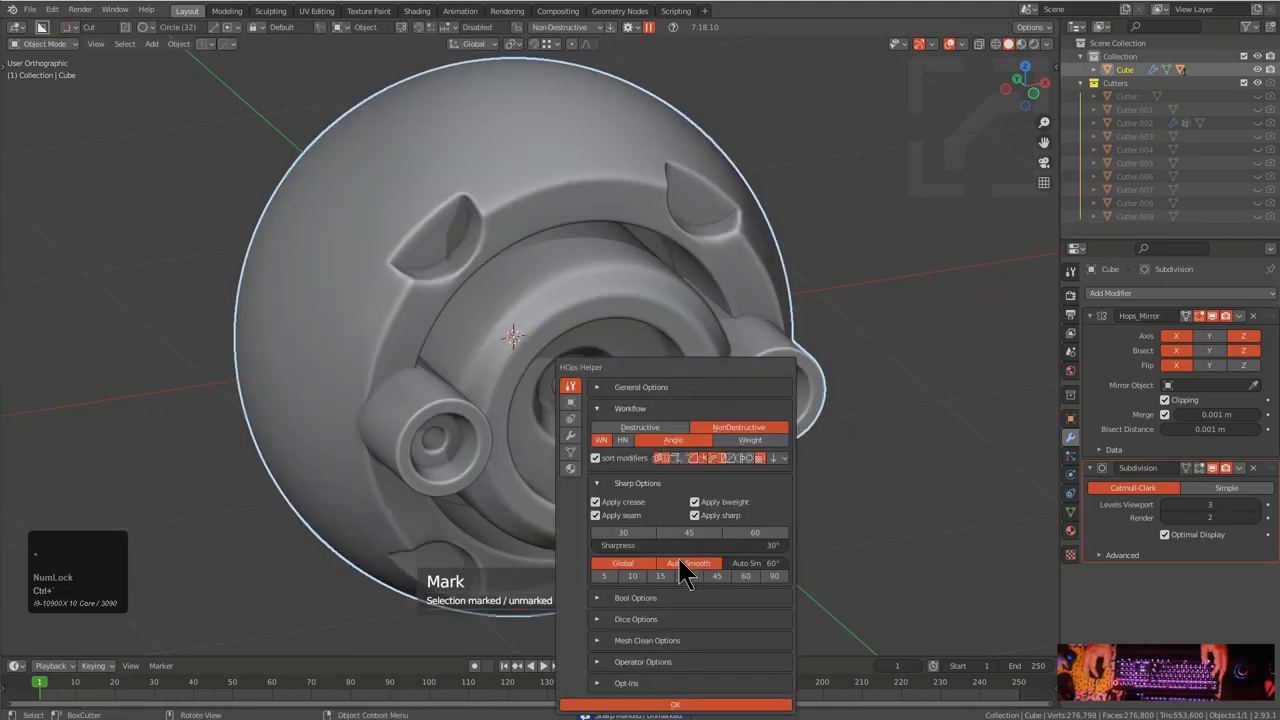
scroll(560, 480, down, 4)
middle_drag(583, 471, 527, 434)
key(q)
click(527, 436)
scroll(541, 403, up, 8)
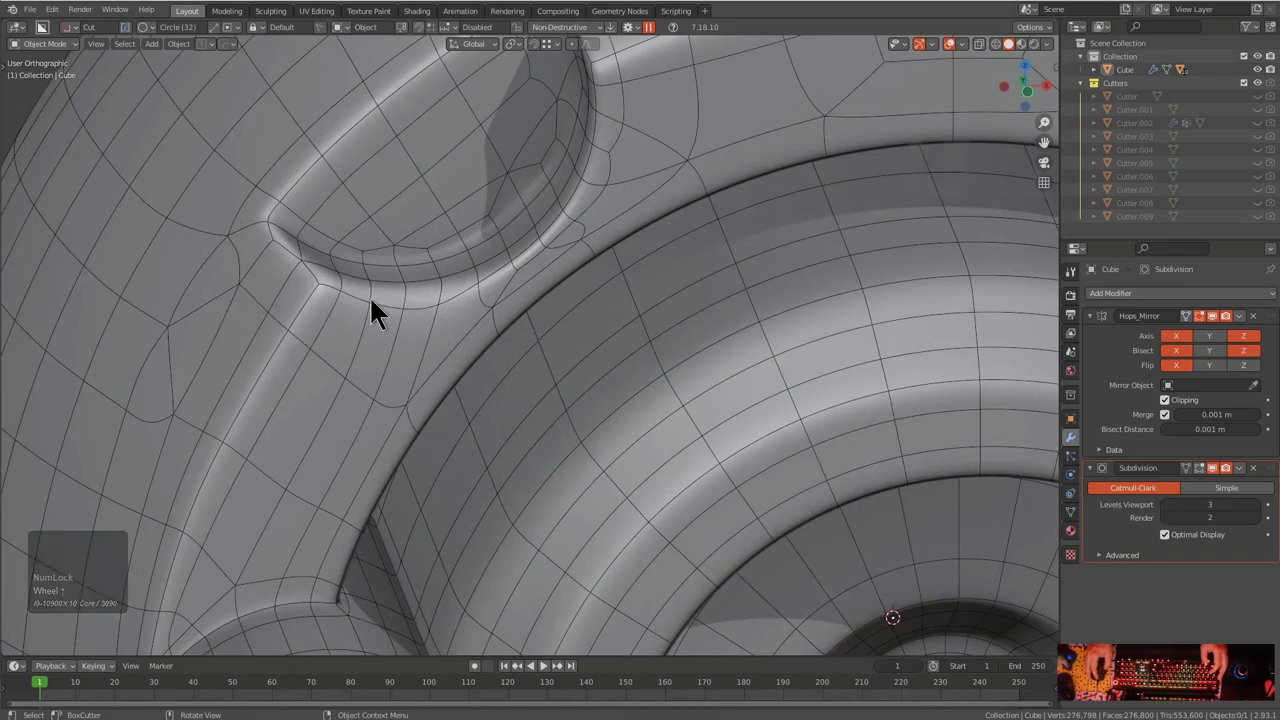
scroll(373, 300, down, 7)
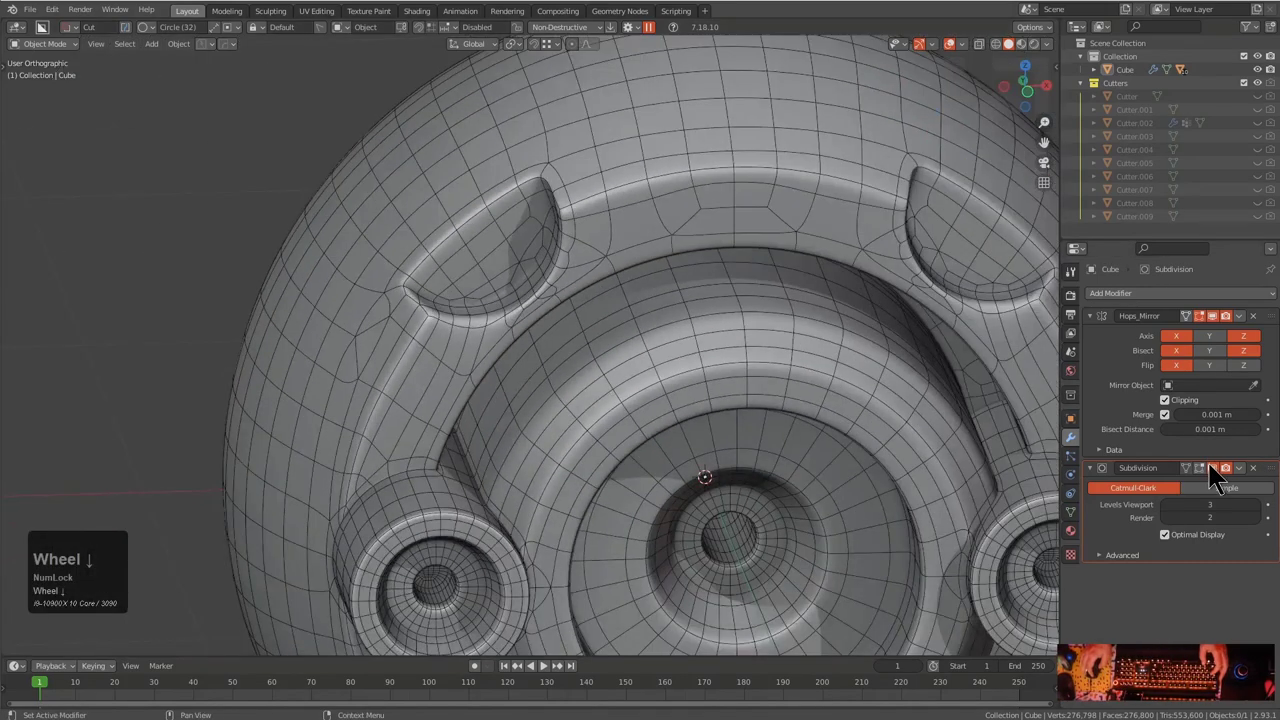
Switch off the Subdivision and mirror modifiers in the viewport and open the mesh for editing at the pocket's lower corner
click(1212, 467)
click(1211, 316)
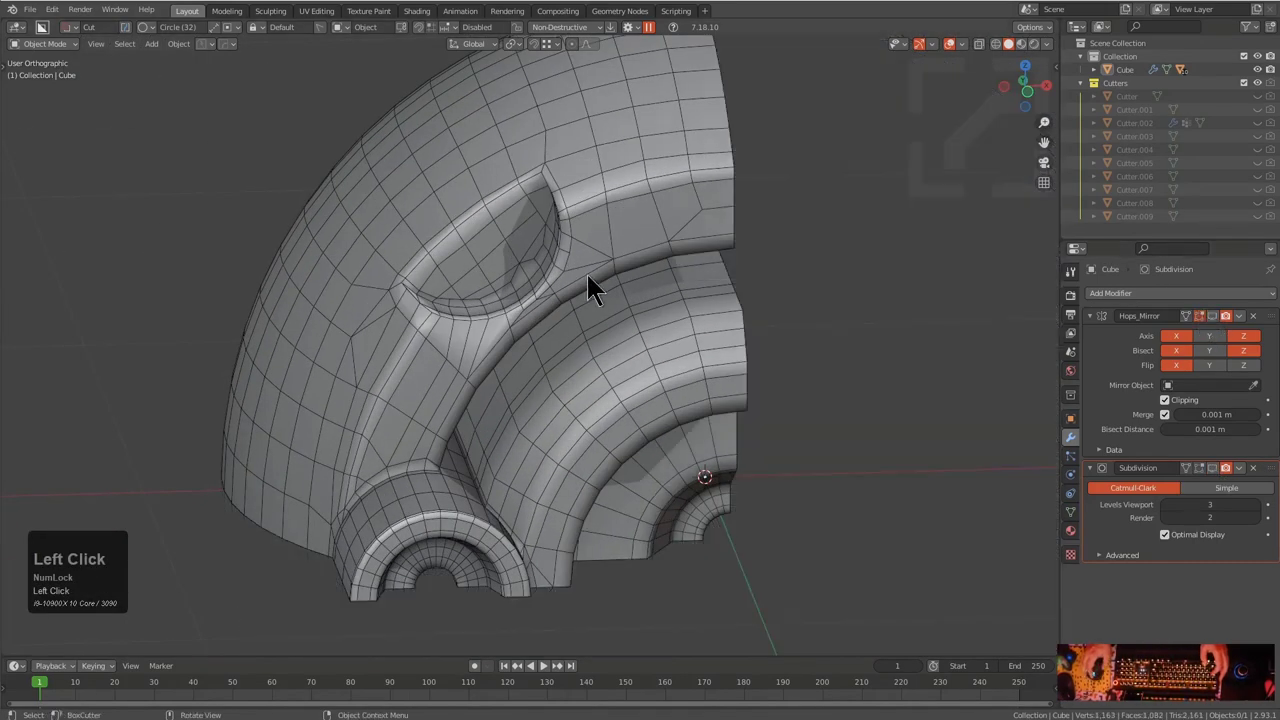
key(Tab)
middle_drag(589, 280, 617, 286)
scroll(500, 277, up, 4)
key(alt+a)
middle_drag(500, 277, 476, 346)
scroll(563, 366, up, 3)
middle_drag(563, 366, 563, 411)
scroll(465, 418, up, 2)
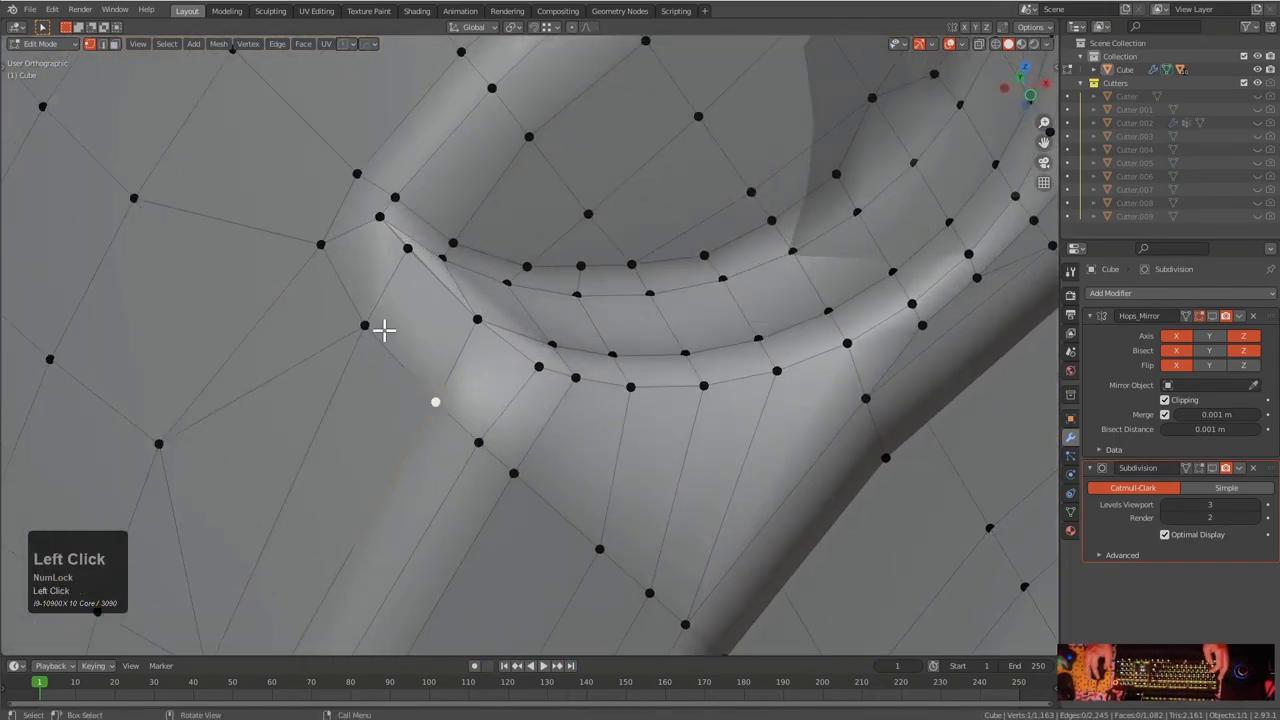
Re-enable Auto Smooth for the object and return to editing the mesh
scroll(629, 346, down, 1)
key(Tab)
key(ctrl+grave)
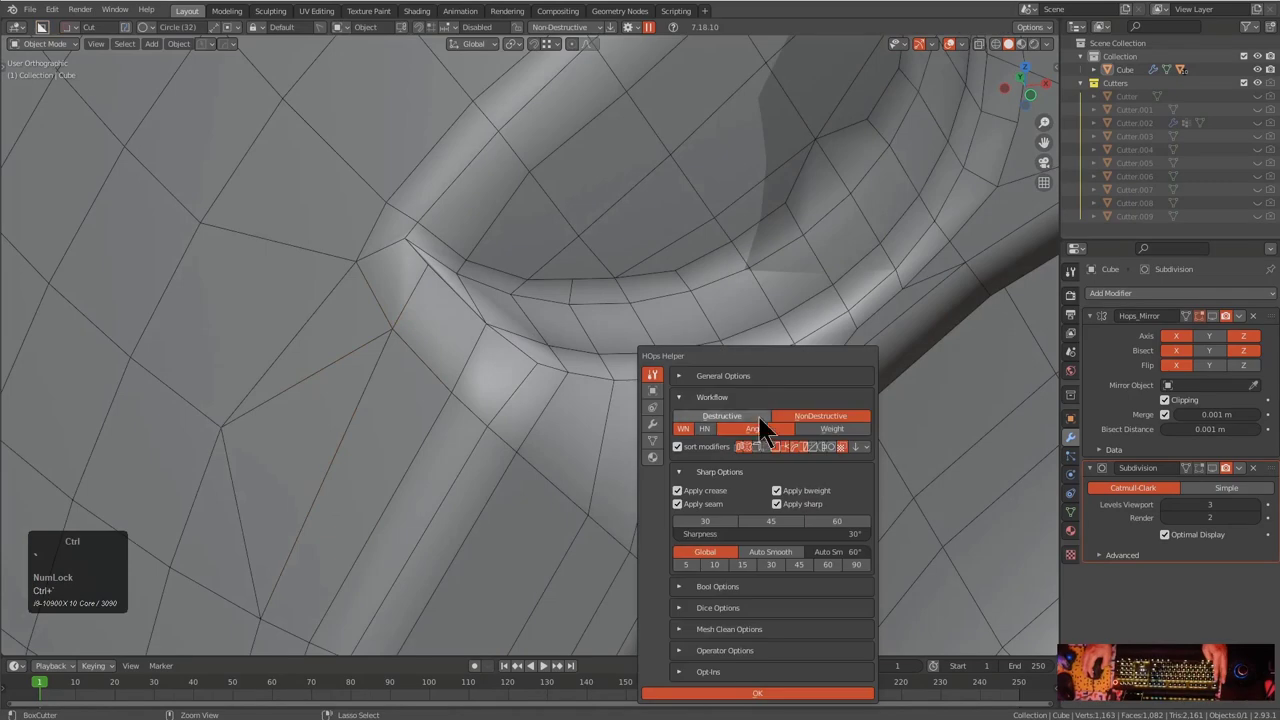
click(760, 551)
key(Tab)
scroll(534, 351, down, 3)
middle_drag(534, 351, 603, 349)
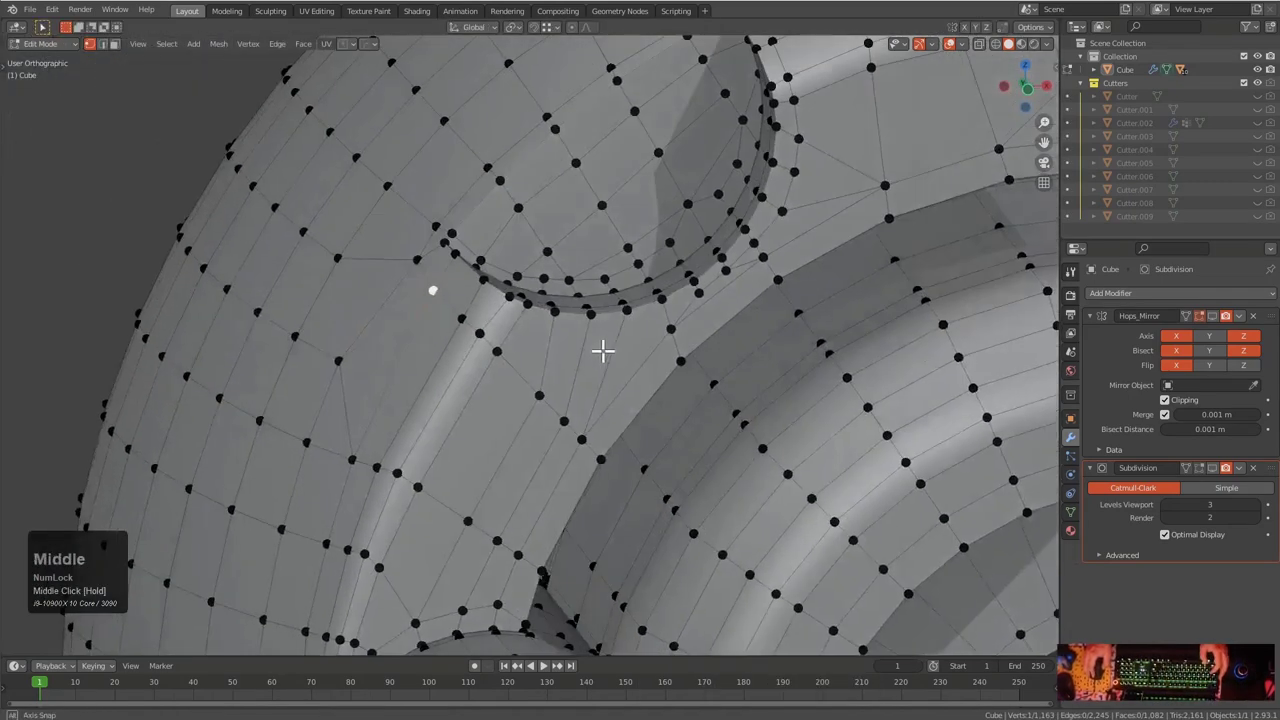
scroll(519, 352, up, 3)
middle_drag(519, 352, 594, 426)
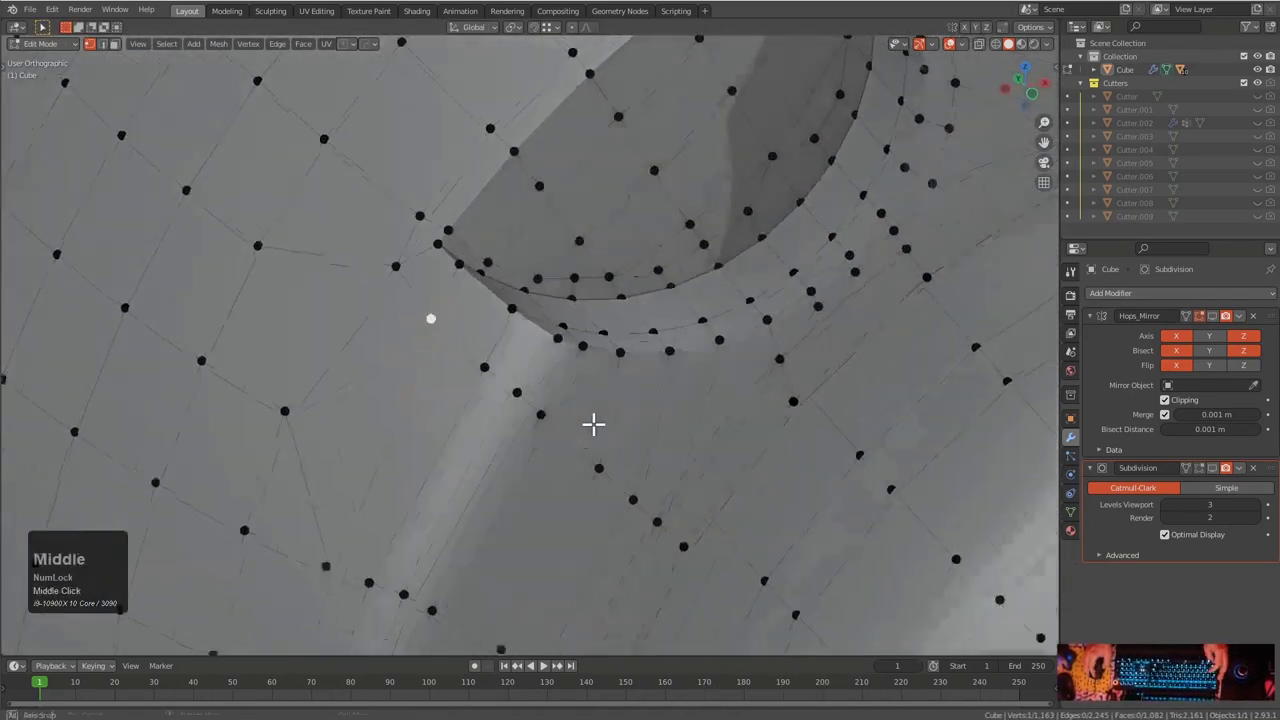
scroll(466, 334, down, 3)
key(alt+a)
key(k)
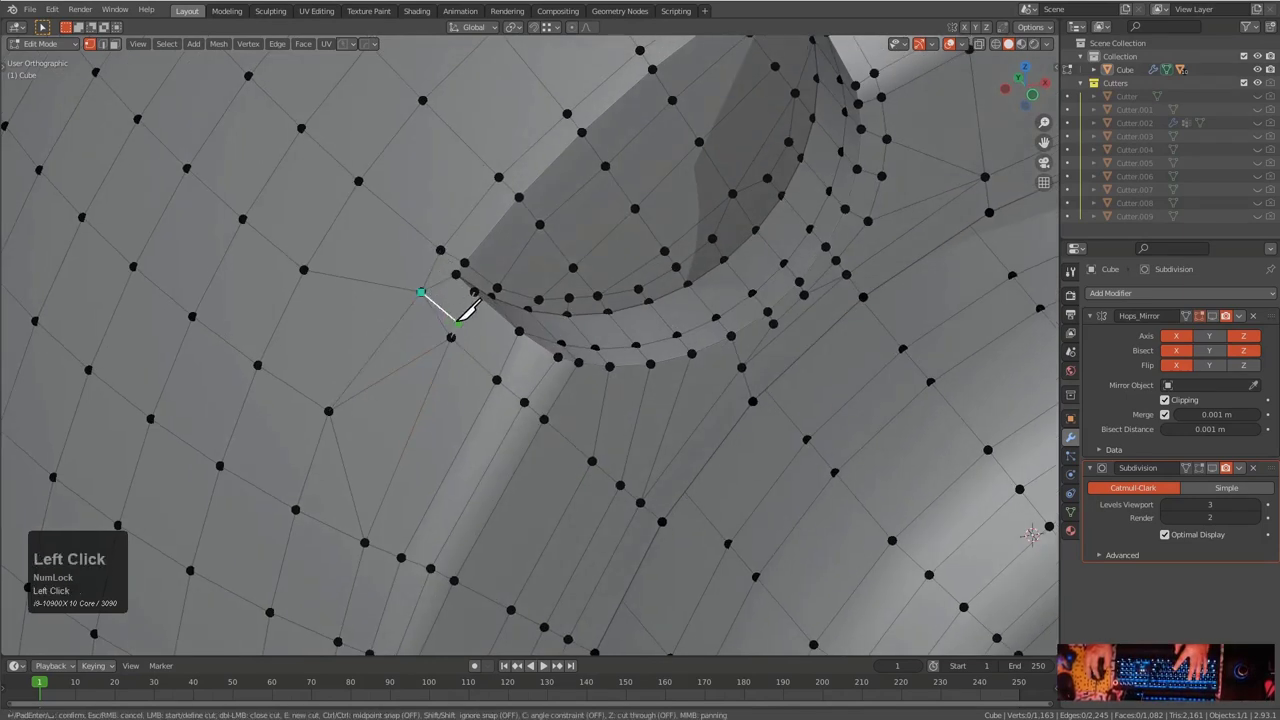
right_click(501, 362)
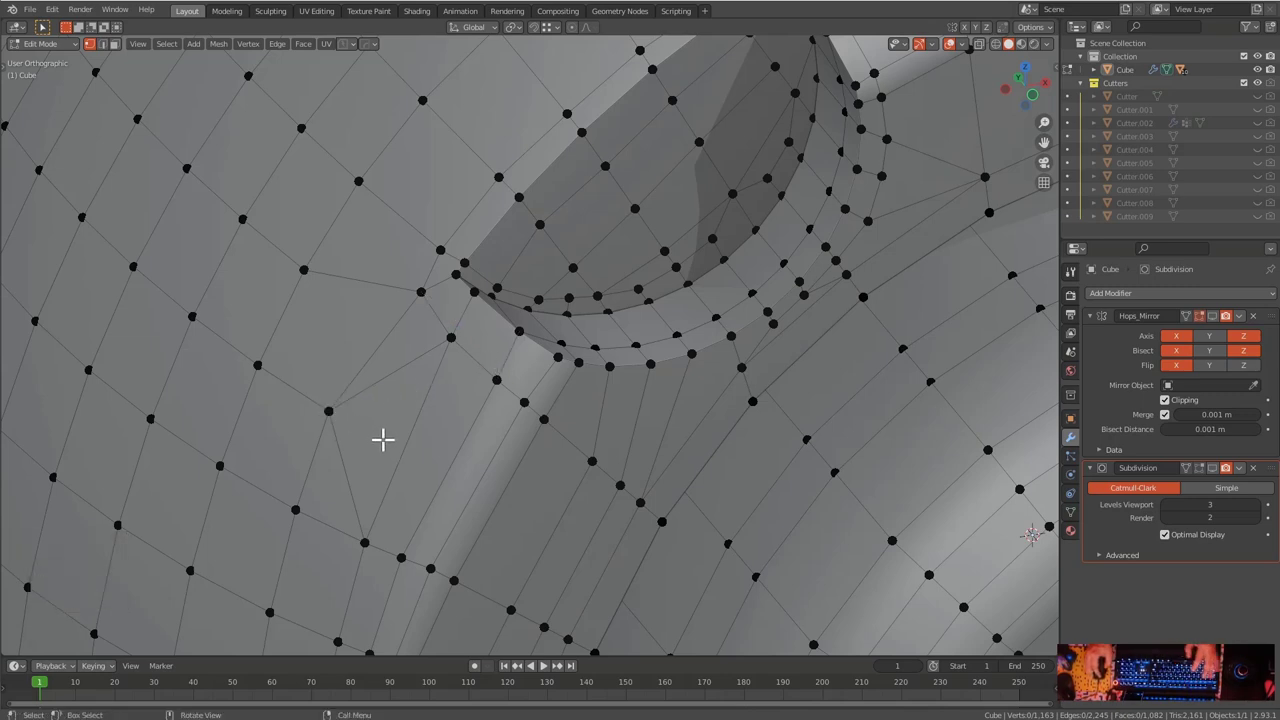
Dissolve the two diagonal edges beside the pocket's lower corner and reconnect their shared vertex to the row below the rim
key(2)
shift+click(348, 474)
key(ctrl+x)
key(1)
click(335, 427)
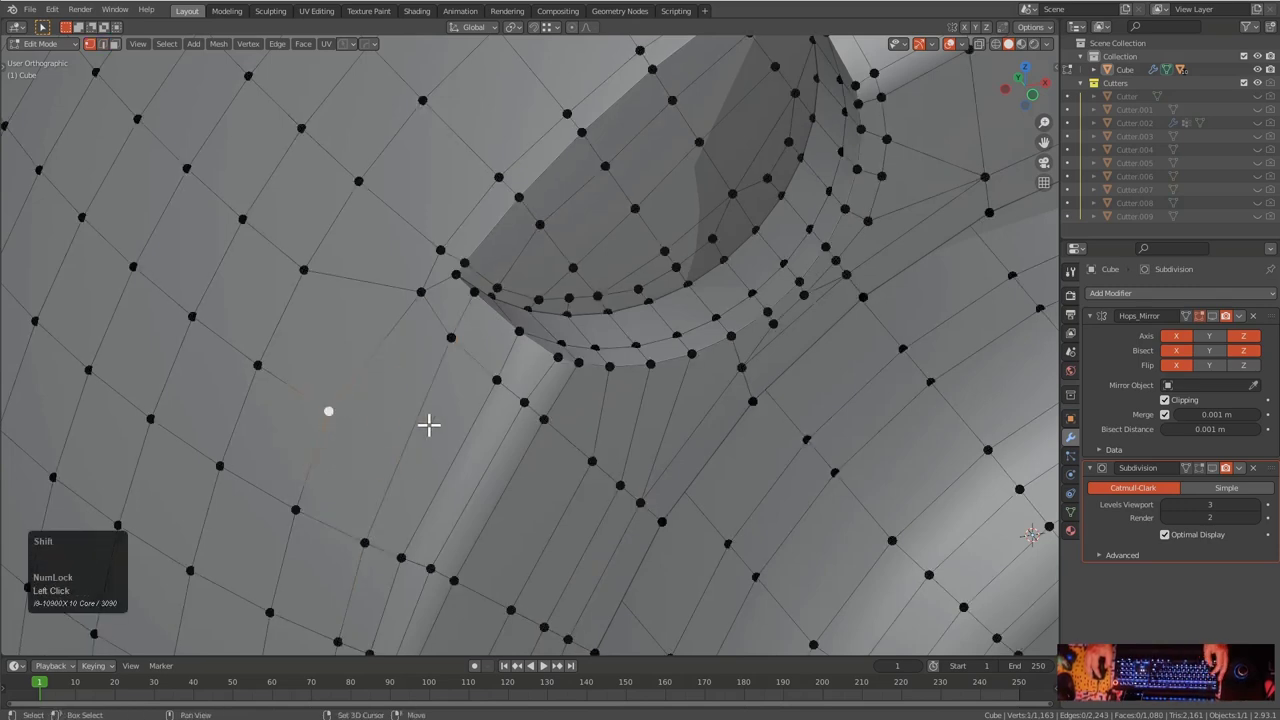
ctrl+click(526, 402)
Subdivide the edges running down from the pocket rim to add a new row of vertices below it
key(2)
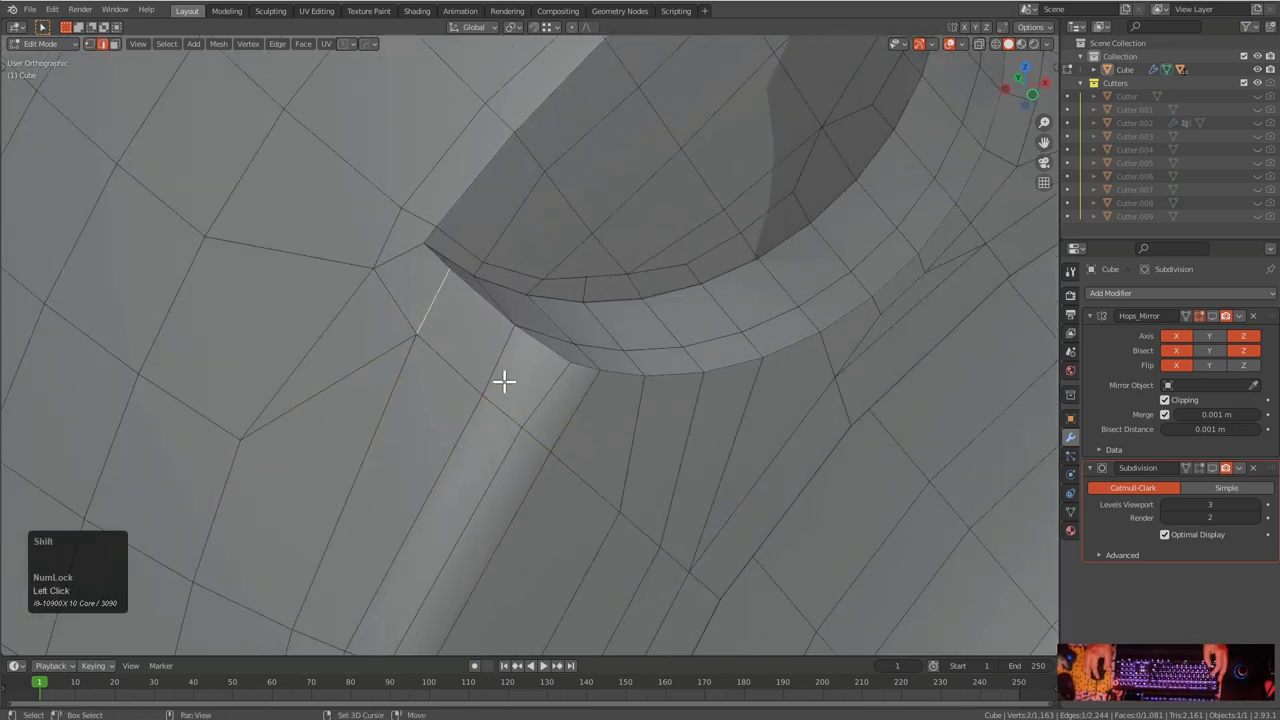
right_click(754, 404)
click(706, 306)
key(alt+a)
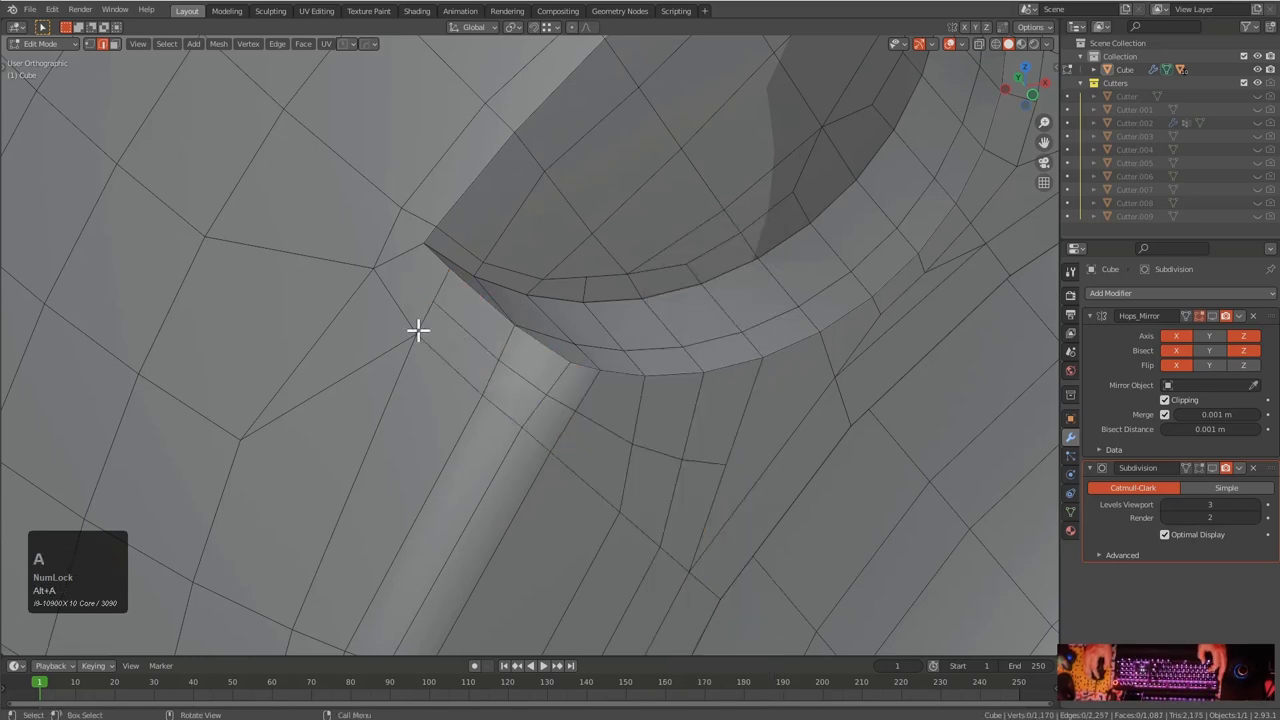
Slide the original edge row below the pocket away from the rim along the strip
middle_drag(446, 358, 609, 391)
alt+click(605, 388)
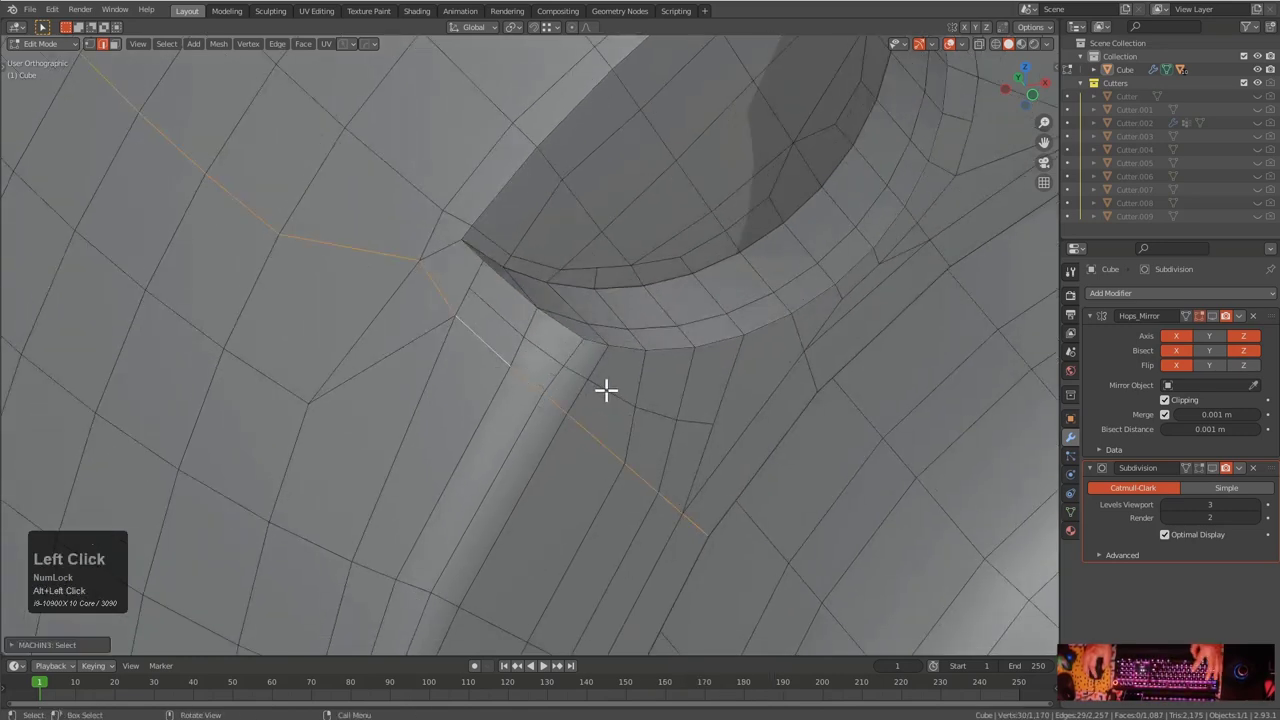
key(g)
key(g)
click(491, 377)
key(g)
key(g)
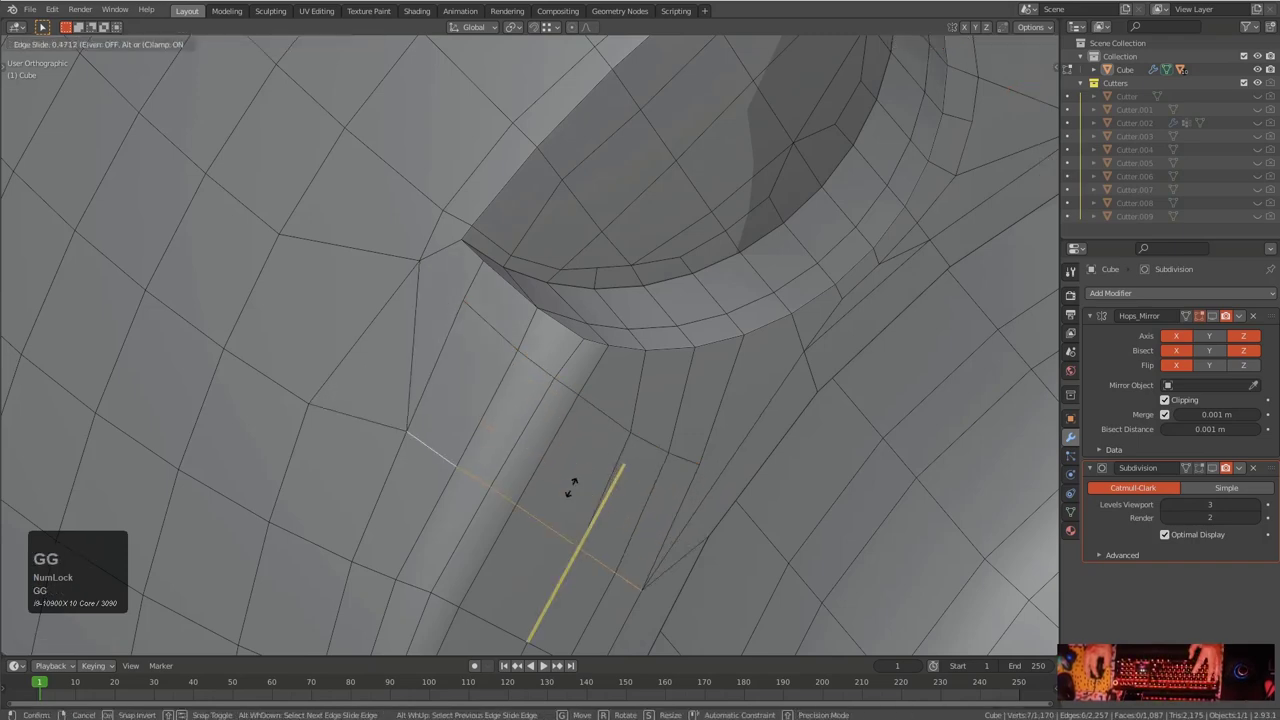
click(571, 462)
Connect the new row's end vertex to the outer vertex at the pocket corner, and dissolve the redundant long edge there
key(1)
click(460, 302)
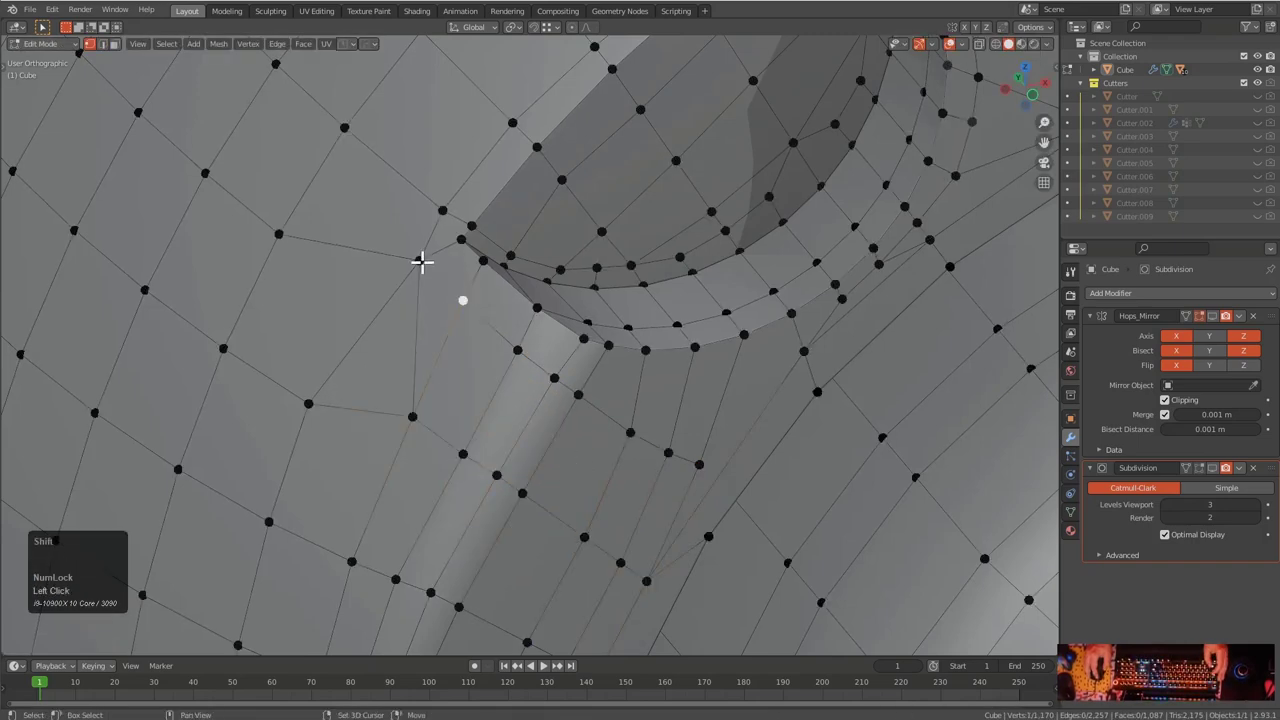
middle_drag(571, 380, 452, 352)
key(2)
click(452, 352)
key(ctrl+r)
right_click(491, 287)
Slide the new row's vertices up close to the pocket rim so the row follows its curve
middle_drag(736, 383, 666, 354)
scroll(666, 354, up, 2)
key(1)
click(640, 437)
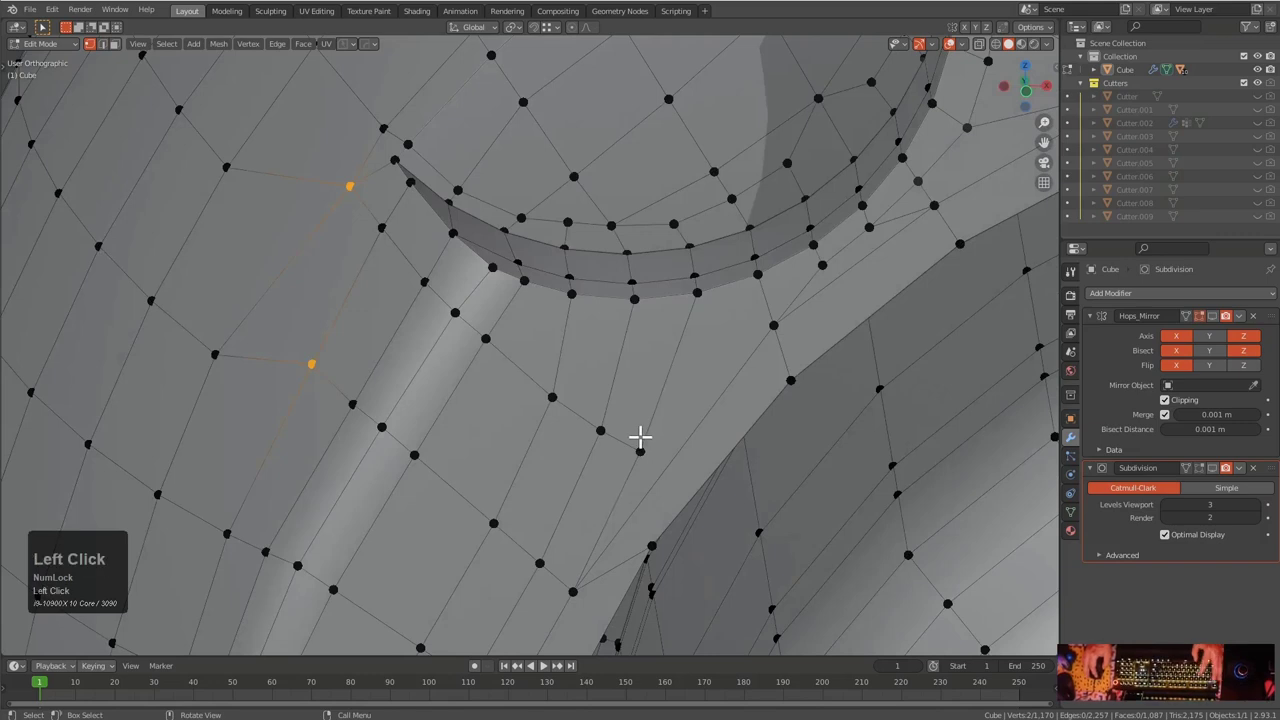
shift+click(555, 400)
key(g)
key(g)
click(697, 337)
key(g)
click(686, 335)
click(623, 345)
key(g)
key(g)
click(626, 340)
click(487, 340)
key(g)
key(g)
click(503, 329)
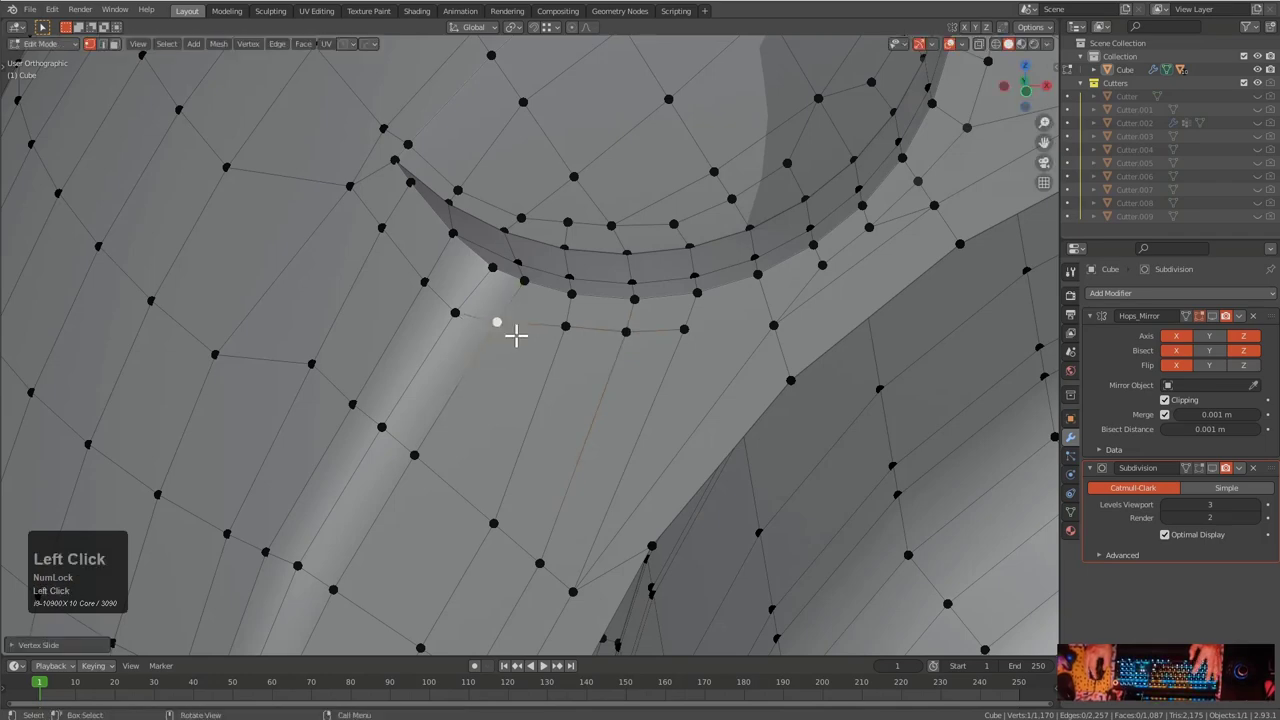
Connect the row's end vertex to the next rim-side vertex, and slide the new crossing vertex toward the rim
middle_drag(503, 329, 543, 366)
scroll(747, 370, down, 2)
middle_drag(747, 370, 606, 349)
scroll(606, 349, up, 2)
click(517, 432)
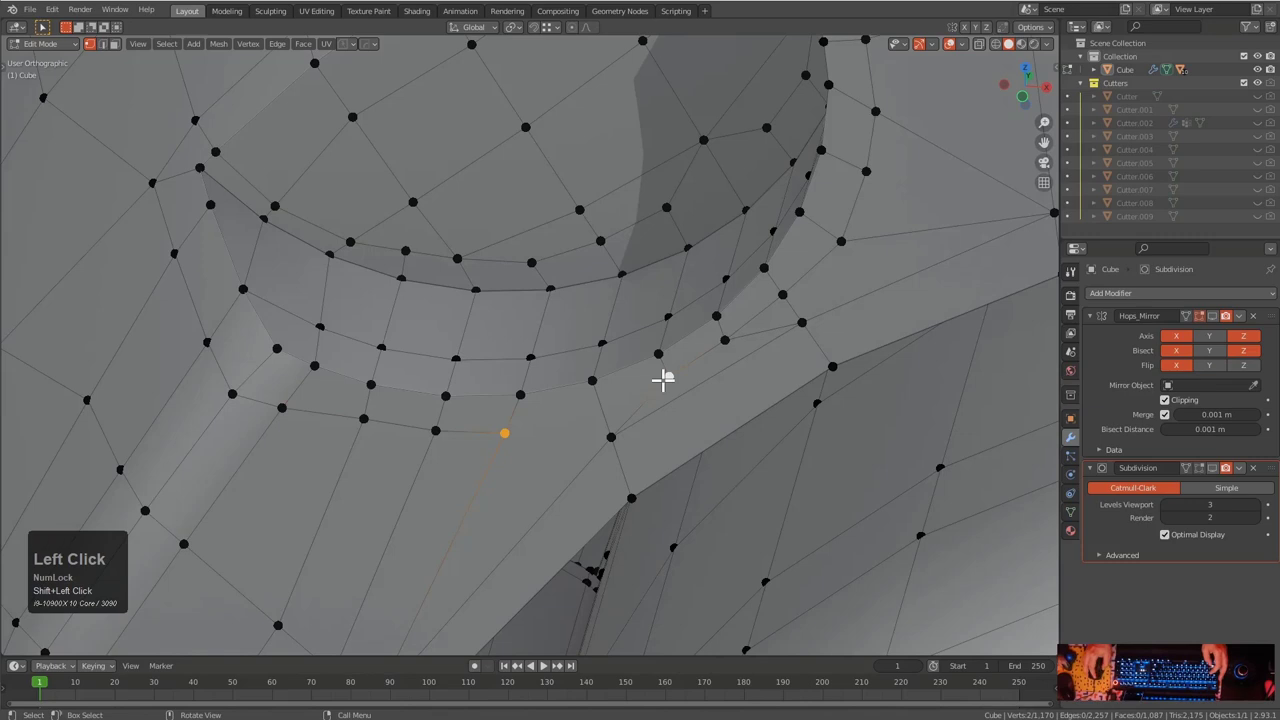
key(g)
key(g)
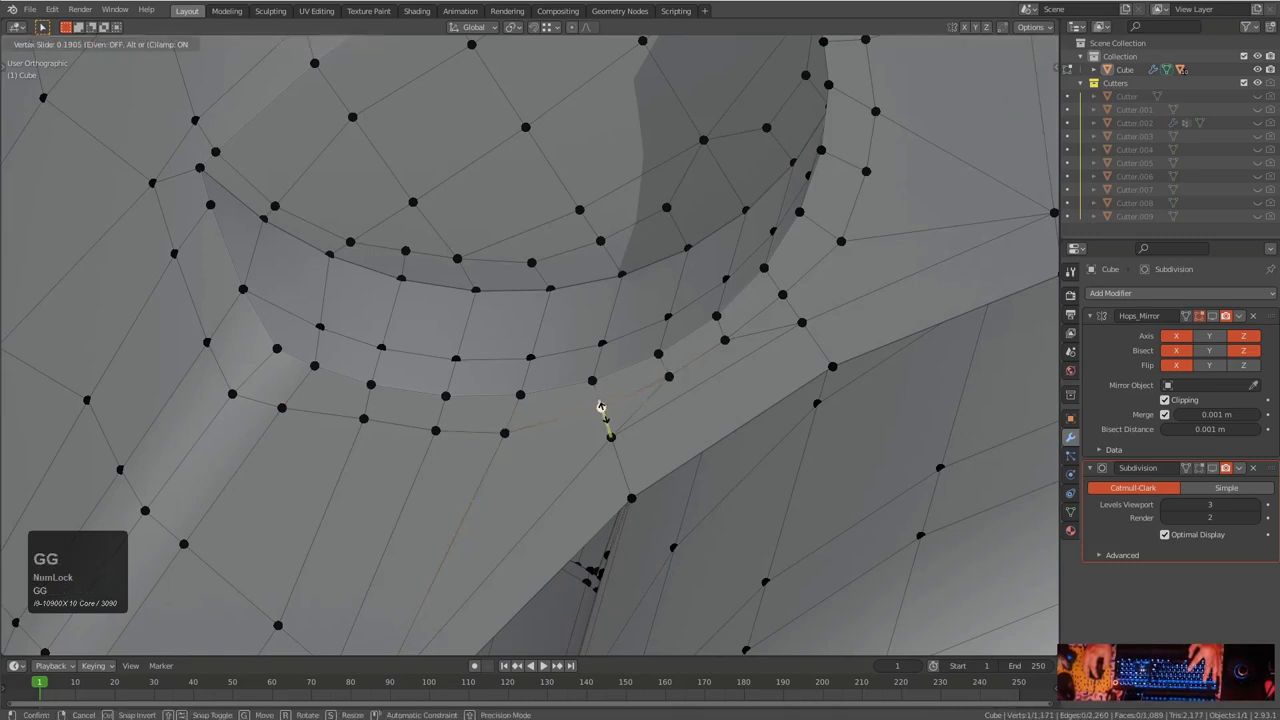
click(603, 412)
key(ctrl+r)
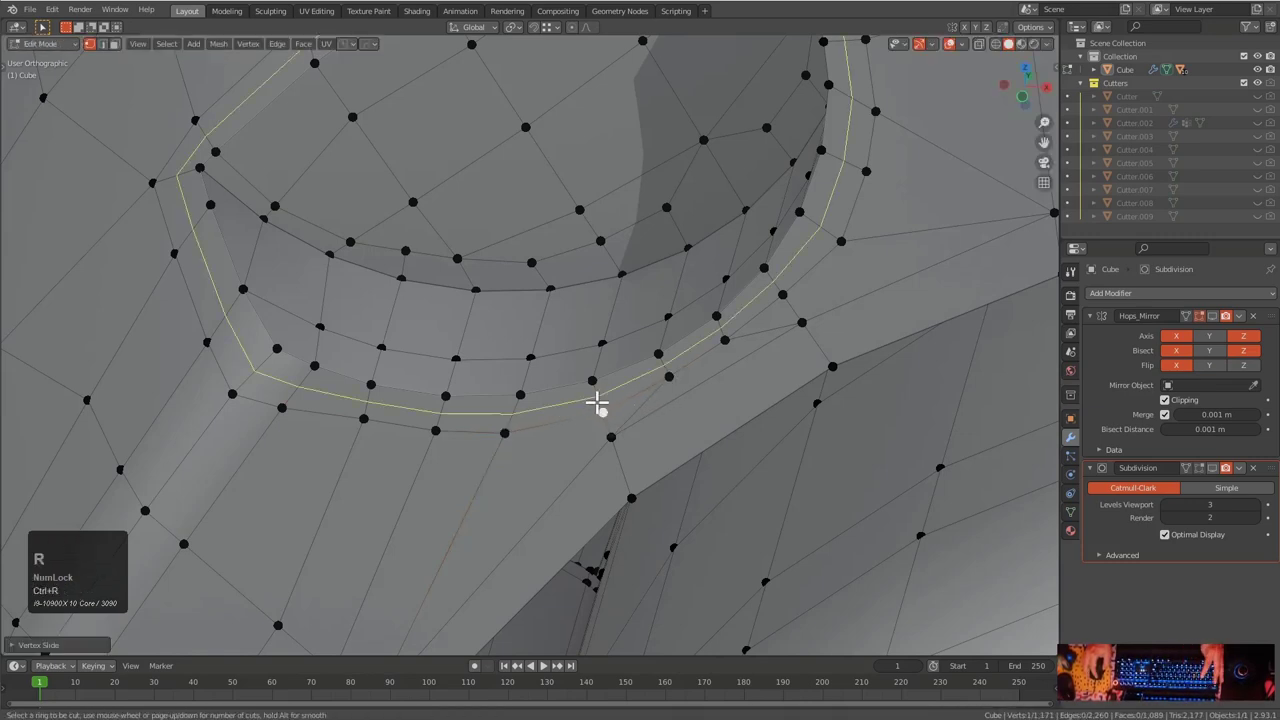
right_click(596, 402)
Slide the corner vertices of the outer support row closer to the pocket rim to even the spacing
middle_drag(337, 394, 386, 400)
scroll(434, 397, down, 2)
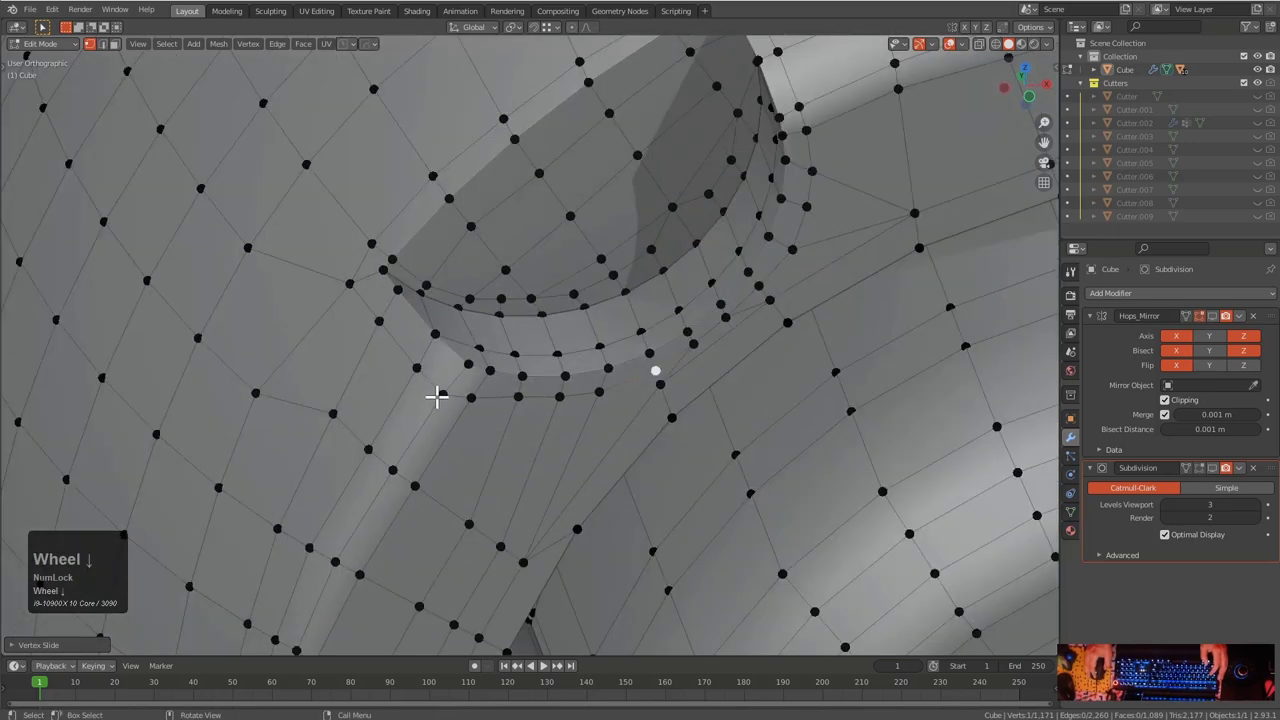
click(440, 397)
ctrl+click(355, 287)
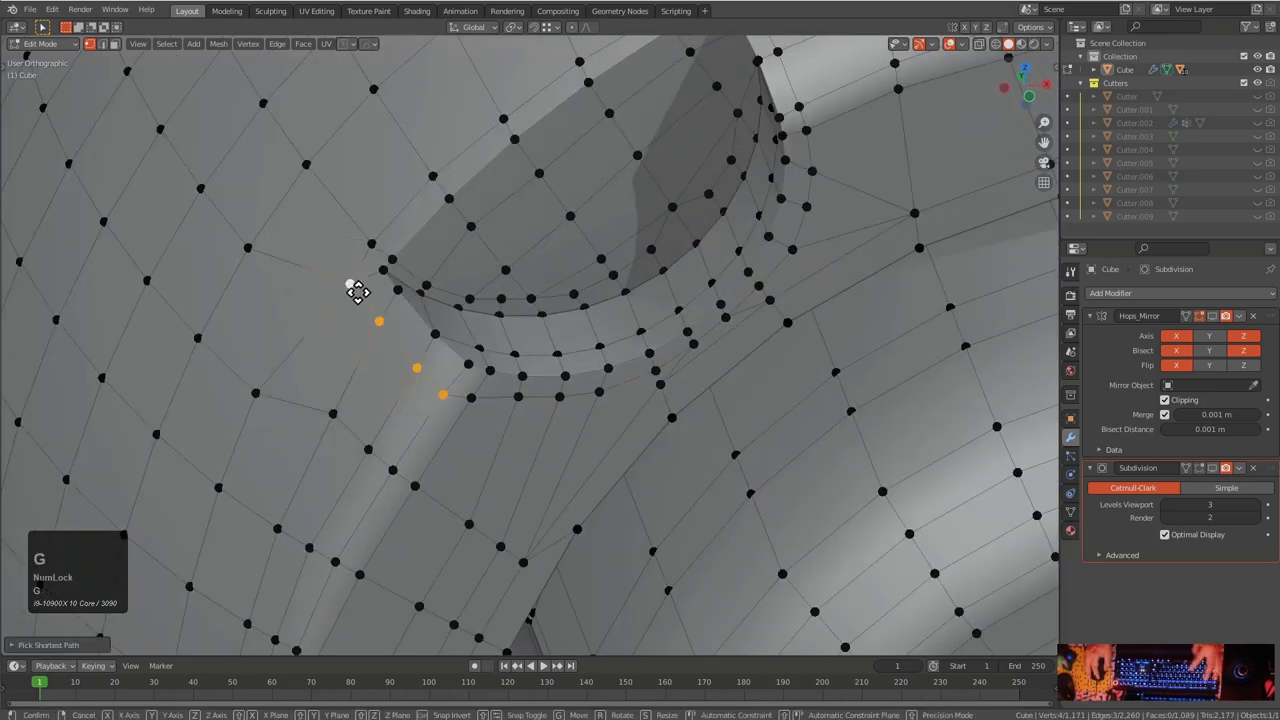
key(g)
key(g)
click(365, 285)
click(476, 393)
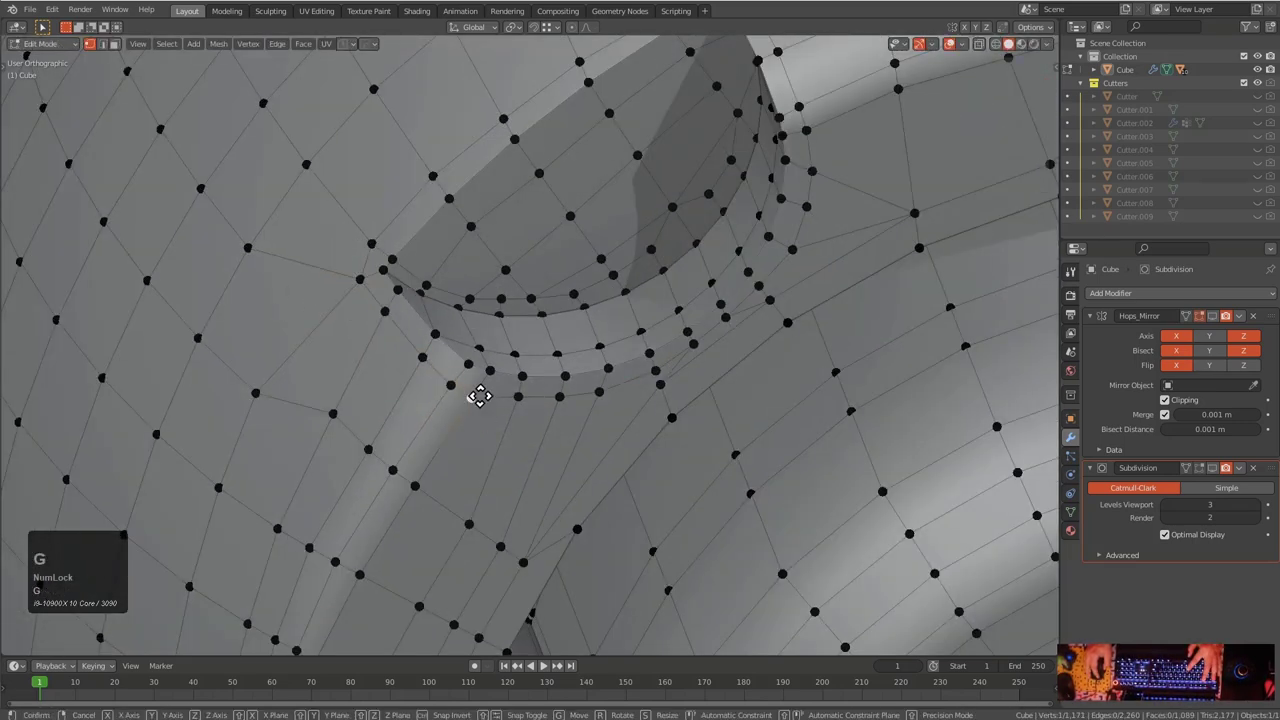
key(g)
key(g)
click(532, 372)
Slide the vertex row running from the pocket's corner edge to the recess's end closer to the rounded recess edge
key(Tab)
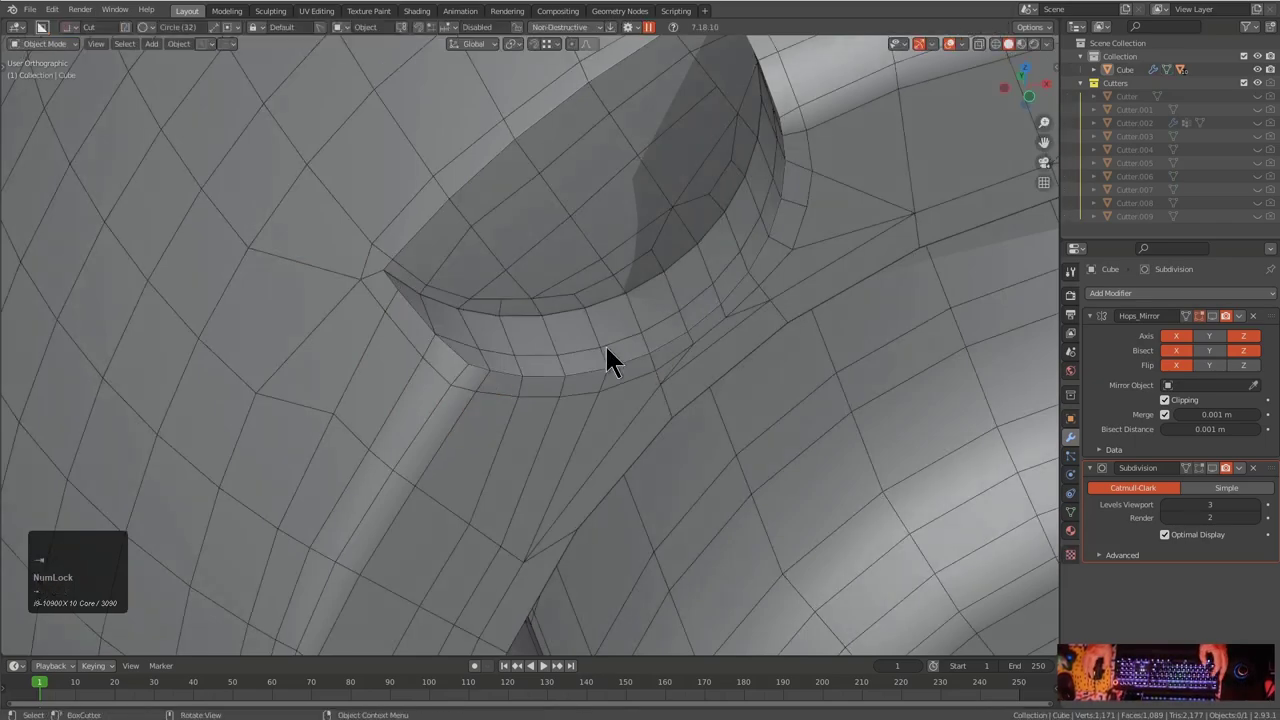
scroll(603, 363, down, 2)
middle_drag(663, 354, 591, 343)
scroll(514, 391, up, 2)
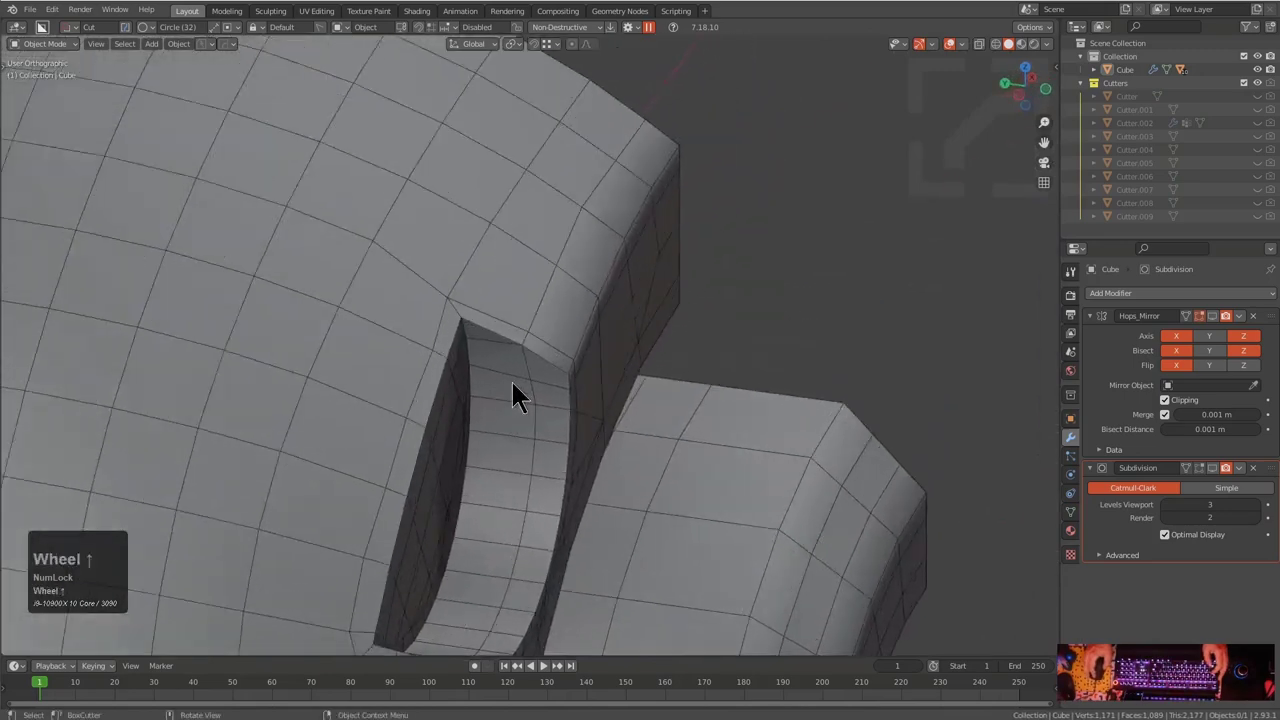
middle_drag(514, 391, 530, 312)
key(Tab)
scroll(461, 286, up, 2)
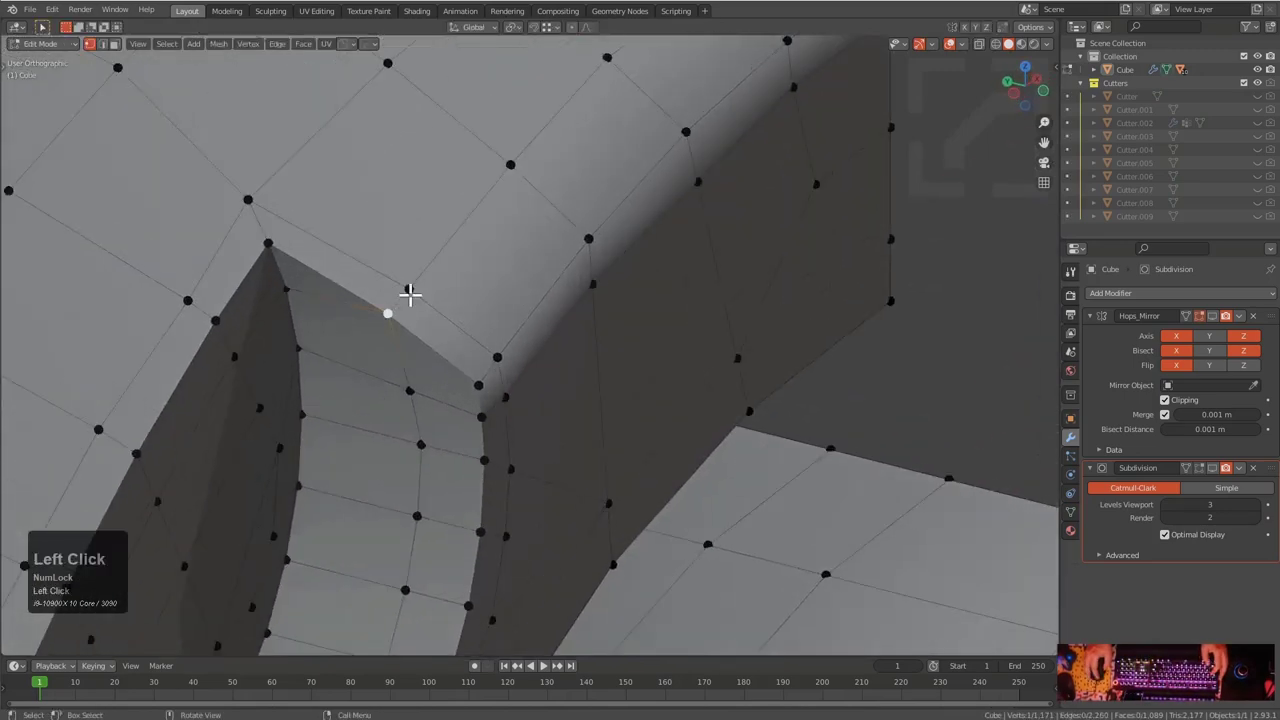
scroll(399, 301, down, 3)
scroll(606, 189, up, 1)
ctrl+click(666, 140)
scroll(620, 200, down, 1)
key(g)
key(g)
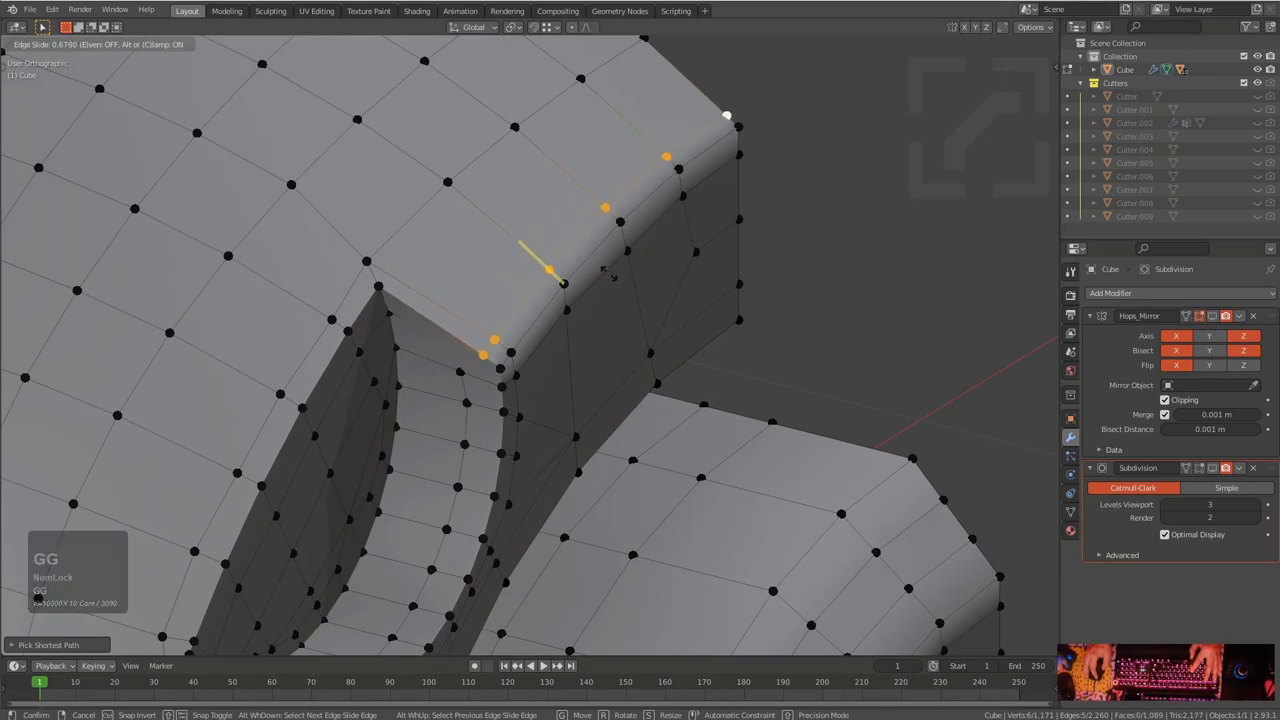
click(605, 275)
Slide the first two vertices of the pocket wall's middle row slightly toward the outer rim to even the row
scroll(646, 189, up, 2)
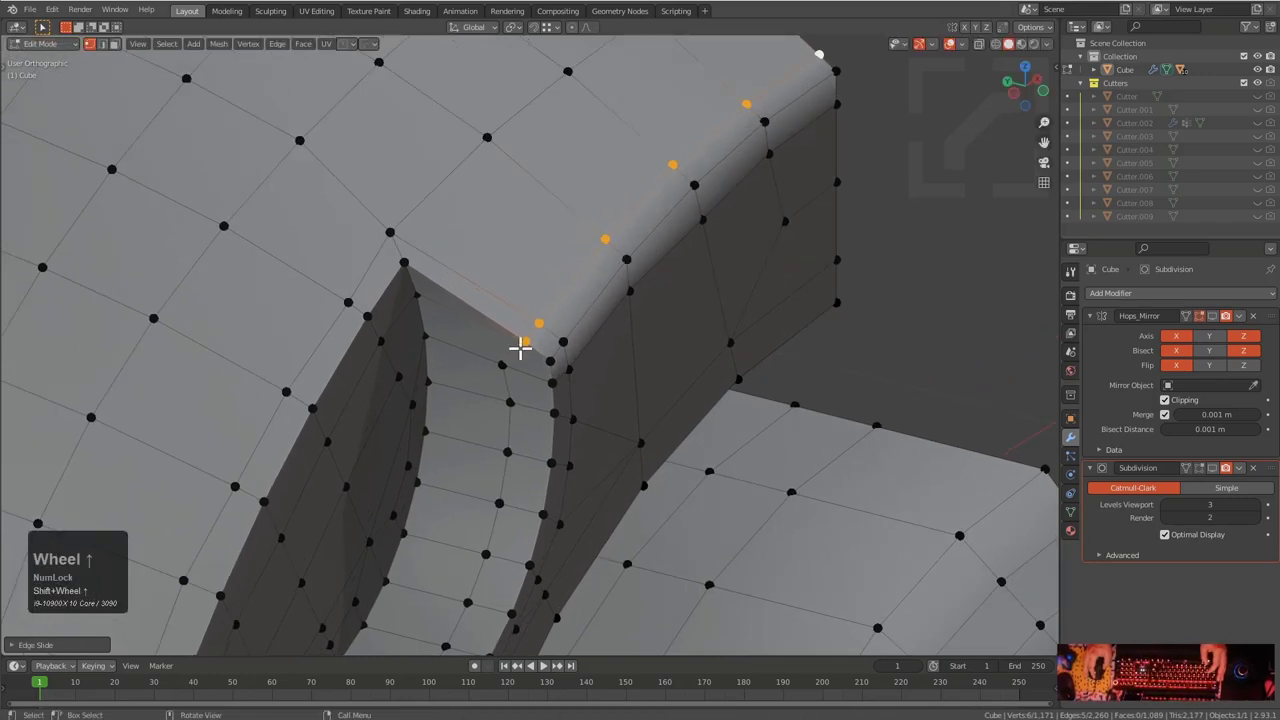
scroll(514, 355, up, 2)
click(480, 373)
key(g)
key(g)
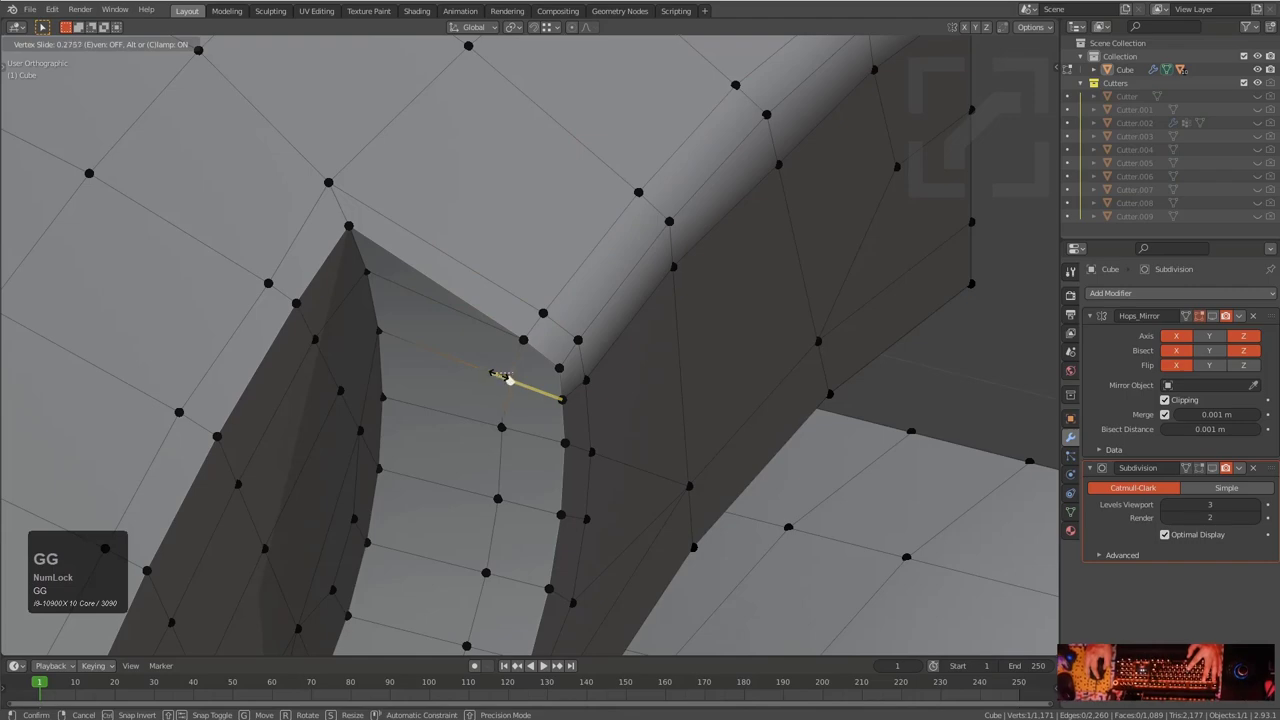
click(500, 376)
key(g)
key(g)
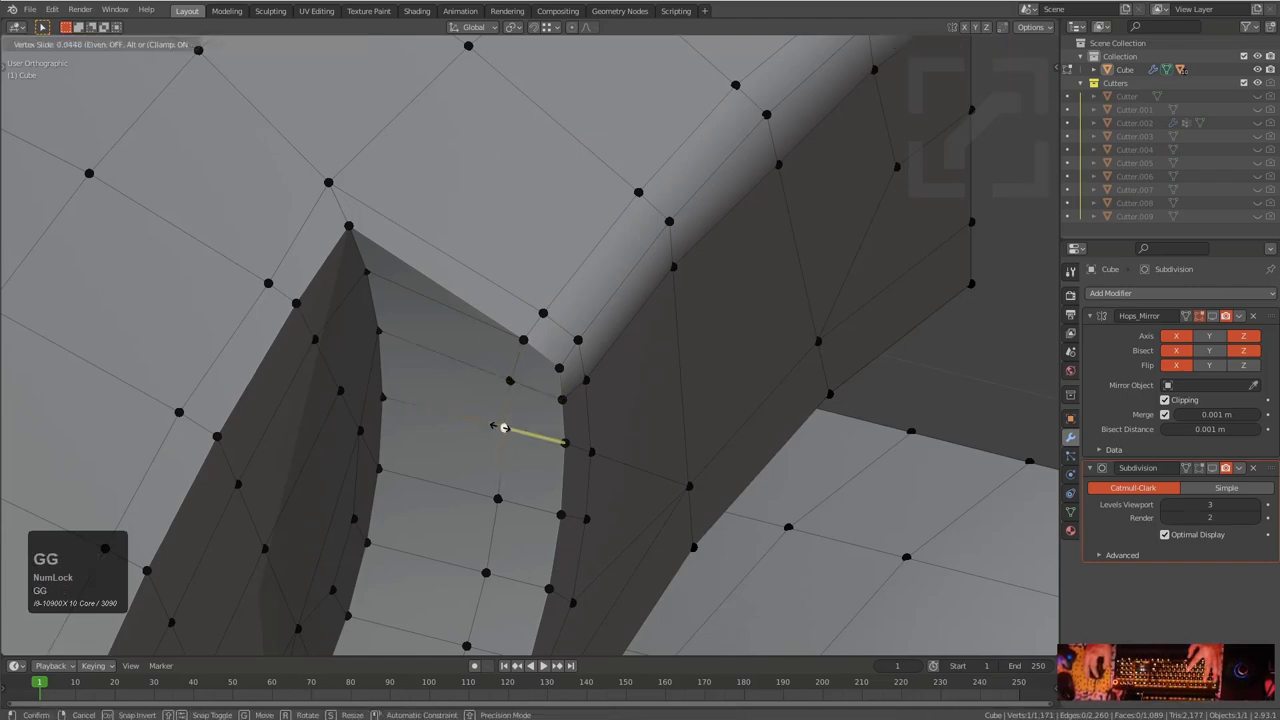
click(500, 427)
Examine the pocket and surrounding recess mesh from several angles in Object Mode
middle_drag(500, 426, 495, 423)
scroll(466, 380, down, 2)
middle_drag(466, 380, 486, 471)
scroll(386, 423, up, 2)
middle_drag(386, 423, 430, 338)
key(Tab)
scroll(602, 355, down, 2)
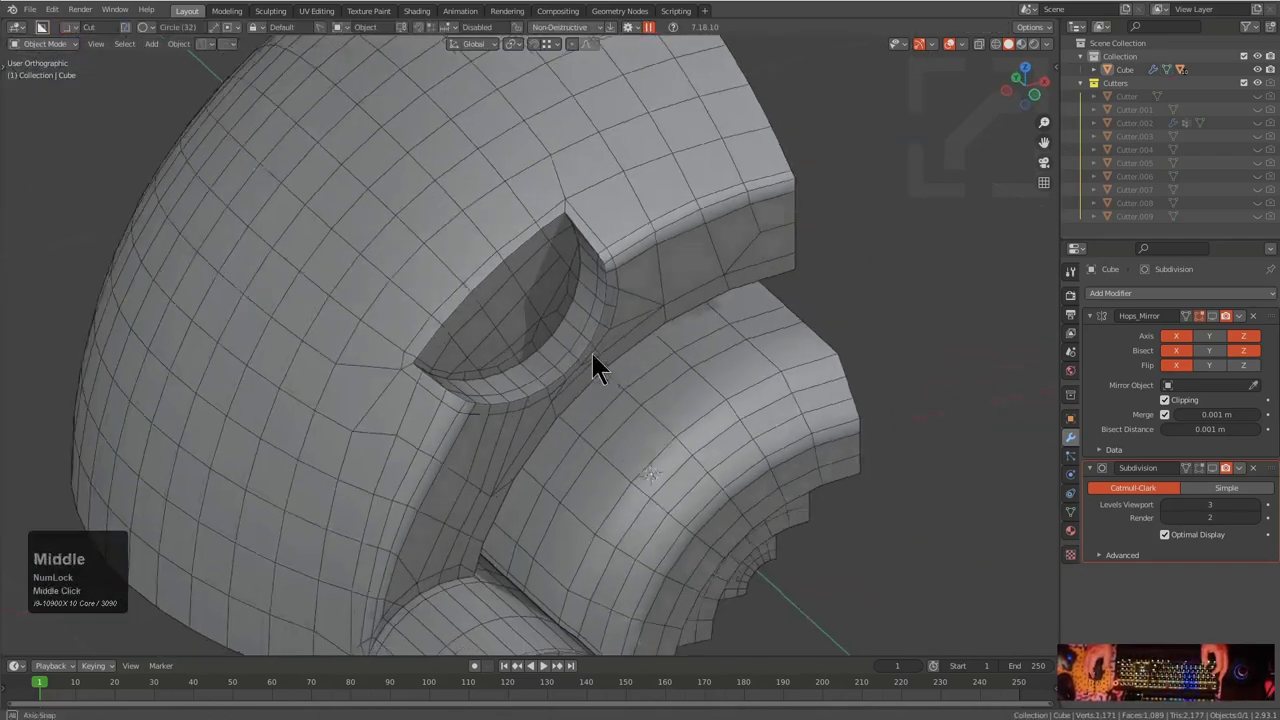
middle_drag(602, 355, 591, 325)
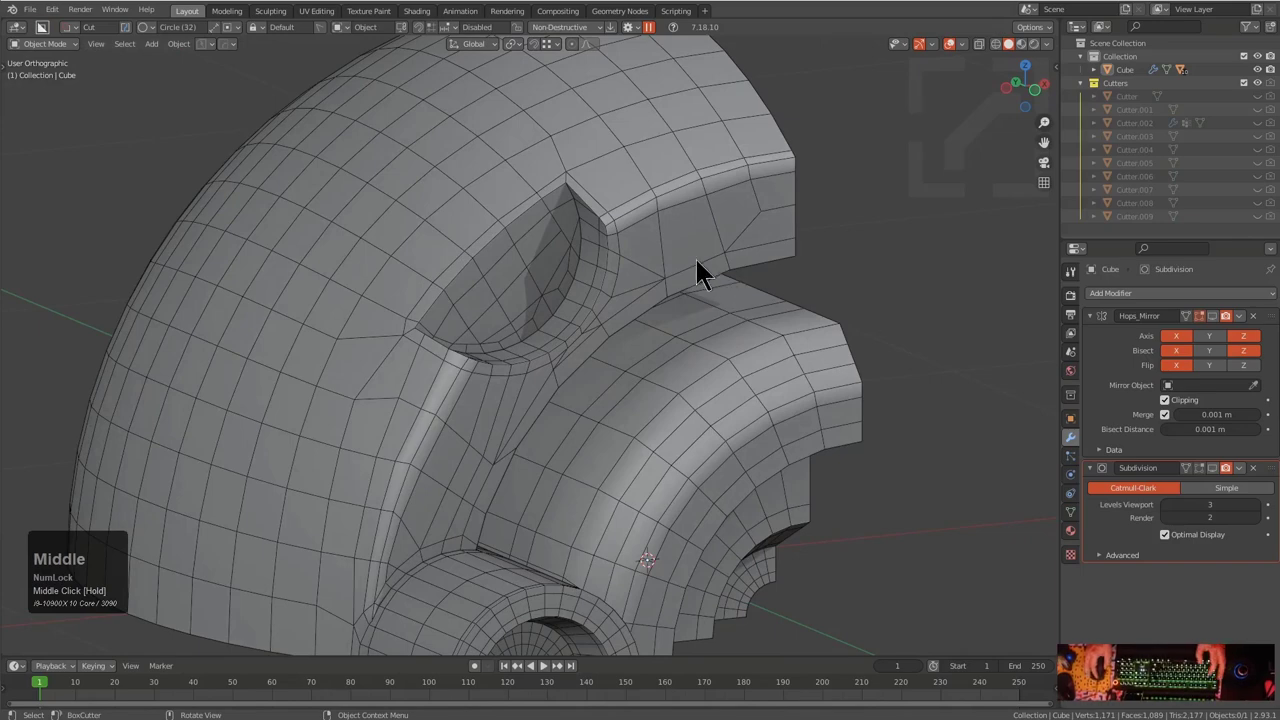
Slide three vertices of the support row below the rounded recess edge closer to that edge to even its spacing
key(Tab)
scroll(714, 237, up, 3)
scroll(643, 306, down, 1)
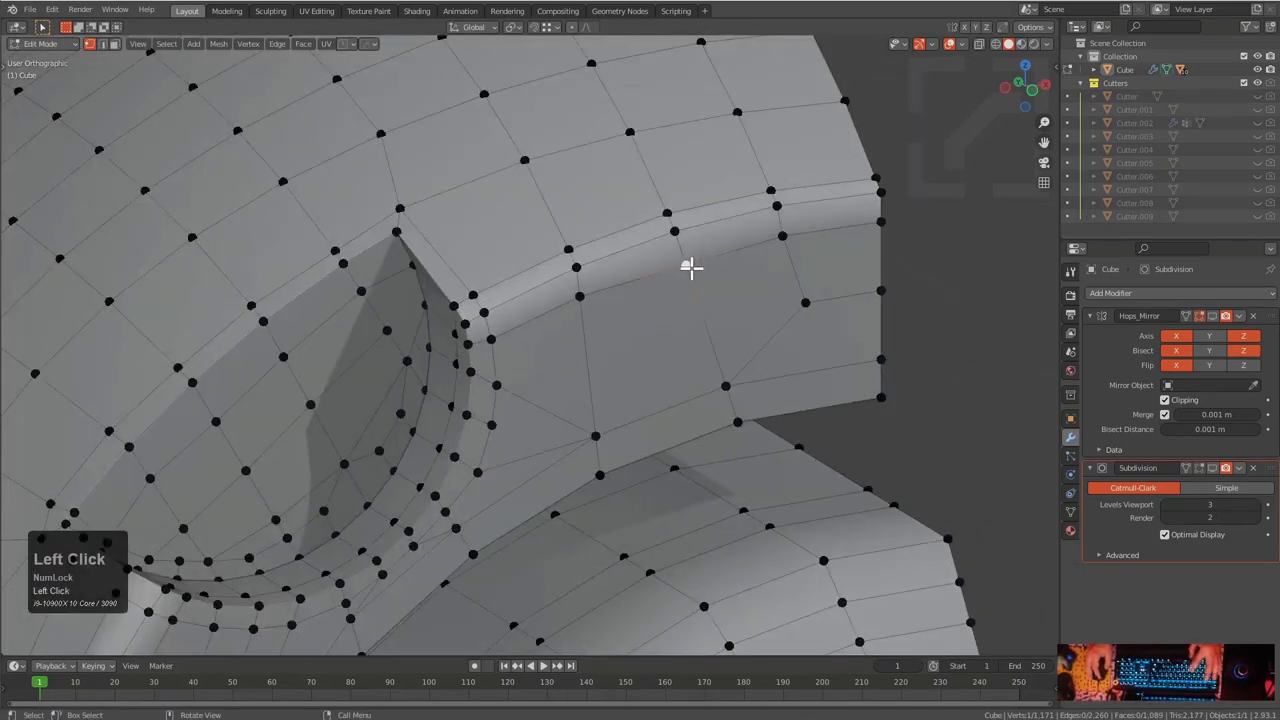
key(g)
key(g)
click(688, 258)
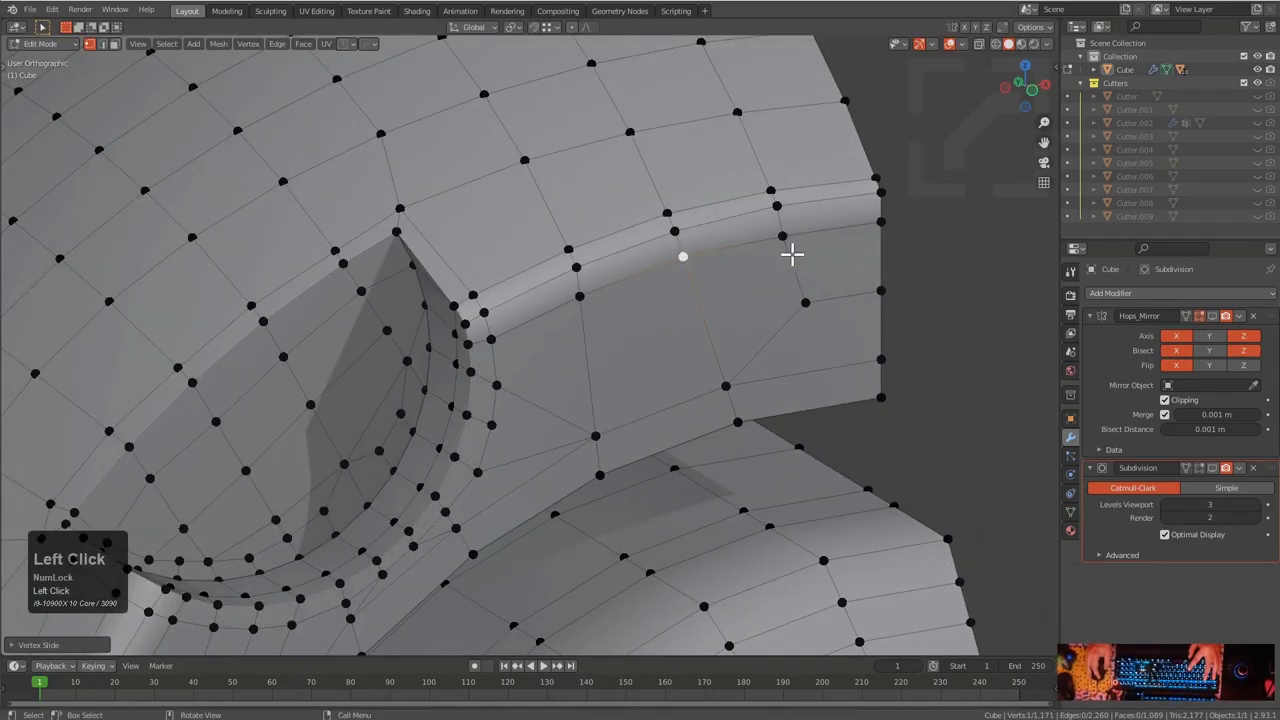
shift+click(785, 245)
key(g)
key(g)
click(782, 240)
click(577, 303)
key(g)
key(g)
click(577, 300)
key(alt+a)
Show the Hops_Mirror modifier in the viewport and inspect the mirrored object
key(Tab)
scroll(730, 297, down, 3)
middle_drag(730, 297, 725, 345)
scroll(725, 345, down, 2)
shift+middle_drag(712, 415, 723, 336)
click(1212, 317)
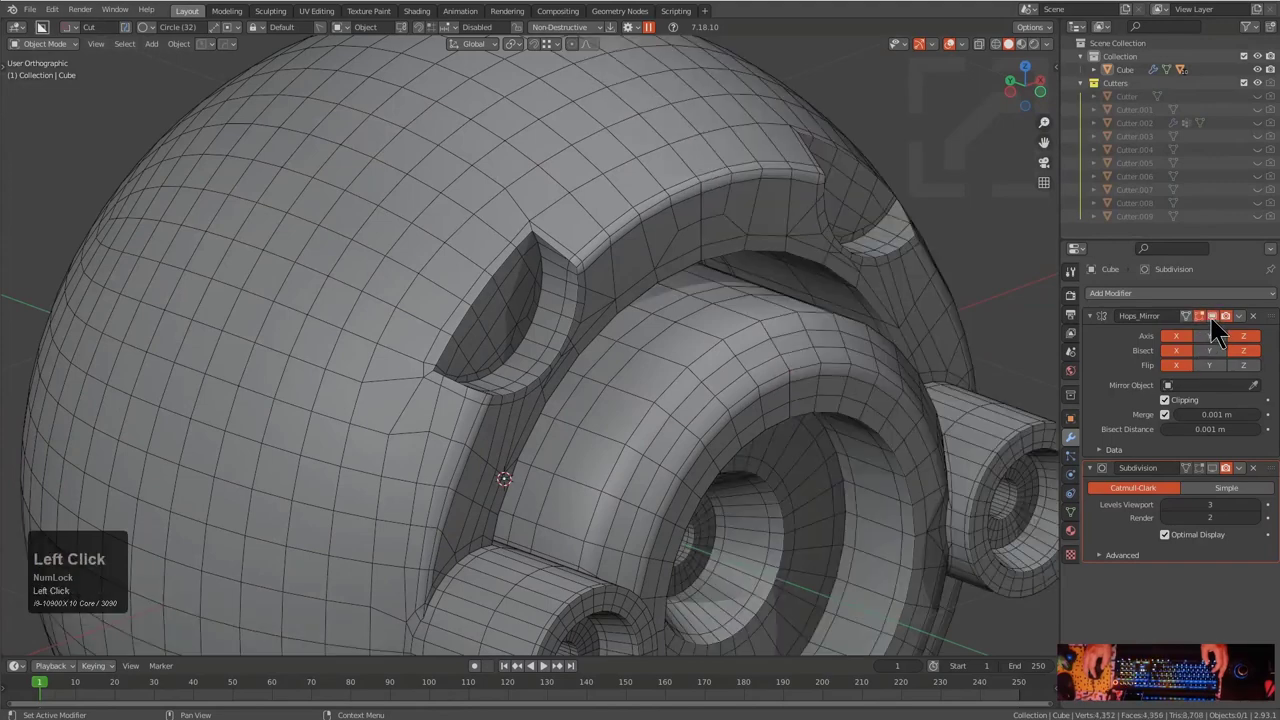
middle_drag(835, 360, 806, 370)
middle_drag(663, 351, 651, 338)
Slide the edge path crossing the pocket's straight rim toward the pocket's upper corner, and adjust its outermost vertex to match
scroll(535, 280, up, 3)
scroll(676, 322, up, 3)
key(Tab)
shift+middle_drag(535, 280, 669, 287)
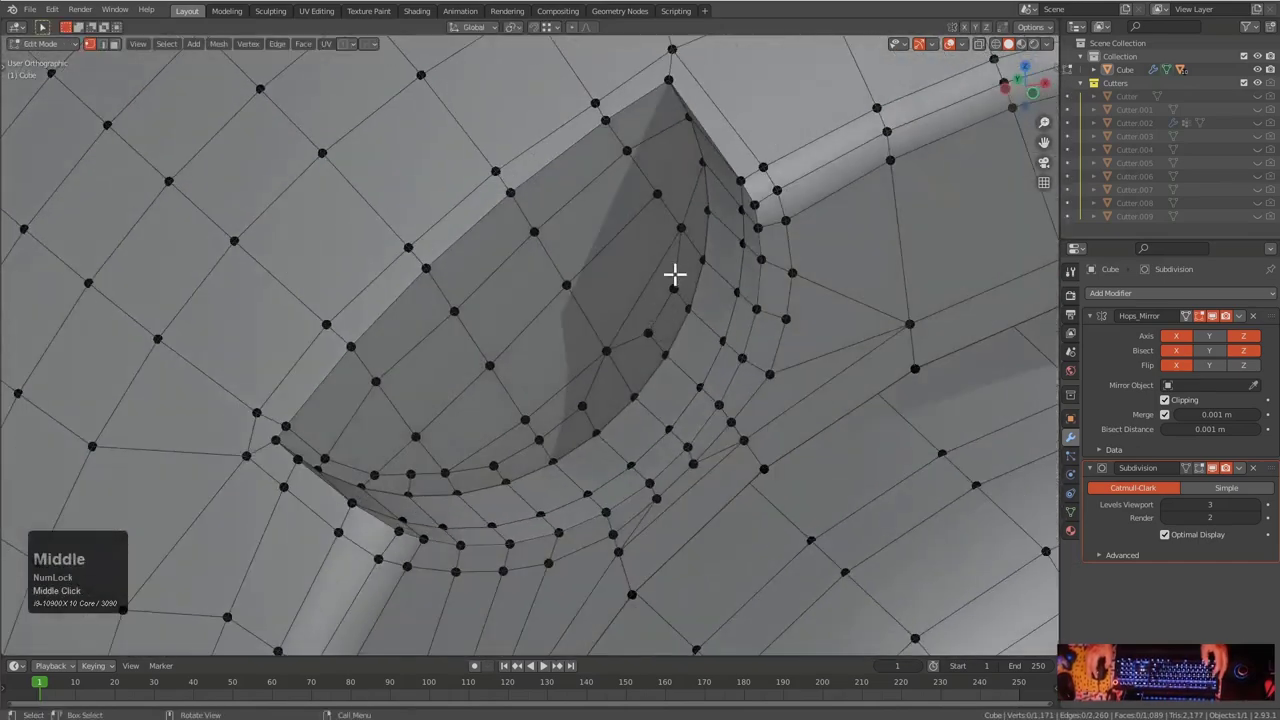
mouse_move(681, 237)
middle_down()
mouse_move(683, 206)
mouse_move(691, 274)
mouse_move(686, 246)
mouse_move(660, 236)
middle_up()
click(601, 152)
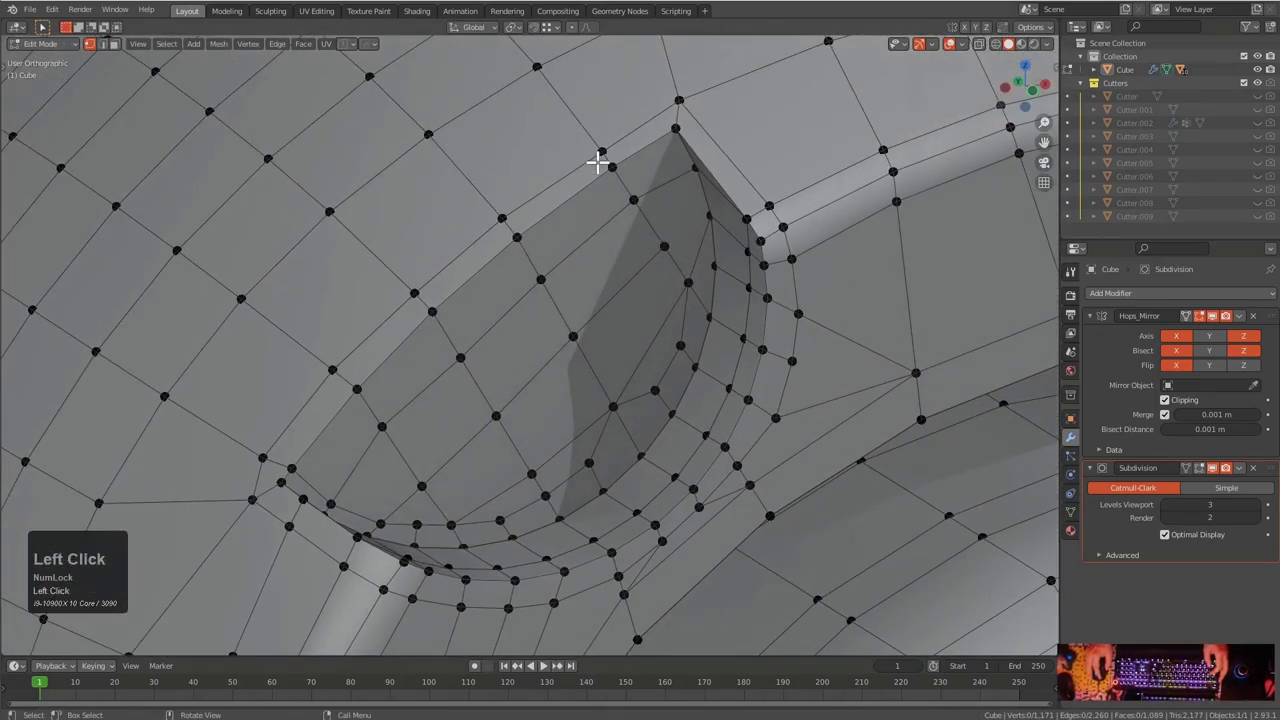
ctrl+click(637, 203)
key(g)
key(g)
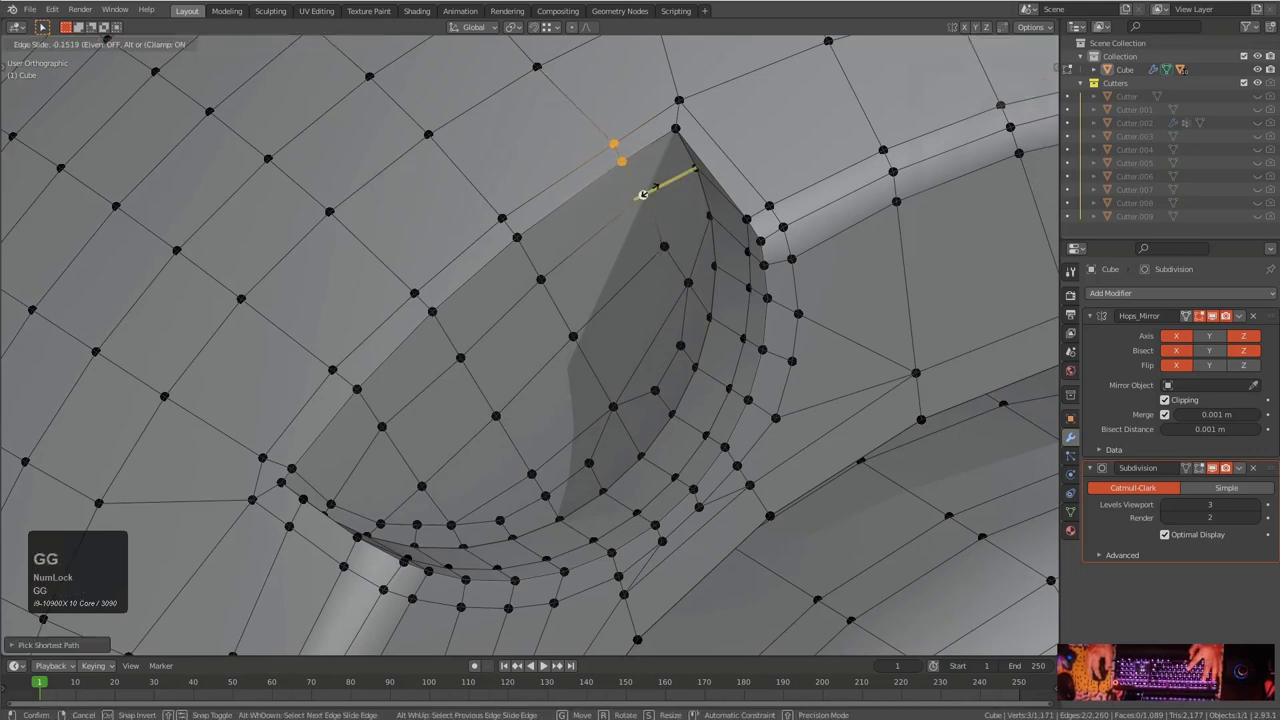
click(668, 172)
click(645, 120)
key(g)
key(g)
click(635, 127)
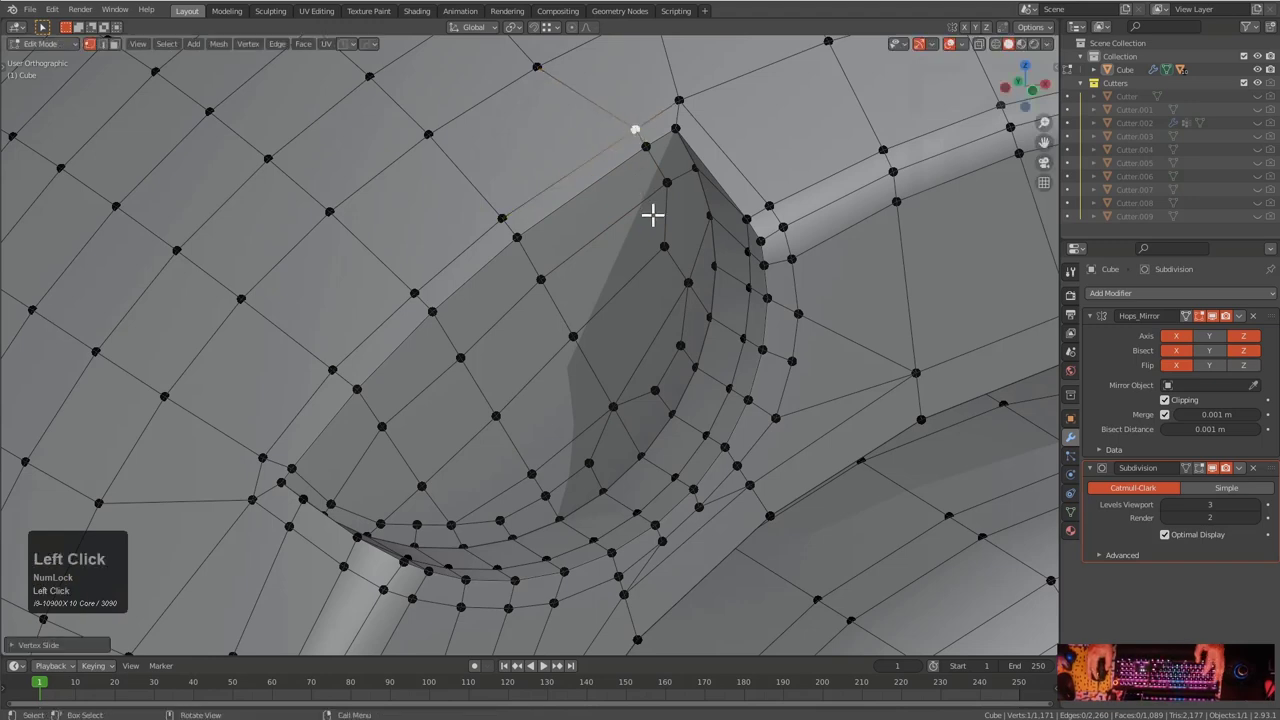
Connect the next inner-face vertex to its neighbour on the curved pocket edge, and slide it toward that edge
scroll(651, 209, up, 3)
key(g)
right_click(722, 208)
shift+click(782, 170)
key(g)
key(g)
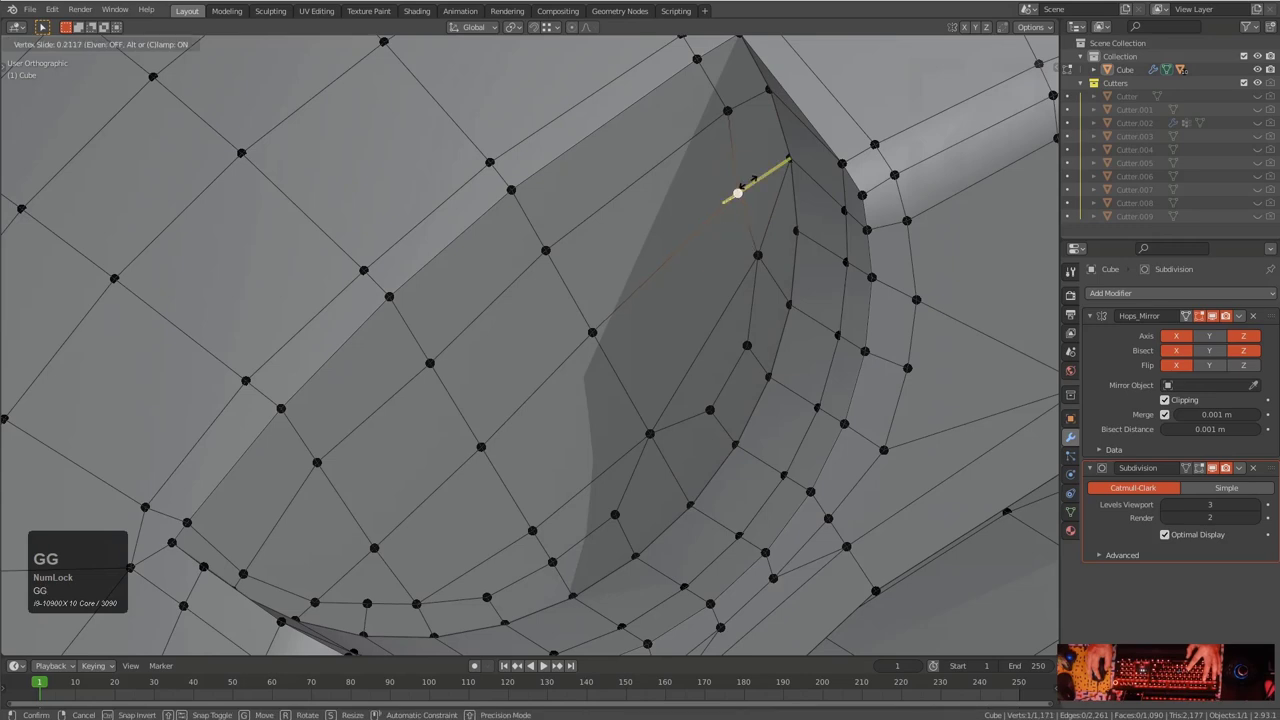
click(764, 178)
Connect the following inner-face vertex to the curved edge vertex directly beside it, and dissolve the old diagonal edge
click(757, 263)
shift+click(793, 240)
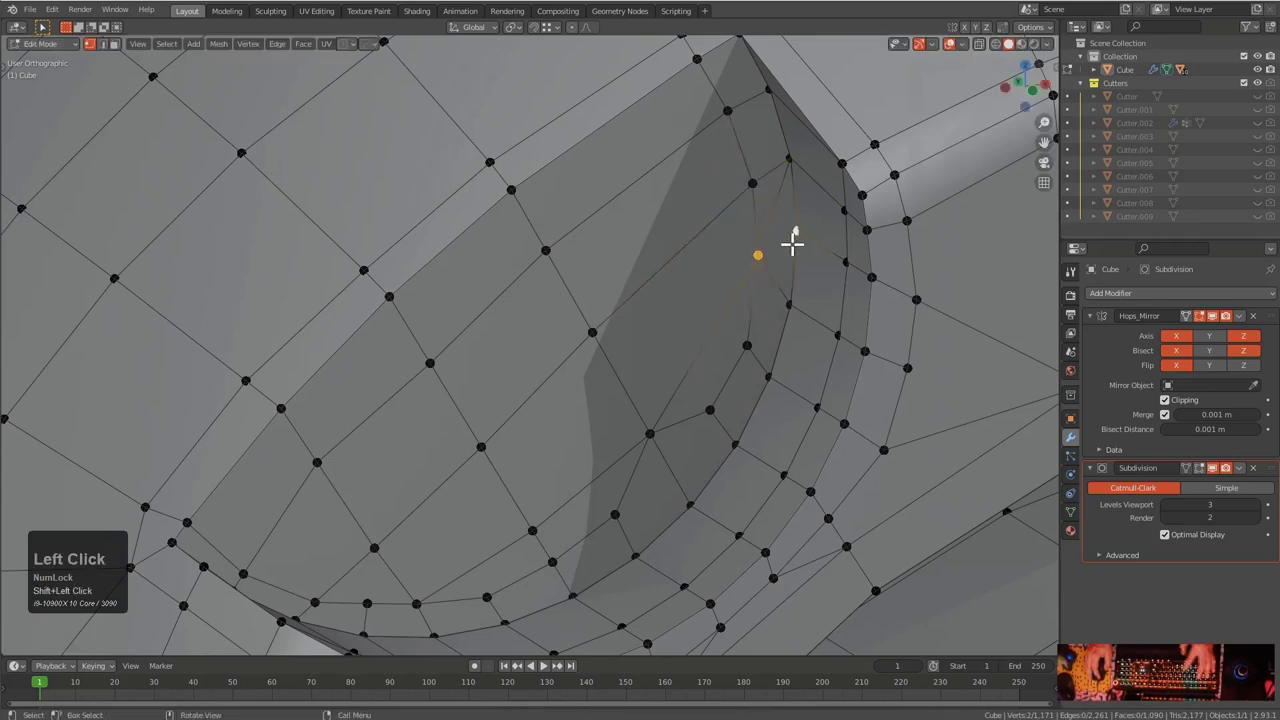
key(2)
click(774, 214)
key(ctrl+x)
key(1)
Vertex-bevel that inner-face vertex into one small face
click(769, 270)
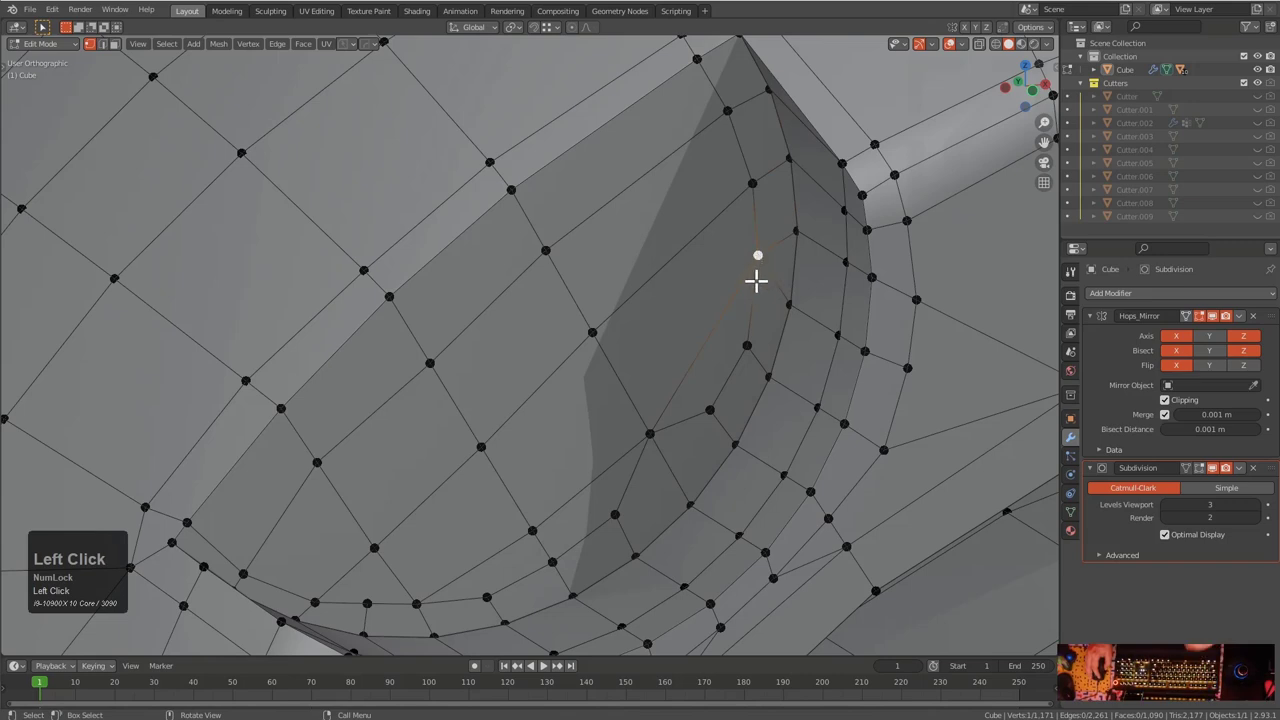
ctrl+click(809, 364)
key(ctrl+shift+b)
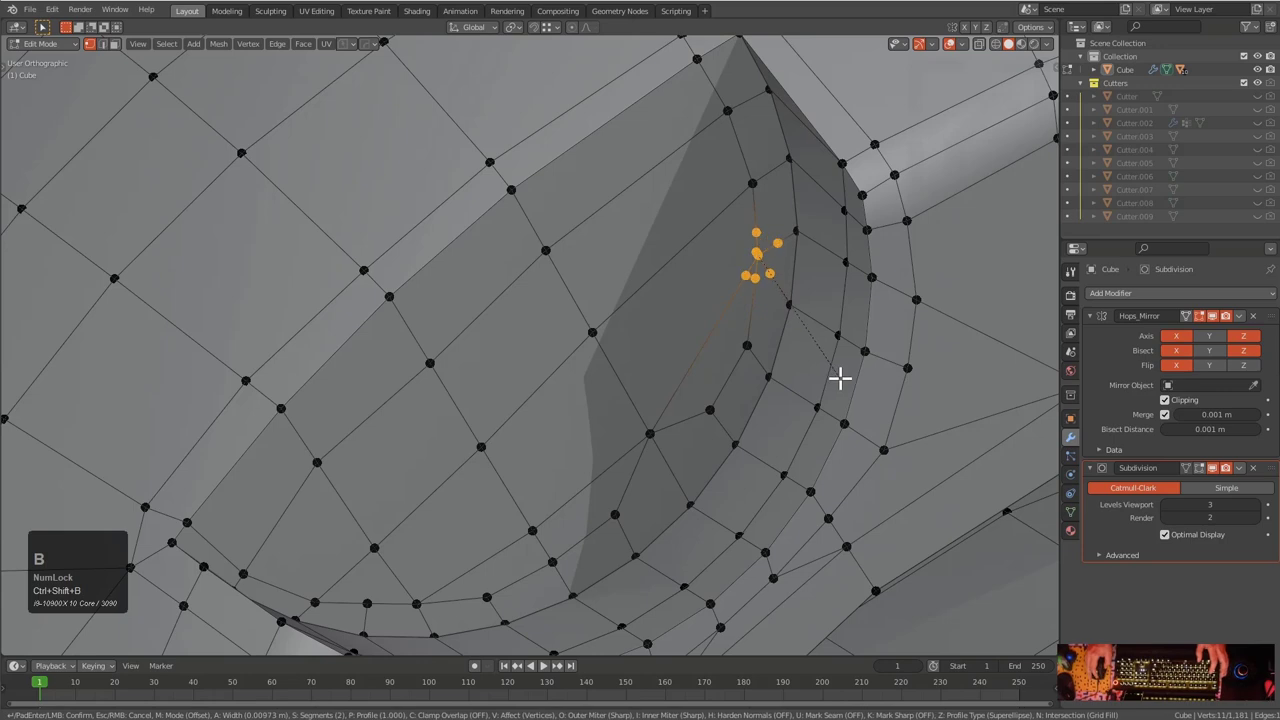
scroll(840, 374, down, 2)
click(848, 377)
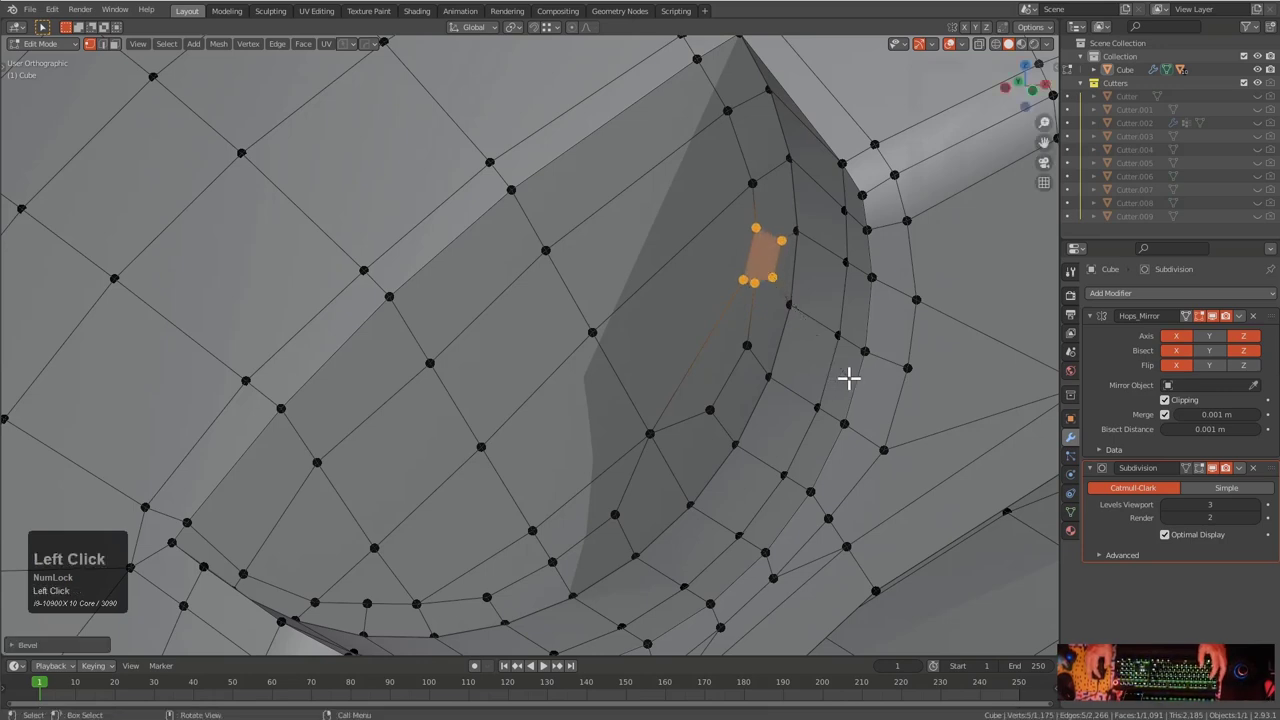
Merge the extra vertex of the small beveled face and dissolve its surplus edges, leaving two vertices in the row
shift+click(749, 279)
key(m)
click(751, 277)
key(2)
key(ctrl+x)
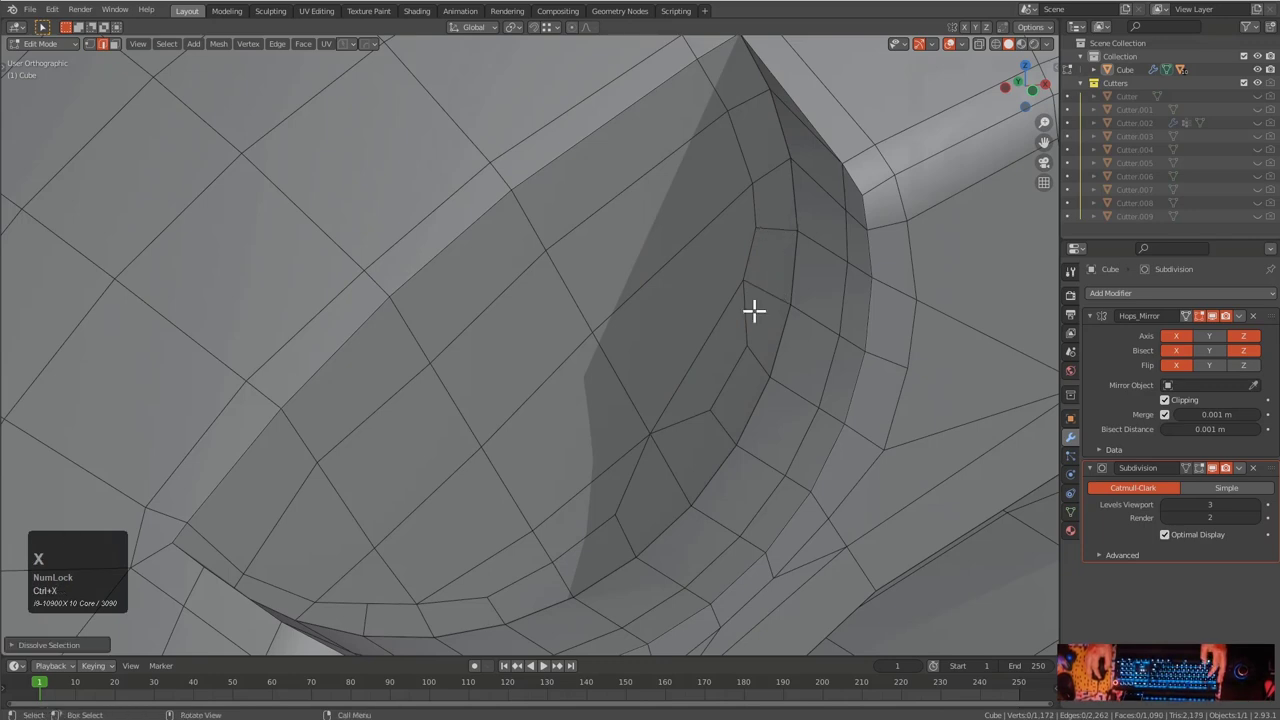
key(1)
Slide the inner row's vertices along the curved pocket edge until their spacing follows the curve evenly
click(742, 286)
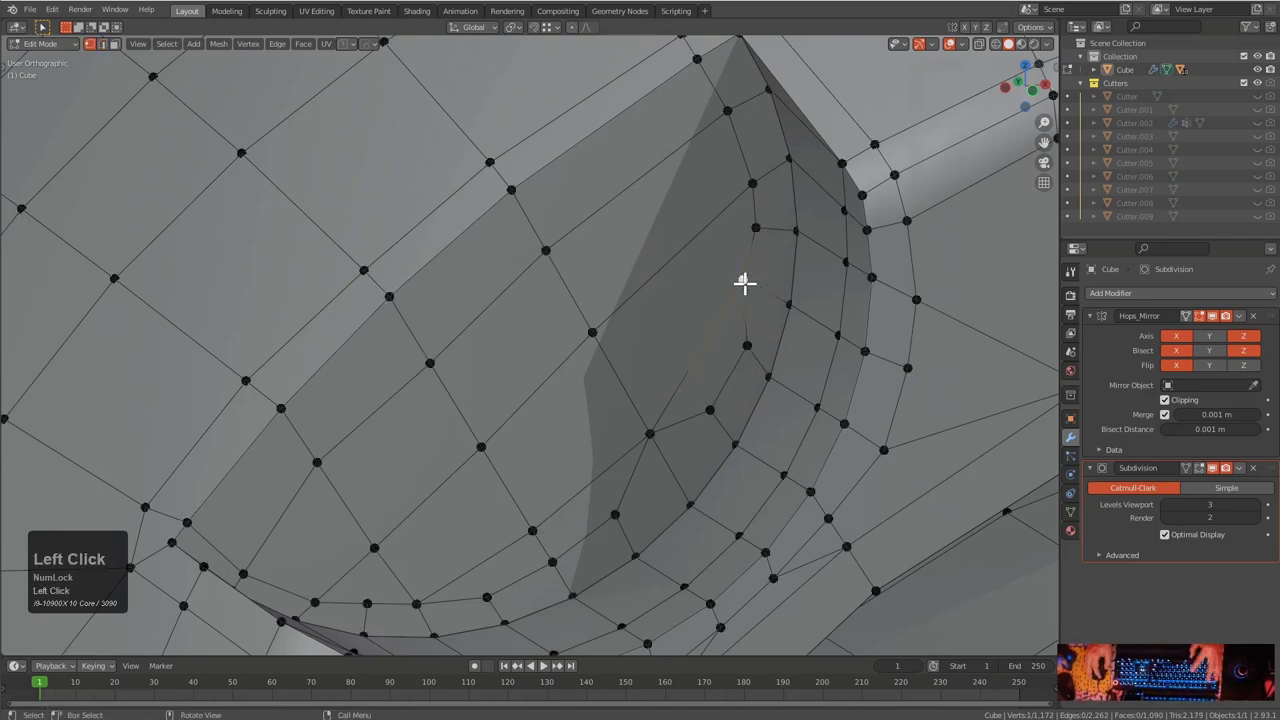
key(g)
key(g)
click(744, 309)
key(g)
key(g)
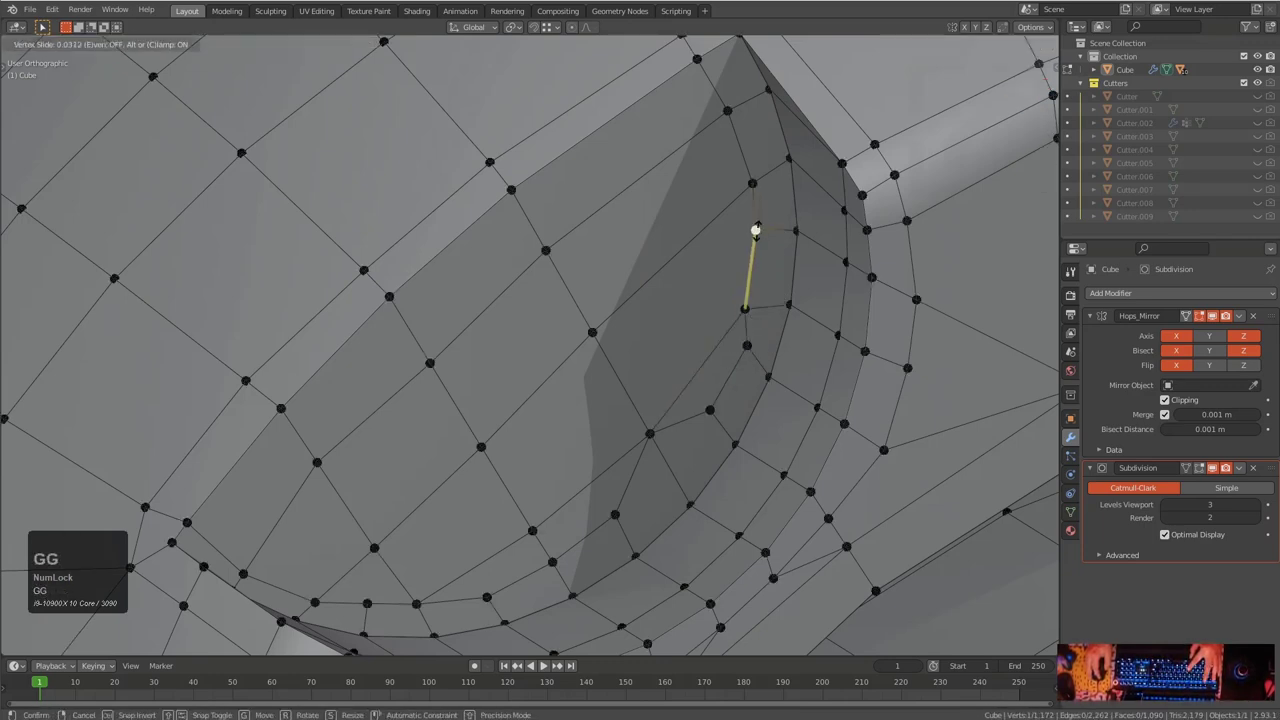
click(756, 238)
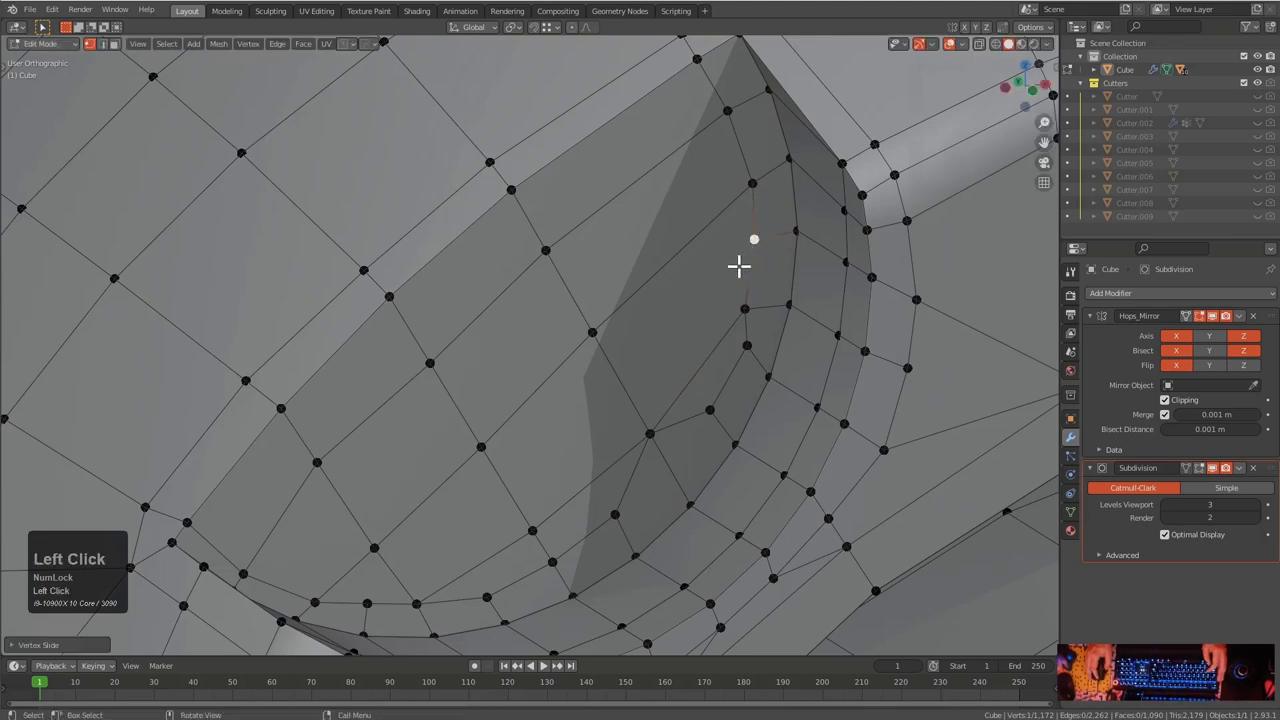
click(746, 304)
key(g)
key(g)
click(750, 302)
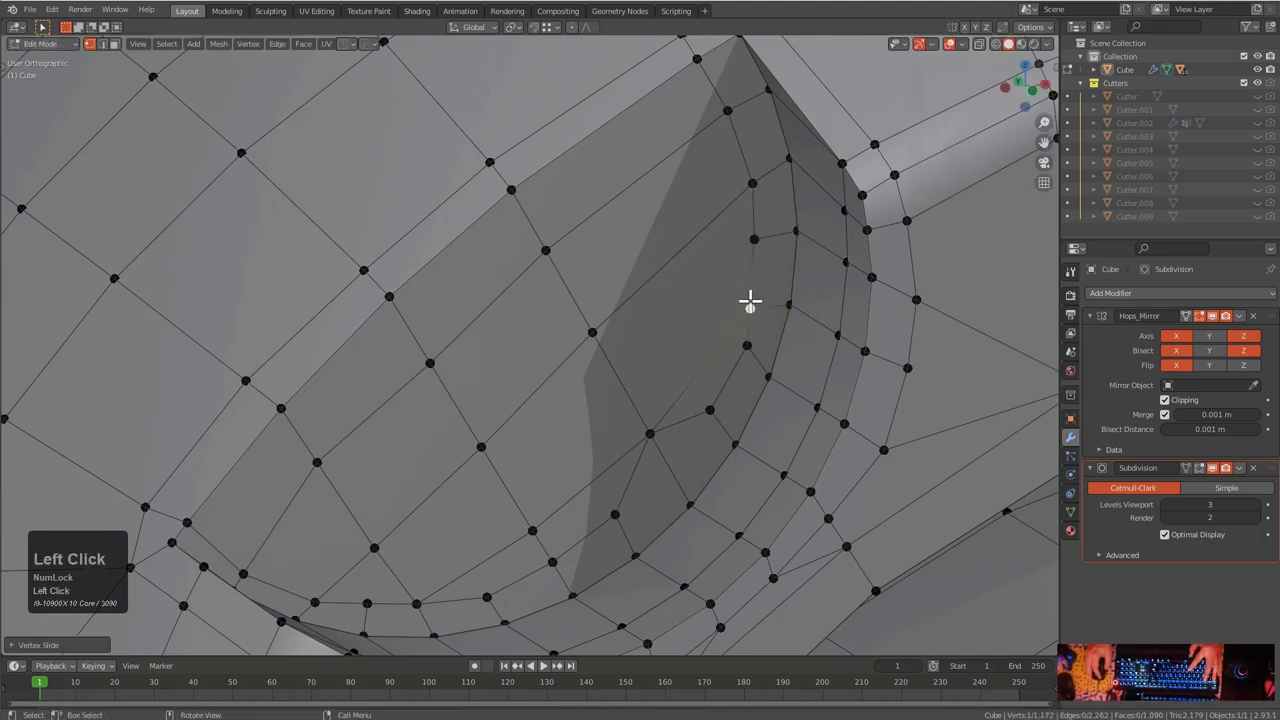
click(741, 349)
key(g)
key(g)
click(730, 368)
Connect the two inner row vertices on either side of the gap to continue the support row along the curve
click(705, 418)
shift+click(616, 512)
key(j)
Try to dissolve the vertex just inside the new support row on the pocket's inner face
click(649, 441)
key(ctrl+z)
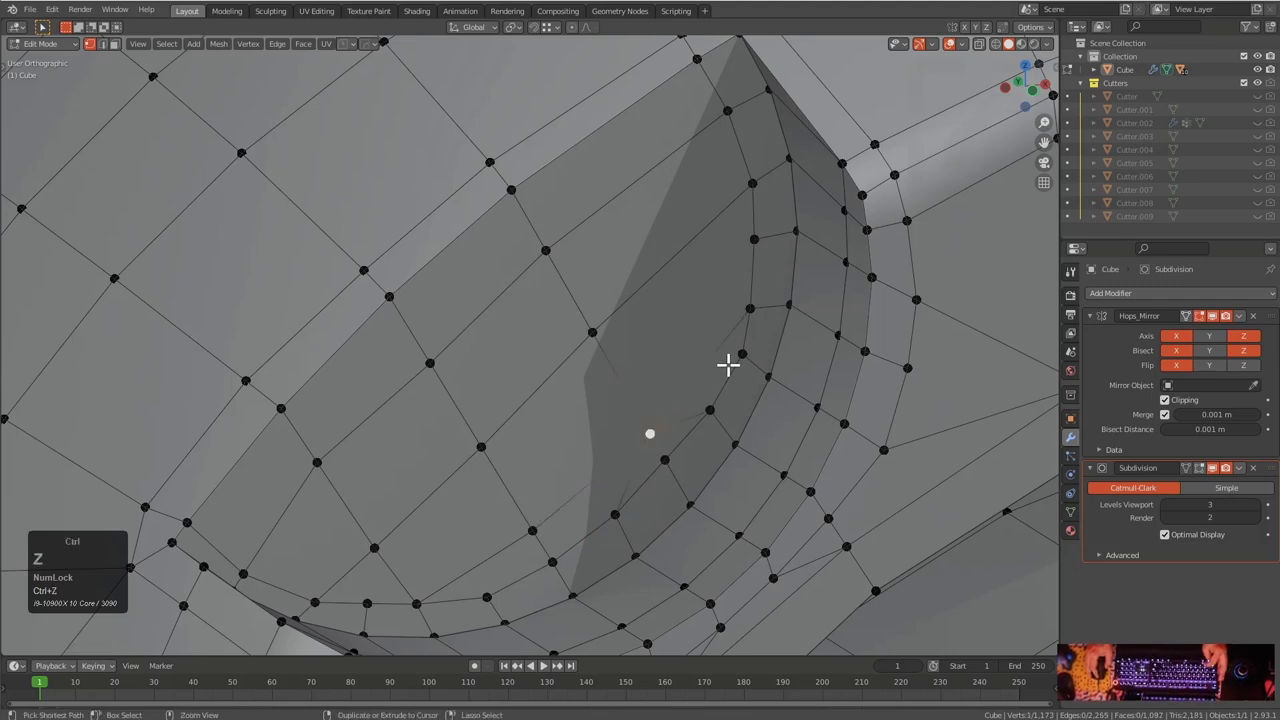
key(ctrl+x)
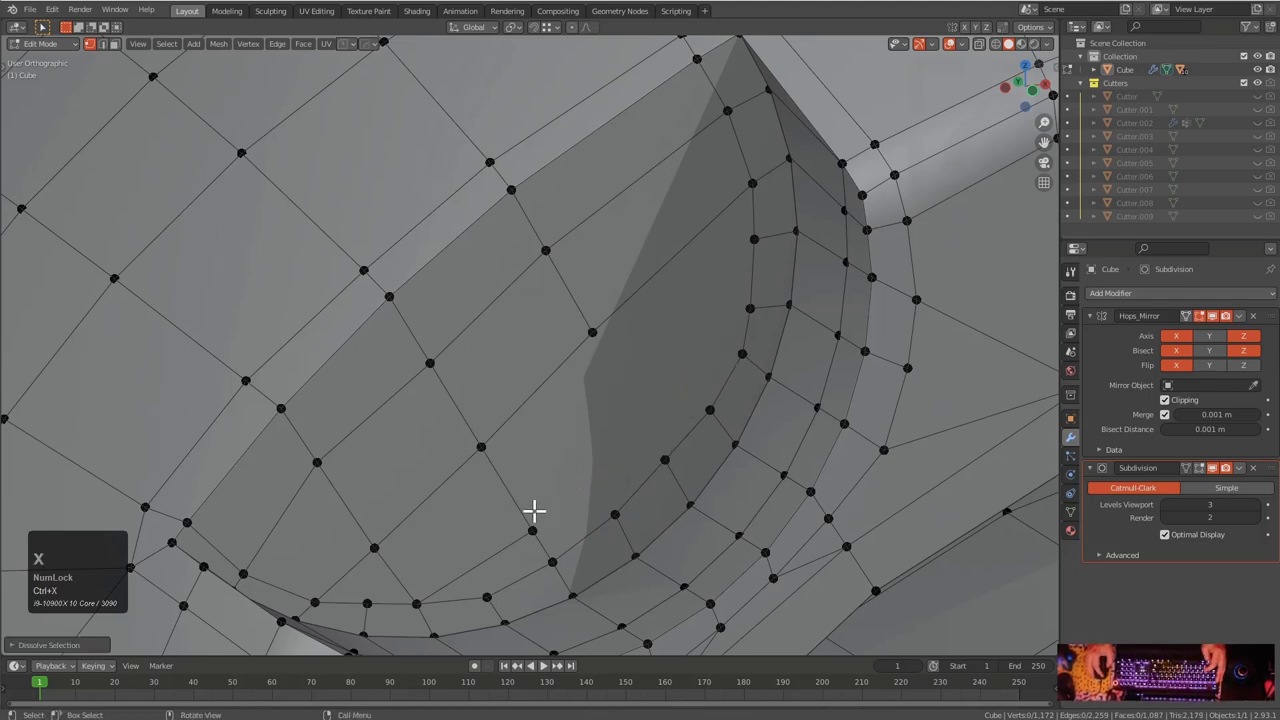
shift+click(532, 528)
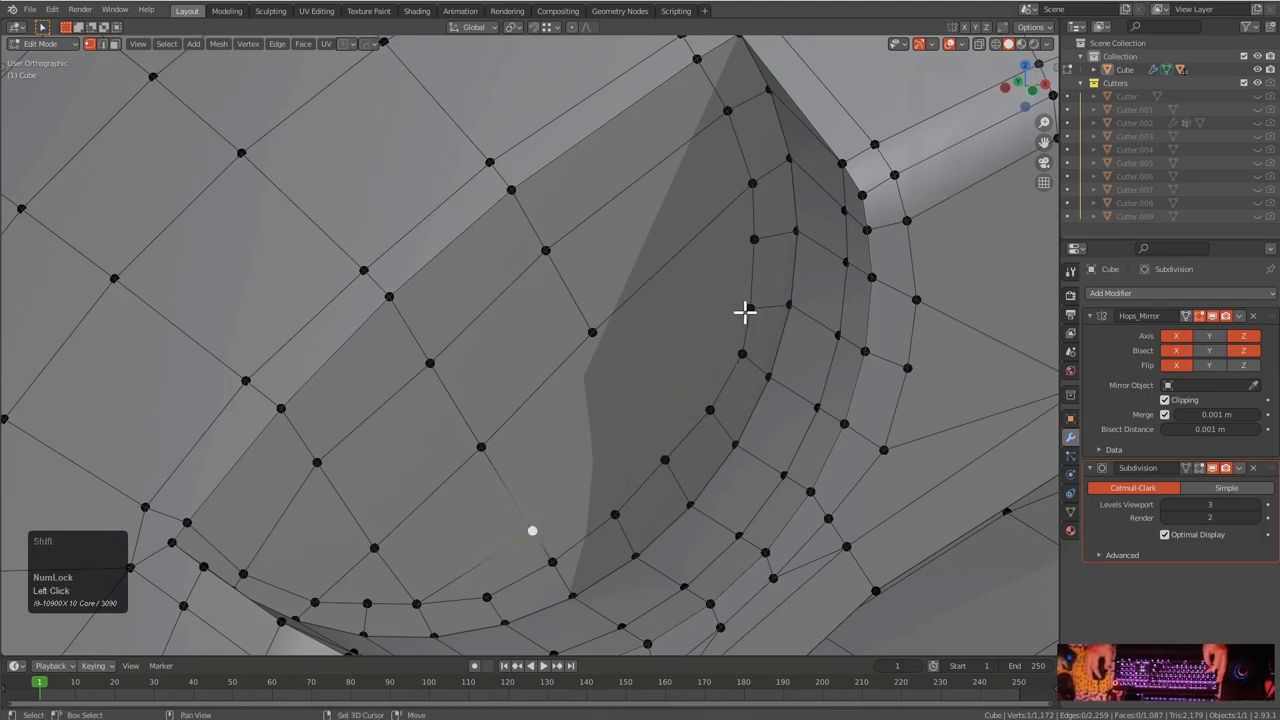
key(ctrl+z)
Connect the lower inner row vertex to the inner face's central vertex, reposition the crossing and row vertices, and dissolve the leftover edge
click(615, 511)
shift+click(586, 343)
key(g)
key(g)
click(577, 463)
key(2)
key(ctrl+x)
key(1)
click(617, 511)
key(g)
key(g)
click(612, 517)
Connect the upper inner row vertex to the inner face's central vertex, slide the crossing vertex, and dissolve the redundant edge
click(695, 410)
shift+click(612, 333)
key(j)
click(691, 390)
key(g)
key(g)
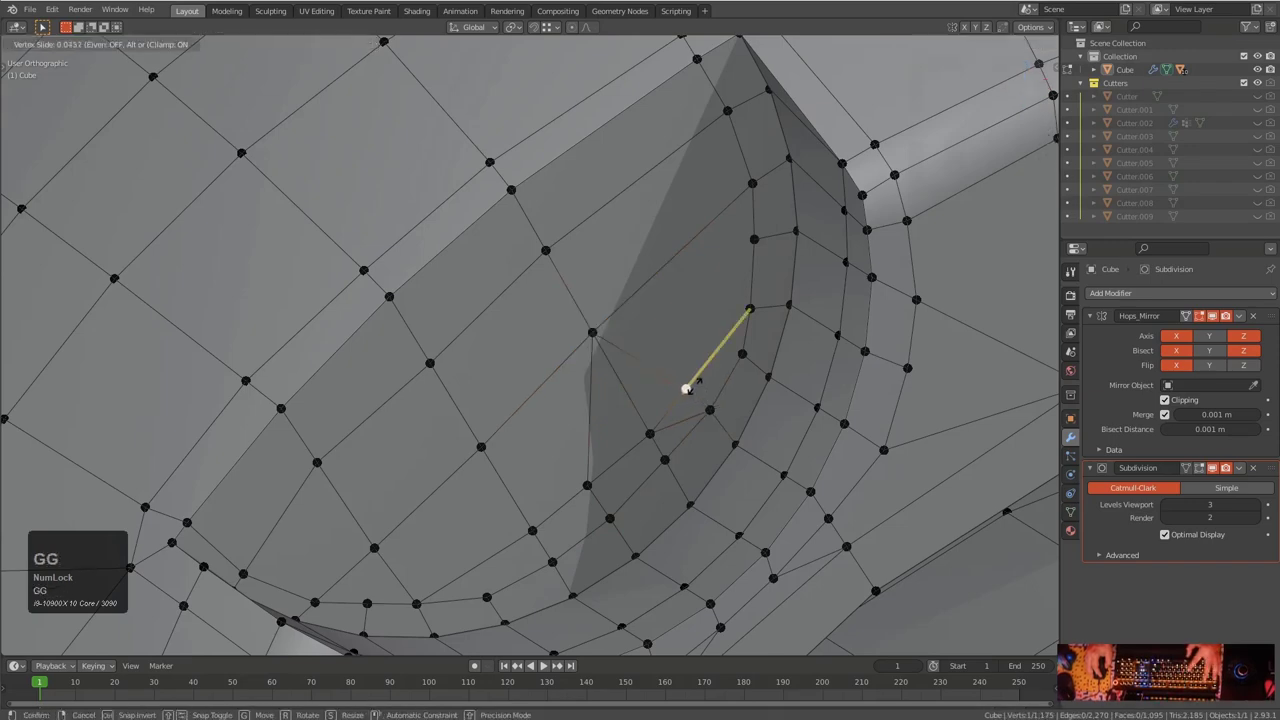
click(689, 430)
key(2)
key(ctrl+x)
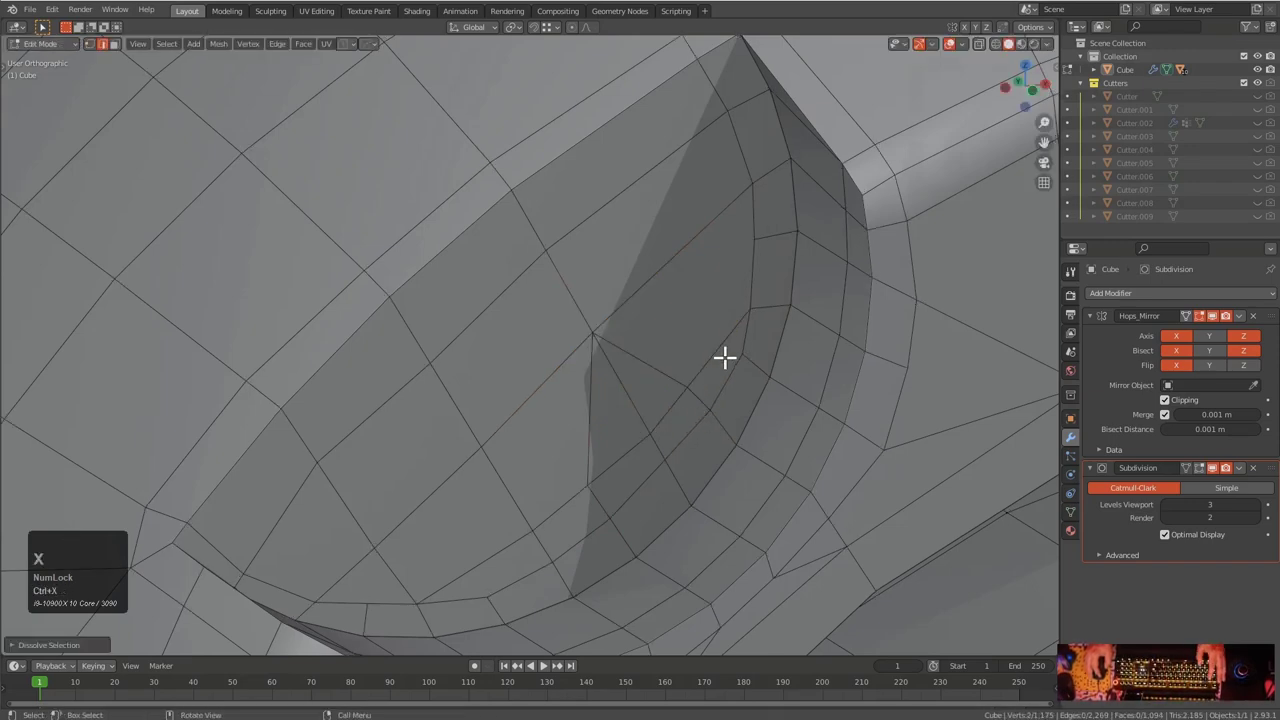
Connect the inner row vertex near the pocket's upper end to the inner face's central vertex
scroll(710, 391, down, 2)
key(Tab)
shift+middle_drag(710, 391, 719, 343)
scroll(749, 334, down, 1)
key(Tab)
scroll(714, 263, up, 3)
key(1)
click(746, 188)
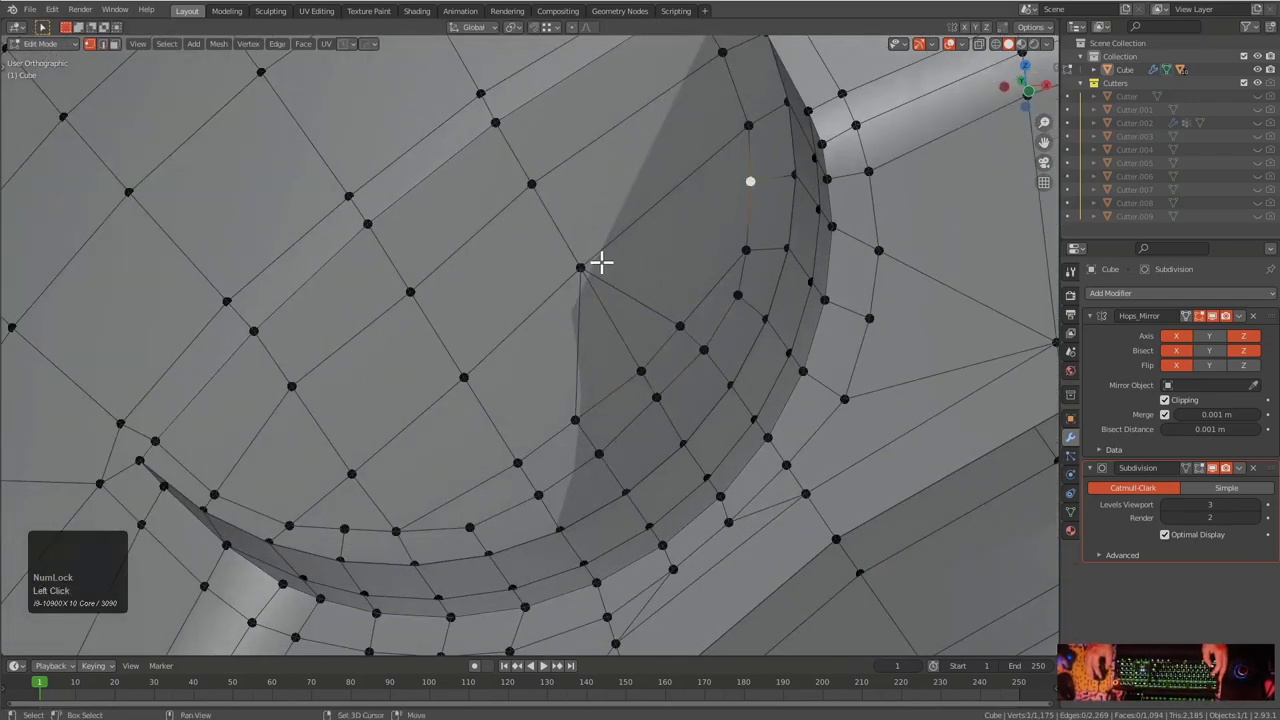
shift+click(597, 262)
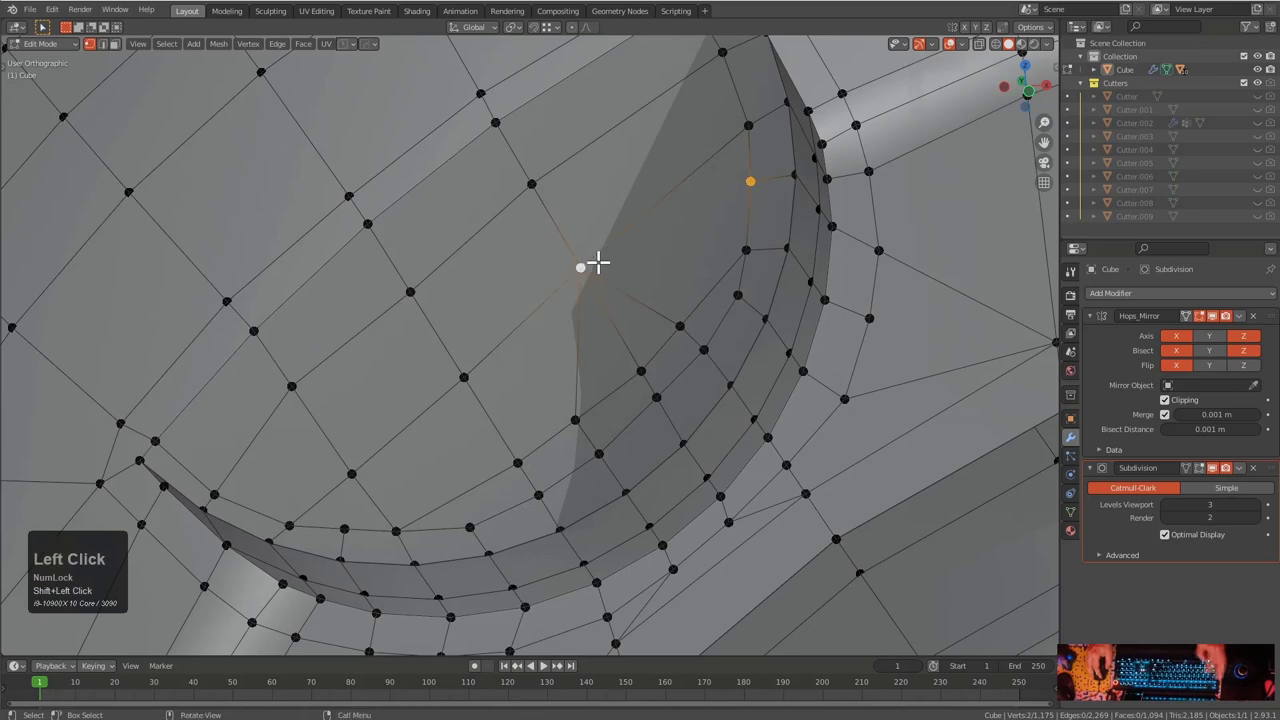
key(ctrl+r)
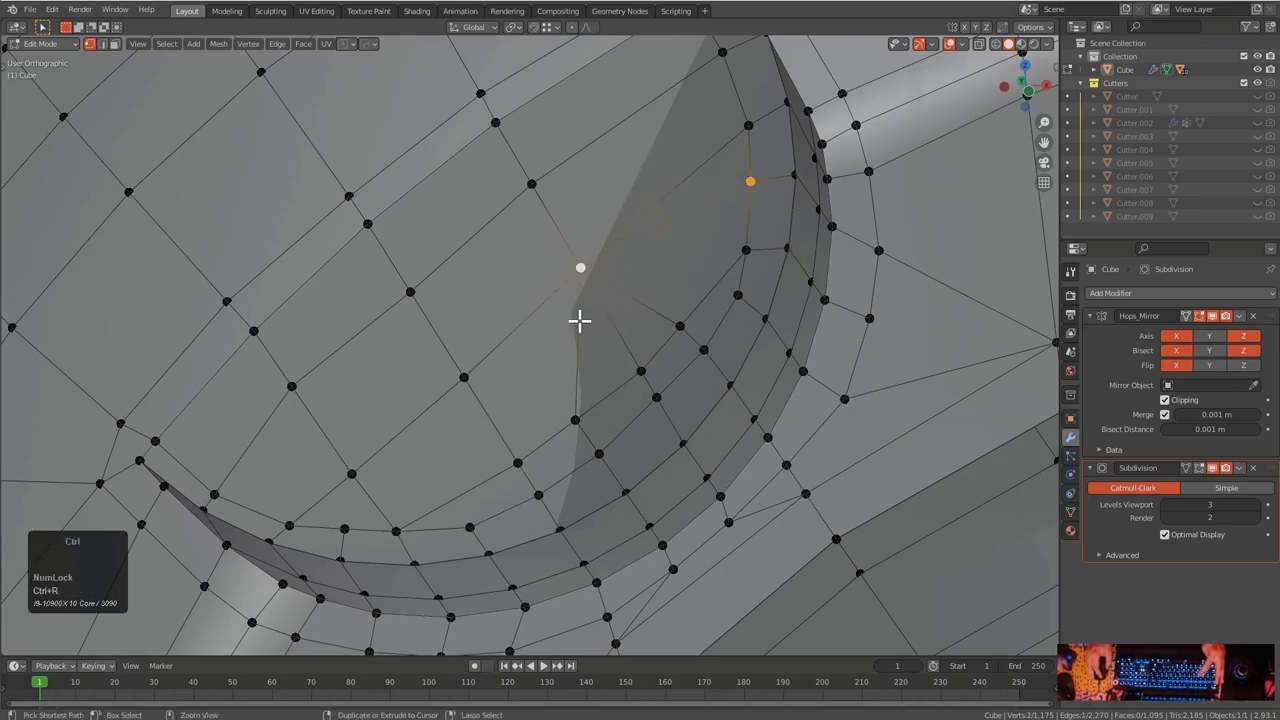
key(Escape)
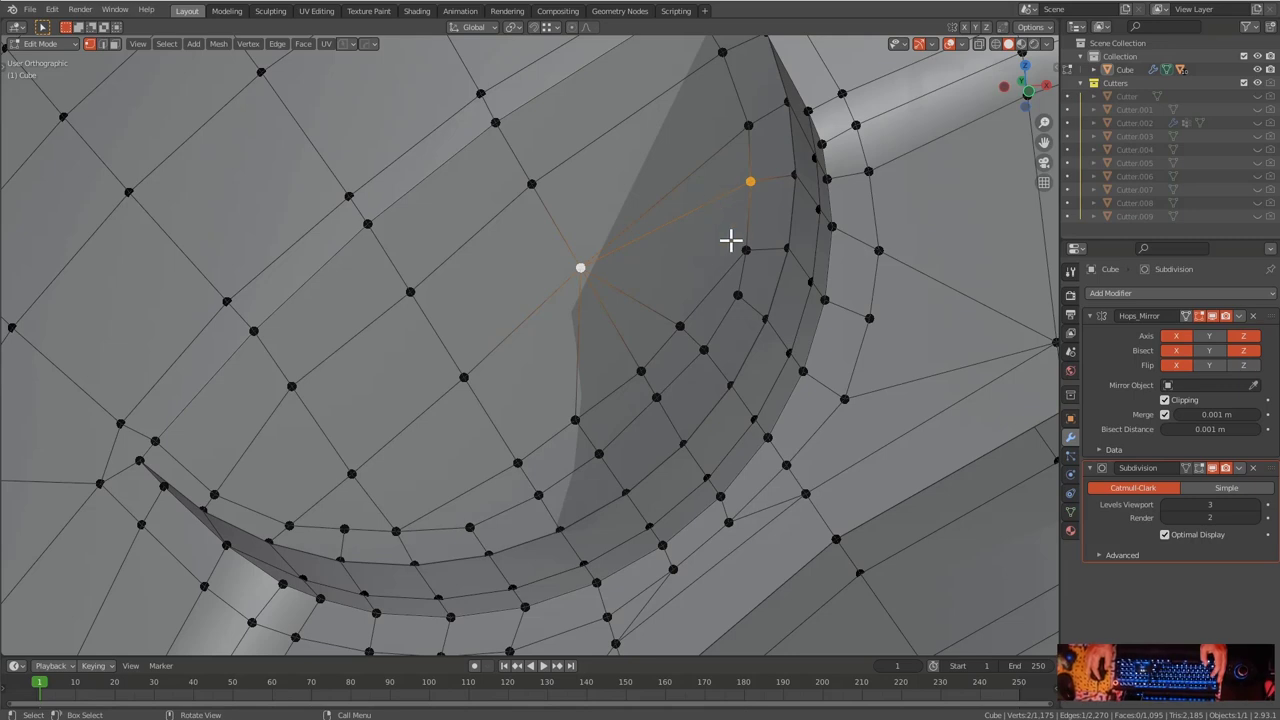
Connect the next inner row vertex to the inner face's central vertex and merge the two faces above the new edge into one
click(733, 244)
shift+click(613, 258)
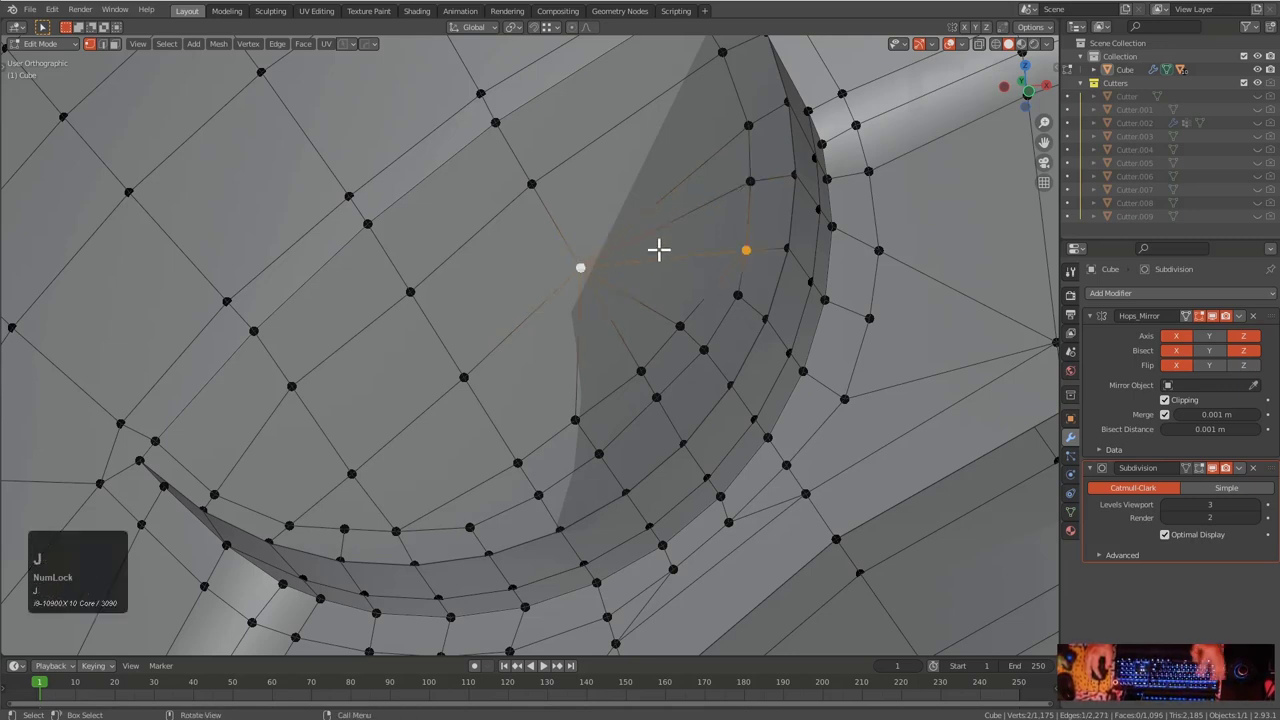
key(3)
click(700, 237)
shift+click(703, 184)
key(f)
key(alt+a)
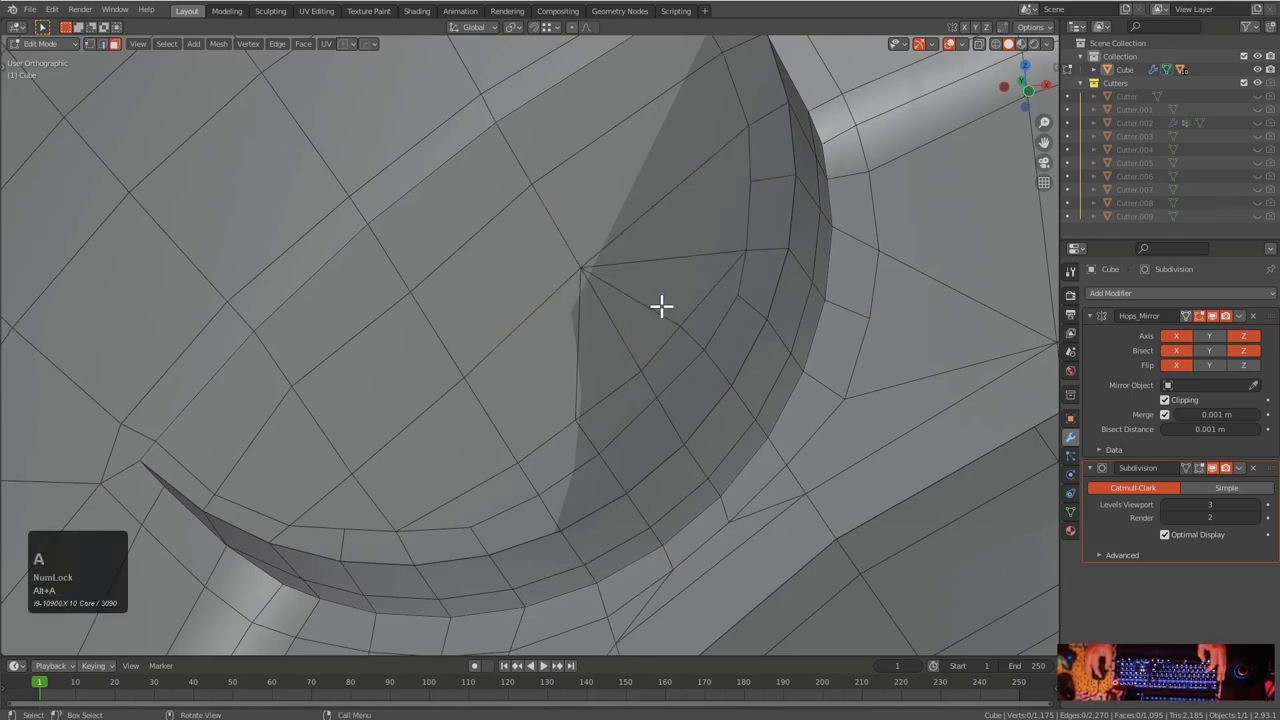
click(667, 290)
key(ctrl+r)
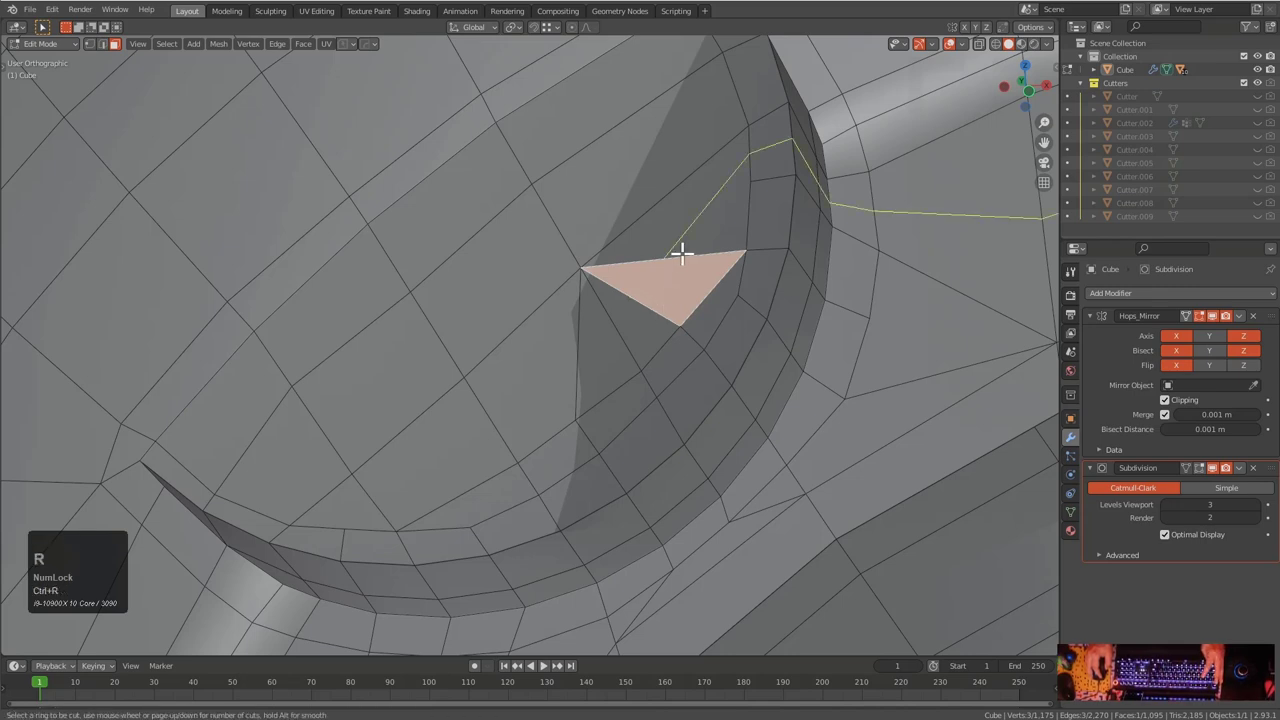
right_click(660, 284)
Merge the two narrow triangles below the inner face's central vertex into one face
click(623, 331)
shift+click(611, 357)
key(f)
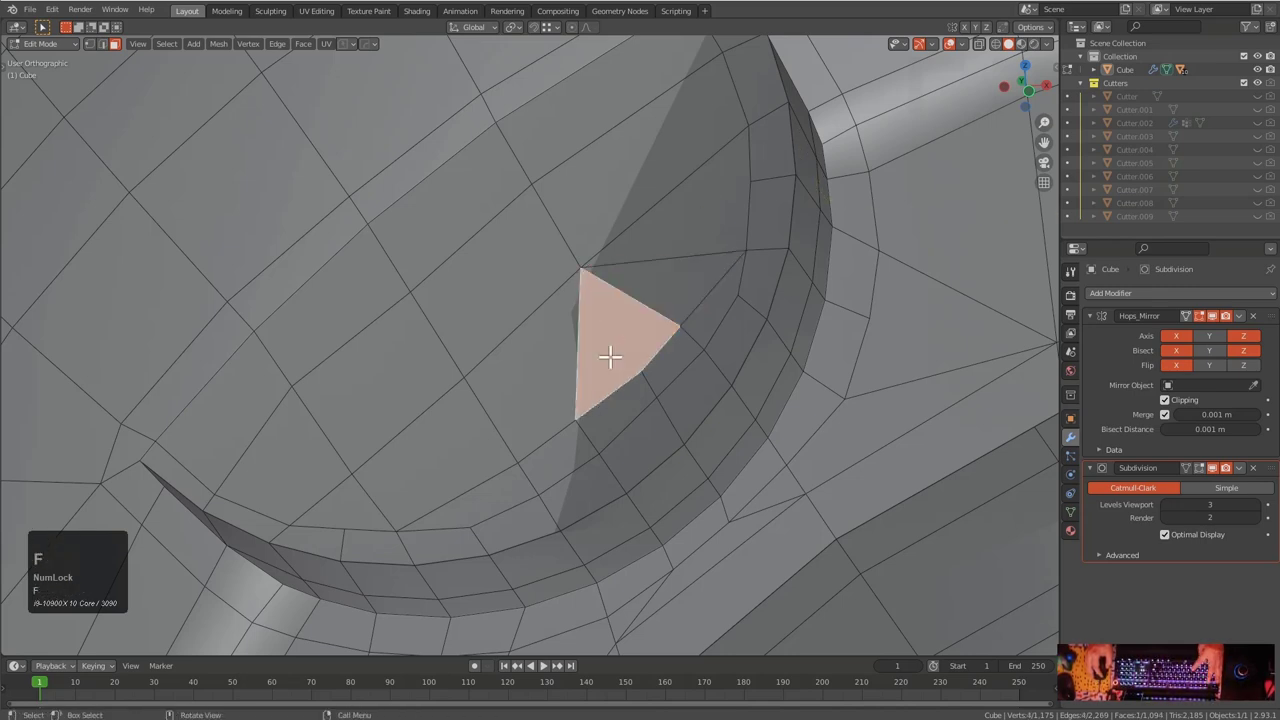
key(alt+a)
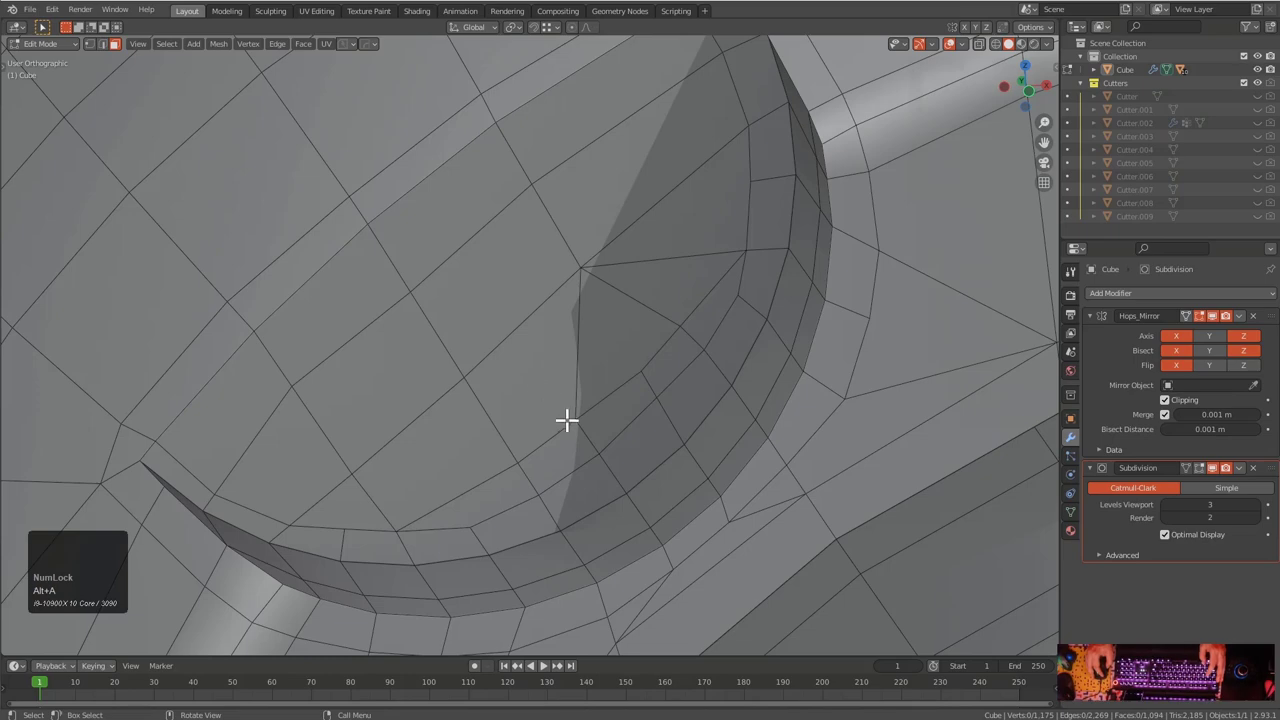
Slide the two inner row vertices beside the merged face along their edges to even out the row's spacing
key(1)
key(g)
key(g)
click(663, 391)
key(g)
key(g)
click(708, 350)
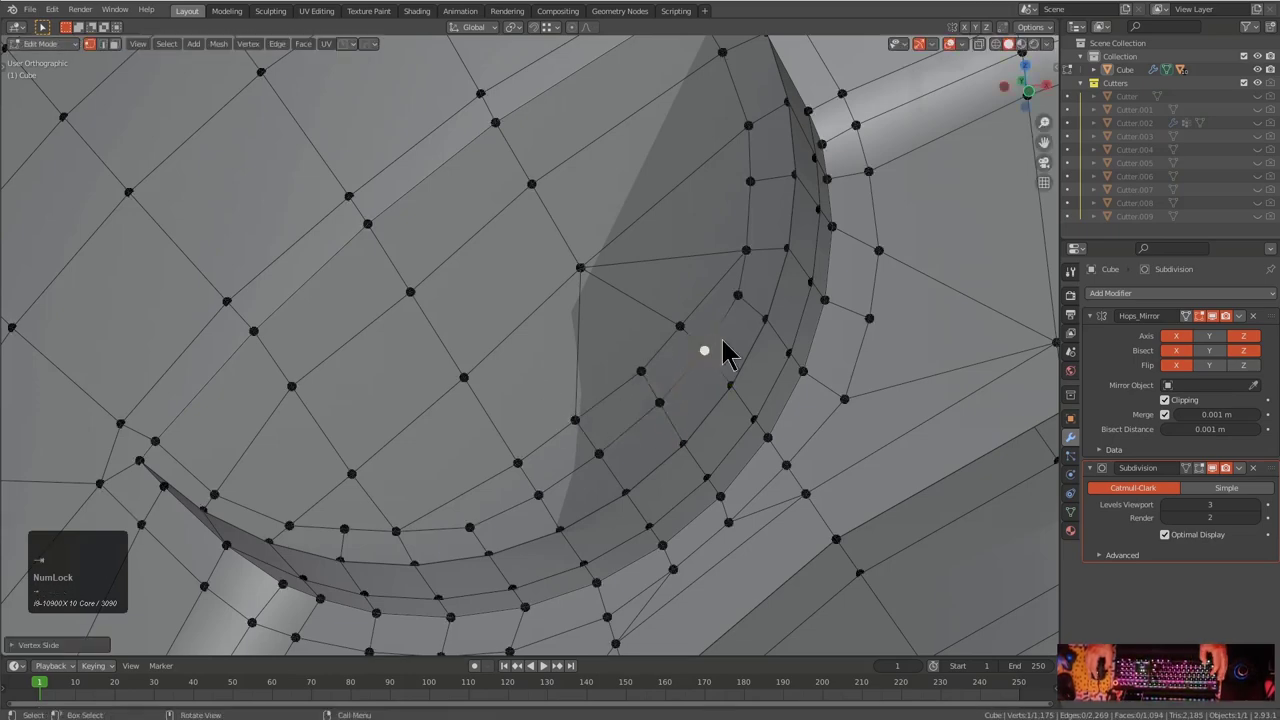
Examine the subdivided inner face of the pocket, then inspect the cage at its lower curved end
key(Tab)
scroll(707, 340, down, 1)
middle_drag(707, 340, 719, 346)
scroll(729, 231, down, 2)
middle_drag(705, 272, 623, 351)
scroll(700, 280, up, 3)
key(Tab)
scroll(614, 366, up, 3)
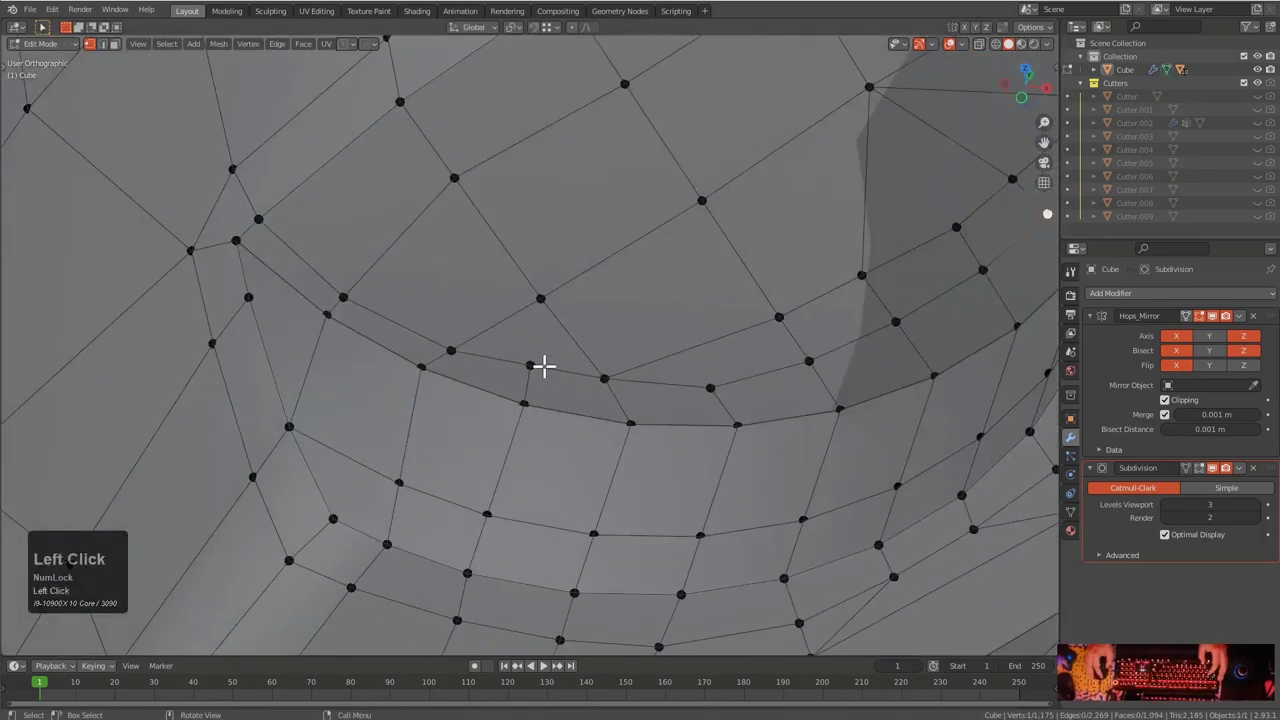
Connect the two vertices either side of the lower row's pole, then connect the pole vertex to the vertex above it
click(545, 302)
shift+click(776, 319)
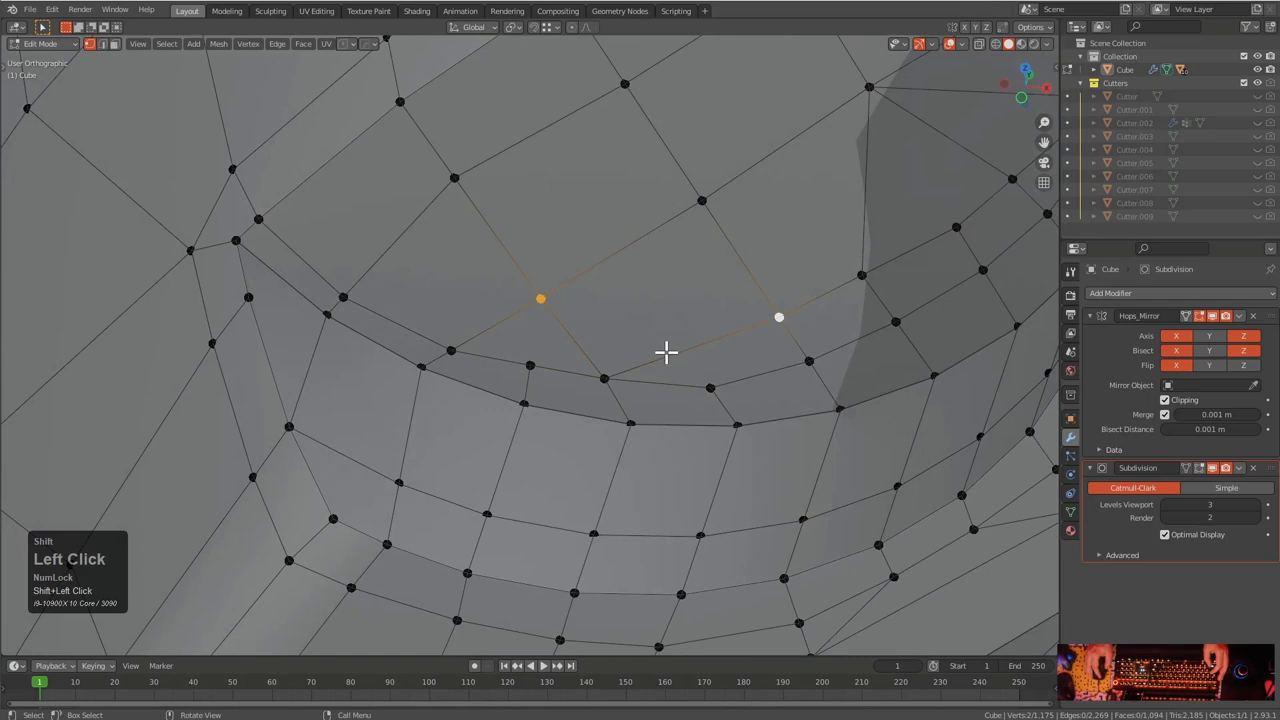
click(612, 367)
shift+click(698, 216)
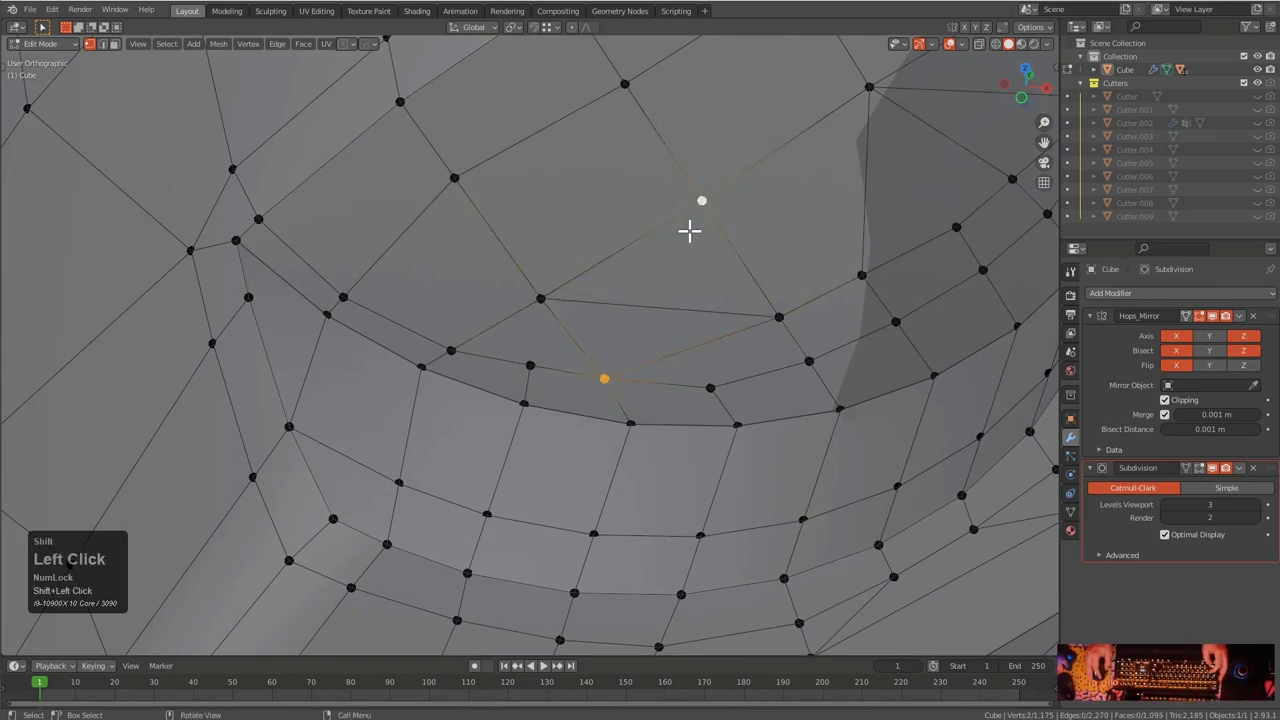
key(j)
Connect the neighbouring lower row vertices to the new row above, reposition the new row's end vertex, and dissolve the leftover diagonal edges
click(545, 359)
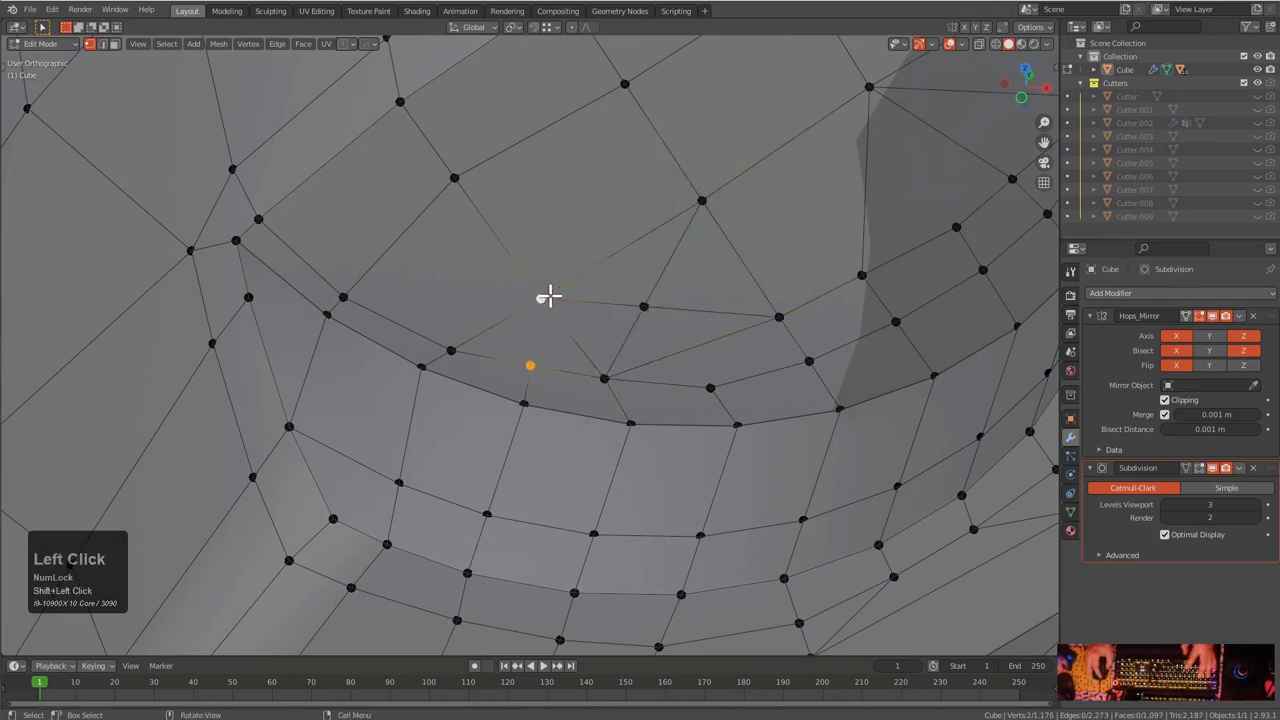
key(2)
click(576, 340)
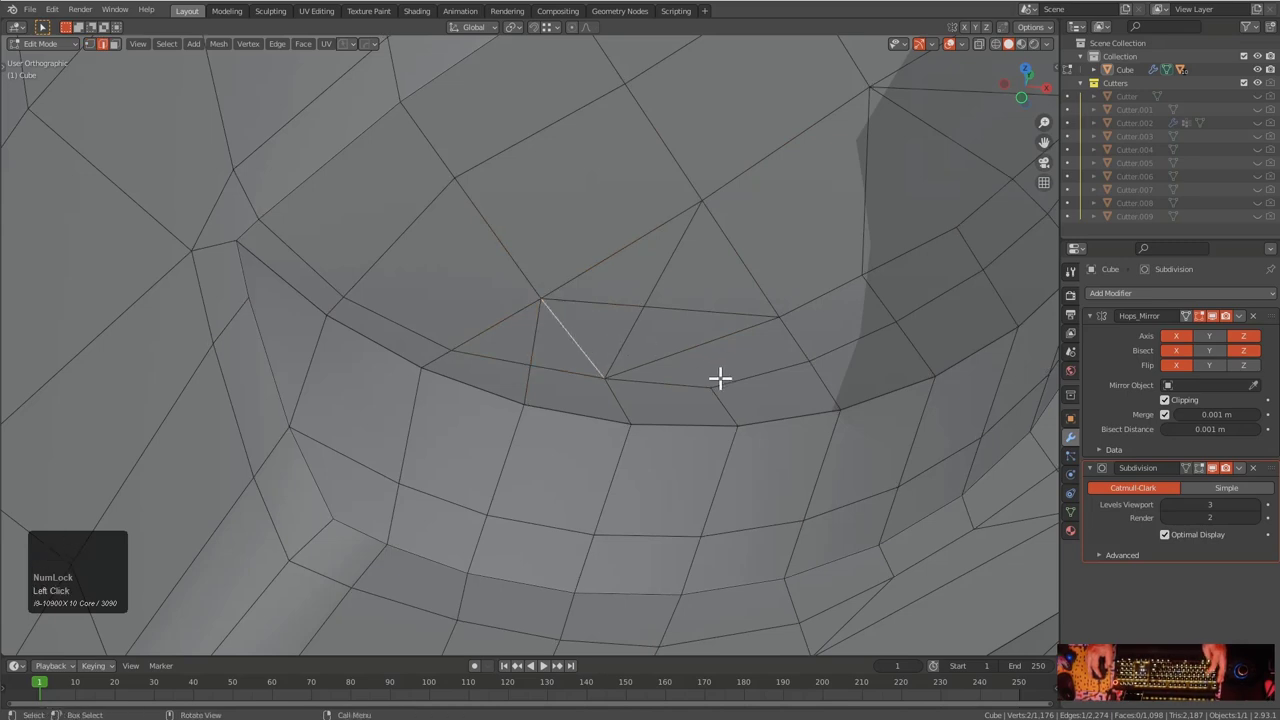
key(1)
click(718, 380)
key(g)
key(g)
click(749, 314)
key(2)
shift+click(580, 346)
Slide the middle vertex of the lower row along its edge so it sits under the new row's middle vertex
key(1)
click(604, 376)
key(g)
key(g)
click(632, 380)
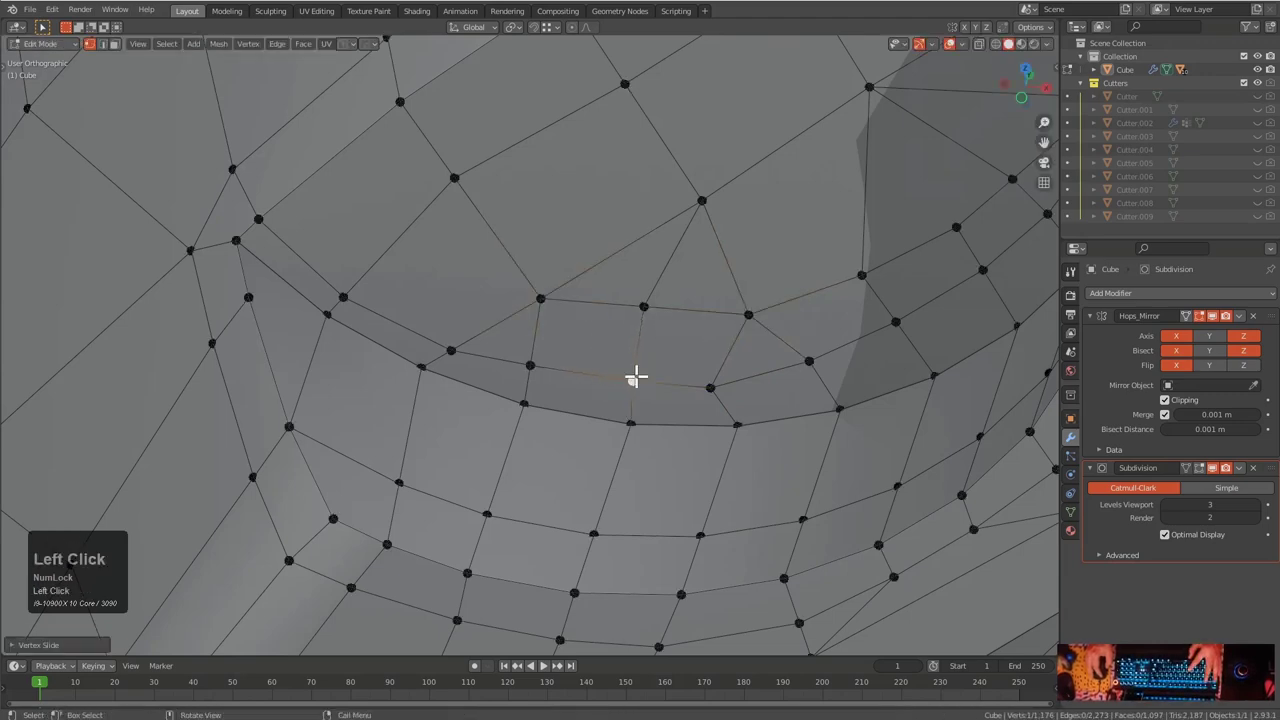
Bevel the vertex at the new row's end and merge the resulting upper corner vertex into the adjacent row vertex
click(752, 316)
key(ctrl+shift+b)
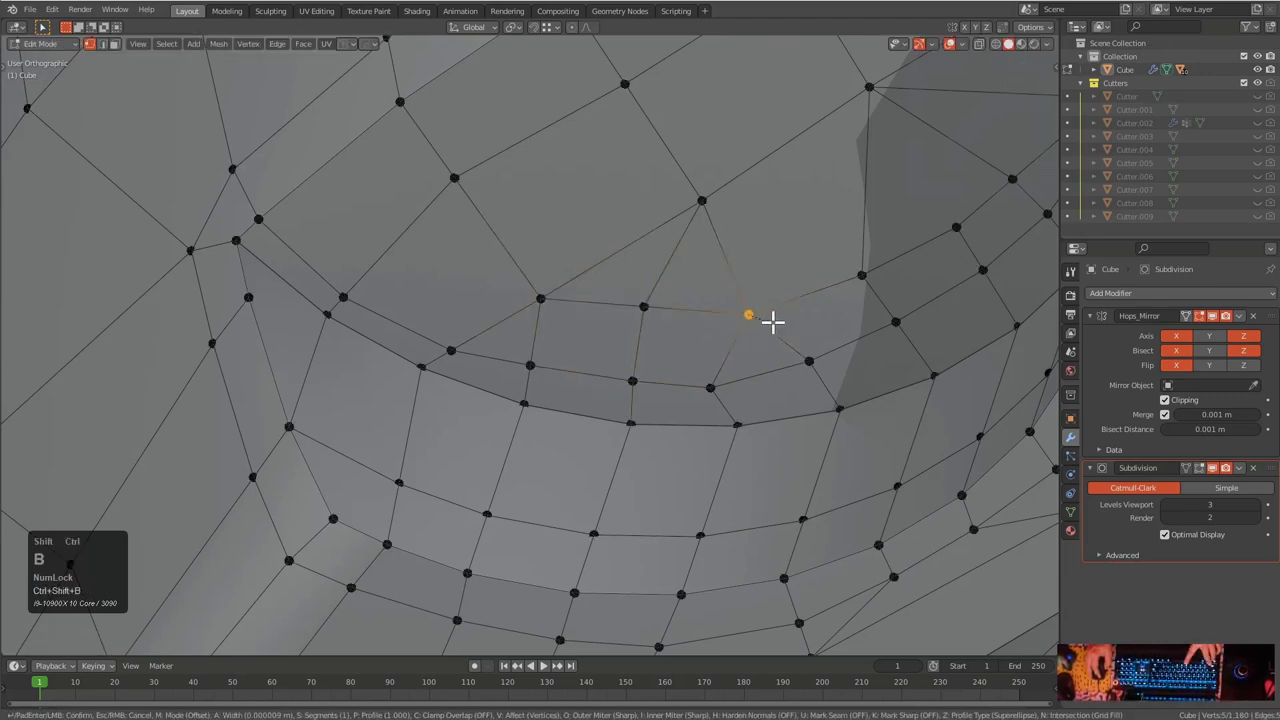
click(805, 328)
click(735, 285)
shift+click(709, 313)
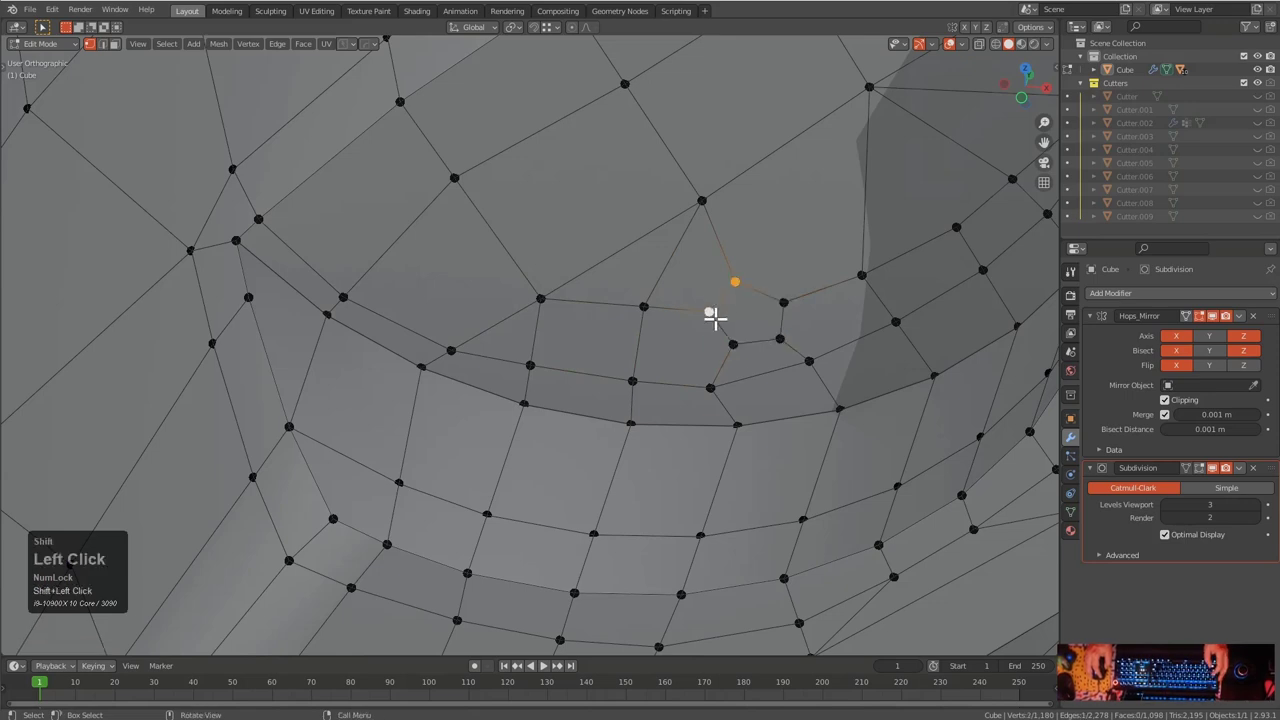
key(m)
click(716, 326)
Dissolve the leftover bevel edges below the new row and slide the row's outer vertex along its edge
key(2)
click(753, 342)
key(ctrl+x)
key(1)
click(785, 305)
key(g)
key(g)
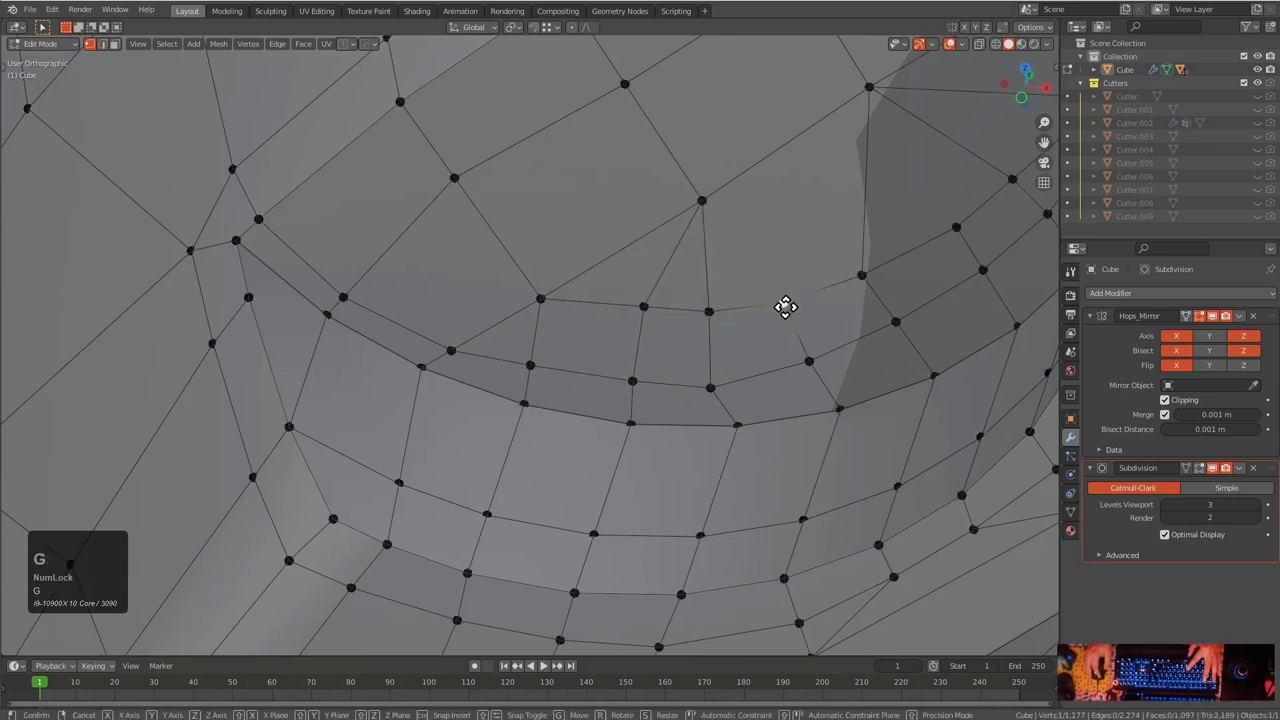
click(790, 306)
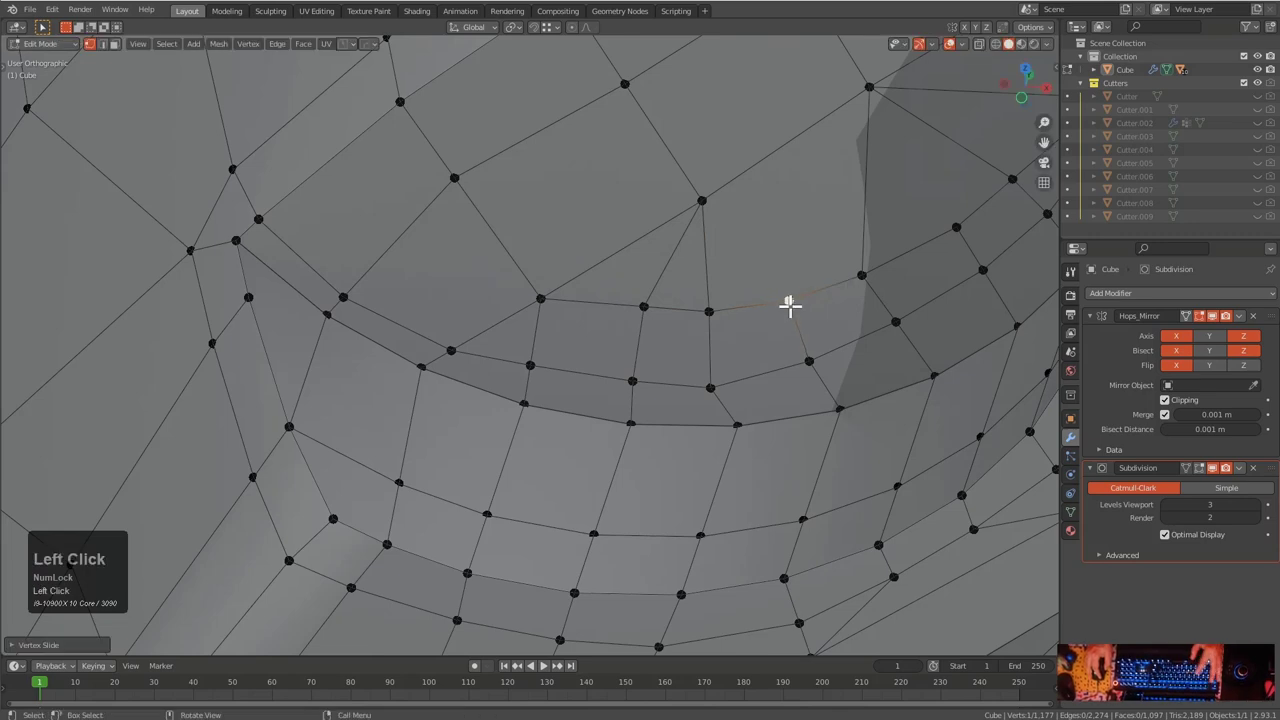
Connect the outer row vertex to the inner face vertex above and merge the two narrow triangles beside the new edge
shift+click(719, 212)
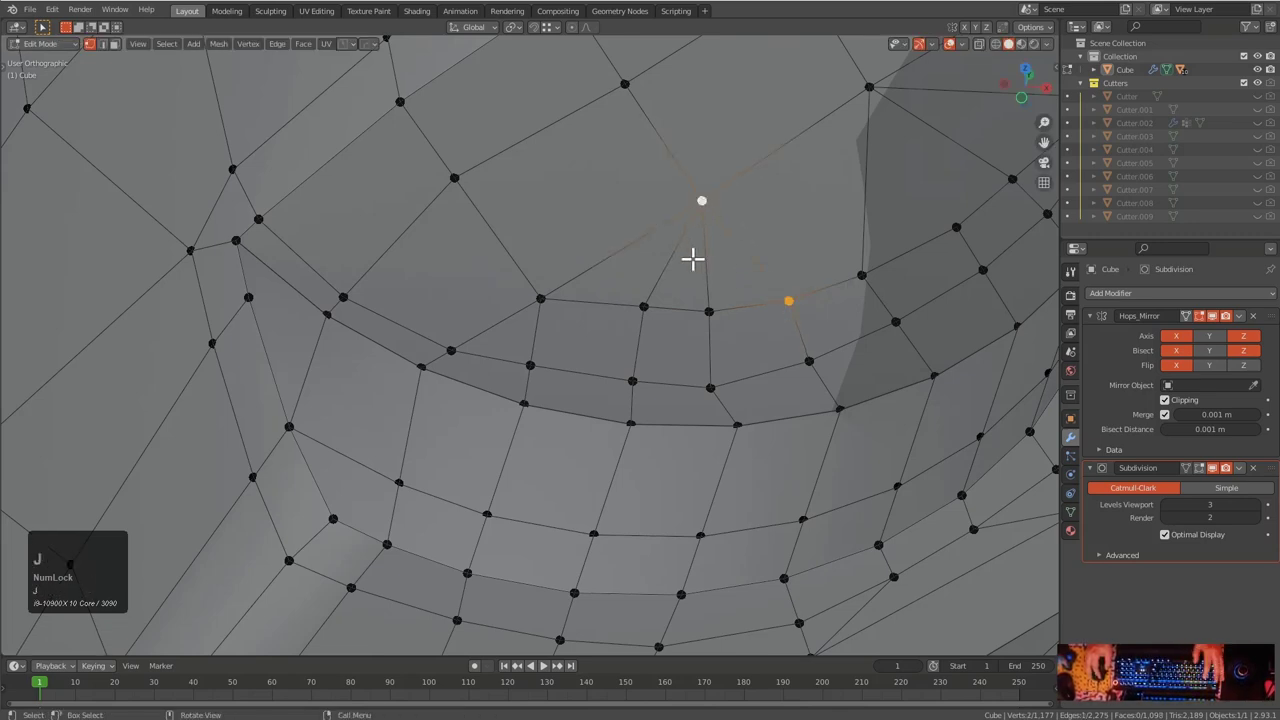
key(3)
click(714, 266)
shift+click(726, 263)
key(alt+a)
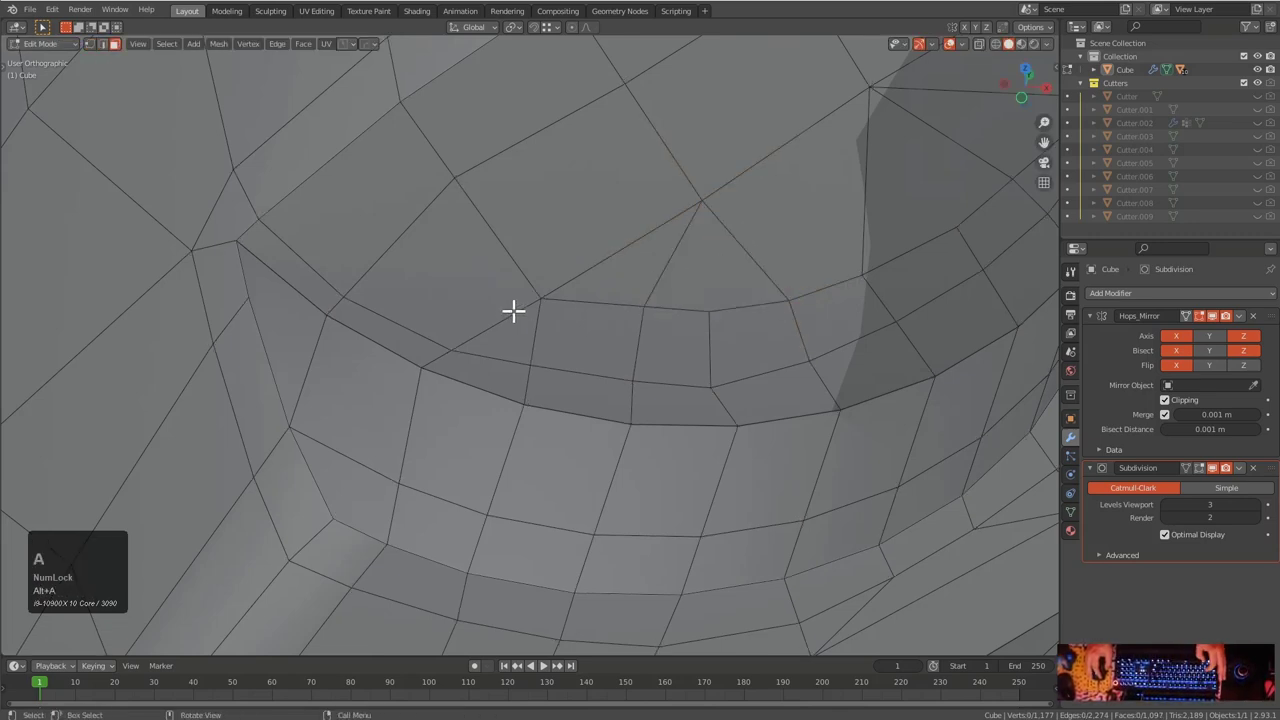
Slide the inner row edge near the pocket's lower corner slightly inward
click(393, 317)
key(g)
key(g)
click(399, 311)
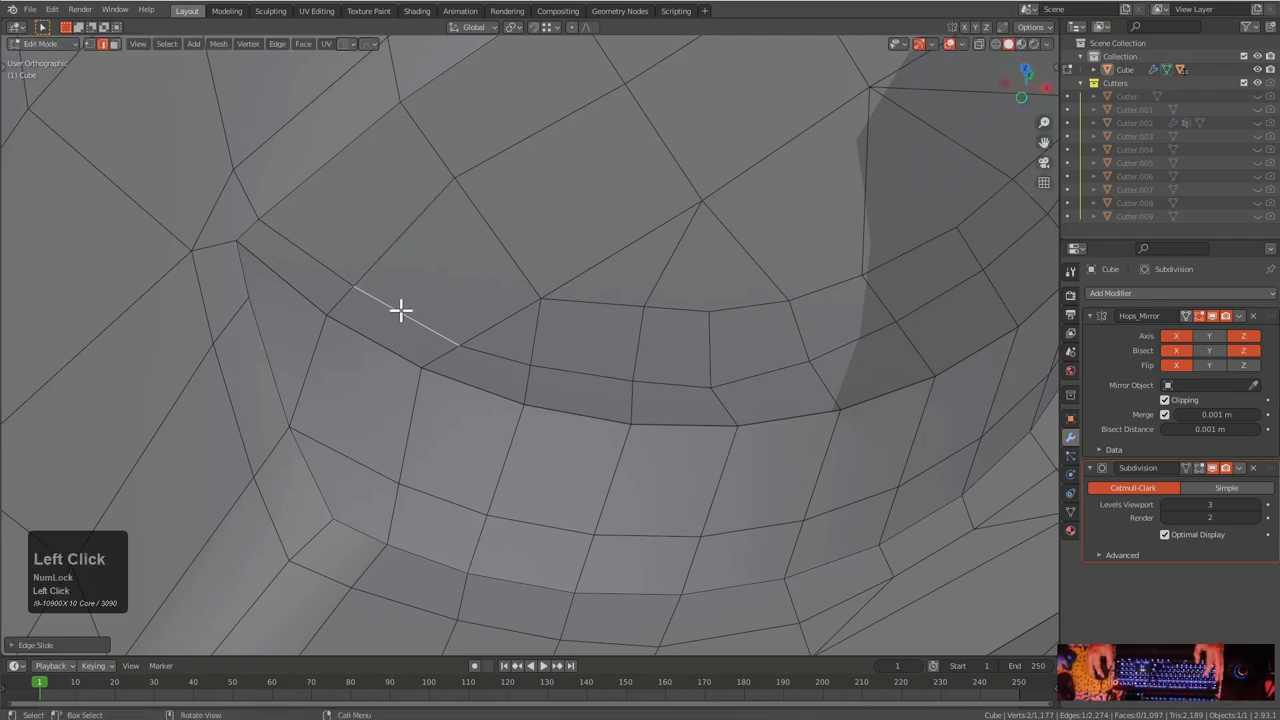
Examine the subdivided pocket and compare its wireframe with the edited cage
scroll(619, 306, down, 5)
key(Tab)
middle_drag(683, 294, 743, 251)
scroll(746, 300, up, 4)
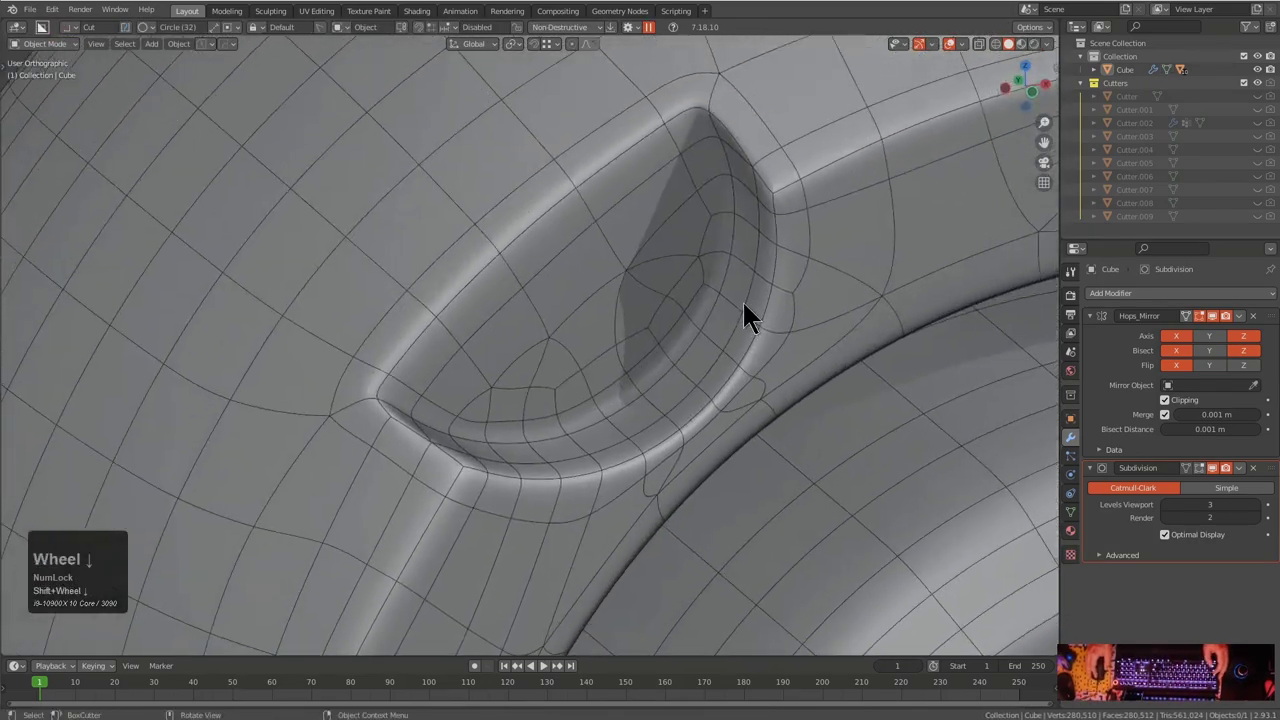
key(Tab)
middle_drag(800, 220, 763, 291)
key(Tab)
key(Tab)
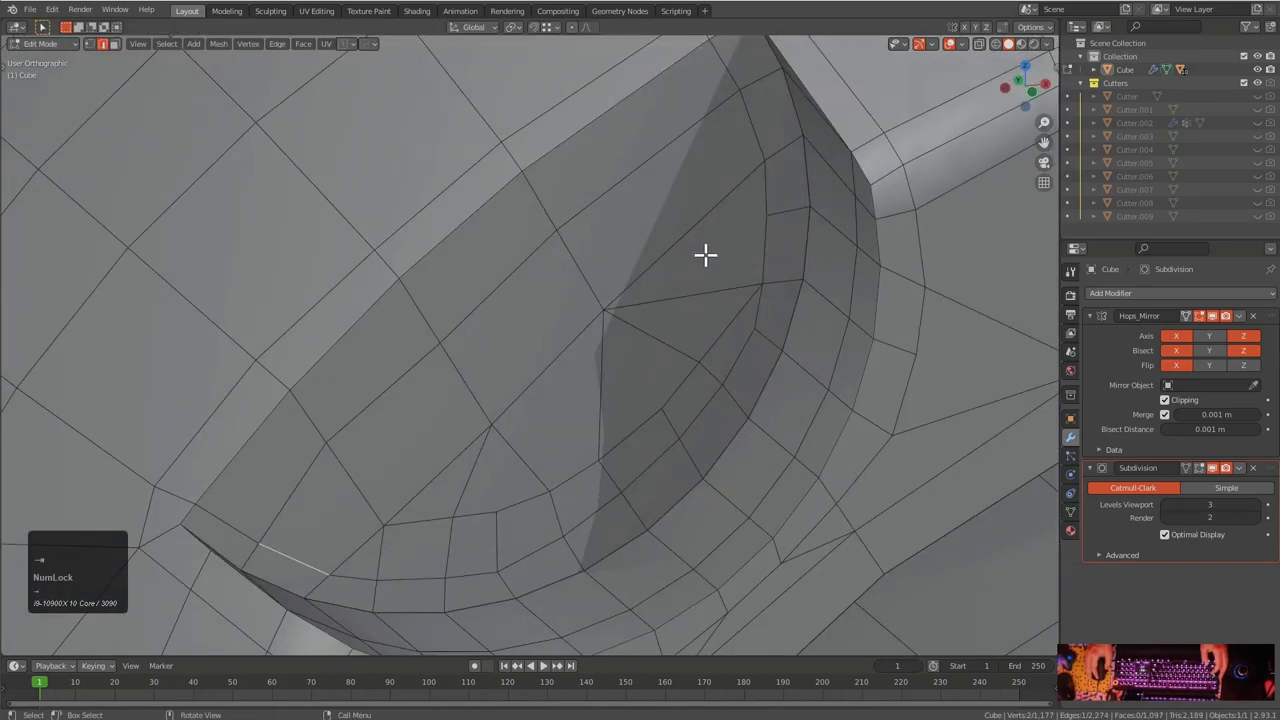
Select all faces of the pocket's inner face inside the border row and inset them slightly
click(690, 340)
shift+click(629, 166)
shift+click(640, 148)
shift+click(303, 420)
shift+click(272, 438)
shift+click(340, 494)
shift+click(398, 448)
shift+click(487, 262)
shift+click(508, 336)
shift+click(625, 345)
shift+click(500, 462)
shift+click(444, 484)
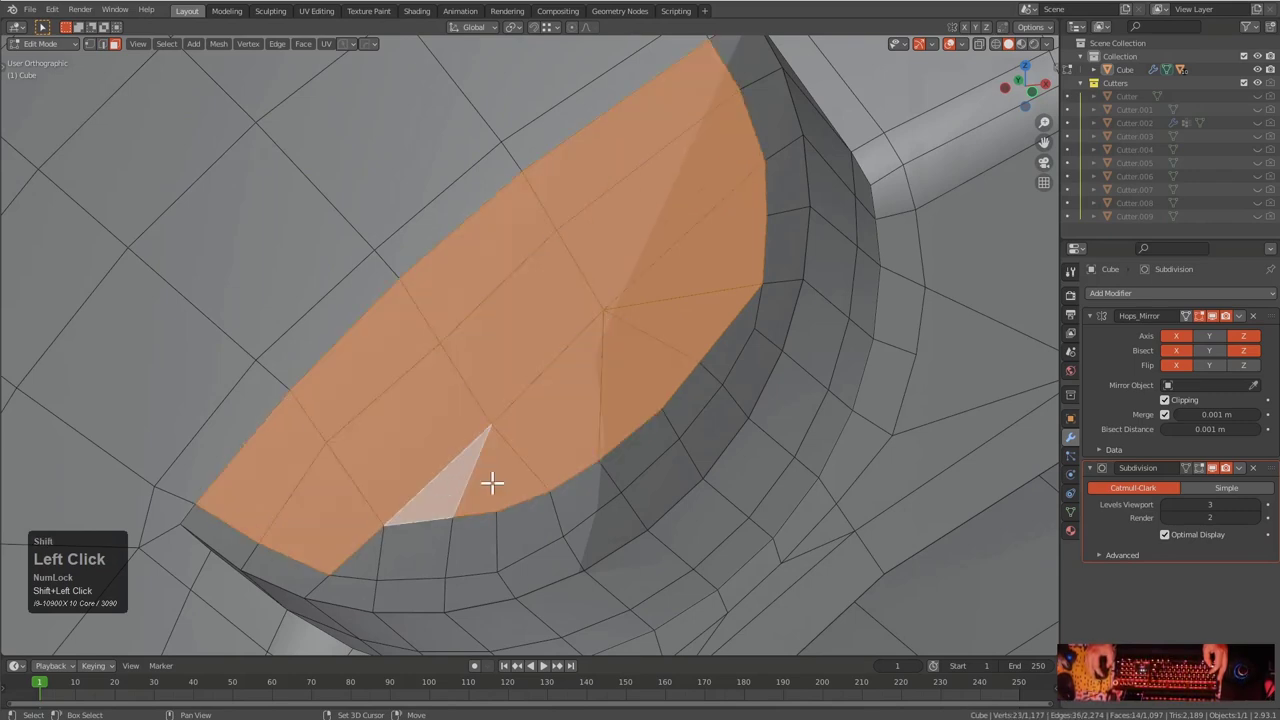
shift+click(358, 550)
shift+click(422, 540)
shift+click(470, 538)
shift+click(525, 530)
shift+click(590, 495)
shift+click(625, 450)
shift+click(683, 403)
shift+click(730, 338)
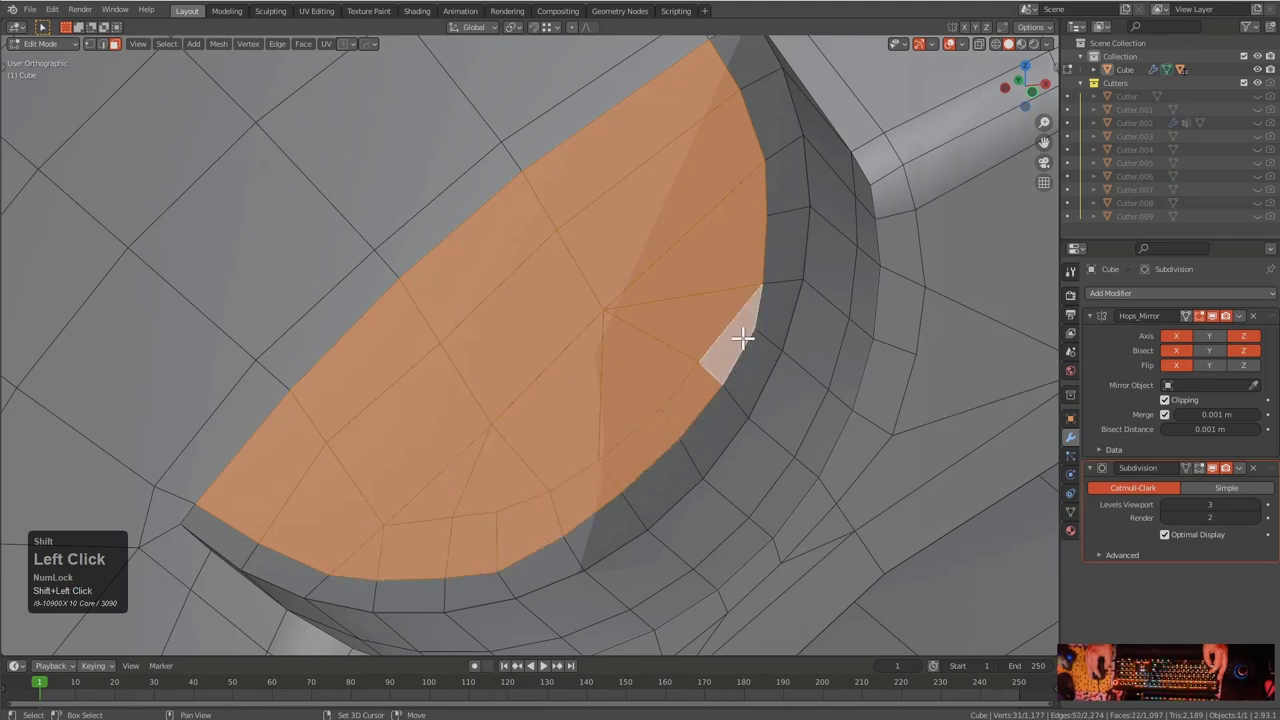
key(i)
click(808, 389)
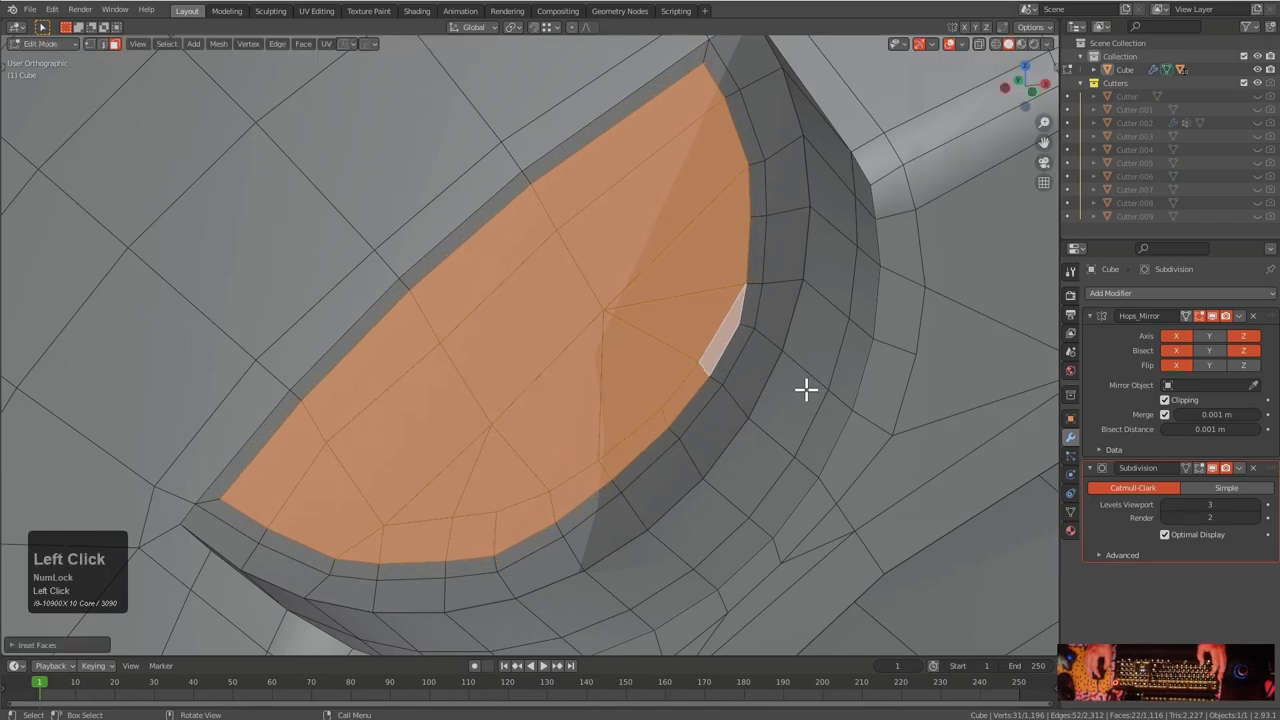
Clear the selection and slide the vertices toward the inner face's lower end along their edges to even out the spacing
scroll(737, 368, down, 3)
middle_drag(723, 363, 663, 366)
scroll(663, 366, up, 1)
key(alt+a)
scroll(691, 286, up, 1)
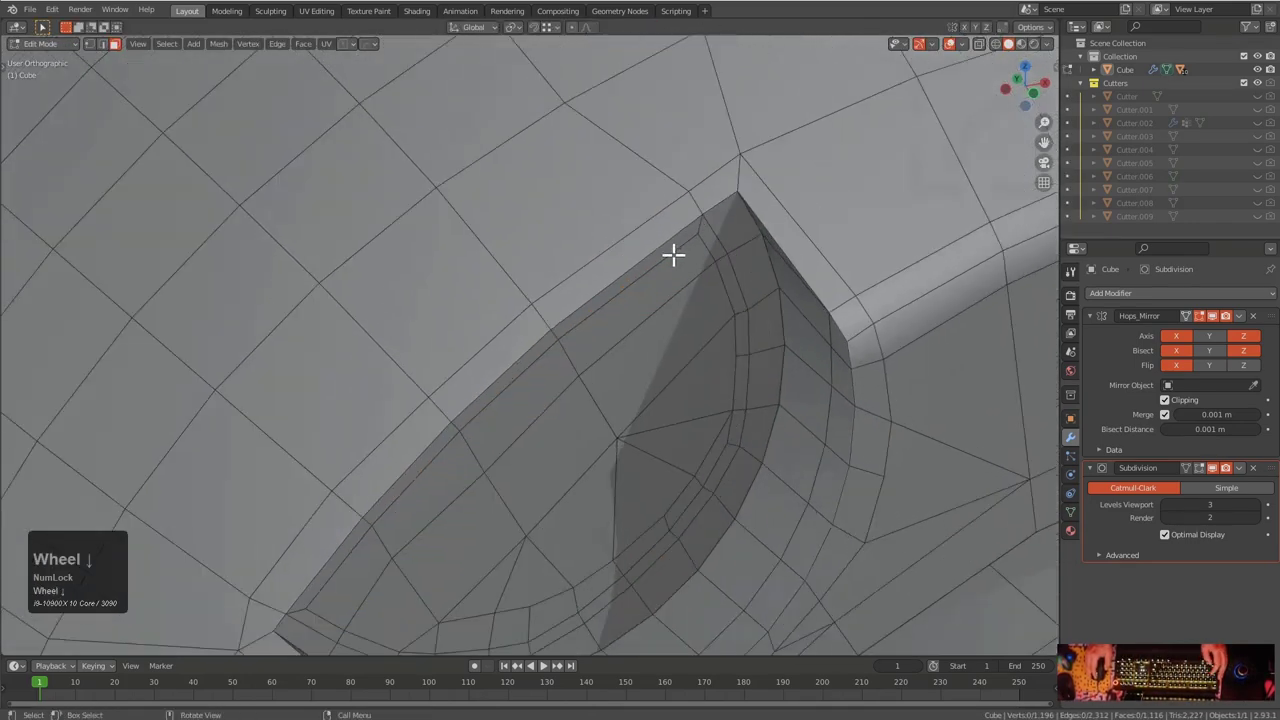
scroll(677, 252, down, 1)
shift+middle_drag(676, 261, 660, 378)
key(1)
click(551, 216)
key(g)
key(g)
click(551, 217)
middle_drag(551, 217, 543, 460)
key(g)
key(g)
click(530, 458)
Slide the inner face's central vertex and the interior vertices on either side of it to even out the grid
click(628, 394)
key(g)
key(g)
click(623, 380)
click(720, 282)
key(g)
key(g)
click(720, 271)
click(692, 224)
key(g)
key(g)
click(697, 233)
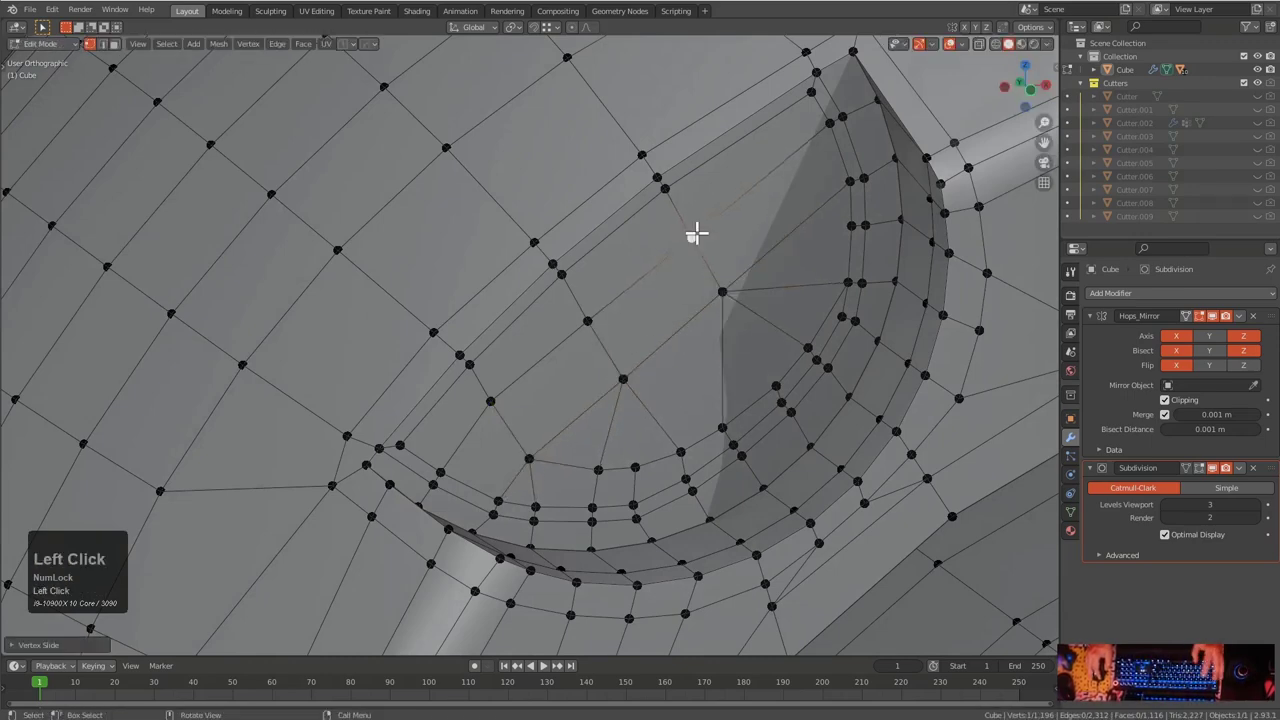
Hide the wireframe overlay and examine the smoothed pocket's shading from several angles
key(Tab)
scroll(686, 261, down, 4)
middle_drag(686, 263, 682, 273)
scroll(682, 360, down, 1)
mouse_move(683, 362)
middle_down()
mouse_move(651, 306)
mouse_move(663, 337)
middle_up()
key(alt+v)
click(572, 355)
middle_drag(607, 265, 680, 309)
scroll(652, 358, up, 3)
scroll(537, 217, up, 5)
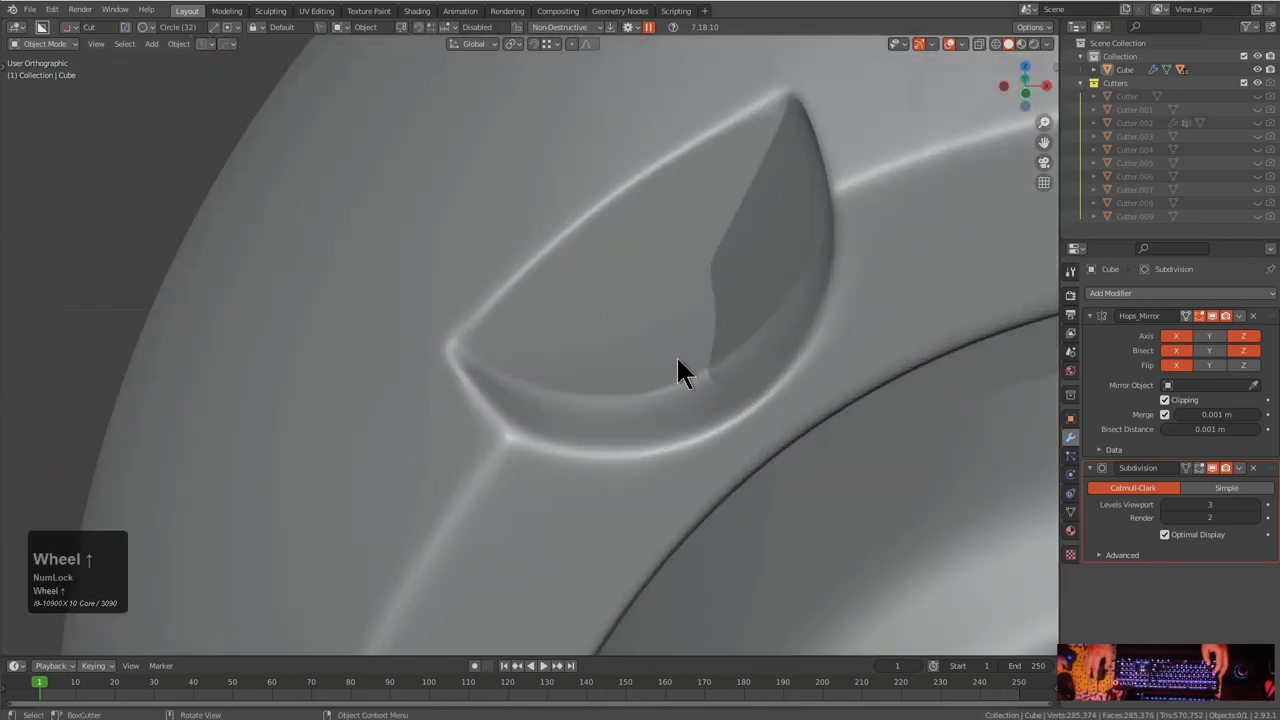
scroll(510, 372, up, 3)
scroll(510, 372, down, 2)
middle_drag(585, 384, 782, 178)
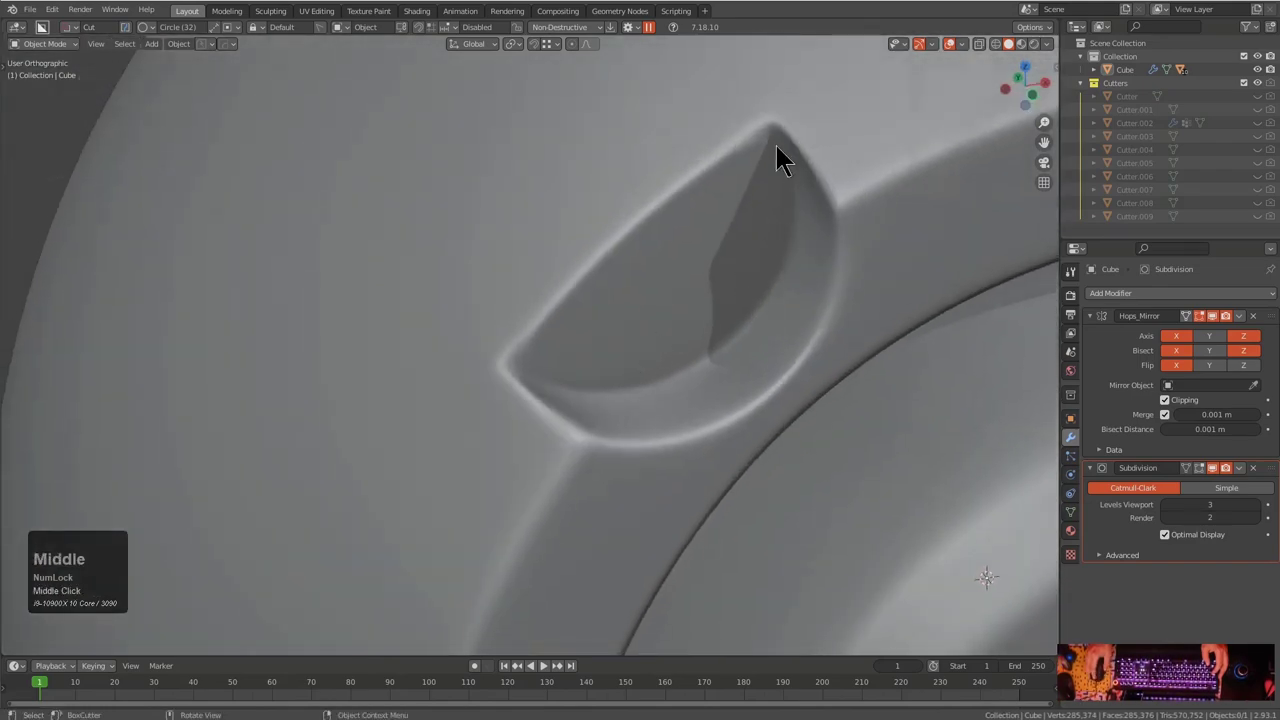
Try adding an edge loop along the pocket's curved side wall close to the inner face, then undo it
key(Tab)
scroll(590, 290, up, 4)
middle_drag(625, 254, 677, 234)
scroll(717, 214, down, 1)
key(ctrl+r)
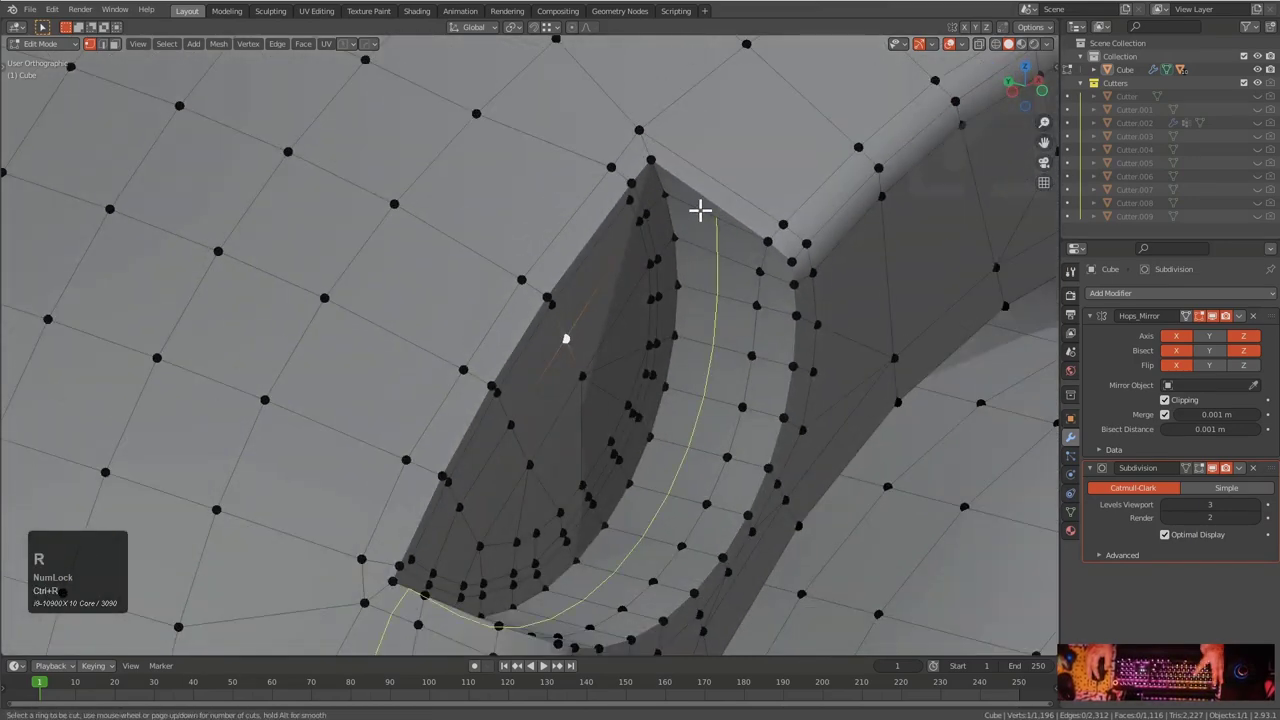
click(700, 209)
click(665, 193)
middle_drag(665, 193, 540, 329)
scroll(547, 316, up, 3)
key(ctrl+z)
Subdivide the edge at the lower end of the pocket's curved side wall
middle_drag(492, 418, 477, 437)
key(3)
click(310, 557)
right_click(310, 557)
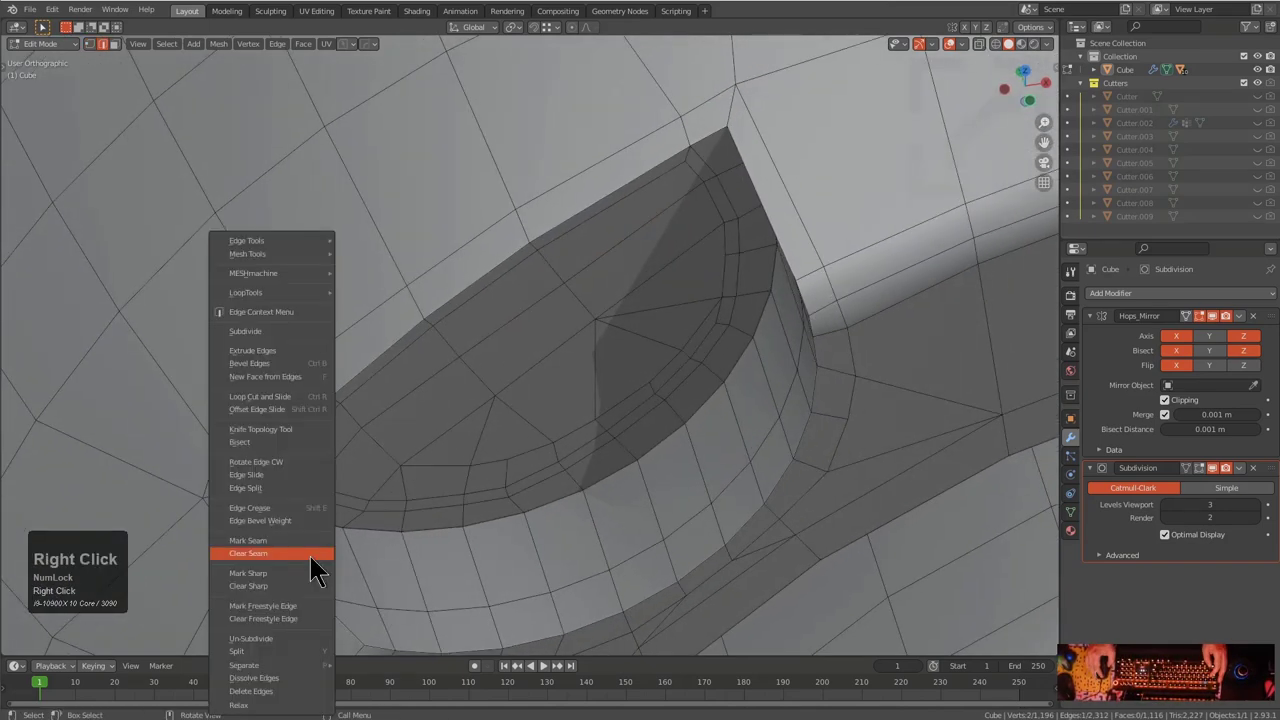
right_click(408, 524)
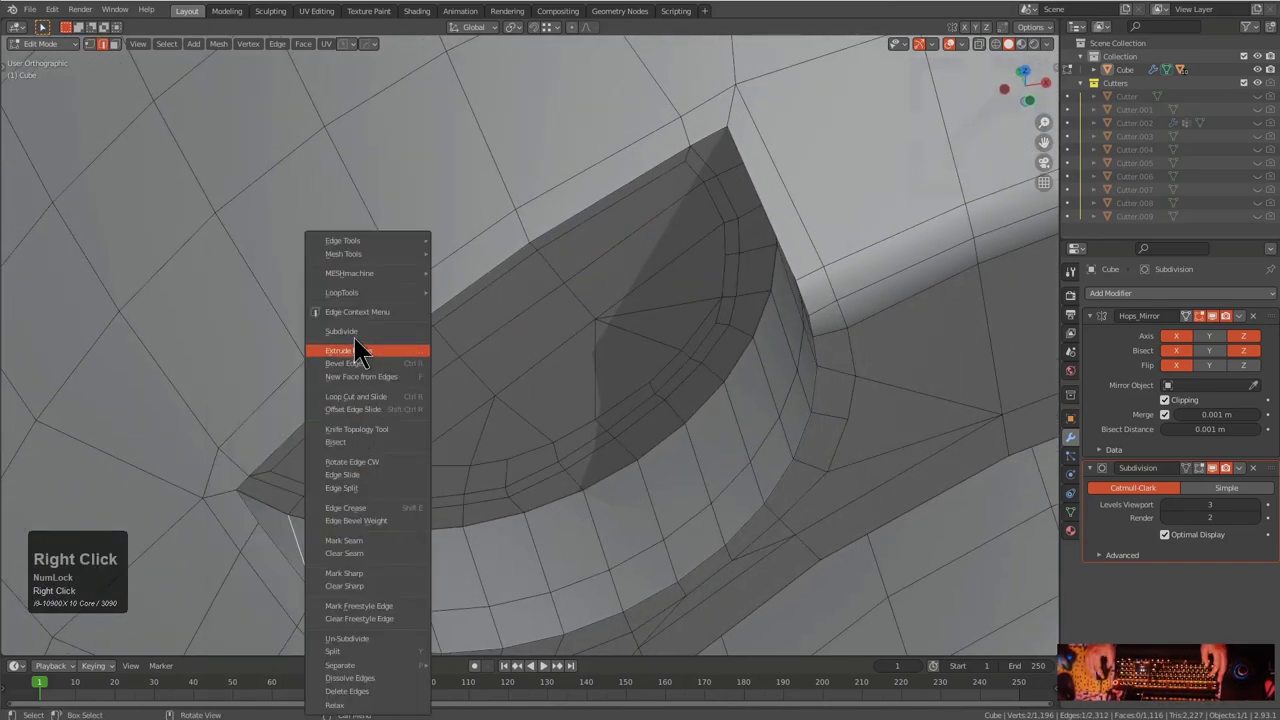
click(385, 332)
Add an edge loop along the pocket's curved side wall, close to the inner face
key(ctrl+r)
ctrl+click(400, 553)
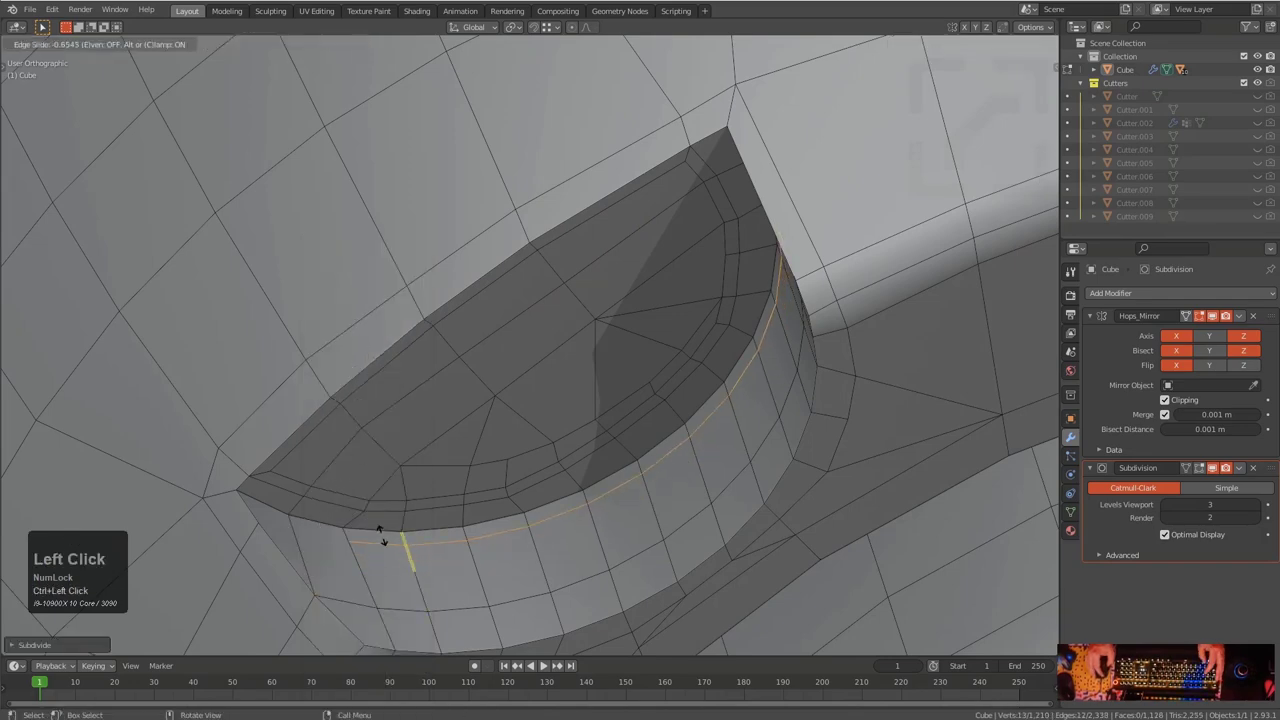
click(388, 545)
middle_drag(530, 405, 523, 369)
scroll(569, 457, up, 2)
Connect the new loop's upper end across the rim to the outer surface vertex above, and slide the vertex just outside the rim
key(Tab)
key(1)
click(524, 378)
shift+click(624, 117)
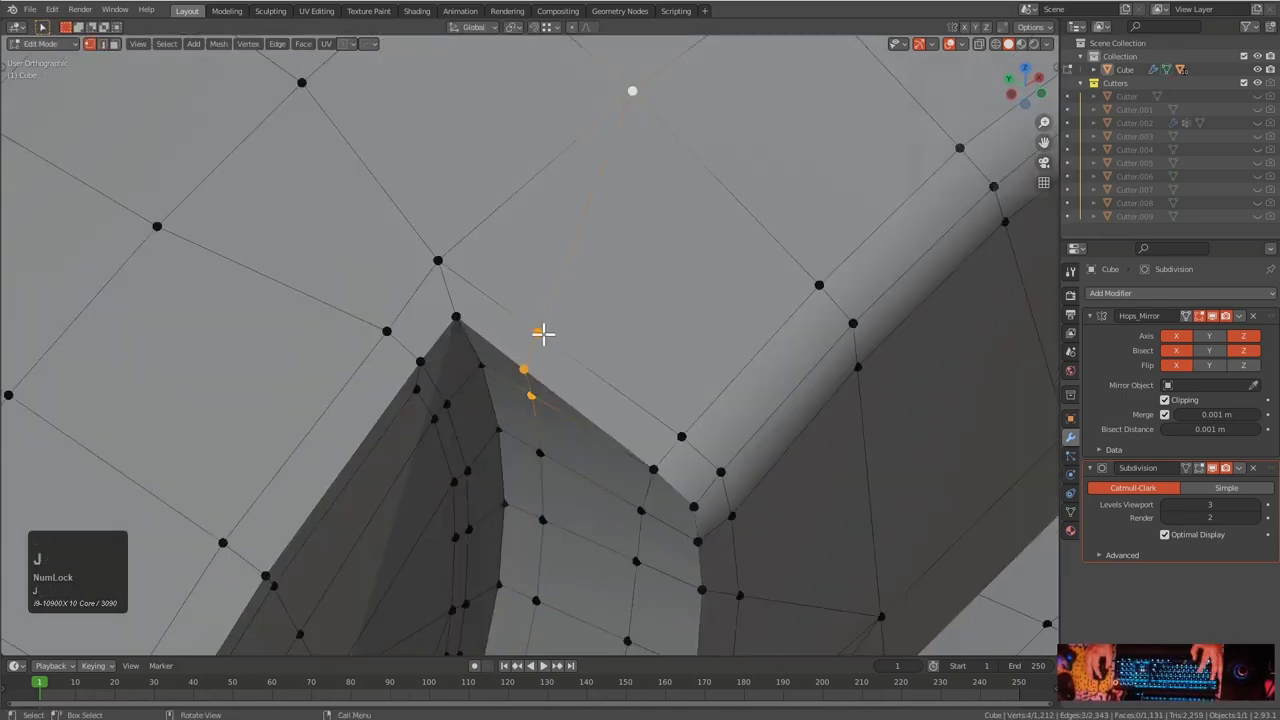
key(g)
key(g)
scroll(566, 400, down, 4)
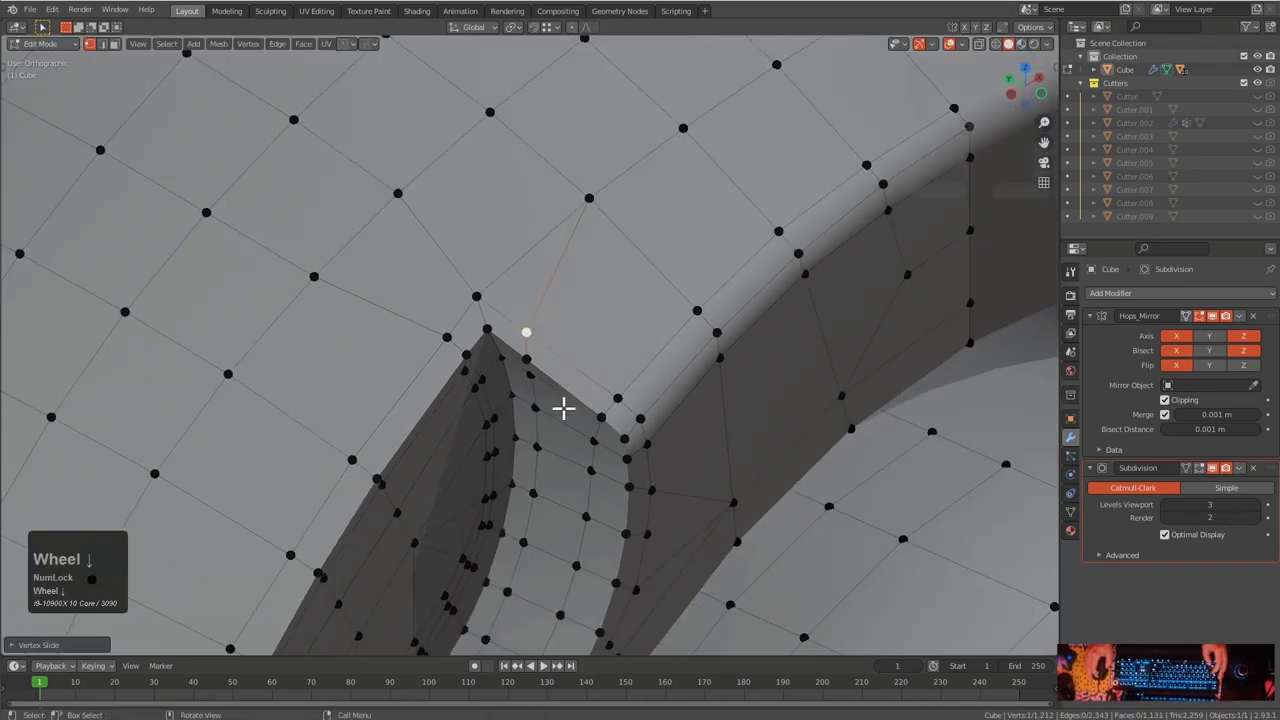
Connect the new wall loop to the rim at the pocket's lower end and slide its last vertices to even out the row
key(Tab)
shift+middle_drag(640, 378, 766, 257)
key(Tab)
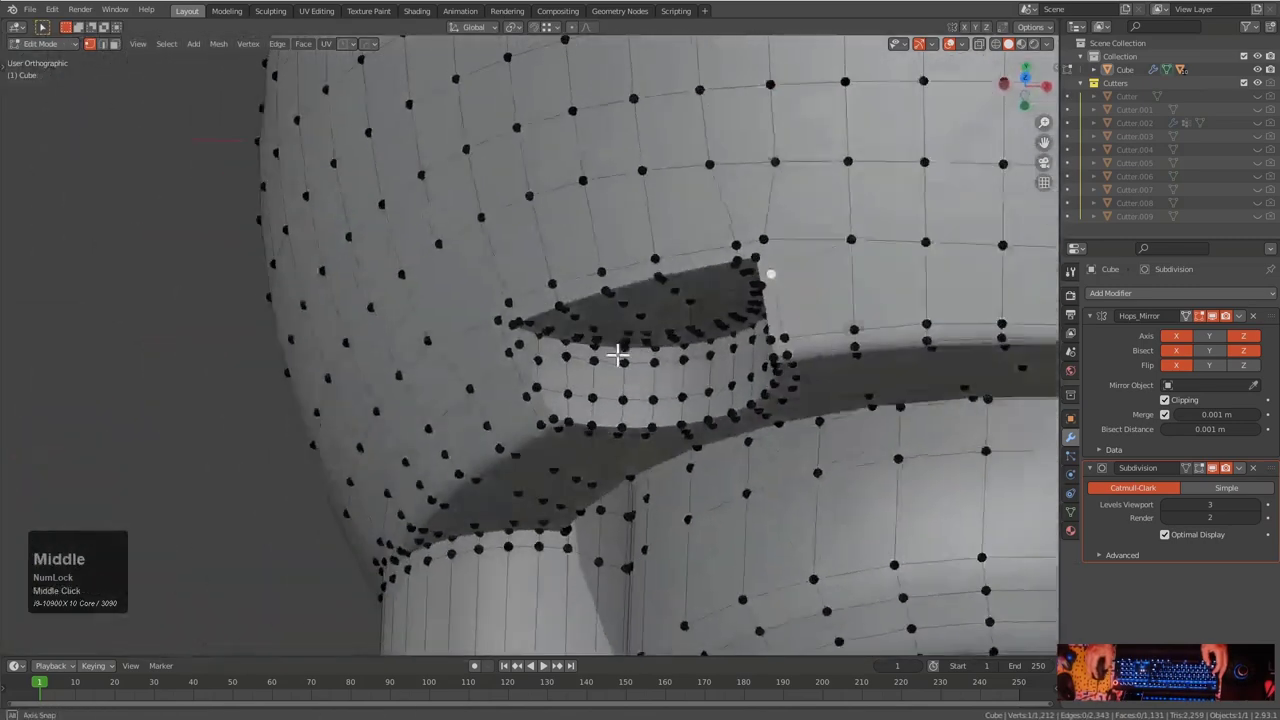
scroll(566, 389, up, 5)
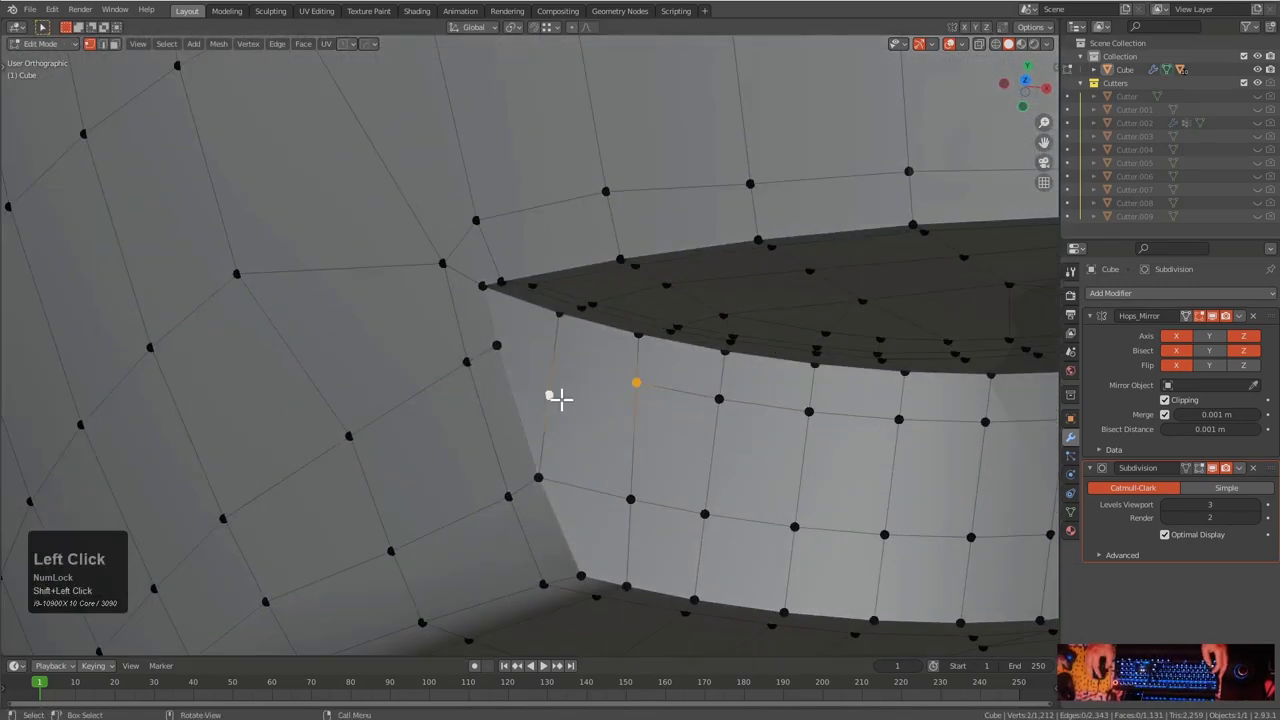
key(g)
key(g)
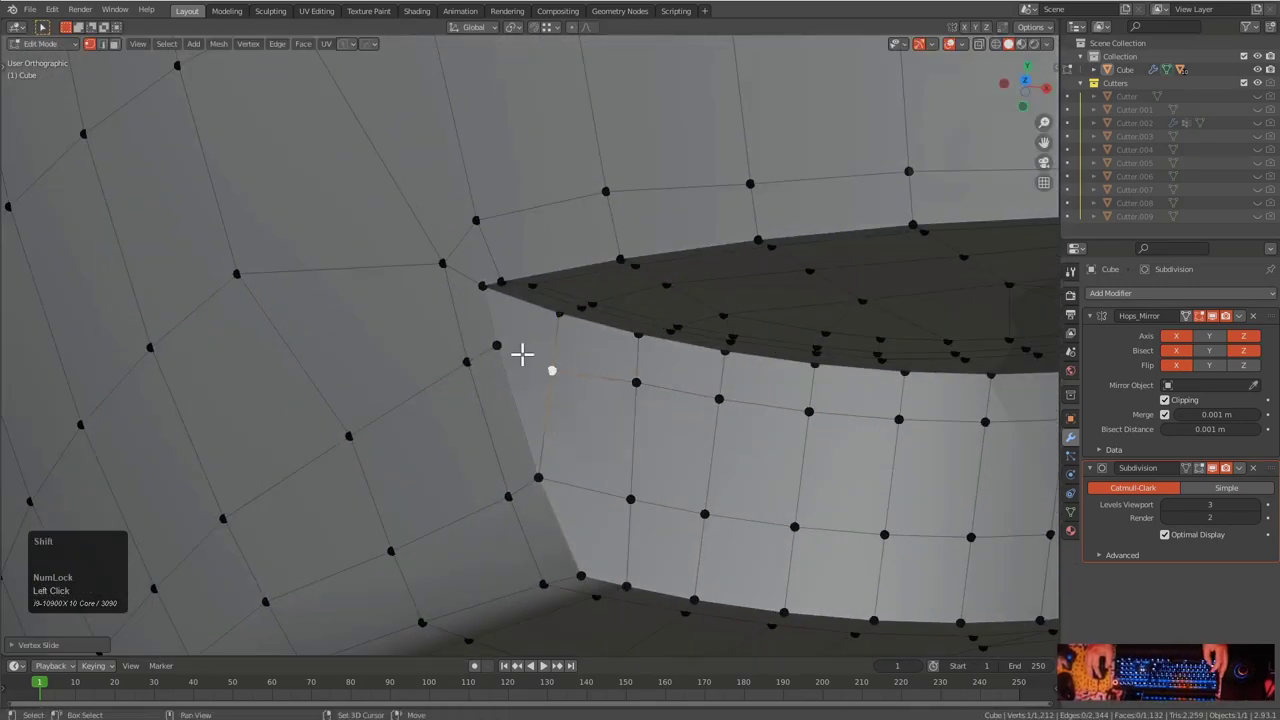
middle_drag(583, 391, 529, 384)
click(618, 405)
key(g)
key(g)
click(616, 411)
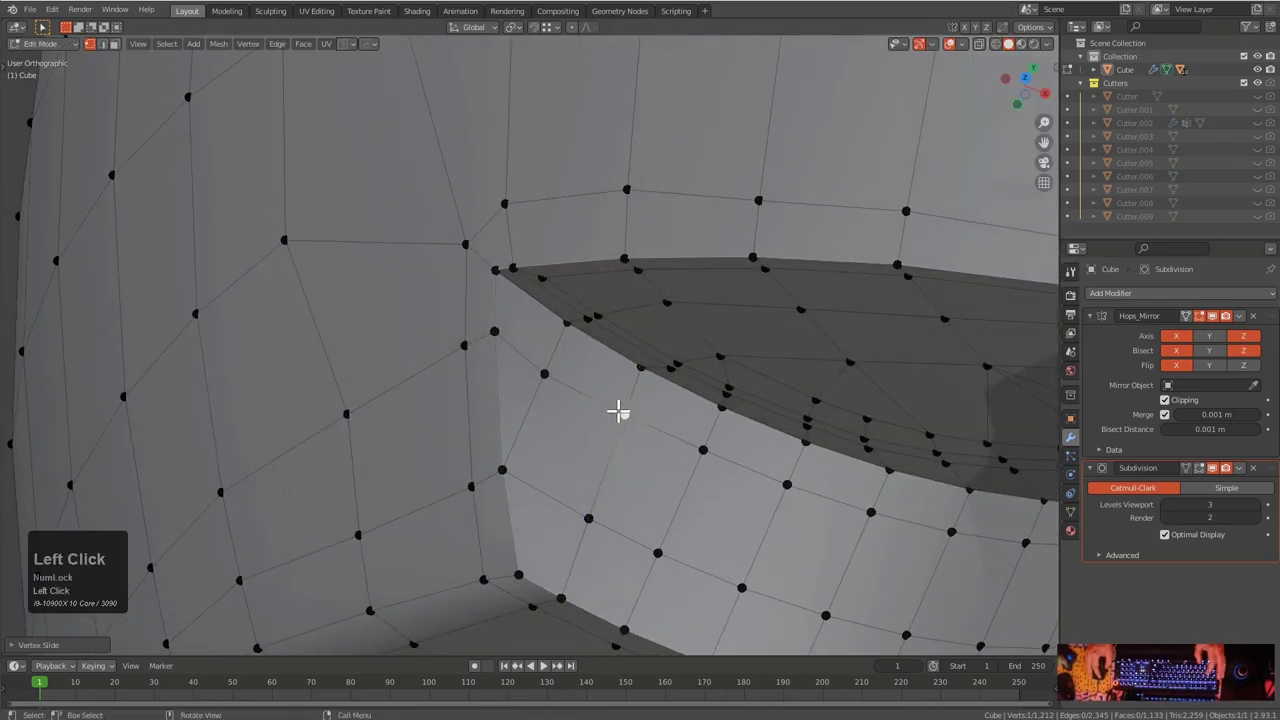
Connect the vertex just outside the pocket's upper corner to the outer surface vertex above it
key(Tab)
middle_drag(686, 390, 623, 323)
scroll(723, 371, down, 3)
shift+scroll(533, 505, down, 1)
key(Tab)
scroll(563, 343, up, 1)
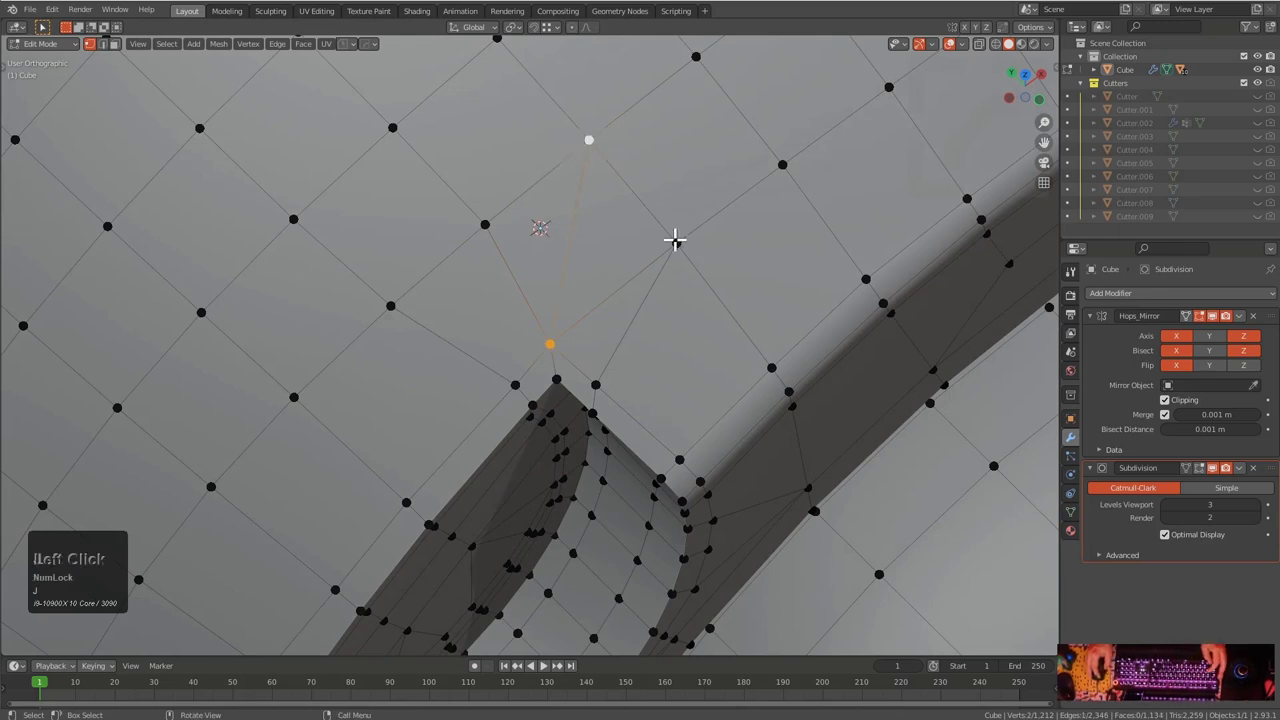
Connect the two surface vertices on either side of the new edge and dissolve the diagonal on the groove side
key(3)
click(603, 297)
key(ctrl+x)
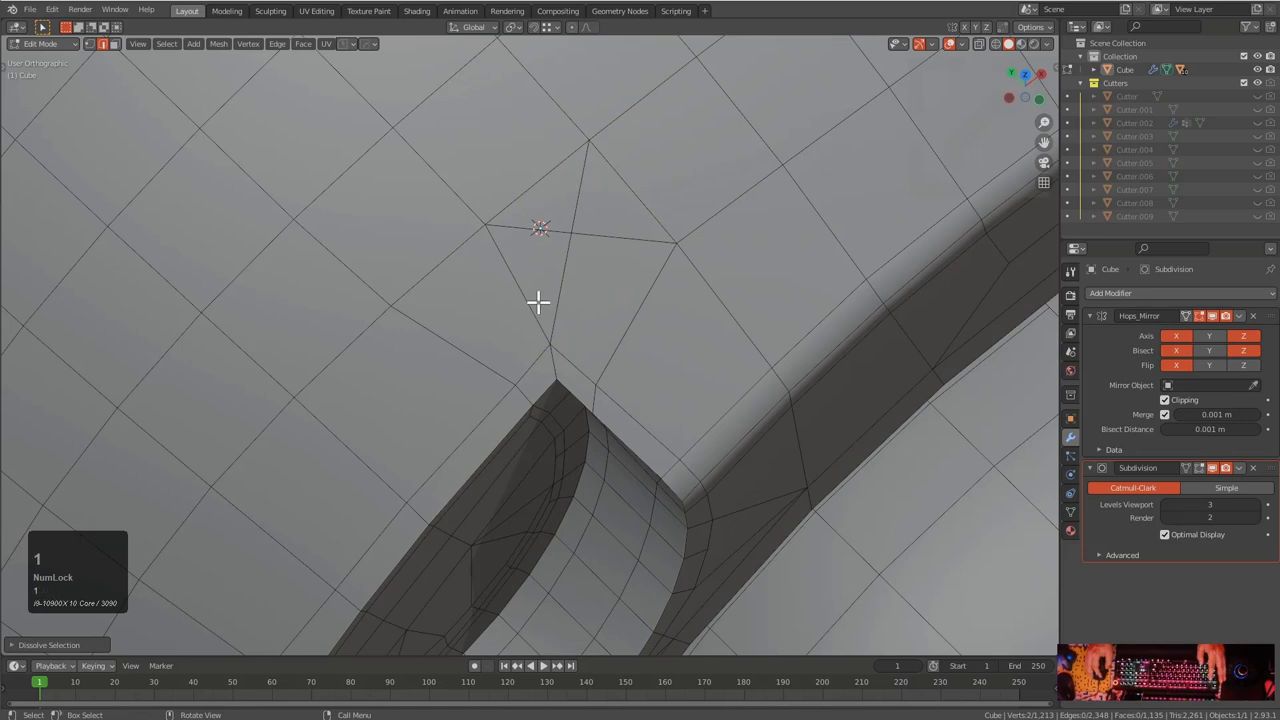
Connect the straight rim's nearest outer support vertex to the surface vertex above and dissolve that vertex's old diagonal to the corner
key(1)
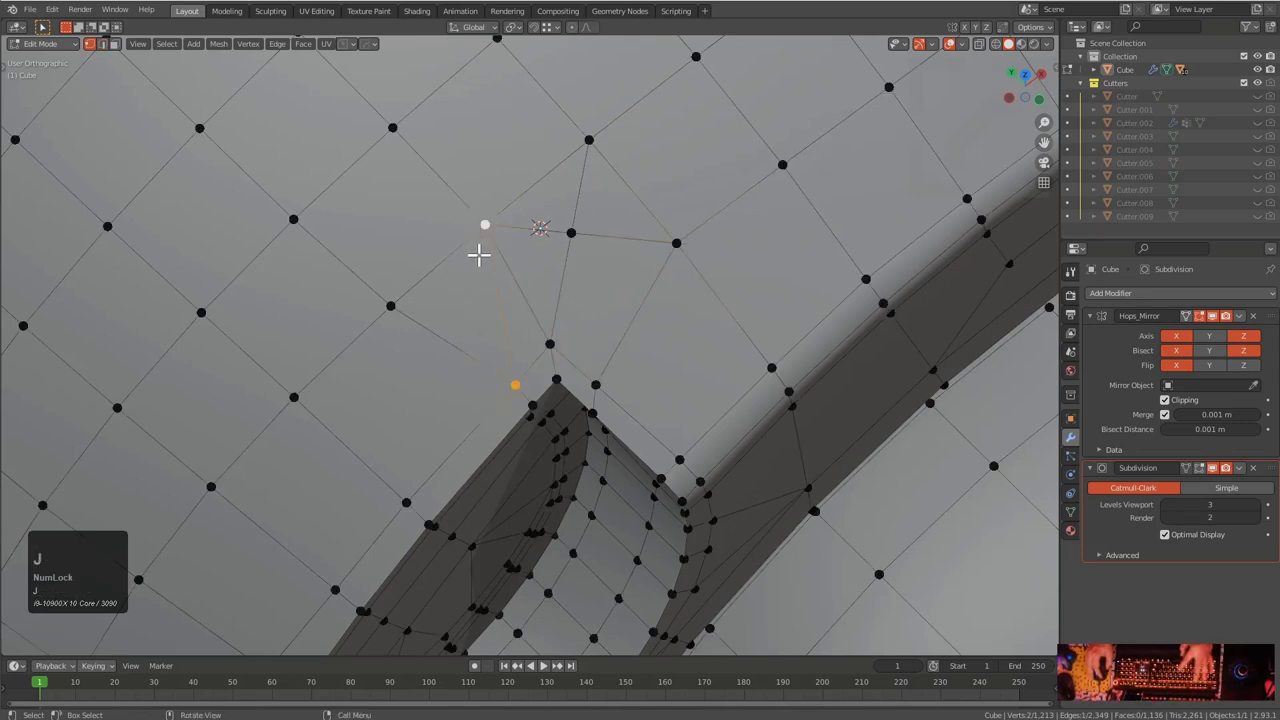
key(2)
key(ctrl+z)
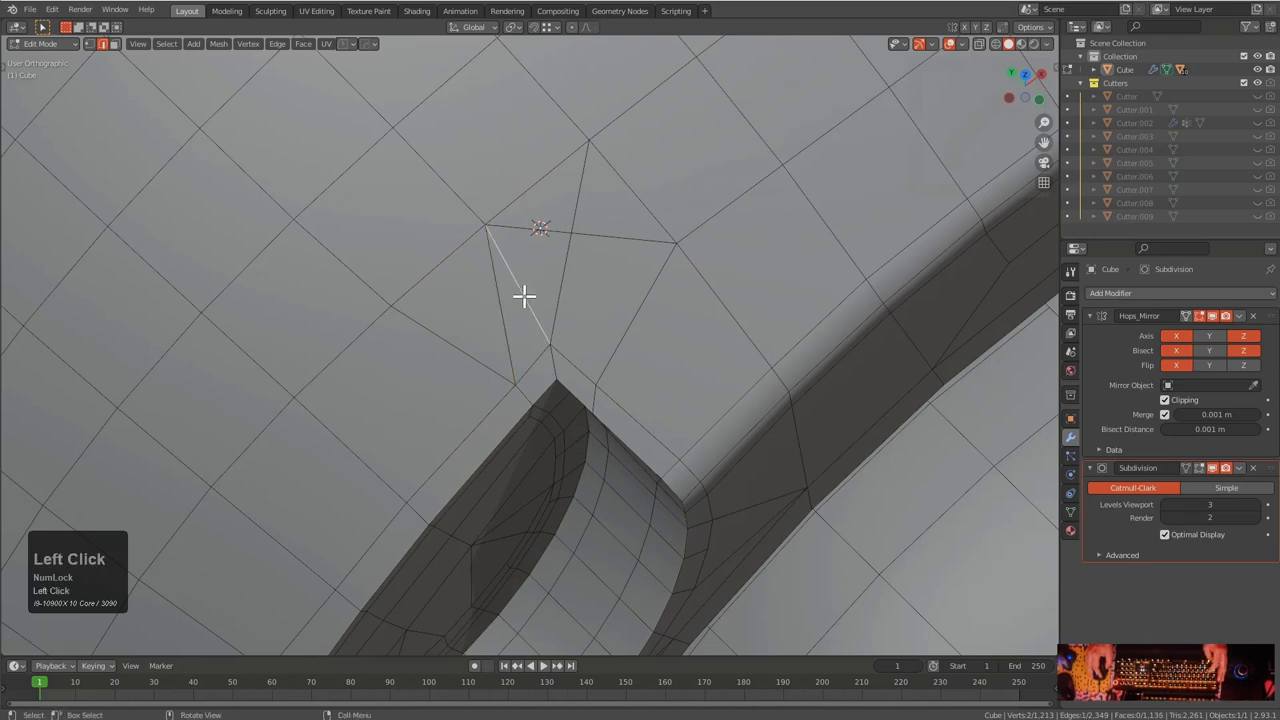
Slide the reconnected surface vertex away from the pocket's upper corner to widen the neighbouring faces
key(1)
click(486, 225)
key(g)
key(g)
click(469, 262)
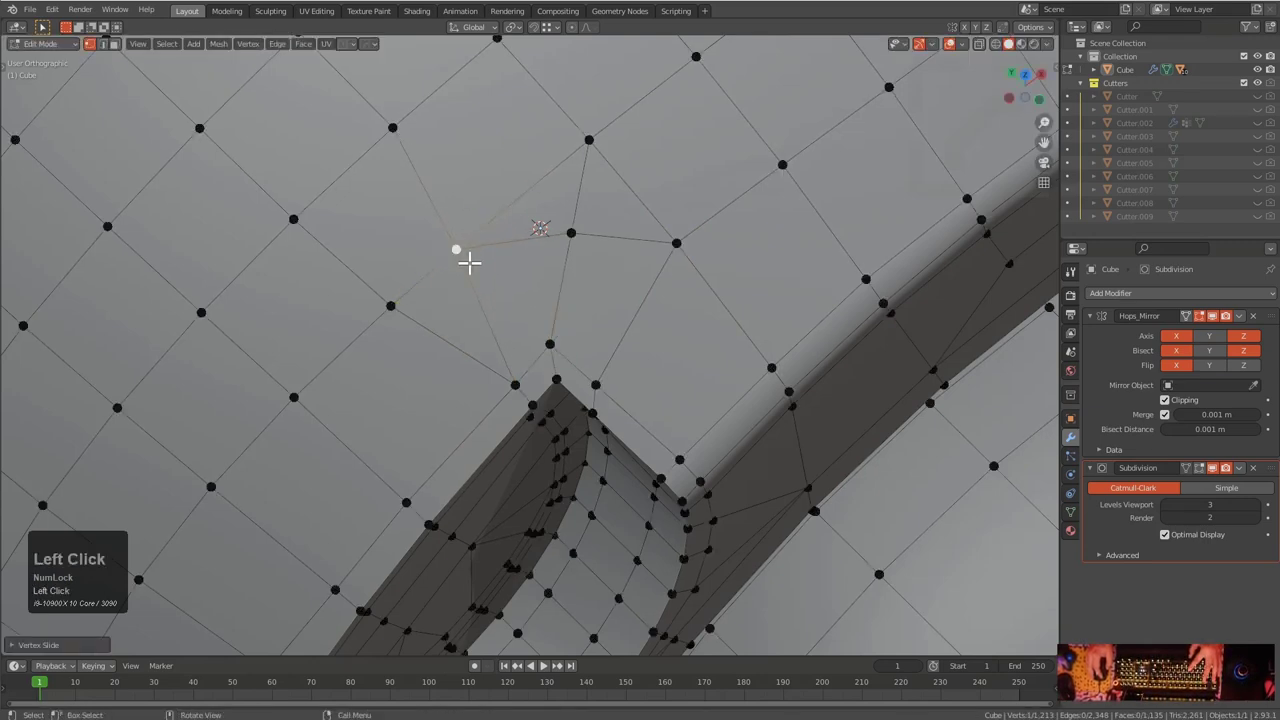
Slide the short vertex row crossing the straight rim onto the inner face away from the pocket's upper corner
mouse_move(493, 447)
middle_down()
mouse_move(469, 386)
mouse_move(489, 452)
middle_up()
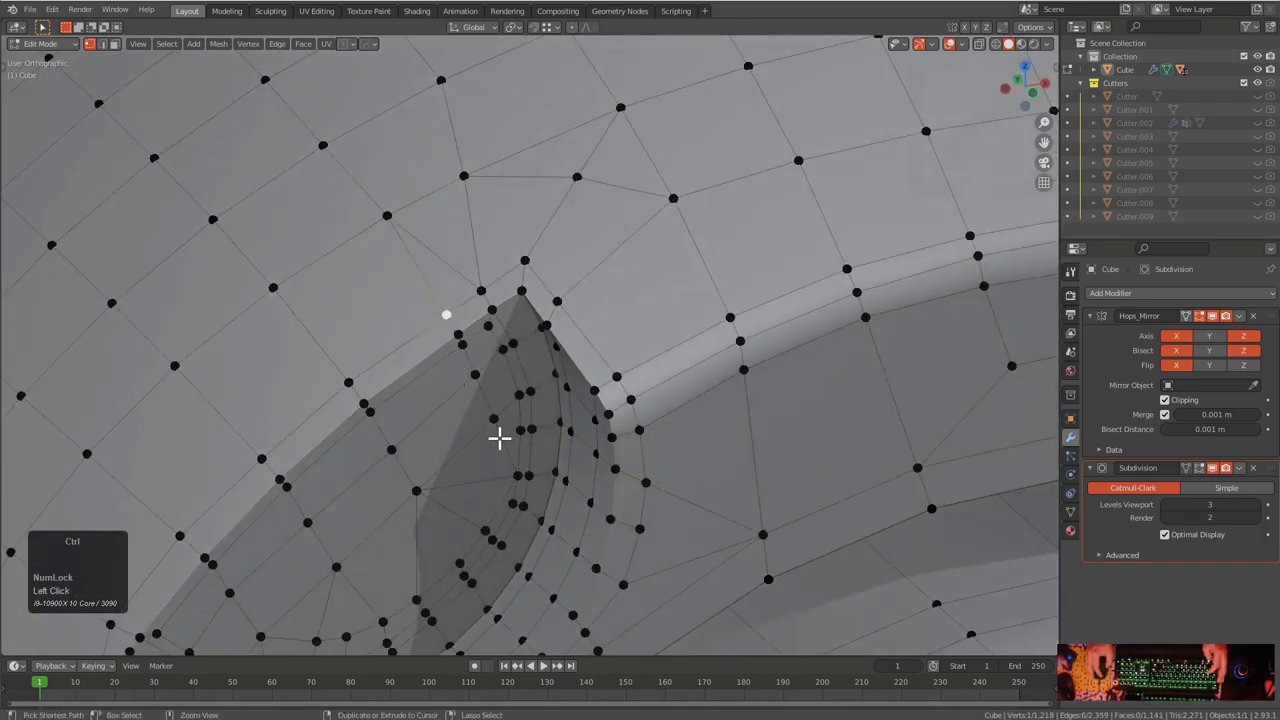
ctrl+click(491, 419)
key(g)
key(g)
click(477, 426)
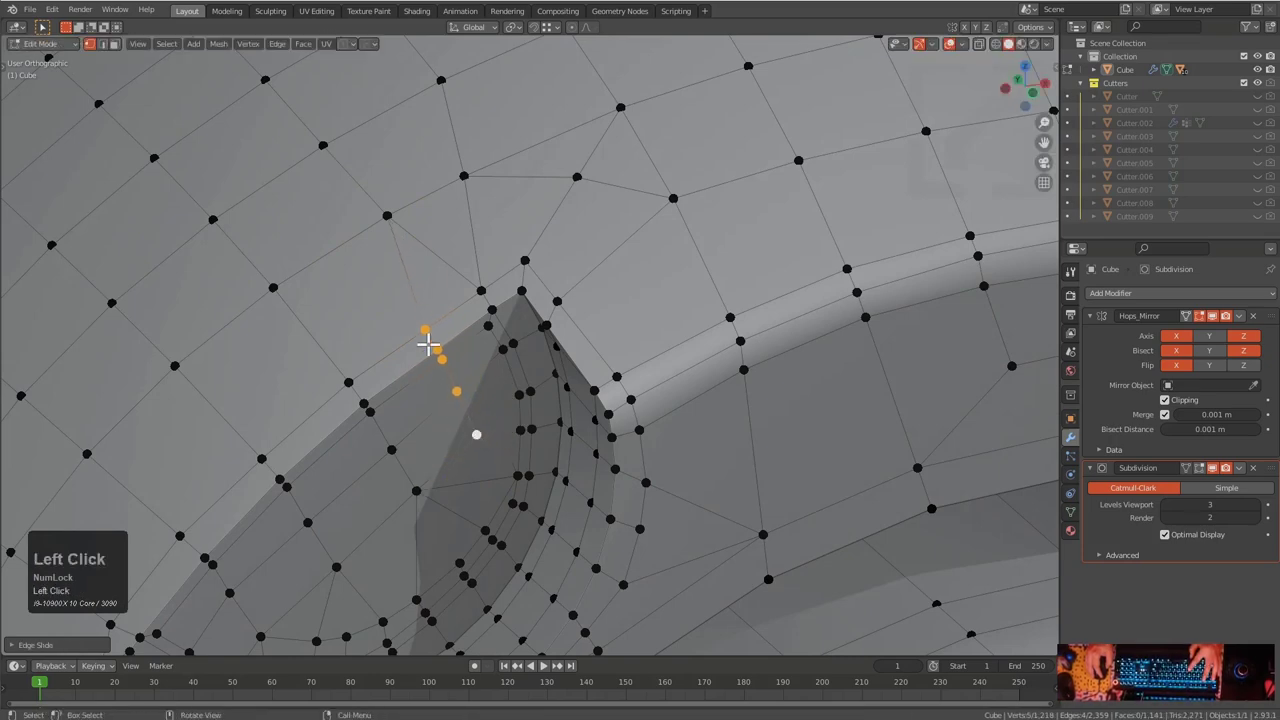
Slide the outer surface vertices around the pocket's upper corner along their edges to even out the spacing
key(2)
middle_drag(432, 261, 474, 346)
key(1)
key(g)
key(g)
click(377, 271)
click(460, 221)
key(g)
key(g)
click(626, 240)
key(g)
key(g)
click(688, 272)
click(785, 206)
key(g)
key(g)
click(785, 210)
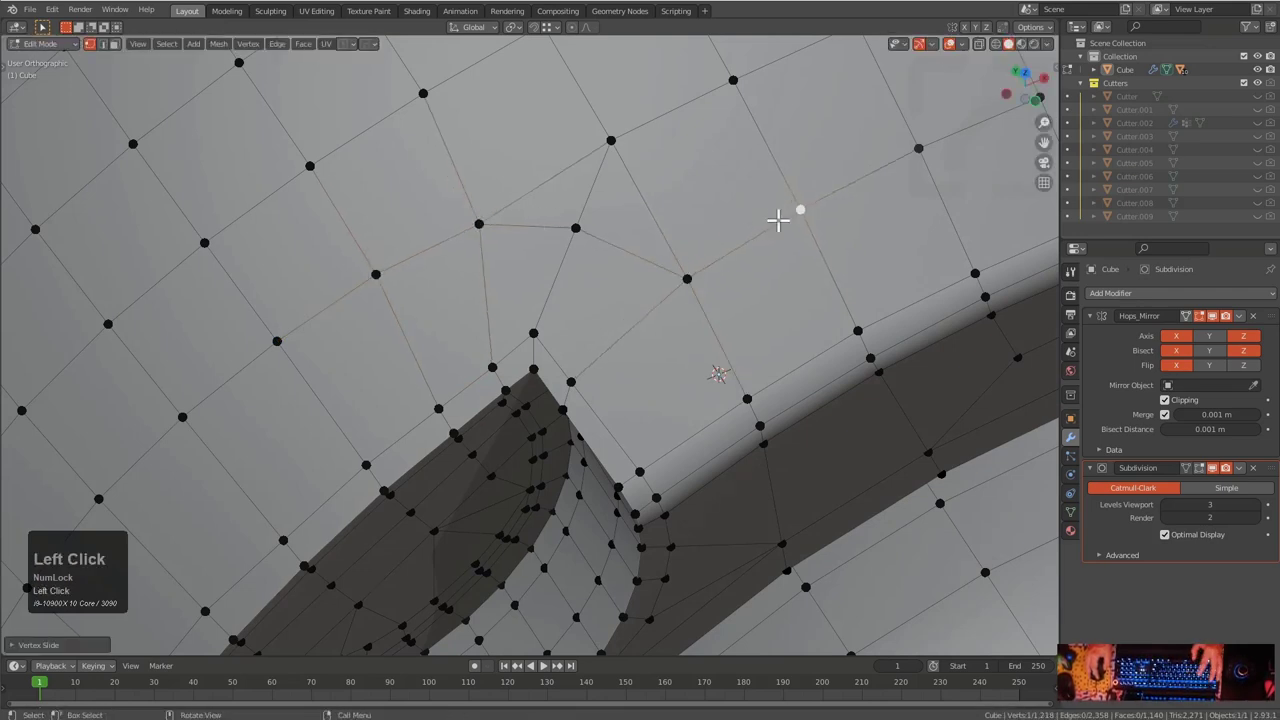
Preview the smoothed pocket and inspect the mesh around its upper corner
middle_drag(785, 210, 660, 385)
key(Tab)
scroll(669, 363, up, 5)
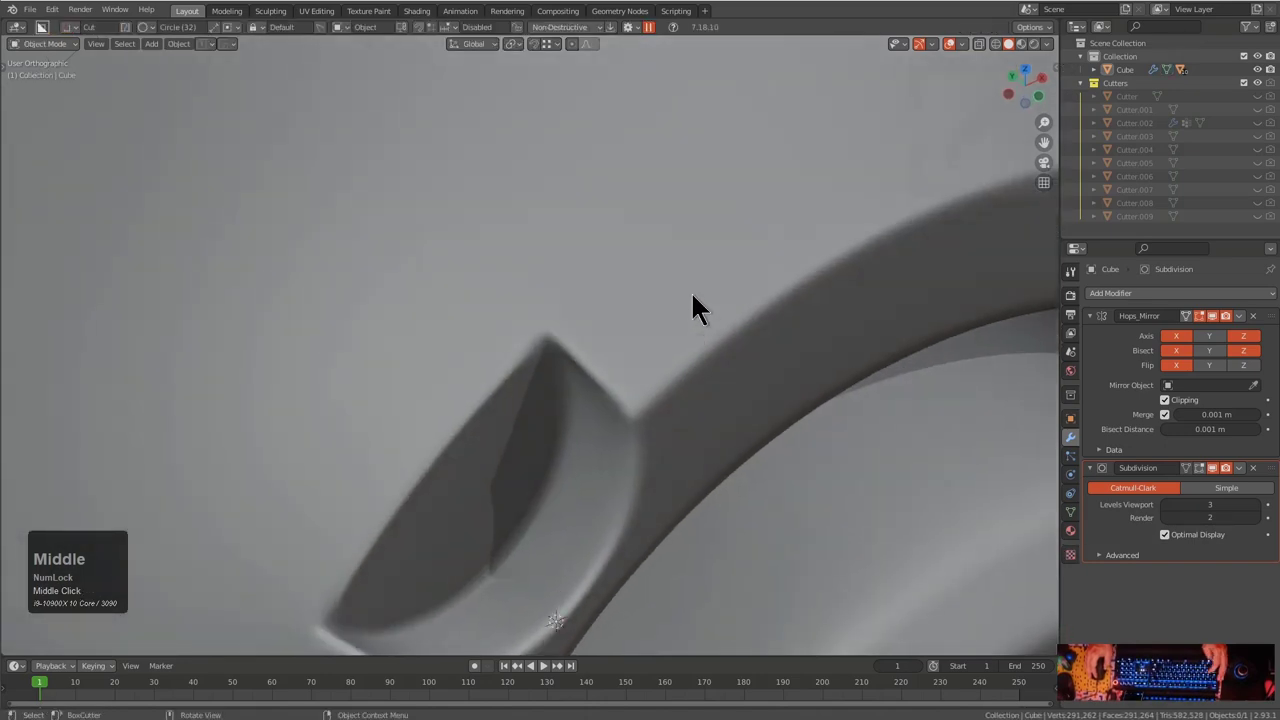
middle_drag(705, 228, 680, 294)
key(Tab)
middle_drag(714, 243, 580, 383)
scroll(580, 383, up, 2)
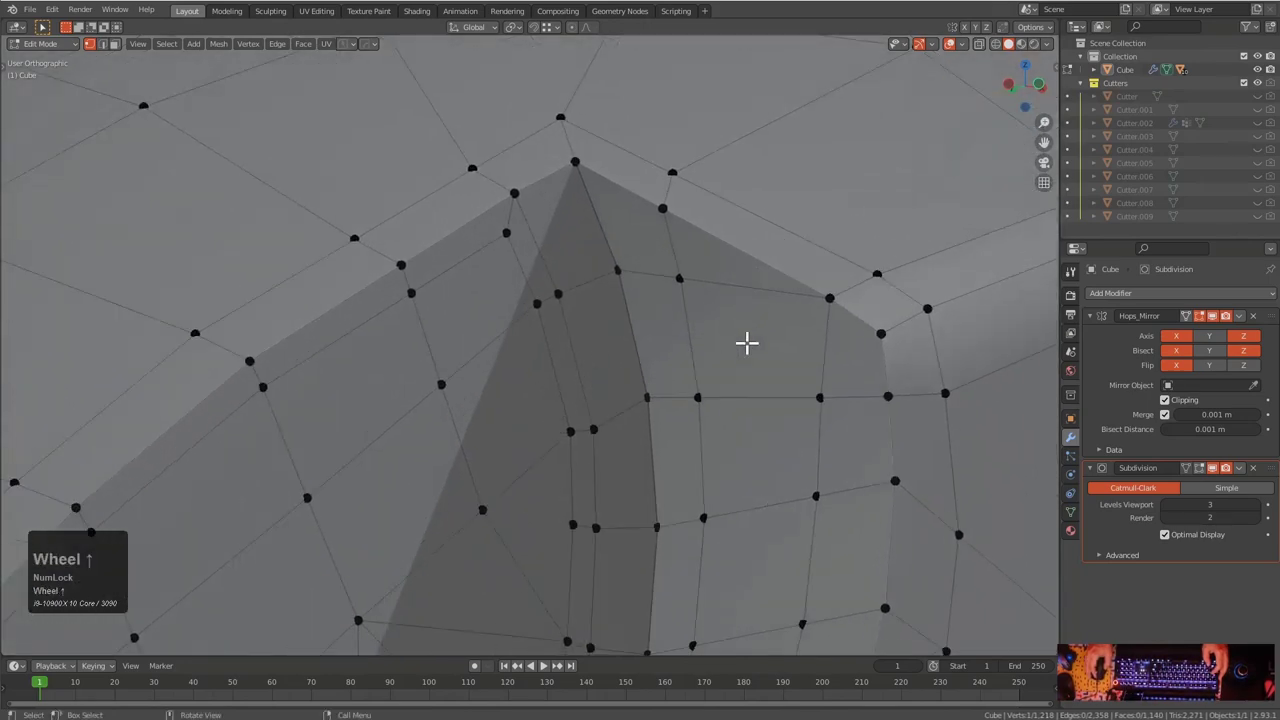
Slide the side wall's outer vertex row closer to the curved outer rim
scroll(789, 389, down, 2)
middle_drag(789, 389, 705, 170)
scroll(792, 313, up, 2)
middle_drag(653, 306, 537, 403)
ctrl+click(441, 395)
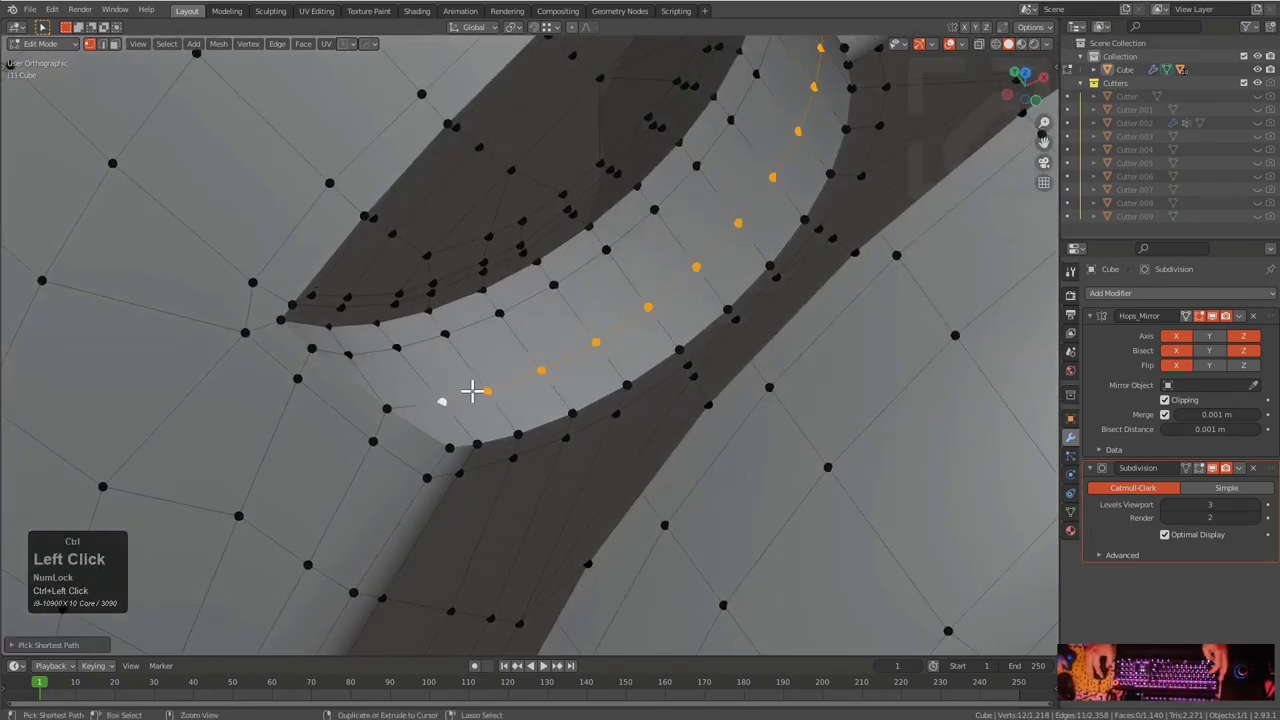
key(g)
key(g)
click(676, 350)
Connect two vertices diagonally across the side wall's face beside the upper end edge
middle_drag(506, 366, 614, 311)
scroll(620, 337, up, 3)
click(643, 209)
shift+scroll(603, 303, up, 3)
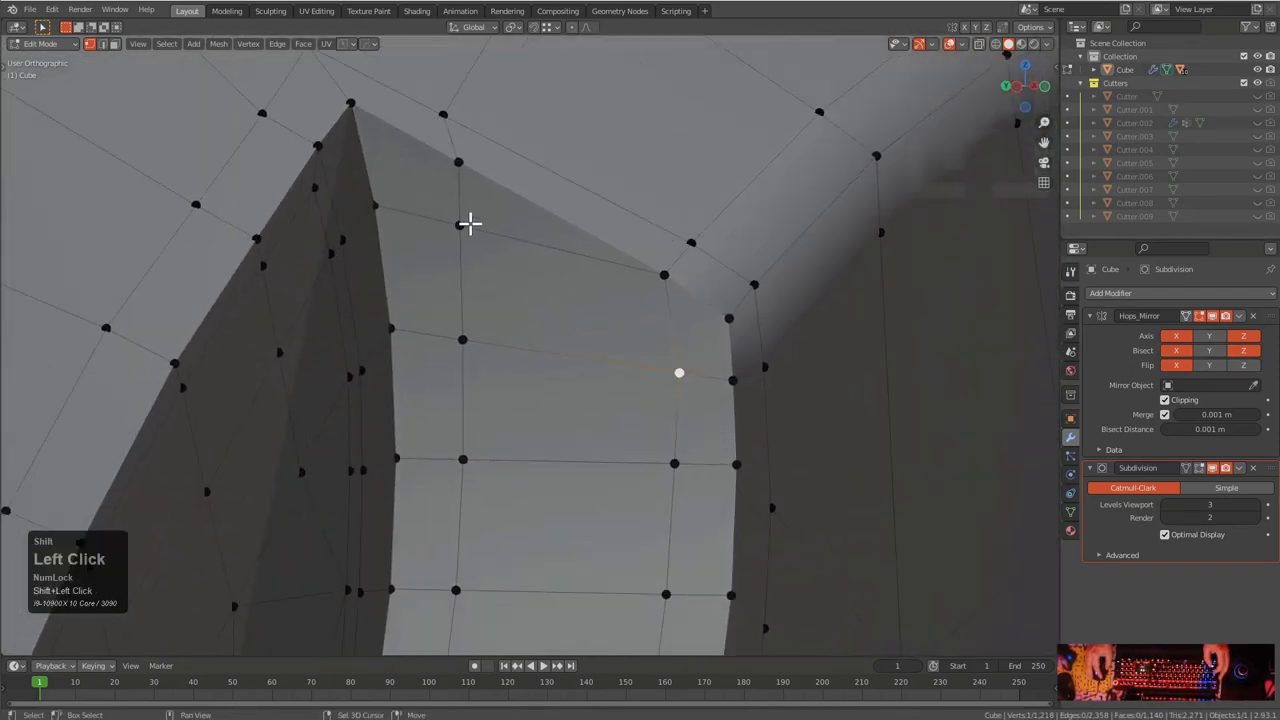
key(k)
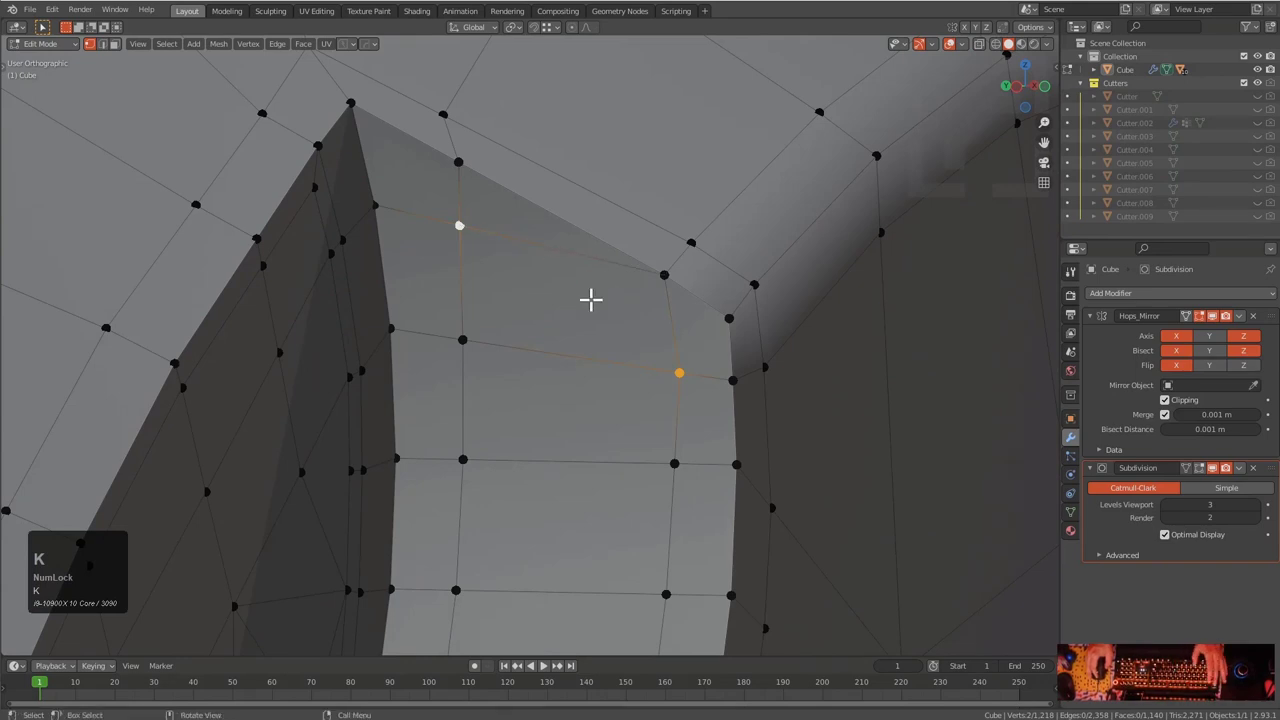
Slide the diagonal's outer-row vertex toward the end edge and dissolve the old edge above the diagonal
click(684, 376)
key(g)
key(g)
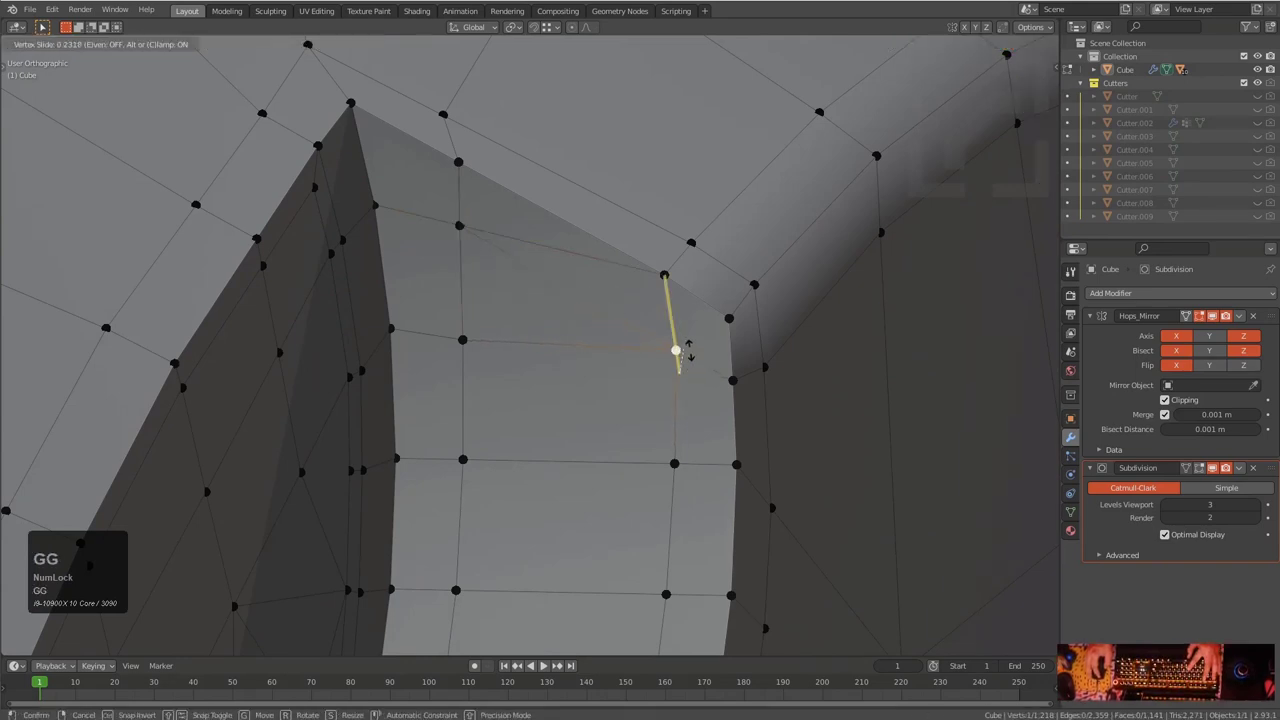
click(688, 338)
key(2)
key(ctrl+x)
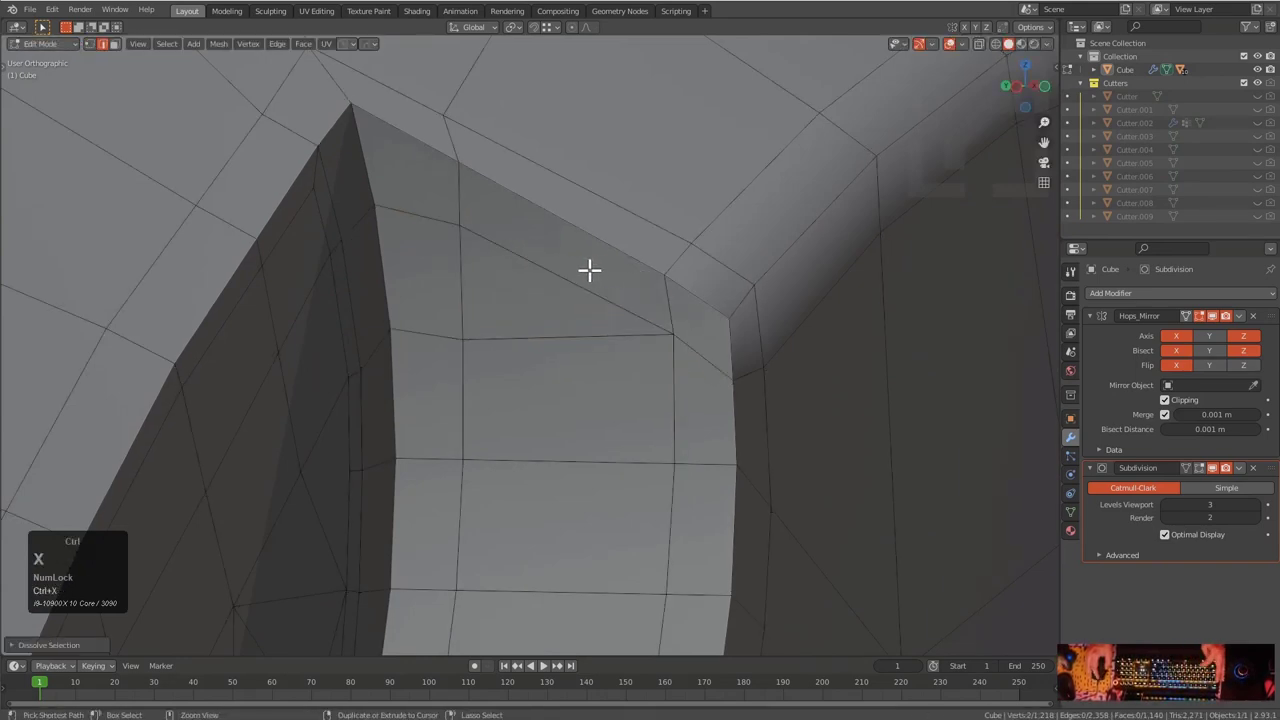
Slide the surface support vertex outside the side wall's upper end edge closer to the rim
key(1)
middle_drag(490, 222, 552, 202)
key(g)
key(g)
click(478, 104)
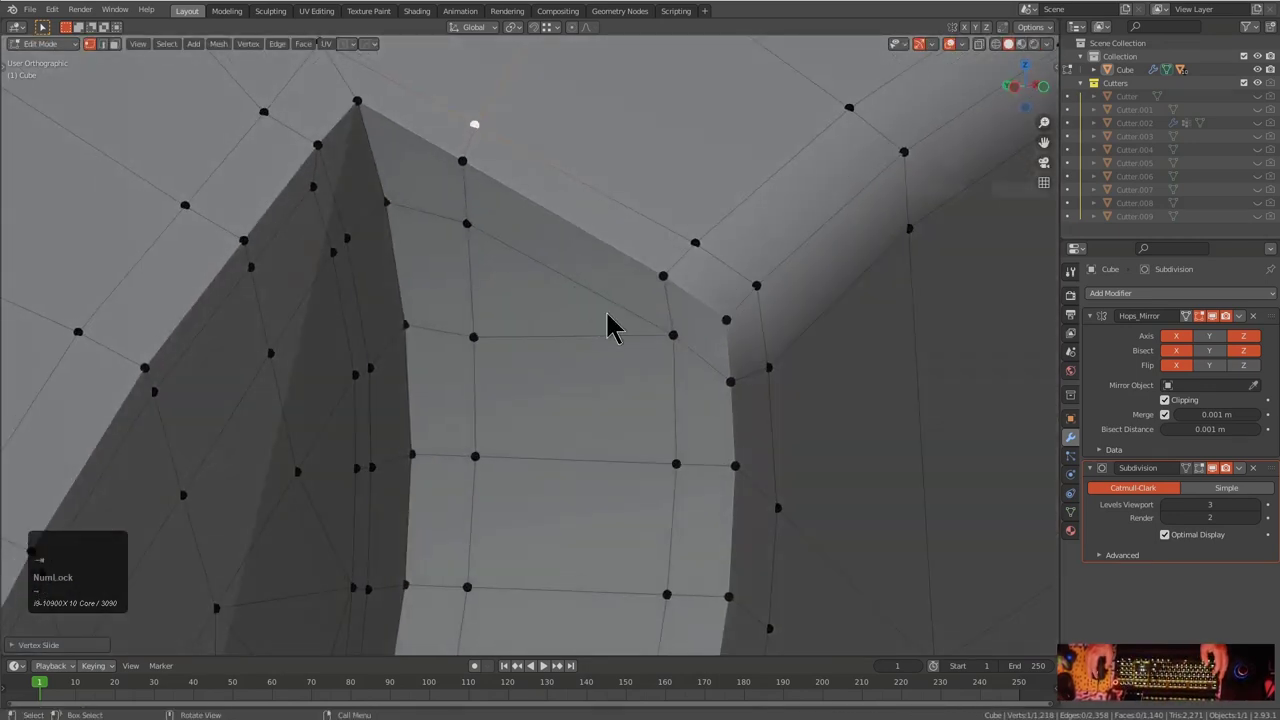
Check the smoothed result, then slide the short vertex row crossing from the inner face to the side wall toward the upper corner
key(Tab)
middle_drag(658, 322, 514, 260)
key(Tab)
shift+middle_drag(459, 202, 537, 286)
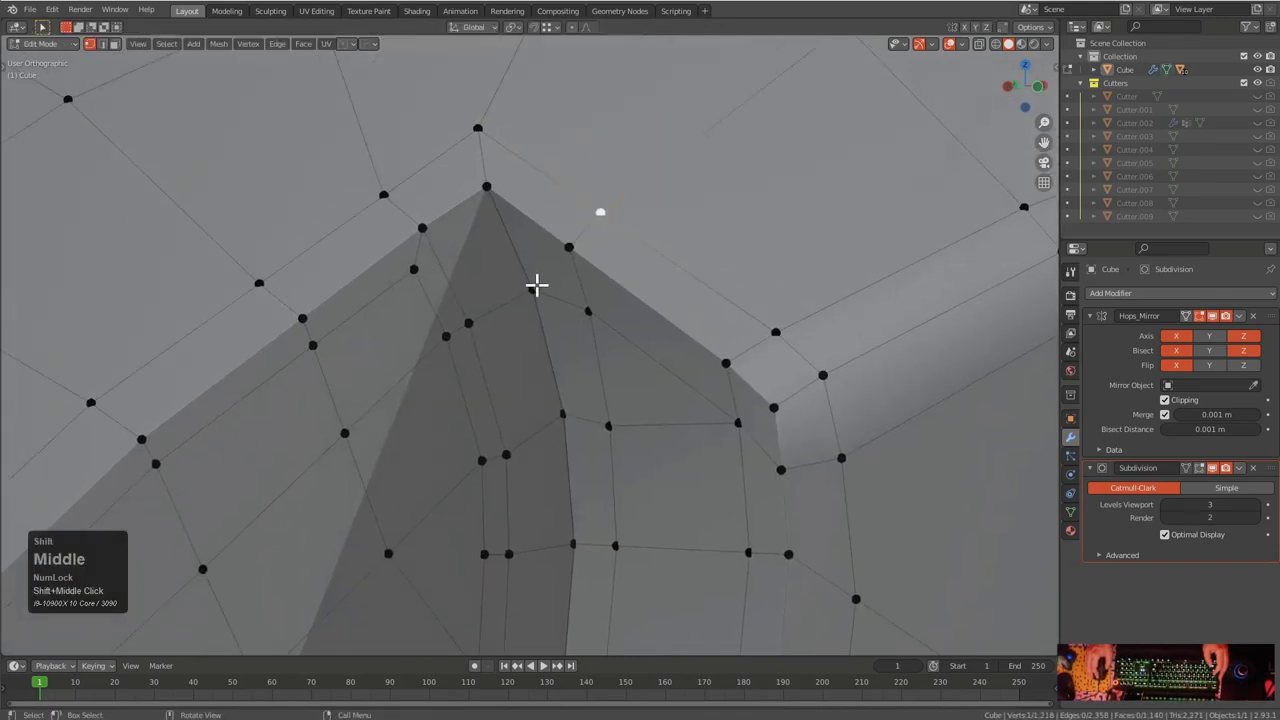
ctrl+click(536, 301)
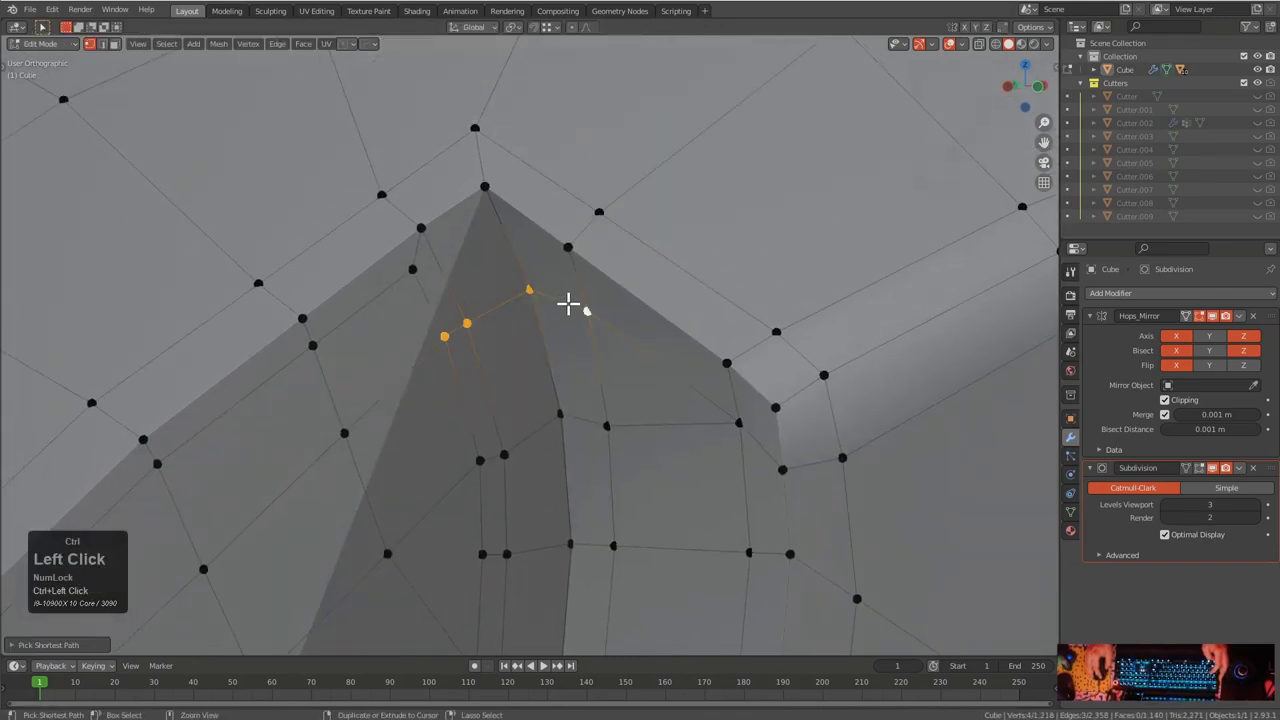
key(g)
key(g)
click(557, 258)
Slide two inner face vertices closer to the straight rim and preview the smoothed upper corner
click(345, 430)
key(g)
key(g)
click(335, 395)
click(218, 556)
key(g)
key(g)
click(206, 533)
key(Tab)
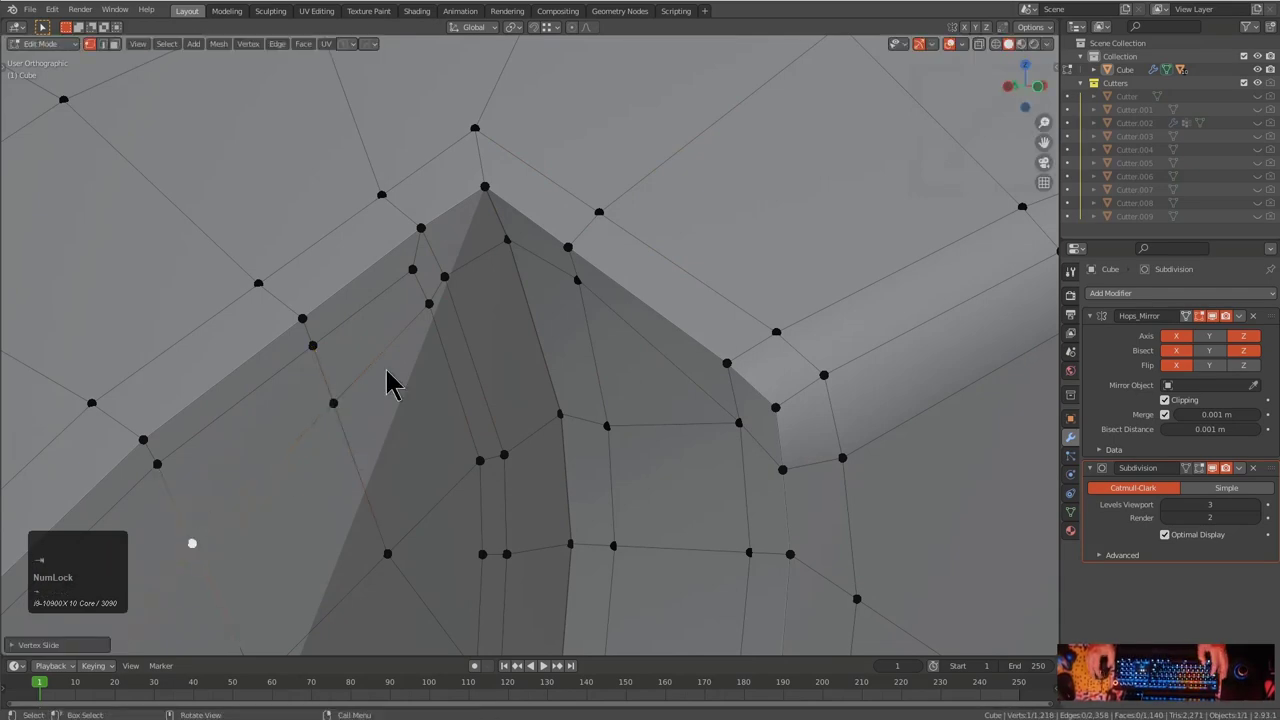
middle_drag(473, 220, 437, 306)
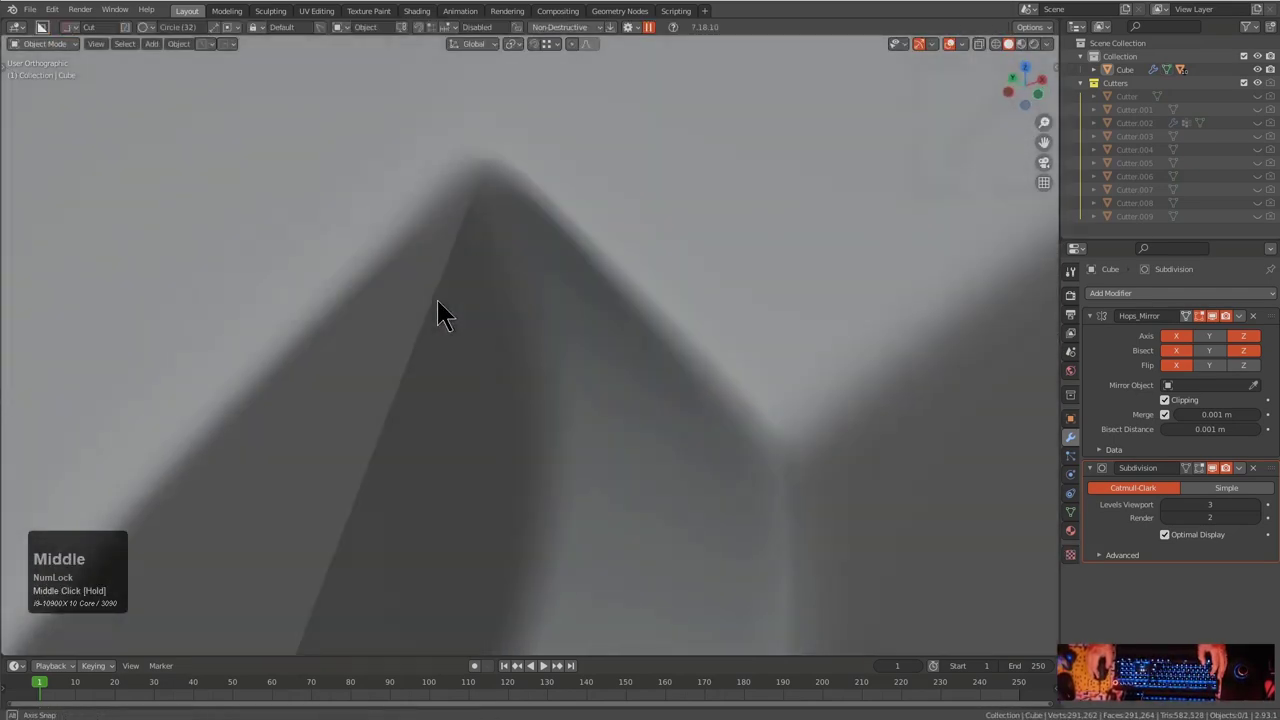
key(Tab)
scroll(485, 254, down, 2)
click(497, 210)
key(g)
key(g)
right_click(502, 209)
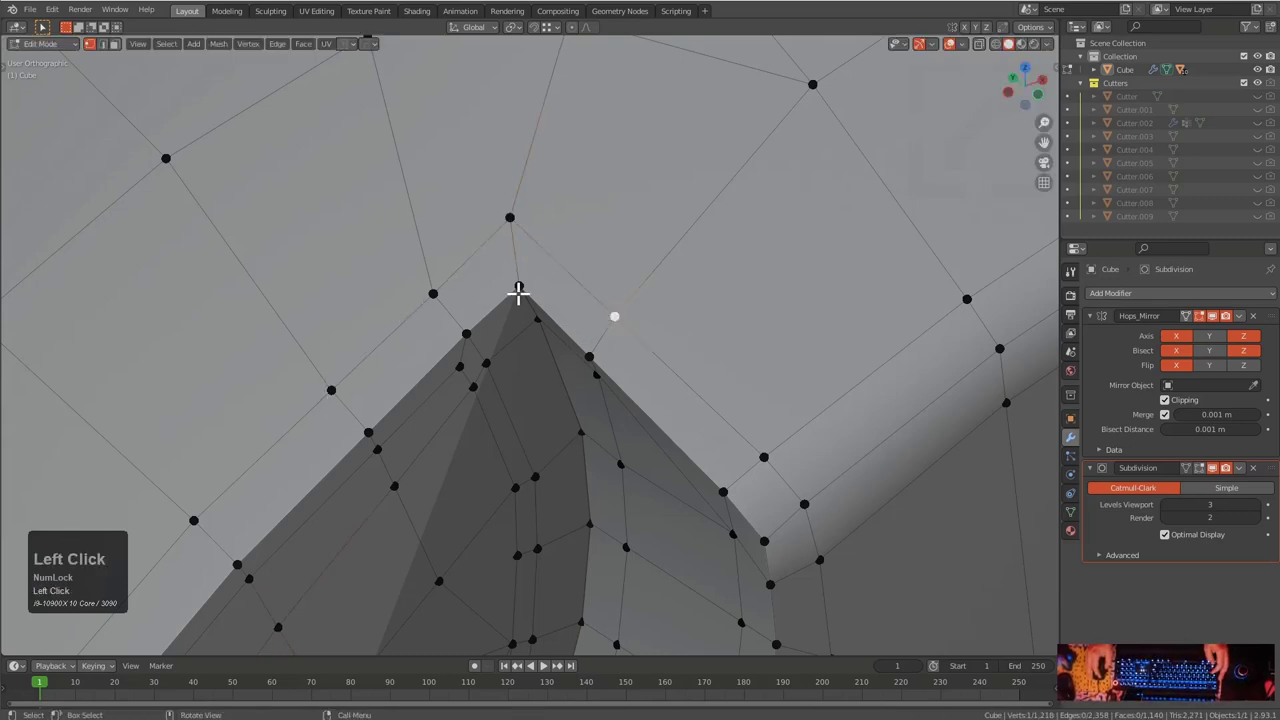
Slide the outer support rows around the pocket's upper corner and beside the groove edge closer to the rim
ctrl+click(193, 521)
key(g)
key(g)
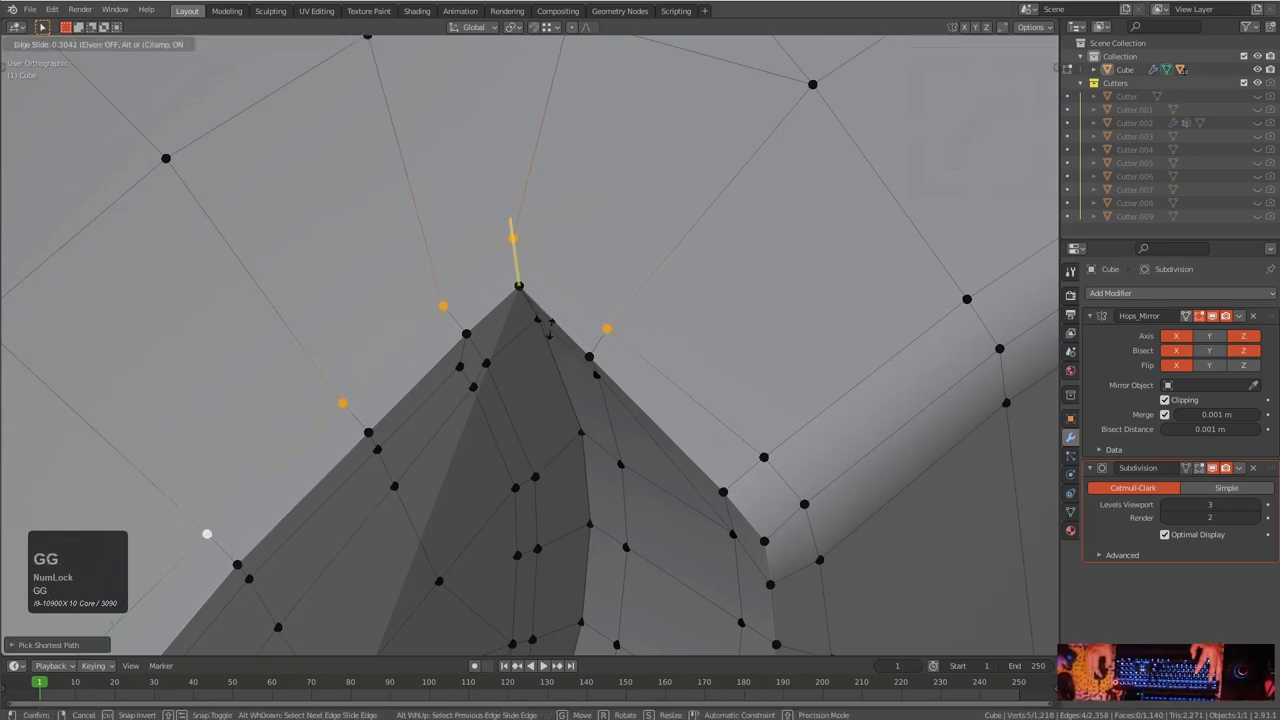
click(548, 328)
ctrl+click(819, 549)
key(g)
key(g)
click(771, 554)
Slide the outer support row along the straight rim closer to the edge at the pocket's lower end
shift+middle_drag(771, 554, 428, 484)
scroll(428, 484, up, 4)
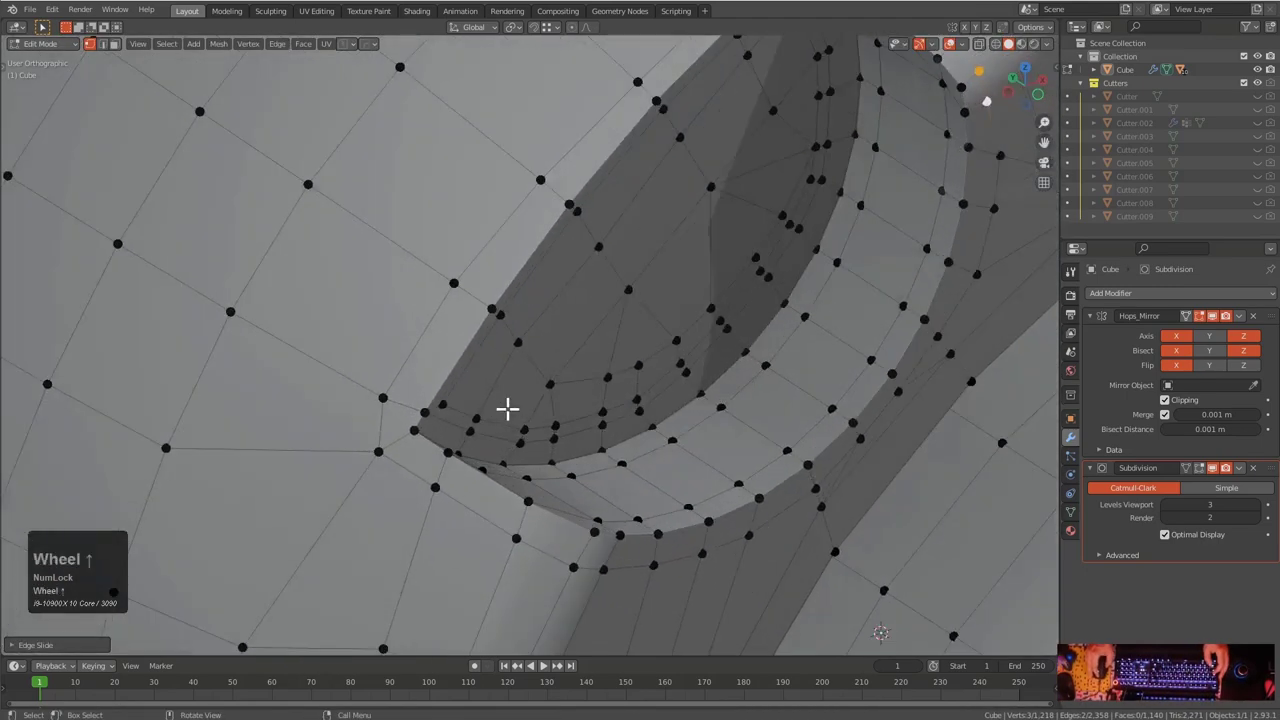
ctrl+click(466, 386)
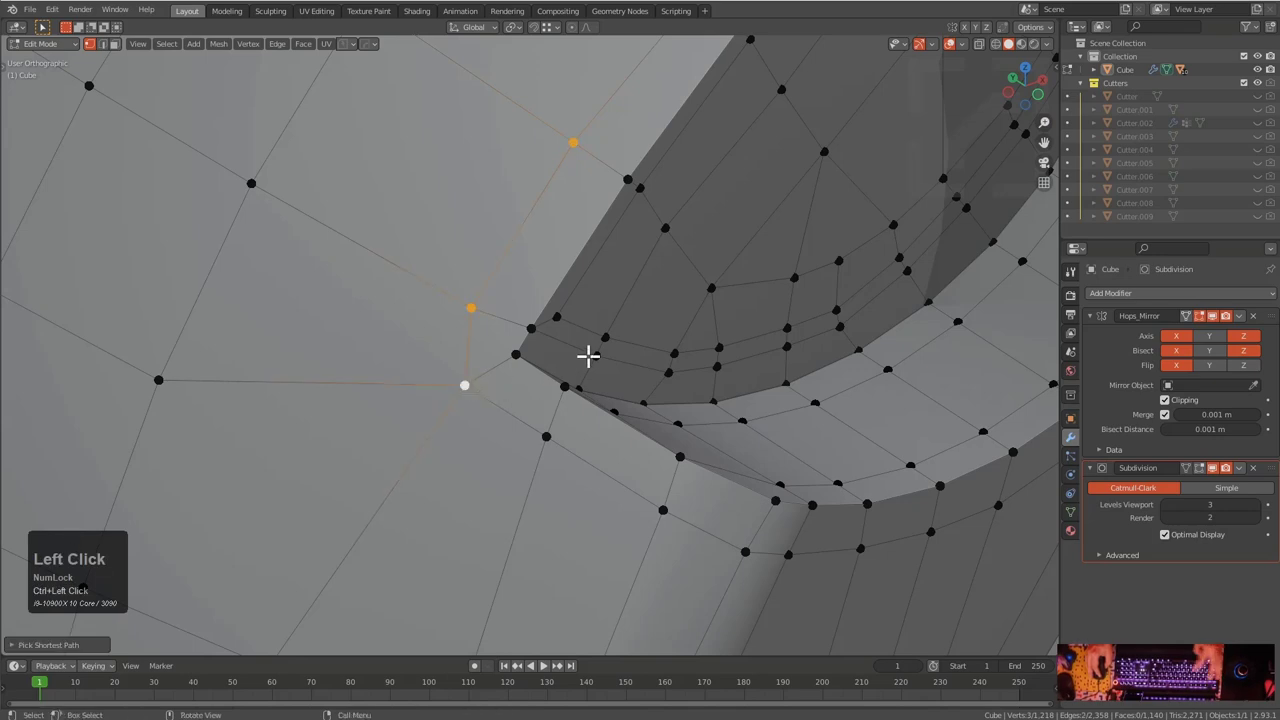
key(g)
key(g)
click(646, 376)
Slide the individual support vertices around the pocket's lower corner to fine-tune their distance from the rim
click(483, 381)
key(g)
key(g)
click(476, 386)
click(503, 312)
key(g)
key(g)
click(505, 317)
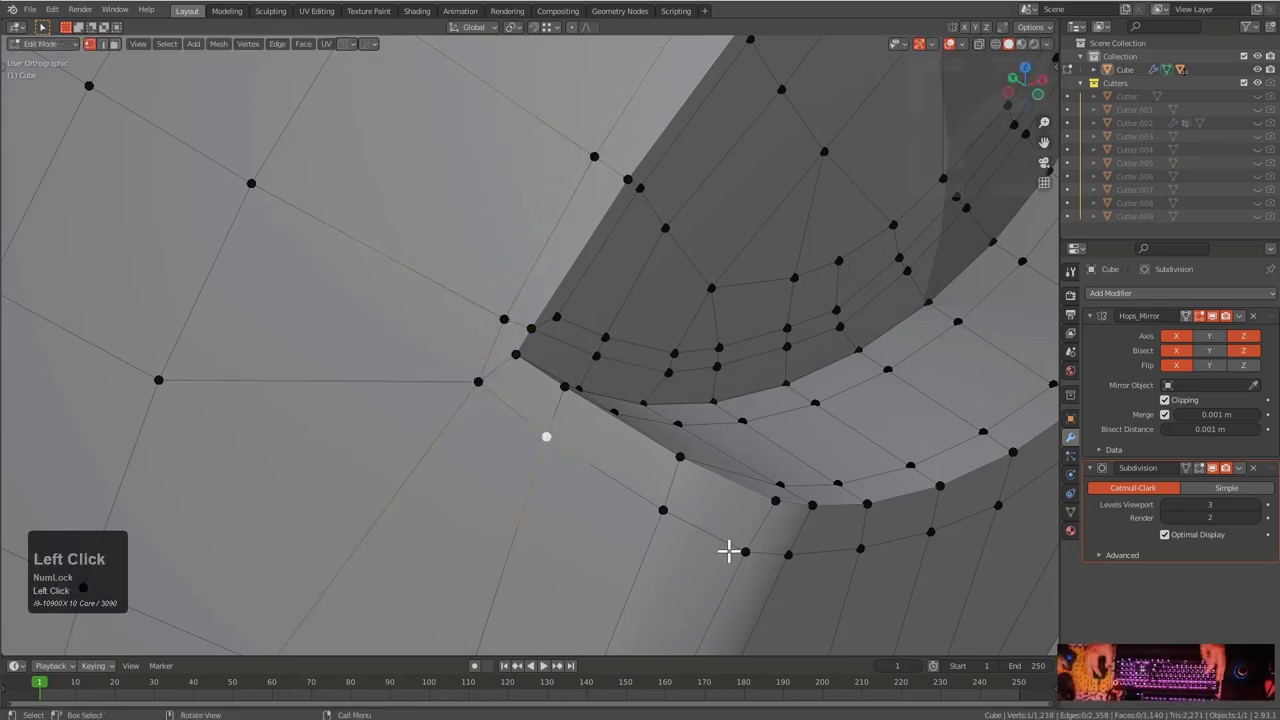
Slide the support row outside the side wall's lower end edge closer to the rim
ctrl+click(792, 566)
key(g)
key(g)
click(810, 542)
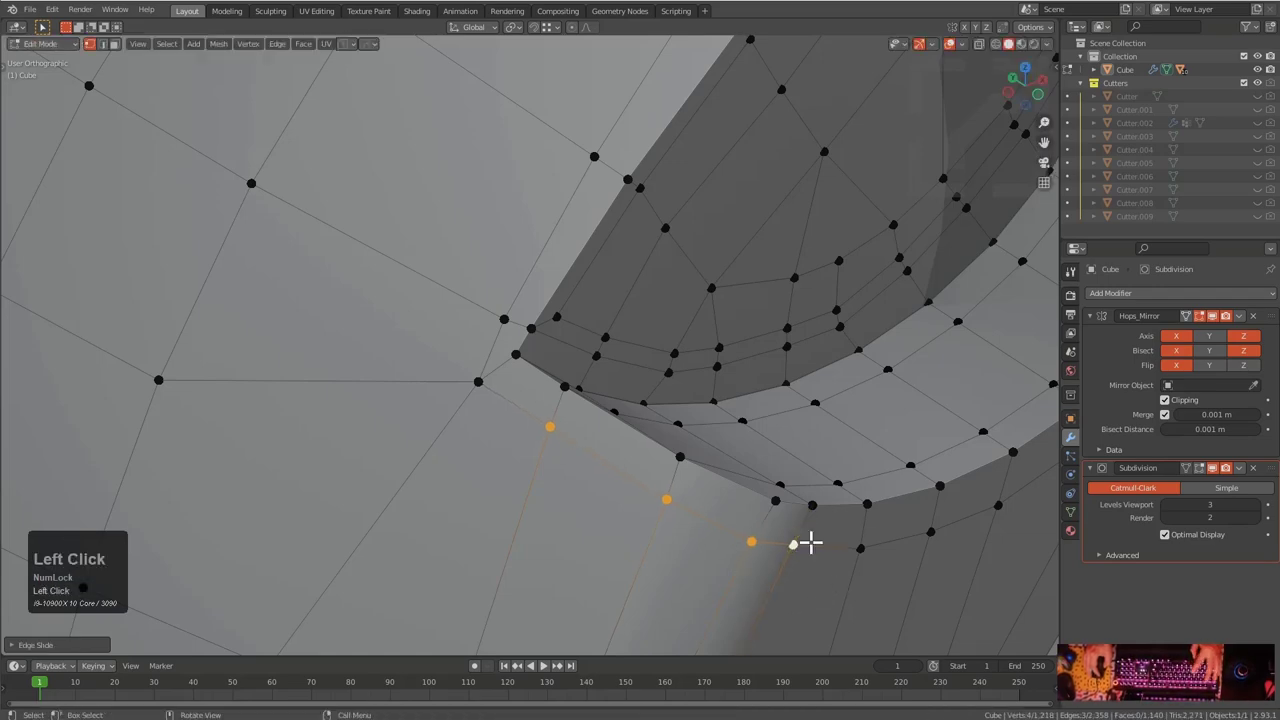
Examine the smoothed half-cylinder pockets and the concentric front rings with edit mode closed
key(Tab)
scroll(735, 453, down, 3)
middle_drag(731, 451, 675, 284)
scroll(705, 344, down, 3)
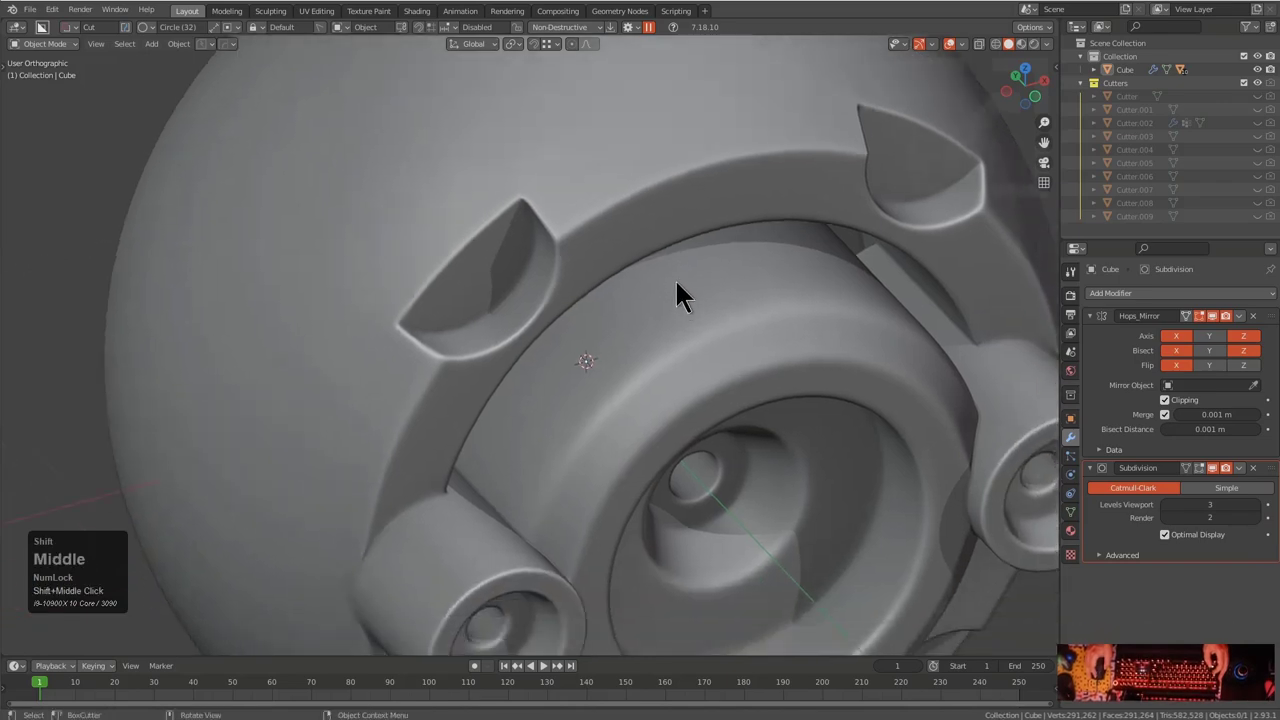
scroll(676, 286, down, 2)
middle_drag(757, 390, 716, 357)
scroll(716, 357, up, 3)
middle_drag(669, 266, 710, 326)
Cut four parallel horizontal knife lines from the inner disc's rim vertices across to its vertical centre line
key(Tab)
scroll(657, 291, up, 4)
key(alt+a)
key(k)
click(563, 322)
key(c)
click(780, 322)
key(e)
click(575, 281)
click(817, 281)
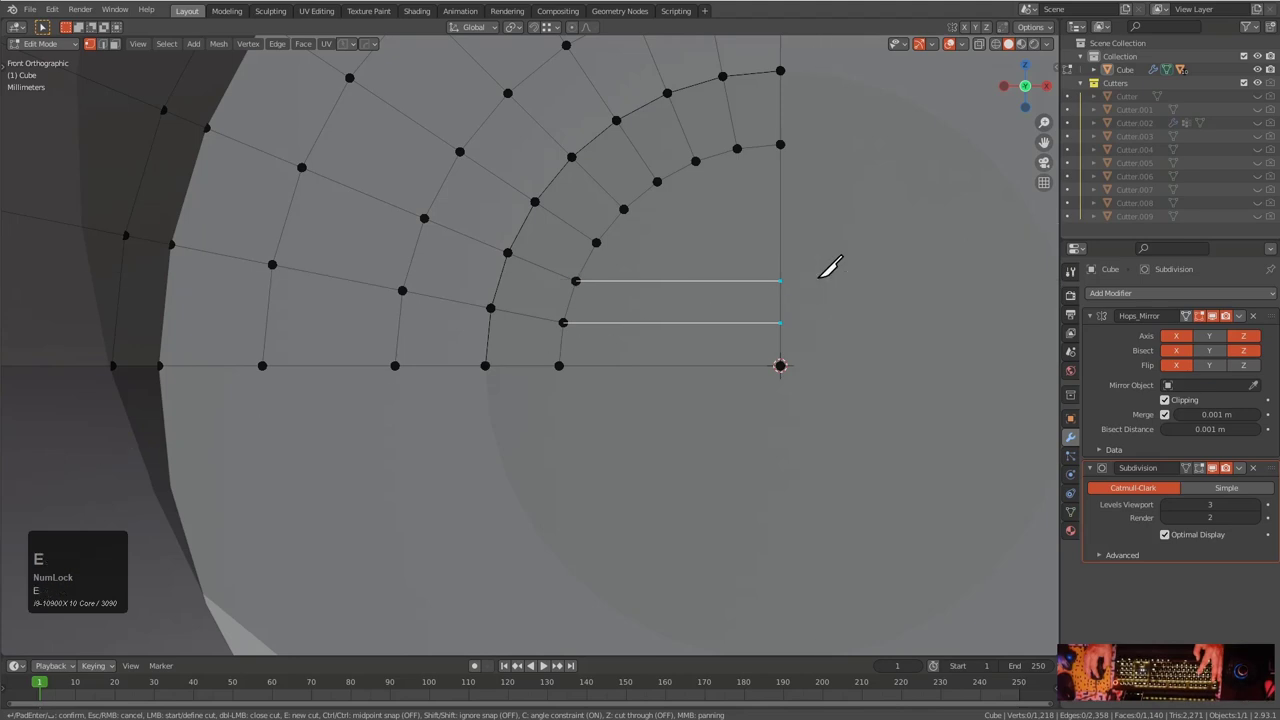
click(623, 209)
click(882, 209)
Add two vertical knife cuts from the disc's upper rim vertices down to the horizontal centre line and apply the cuts
key(e)
click(696, 161)
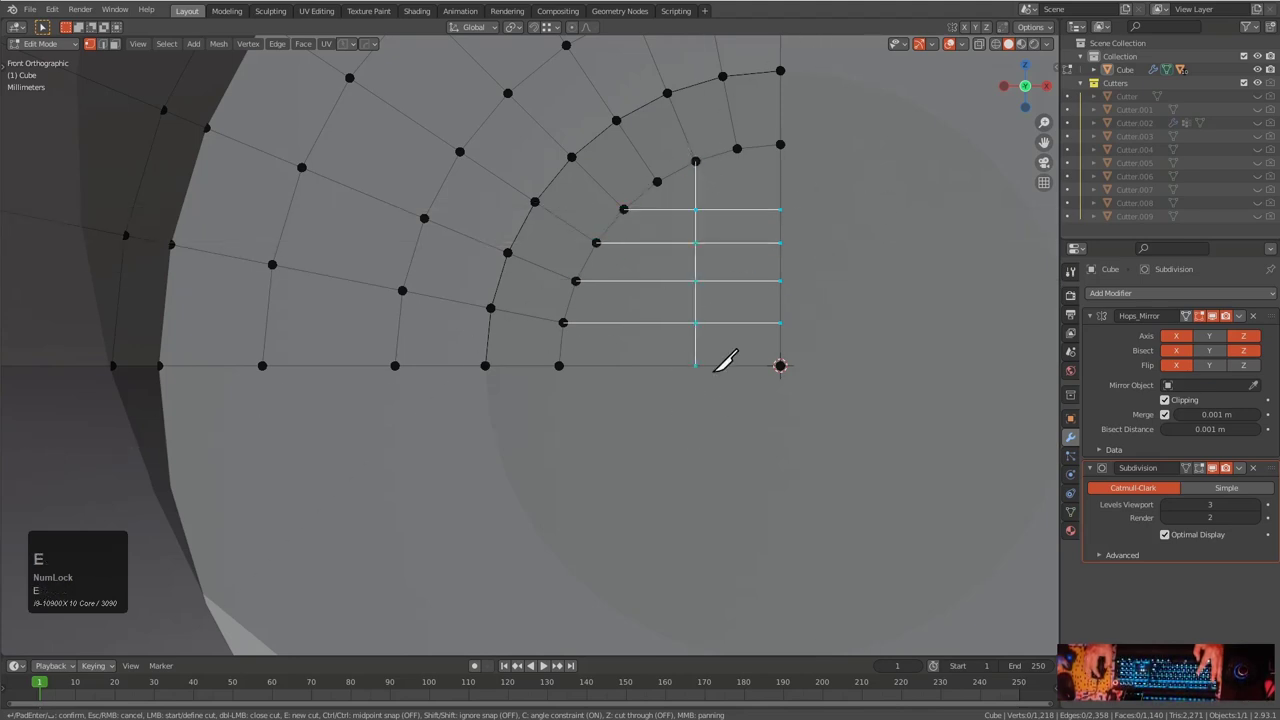
click(738, 394)
key(KP_Enter)
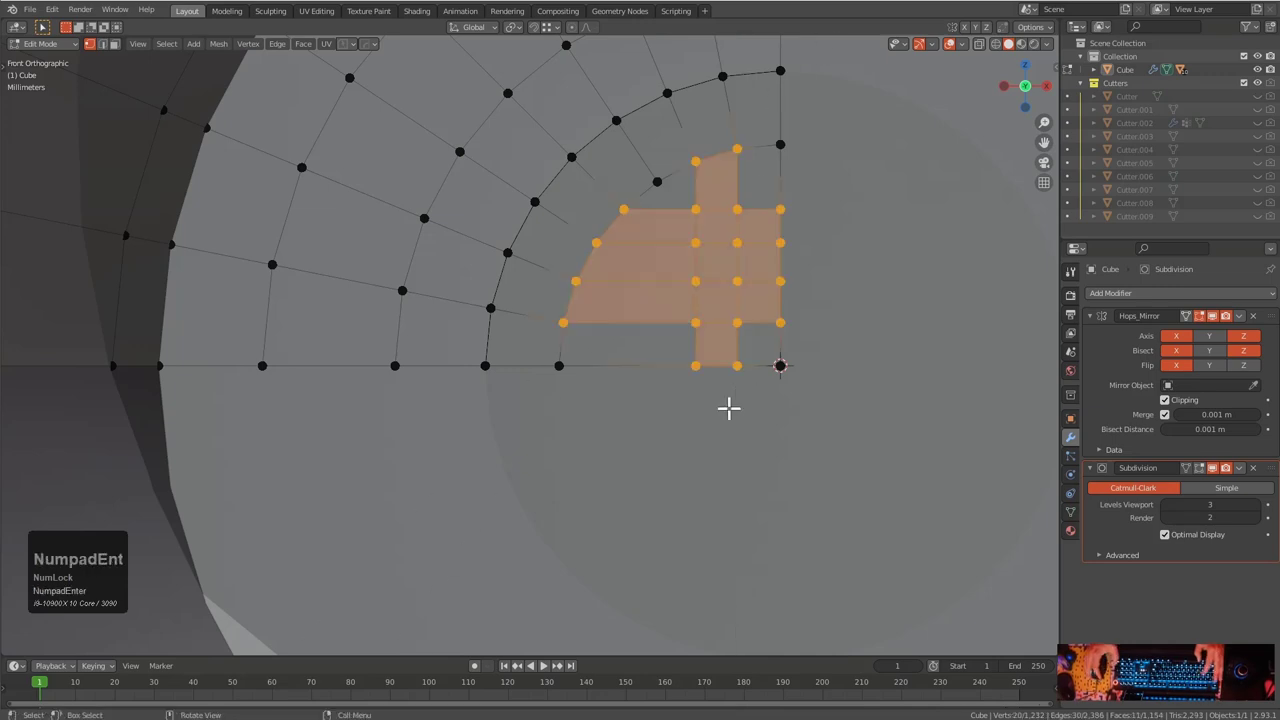
key(Tab)
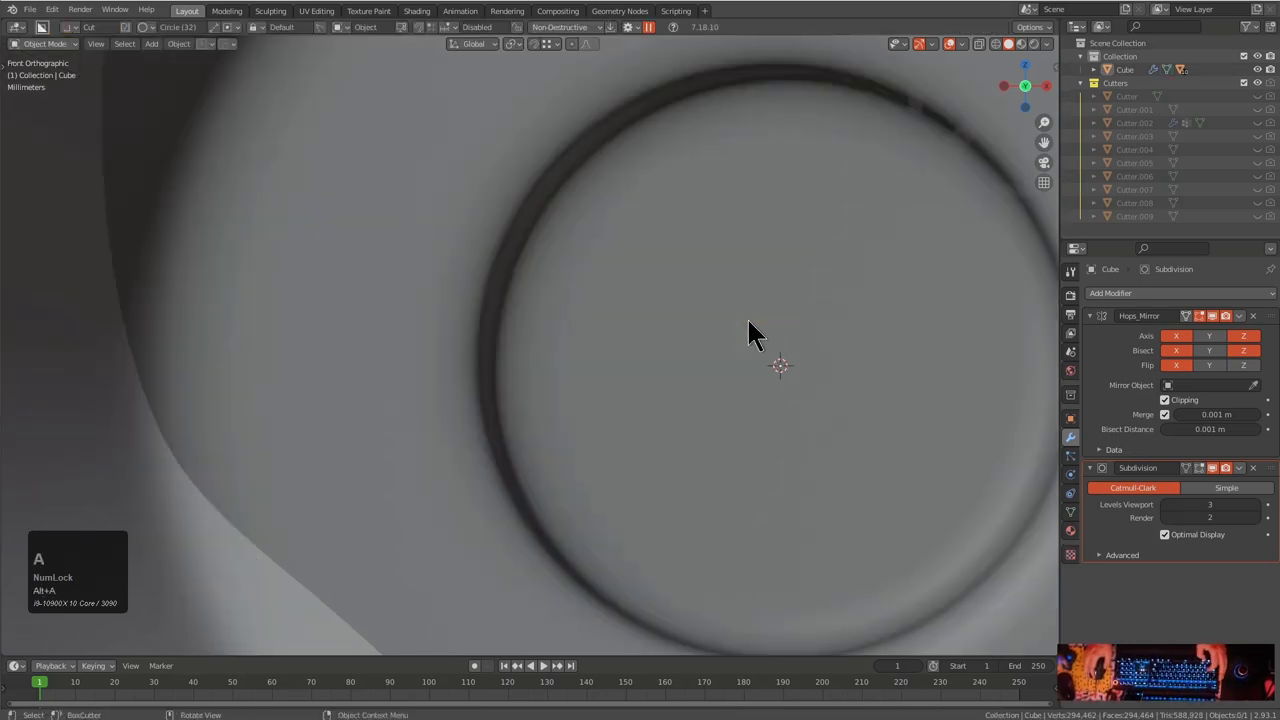
Examine the subdivided edge flow with the wireframe overlay, including where the side cylinder meets the sphere, and hide the overlay again
key(KP_5)
key(alt+v)
click(668, 352)
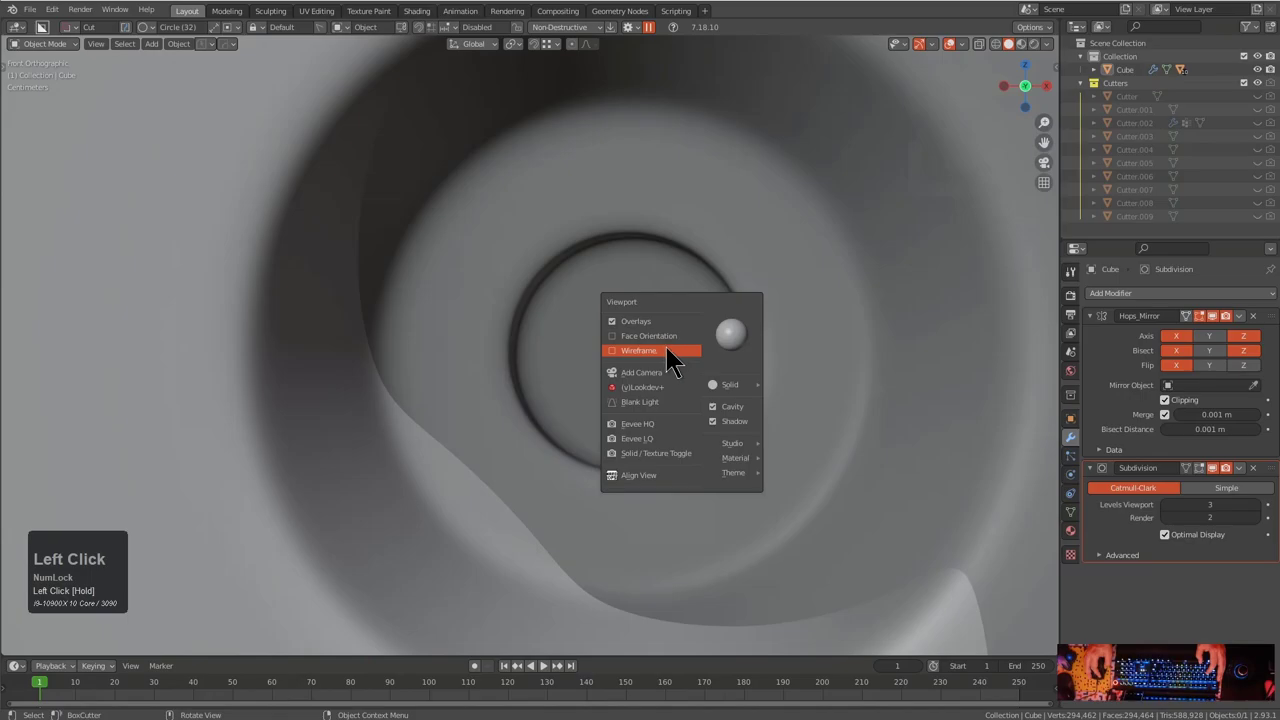
scroll(647, 332, down, 4)
middle_drag(595, 402, 578, 337)
scroll(414, 338, up, 2)
scroll(596, 290, up, 4)
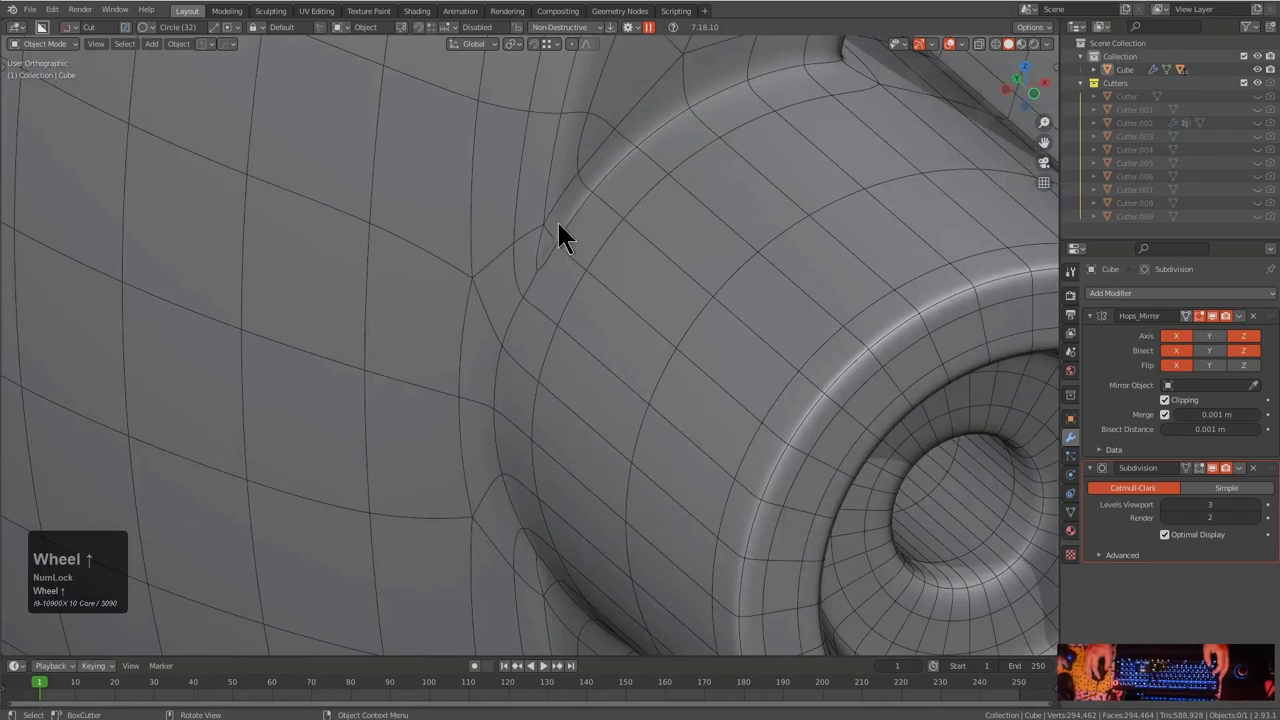
scroll(541, 245, down, 1)
middle_drag(655, 310, 577, 323)
key(alt+v)
alt+click(657, 283)
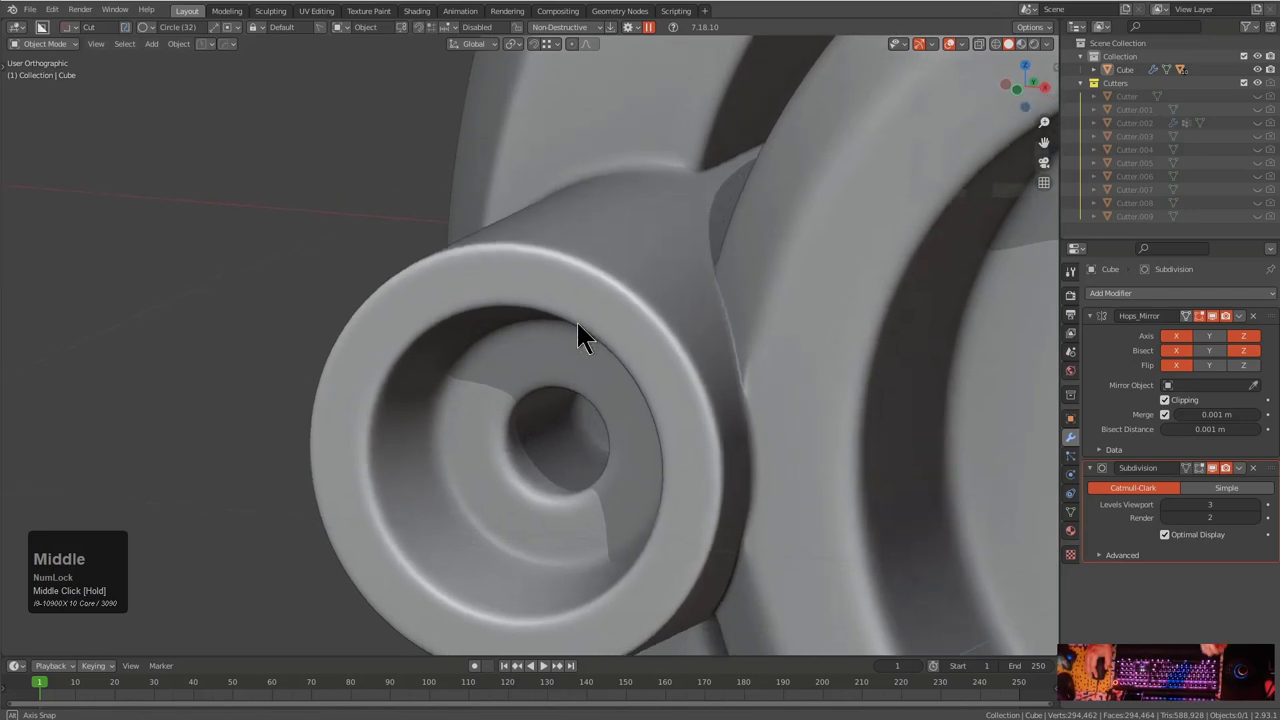
Examine the vertices and triangles at the junction between the side cylinder and the groove wall
scroll(590, 322, up, 2)
scroll(866, 371, up, 2)
middle_drag(929, 400, 623, 334)
key(Tab)
key(KP_Decimal)
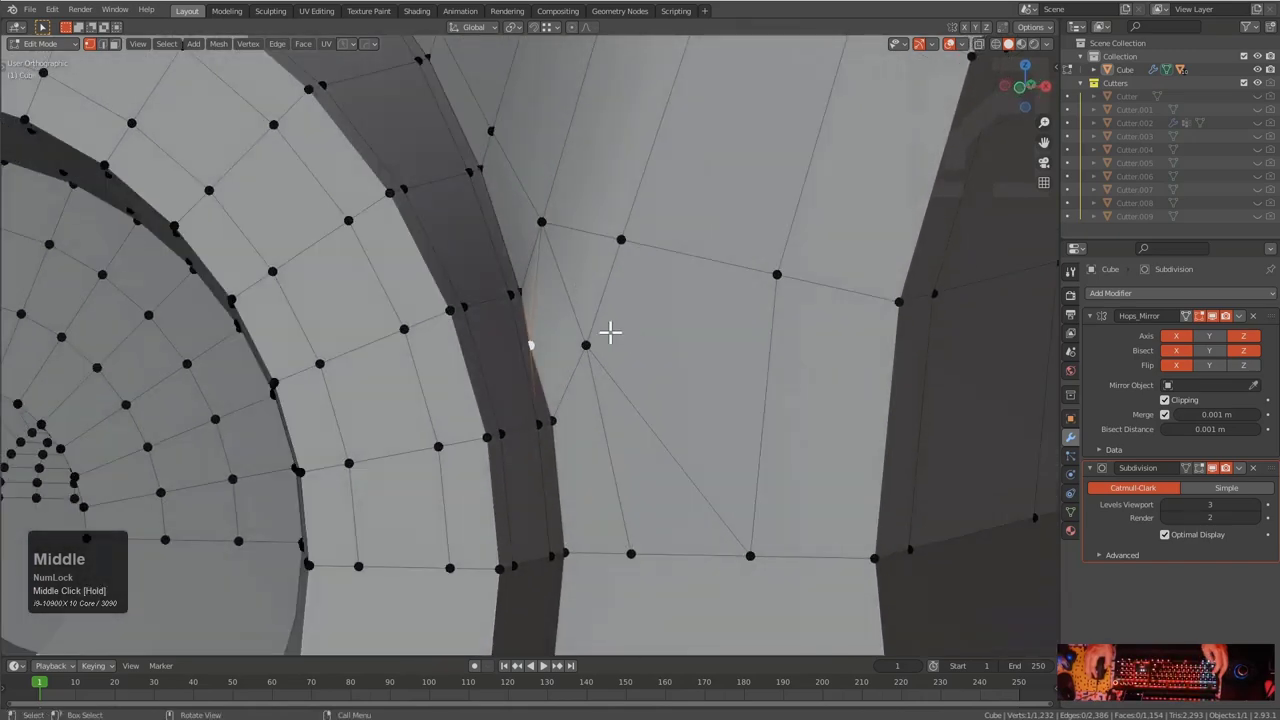
key(ctrl+r)
middle_drag(570, 297, 594, 343)
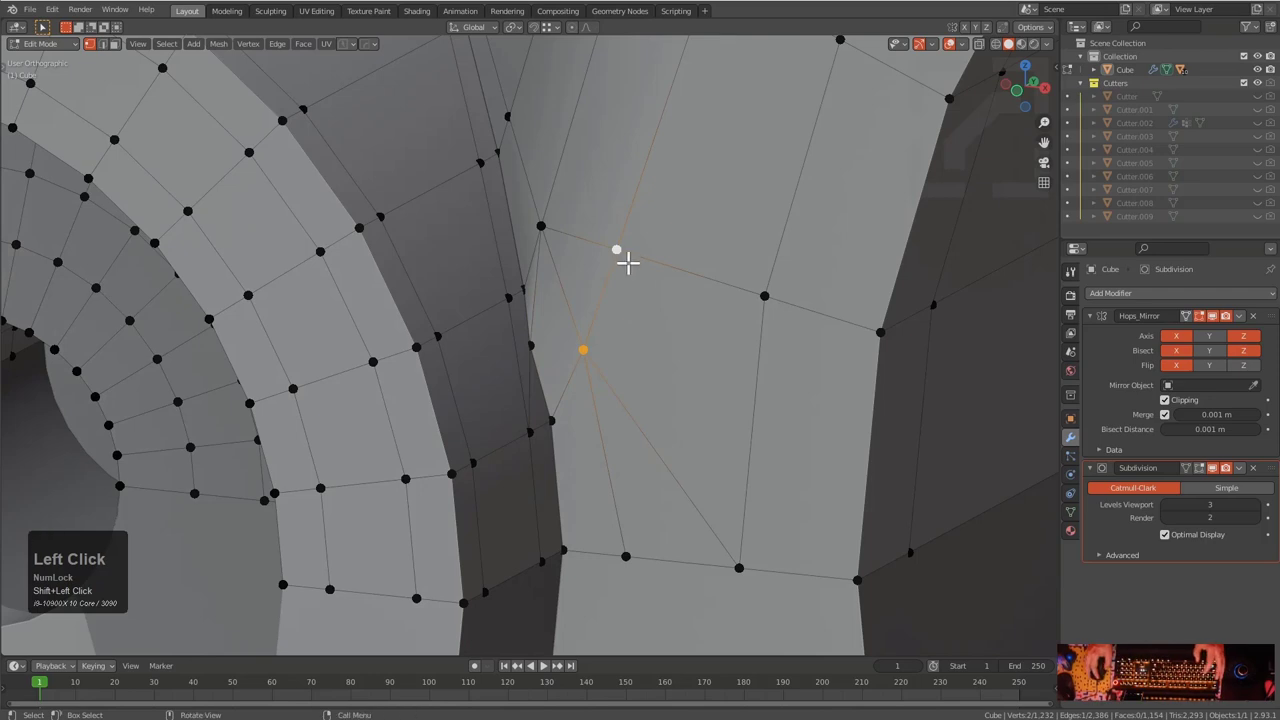
click(586, 351)
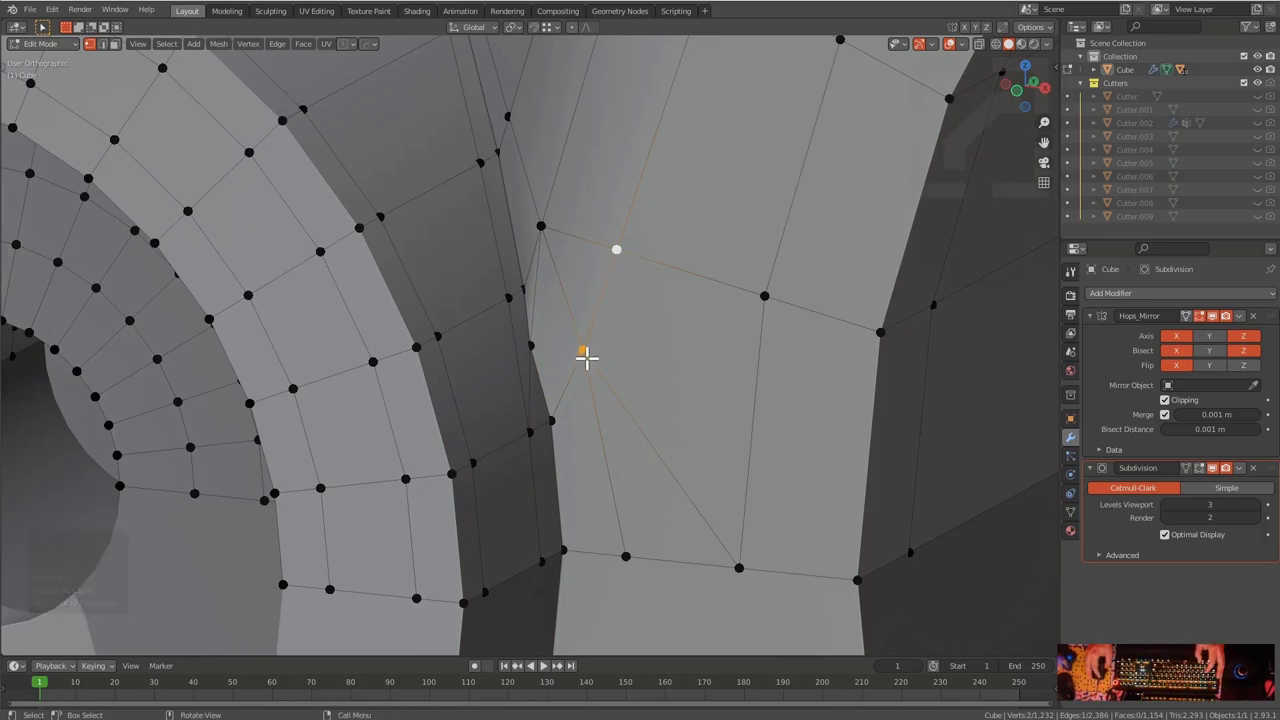
mouse_move(626, 340)
middle_down()
mouse_move(609, 369)
mouse_move(626, 354)
middle_up()
scroll(627, 354, up, 2)
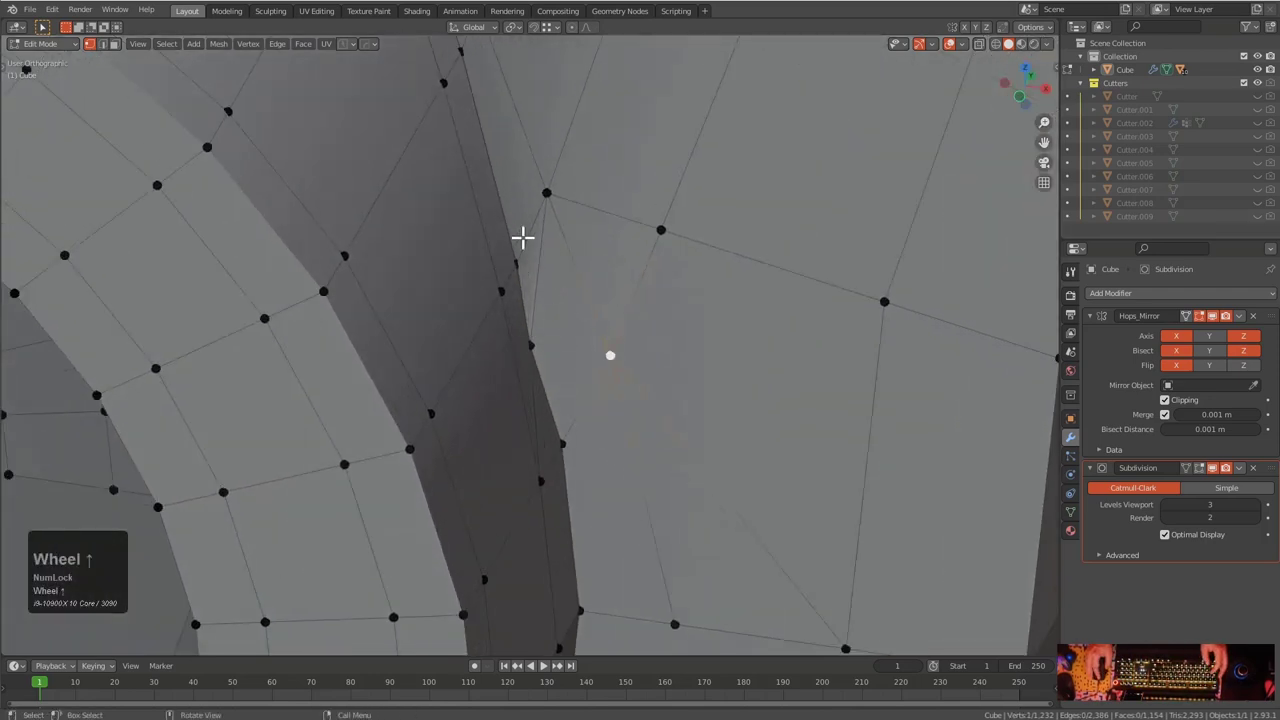
middle_drag(537, 197, 526, 263)
shift+click(503, 307)
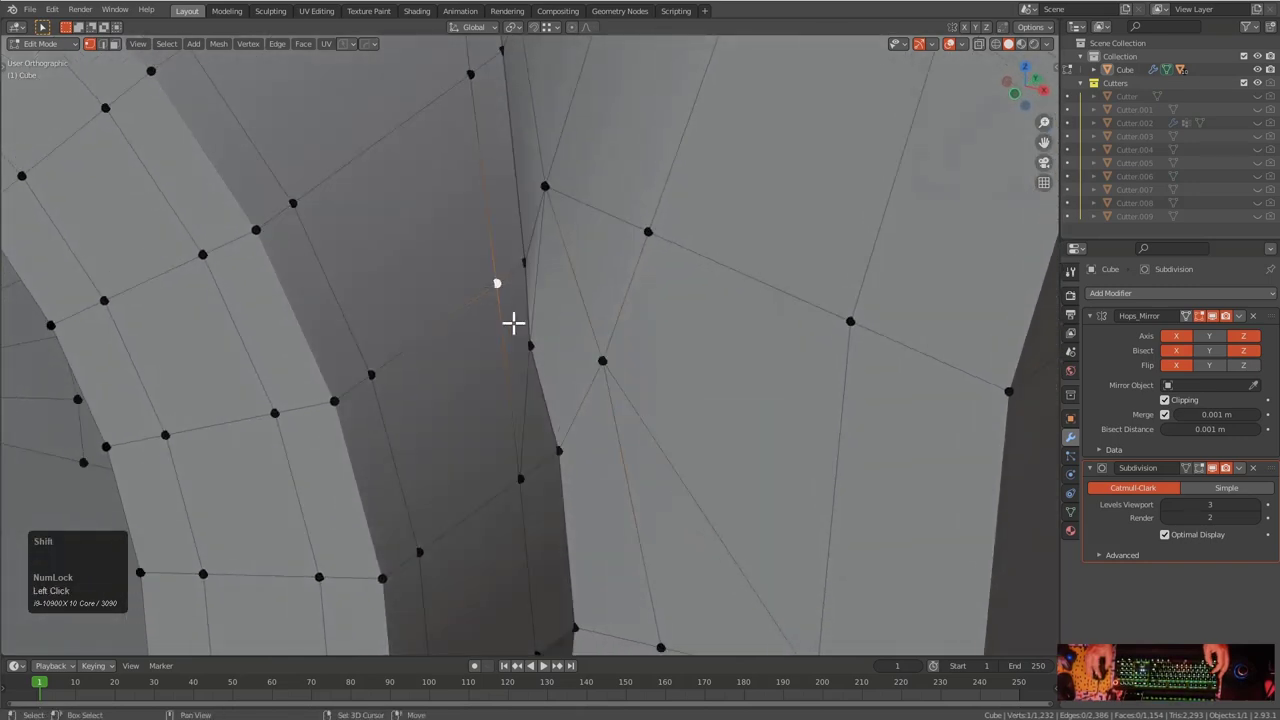
Compare the smoothed and unsmoothed junction, checking the narrow face and edges beside the groove
key(Tab)
middle_drag(553, 357, 597, 408)
scroll(608, 380, down, 2)
key(Tab)
middle_drag(563, 334, 549, 337)
scroll(549, 337, down, 2)
middle_drag(526, 294, 543, 437)
click(509, 306)
scroll(526, 423, down, 2)
scroll(585, 441, up, 2)
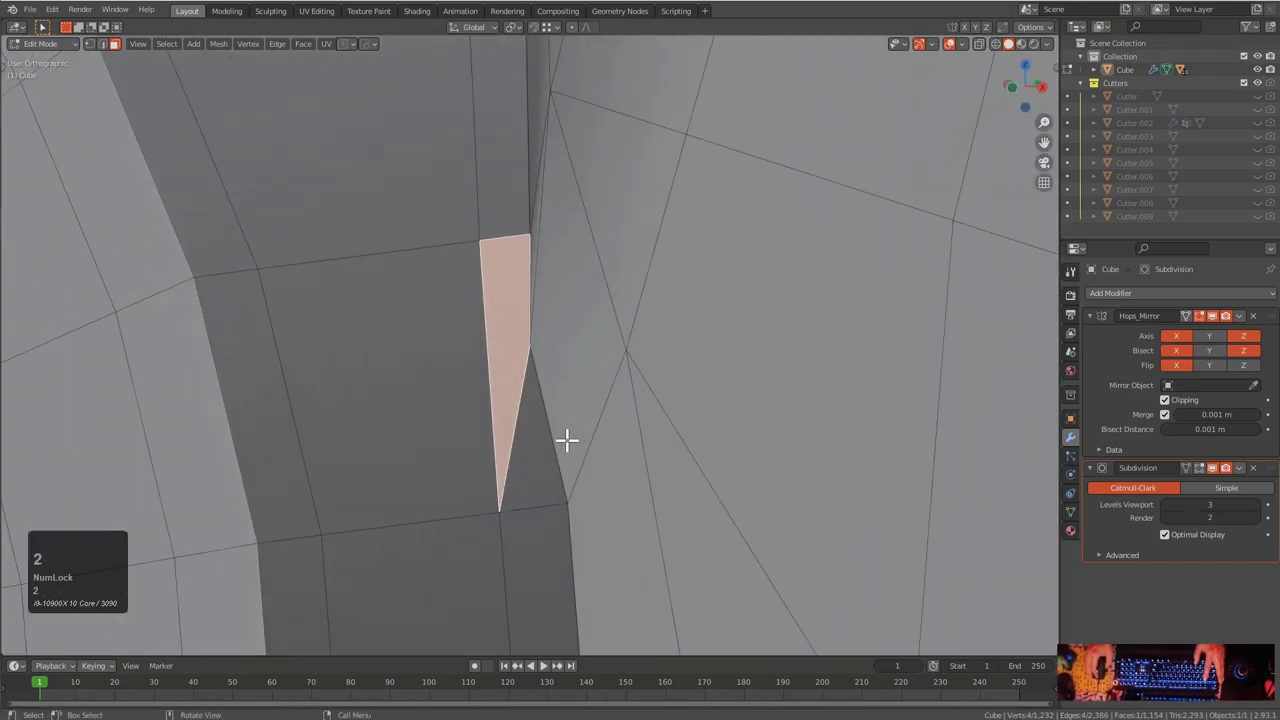
key(2)
mouse_move(506, 362)
middle_down()
mouse_move(529, 394)
mouse_move(509, 371)
middle_up()
key(alt+a)
scroll(494, 377, down, 3)
middle_drag(506, 268, 481, 223)
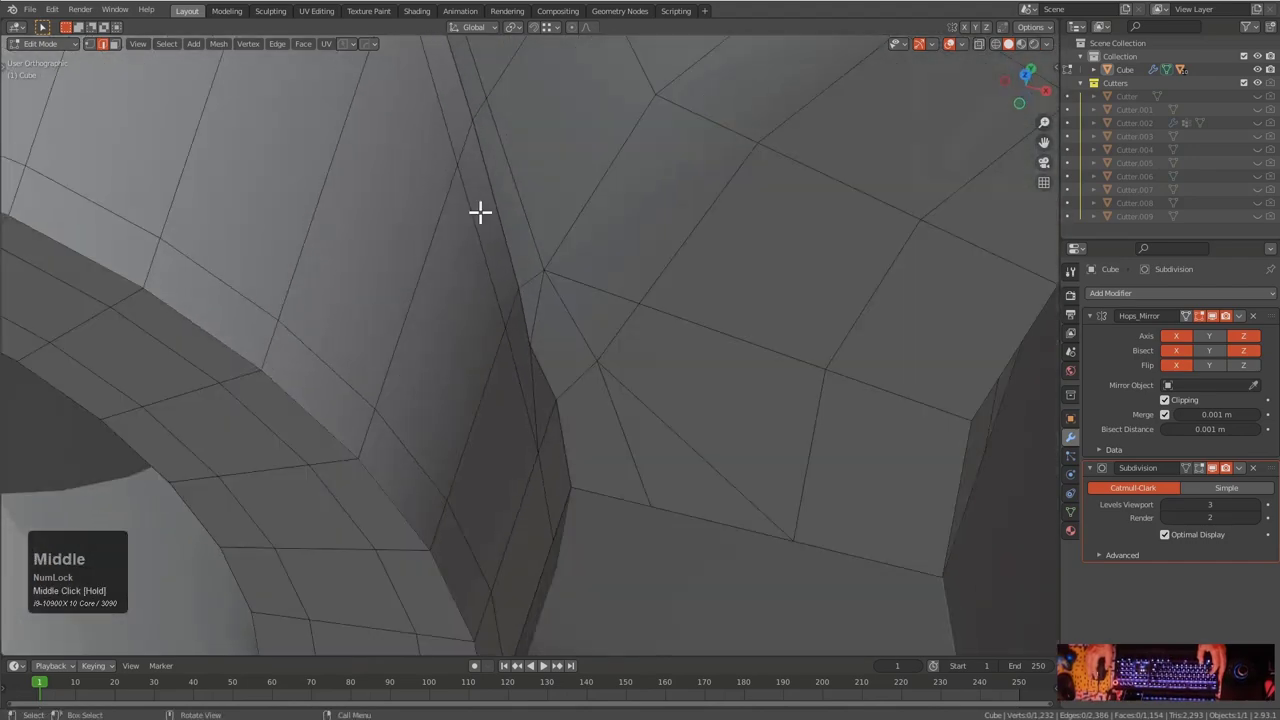
Examine the overall smoothed front of the sphere with edit mode closed
key(Tab)
middle_drag(554, 343, 649, 297)
scroll(586, 343, down, 2)
scroll(608, 398, down, 1)
scroll(630, 355, up, 2)
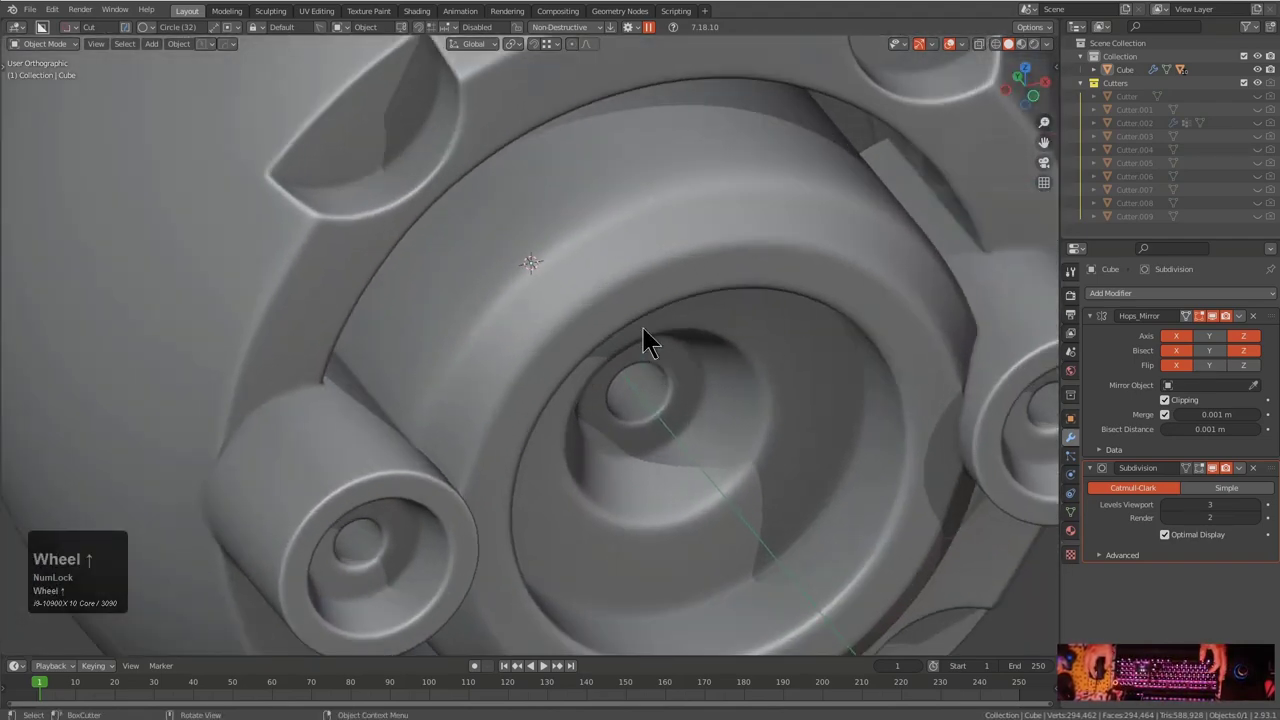
scroll(668, 343, down, 1)
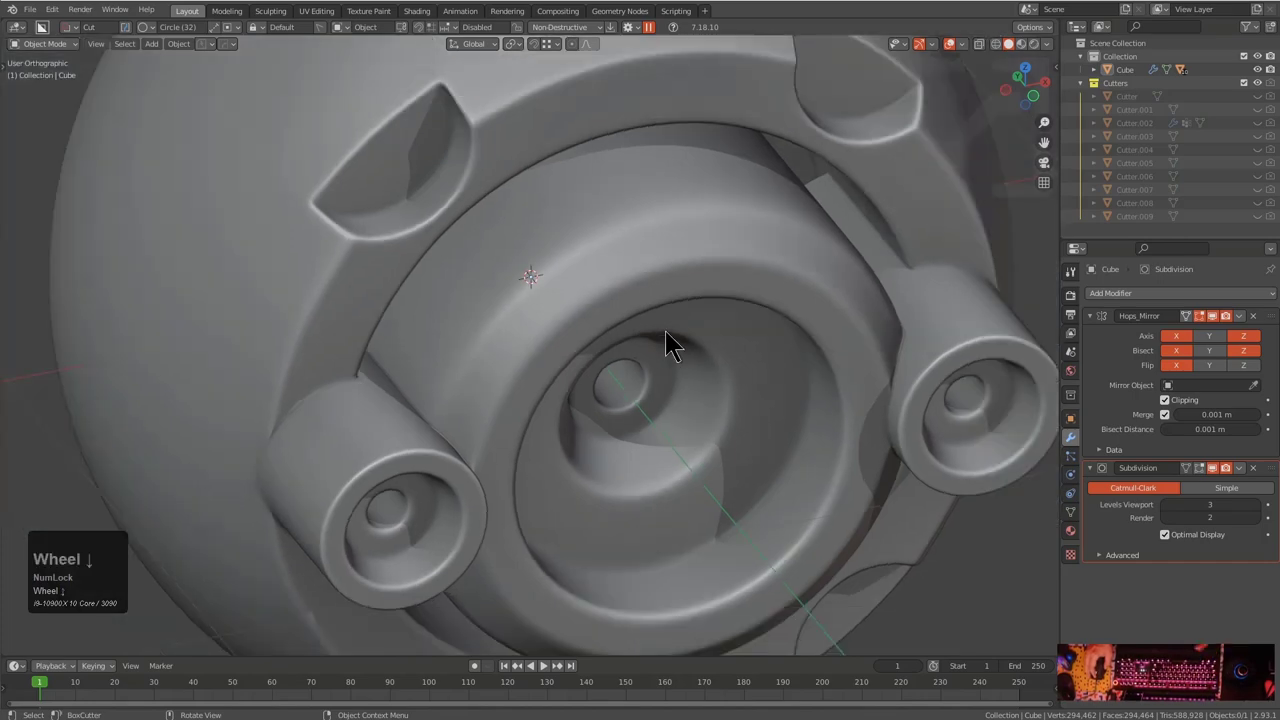
Turn on the wireframe overlay and examine the finished model's edge flow across the pockets, rings and cylinders
key(alt+v)
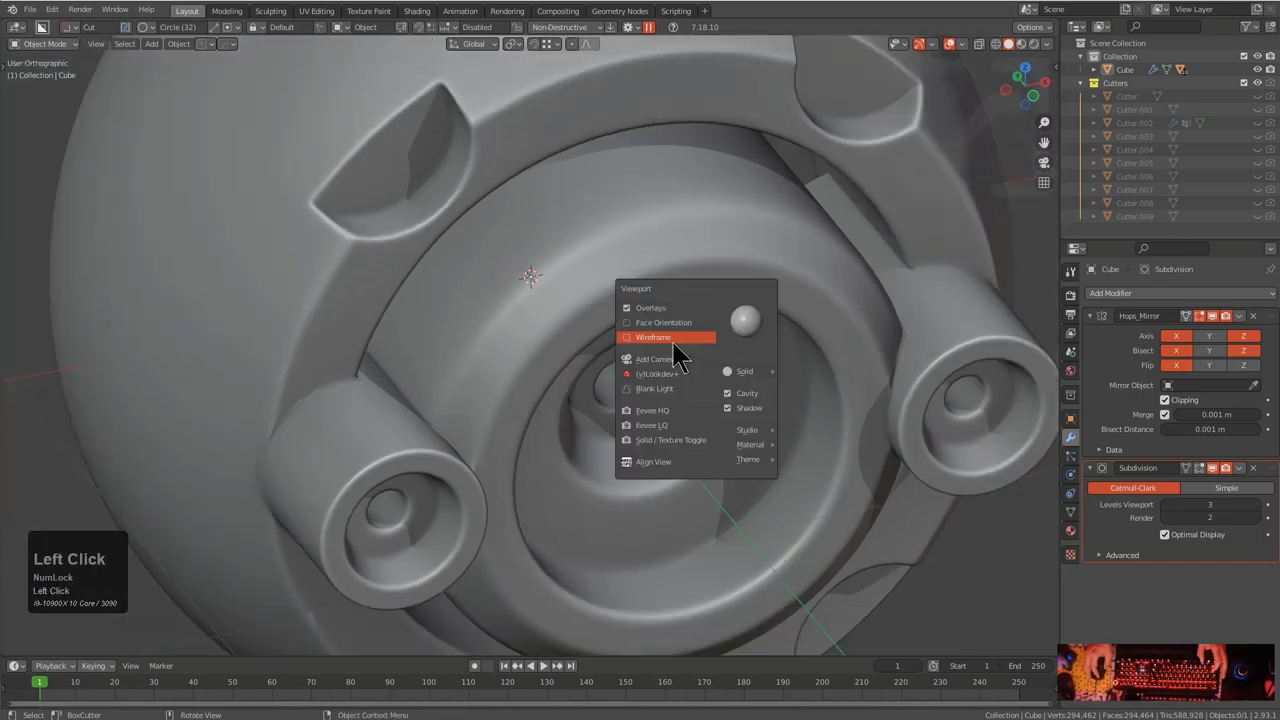
click(673, 343)
scroll(619, 377, down, 1)
middle_drag(619, 377, 644, 350)
scroll(647, 350, up, 1)
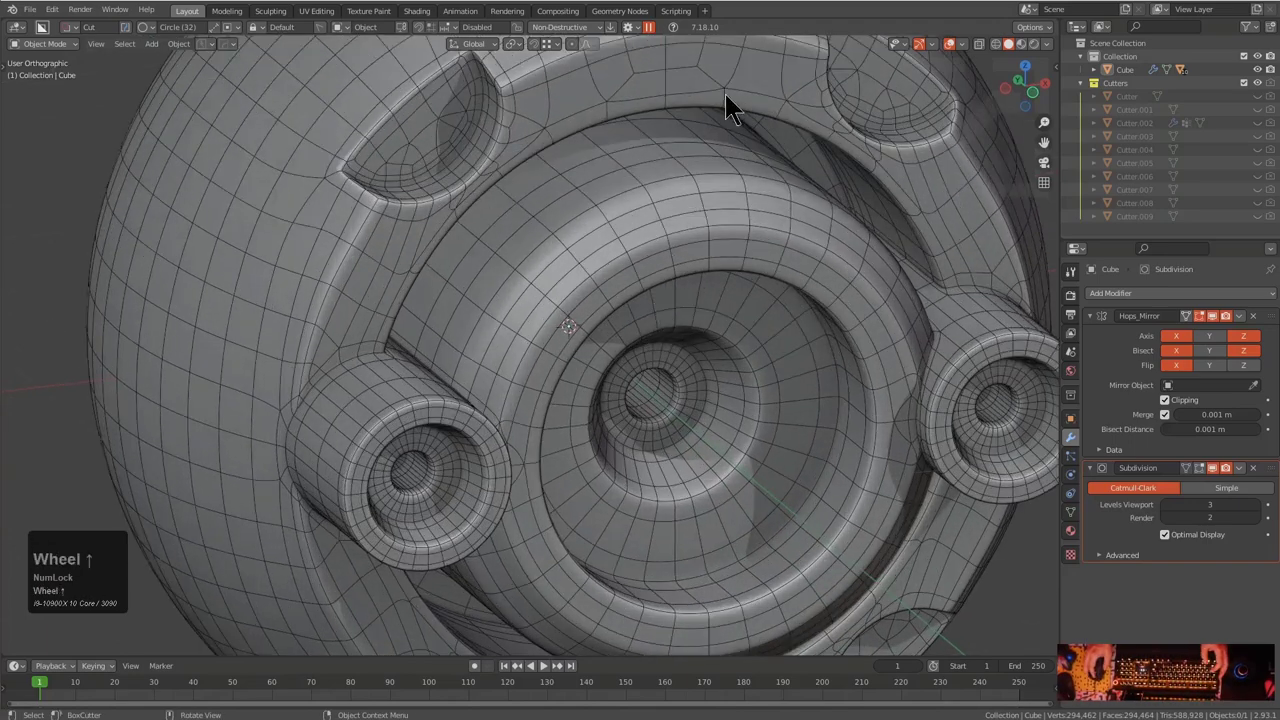
scroll(549, 199, up, 1)
shift+scroll(627, 272, up, 1)
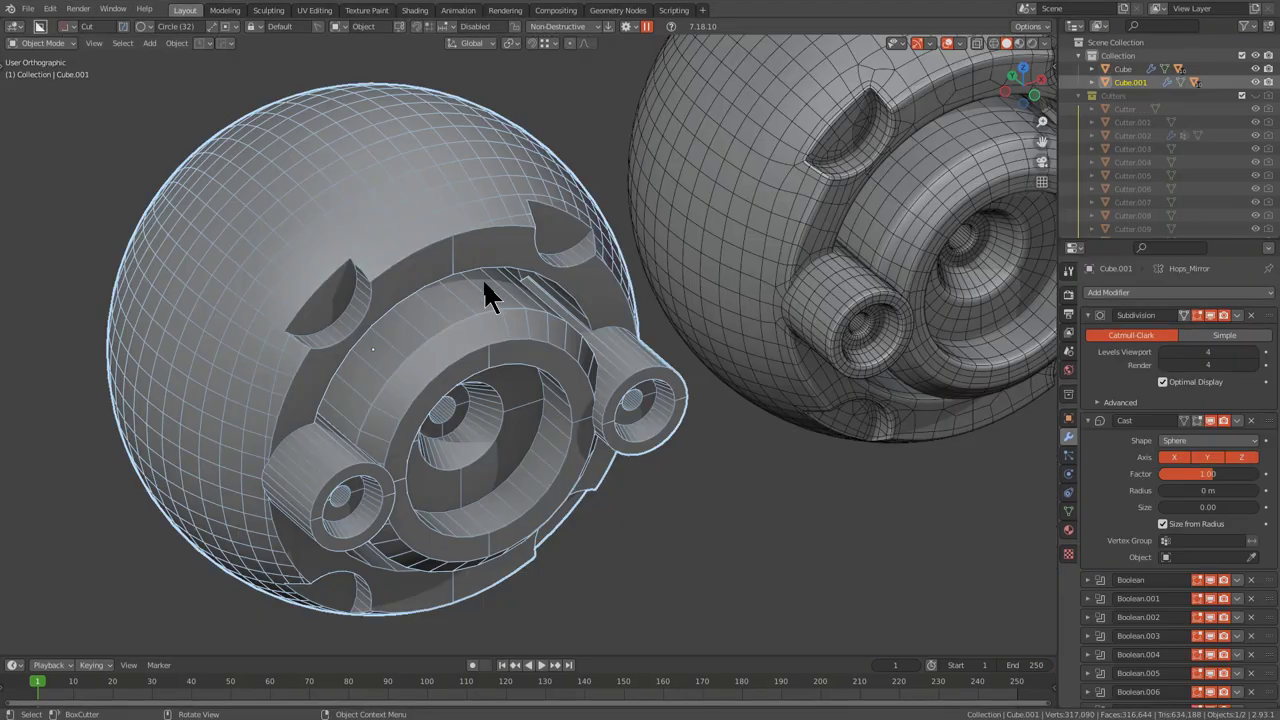
Save the file and convert the boolean sphere Cube.001 to a mesh from its visual geometry
middle_drag(491, 294, 544, 324)
key(ctrl+s)
key(ctrl+a)
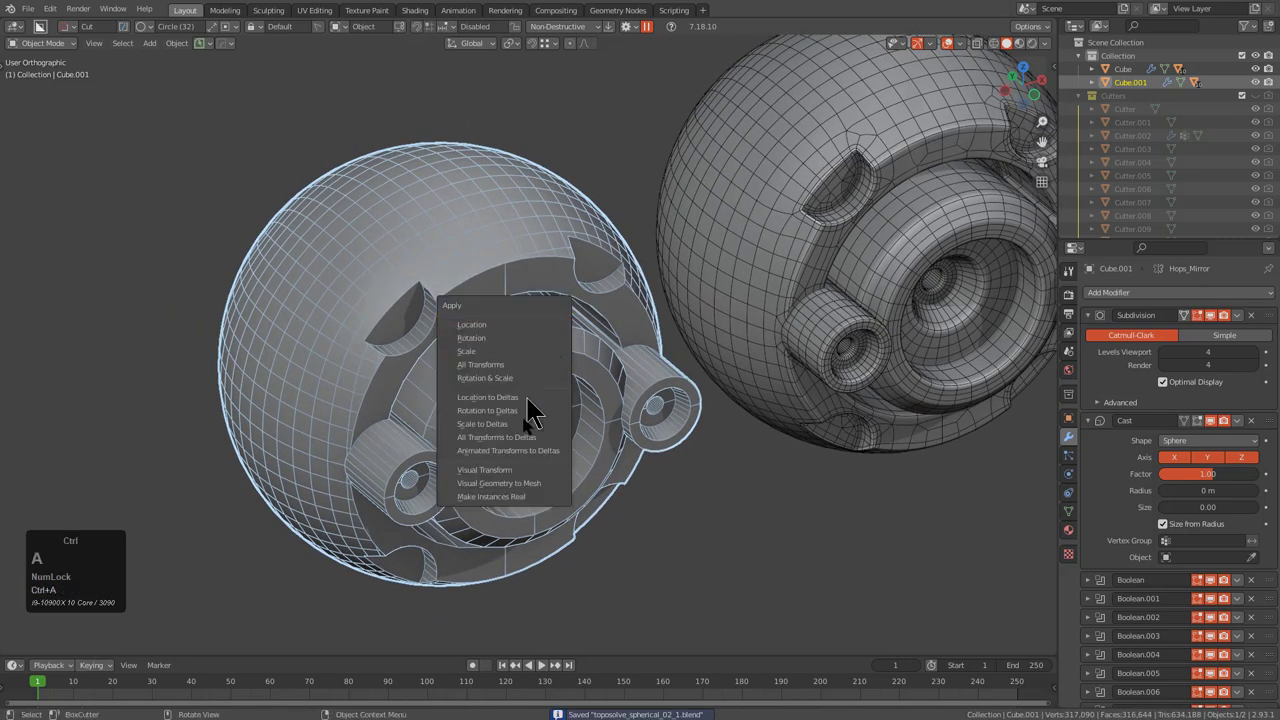
double_click(515, 468)
Mirror Cube.001 across the X and Z axes using the bisect and modifier mode
key(alt+x)
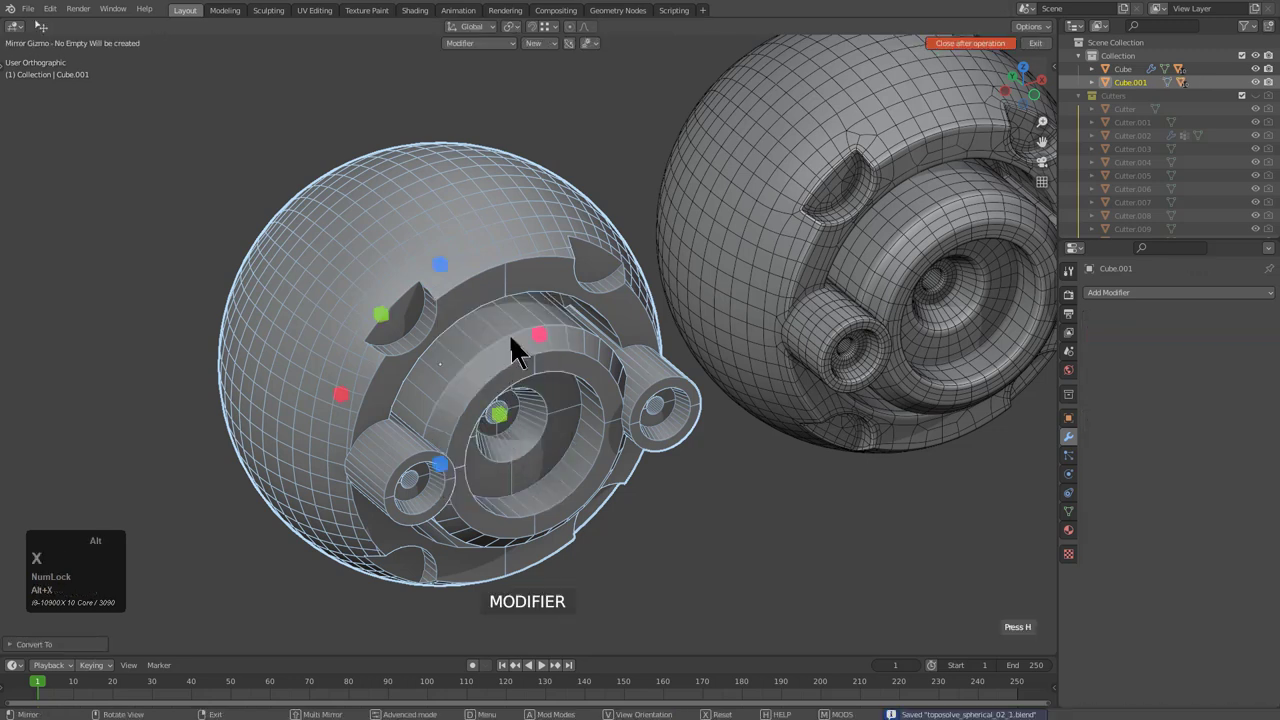
scroll(411, 395, down, 1)
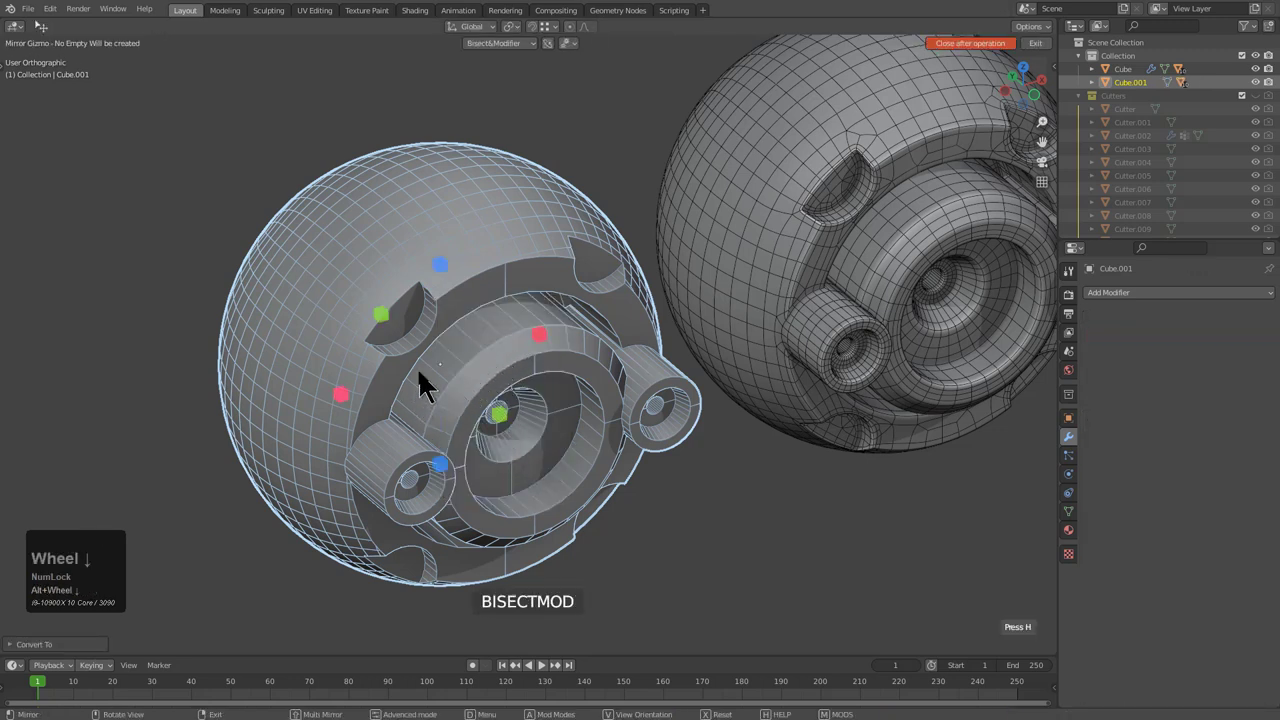
shift+click(341, 394)
click(440, 266)
middle_drag(423, 329, 485, 380)
scroll(544, 347, up, 1)
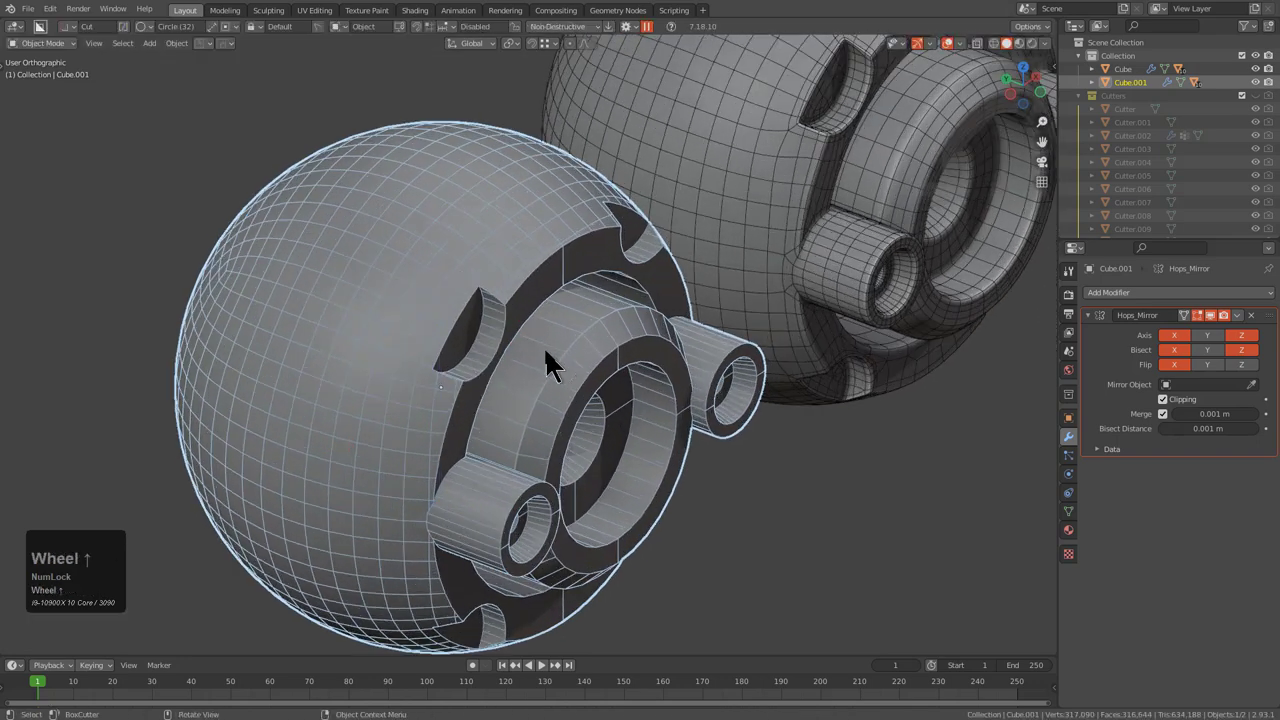
Remove the mirror modifier from Cube.001 to leave only its bisected quarter
click(1205, 314)
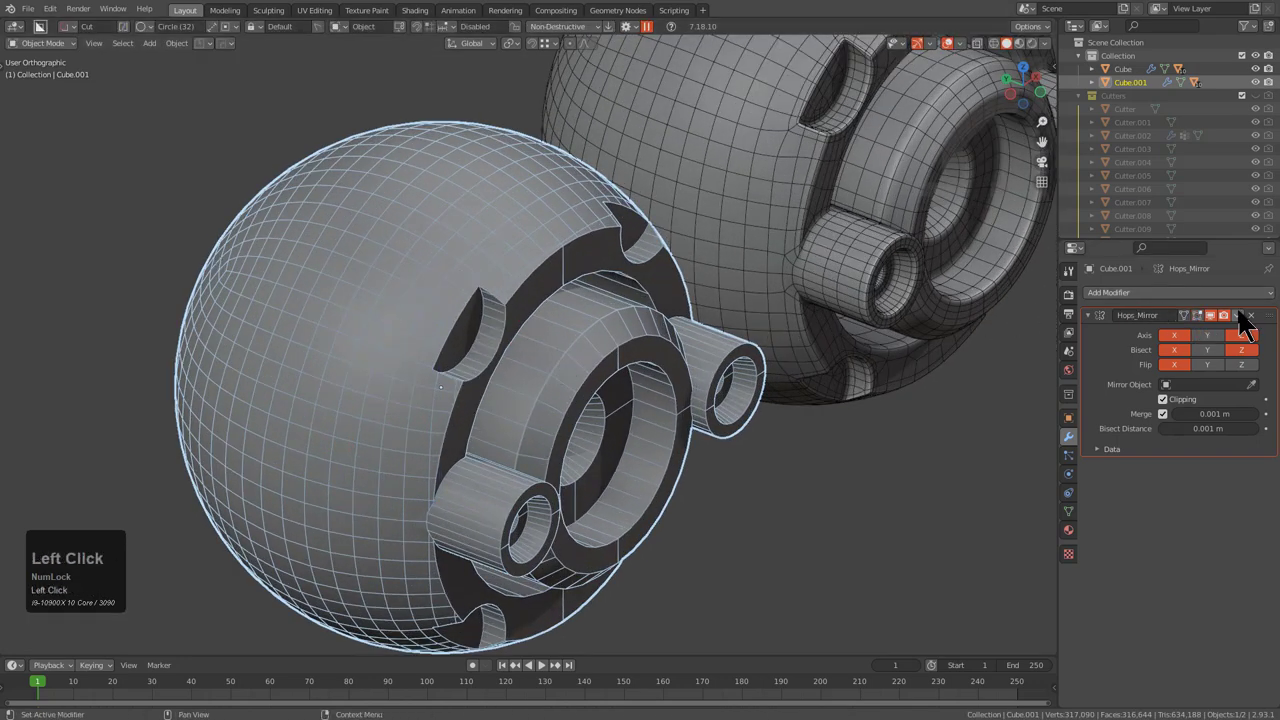
click(1252, 316)
middle_drag(677, 337, 645, 313)
scroll(510, 300, up, 2)
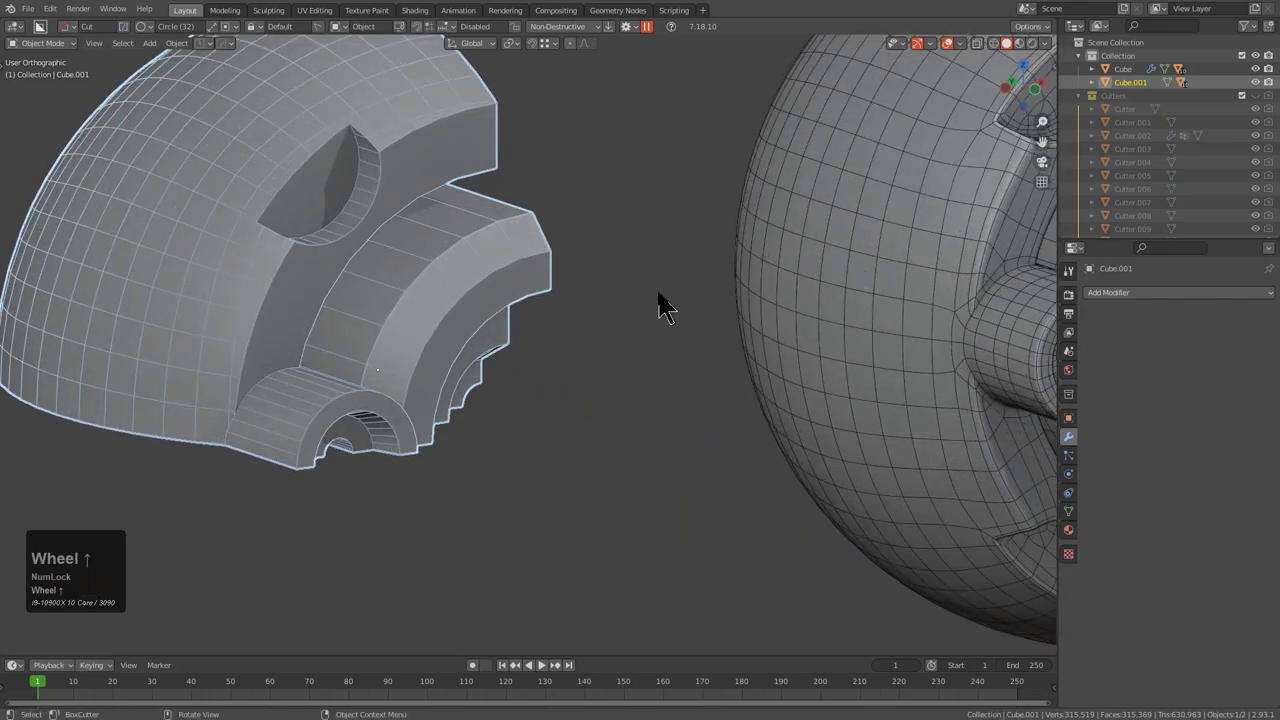
Remesh the quarter with Quad Remesher at 5000 quads, detecting hard edges by angle
key(n)
click(1048, 456)
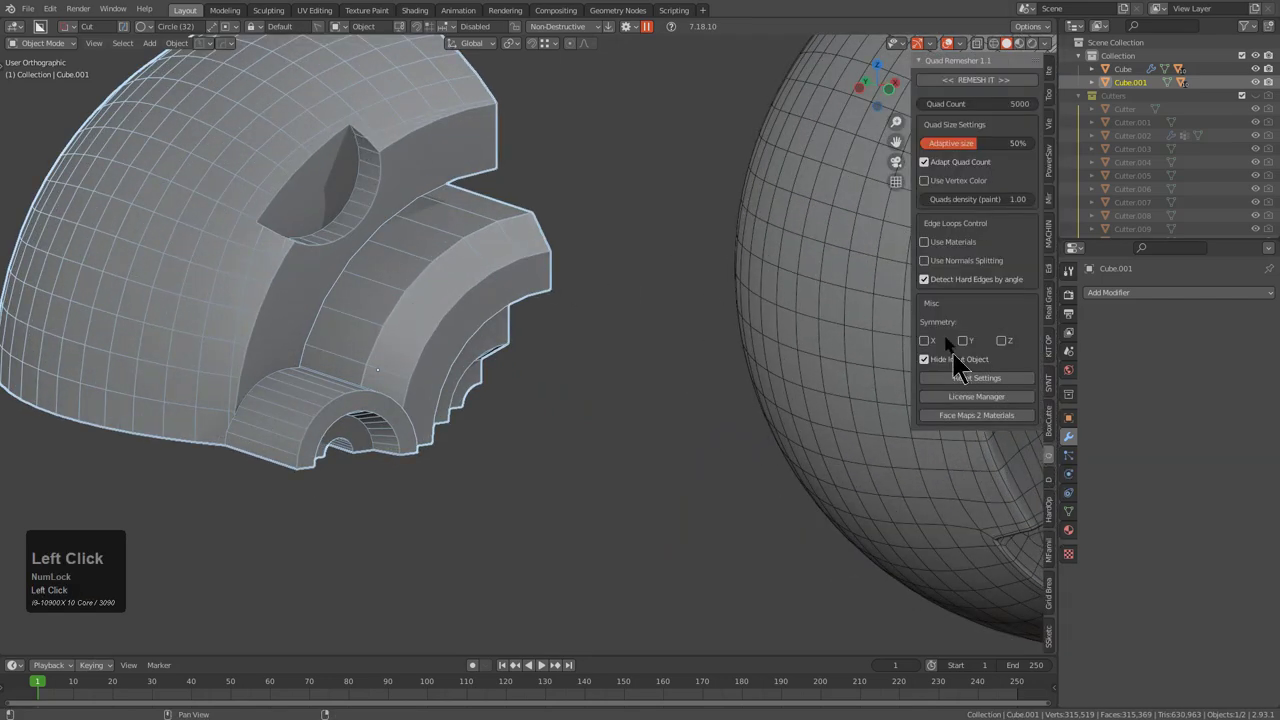
click(985, 81)
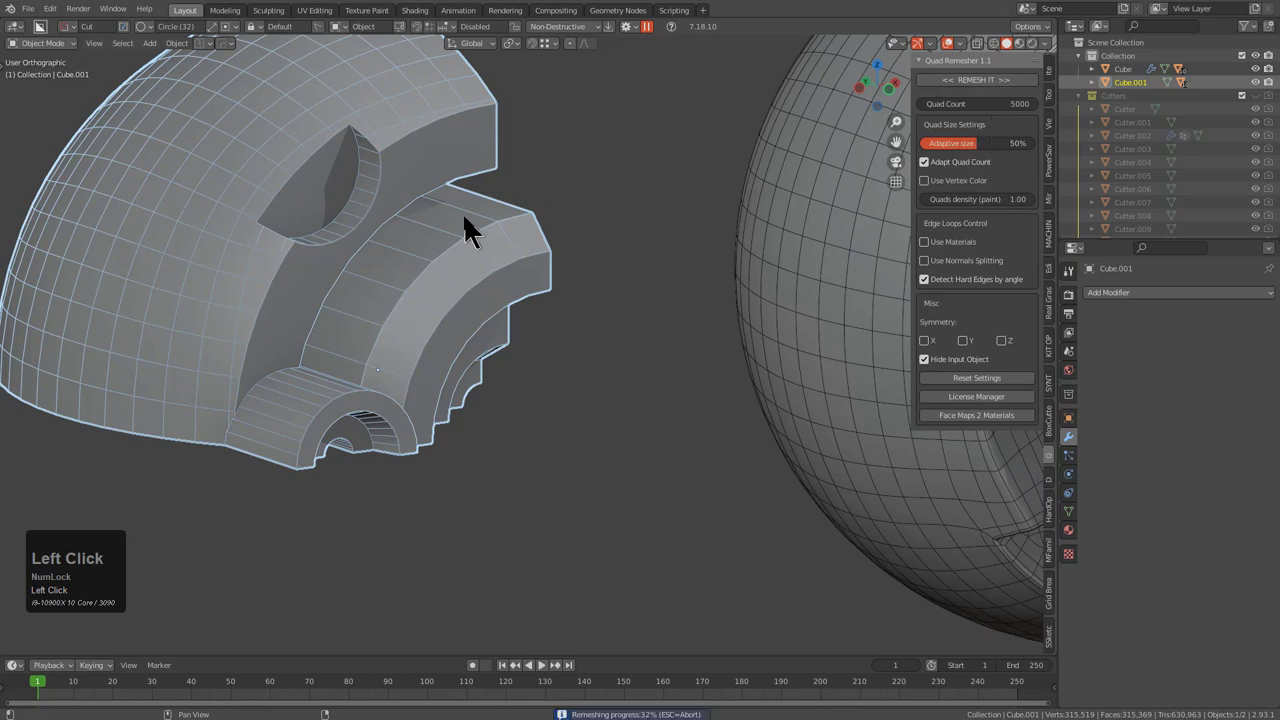
Inspect the remeshed edge flow around the pocket and groove edge, and undo the remesh
middle_drag(463, 213, 358, 251)
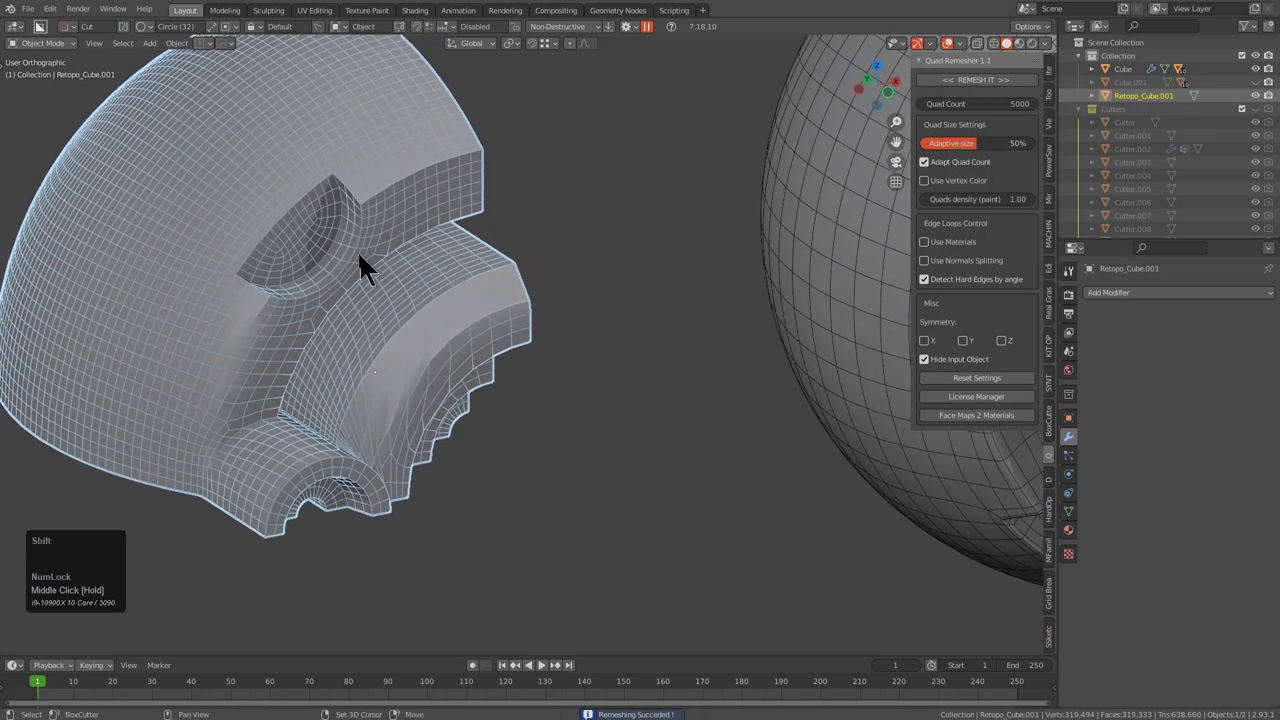
scroll(563, 375, up, 4)
scroll(535, 320, up, 2)
middle_drag(371, 473, 551, 377)
scroll(405, 375, up, 1)
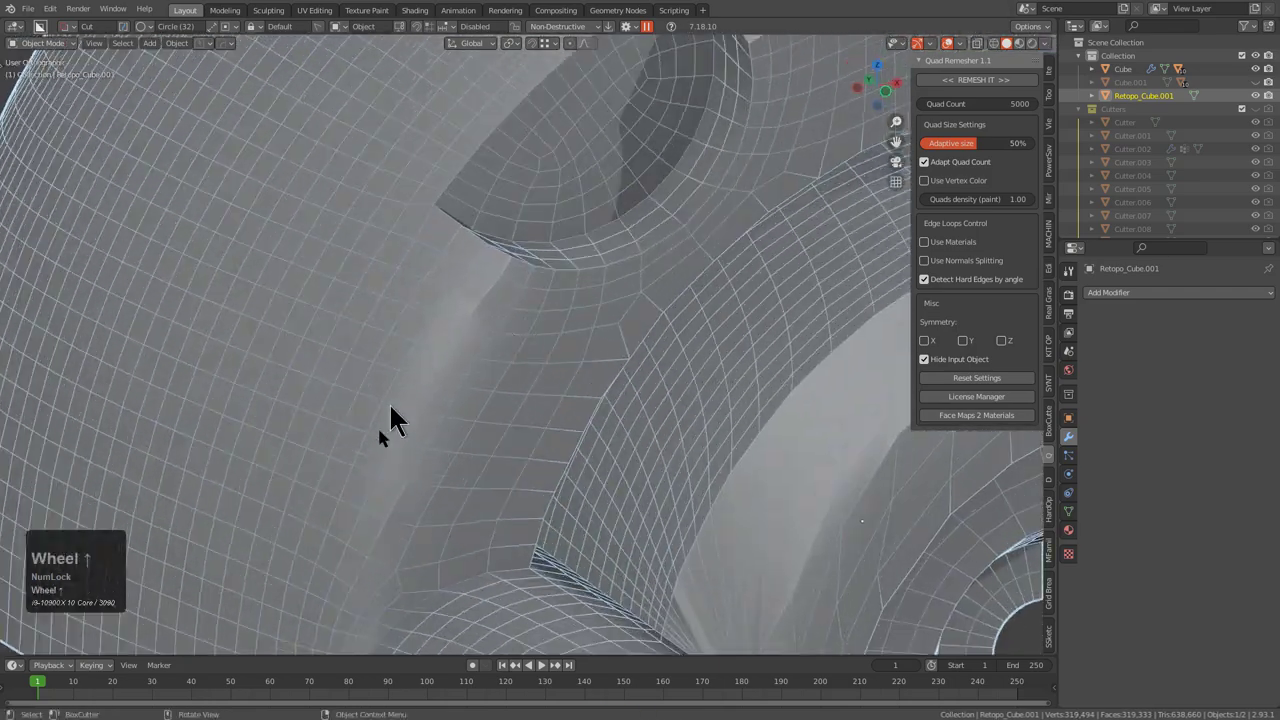
scroll(470, 385, down, 3)
key(ctrl+z)
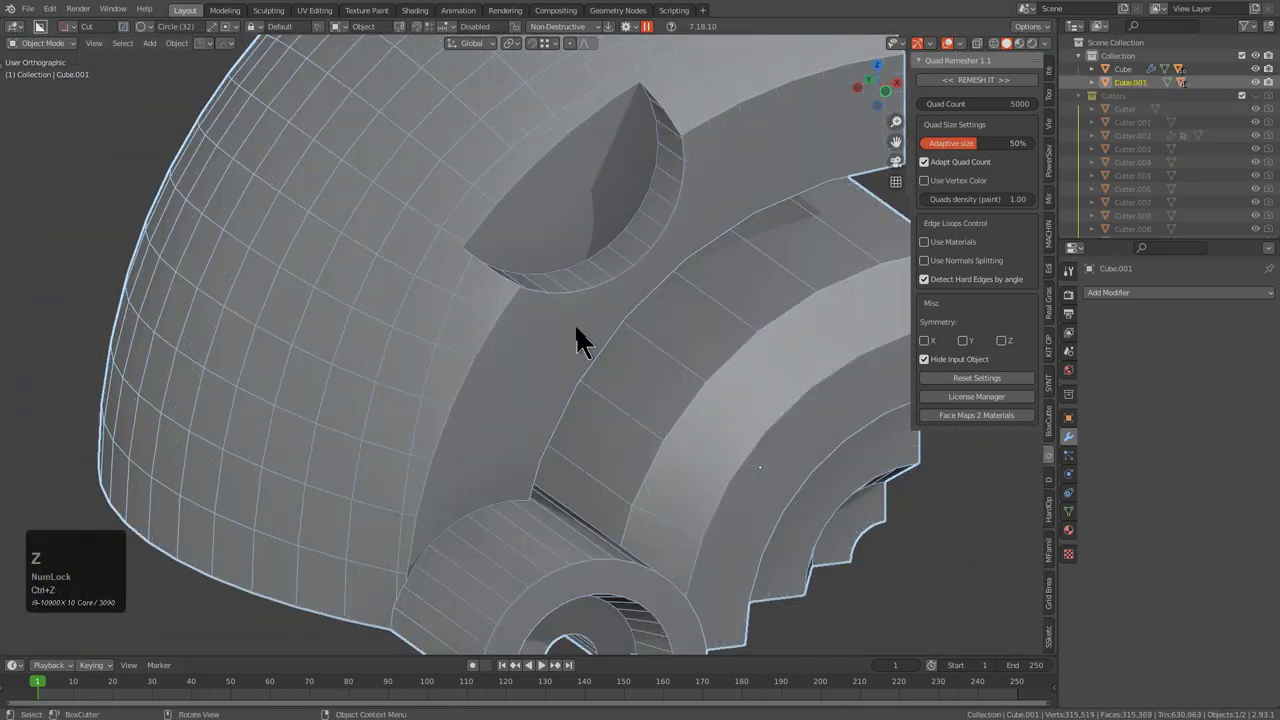
Sharpen the quarter mesh at 30° and remesh it using normals splitting instead of hard-edge detection by angle
key(q)
click(557, 277)
key(alt+a)
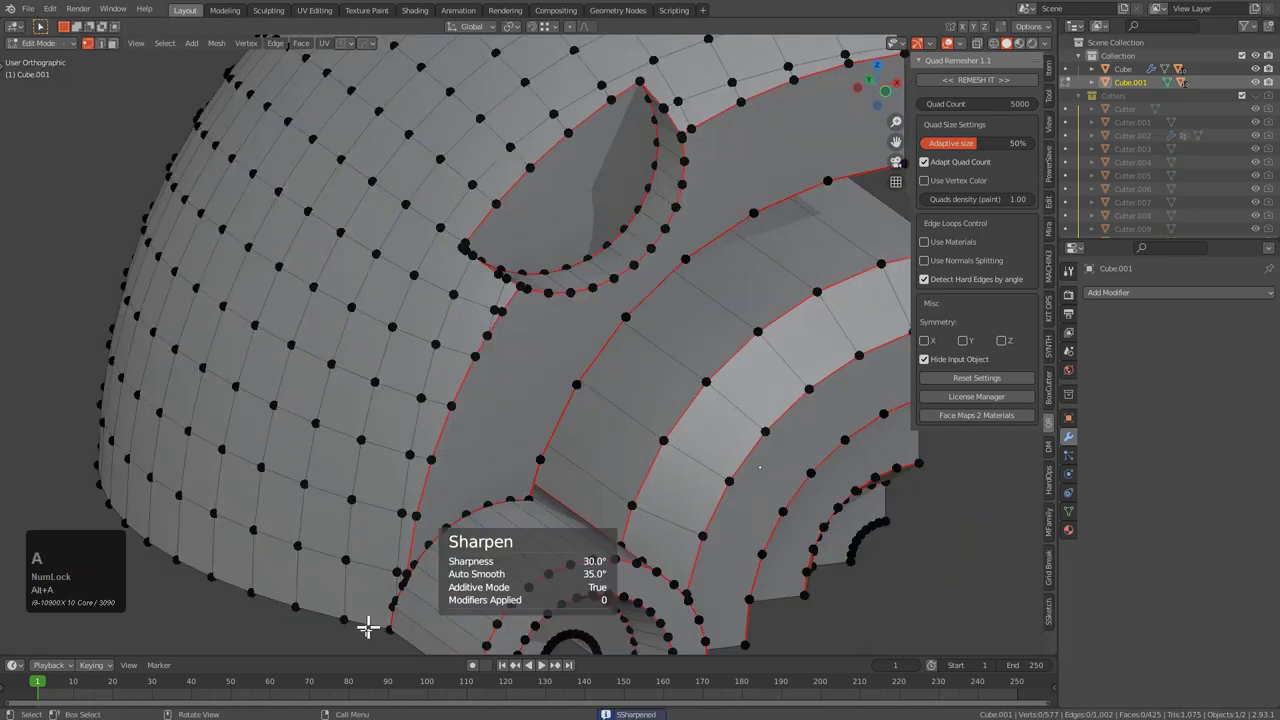
key(Tab)
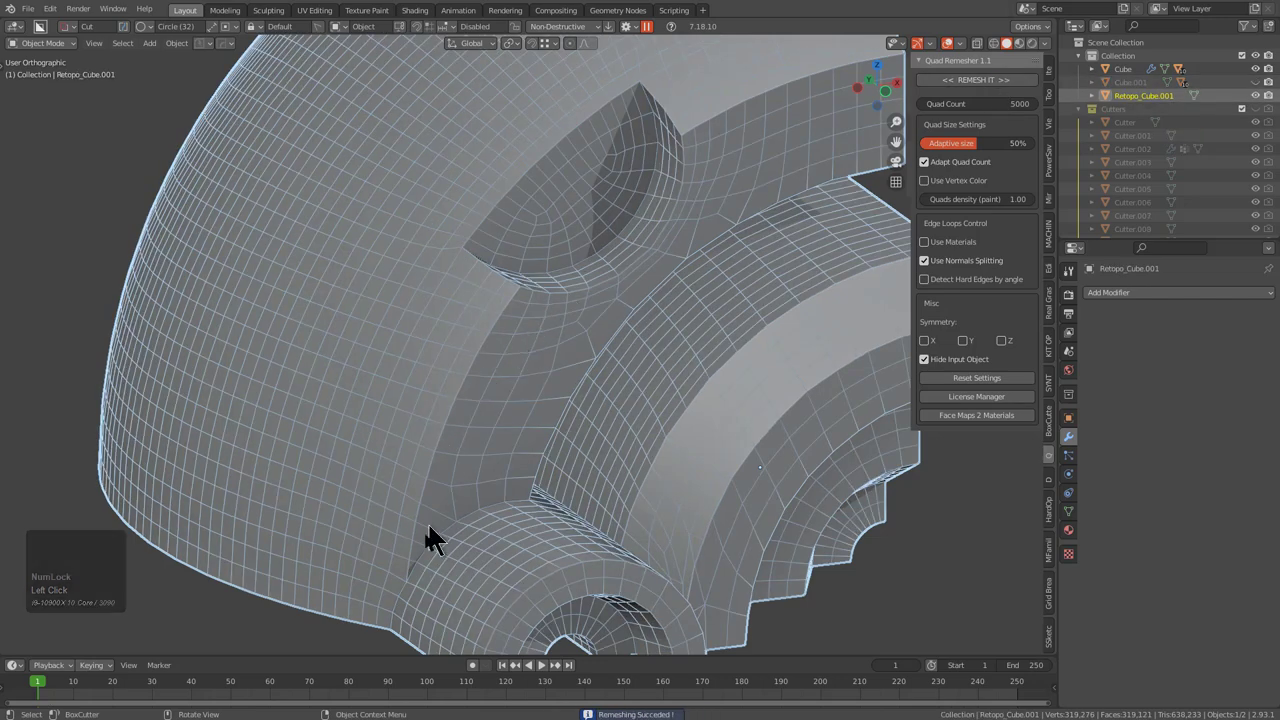
Mirror the remeshed quarter across the X and Z axes to rebuild the full sphere
middle_drag(597, 331, 580, 285)
scroll(533, 322, up, 2)
key(alt+a)
scroll(516, 301, down, 1)
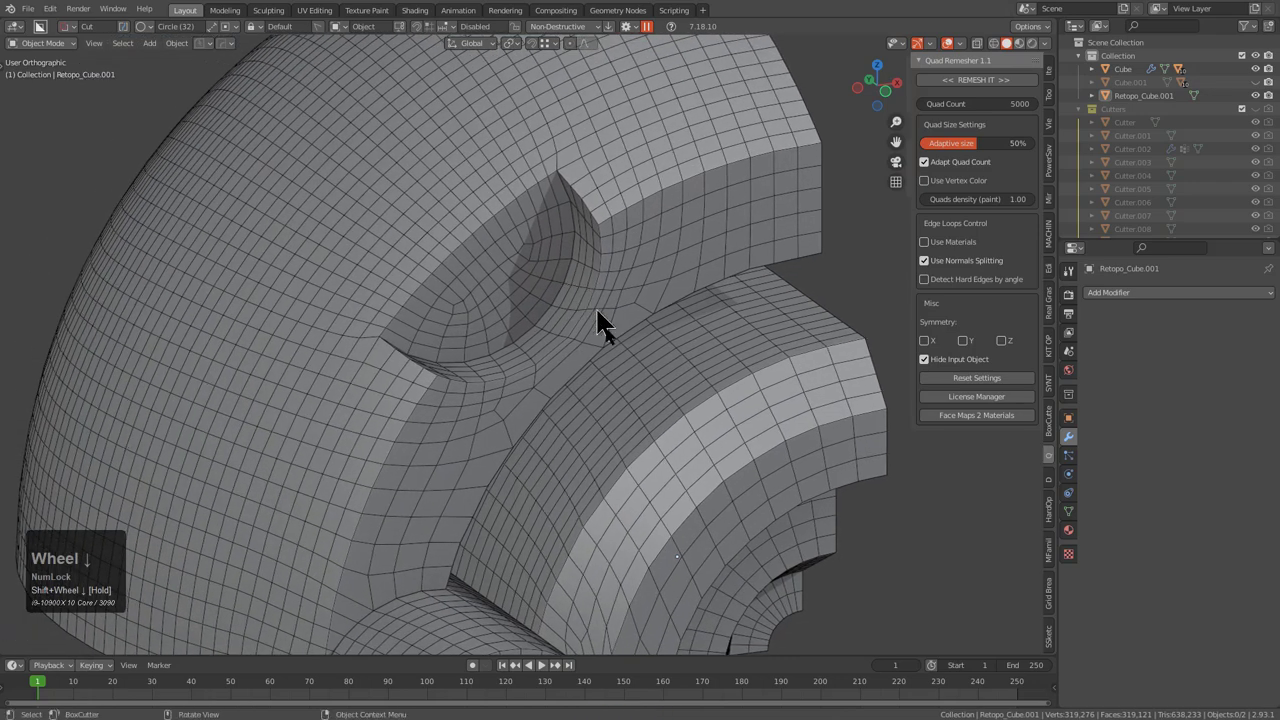
scroll(580, 285, down, 2)
click(594, 372)
key(alt+x)
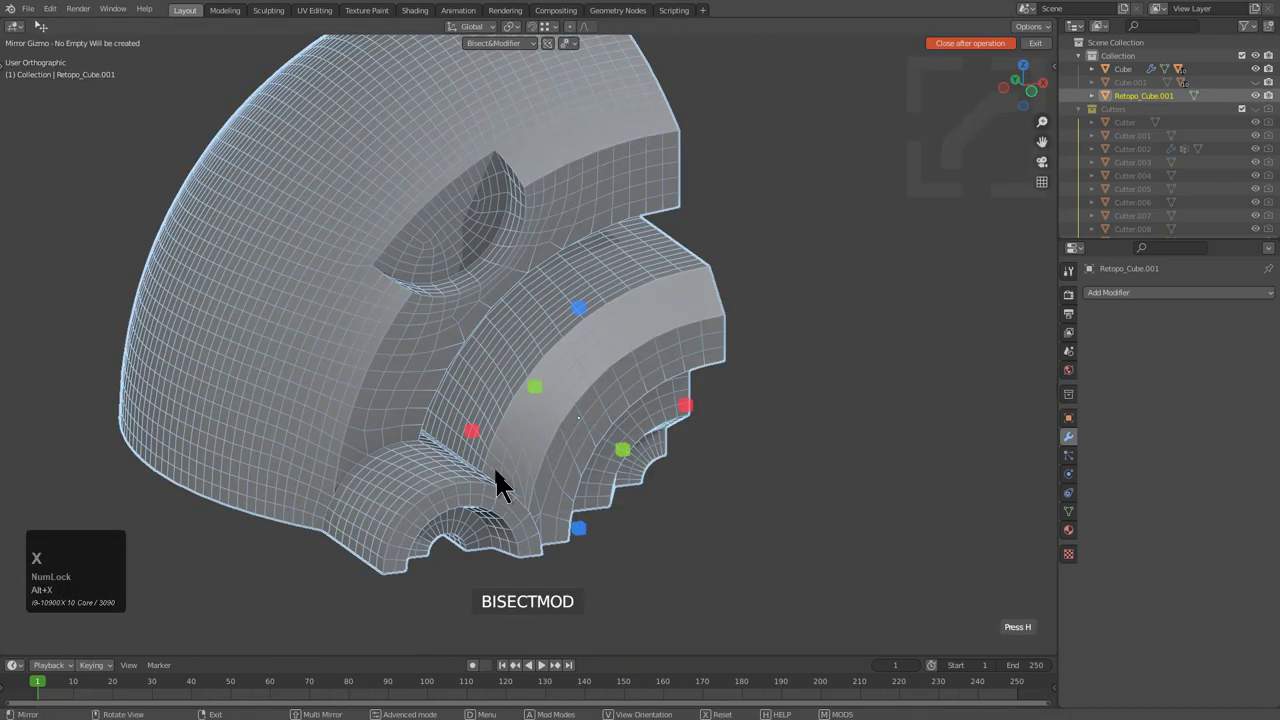
click(472, 431)
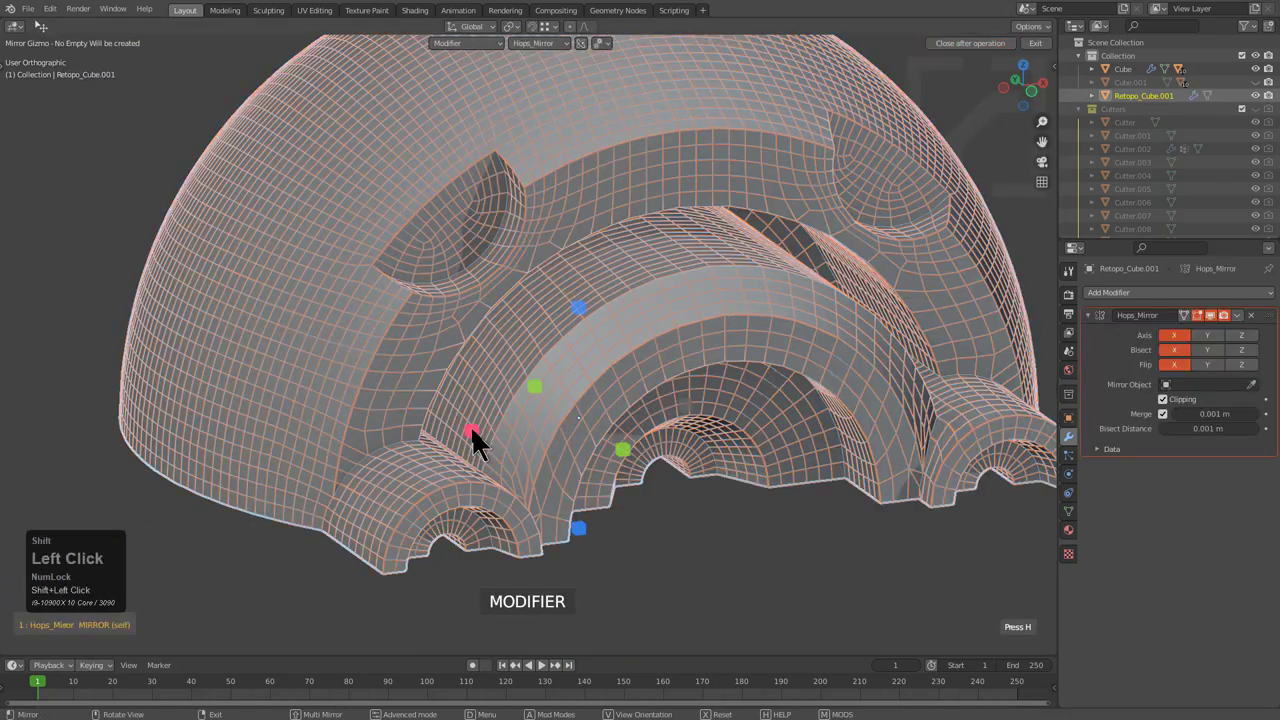
click(579, 305)
Add a Catmull-Clark subdivision modifier to the mirrored remesh and raise its viewport level to 3
scroll(595, 330, down, 3)
middle_drag(600, 337, 594, 305)
key(ctrl+1)
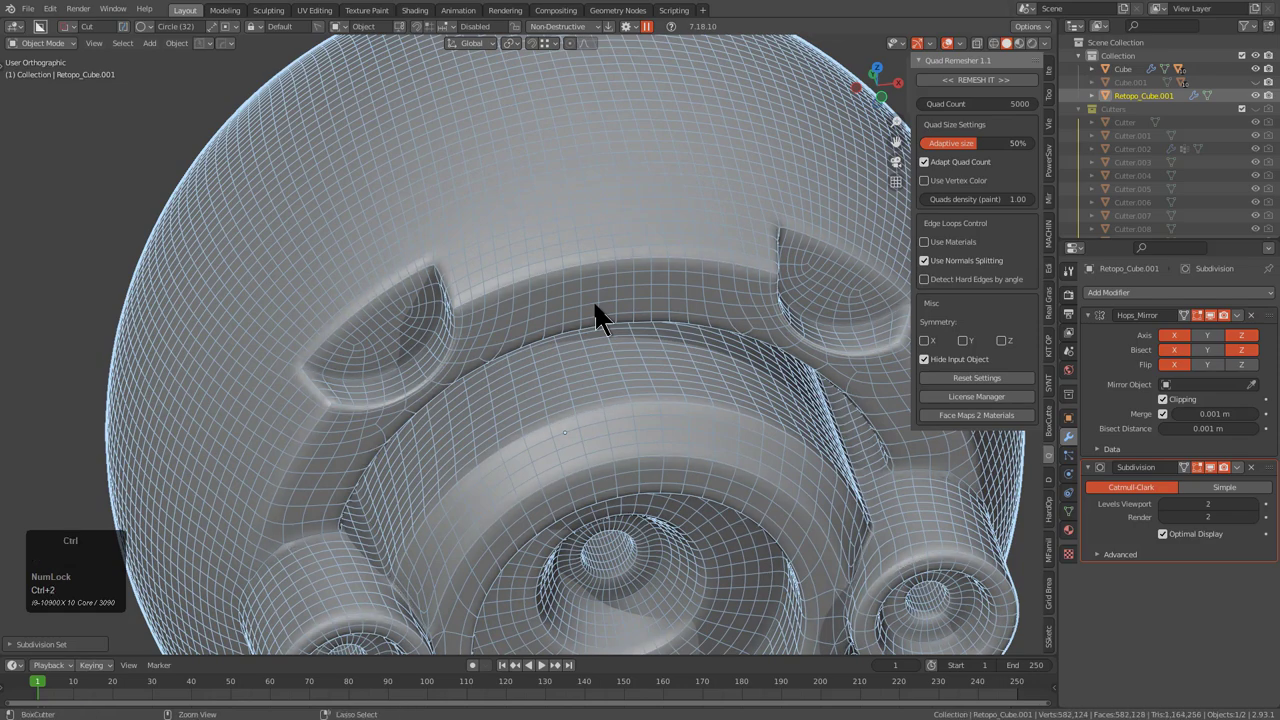
scroll(598, 300, down, 3)
scroll(597, 301, up, 2)
Hide the wireframe overlay and examine the smoothed remesh's pockets, rings and cylinders
key(alt+v)
click(595, 304)
scroll(595, 306, down, 3)
mouse_move(588, 350)
middle_down()
mouse_move(603, 318)
mouse_move(631, 310)
mouse_move(614, 351)
mouse_move(582, 331)
mouse_move(579, 354)
mouse_move(607, 369)
mouse_move(709, 323)
mouse_move(609, 343)
mouse_move(551, 314)
middle_up()
scroll(434, 266, up, 2)
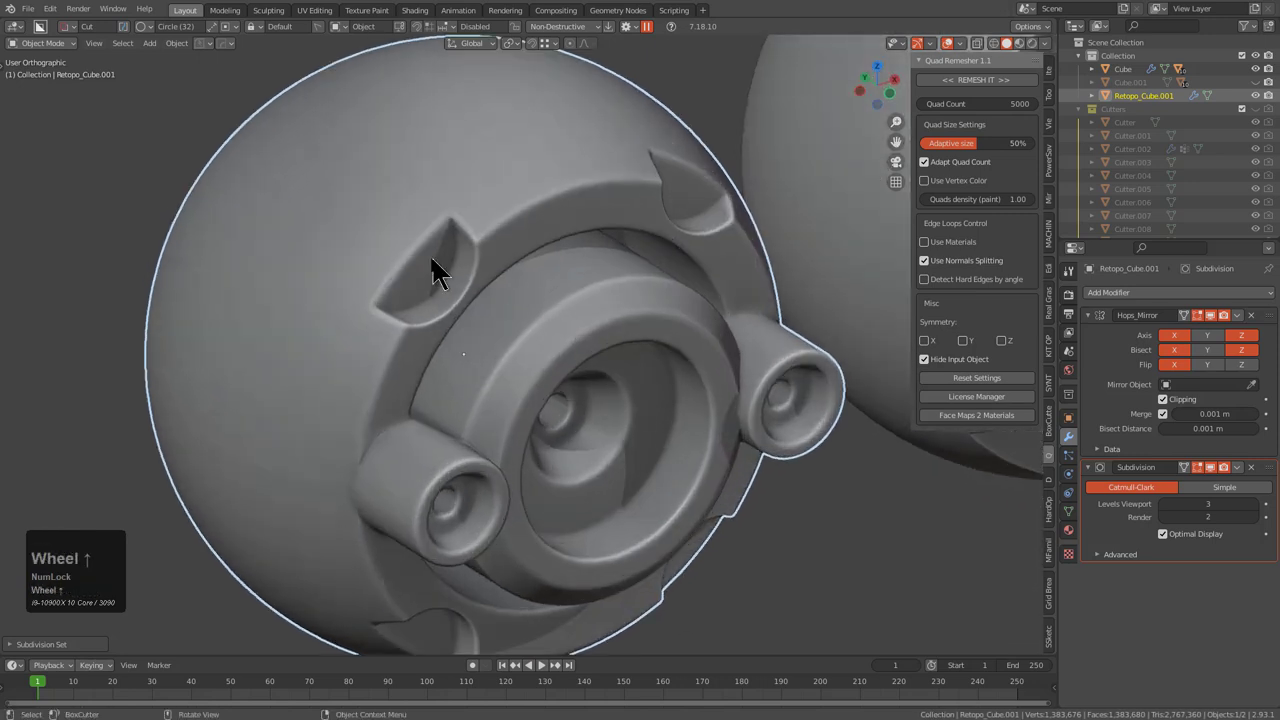